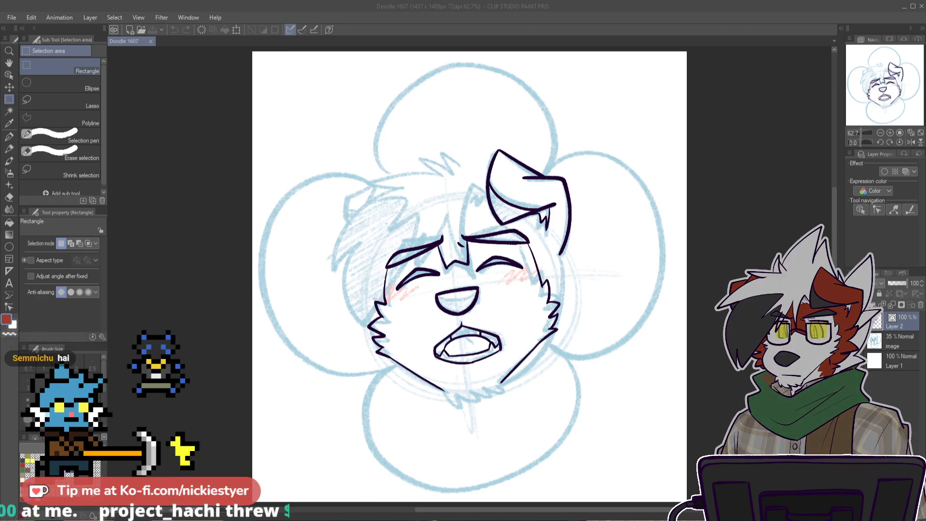
Step: Hide the line-art Layer 2 and show it again to compare the inked face with the blue sketch
{"action": "left_click_drag", "start_coordinate": [835, 218], "coordinate": [836, 216]}
{"action": "scroll", "coordinate": [469, 234], "scroll_direction": "up", "scroll_amount": 5}
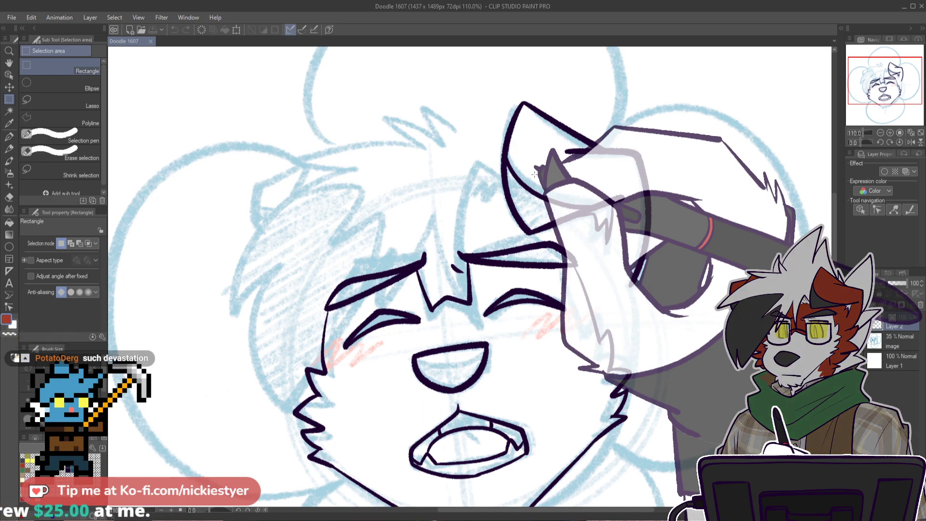
{"action": "left_click", "coordinate": [851, 322]}
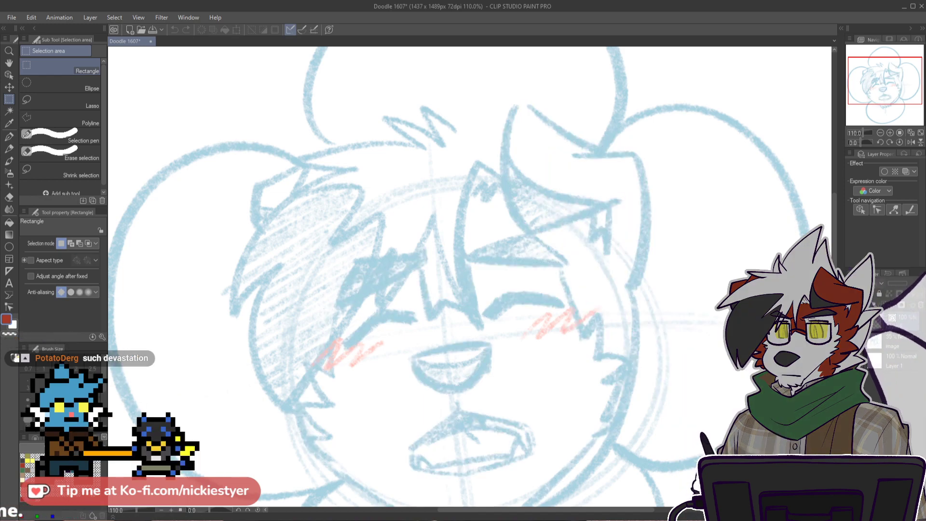
{"action": "left_click", "coordinate": [851, 321]}
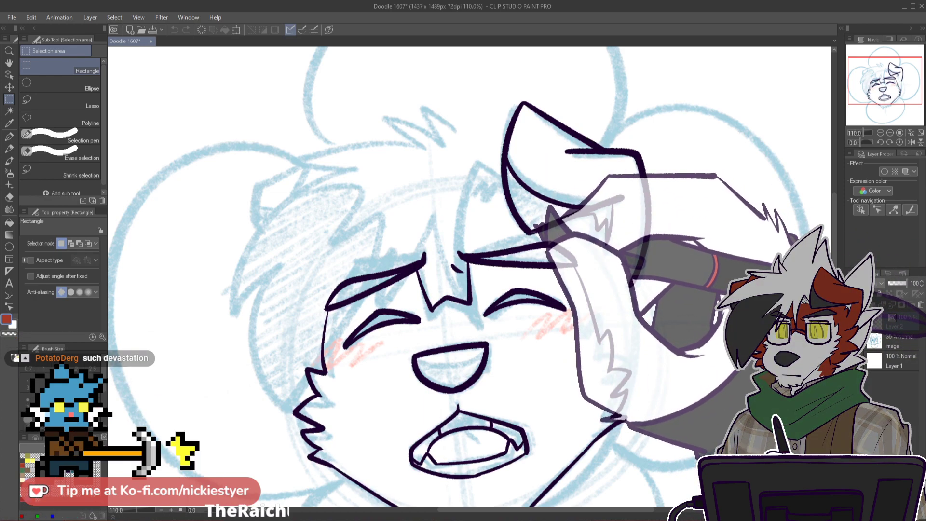
Step: Ink the pointed hair tuft beside the folded ear and the central forehead spike with the Real G-Pen in dark purple
{"action": "key", "text": "p"}
{"action": "left_click", "coordinate": [68, 474]}
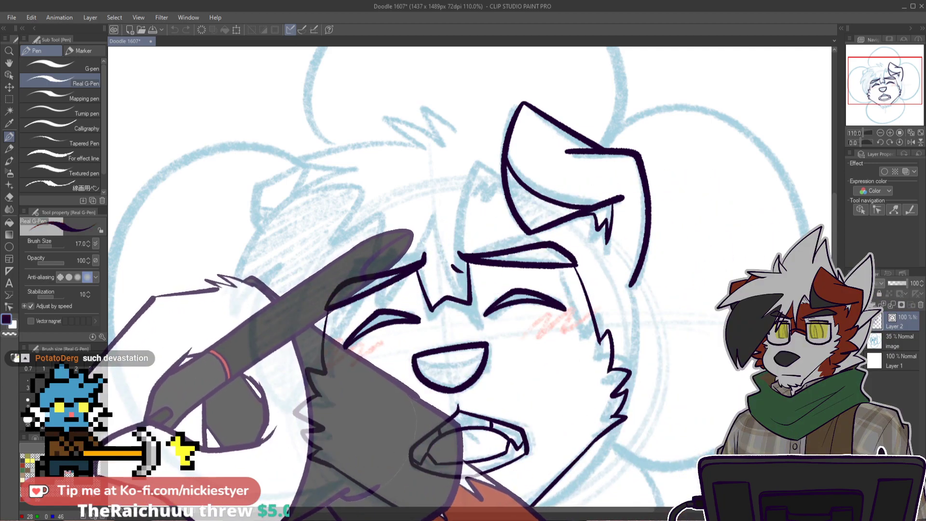
{"action": "scroll", "coordinate": [508, 188], "scroll_direction": "up", "scroll_amount": 2}
{"action": "scroll", "coordinate": [509, 187], "scroll_direction": "up", "scroll_amount": 2}
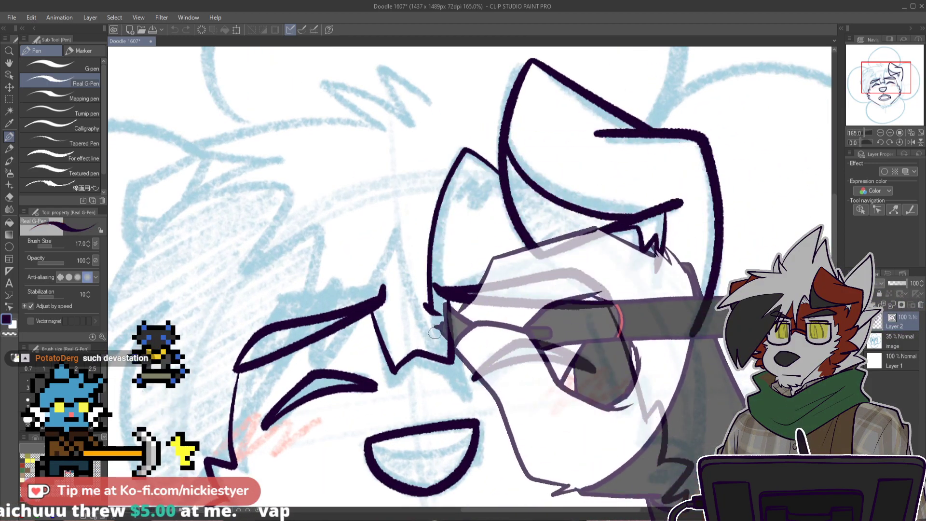
{"action": "left_click_drag", "start_coordinate": [502, 173], "coordinate": [441, 340]}
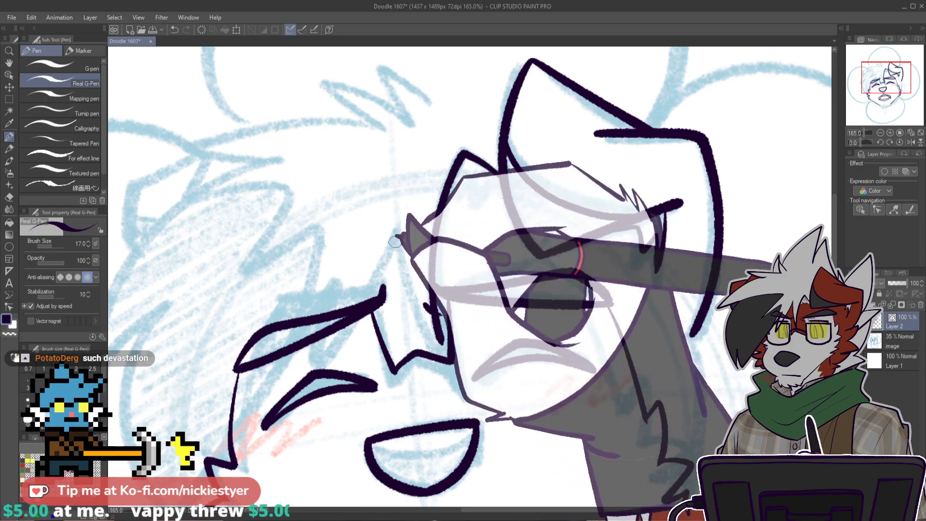
{"action": "left_click_drag", "start_coordinate": [396, 231], "coordinate": [442, 341]}
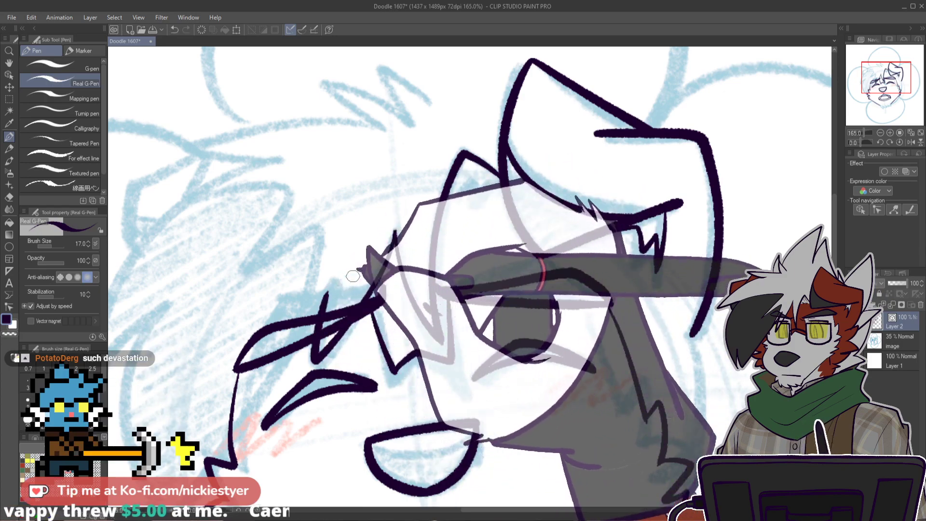
{"action": "scroll", "coordinate": [428, 217], "scroll_direction": "down", "scroll_amount": 5}
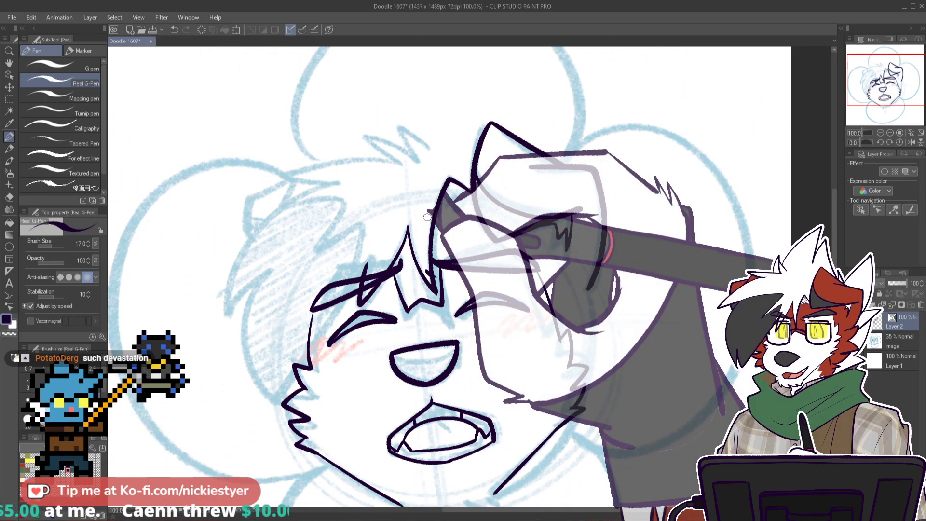
{"action": "mouse_move", "coordinate": [365, 271]}
{"action": "left_mouse_down"}
{"action": "mouse_move", "coordinate": [365, 215]}
{"action": "mouse_move", "coordinate": [441, 188]}
{"action": "left_mouse_up"}
Step: Ink the long inner edge of the side bangs from the forehead across the eyebrow and down past the cheek fur
{"action": "scroll", "coordinate": [441, 188], "scroll_direction": "up", "scroll_amount": 4}
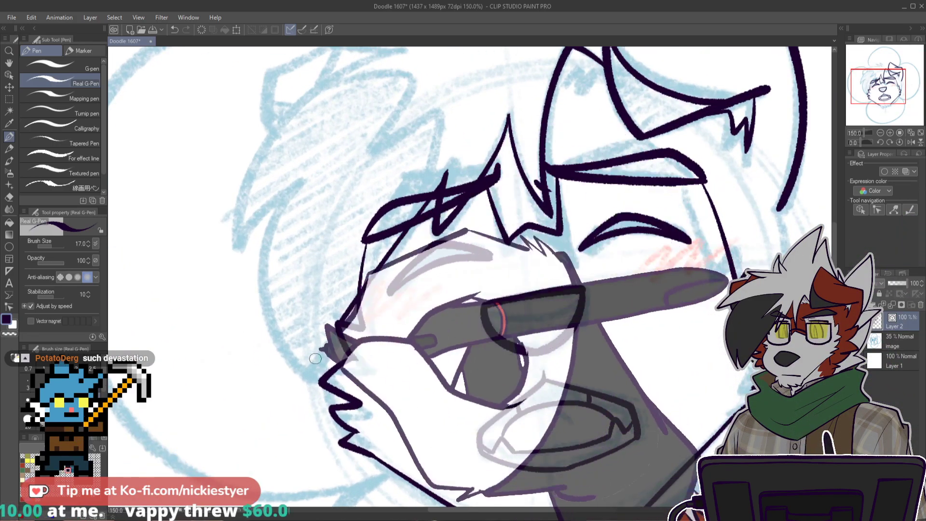
{"action": "left_click_drag", "start_coordinate": [446, 180], "coordinate": [337, 342]}
{"action": "key", "text": "ctrl+z"}
{"action": "left_click_drag", "start_coordinate": [446, 174], "coordinate": [314, 376]}
{"action": "key", "text": "ctrl+z"}
{"action": "left_click_drag", "start_coordinate": [446, 174], "coordinate": [310, 378]}
{"action": "key", "text": "ctrl+z"}
{"action": "left_click_drag", "start_coordinate": [446, 173], "coordinate": [307, 379]}
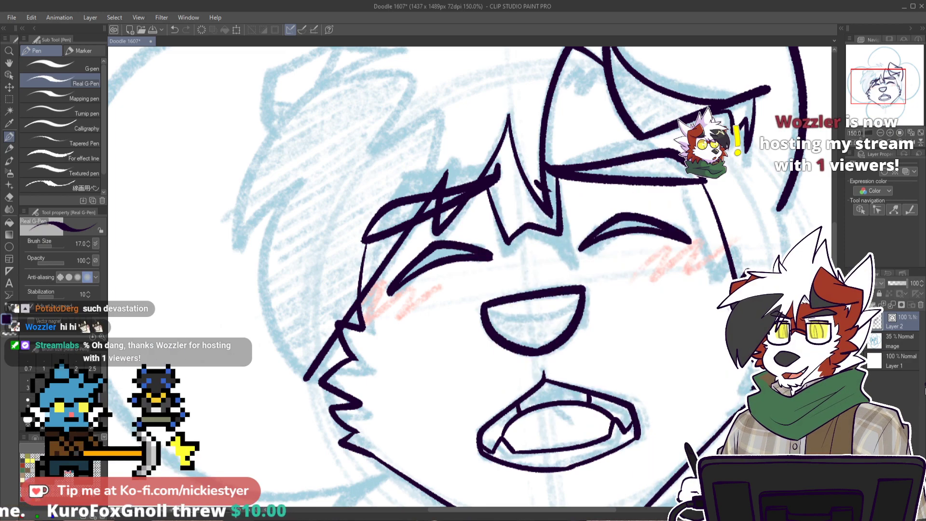
Step: Ink a small fur zigzag and short hatch marks inside the tip of the tuft beside the folded ear
{"action": "scroll", "coordinate": [635, 206], "scroll_direction": "up", "scroll_amount": 5}
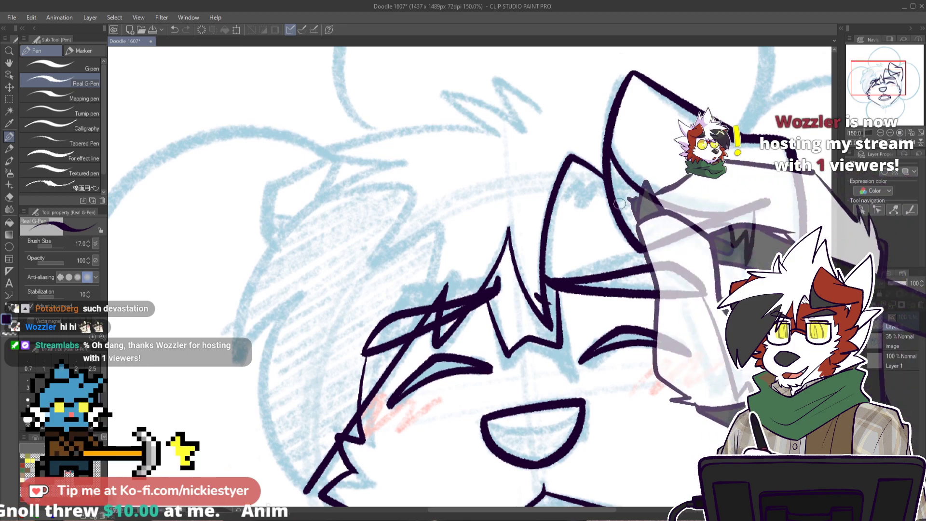
{"action": "scroll", "coordinate": [635, 206], "scroll_direction": "up", "scroll_amount": 2}
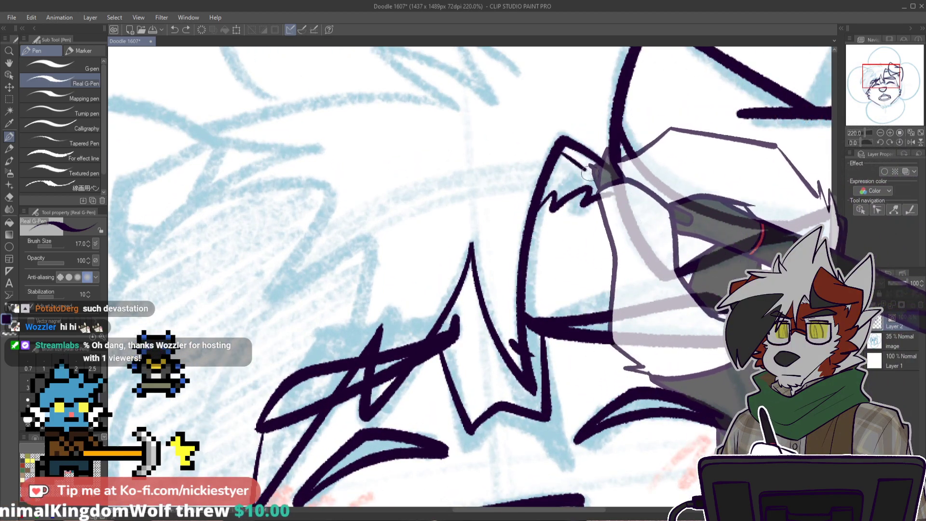
{"action": "scroll", "coordinate": [564, 135], "scroll_direction": "down", "scroll_amount": 2}
Step: Ink the outer hair contour from the crown spikes around the pointed side locks to the tip of the bangs
{"action": "mouse_move", "coordinate": [567, 110]}
{"action": "left_mouse_down"}
{"action": "mouse_move", "coordinate": [528, 79]}
{"action": "mouse_move", "coordinate": [500, 120]}
{"action": "mouse_move", "coordinate": [428, 126]}
{"action": "mouse_move", "coordinate": [393, 175]}
{"action": "mouse_move", "coordinate": [237, 311]}
{"action": "mouse_move", "coordinate": [300, 304]}
{"action": "left_mouse_up"}
{"action": "left_click_drag", "start_coordinate": [835, 212], "coordinate": [834, 232]}
{"action": "mouse_move", "coordinate": [298, 213]}
{"action": "left_mouse_down"}
{"action": "mouse_move", "coordinate": [246, 344]}
{"action": "mouse_move", "coordinate": [307, 431]}
{"action": "left_mouse_up"}
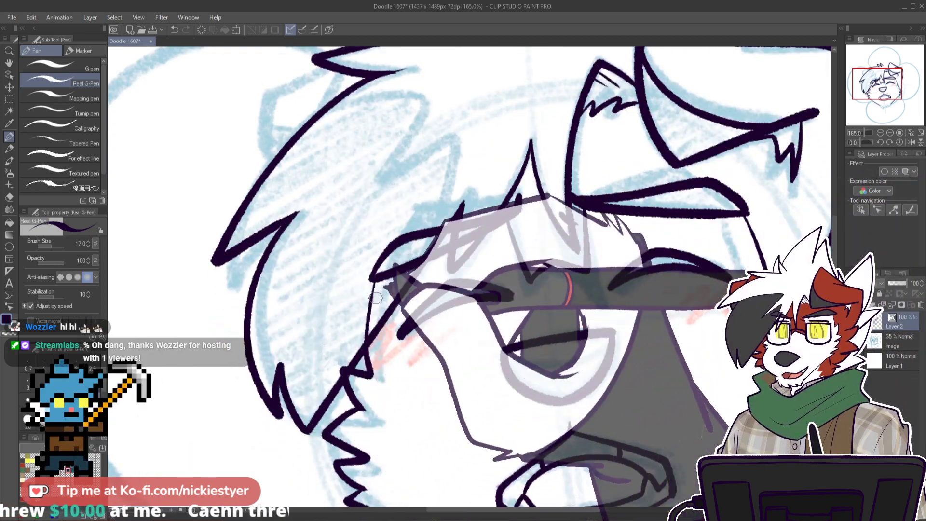
Step: Ink the thin jagged strand line inside the side bangs, from the outer hair contour down to the eyebrow
{"action": "scroll", "coordinate": [462, 200], "scroll_direction": "down", "scroll_amount": 6}
{"action": "scroll", "coordinate": [456, 114], "scroll_direction": "up", "scroll_amount": 8}
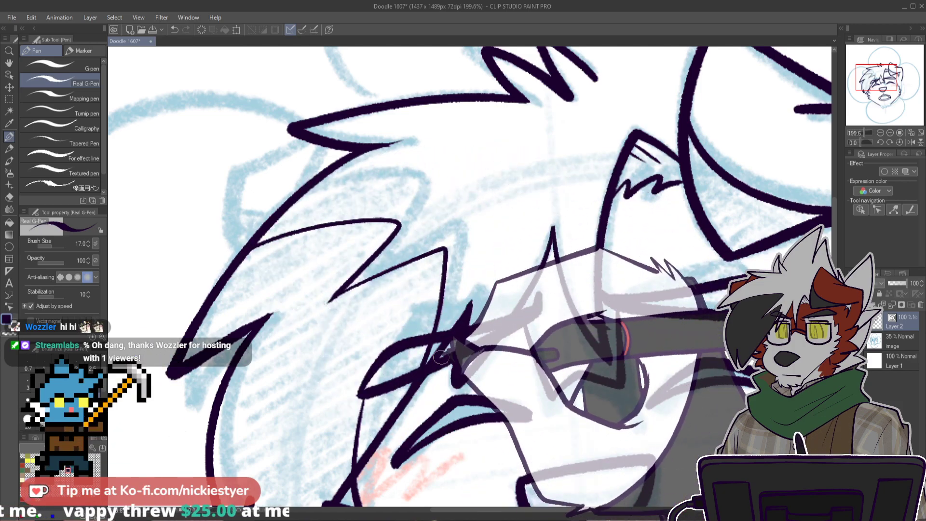
{"action": "scroll", "coordinate": [440, 344], "scroll_direction": "down", "scroll_amount": 3}
{"action": "scroll", "coordinate": [427, 270], "scroll_direction": "up", "scroll_amount": 6}
Step: Trim the overhanging end of the upper hair lock's line with the Vector eraser at size 2.5
{"action": "key", "text": "e"}
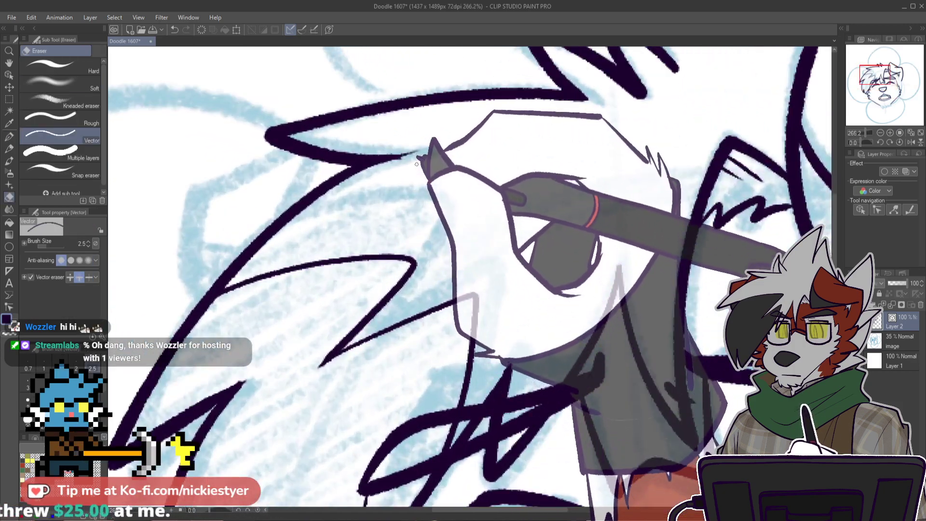
{"action": "scroll", "coordinate": [270, 403], "scroll_direction": "down", "scroll_amount": 6}
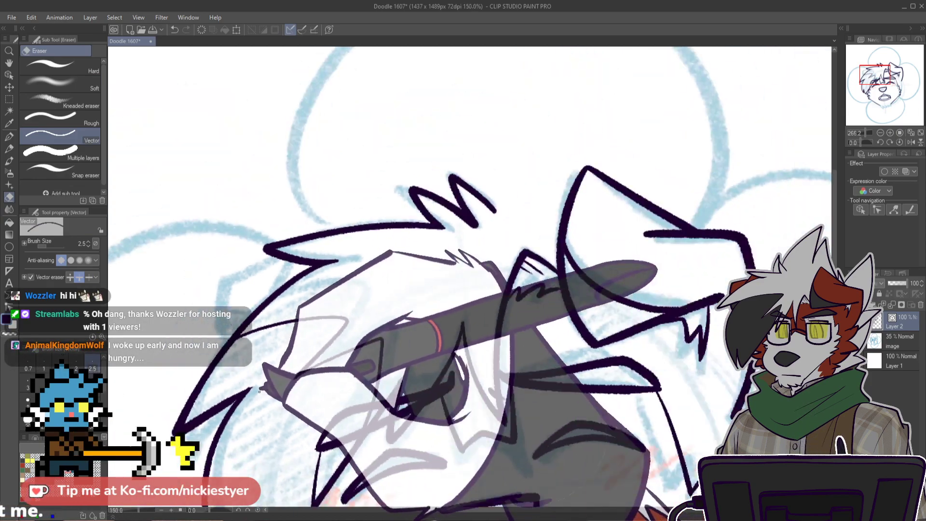
{"action": "scroll", "coordinate": [270, 403], "scroll_direction": "up", "scroll_amount": 5}
{"action": "scroll", "coordinate": [238, 382], "scroll_direction": "down", "scroll_amount": 5}
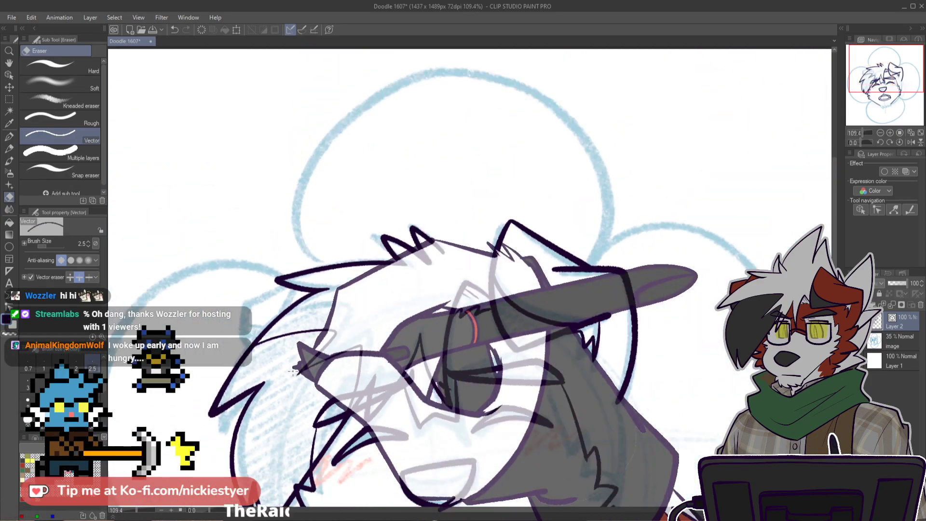
{"action": "left_click_drag", "start_coordinate": [834, 249], "coordinate": [834, 288]}
{"action": "scroll", "coordinate": [341, 305], "scroll_direction": "up", "scroll_amount": 3}
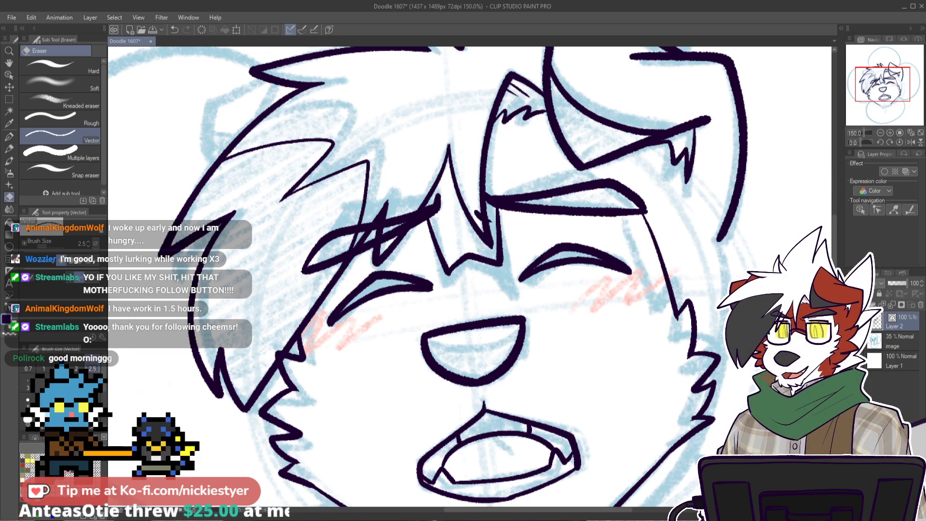
Step: Ink the jagged fur tufts running down from the folded ear's outer edge with the Real G-Pen
{"action": "scroll", "coordinate": [470, 276], "scroll_direction": "up", "scroll_amount": 3}
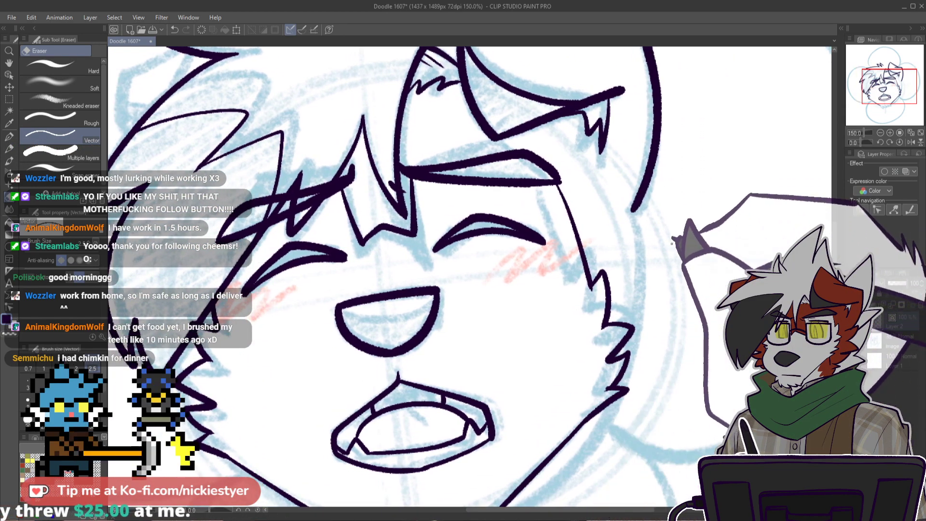
{"action": "scroll", "coordinate": [661, 210], "scroll_direction": "down", "scroll_amount": 2}
{"action": "scroll", "coordinate": [675, 219], "scroll_direction": "up", "scroll_amount": 2}
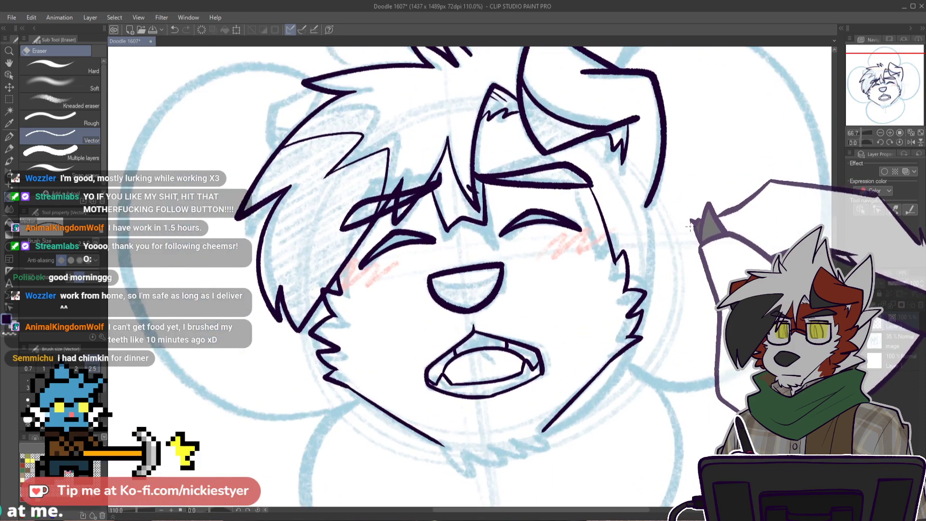
{"action": "scroll", "coordinate": [689, 227], "scroll_direction": "down", "scroll_amount": 2}
{"action": "scroll", "coordinate": [691, 229], "scroll_direction": "up", "scroll_amount": 2}
{"action": "key", "text": "p"}
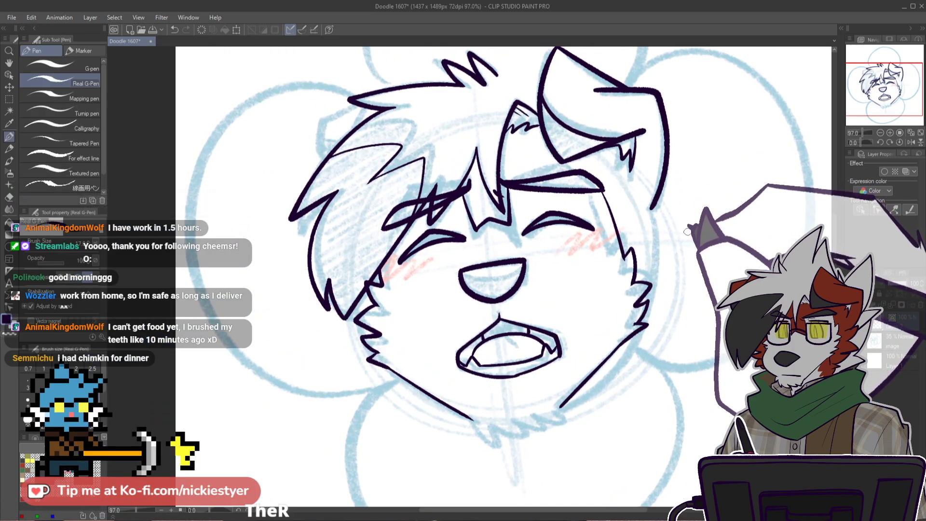
{"action": "scroll", "coordinate": [637, 200], "scroll_direction": "up", "scroll_amount": 3}
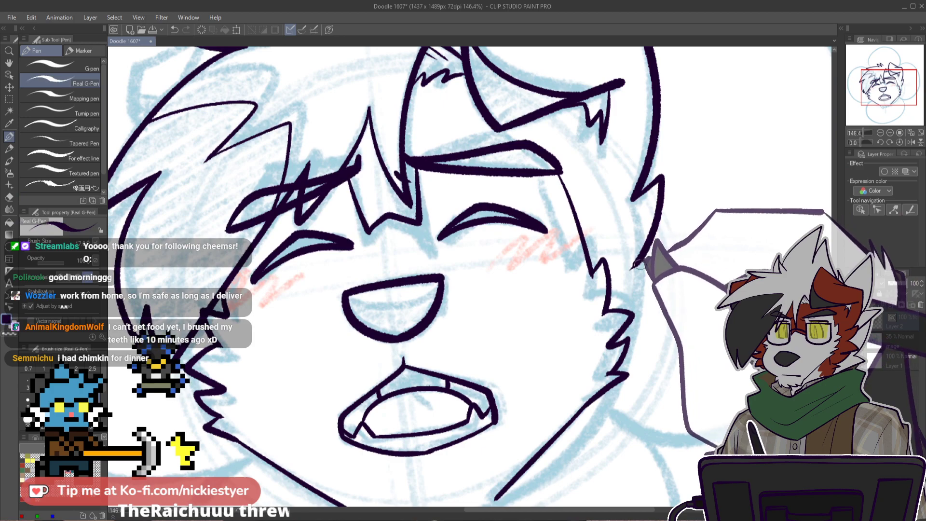
{"action": "left_click_drag", "start_coordinate": [668, 169], "coordinate": [635, 259]}
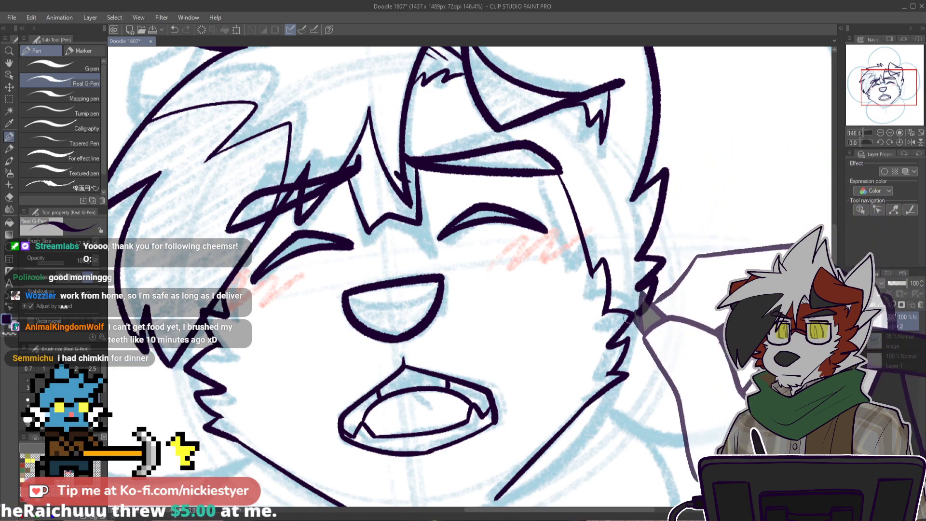
Step: Continue the outer fur line below the folded ear until it meets the cheek tufts at the jaw
{"action": "left_click_drag", "start_coordinate": [833, 259], "coordinate": [833, 280]}
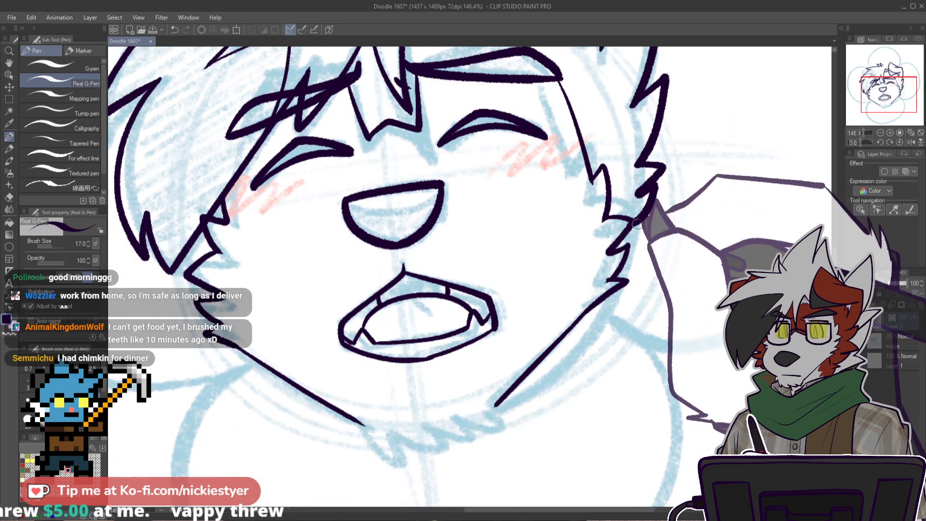
{"action": "scroll", "coordinate": [637, 221], "scroll_direction": "down", "scroll_amount": 3}
{"action": "scroll", "coordinate": [638, 227], "scroll_direction": "up", "scroll_amount": 2}
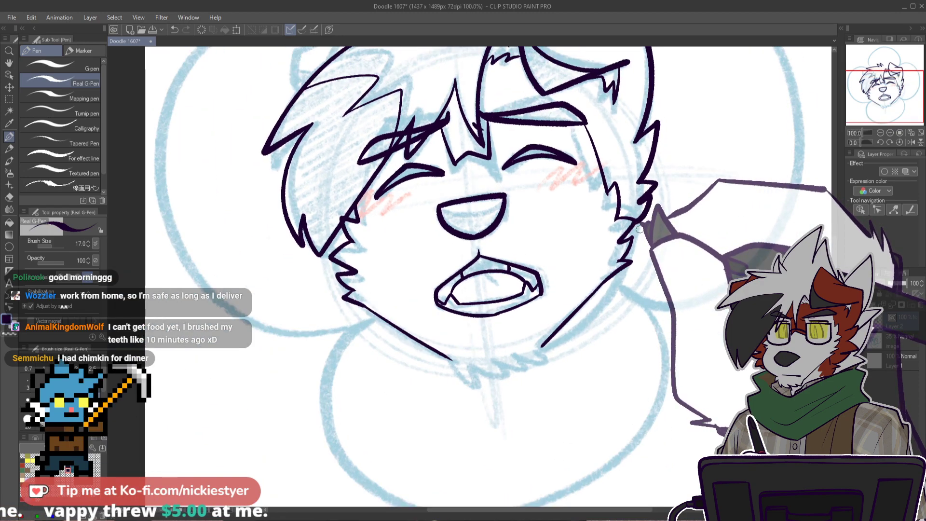
{"action": "scroll", "coordinate": [638, 229], "scroll_direction": "up", "scroll_amount": 1}
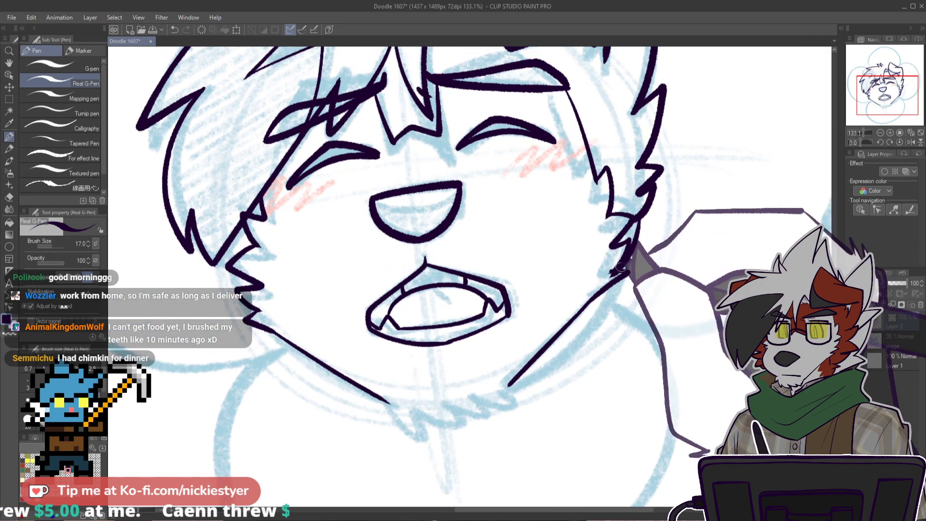
{"action": "left_click_drag", "start_coordinate": [636, 226], "coordinate": [627, 256]}
Step: Ink the outer fur tufts below the tip of the side bangs and join them to the jawline
{"action": "scroll", "coordinate": [624, 241], "scroll_direction": "down", "scroll_amount": 6}
{"action": "scroll", "coordinate": [521, 244], "scroll_direction": "up", "scroll_amount": 5}
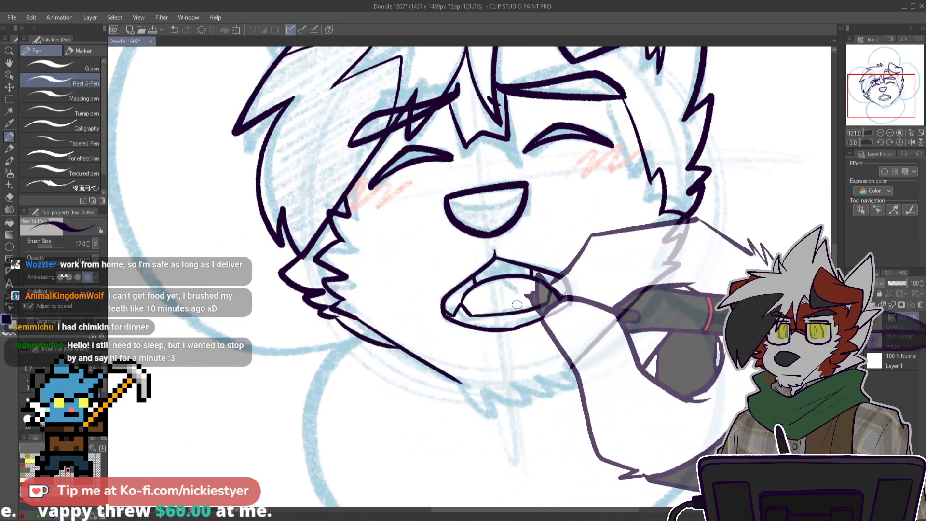
{"action": "scroll", "coordinate": [413, 304], "scroll_direction": "up", "scroll_amount": 3}
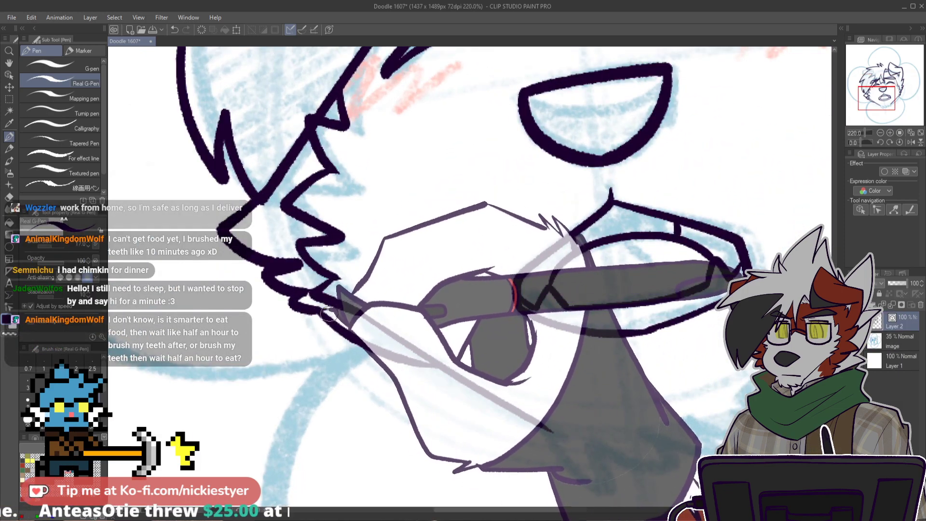
Step: Ink the outline of the far ear showing behind the side bangs
{"action": "scroll", "coordinate": [332, 308], "scroll_direction": "down", "scroll_amount": 3}
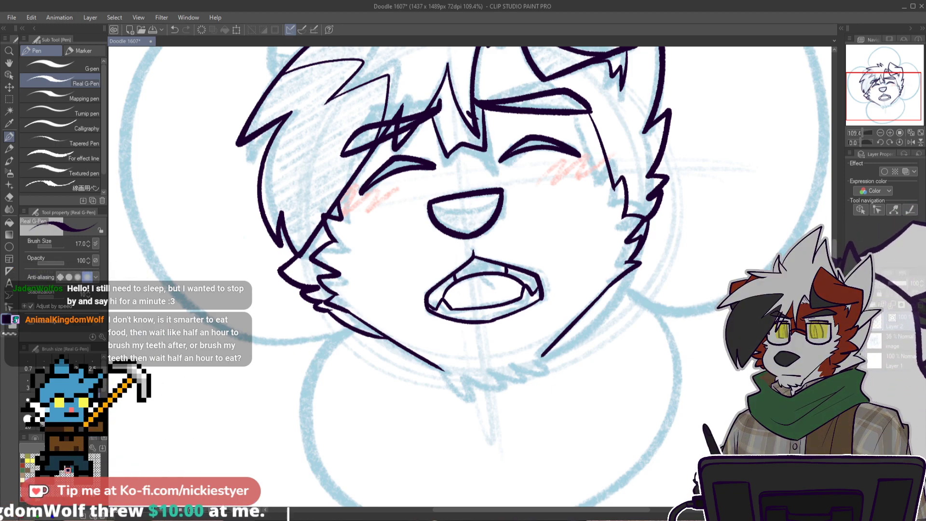
{"action": "scroll", "coordinate": [836, 265], "scroll_direction": "up", "scroll_amount": 5}
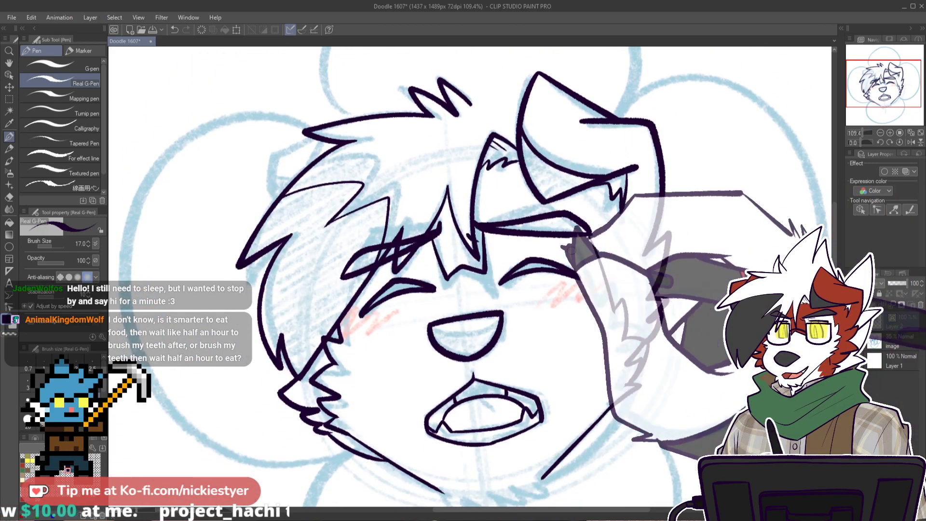
{"action": "scroll", "coordinate": [350, 200], "scroll_direction": "up", "scroll_amount": 3}
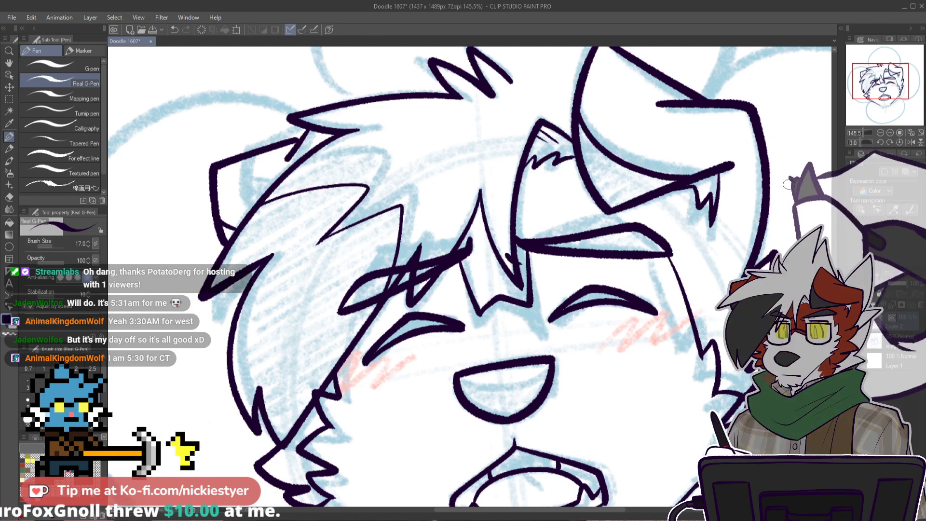
Step: Ink the crown line that joins the spiky hair tuft on top of the head to the folded ear
{"action": "mouse_move", "coordinate": [835, 229]}
{"action": "left_mouse_down"}
{"action": "mouse_move", "coordinate": [835, 195]}
{"action": "mouse_move", "coordinate": [835, 213]}
{"action": "left_mouse_up"}
{"action": "scroll", "coordinate": [670, 216], "scroll_direction": "down", "scroll_amount": 3}
{"action": "scroll", "coordinate": [691, 205], "scroll_direction": "up", "scroll_amount": 1}
{"action": "scroll", "coordinate": [690, 205], "scroll_direction": "up", "scroll_amount": 3}
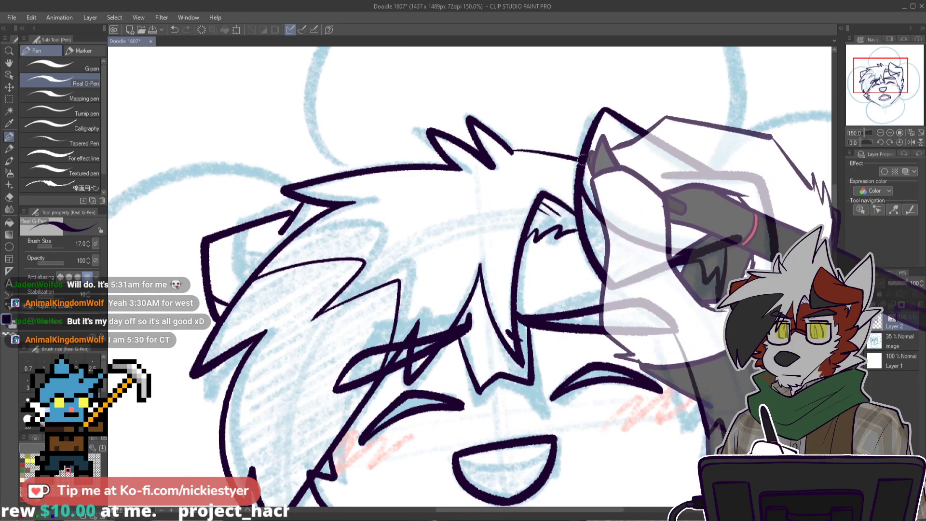
{"action": "left_click_drag", "start_coordinate": [518, 148], "coordinate": [590, 161]}
{"action": "key", "text": "ctrl+z"}
{"action": "mouse_move", "coordinate": [514, 148]}
{"action": "left_mouse_down"}
{"action": "mouse_move", "coordinate": [579, 151]}
{"action": "mouse_move", "coordinate": [551, 145]}
{"action": "left_mouse_up"}
{"action": "key", "text": "ctrl+z"}
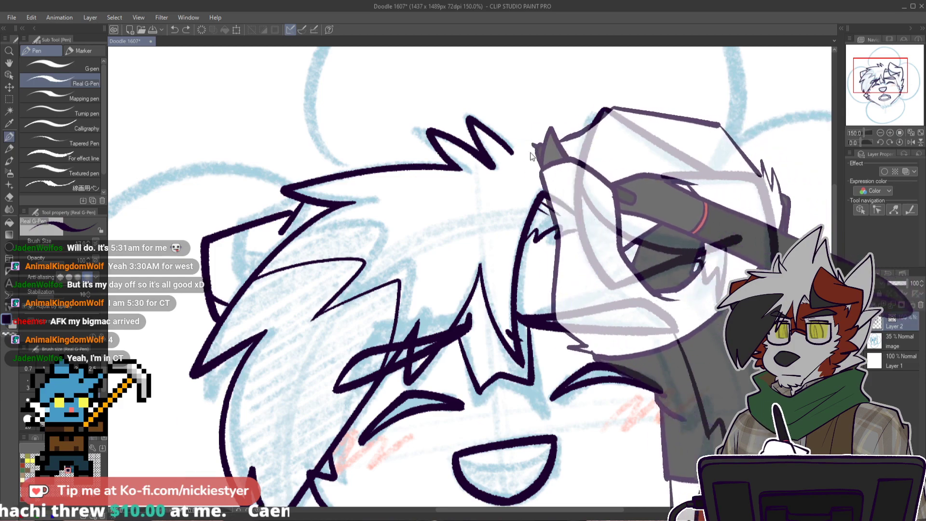
{"action": "scroll", "coordinate": [747, 199], "scroll_direction": "down", "scroll_amount": 4}
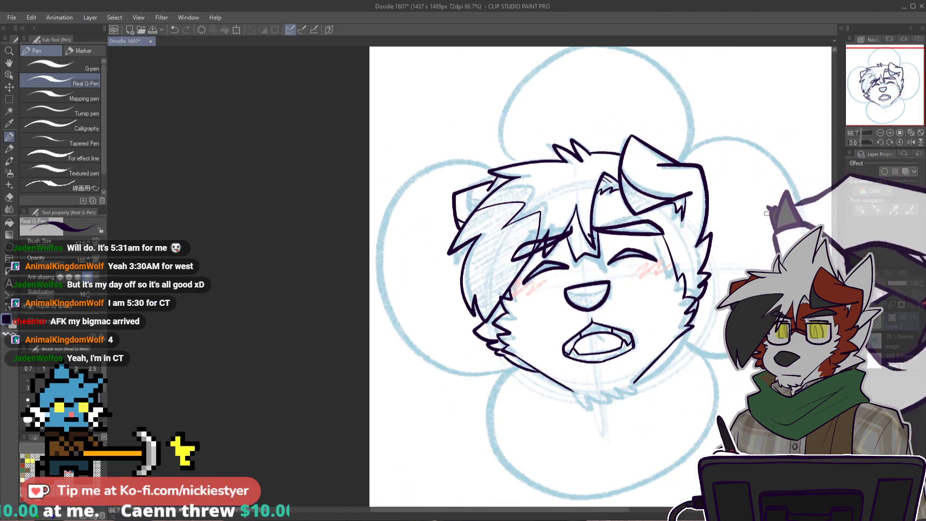
{"action": "scroll", "coordinate": [766, 223], "scroll_direction": "up", "scroll_amount": 2}
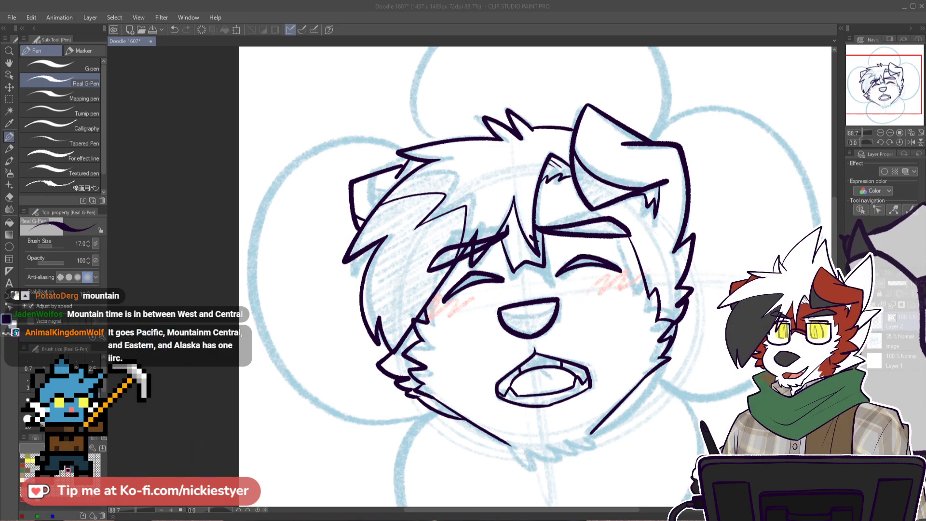
{"action": "left_click_drag", "start_coordinate": [836, 250], "coordinate": [835, 219]}
{"action": "scroll", "coordinate": [836, 259], "scroll_direction": "down", "scroll_amount": 1}
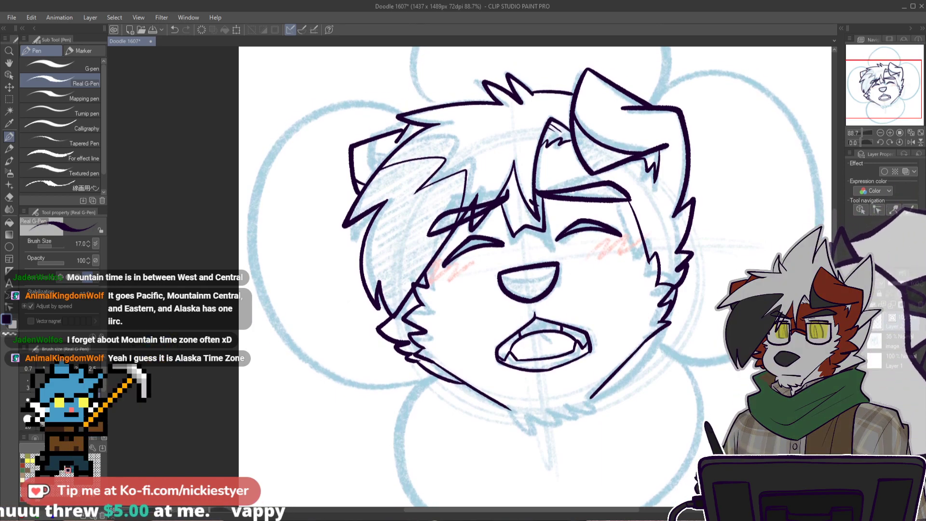
{"action": "left_click_drag", "start_coordinate": [835, 259], "coordinate": [834, 235]}
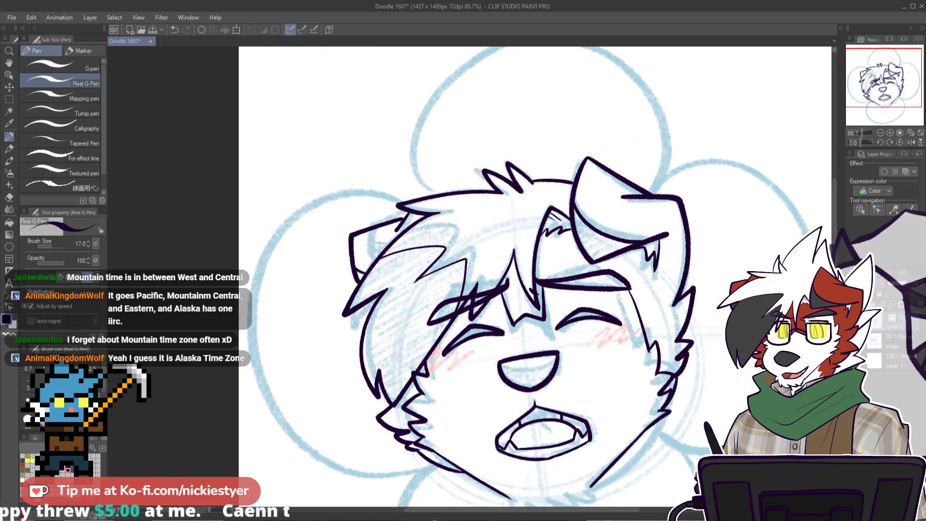
{"action": "scroll", "coordinate": [835, 240], "scroll_direction": "down", "scroll_amount": 2}
{"action": "scroll", "coordinate": [838, 257], "scroll_direction": "down", "scroll_amount": 2}
{"action": "scroll", "coordinate": [838, 257], "scroll_direction": "up", "scroll_amount": 1}
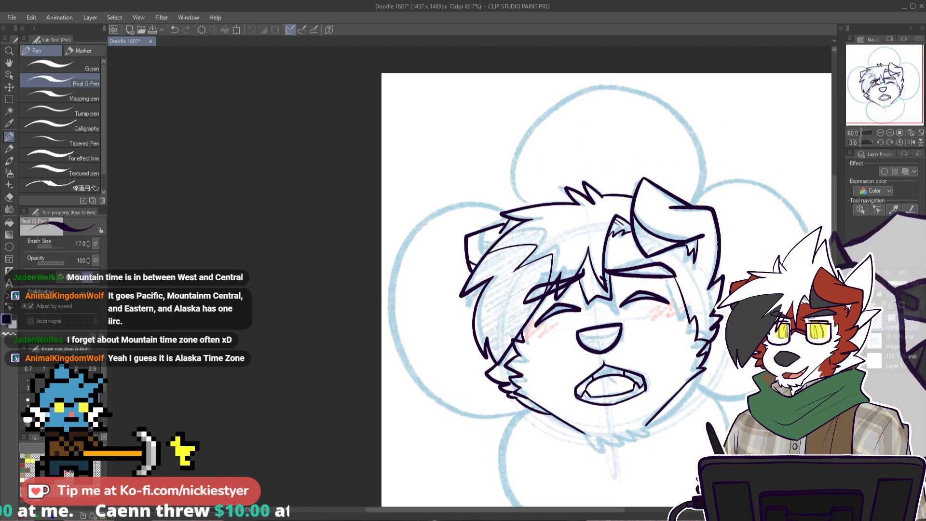
Step: Ink the jagged fur tufts of the chin beneath the mouth, joining the lower ends of both jawlines
{"action": "left_click_drag", "start_coordinate": [573, 510], "coordinate": [610, 514]}
{"action": "scroll", "coordinate": [610, 515], "scroll_direction": "up", "scroll_amount": 4}
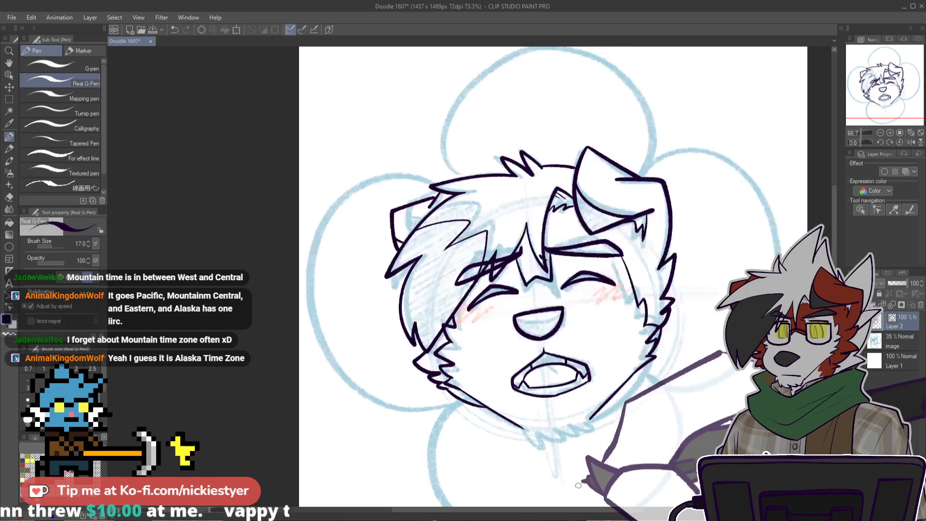
{"action": "scroll", "coordinate": [397, 355], "scroll_direction": "up", "scroll_amount": 2}
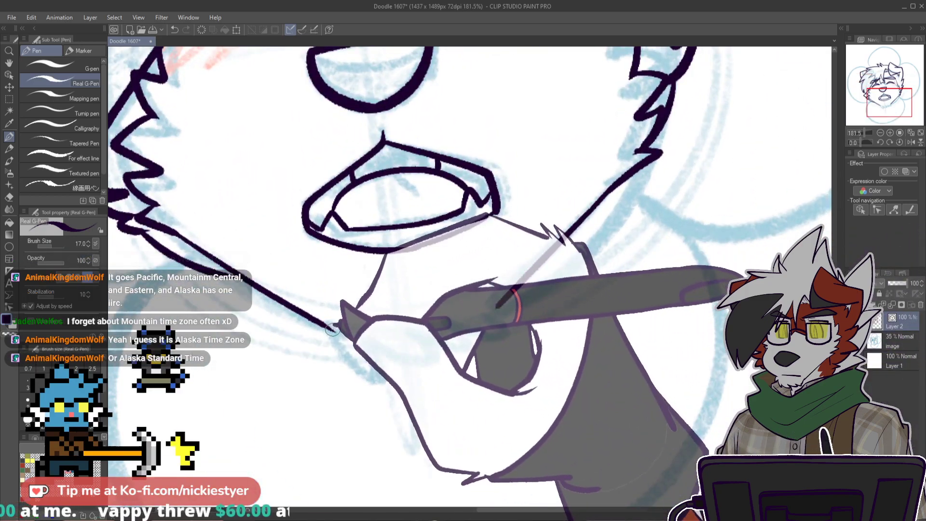
{"action": "key", "text": "ctrl+z"}
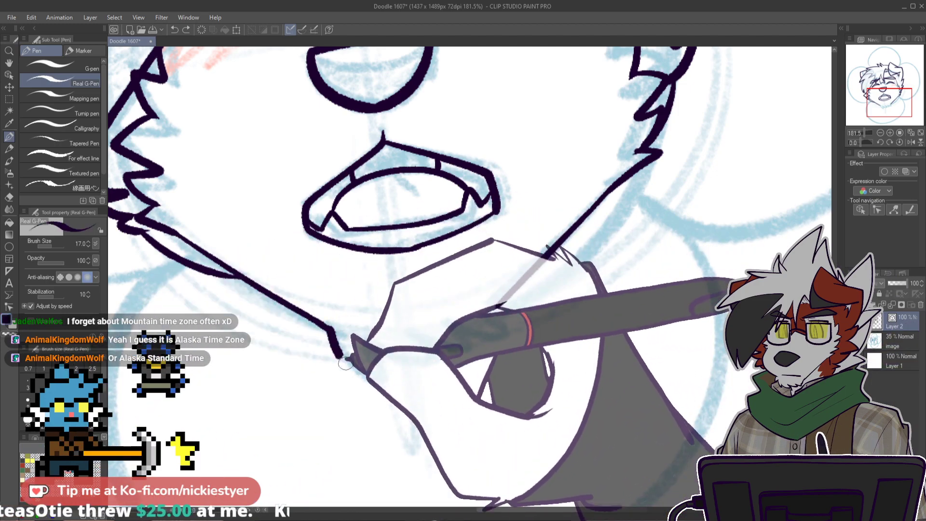
{"action": "mouse_move", "coordinate": [333, 332]}
{"action": "left_mouse_down"}
{"action": "mouse_move", "coordinate": [416, 371]}
{"action": "mouse_move", "coordinate": [436, 347]}
{"action": "left_mouse_up"}
{"action": "mouse_move", "coordinate": [501, 304]}
{"action": "left_mouse_down"}
{"action": "mouse_move", "coordinate": [495, 346]}
{"action": "mouse_move", "coordinate": [438, 348]}
{"action": "left_mouse_up"}
{"action": "scroll", "coordinate": [533, 303], "scroll_direction": "down", "scroll_amount": 2}
{"action": "scroll", "coordinate": [534, 311], "scroll_direction": "up", "scroll_amount": 3}
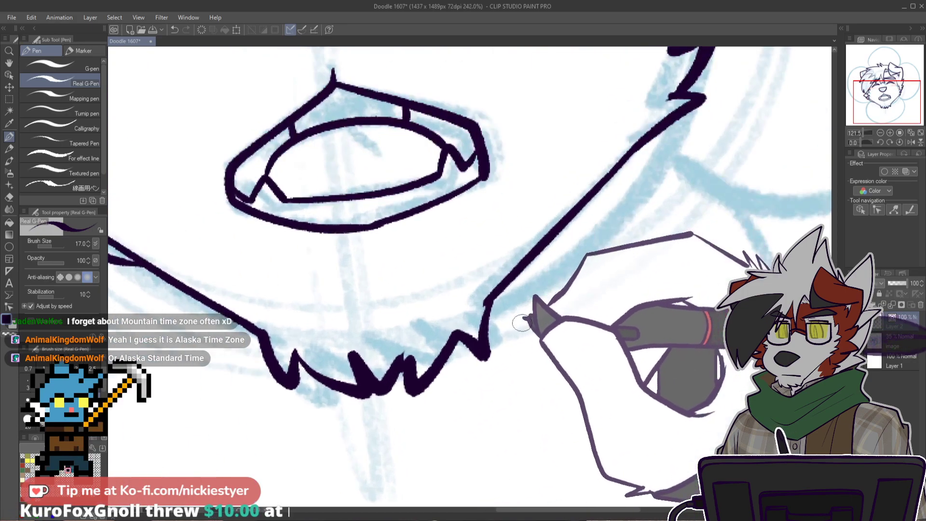
{"action": "left_click_drag", "start_coordinate": [490, 297], "coordinate": [482, 334]}
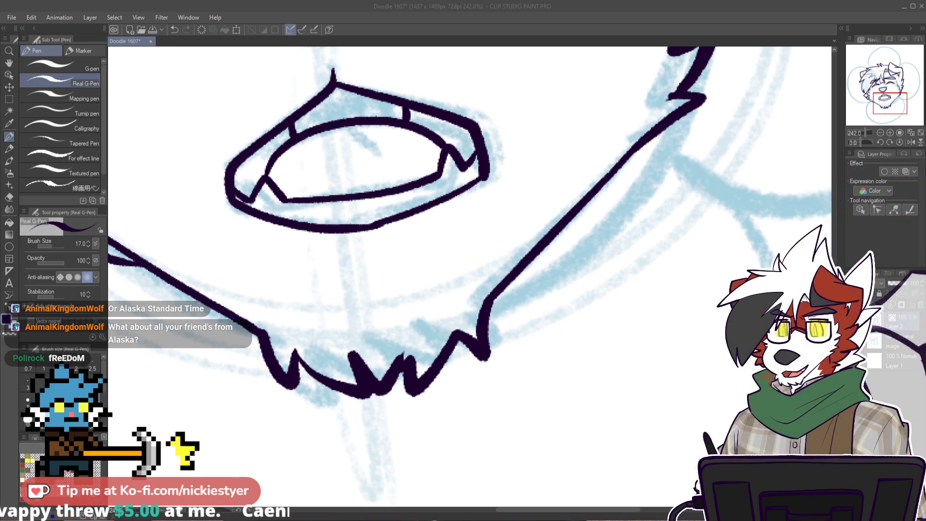
Step: Examine the inked head as a whole, from the hair and ears down to the new chin tufts
{"action": "scroll", "coordinate": [470, 276], "scroll_direction": "up", "scroll_amount": 3}
{"action": "scroll", "coordinate": [692, 192], "scroll_direction": "down", "scroll_amount": 4}
{"action": "left_click_drag", "start_coordinate": [834, 265], "coordinate": [832, 201]}
{"action": "scroll", "coordinate": [830, 201], "scroll_direction": "down", "scroll_amount": 3}
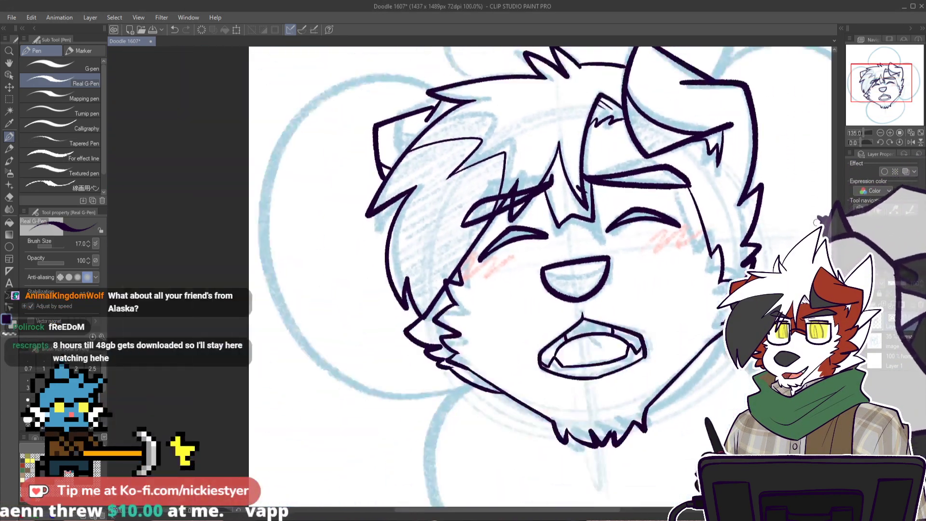
{"action": "scroll", "coordinate": [833, 238], "scroll_direction": "up", "scroll_amount": 2}
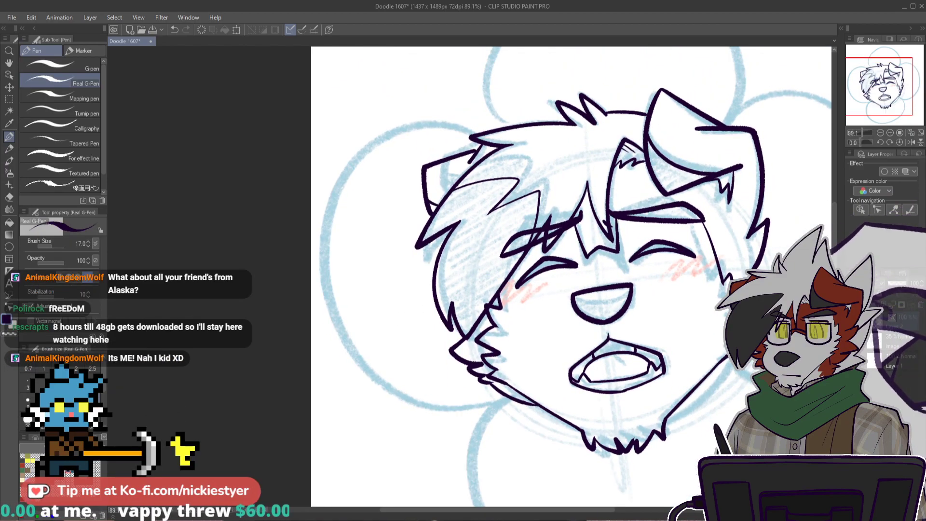
{"action": "scroll", "coordinate": [786, 270], "scroll_direction": "down", "scroll_amount": 1}
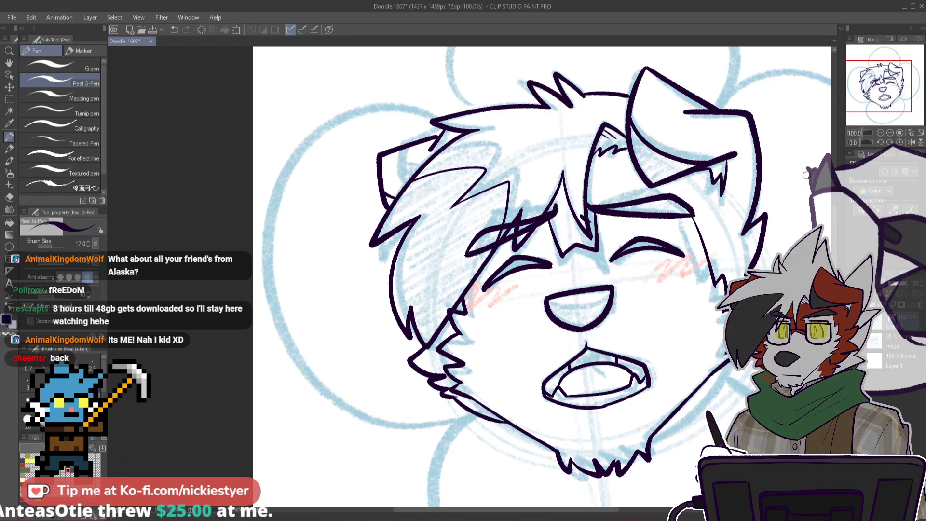
{"action": "scroll", "coordinate": [707, 404], "scroll_direction": "down", "scroll_amount": 1}
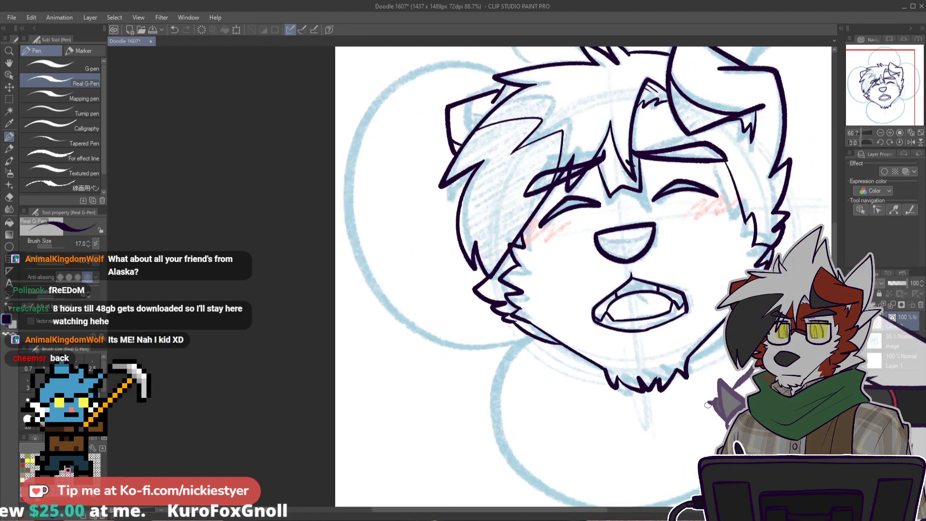
{"action": "scroll", "coordinate": [709, 405], "scroll_direction": "down", "scroll_amount": 3}
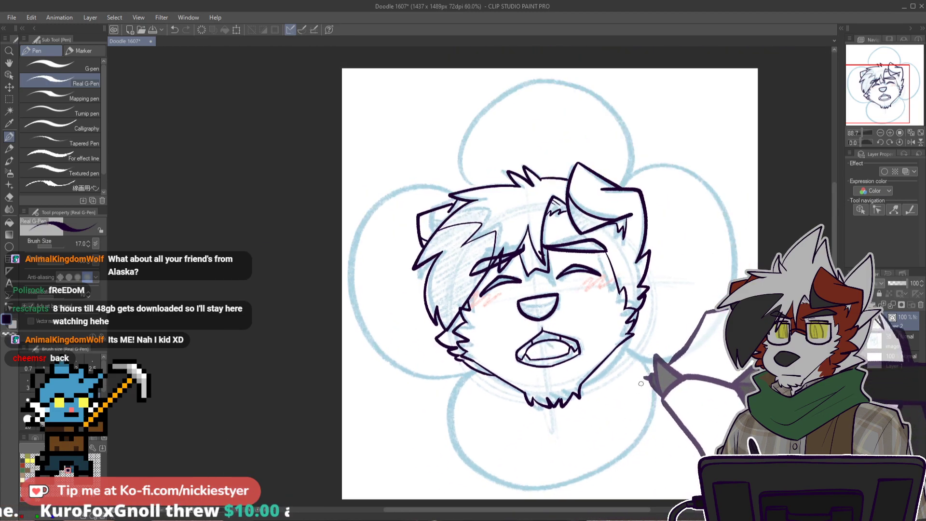
{"action": "scroll", "coordinate": [549, 283], "scroll_direction": "up", "scroll_amount": 2}
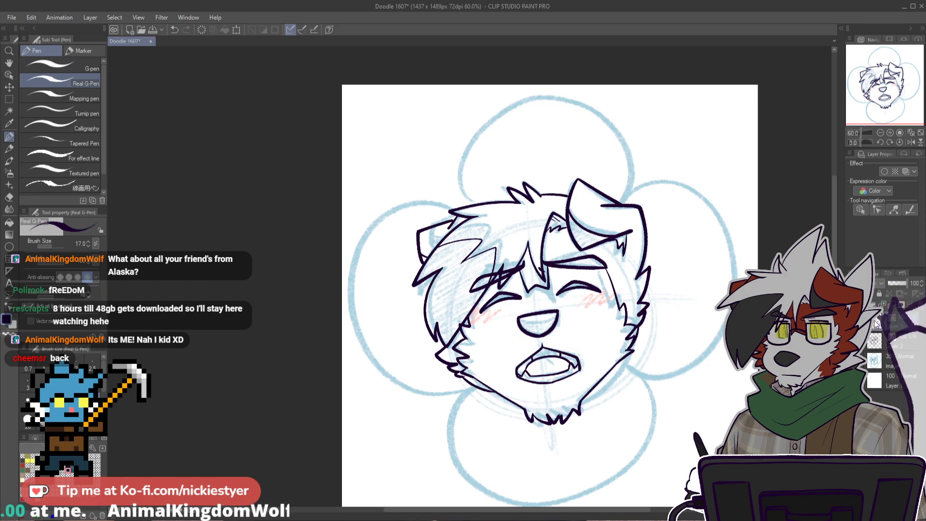
Step: Add a new layer above the head line art and ink two large round petals behind the top of the head
{"action": "left_click", "coordinate": [863, 305]}
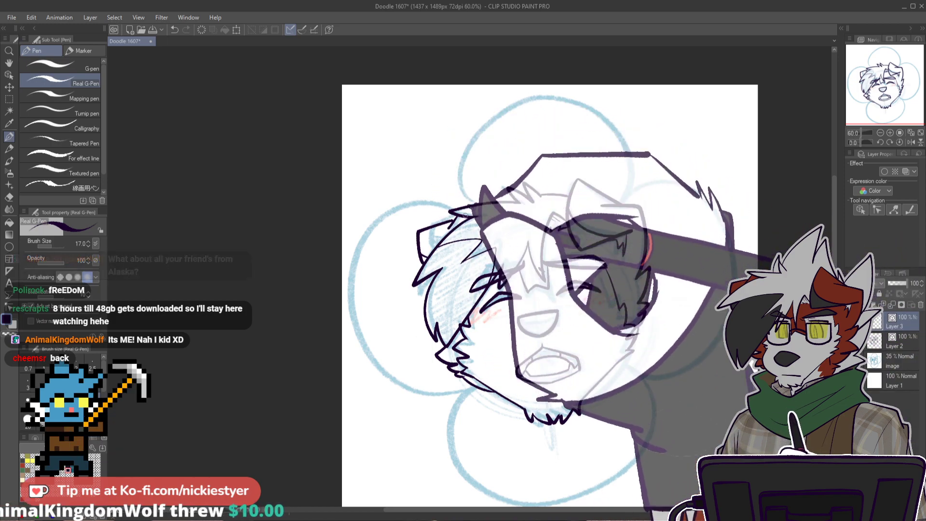
{"action": "mouse_move", "coordinate": [418, 230]}
{"action": "left_mouse_down"}
{"action": "mouse_move", "coordinate": [608, 133]}
{"action": "mouse_move", "coordinate": [717, 241]}
{"action": "mouse_move", "coordinate": [655, 282]}
{"action": "mouse_move", "coordinate": [646, 323]}
{"action": "mouse_move", "coordinate": [652, 313]}
{"action": "mouse_move", "coordinate": [562, 404]}
{"action": "left_mouse_up"}
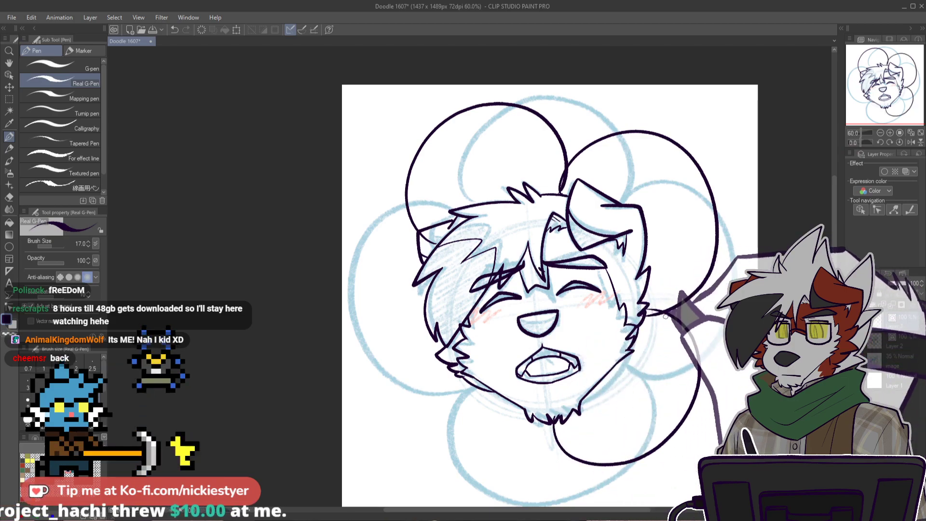
Step: Ink two round lower petals that meet beneath the chin, redrawing the one on the folded-ear side
{"action": "mouse_move", "coordinate": [539, 420]}
{"action": "left_mouse_down"}
{"action": "mouse_move", "coordinate": [694, 396]}
{"action": "mouse_move", "coordinate": [647, 316]}
{"action": "left_mouse_up"}
{"action": "mouse_move", "coordinate": [543, 443]}
{"action": "left_mouse_down"}
{"action": "mouse_move", "coordinate": [379, 395]}
{"action": "mouse_move", "coordinate": [439, 336]}
{"action": "mouse_move", "coordinate": [478, 475]}
{"action": "mouse_move", "coordinate": [552, 396]}
{"action": "left_mouse_up"}
{"action": "key", "text": "ctrl+z"}
{"action": "key", "text": "ctrl+z"}
{"action": "mouse_move", "coordinate": [449, 333]}
{"action": "left_mouse_down"}
{"action": "mouse_move", "coordinate": [409, 341]}
{"action": "mouse_move", "coordinate": [551, 396]}
{"action": "left_mouse_up"}
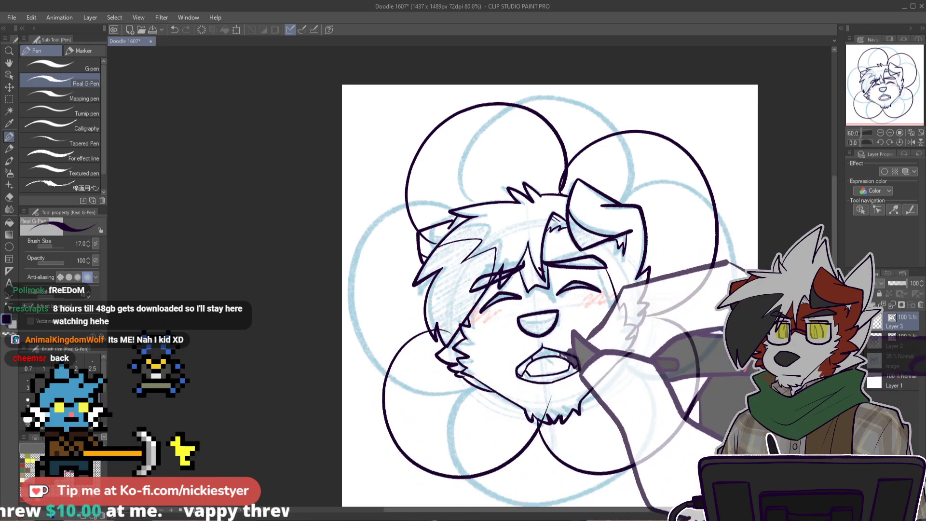
Step: Ink the last round petal beside the side bangs, undoing and redrawing it until it closes the flower ring
{"action": "mouse_move", "coordinate": [449, 330]}
{"action": "left_mouse_down"}
{"action": "mouse_move", "coordinate": [377, 241]}
{"action": "mouse_move", "coordinate": [451, 251]}
{"action": "mouse_move", "coordinate": [395, 344]}
{"action": "mouse_move", "coordinate": [452, 252]}
{"action": "left_mouse_up"}
{"action": "key", "text": "ctrl+z"}
{"action": "key", "text": "ctrl+z"}
{"action": "mouse_move", "coordinate": [443, 330]}
{"action": "left_mouse_down"}
{"action": "mouse_move", "coordinate": [362, 289]}
{"action": "mouse_move", "coordinate": [456, 252]}
{"action": "left_mouse_up"}
{"action": "key", "text": "ctrl+z"}
{"action": "left_click_drag", "start_coordinate": [441, 331], "coordinate": [462, 251]}
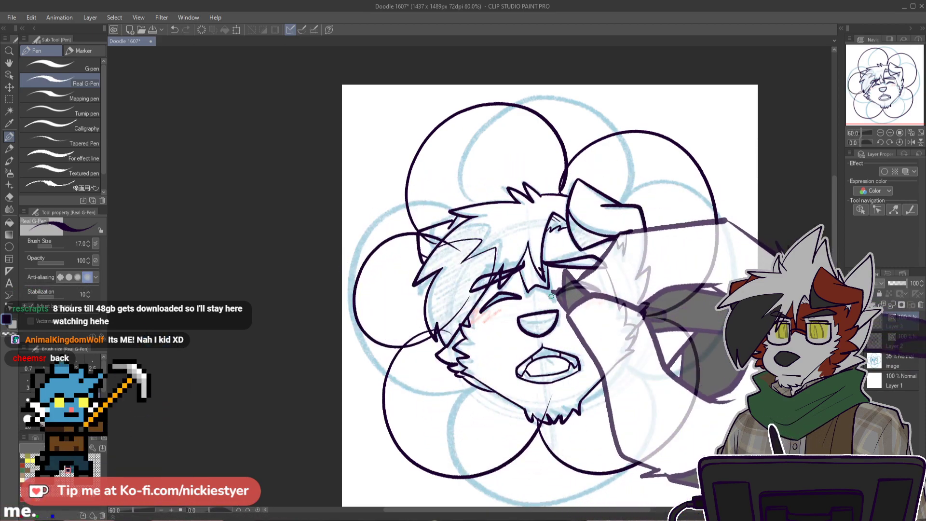
Step: Use the Vector eraser to trim petal lines that overlap the far ear and the side bangs
{"action": "left_click_drag", "start_coordinate": [495, 306], "coordinate": [525, 304]}
{"action": "key", "text": "e"}
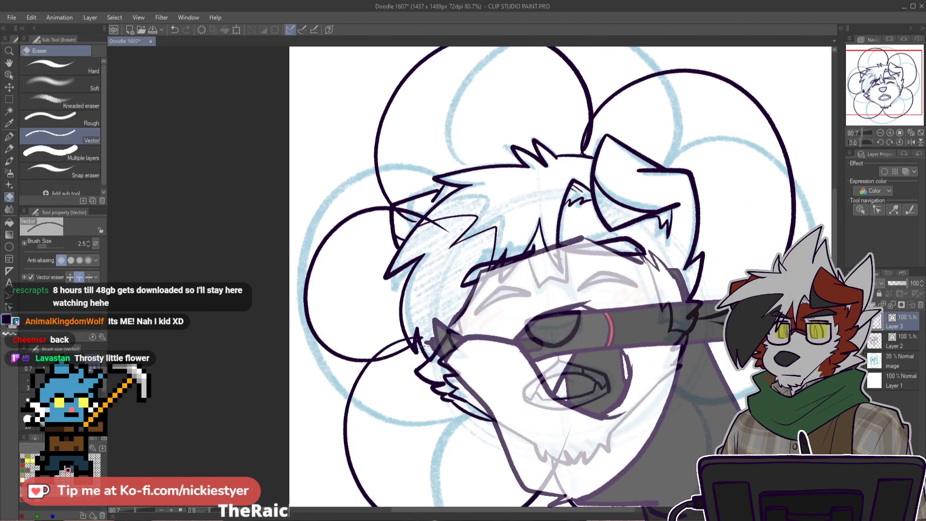
{"action": "left_click_drag", "start_coordinate": [395, 340], "coordinate": [390, 351]}
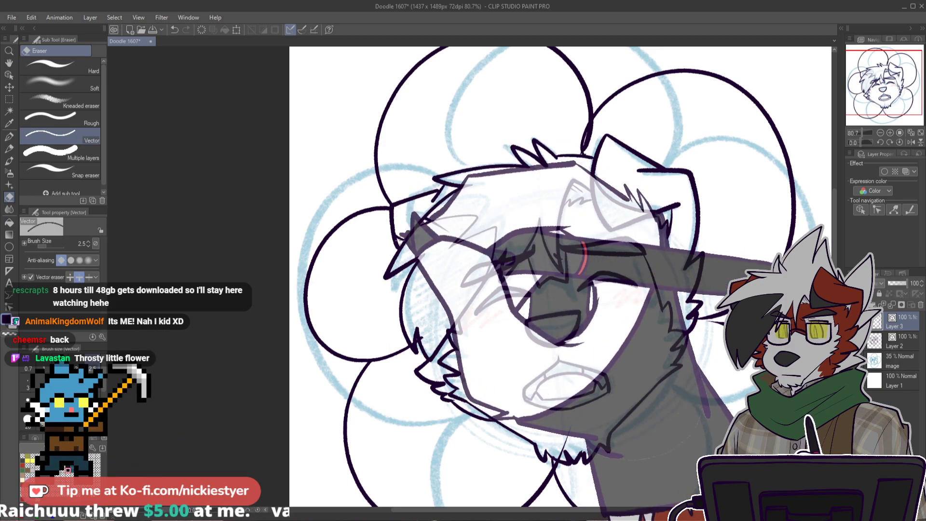
{"action": "scroll", "coordinate": [521, 168], "scroll_direction": "down", "scroll_amount": 3}
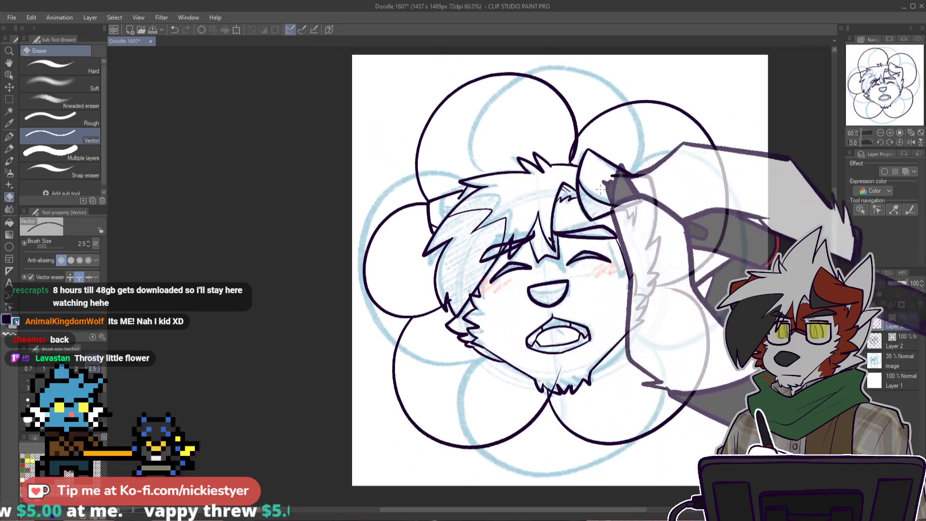
{"action": "scroll", "coordinate": [562, 153], "scroll_direction": "up", "scroll_amount": 3}
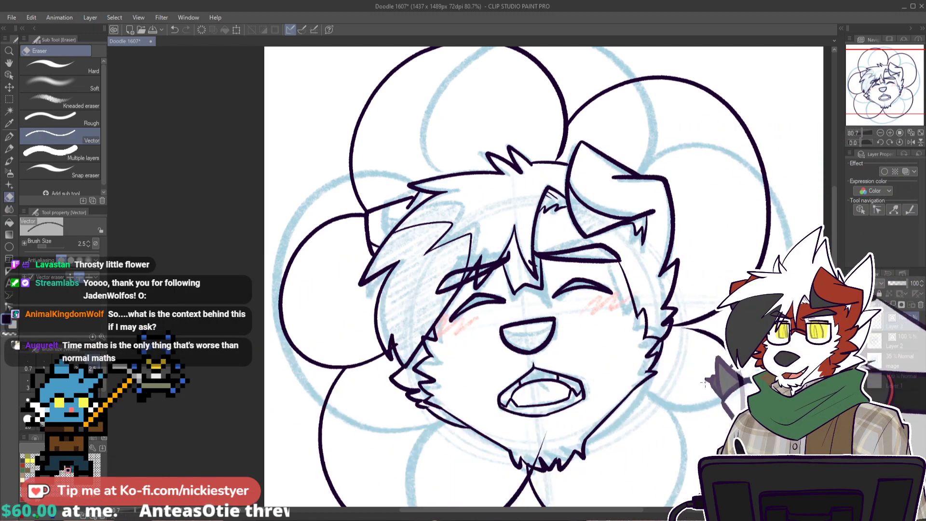
Step: Erase the stray end of the lower petal line that crosses into the chin
{"action": "left_click_drag", "start_coordinate": [834, 224], "coordinate": [835, 254]}
{"action": "scroll", "coordinate": [727, 246], "scroll_direction": "up", "scroll_amount": 1}
{"action": "scroll", "coordinate": [727, 247], "scroll_direction": "up", "scroll_amount": 1}
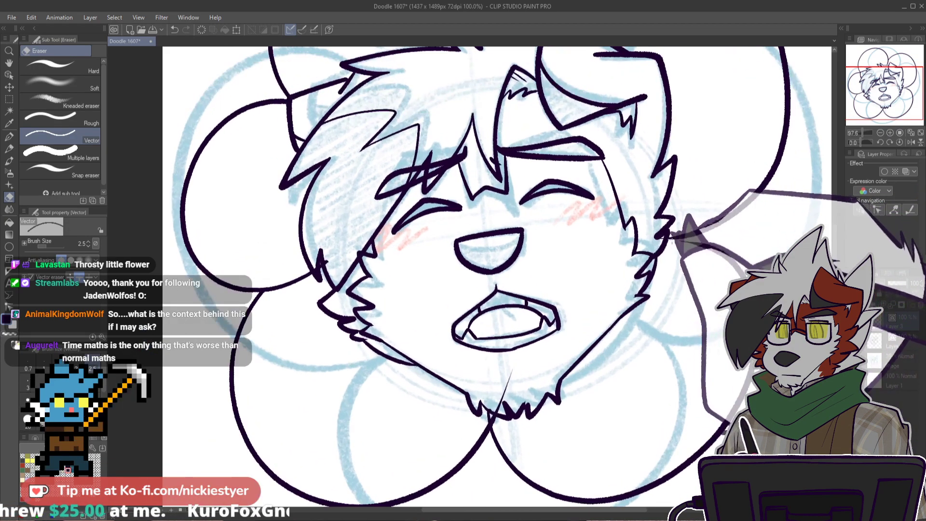
{"action": "scroll", "coordinate": [459, 351], "scroll_direction": "up", "scroll_amount": 2}
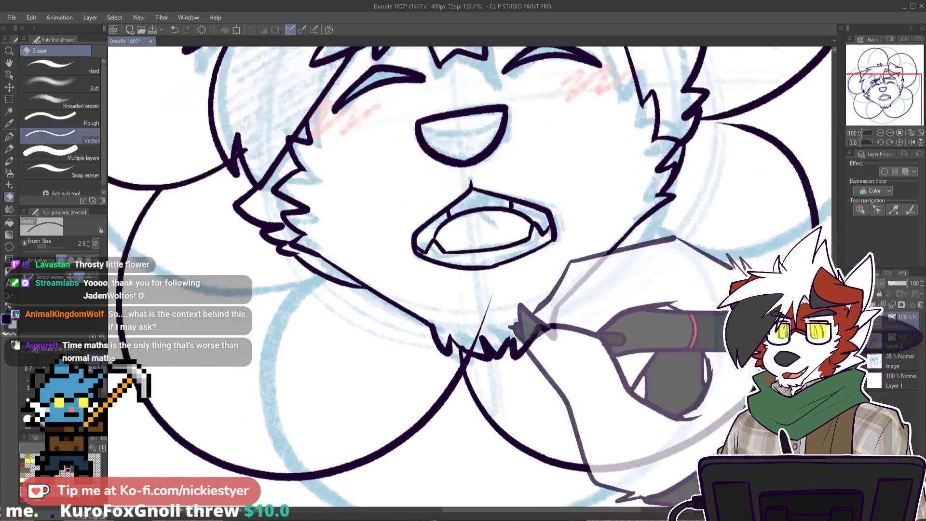
{"action": "scroll", "coordinate": [460, 352], "scroll_direction": "down", "scroll_amount": 4}
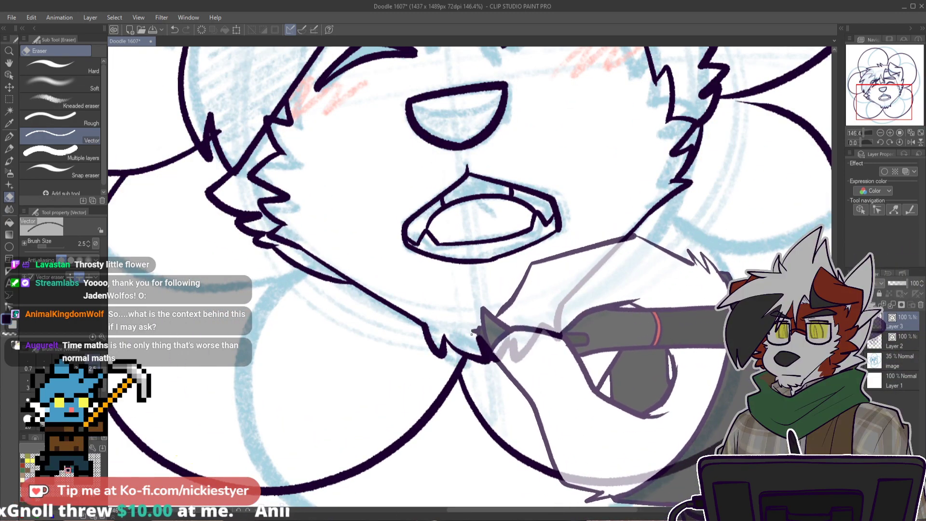
{"action": "scroll", "coordinate": [489, 329], "scroll_direction": "up", "scroll_amount": 2}
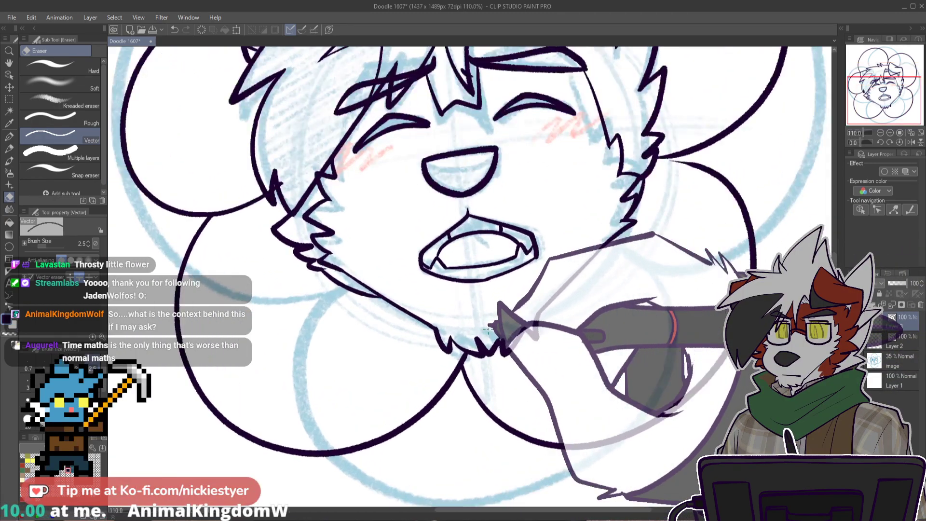
Step: Ink the start of the lower petal on the folded-ear side with the Real G-Pen so it joins the cheek fur
{"action": "key", "text": "p"}
{"action": "scroll", "coordinate": [707, 152], "scroll_direction": "up", "scroll_amount": 4}
{"action": "left_click_drag", "start_coordinate": [615, 166], "coordinate": [737, 195]}
{"action": "key", "text": "ctrl+z"}
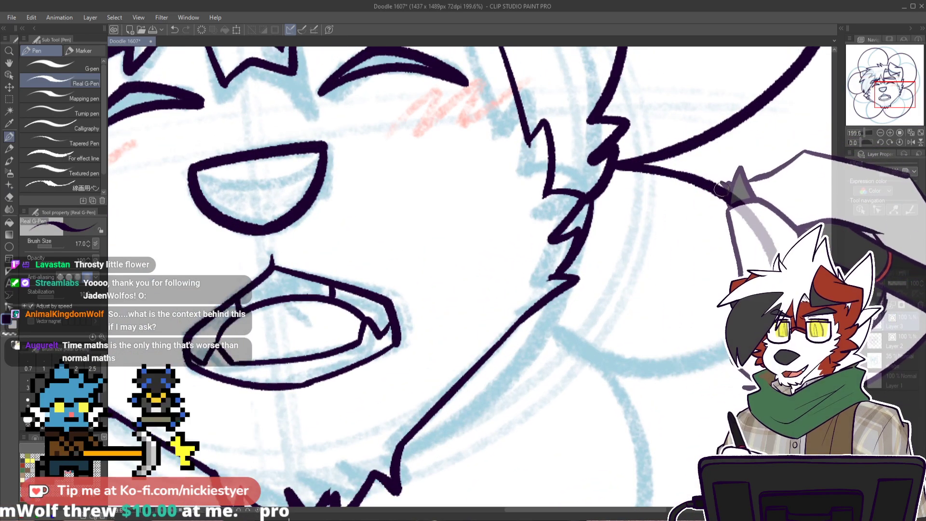
Step: Extend the line where the two upper petals meet down to the crown line beside the folded ear
{"action": "scroll", "coordinate": [737, 196], "scroll_direction": "down", "scroll_amount": 3}
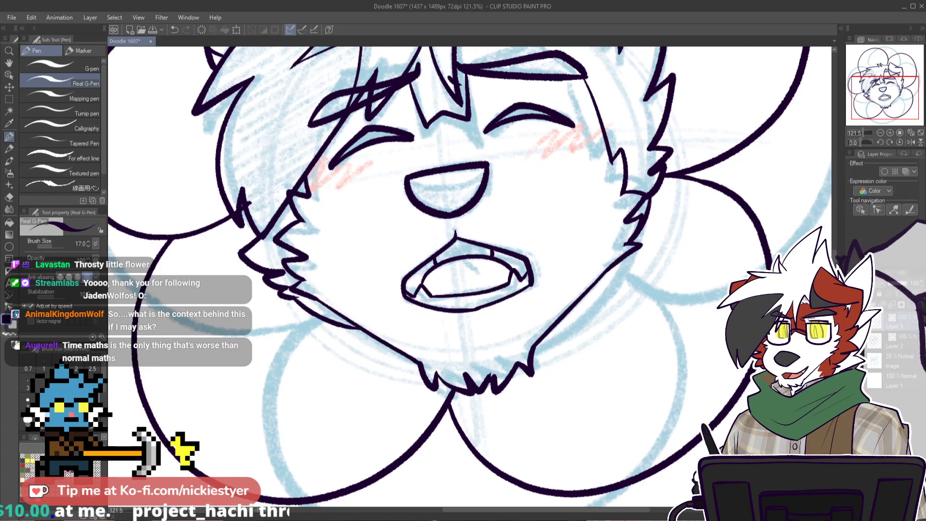
{"action": "left_click_drag", "start_coordinate": [834, 270], "coordinate": [835, 248]}
{"action": "scroll", "coordinate": [765, 273], "scroll_direction": "down", "scroll_amount": 3}
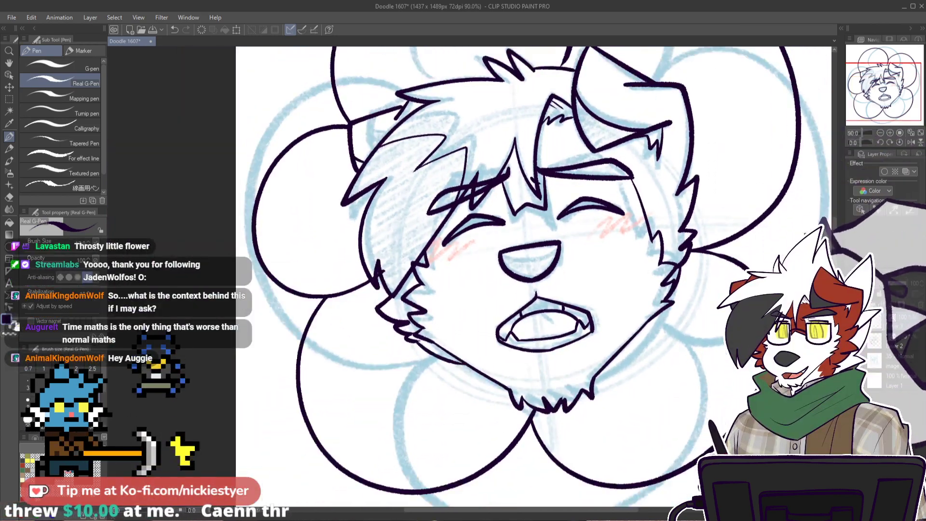
{"action": "scroll", "coordinate": [837, 236], "scroll_direction": "up", "scroll_amount": 3}
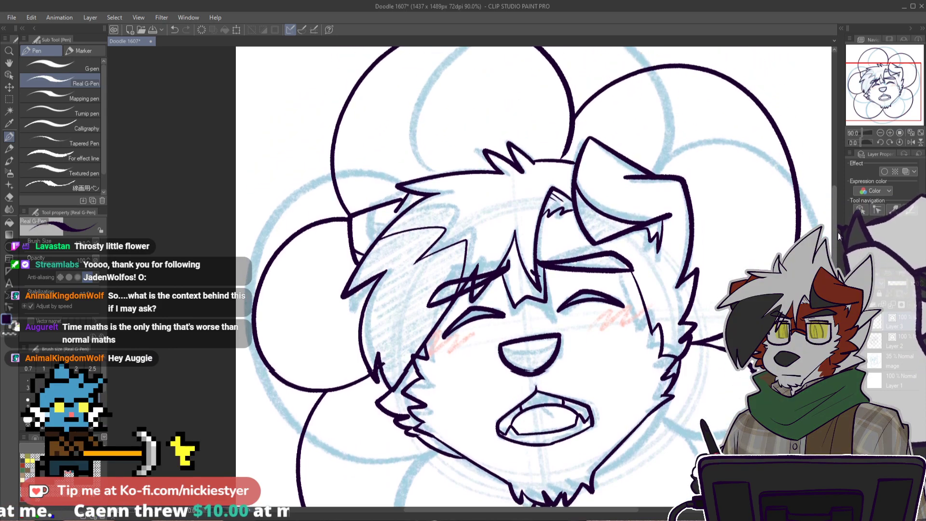
{"action": "scroll", "coordinate": [839, 235], "scroll_direction": "up", "scroll_amount": 1}
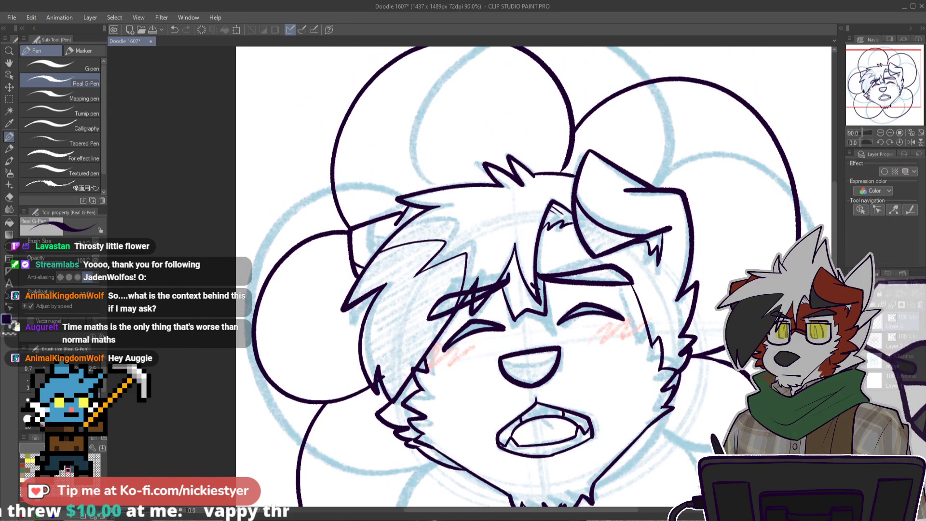
{"action": "scroll", "coordinate": [574, 159], "scroll_direction": "up", "scroll_amount": 4}
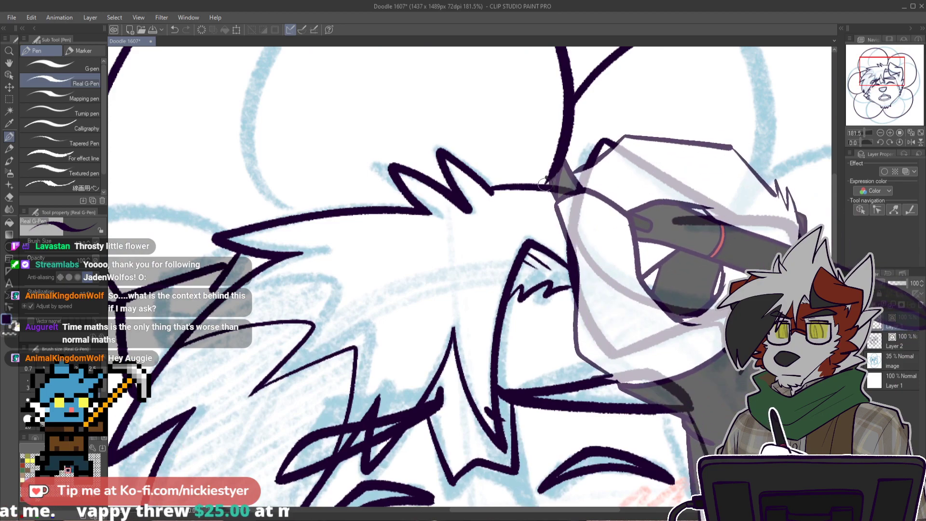
{"action": "scroll", "coordinate": [602, 312], "scroll_direction": "down", "scroll_amount": 4}
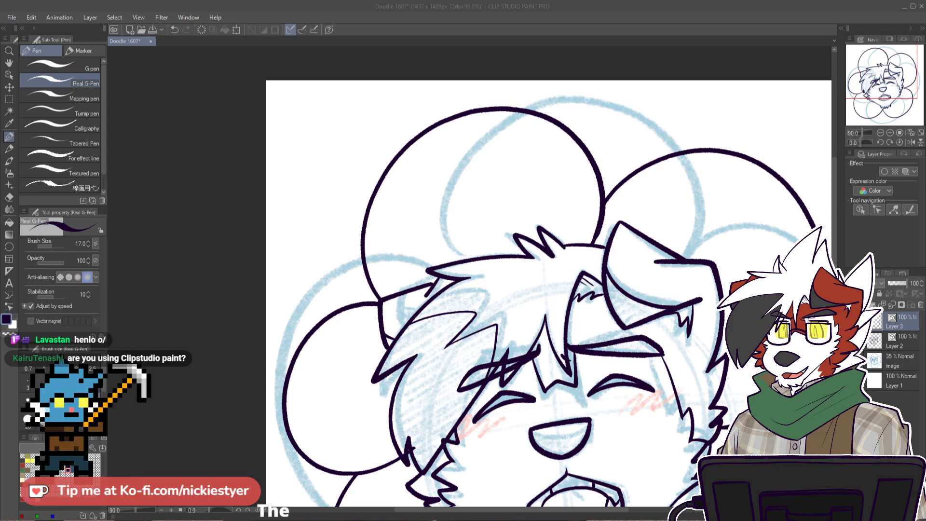
{"action": "left_click_drag", "start_coordinate": [835, 240], "coordinate": [835, 285]}
{"action": "scroll", "coordinate": [801, 270], "scroll_direction": "down", "scroll_amount": 1}
{"action": "scroll", "coordinate": [578, 279], "scroll_direction": "down", "scroll_amount": 2}
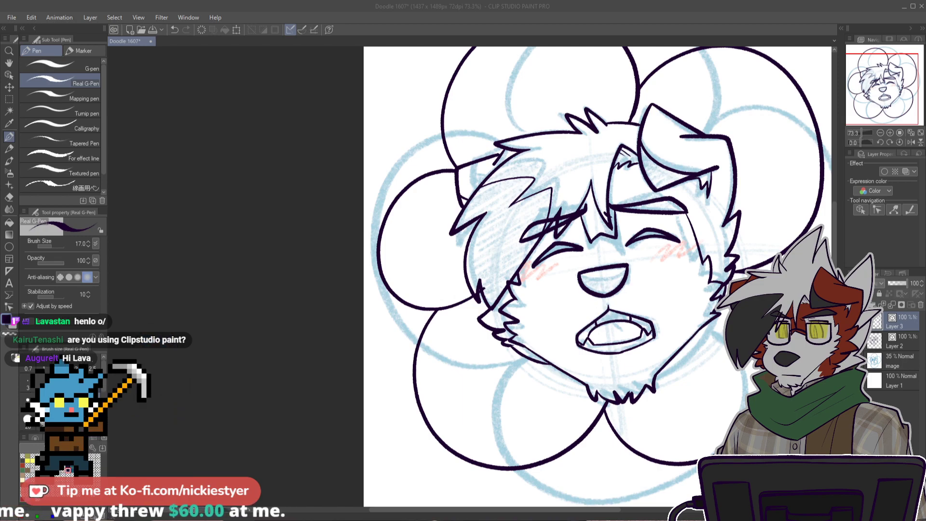
{"action": "left_click_drag", "start_coordinate": [614, 510], "coordinate": [655, 515]}
{"action": "scroll", "coordinate": [543, 311], "scroll_direction": "up", "scroll_amount": 3}
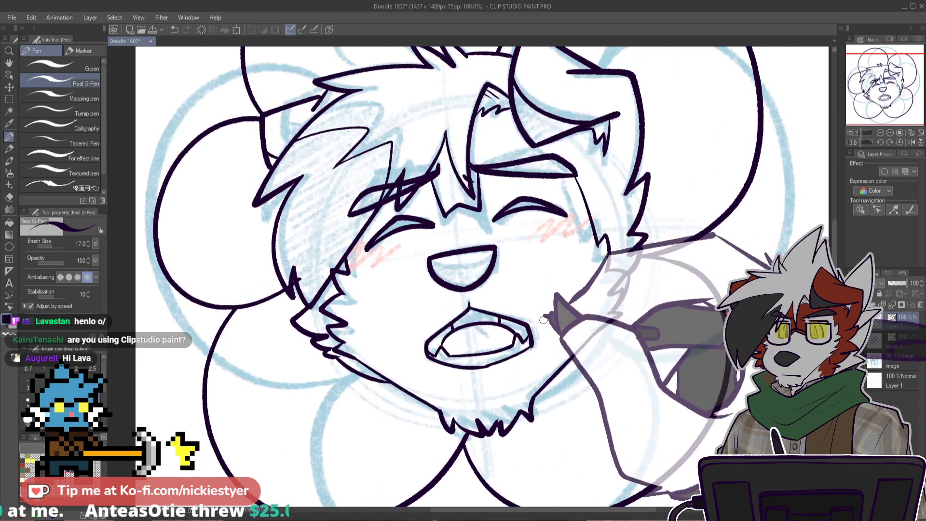
Step: Set up a new colour layer beneath the line art with red as the Fill colour and hide the blue sketch
{"action": "left_click", "coordinate": [904, 364]}
{"action": "left_click", "coordinate": [854, 305]}
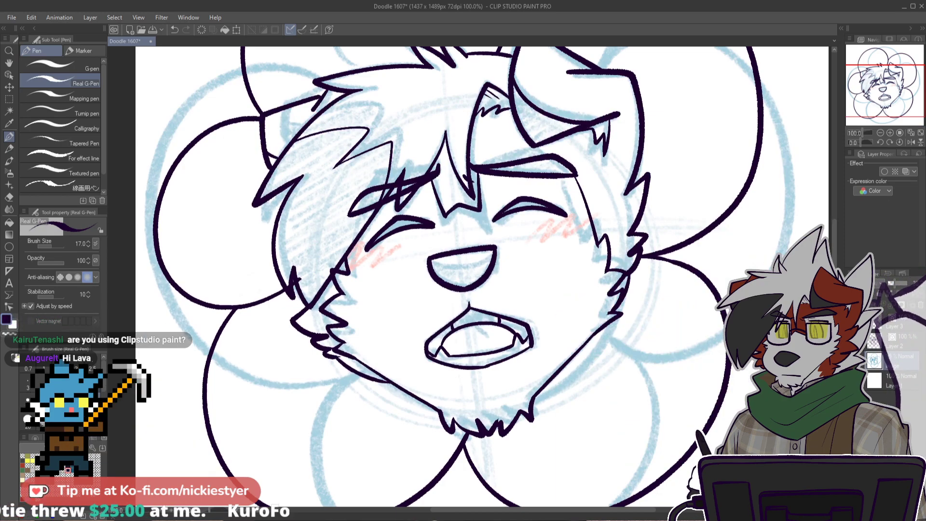
{"action": "left_click", "coordinate": [22, 466]}
{"action": "key", "text": "g"}
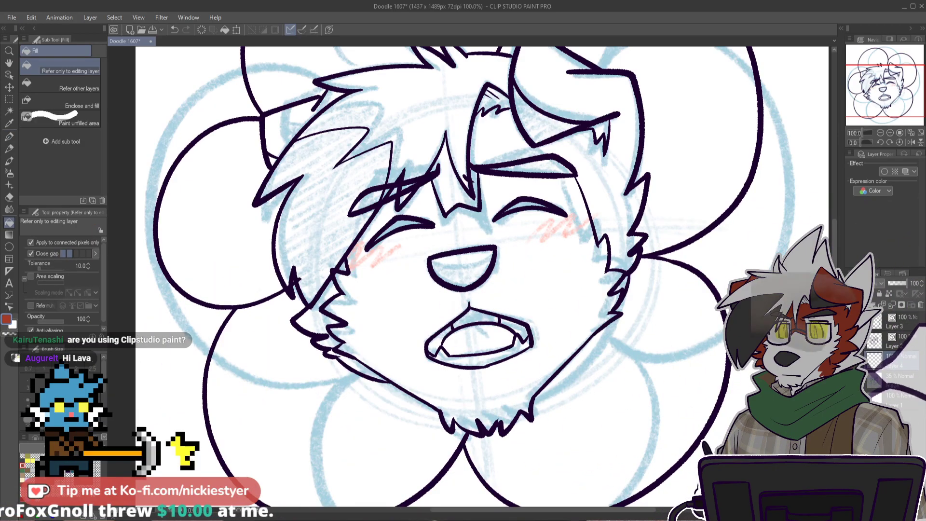
{"action": "left_click", "coordinate": [850, 380]}
{"action": "left_click", "coordinate": [601, 160]}
{"action": "key", "text": "ctrl+z"}
{"action": "left_click_drag", "start_coordinate": [601, 152], "coordinate": [663, 209]}
{"action": "scroll", "coordinate": [663, 208], "scroll_direction": "up", "scroll_amount": 2}
{"action": "left_click", "coordinate": [679, 232]}
{"action": "key", "text": "ctrl+z"}
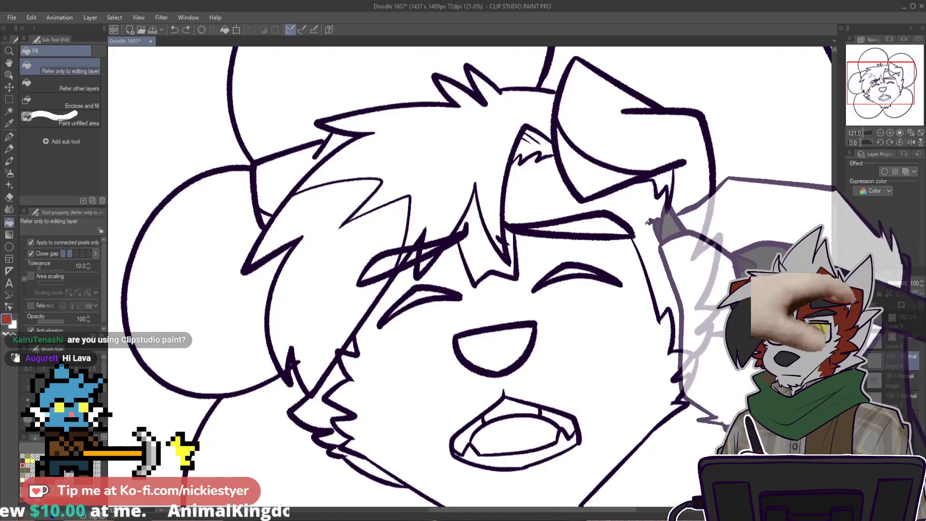
Step: Fill the folded ear, forehead, bang marking and cheek fur markings with red, using the Fill mode that refers to other layers
{"action": "left_click", "coordinate": [87, 93]}
{"action": "left_click", "coordinate": [678, 226]}
{"action": "left_click", "coordinate": [486, 249]}
{"action": "left_click", "coordinate": [323, 420]}
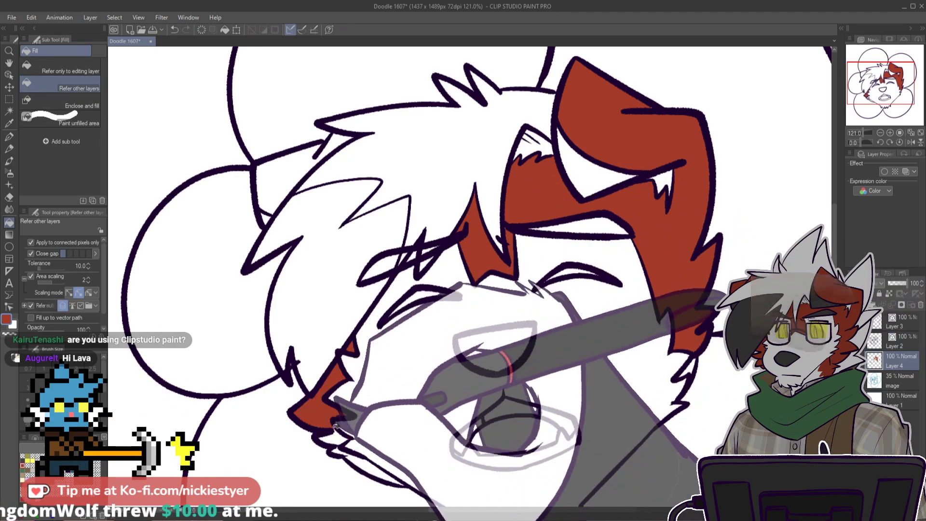
{"action": "left_click", "coordinate": [342, 449]}
{"action": "scroll", "coordinate": [355, 454], "scroll_direction": "up", "scroll_amount": 2}
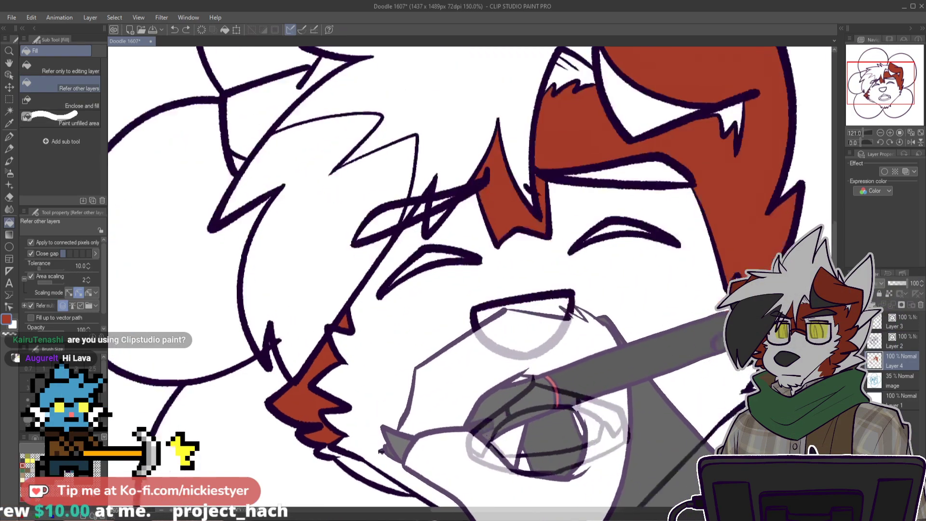
Step: Close off the open lower cheek fur marking with a red Real G-Pen stroke and fill the enclosed area red
{"action": "key", "text": "p"}
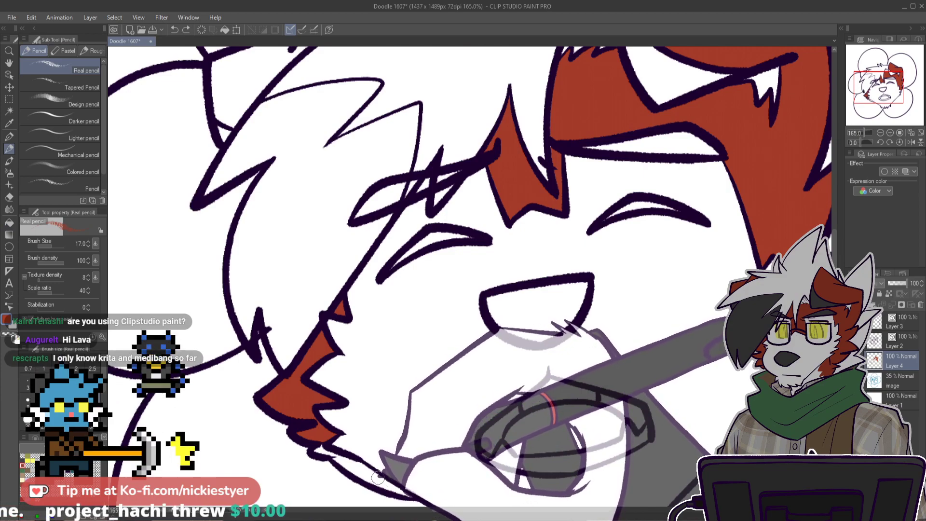
{"action": "key", "text": "p"}
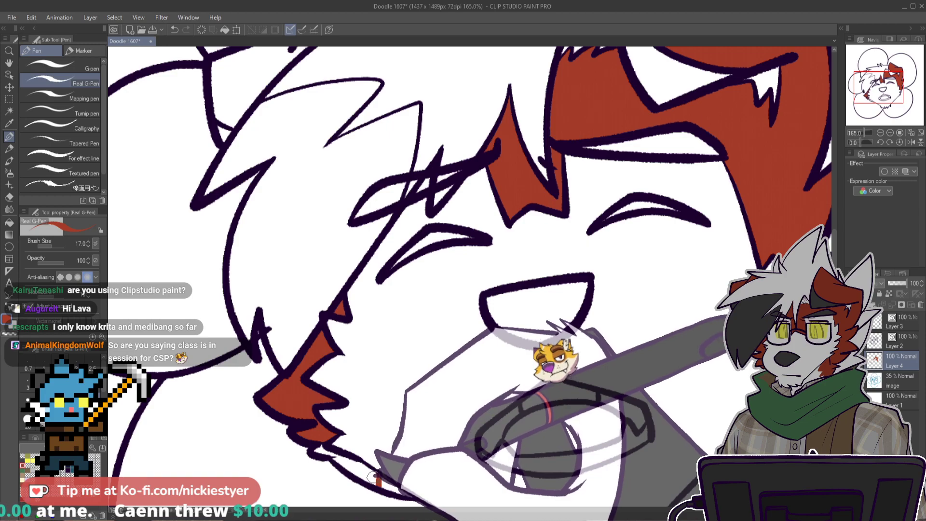
{"action": "key", "text": "g"}
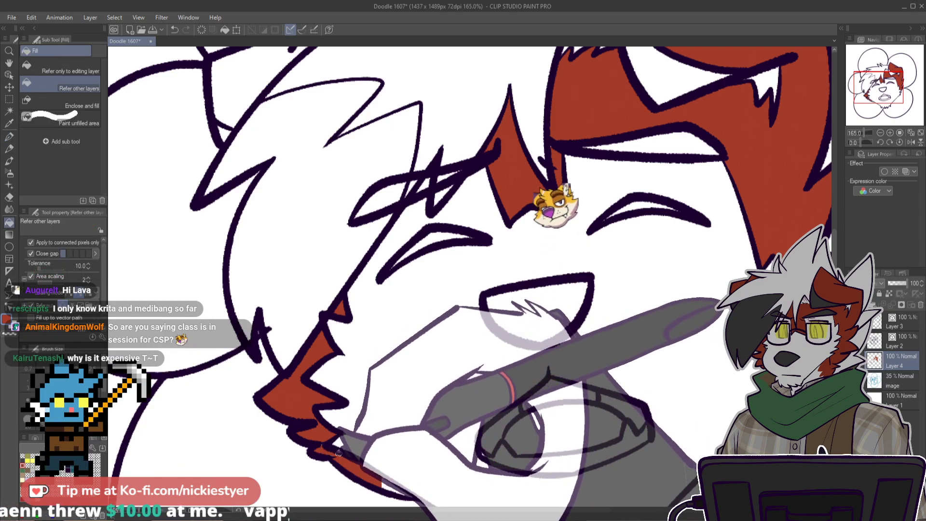
{"action": "key", "text": "p"}
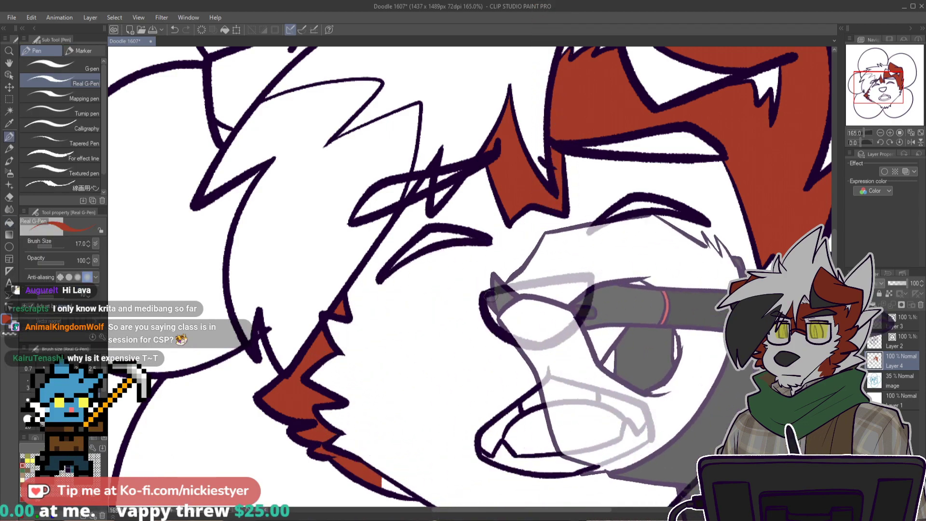
Step: Fill the far ear behind the hair with the same red
{"action": "scroll", "coordinate": [564, 292], "scroll_direction": "down", "scroll_amount": 3}
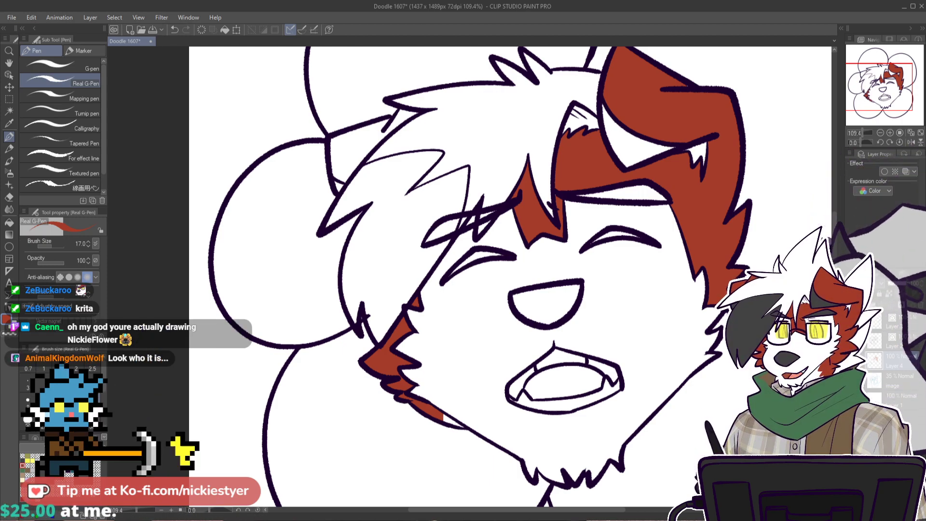
{"action": "mouse_move", "coordinate": [835, 271]}
{"action": "left_mouse_down"}
{"action": "mouse_move", "coordinate": [836, 247]}
{"action": "mouse_move", "coordinate": [836, 279]}
{"action": "mouse_move", "coordinate": [837, 270]}
{"action": "left_mouse_up"}
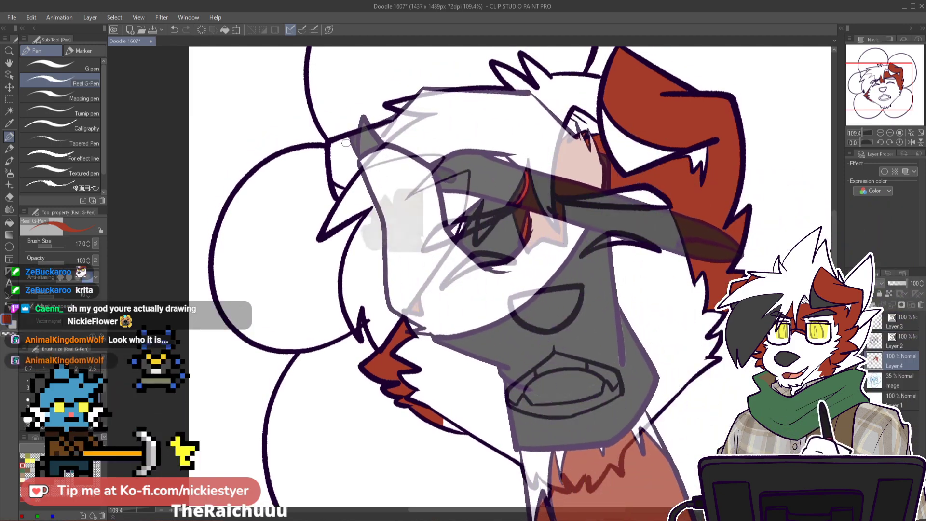
{"action": "key", "text": "g"}
{"action": "left_click", "coordinate": [358, 154]}
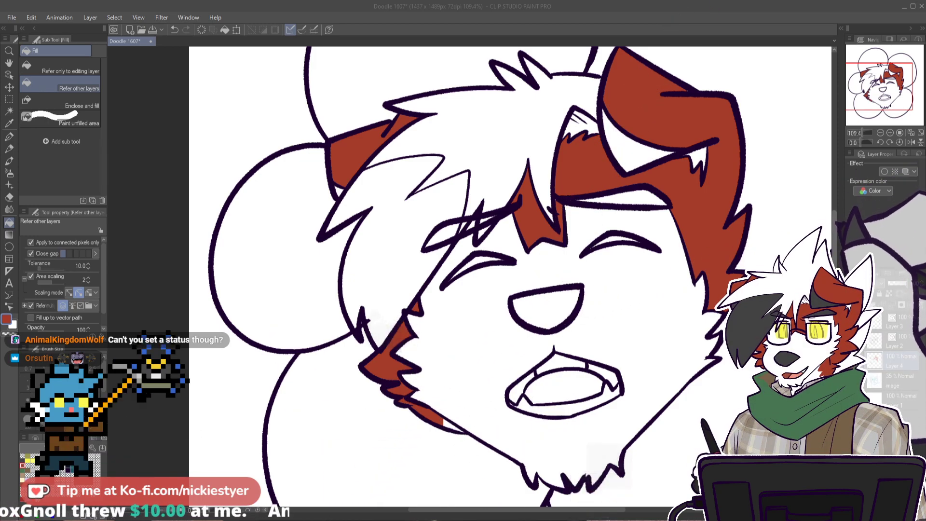
Step: On a new layer above the red, fill the side bangs, both inner ear areas and the brow below the folded ear dark gray
{"action": "left_click_drag", "start_coordinate": [838, 234], "coordinate": [839, 237]}
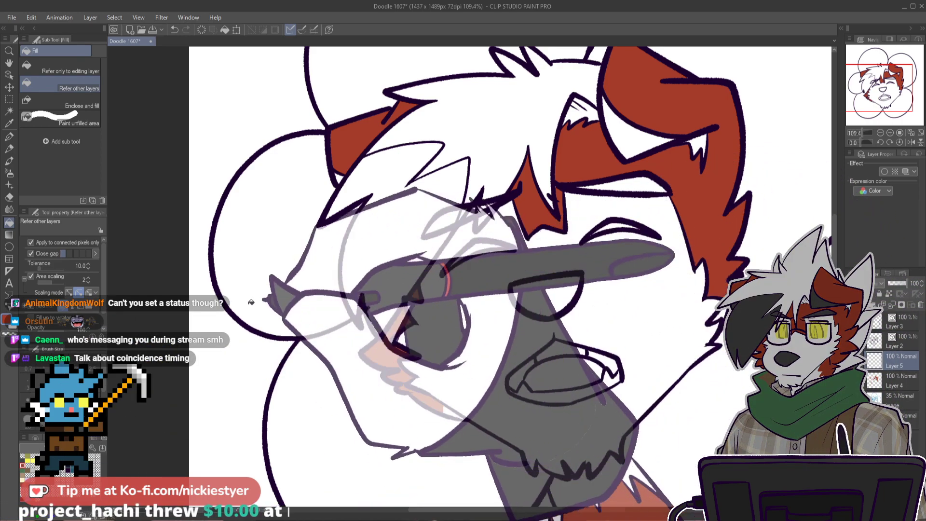
{"action": "left_click", "coordinate": [413, 227]}
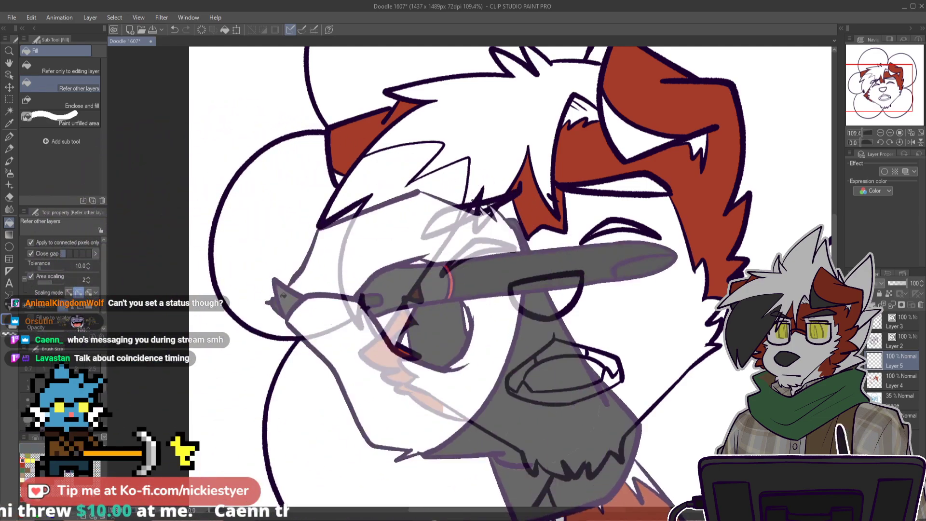
{"action": "left_click", "coordinate": [339, 179]}
{"action": "left_click", "coordinate": [626, 137]}
{"action": "left_click", "coordinate": [620, 186]}
Step: Touch up the dark gray with the Real G-Pen where the brow strokes overlap the edge of the bangs
{"action": "scroll", "coordinate": [477, 206], "scroll_direction": "up", "scroll_amount": 4}
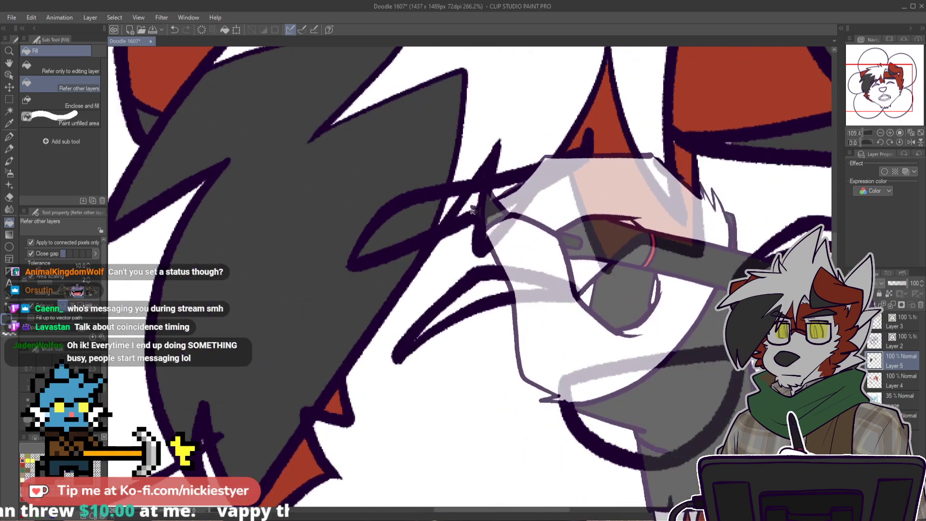
{"action": "key", "text": "p"}
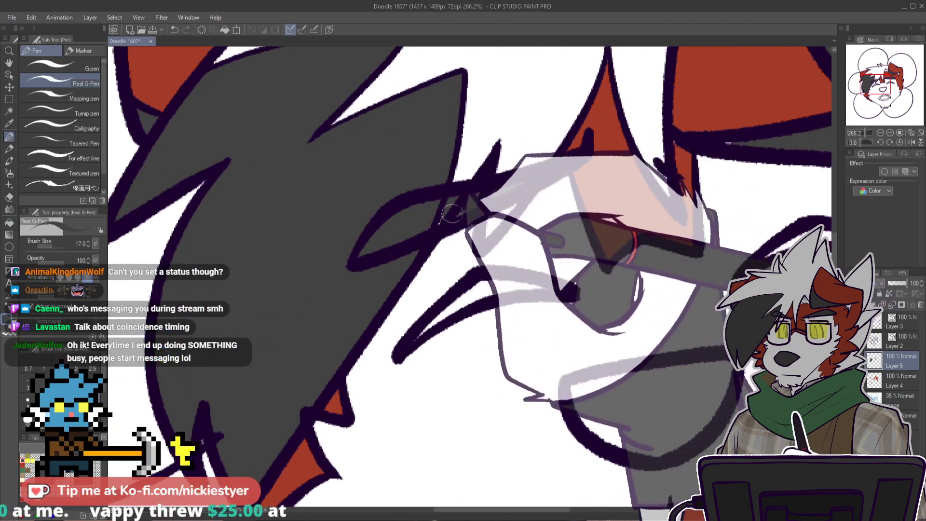
{"action": "scroll", "coordinate": [494, 193], "scroll_direction": "down", "scroll_amount": 4}
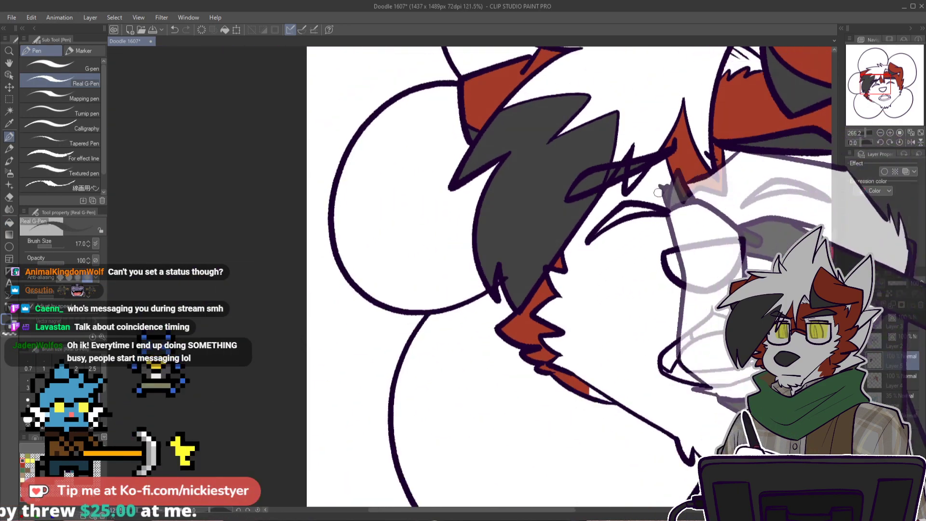
Step: Return to red on Layer 4 and paint the unfilled tip of the lower cheek fur marking with the Real G-Pen
{"action": "left_click_drag", "start_coordinate": [18, 458], "coordinate": [12, 449]}
{"action": "left_click", "coordinate": [23, 465]}
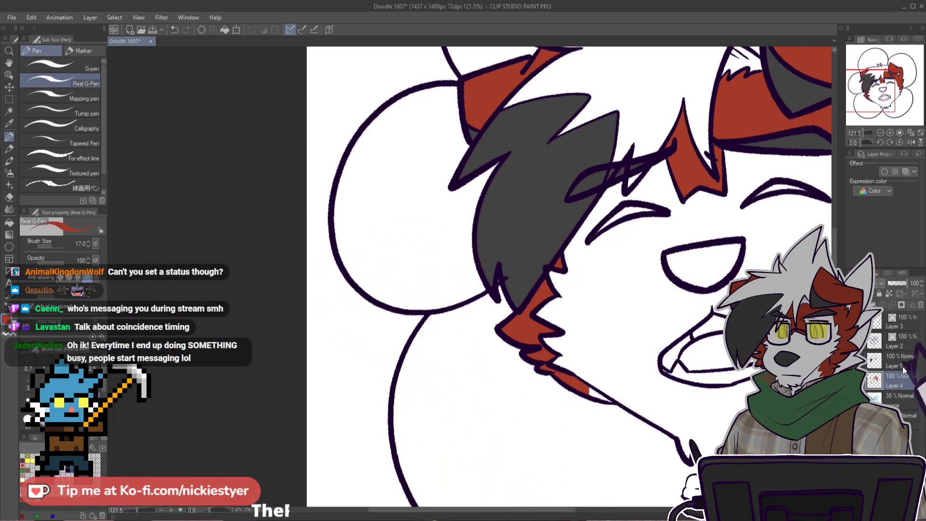
{"action": "scroll", "coordinate": [713, 153], "scroll_direction": "up", "scroll_amount": 3}
{"action": "scroll", "coordinate": [711, 153], "scroll_direction": "down", "scroll_amount": 2}
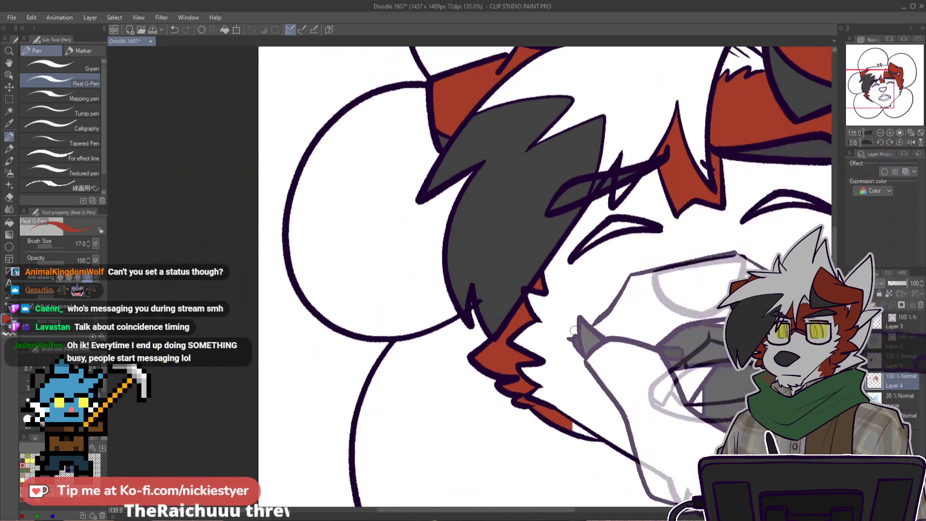
{"action": "left_click_drag", "start_coordinate": [525, 510], "coordinate": [601, 516]}
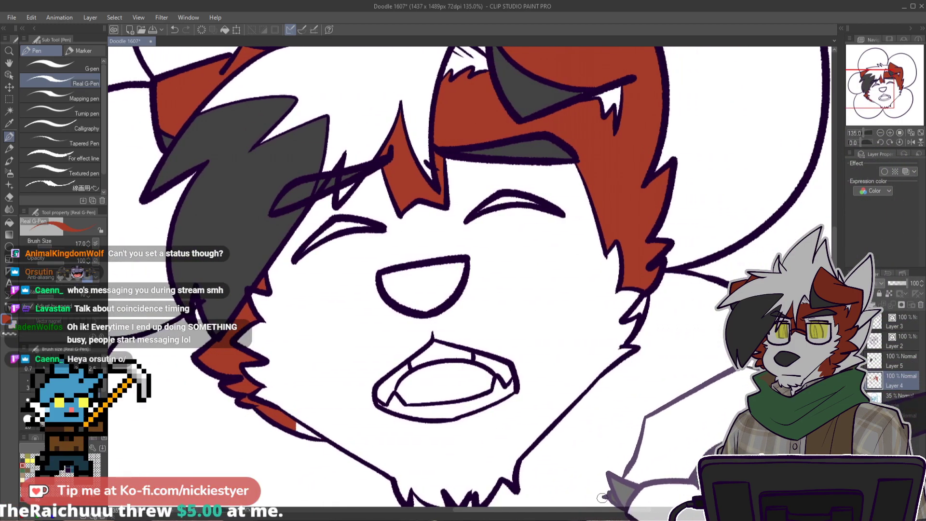
{"action": "scroll", "coordinate": [317, 445], "scroll_direction": "up", "scroll_amount": 1}
{"action": "scroll", "coordinate": [317, 444], "scroll_direction": "up", "scroll_amount": 3}
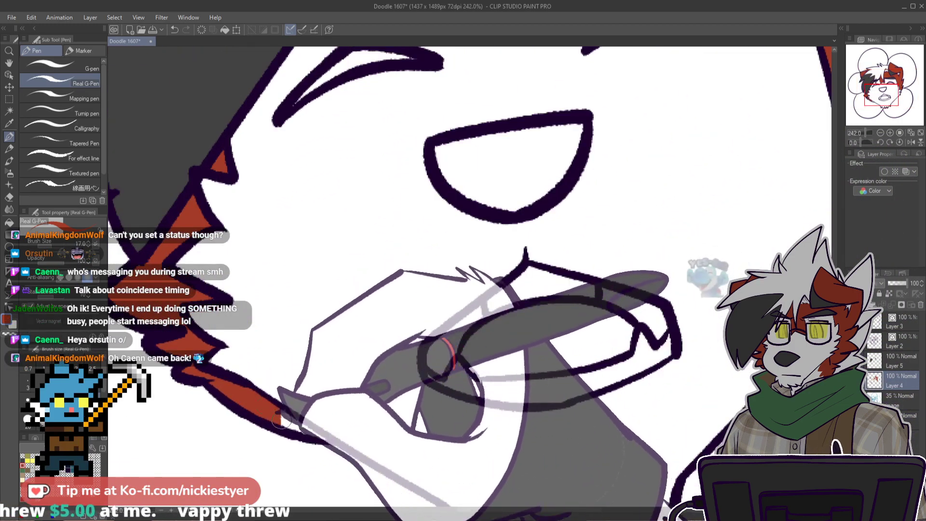
{"action": "scroll", "coordinate": [323, 437], "scroll_direction": "down", "scroll_amount": 4}
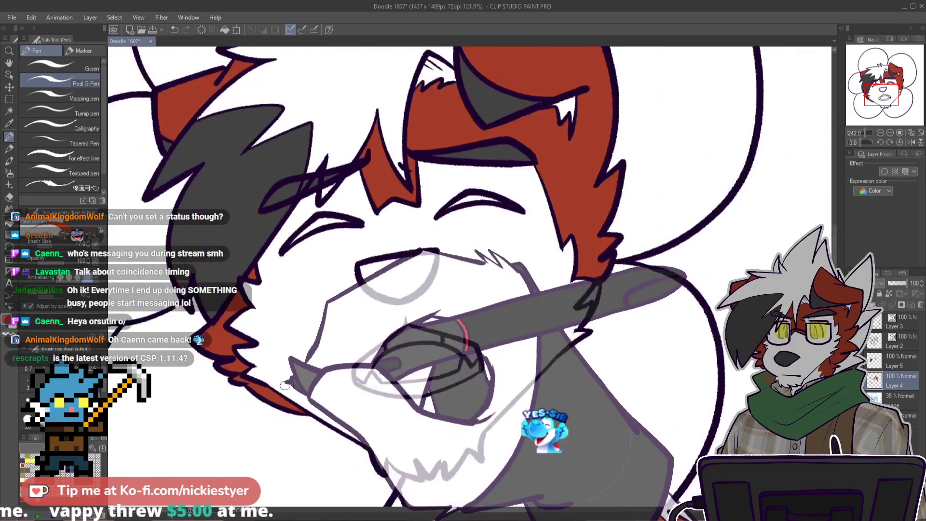
{"action": "scroll", "coordinate": [663, 243], "scroll_direction": "down", "scroll_amount": 2}
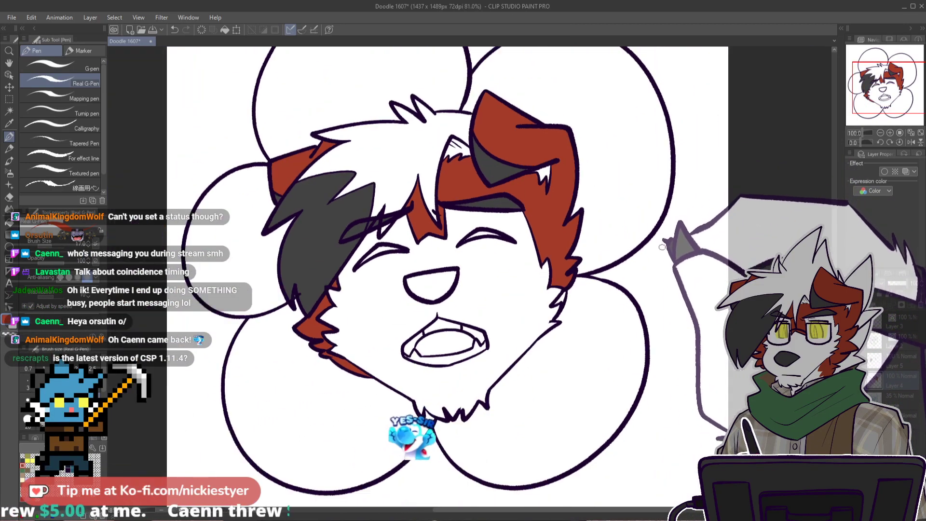
{"action": "scroll", "coordinate": [659, 261], "scroll_direction": "up", "scroll_amount": 1}
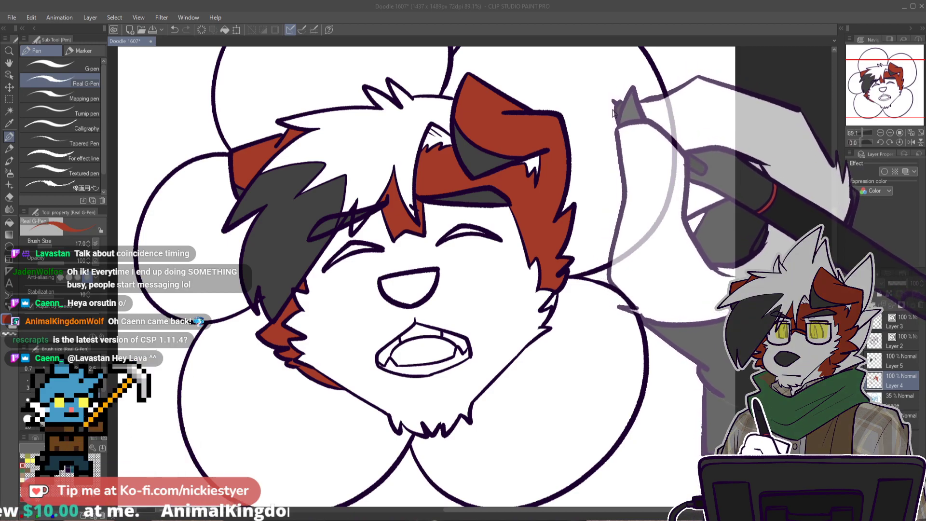
{"action": "scroll", "coordinate": [424, 277], "scroll_direction": "up", "scroll_amount": 5}
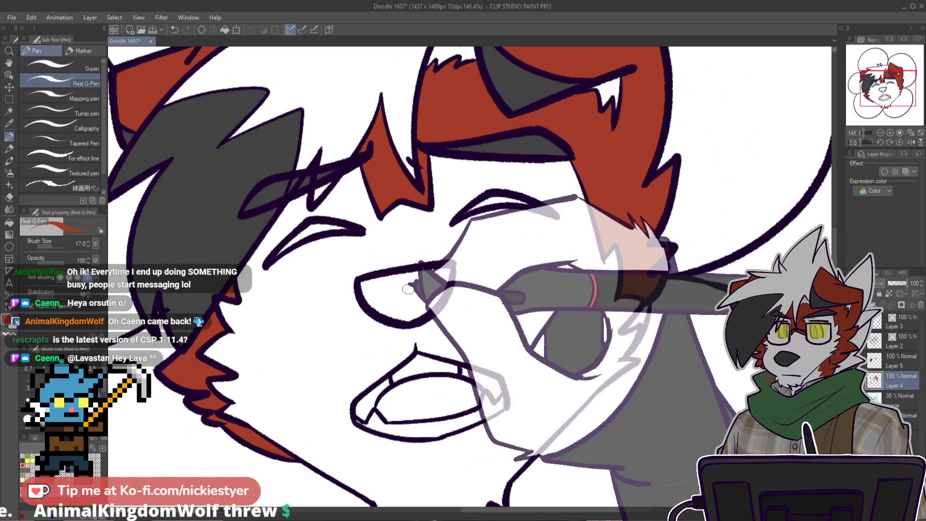
{"action": "key", "text": "g"}
{"action": "left_click", "coordinate": [422, 286]}
{"action": "scroll", "coordinate": [444, 285], "scroll_direction": "down", "scroll_amount": 5}
{"action": "scroll", "coordinate": [444, 286], "scroll_direction": "up", "scroll_amount": 2}
{"action": "key", "text": "ctrl+z"}
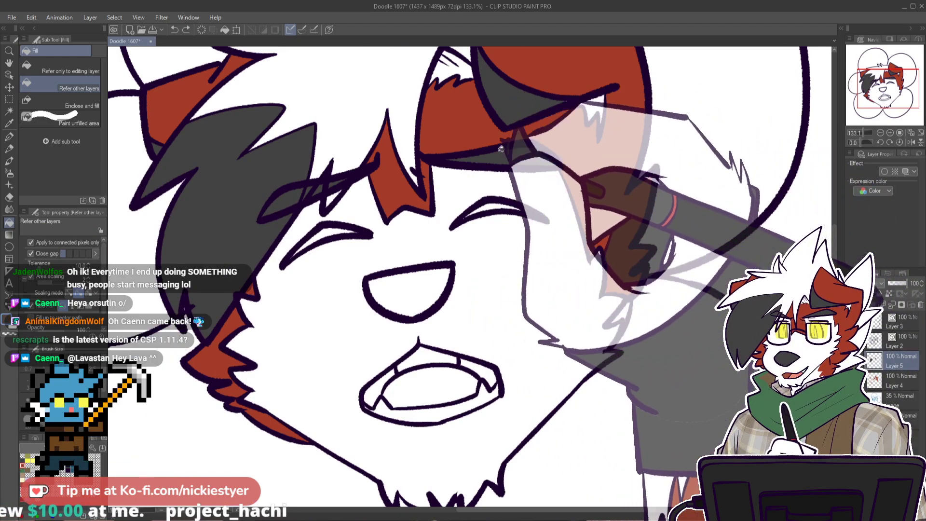
Step: Fill the nose dark gray on Layer 5 and touch up the gray corner inside the folded ear with the Real G-Pen
{"action": "scroll", "coordinate": [550, 94], "scroll_direction": "up", "scroll_amount": 3}
{"action": "scroll", "coordinate": [551, 96], "scroll_direction": "up", "scroll_amount": 2}
{"action": "key", "text": "p"}
{"action": "scroll", "coordinate": [581, 103], "scroll_direction": "up", "scroll_amount": 1}
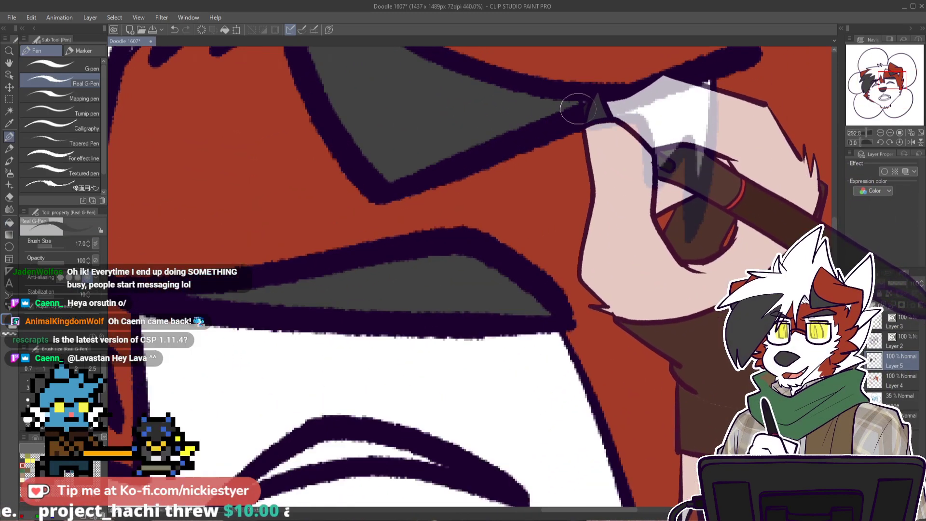
{"action": "scroll", "coordinate": [598, 91], "scroll_direction": "down", "scroll_amount": 4}
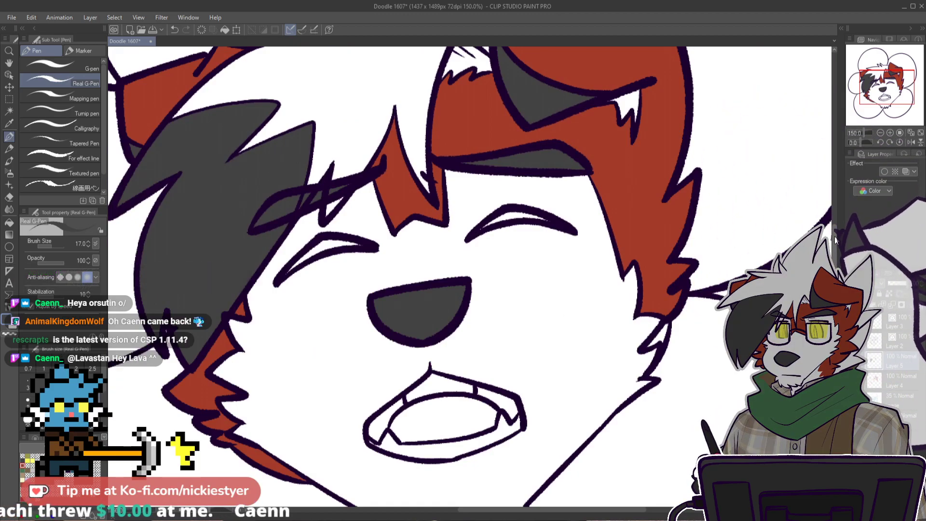
Step: Check the flat colours around the bangs, brows and nose for missed gaps
{"action": "scroll", "coordinate": [468, 249], "scroll_direction": "down", "scroll_amount": 3}
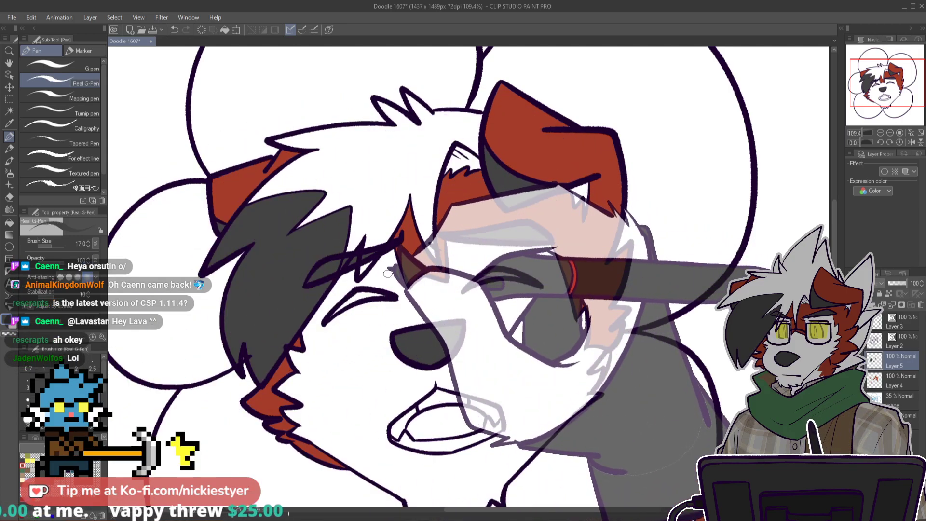
{"action": "scroll", "coordinate": [387, 276], "scroll_direction": "up", "scroll_amount": 5}
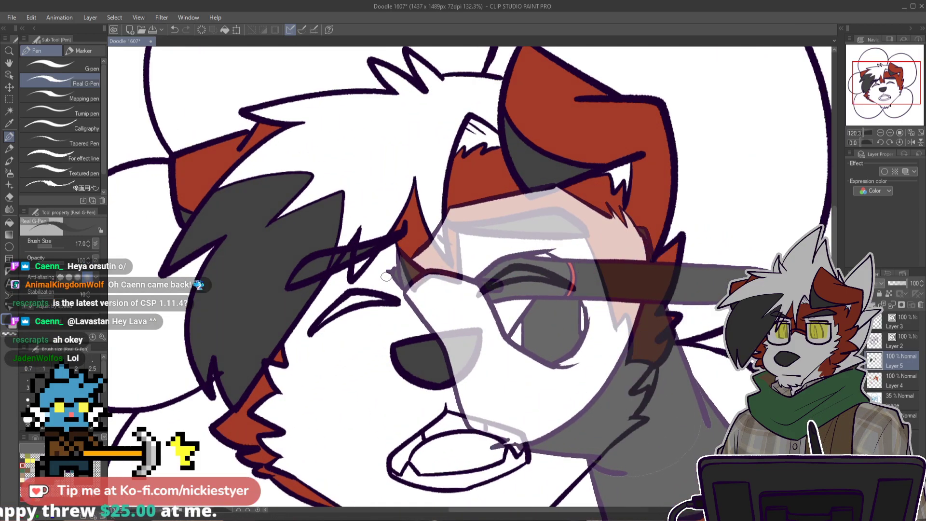
{"action": "scroll", "coordinate": [386, 276], "scroll_direction": "down", "scroll_amount": 3}
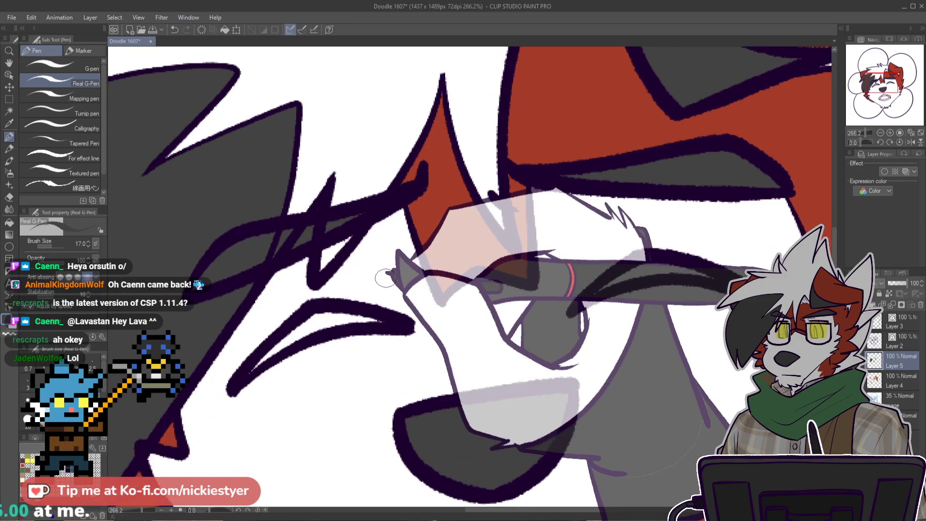
{"action": "scroll", "coordinate": [386, 277], "scroll_direction": "down", "scroll_amount": 2}
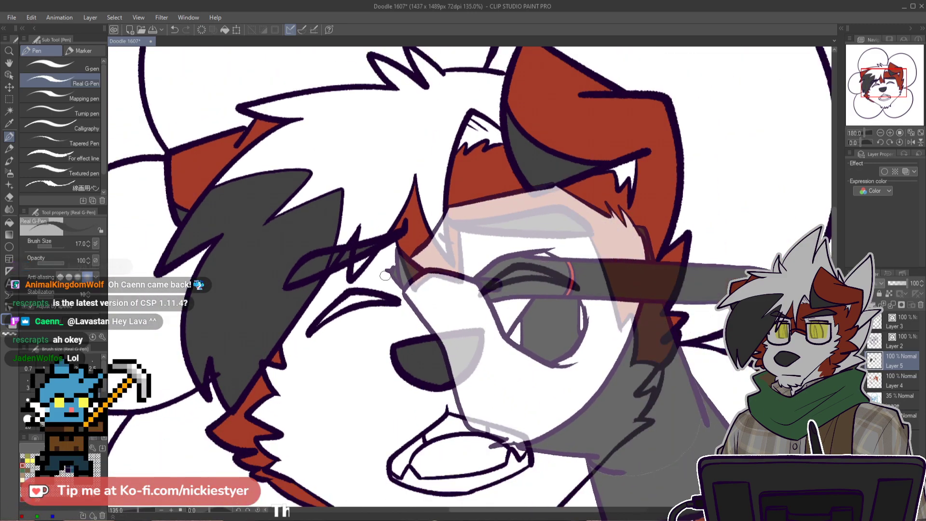
{"action": "scroll", "coordinate": [270, 263], "scroll_direction": "up", "scroll_amount": 2}
{"action": "scroll", "coordinate": [262, 401], "scroll_direction": "down", "scroll_amount": 2}
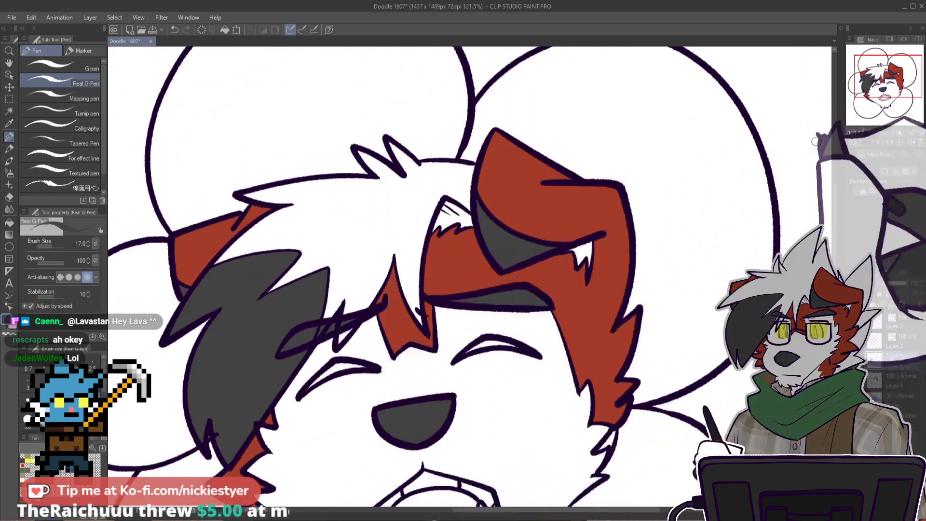
{"action": "left_click_drag", "start_coordinate": [834, 194], "coordinate": [834, 225]}
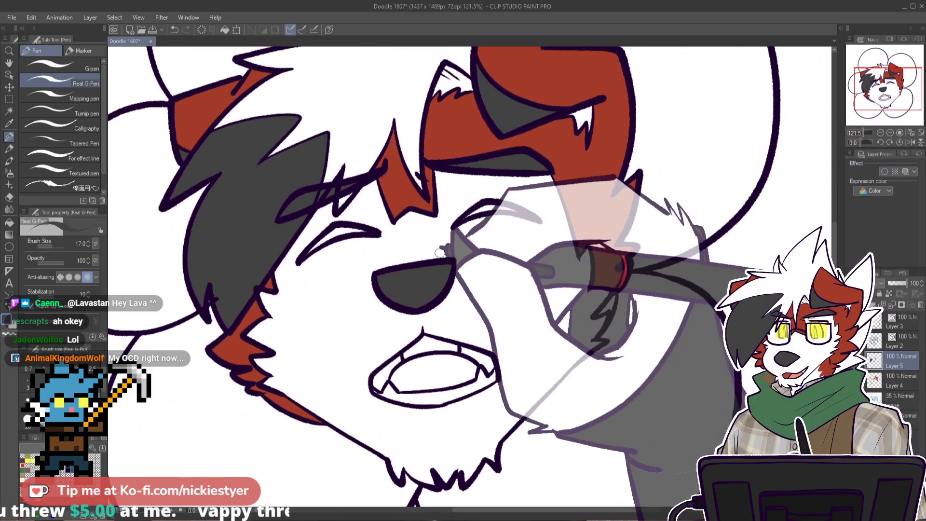
{"action": "scroll", "coordinate": [499, 249], "scroll_direction": "up", "scroll_amount": 2}
{"action": "scroll", "coordinate": [544, 299], "scroll_direction": "down", "scroll_amount": 2}
{"action": "scroll", "coordinate": [545, 294], "scroll_direction": "up", "scroll_amount": 1}
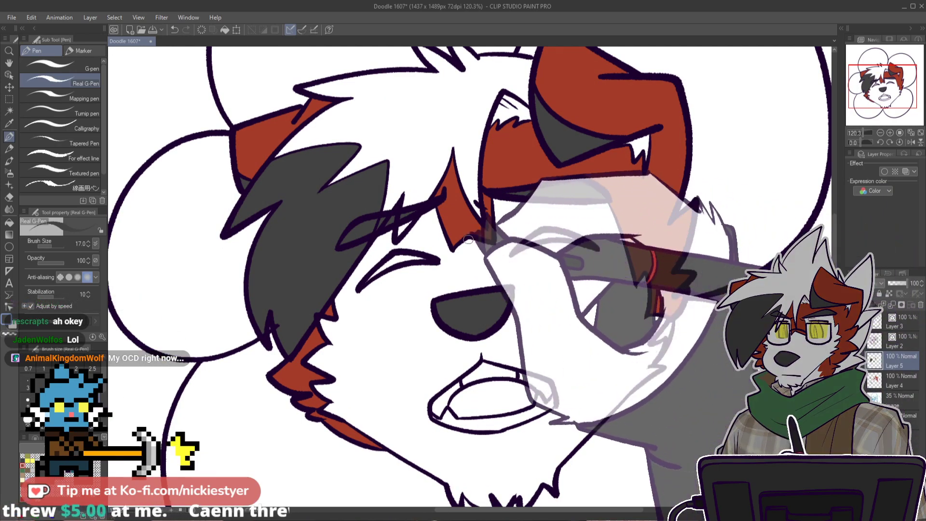
Step: Fill the closed eyes with olive yellow on Layer 5, inside their inked outlines
{"action": "scroll", "coordinate": [413, 258], "scroll_direction": "up", "scroll_amount": 5}
{"action": "left_click", "coordinate": [28, 455]}
{"action": "key", "text": "g"}
{"action": "left_click", "coordinate": [372, 262]}
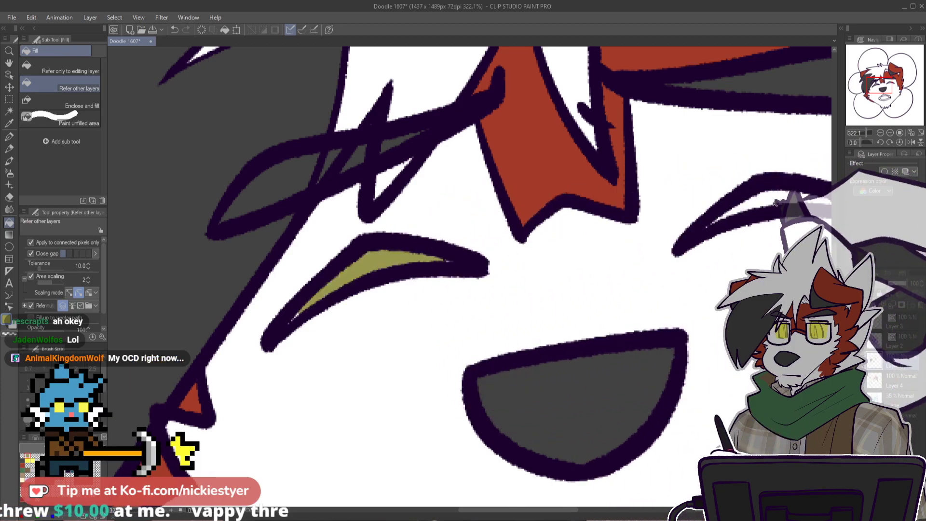
Step: Touch up the unfilled yellow corners of both closed eyes with the Real G-Pen
{"action": "key", "text": "p"}
{"action": "left_click_drag", "start_coordinate": [312, 297], "coordinate": [298, 311]}
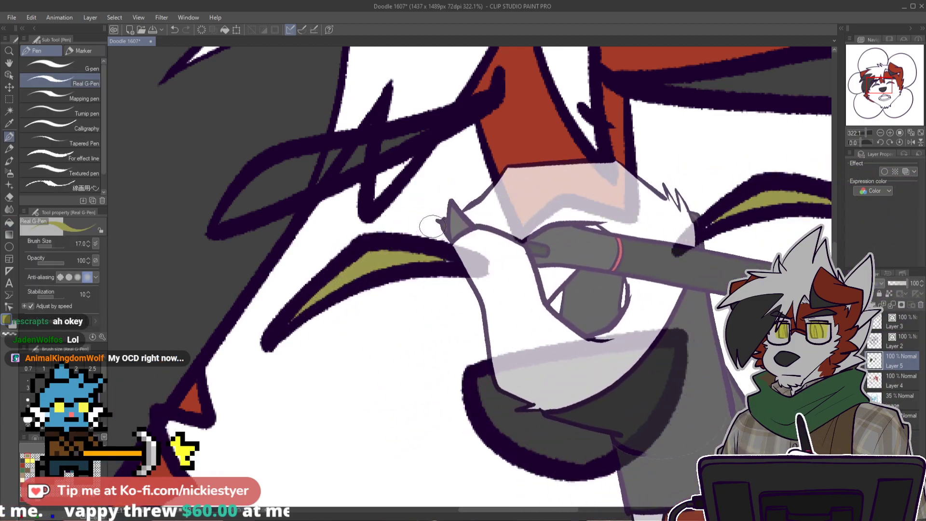
{"action": "left_click_drag", "start_coordinate": [355, 270], "coordinate": [459, 262]}
{"action": "scroll", "coordinate": [694, 219], "scroll_direction": "down", "scroll_amount": 2}
{"action": "scroll", "coordinate": [689, 222], "scroll_direction": "up", "scroll_amount": 3}
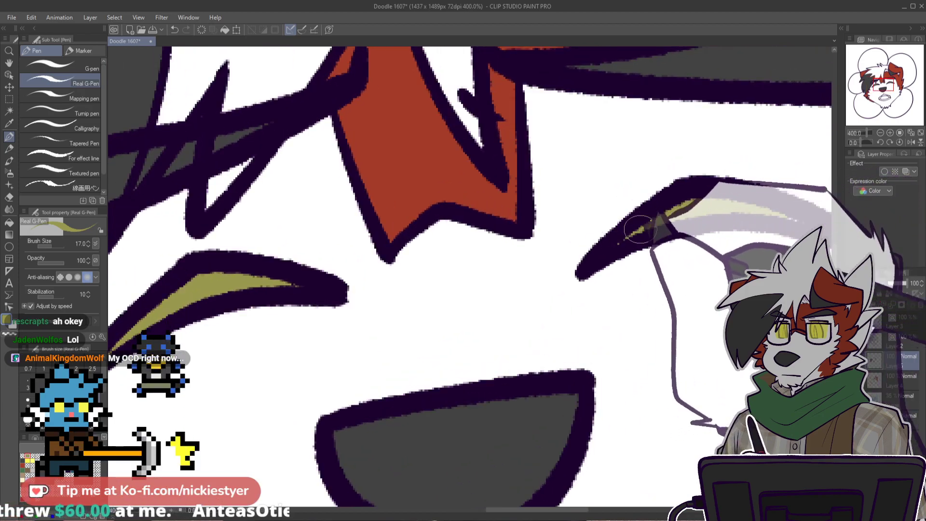
{"action": "scroll", "coordinate": [796, 217], "scroll_direction": "down", "scroll_amount": 4}
{"action": "scroll", "coordinate": [797, 218], "scroll_direction": "down", "scroll_amount": 2}
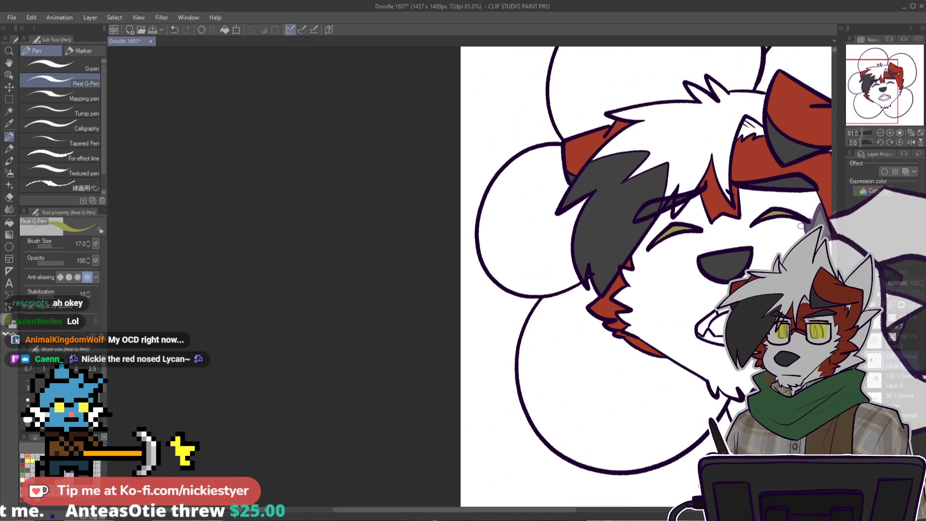
{"action": "scroll", "coordinate": [797, 233], "scroll_direction": "up", "scroll_amount": 1}
{"action": "left_click_drag", "start_coordinate": [796, 233], "coordinate": [564, 232]}
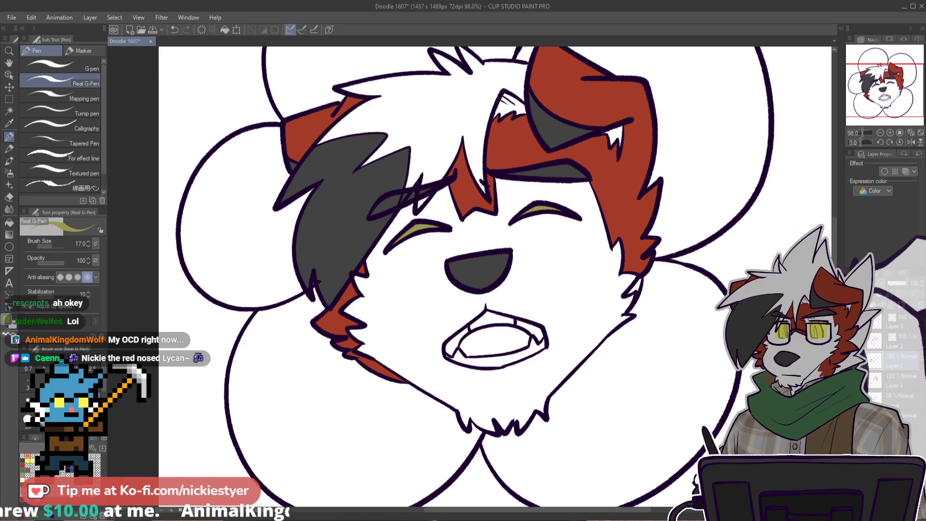
Step: Fill the tongue inside the open mouth with salmon pink on Layer 5
{"action": "left_click_drag", "start_coordinate": [496, 316], "coordinate": [496, 299]}
{"action": "scroll", "coordinate": [497, 299], "scroll_direction": "up", "scroll_amount": 3}
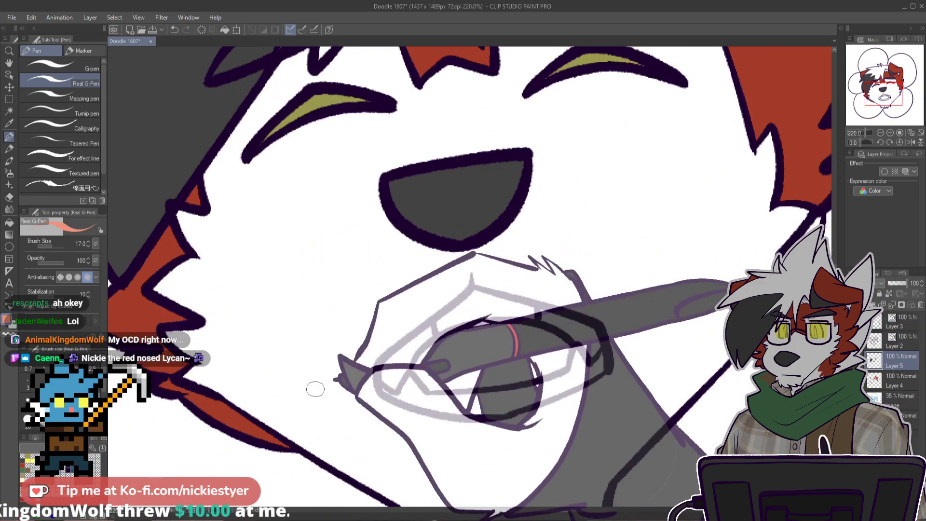
{"action": "key", "text": "g"}
{"action": "left_click", "coordinate": [517, 348]}
Step: Fill both sides of the mouth interior with brownish red and its upper middle section with a darker brown
{"action": "left_click", "coordinate": [23, 465]}
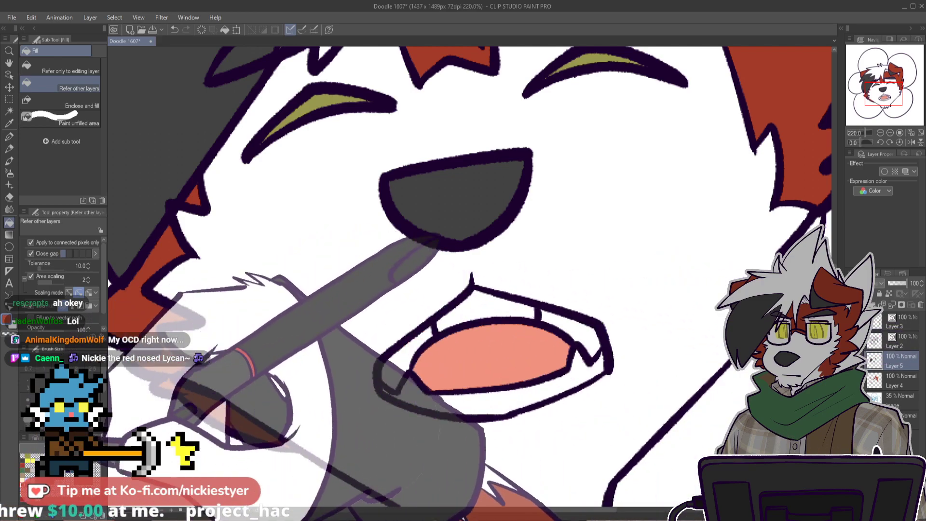
{"action": "left_click", "coordinate": [419, 340]}
{"action": "left_click", "coordinate": [578, 332]}
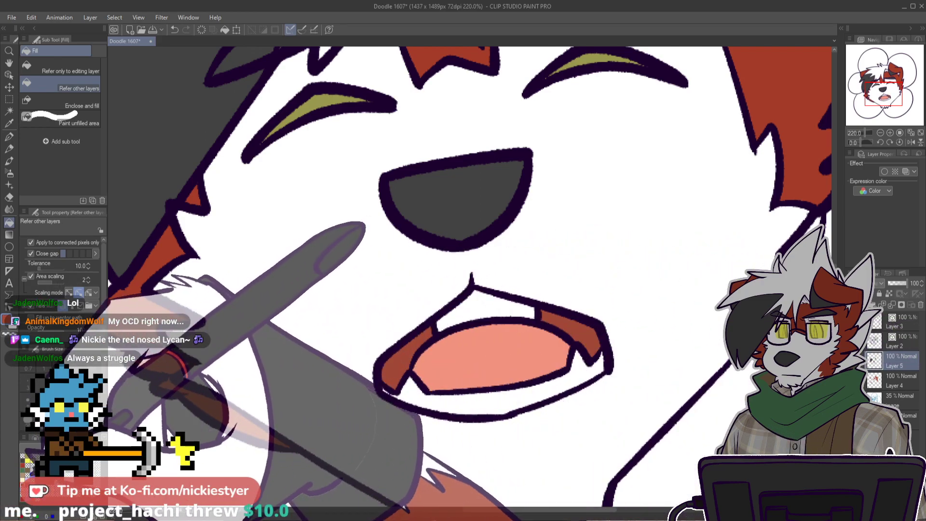
{"action": "left_click", "coordinate": [487, 303]}
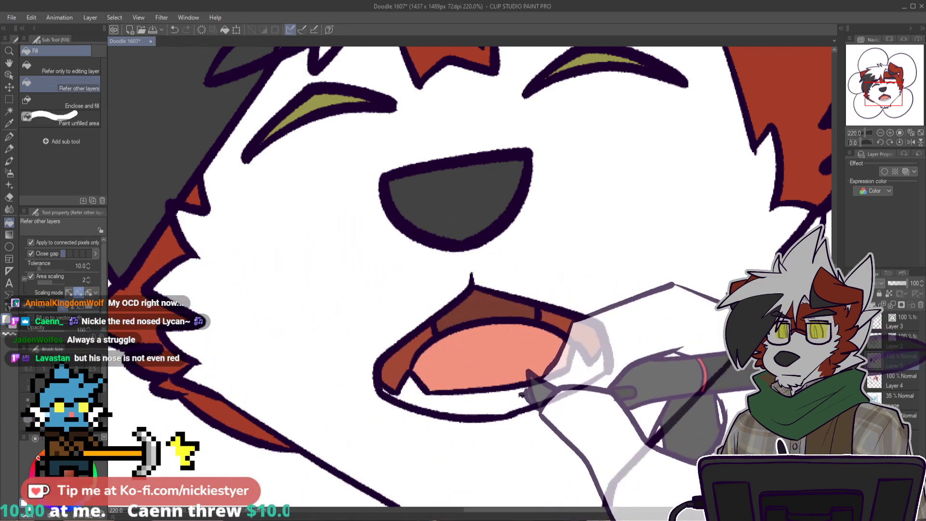
Step: Switch the colour to white, add a new layer beneath Layer 4 and look over the unpainted face and hair
{"action": "key", "text": "p"}
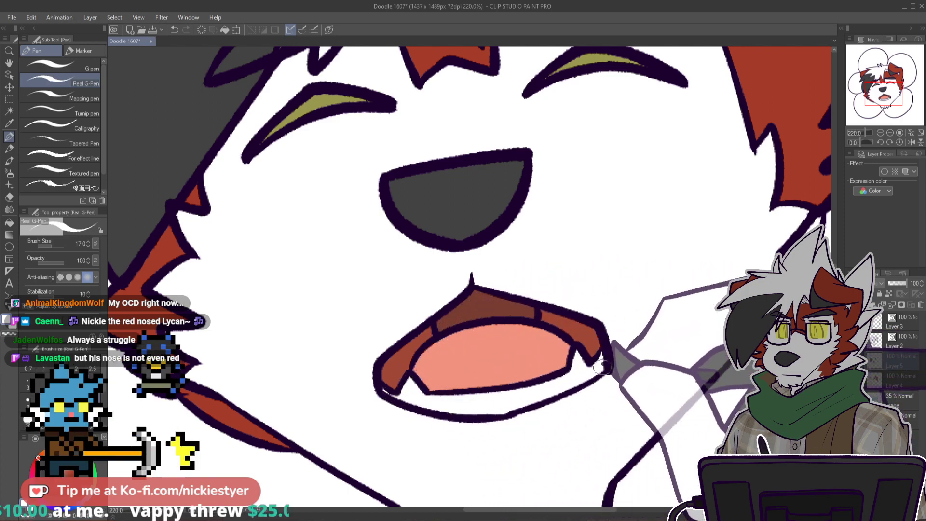
{"action": "key", "text": "ctrl+0"}
{"action": "left_click_drag", "start_coordinate": [835, 242], "coordinate": [835, 226]}
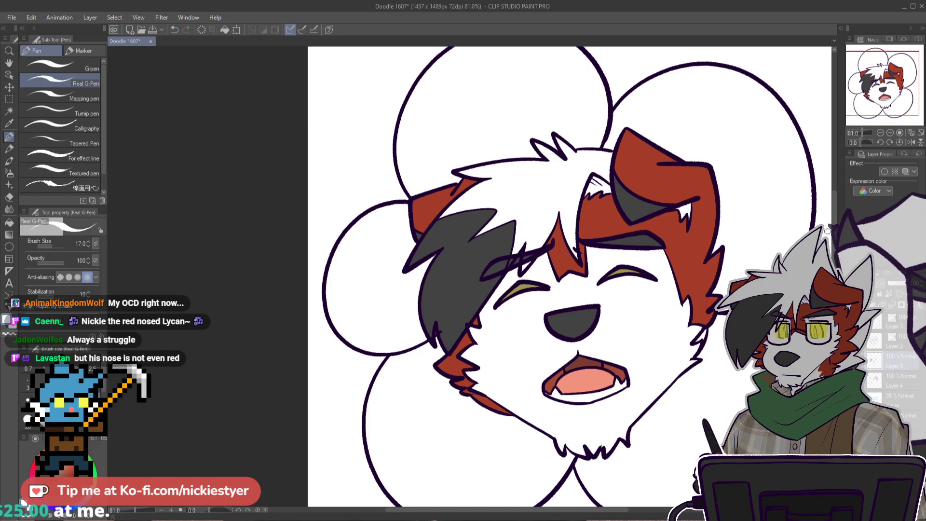
{"action": "key", "text": "g"}
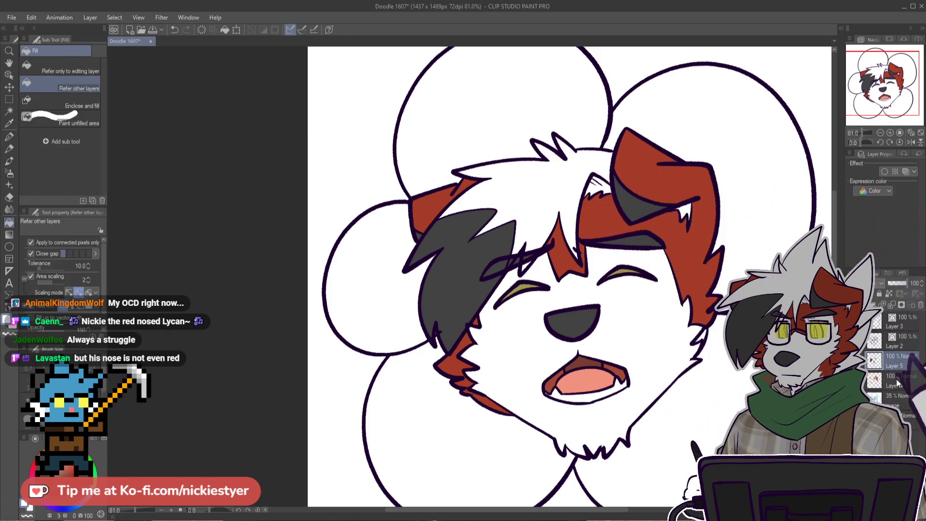
{"action": "scroll", "coordinate": [636, 328], "scroll_direction": "up", "scroll_amount": 5}
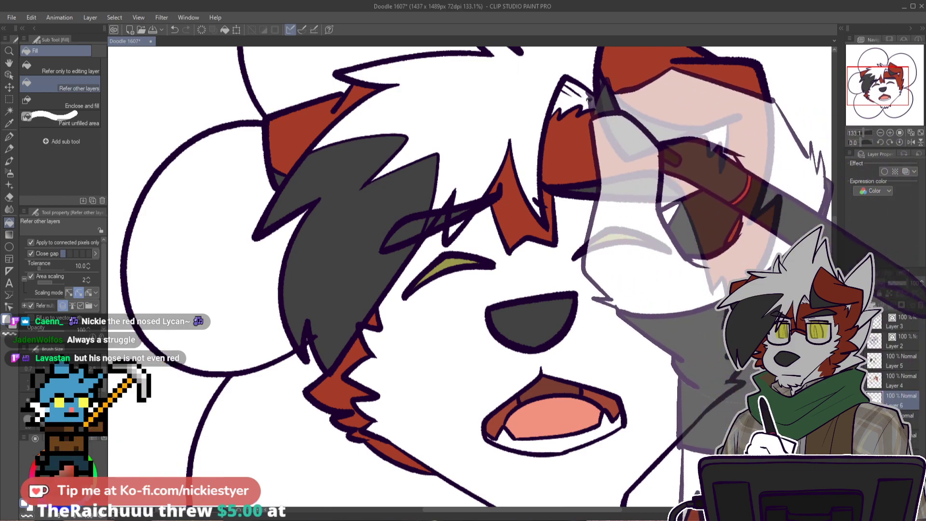
{"action": "scroll", "coordinate": [626, 111], "scroll_direction": "down", "scroll_amount": 6}
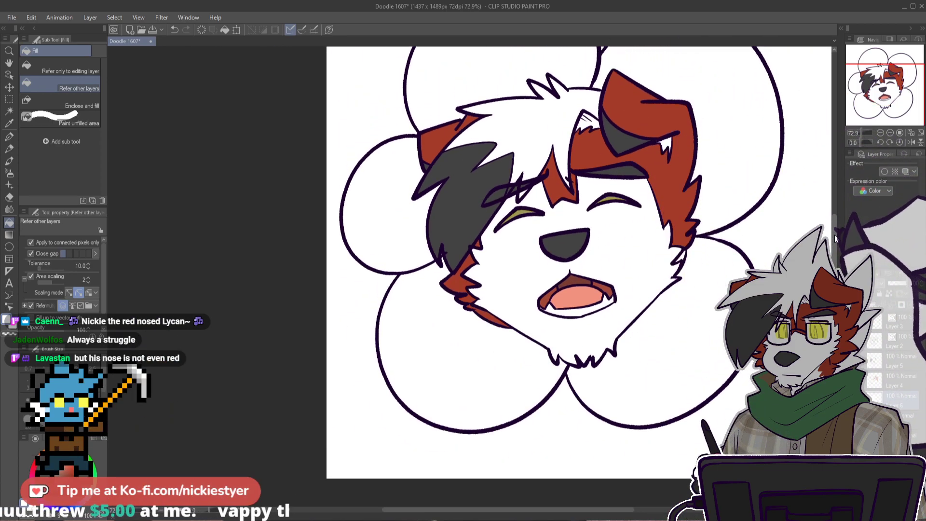
{"action": "scroll", "coordinate": [502, 266], "scroll_direction": "up", "scroll_amount": 5}
{"action": "key", "text": "p"}
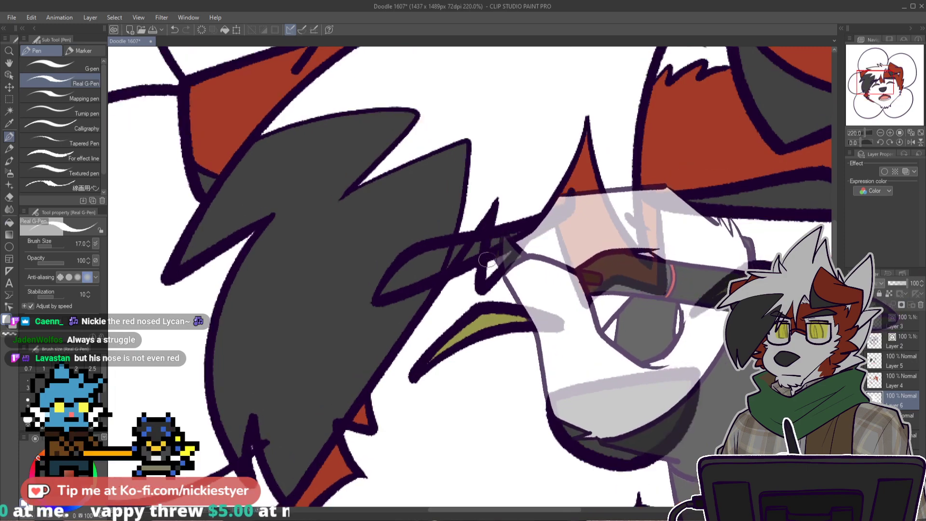
{"action": "scroll", "coordinate": [661, 197], "scroll_direction": "down", "scroll_amount": 3}
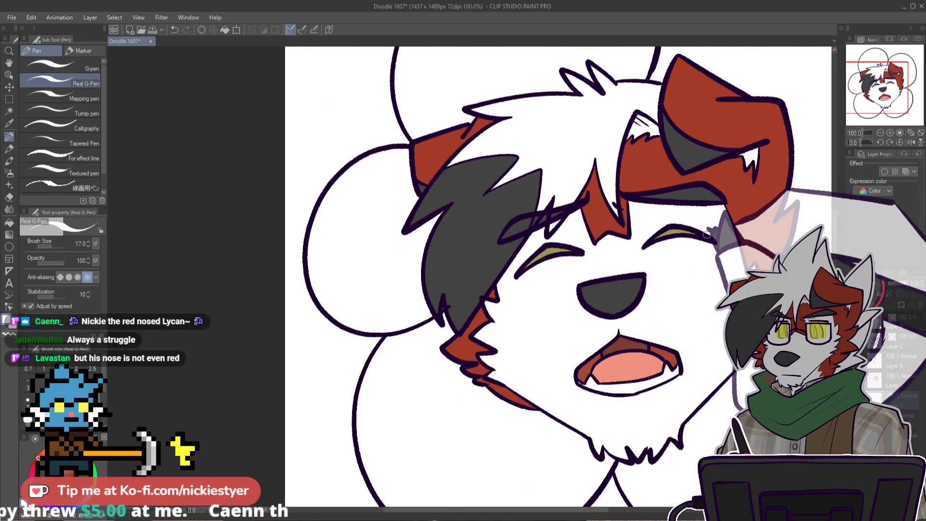
{"action": "scroll", "coordinate": [701, 248], "scroll_direction": "down", "scroll_amount": 2}
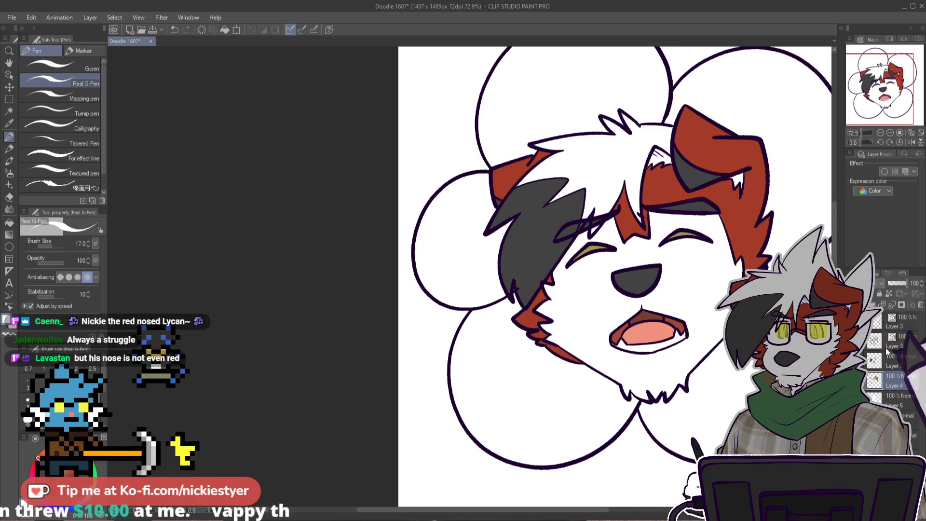
Step: Sample the fur's red on Layer 4 and inspect the edge of the cheek marking for missed spots
{"action": "left_click", "coordinate": [753, 246], "text": "alt"}
{"action": "scroll", "coordinate": [757, 290], "scroll_direction": "up", "scroll_amount": 6}
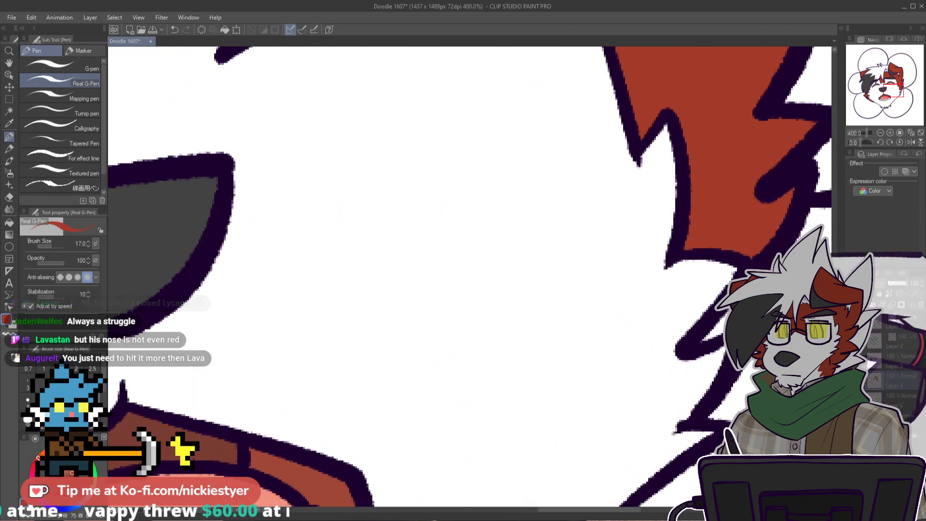
{"action": "scroll", "coordinate": [723, 279], "scroll_direction": "down", "scroll_amount": 2}
{"action": "scroll", "coordinate": [739, 290], "scroll_direction": "down", "scroll_amount": 3}
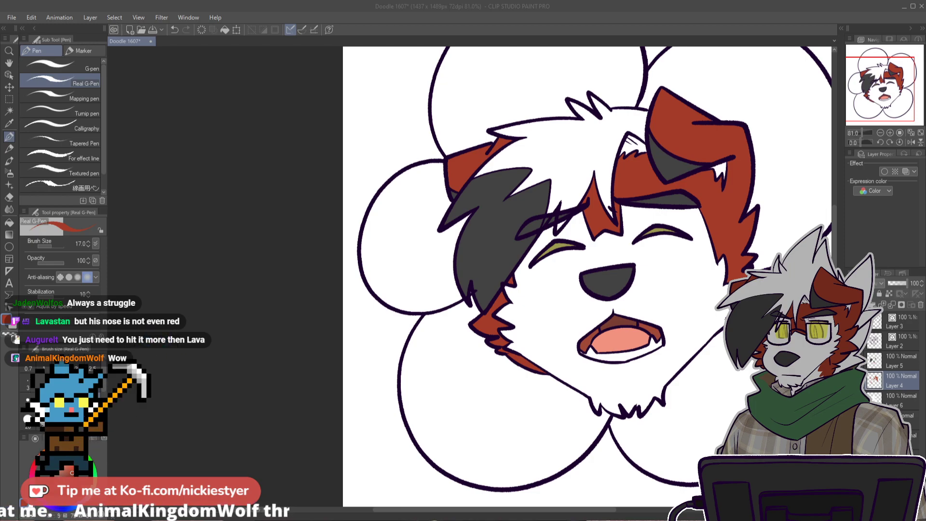
Step: Add a new layer for the petals beneath Layer 4 and choose golden yellow as the drawing colour
{"action": "left_click", "coordinate": [900, 400]}
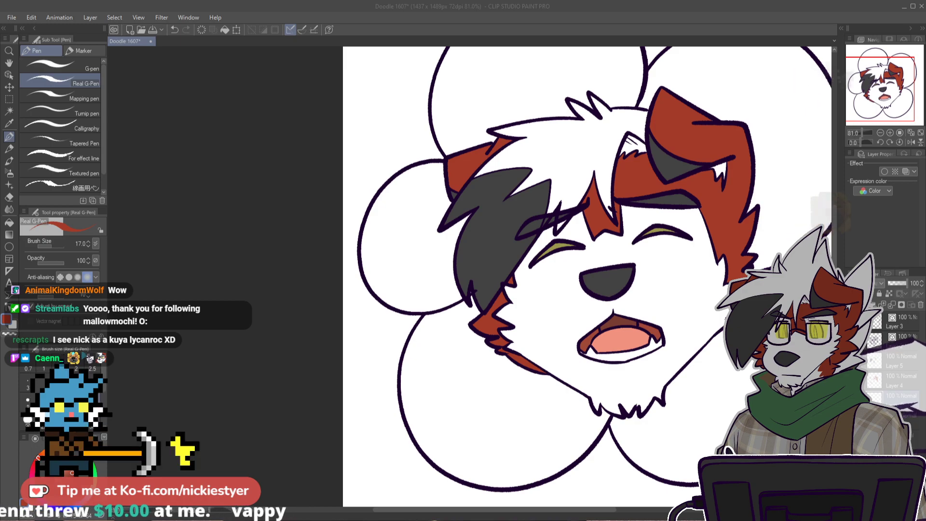
{"action": "left_click_drag", "start_coordinate": [835, 256], "coordinate": [835, 233]}
{"action": "scroll", "coordinate": [836, 233], "scroll_direction": "down", "scroll_amount": 2}
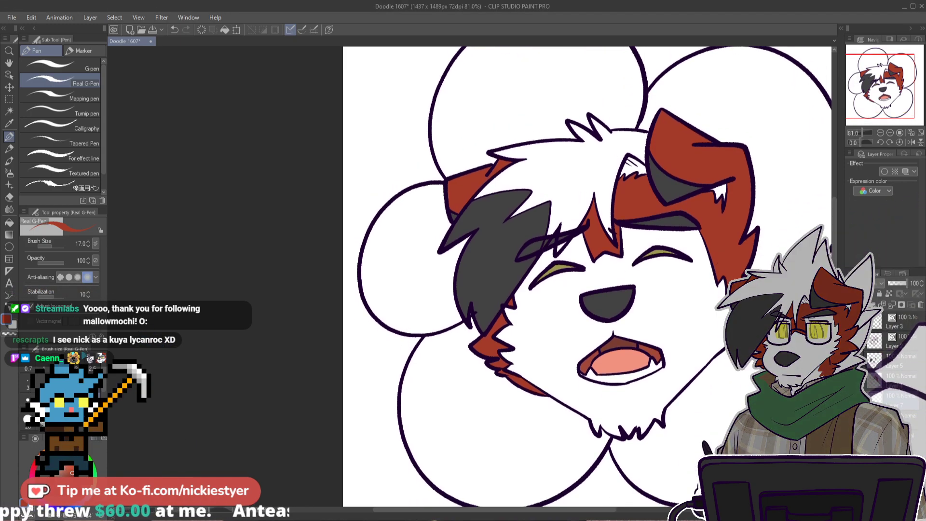
{"action": "left_click", "coordinate": [73, 449]}
{"action": "left_click", "coordinate": [78, 462]}
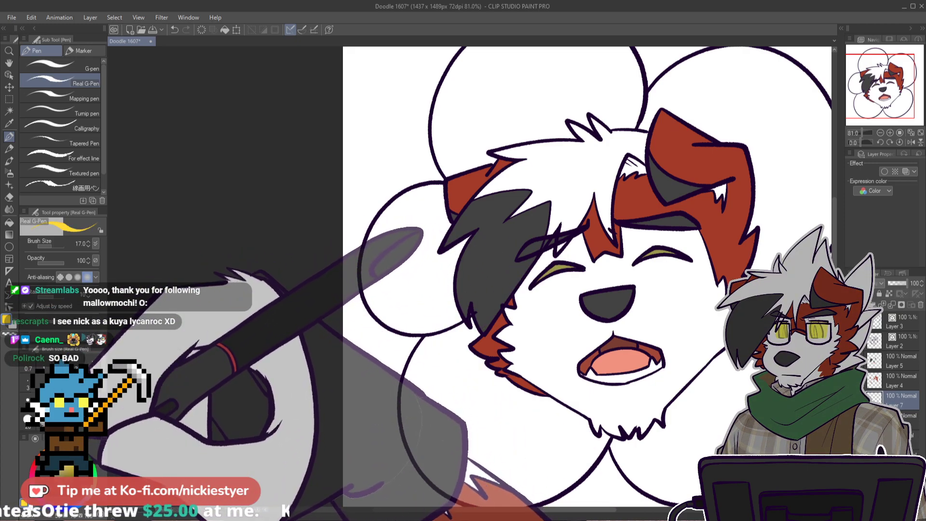
Step: Fill all five round flower petals around the head with golden yellow
{"action": "key", "text": "g"}
{"action": "left_click", "coordinate": [421, 256]}
{"action": "key", "text": "ctrl+z"}
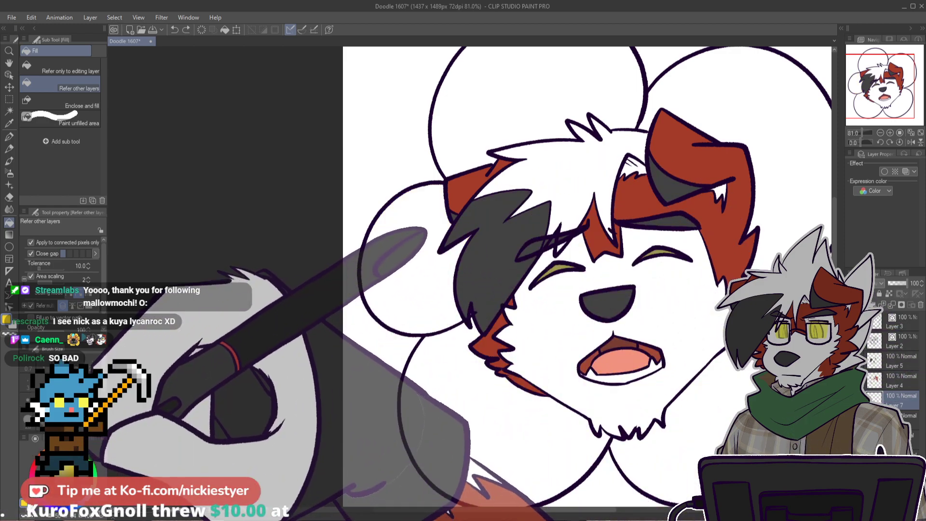
{"action": "key", "text": "ctrl+y"}
{"action": "left_click", "coordinate": [526, 106]}
{"action": "left_click", "coordinate": [487, 429]}
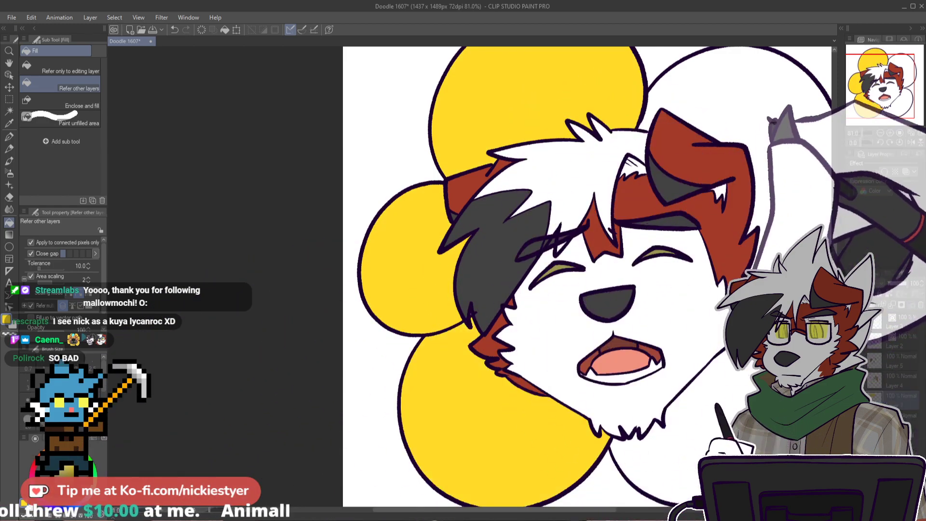
{"action": "left_click", "coordinate": [767, 116]}
{"action": "left_click", "coordinate": [680, 453]}
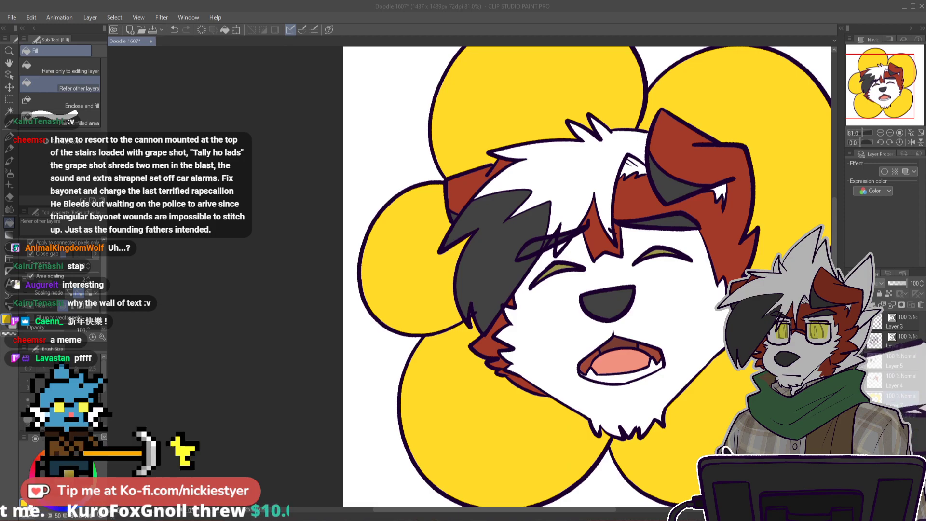
Step: Add another new layer between Layer 4 and the yellow petal layer, and choose light pink as the drawing colour
{"action": "left_click_drag", "start_coordinate": [502, 510], "coordinate": [524, 510]}
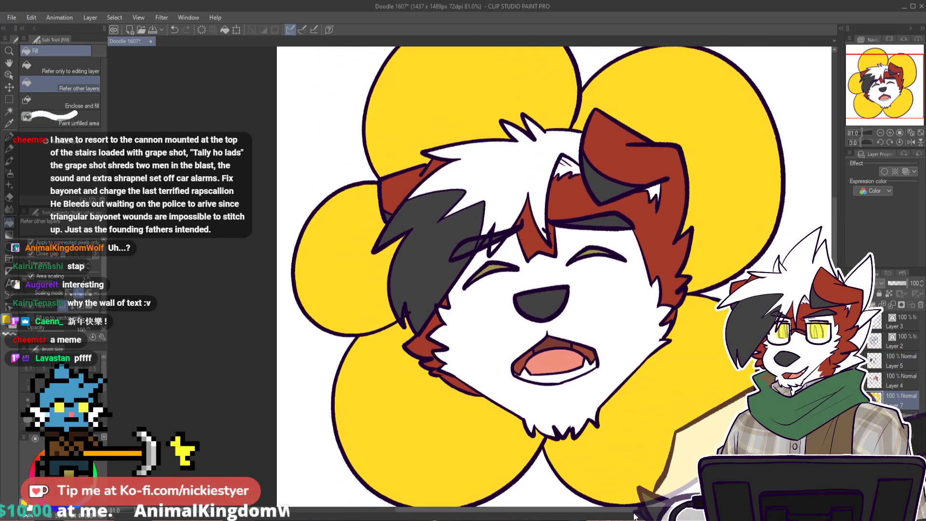
{"action": "left_click", "coordinate": [903, 415]}
{"action": "left_click", "coordinate": [904, 409]}
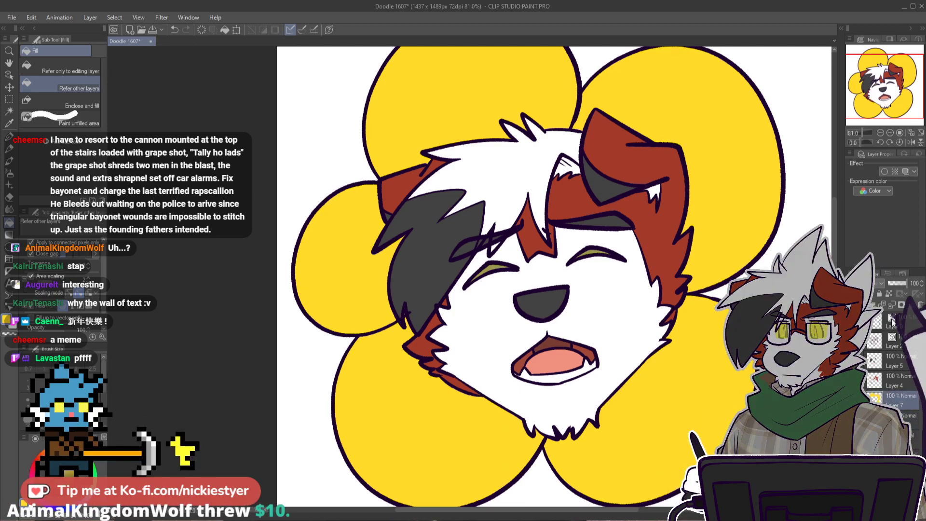
{"action": "left_click", "coordinate": [853, 305]}
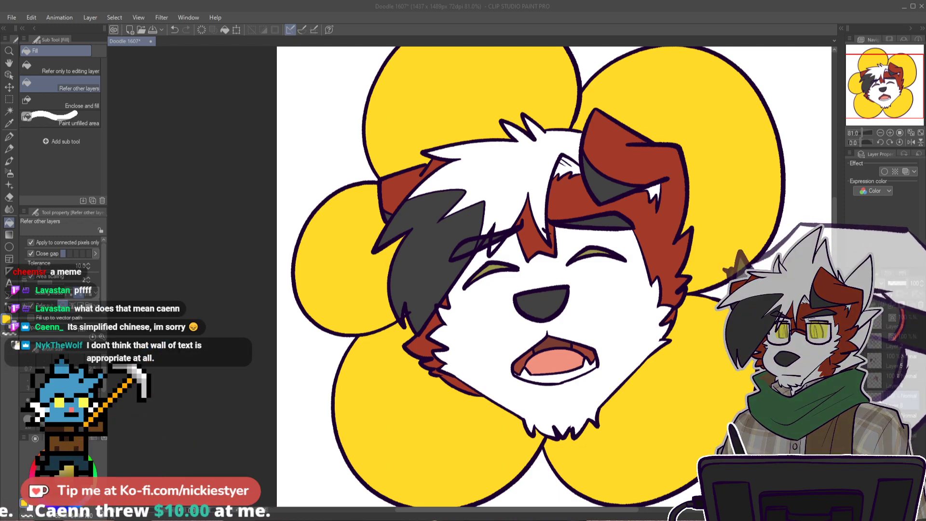
{"action": "scroll", "coordinate": [835, 219], "scroll_direction": "up", "scroll_amount": 3}
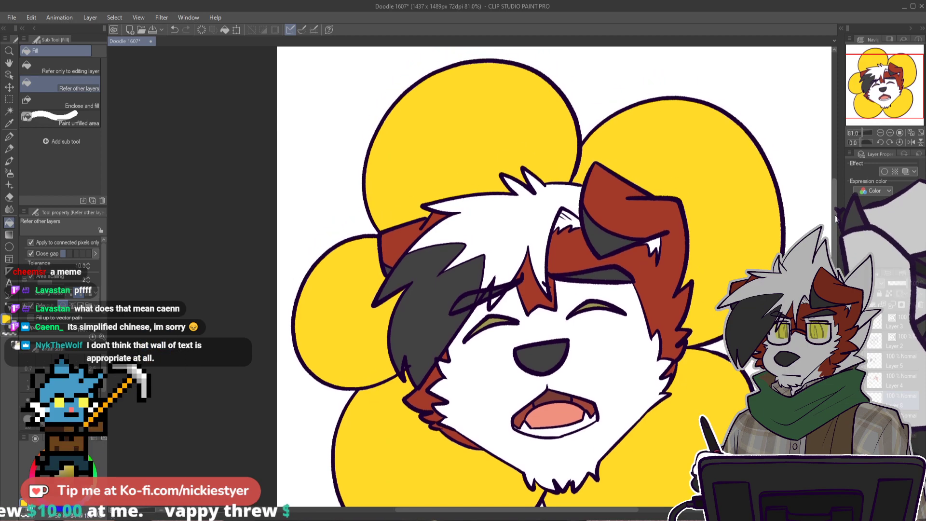
{"action": "scroll", "coordinate": [836, 219], "scroll_direction": "down", "scroll_amount": 2}
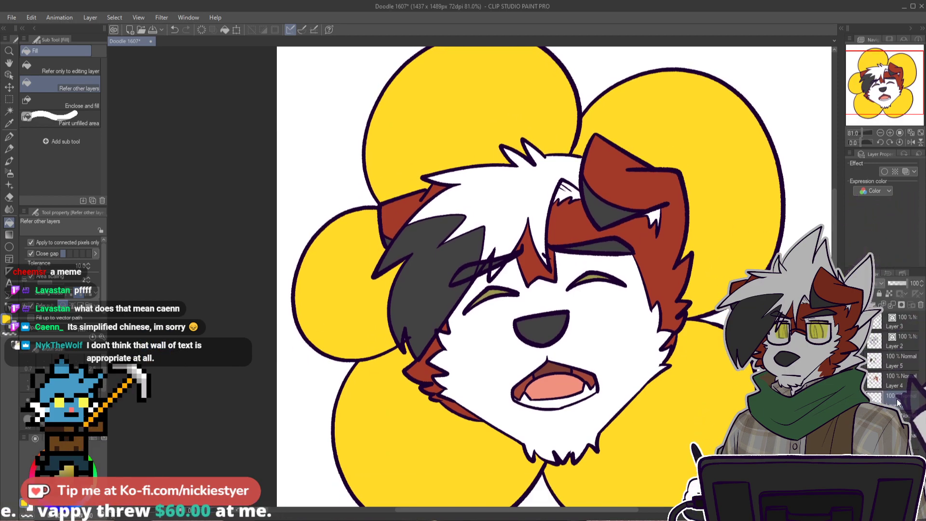
{"action": "left_click", "coordinate": [851, 400]}
{"action": "left_click", "coordinate": [851, 400]}
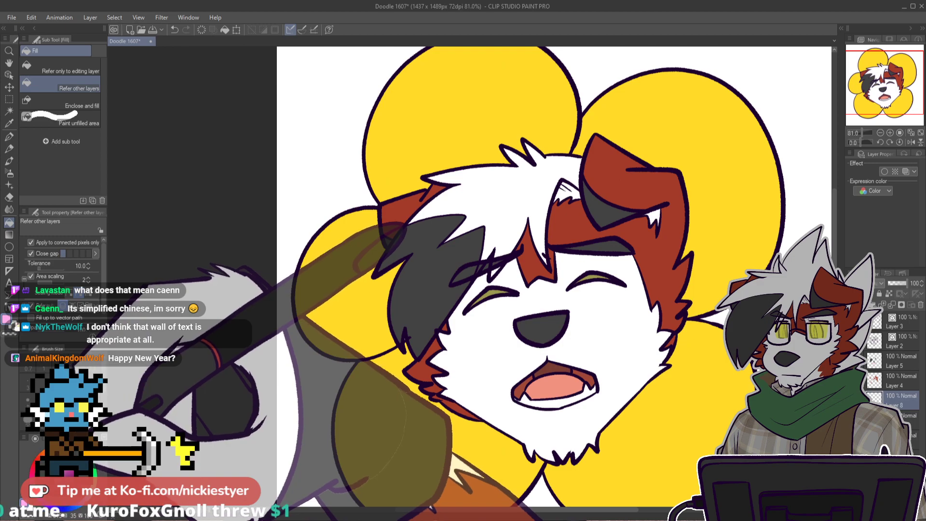
Step: Paint a light pink patch with the Real G-Pen along the outside of the jaw on the mouth's right side
{"action": "scroll", "coordinate": [407, 321], "scroll_direction": "up", "scroll_amount": 2}
{"action": "key", "text": "p"}
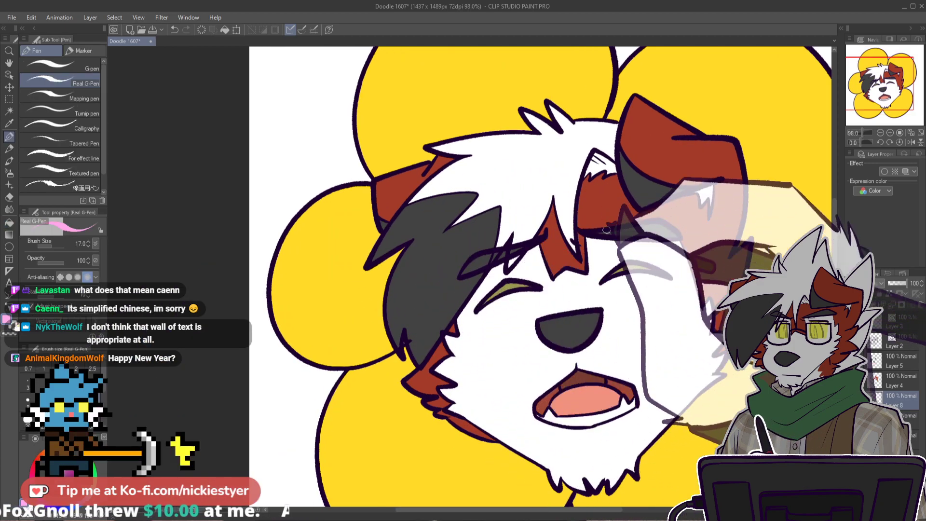
{"action": "scroll", "coordinate": [589, 238], "scroll_direction": "up", "scroll_amount": 1}
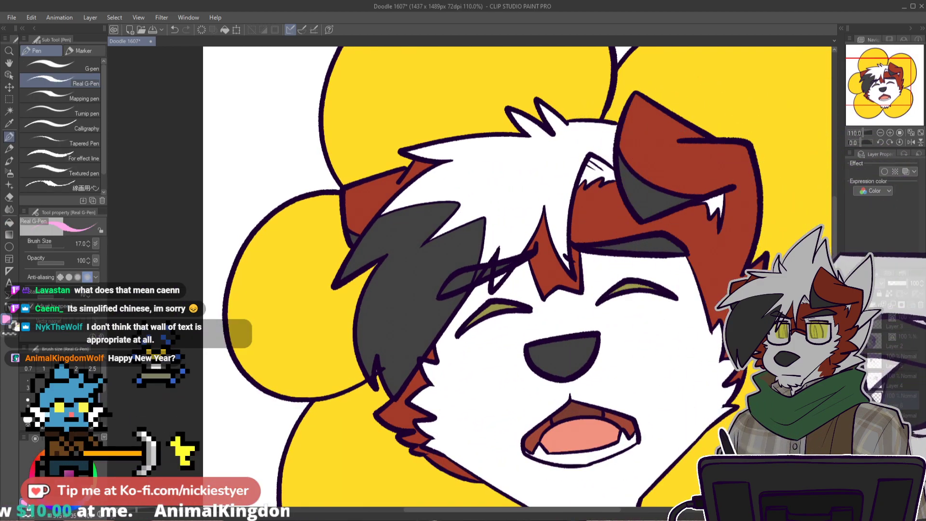
{"action": "scroll", "coordinate": [770, 348], "scroll_direction": "down", "scroll_amount": 5}
{"action": "scroll", "coordinate": [747, 417], "scroll_direction": "up", "scroll_amount": 5}
{"action": "left_click_drag", "start_coordinate": [694, 415], "coordinate": [736, 385]}
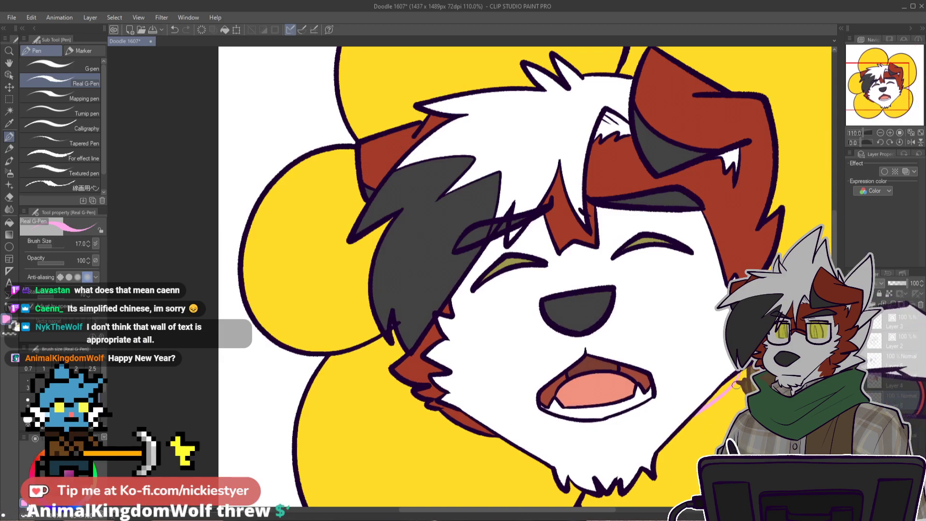
{"action": "scroll", "coordinate": [735, 384], "scroll_direction": "up", "scroll_amount": 4}
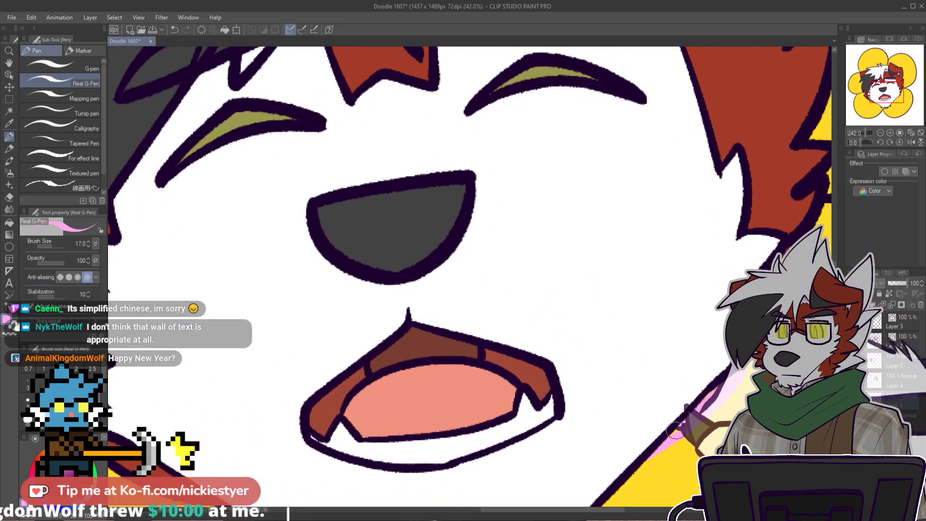
{"action": "scroll", "coordinate": [682, 424], "scroll_direction": "down", "scroll_amount": 5}
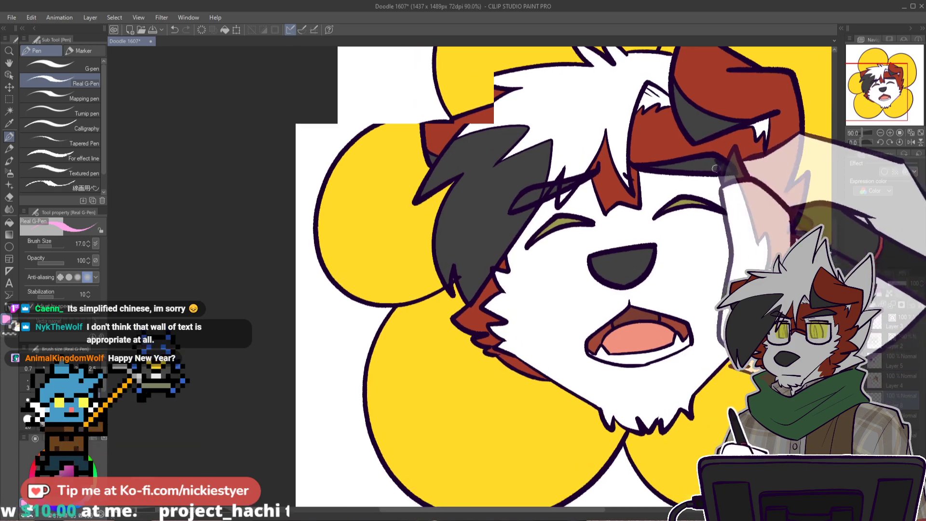
Step: Paint a matching light pink patch beneath the red cheek fur along the jaw's left side
{"action": "scroll", "coordinate": [716, 168], "scroll_direction": "down", "scroll_amount": 3}
{"action": "scroll", "coordinate": [618, 295], "scroll_direction": "up", "scroll_amount": 5}
{"action": "left_click_drag", "start_coordinate": [515, 313], "coordinate": [572, 345]}
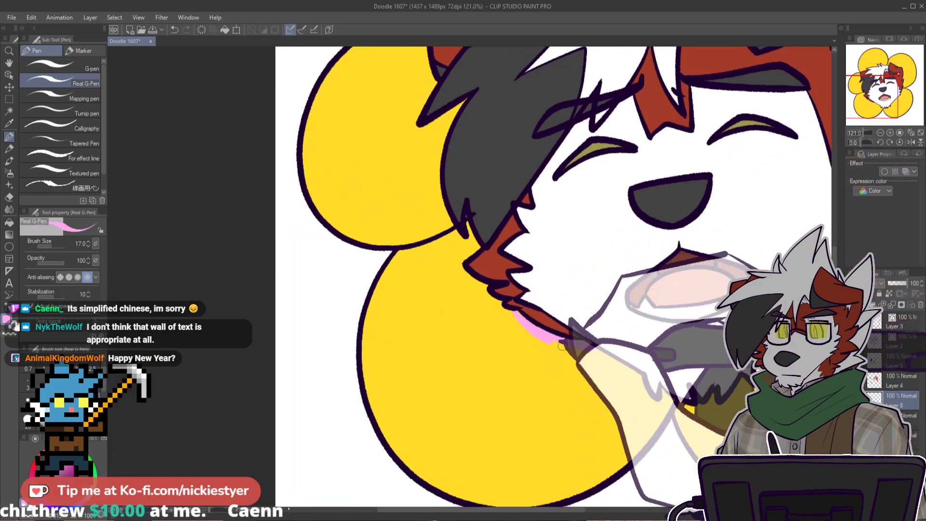
{"action": "scroll", "coordinate": [547, 340], "scroll_direction": "down", "scroll_amount": 2}
{"action": "scroll", "coordinate": [480, 318], "scroll_direction": "up", "scroll_amount": 3}
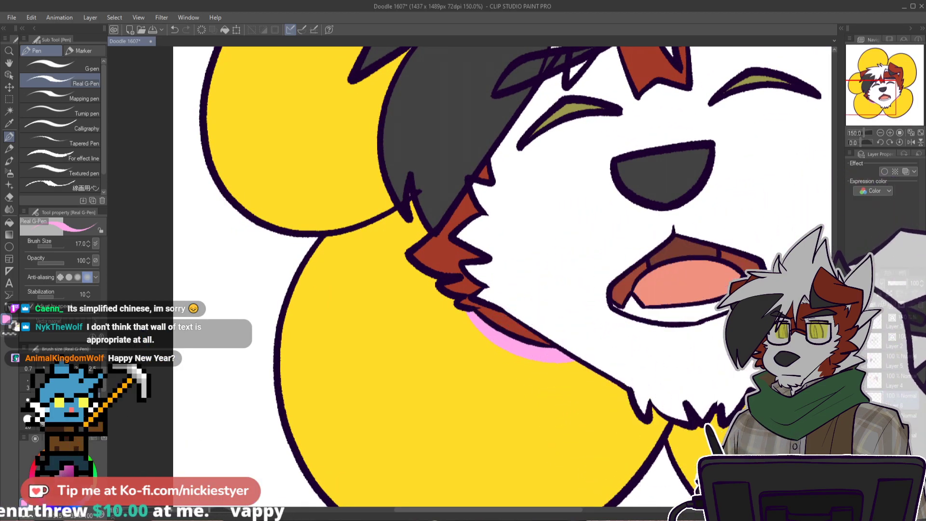
{"action": "scroll", "coordinate": [501, 275], "scroll_direction": "down", "scroll_amount": 4}
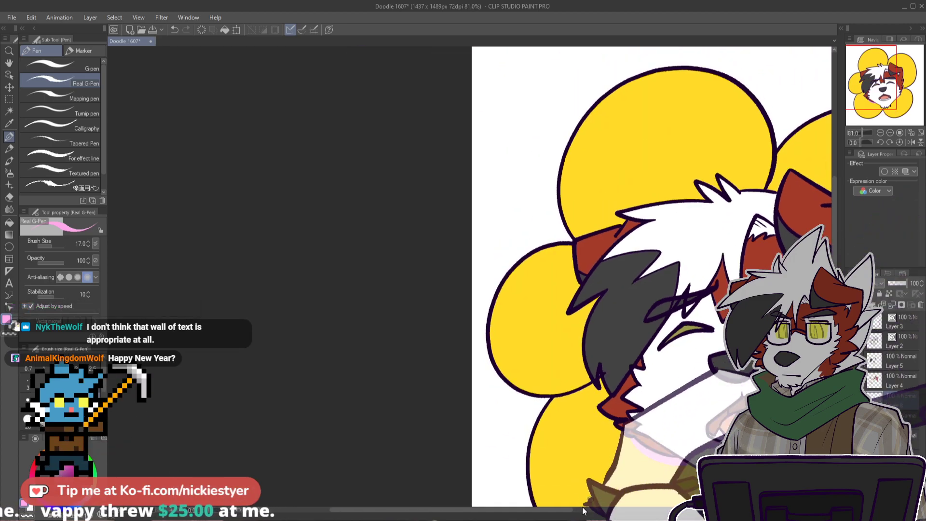
Step: Select the flower's outer outline area, hide the white paper, and fill a white border around the whole flower
{"action": "left_click_drag", "start_coordinate": [571, 510], "coordinate": [664, 510]}
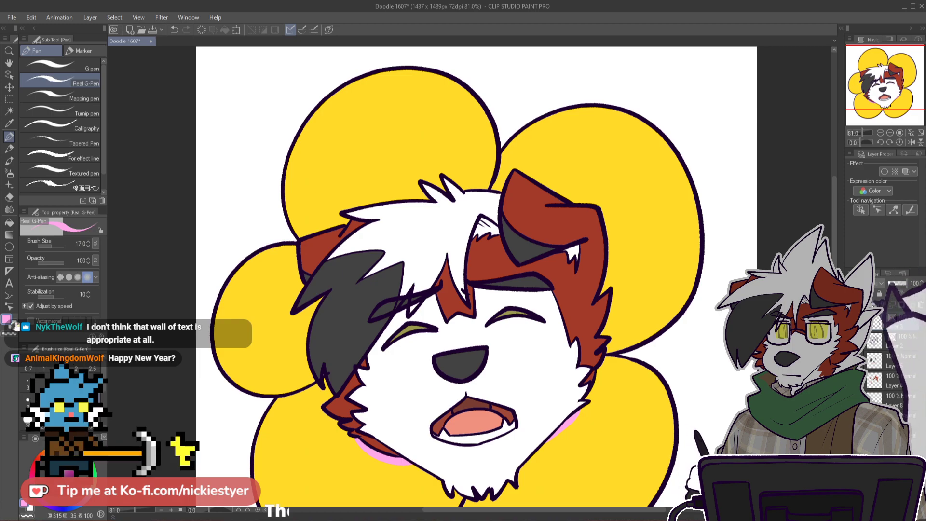
{"action": "left_click_drag", "start_coordinate": [834, 265], "coordinate": [834, 286]}
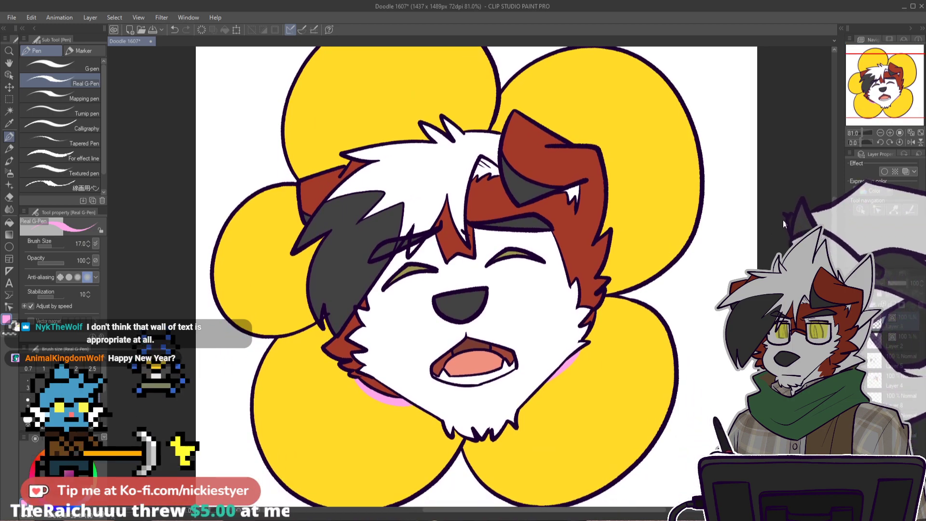
{"action": "left_click", "coordinate": [876, 321], "text": "ctrl"}
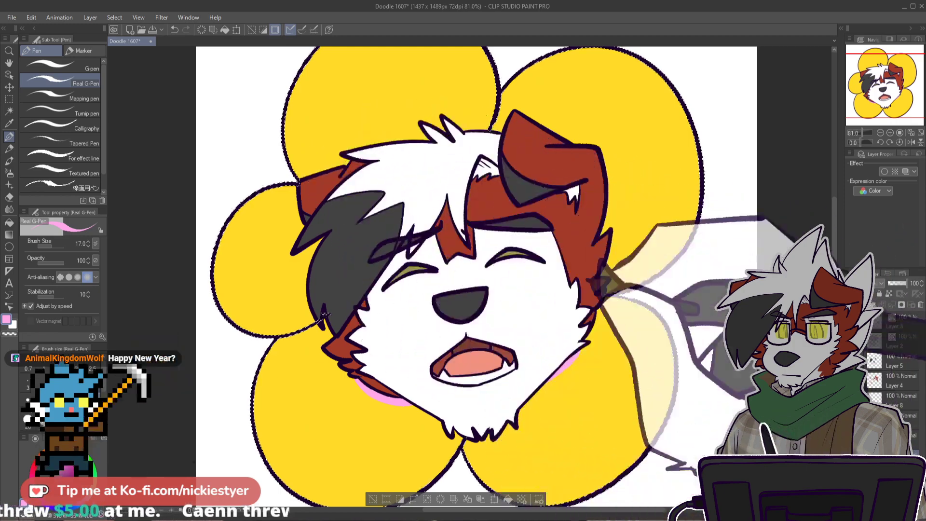
{"action": "left_click", "coordinate": [852, 459]}
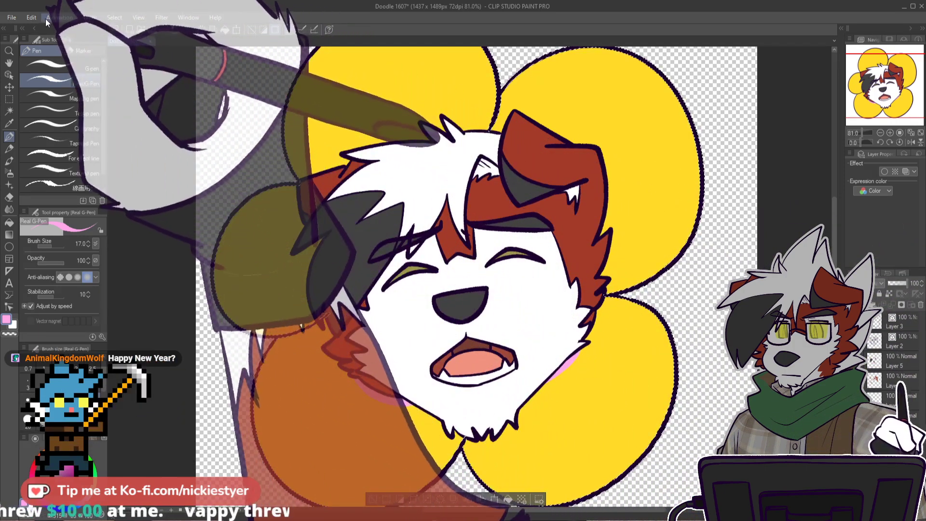
{"action": "left_click", "coordinate": [42, 456]}
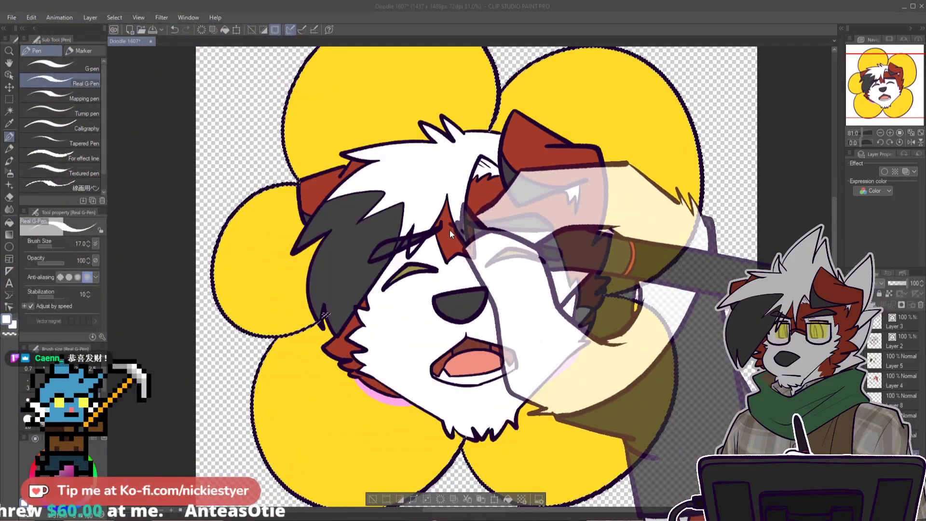
{"action": "left_click", "coordinate": [508, 499]}
{"action": "left_click", "coordinate": [373, 499]}
Step: Save the document with the white-bordered flower on a transparent background
{"action": "scroll", "coordinate": [588, 314], "scroll_direction": "down", "scroll_amount": 4}
{"action": "scroll", "coordinate": [596, 340], "scroll_direction": "up", "scroll_amount": 3}
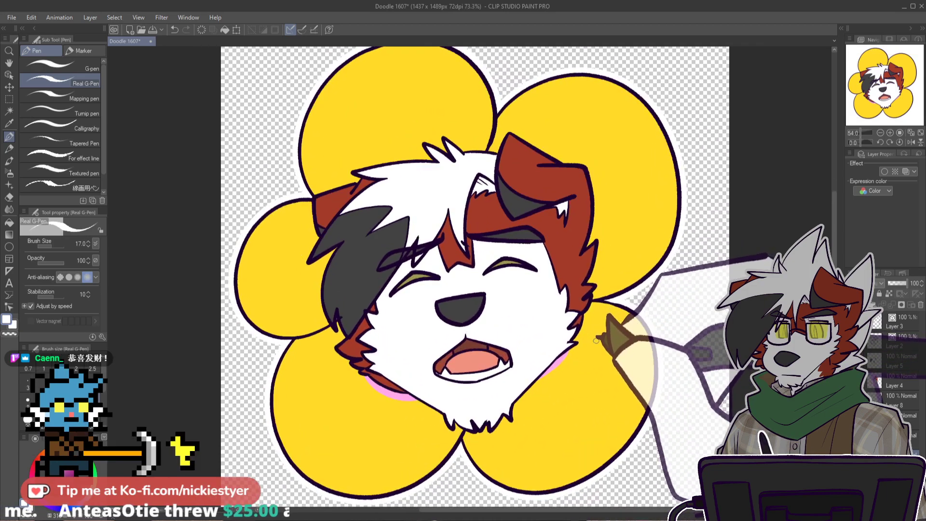
{"action": "scroll", "coordinate": [595, 340], "scroll_direction": "down", "scroll_amount": 1}
{"action": "scroll", "coordinate": [596, 346], "scroll_direction": "down", "scroll_amount": 1}
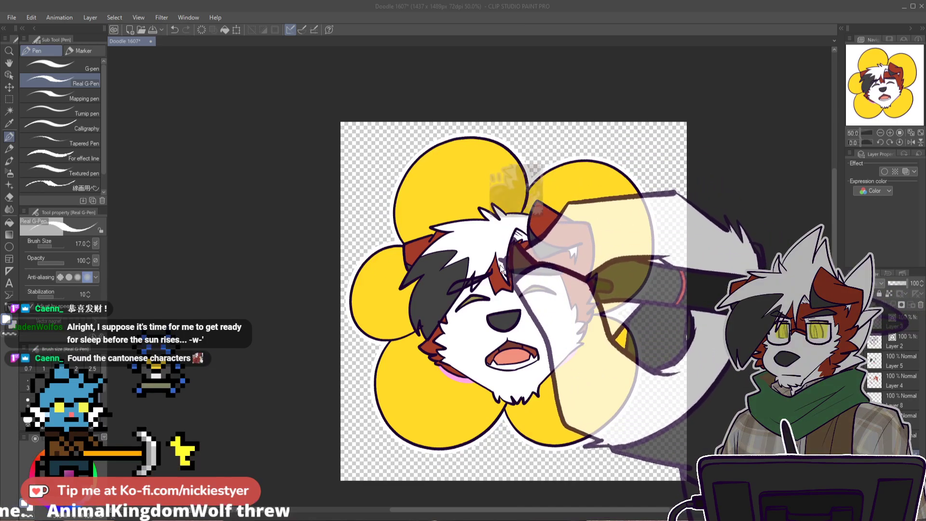
{"action": "key", "text": "ctrl+s"}
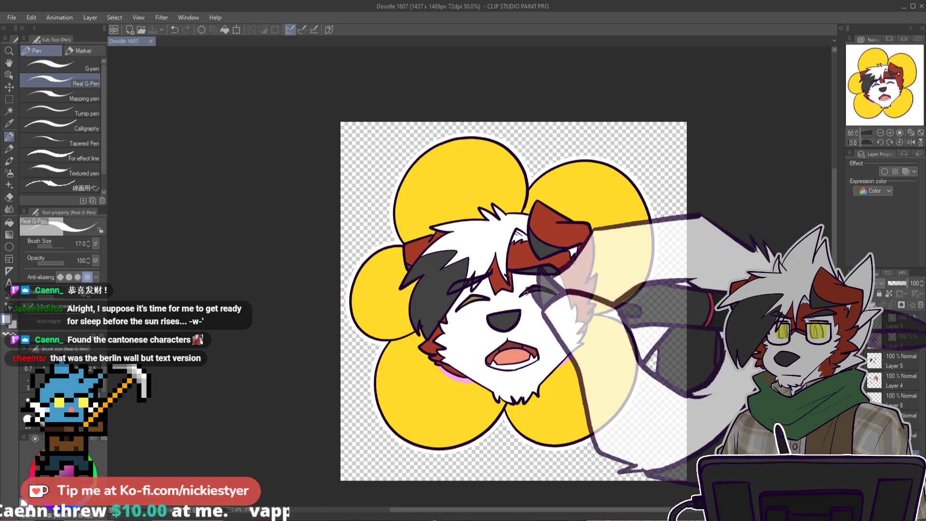
Step: Toggle a lower layer's visibility off and on to check the flower's fills
{"action": "scroll", "coordinate": [513, 301], "scroll_direction": "down", "scroll_amount": 3}
{"action": "scroll", "coordinate": [514, 301], "scroll_direction": "up", "scroll_amount": 3}
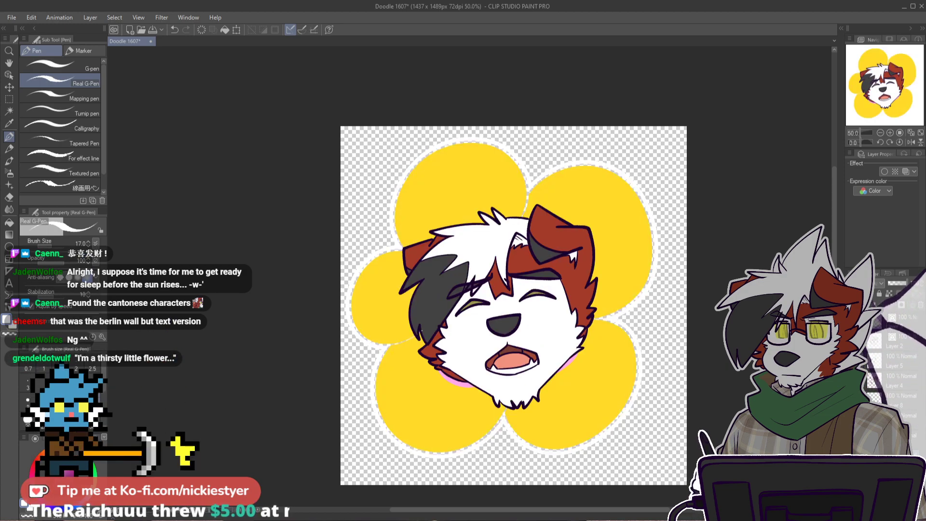
{"action": "left_click_drag", "start_coordinate": [834, 279], "coordinate": [834, 288]}
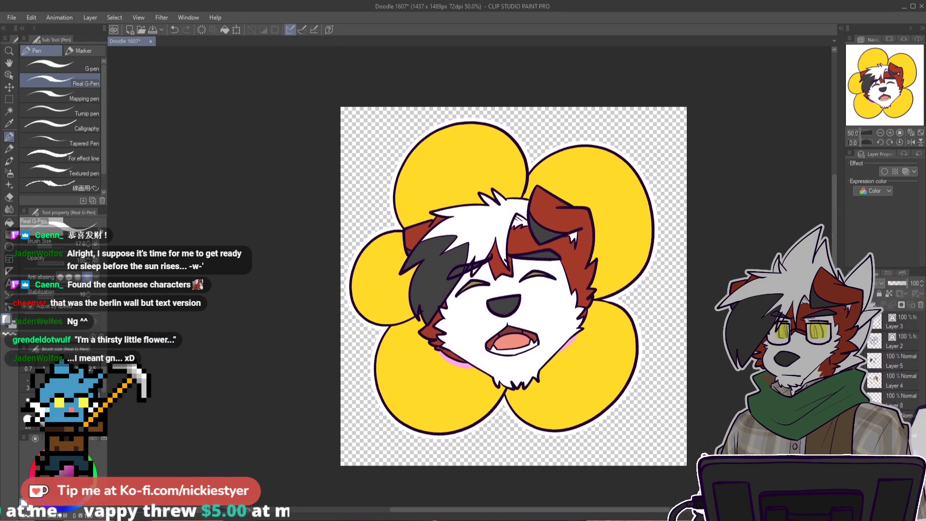
{"action": "left_click", "coordinate": [852, 439]}
{"action": "left_click", "coordinate": [851, 440]}
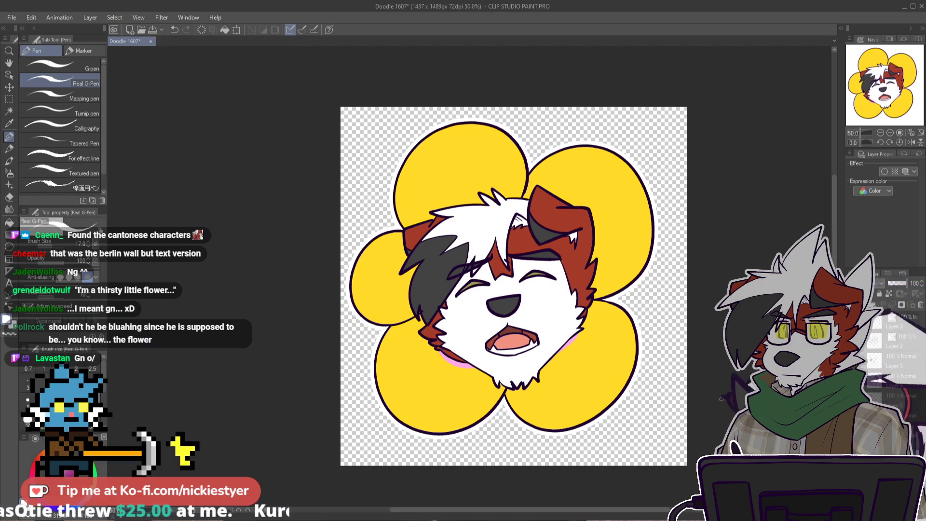
Step: Add a new layer directly above Layer 5 and choose salmon pink as the drawing colour for the cheeks
{"action": "scroll", "coordinate": [550, 289], "scroll_direction": "up", "scroll_amount": 3}
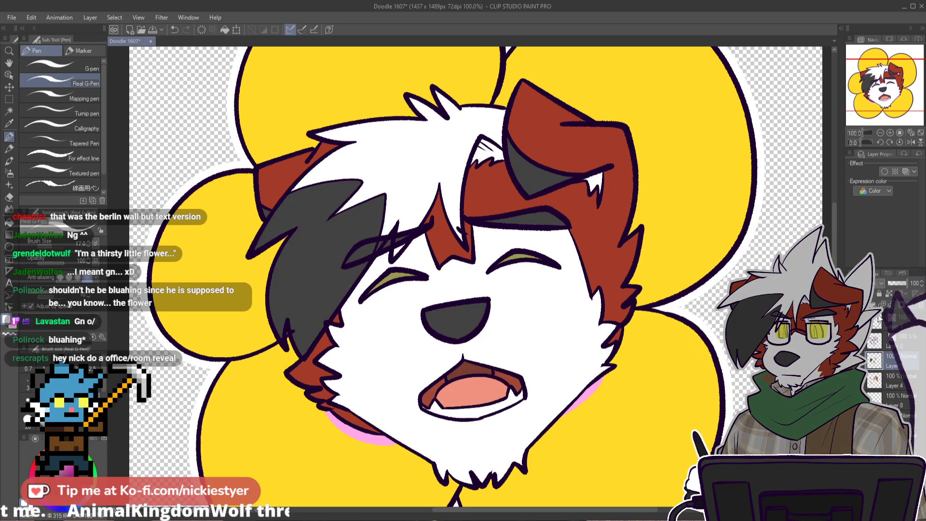
{"action": "left_click", "coordinate": [915, 304]}
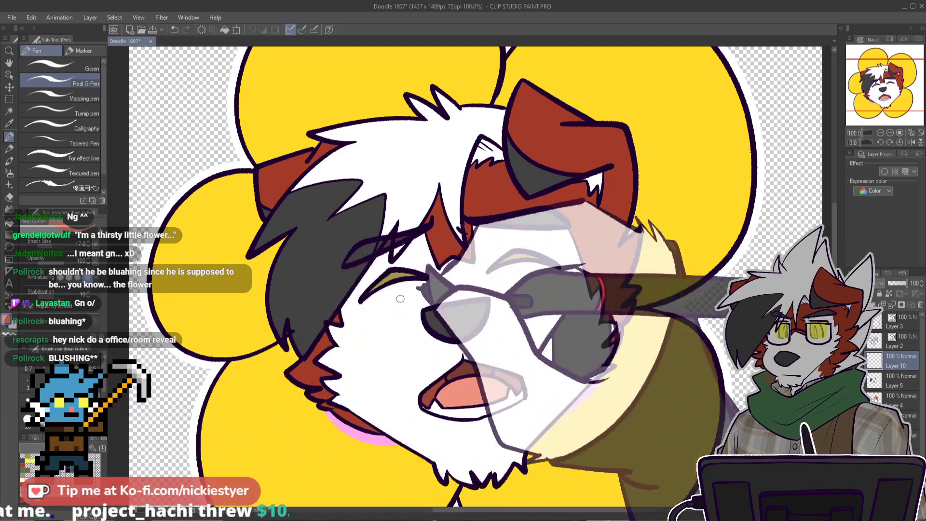
{"action": "scroll", "coordinate": [531, 282], "scroll_direction": "up", "scroll_amount": 3}
{"action": "mouse_move", "coordinate": [504, 300]}
{"action": "left_mouse_down"}
{"action": "mouse_move", "coordinate": [551, 259]}
{"action": "mouse_move", "coordinate": [569, 294]}
{"action": "mouse_move", "coordinate": [635, 258]}
{"action": "left_mouse_up"}
{"action": "mouse_move", "coordinate": [162, 370]}
{"action": "left_mouse_down"}
{"action": "mouse_move", "coordinate": [223, 318]}
{"action": "mouse_move", "coordinate": [319, 281]}
{"action": "left_mouse_up"}
{"action": "key", "text": "ctrl+z"}
{"action": "key", "text": "ctrl+z"}
Step: Draw slanted zigzag blush marks in salmon pink on both cheeks below the closed eyes
{"action": "mouse_move", "coordinate": [475, 307]}
{"action": "left_mouse_down"}
{"action": "mouse_move", "coordinate": [604, 245]}
{"action": "mouse_move", "coordinate": [675, 243]}
{"action": "left_mouse_up"}
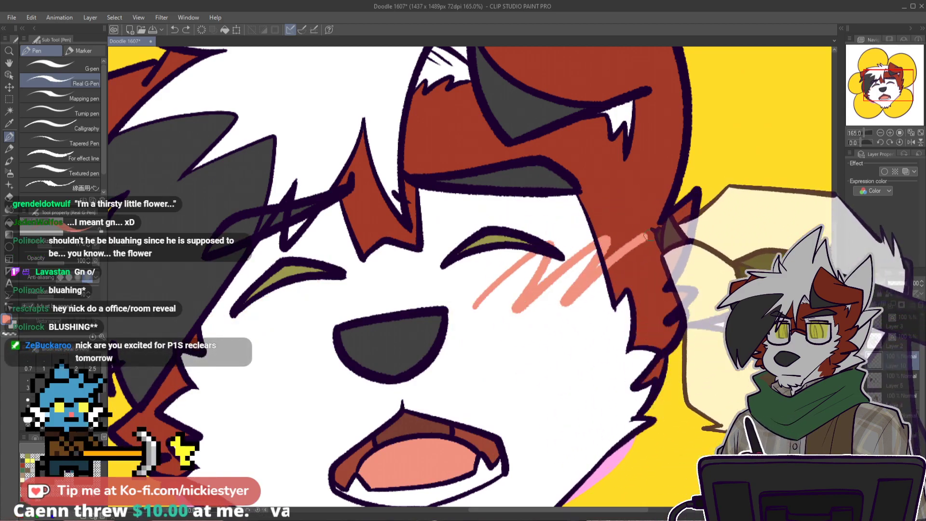
{"action": "mouse_move", "coordinate": [155, 373]}
{"action": "left_mouse_down"}
{"action": "mouse_move", "coordinate": [225, 353]}
{"action": "mouse_move", "coordinate": [295, 304]}
{"action": "left_mouse_up"}
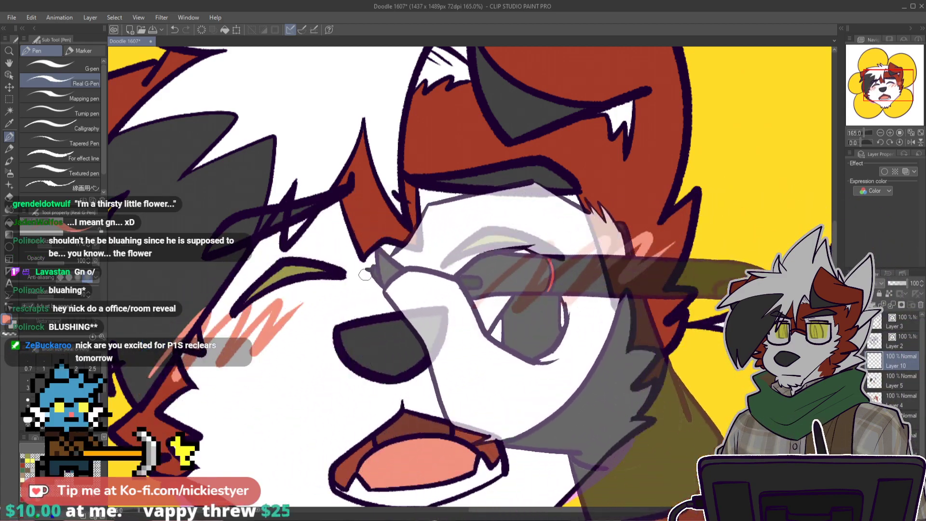
{"action": "scroll", "coordinate": [675, 218], "scroll_direction": "down", "scroll_amount": 11}
{"action": "scroll", "coordinate": [696, 229], "scroll_direction": "up", "scroll_amount": 1}
{"action": "scroll", "coordinate": [698, 229], "scroll_direction": "up", "scroll_amount": 2}
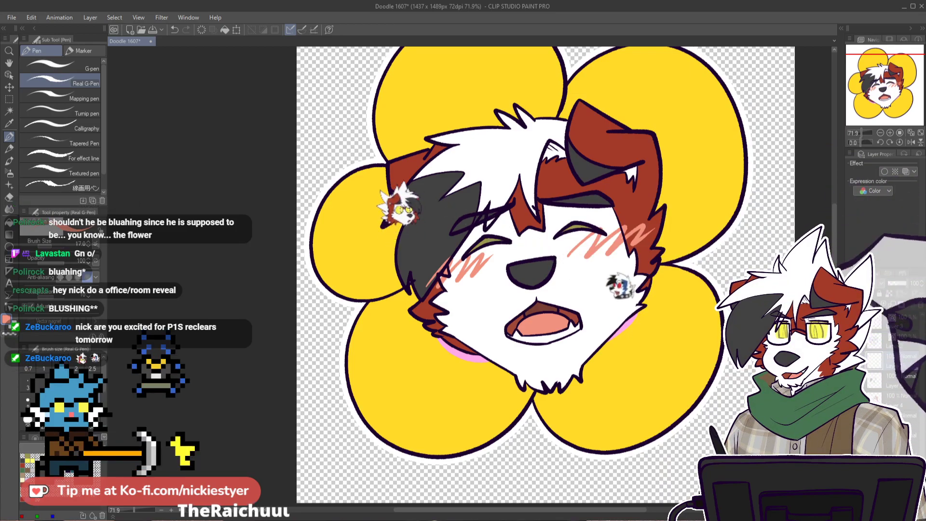
Step: Save the finished drawing as the PNG file Doodle 1607.png
{"action": "left_click_drag", "start_coordinate": [835, 238], "coordinate": [834, 223]}
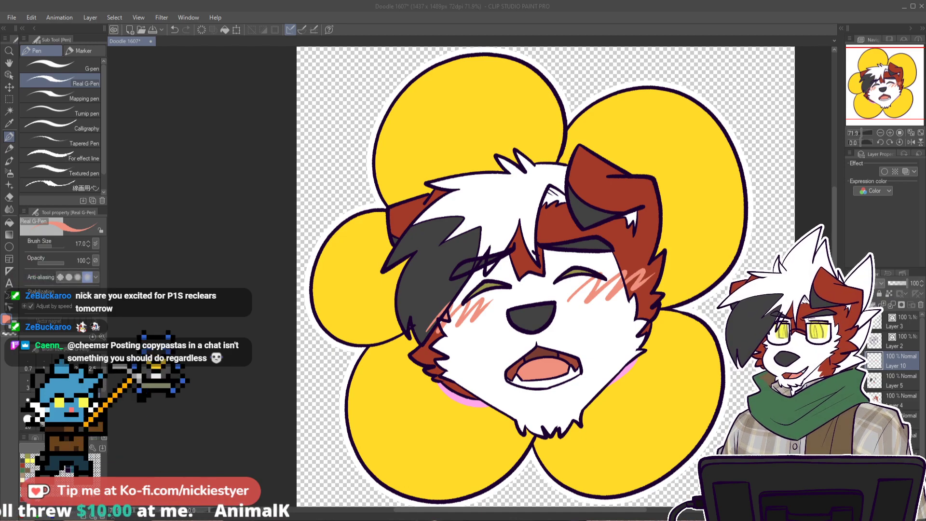
{"action": "left_click_drag", "start_coordinate": [836, 221], "coordinate": [834, 227]}
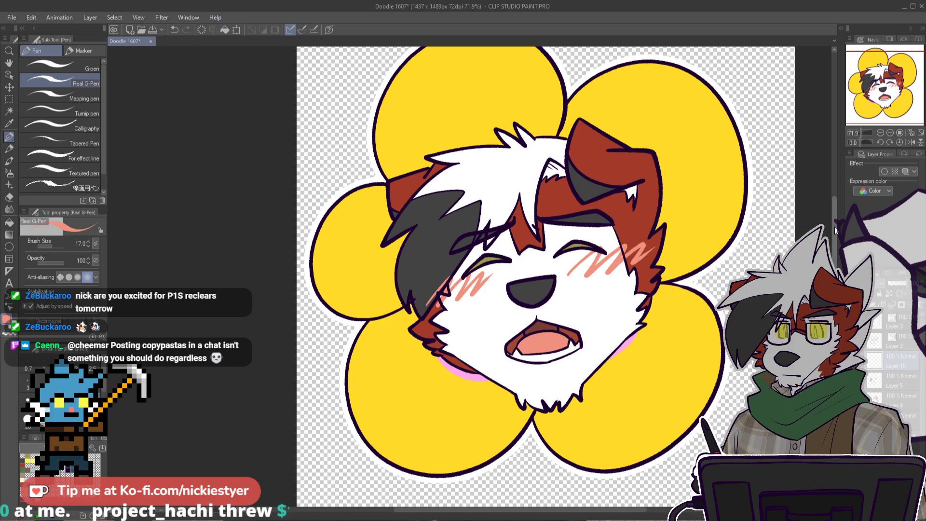
{"action": "left_click_drag", "start_coordinate": [835, 227], "coordinate": [835, 228]}
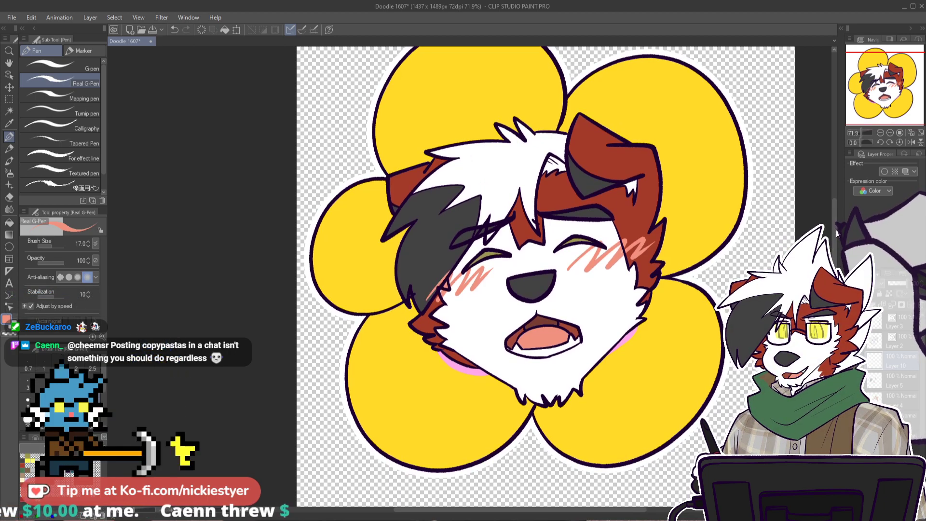
{"action": "left_click_drag", "start_coordinate": [835, 228], "coordinate": [835, 221]}
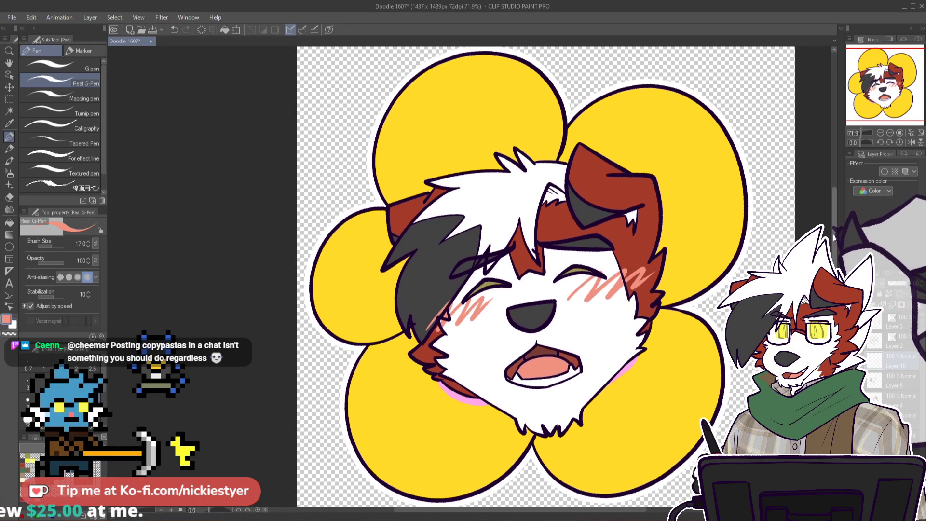
{"action": "scroll", "coordinate": [651, 237], "scroll_direction": "down", "scroll_amount": 3}
{"action": "scroll", "coordinate": [659, 231], "scroll_direction": "up", "scroll_amount": 2}
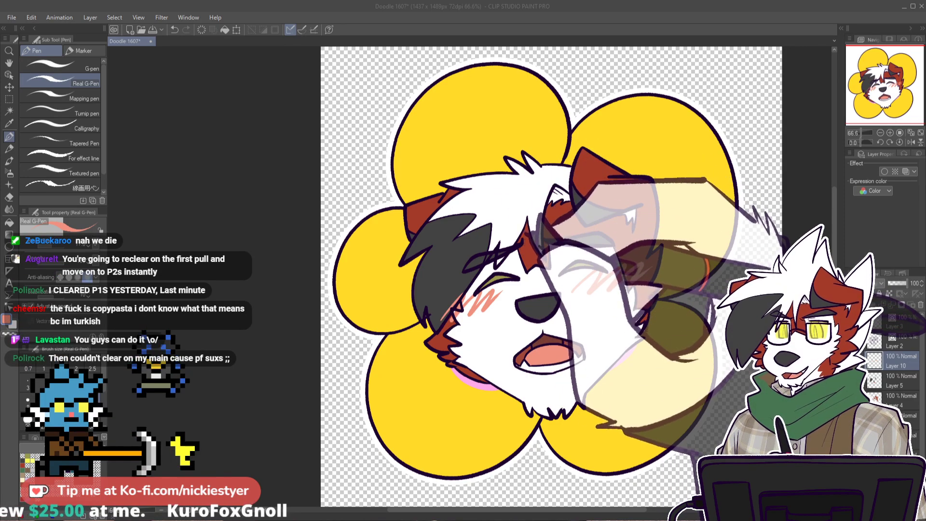
{"action": "key", "text": "ctrl+s"}
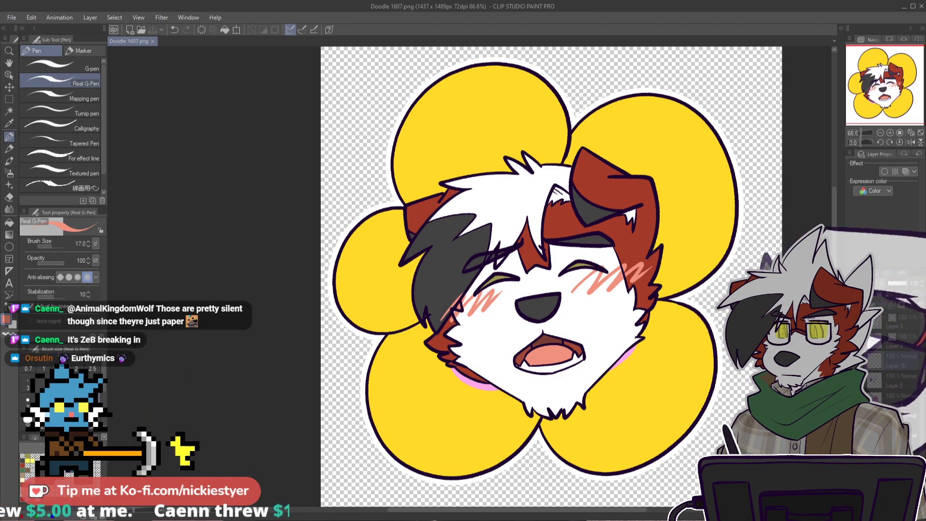
Step: Draw a rectangular selection enclosing the whole flower together with its white border
{"action": "left_click_drag", "start_coordinate": [834, 239], "coordinate": [834, 241]}
{"action": "scroll", "coordinate": [781, 247], "scroll_direction": "down", "scroll_amount": 1}
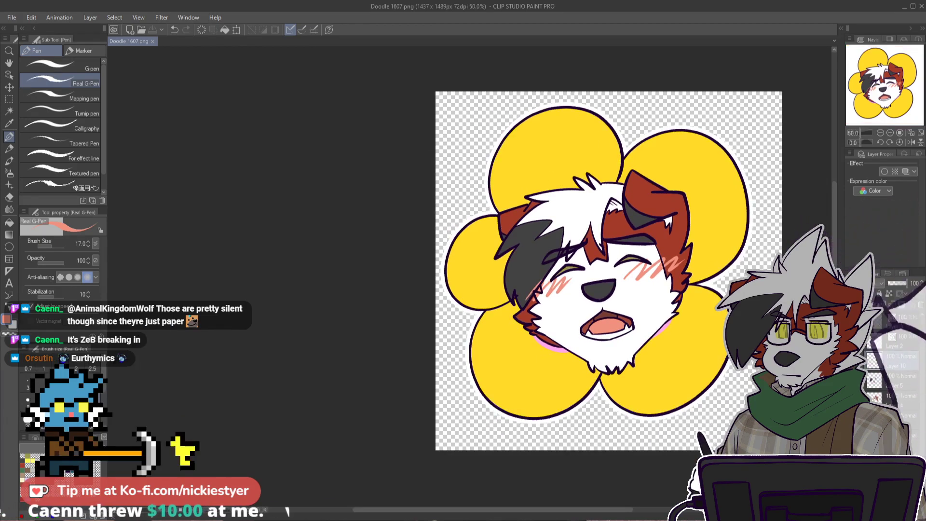
{"action": "left_click_drag", "start_coordinate": [923, 382], "coordinate": [922, 383]}
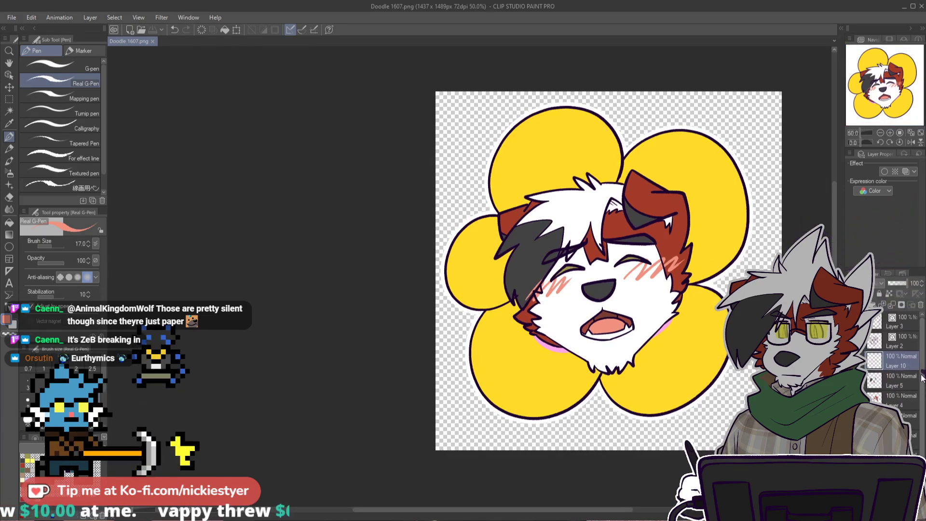
{"action": "left_click_drag", "start_coordinate": [621, 509], "coordinate": [662, 510]}
{"action": "scroll", "coordinate": [531, 299], "scroll_direction": "up", "scroll_amount": 2}
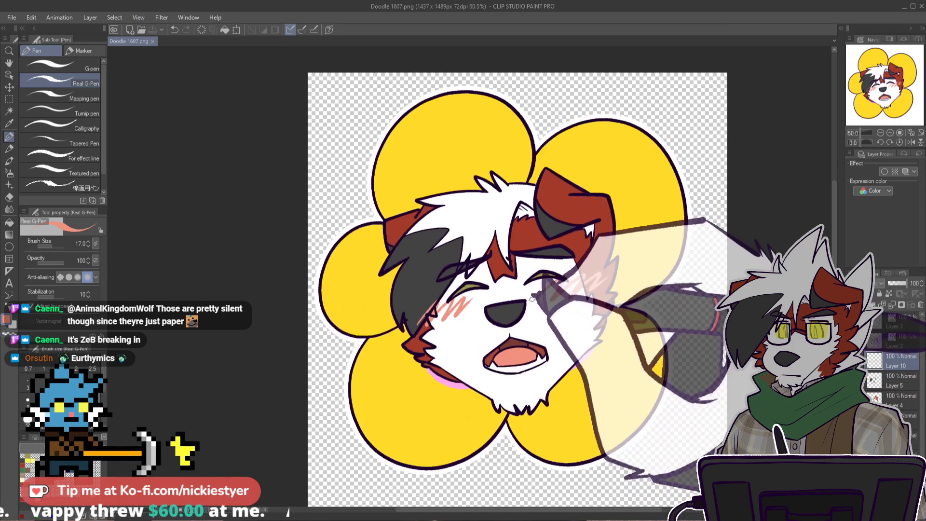
{"action": "scroll", "coordinate": [532, 300], "scroll_direction": "down", "scroll_amount": 1}
{"action": "left_click", "coordinate": [9, 99]}
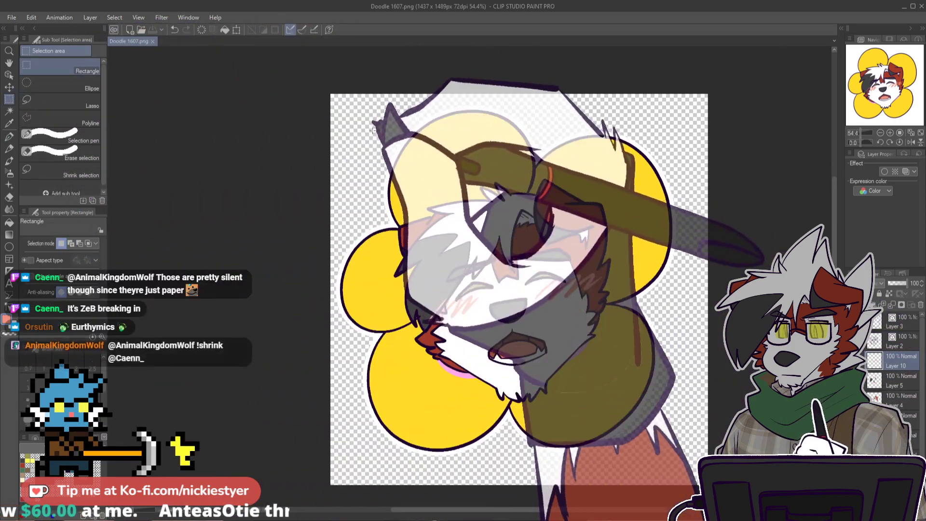
{"action": "left_click_drag", "start_coordinate": [334, 98], "coordinate": [680, 454]}
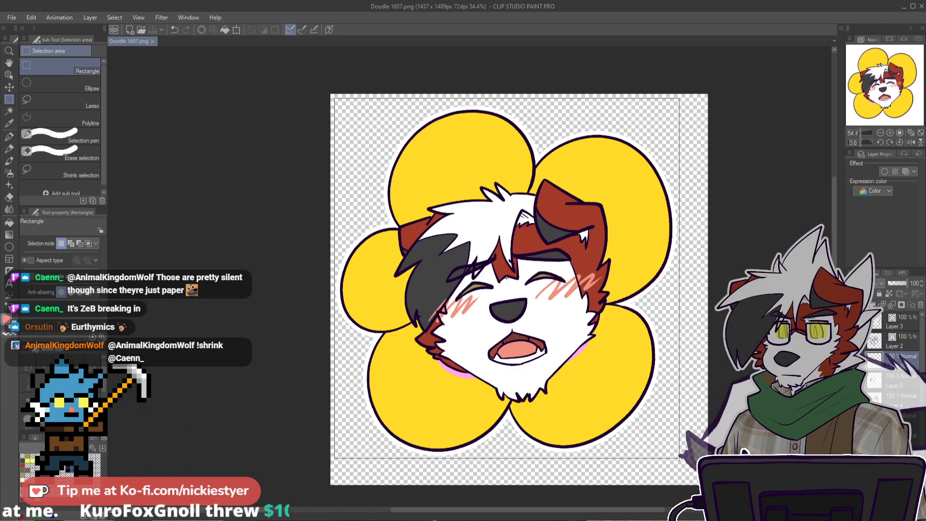
Step: Crop the canvas tightly around the flower, trimming it to 1309 x 1342 px without cutting the white border
{"action": "left_click_drag", "start_coordinate": [679, 458], "coordinate": [679, 458]}
{"action": "left_click", "coordinate": [497, 471]}
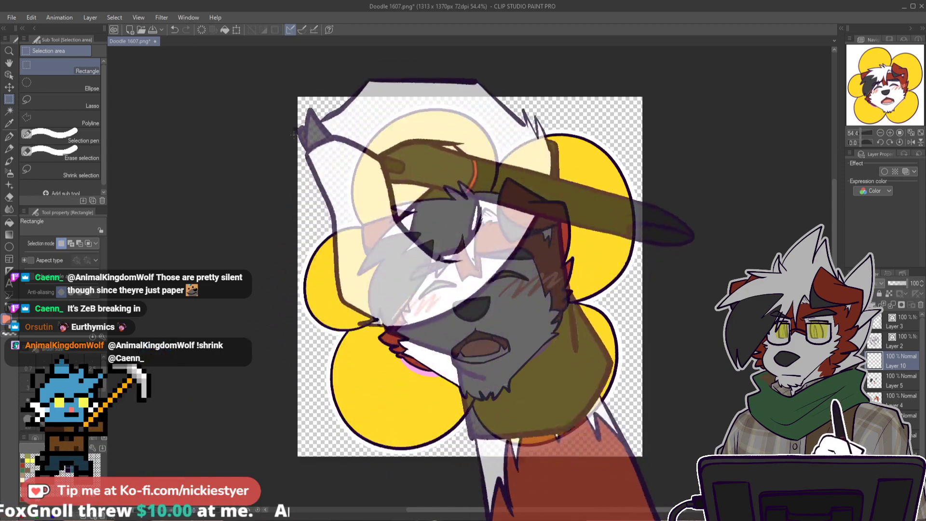
{"action": "left_click_drag", "start_coordinate": [288, 103], "coordinate": [639, 443]}
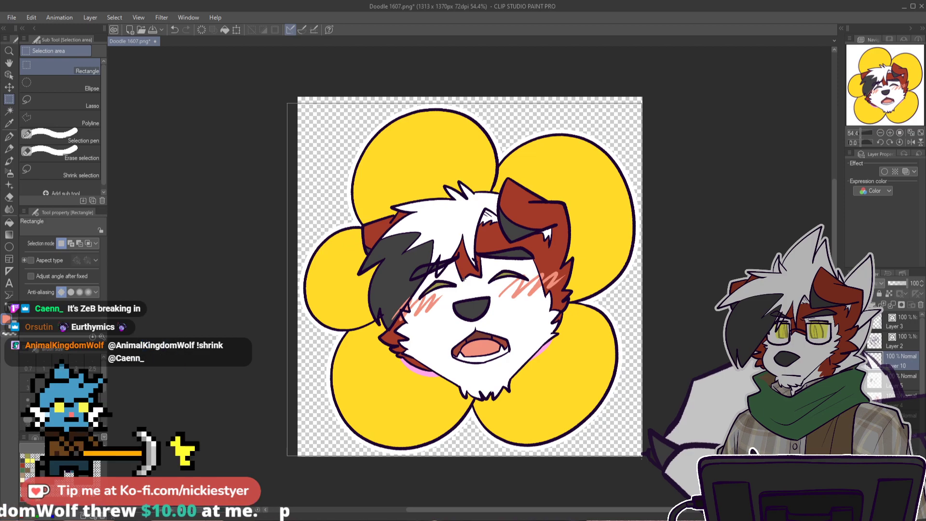
{"action": "left_click_drag", "start_coordinate": [642, 456], "coordinate": [641, 456]}
{"action": "left_click", "coordinate": [400, 470]}
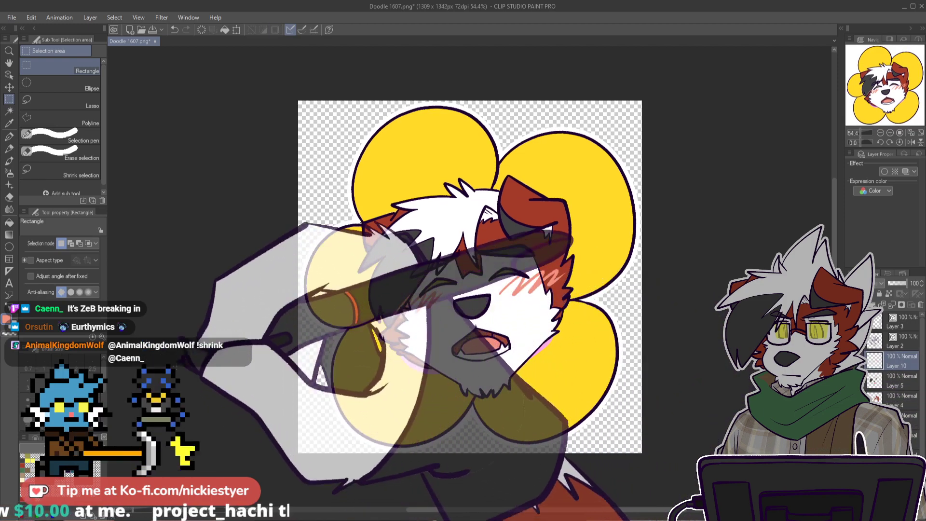
Step: Save the cropped drawing as Doodle 1607.png
{"action": "left_click", "coordinate": [12, 17]}
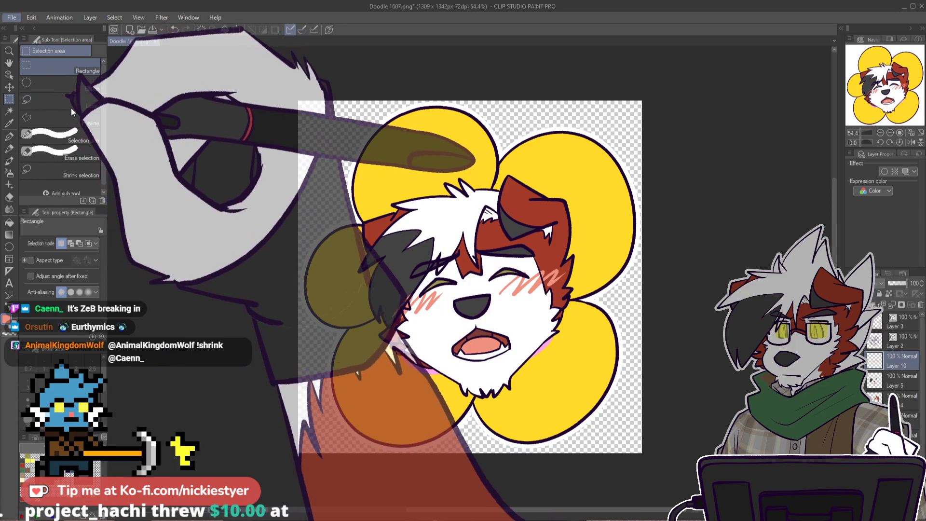
{"action": "left_click", "coordinate": [66, 106]}
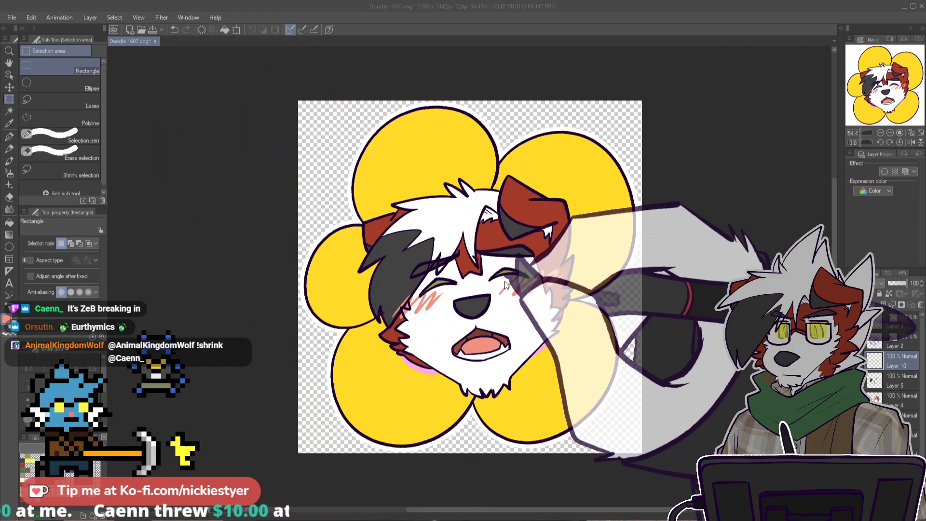
{"action": "key", "text": "ctrl+s"}
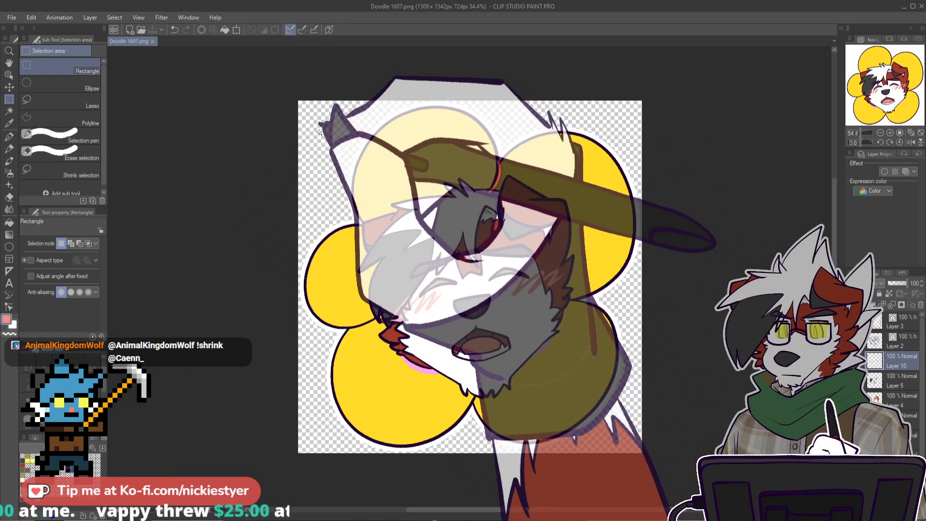
Step: Try to crop the canvas to a near-square 1274 x 1275 px area around the flower
{"action": "left_click_drag", "start_coordinate": [303, 106], "coordinate": [639, 443]}
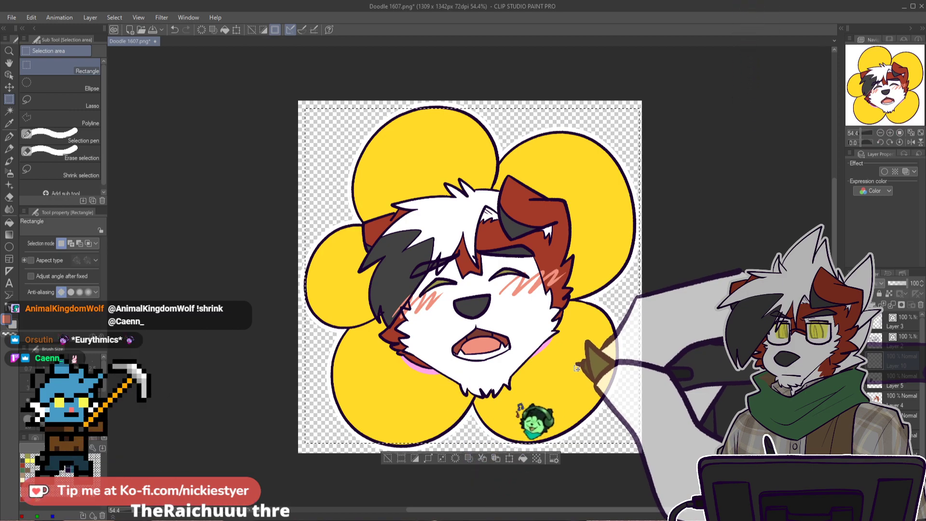
{"action": "left_click", "coordinate": [402, 459]}
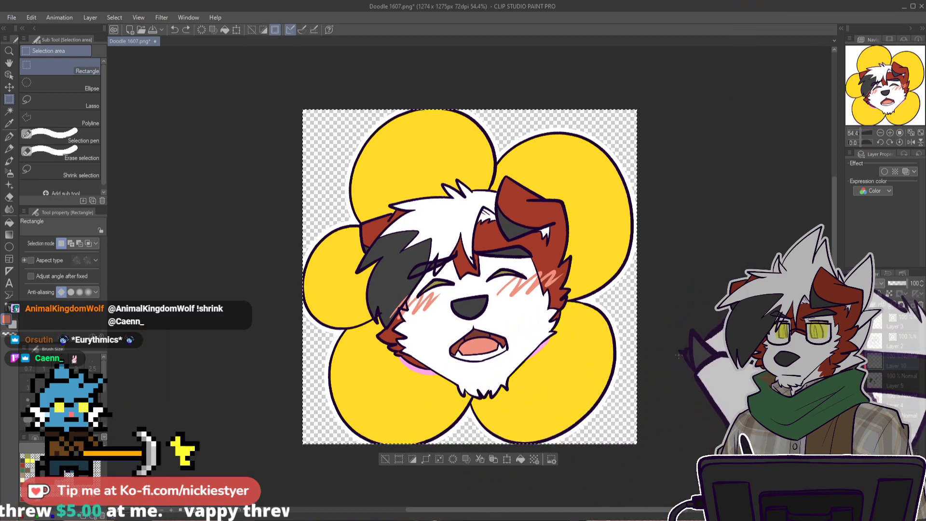
{"action": "key", "text": "ctrl+z"}
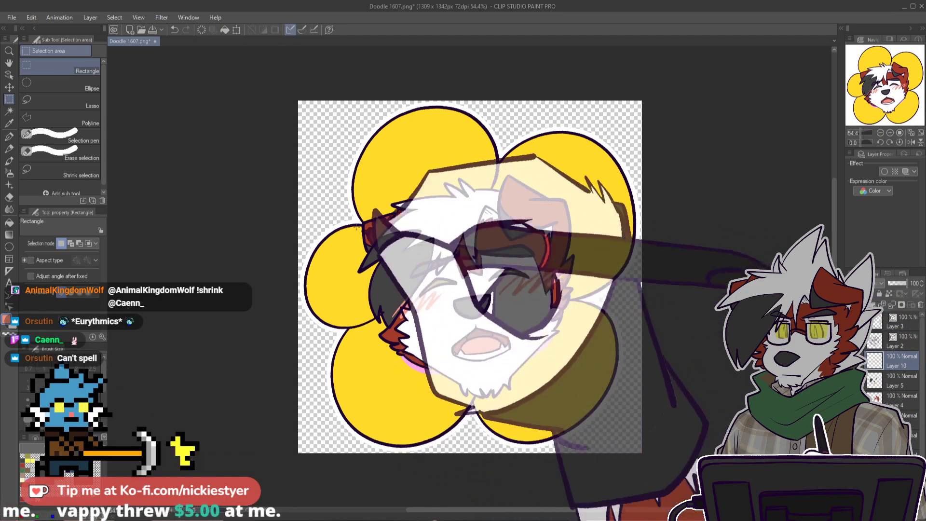
Step: Crop the canvas to 1119 x 1118 px around the face, save it as Doodle 1607 what.png, and undo the crop
{"action": "left_click_drag", "start_coordinate": [602, 433], "coordinate": [616, 436]}
{"action": "left_click_drag", "start_coordinate": [576, 371], "coordinate": [574, 376]}
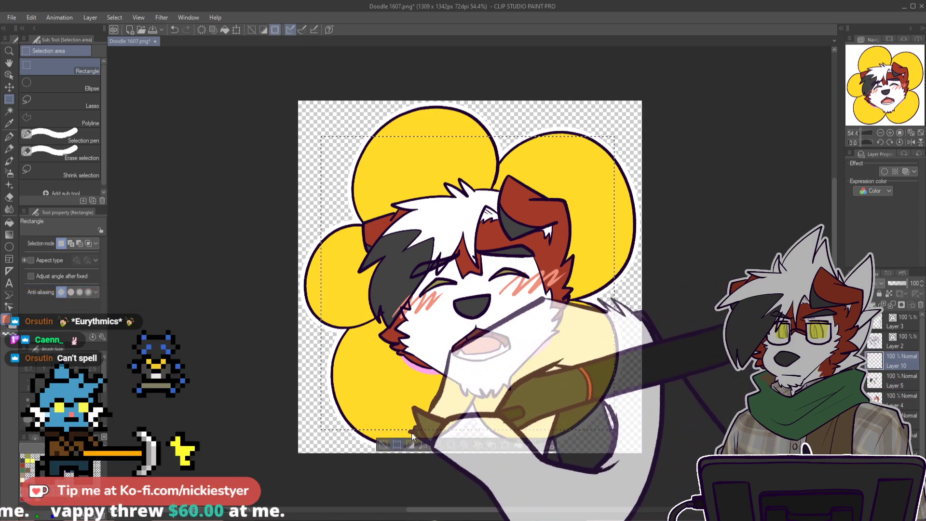
{"action": "left_click", "coordinate": [397, 444]}
{"action": "left_click", "coordinate": [681, 358]}
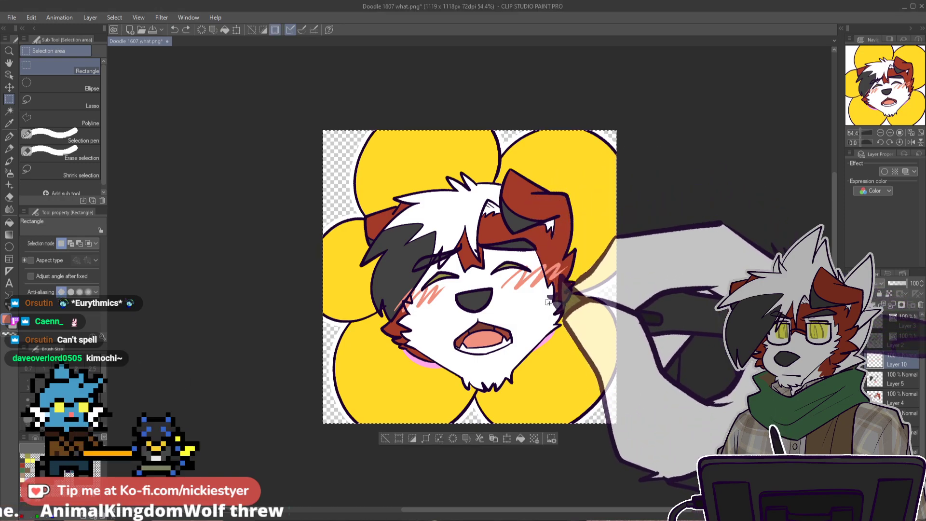
{"action": "key", "text": "ctrl+z"}
{"action": "key", "text": "ctrl+d"}
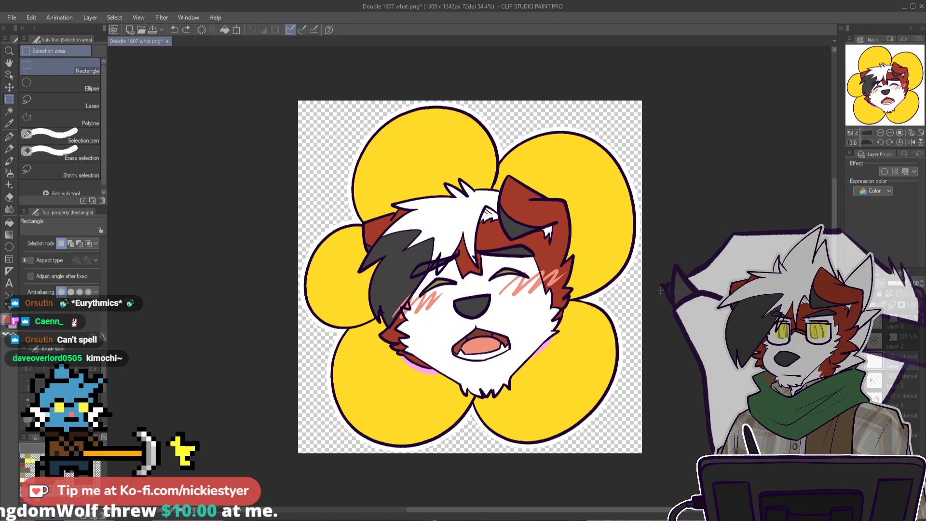
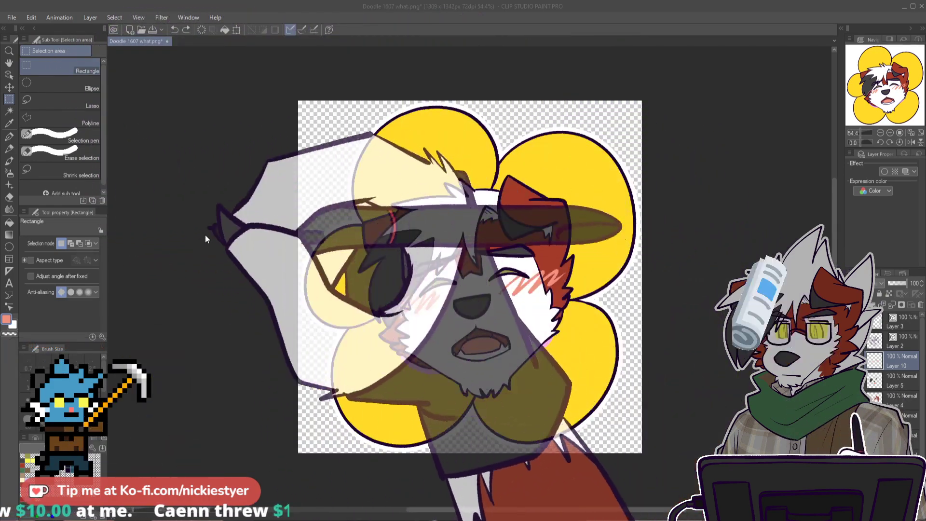
Step: Open the sketch sheet IMG_0061.PNG and crop it to the character sketch labelled Knife
{"action": "double_click", "coordinate": [432, 356]}
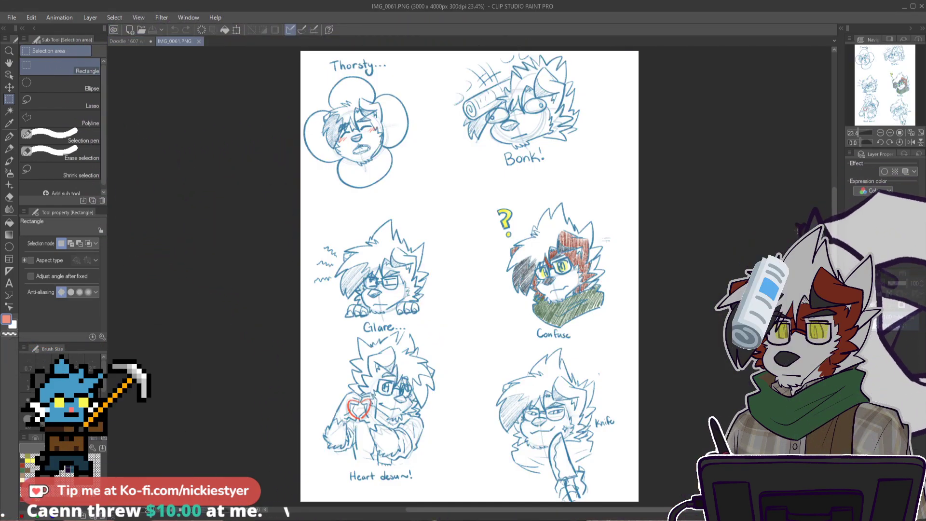
{"action": "scroll", "coordinate": [436, 275], "scroll_direction": "down", "scroll_amount": 3}
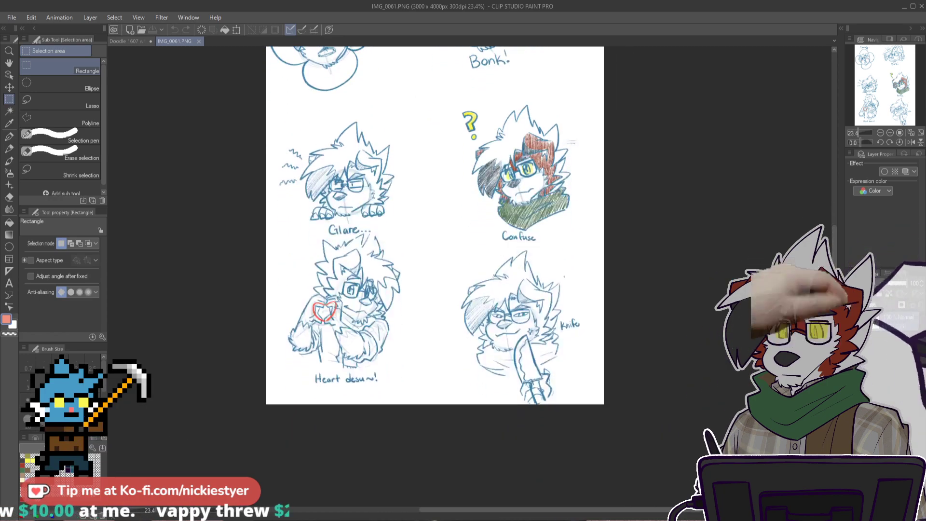
{"action": "scroll", "coordinate": [544, 318], "scroll_direction": "up", "scroll_amount": 5}
{"action": "mouse_move", "coordinate": [383, 178]}
{"action": "left_mouse_down"}
{"action": "mouse_move", "coordinate": [563, 331]}
{"action": "mouse_move", "coordinate": [629, 482]}
{"action": "mouse_move", "coordinate": [622, 477]}
{"action": "left_mouse_up"}
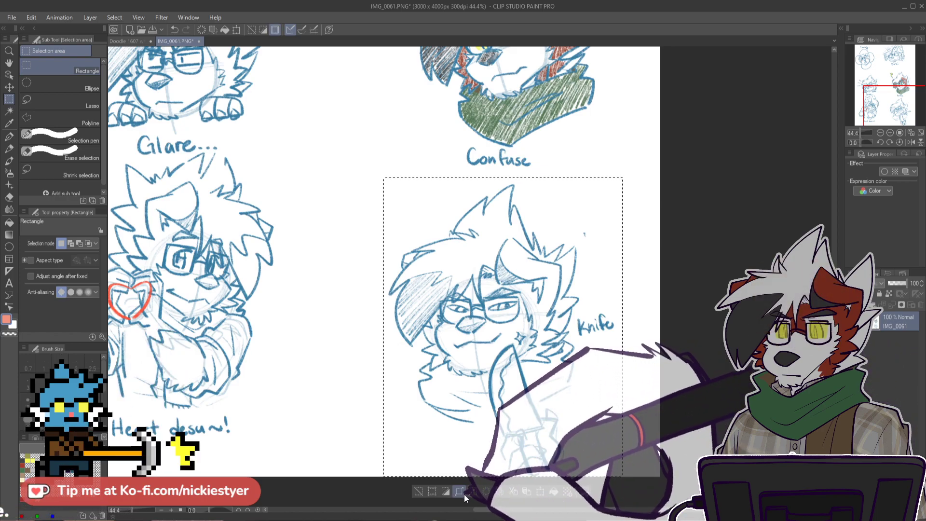
{"action": "left_click", "coordinate": [432, 493]}
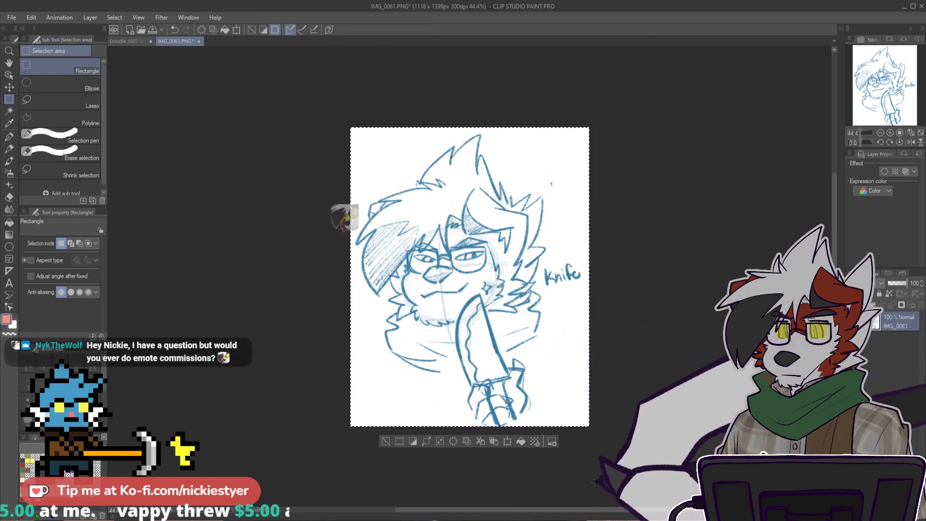
{"action": "key", "text": "ctrl+d"}
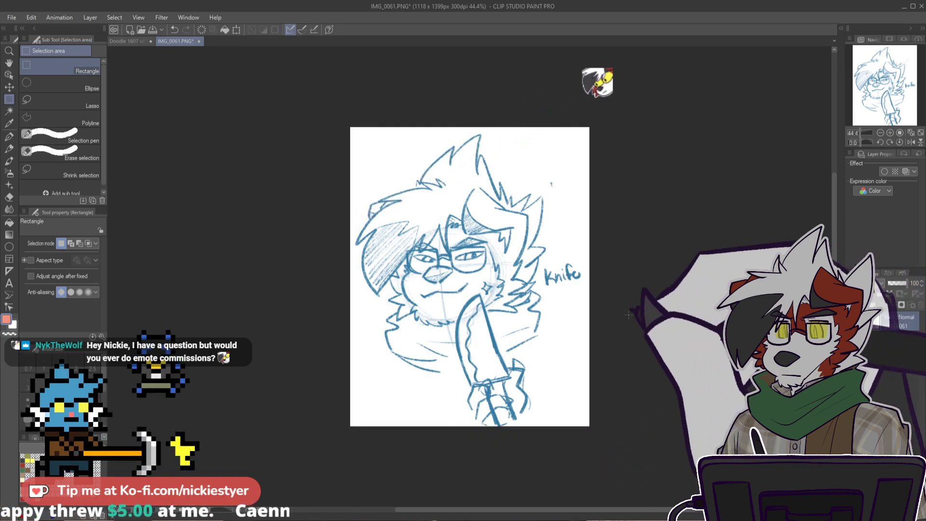
Step: Lower the sketch layer's opacity to 43% and add a new layer
{"action": "scroll", "coordinate": [522, 295], "scroll_direction": "up", "scroll_amount": 3}
{"action": "scroll", "coordinate": [523, 296], "scroll_direction": "up", "scroll_amount": 2}
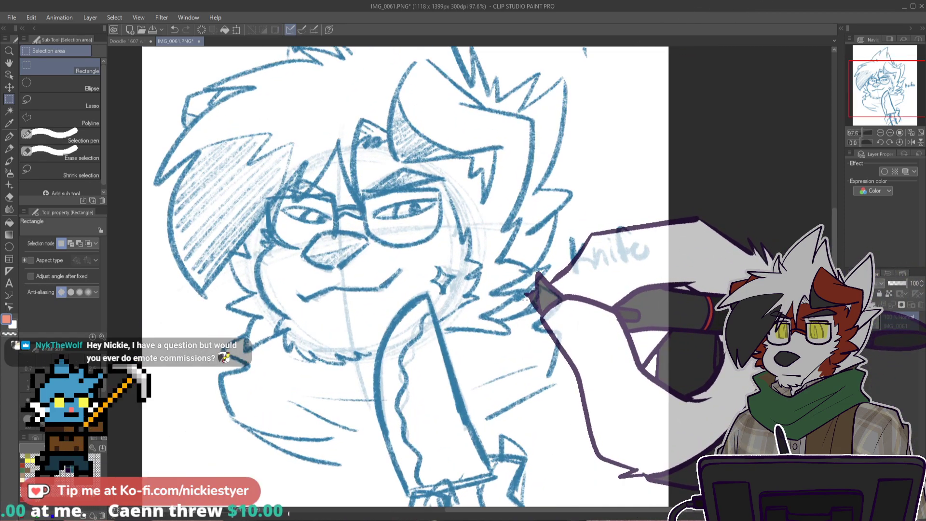
{"action": "left_click", "coordinate": [896, 283]}
{"action": "left_click", "coordinate": [854, 304]}
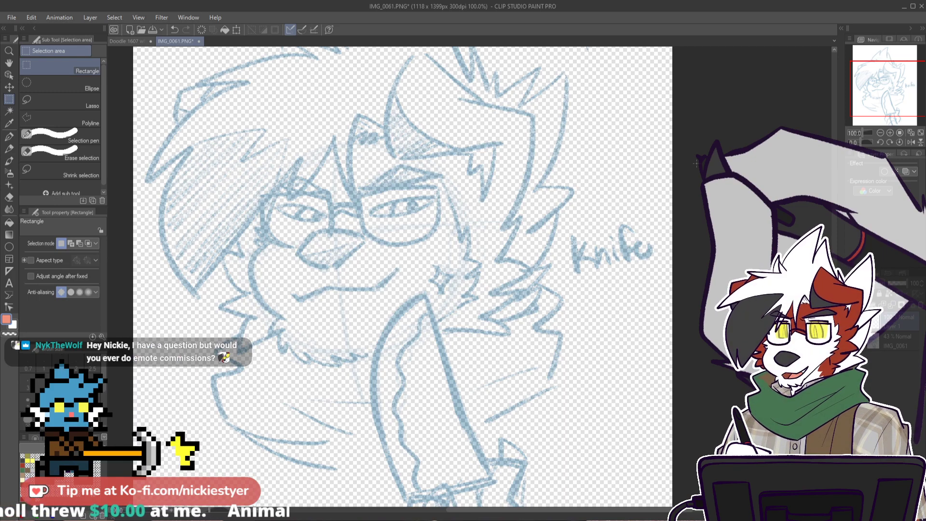
{"action": "left_click_drag", "start_coordinate": [836, 270], "coordinate": [836, 263]}
{"action": "scroll", "coordinate": [837, 262], "scroll_direction": "down", "scroll_amount": 2}
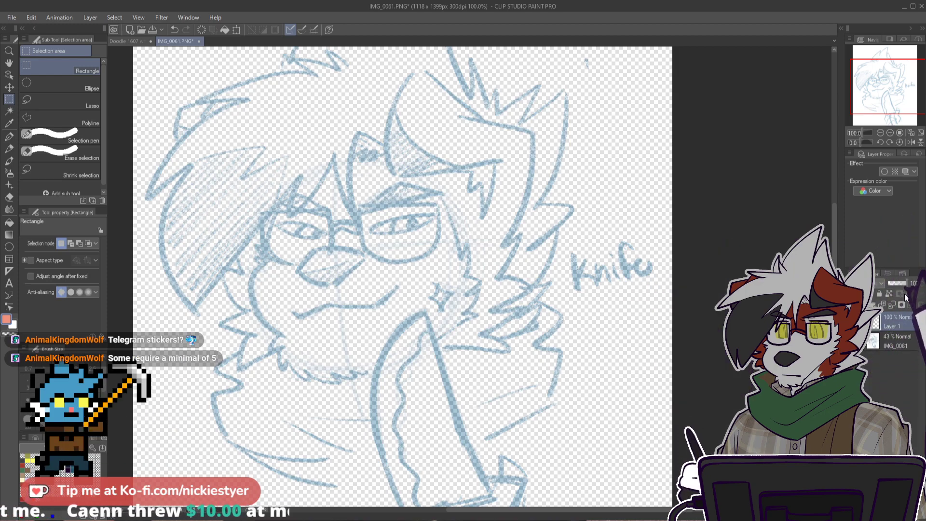
Step: Choose white as the drawing colour and fill Layer 1 with it beneath the sketch, referring only to the editing layer
{"action": "left_click", "coordinate": [34, 438]}
{"action": "left_click", "coordinate": [41, 453]}
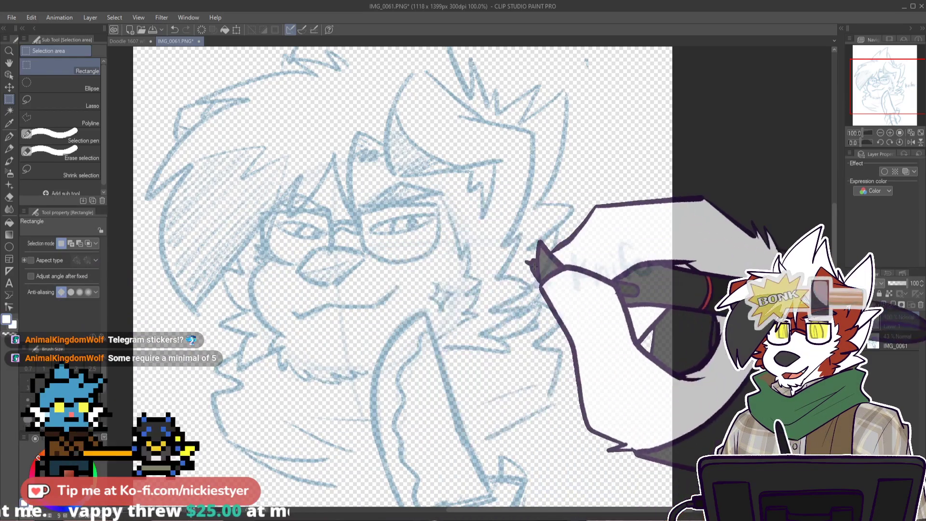
{"action": "key", "text": "g"}
{"action": "left_click", "coordinate": [634, 324]}
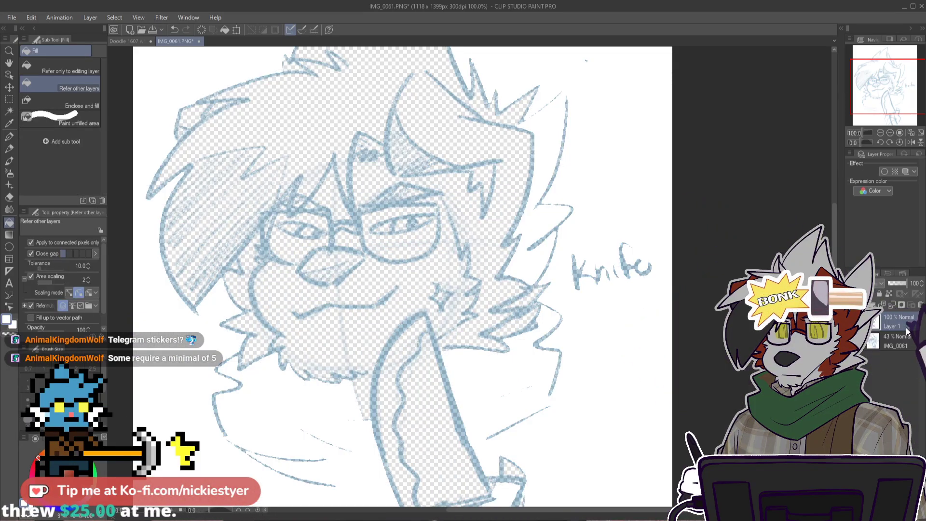
{"action": "key", "text": "ctrl+z"}
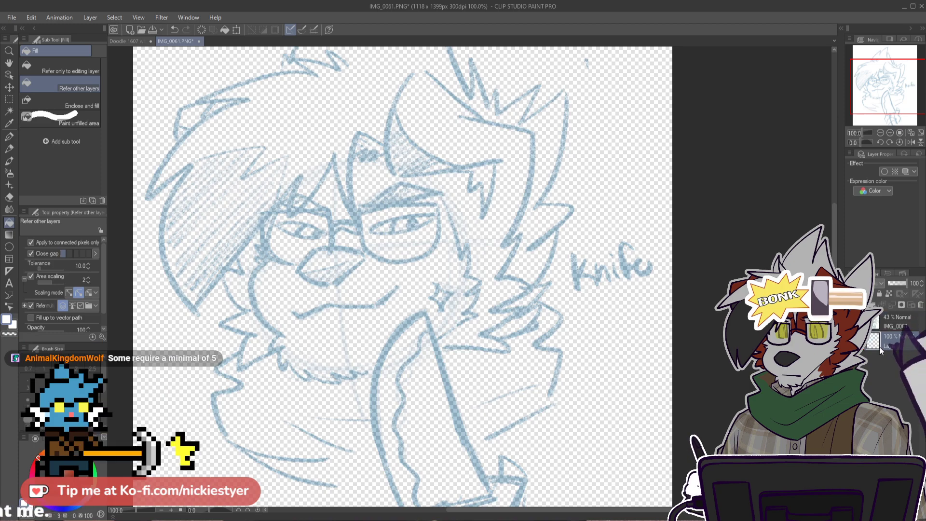
{"action": "left_click", "coordinate": [63, 68]}
{"action": "left_click", "coordinate": [619, 174]}
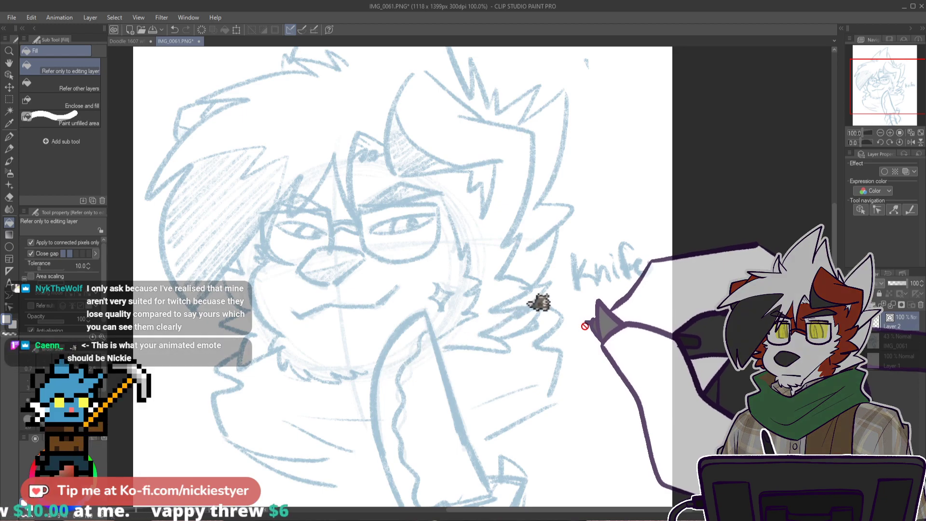
Step: Ink the curved cheek outline beside the muzzle on vector Layer 2 with the Real G-Pen in dark purple
{"action": "key", "text": "p"}
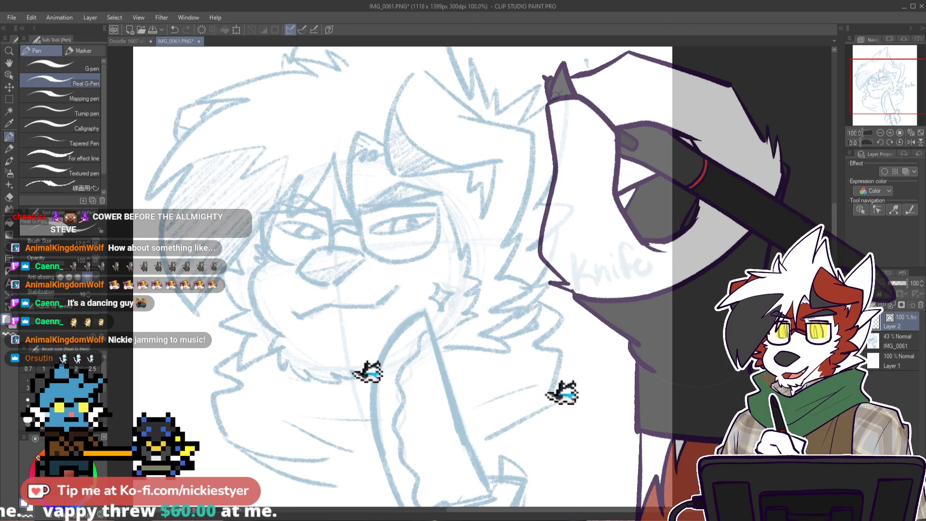
{"action": "scroll", "coordinate": [402, 278], "scroll_direction": "up", "scroll_amount": 2}
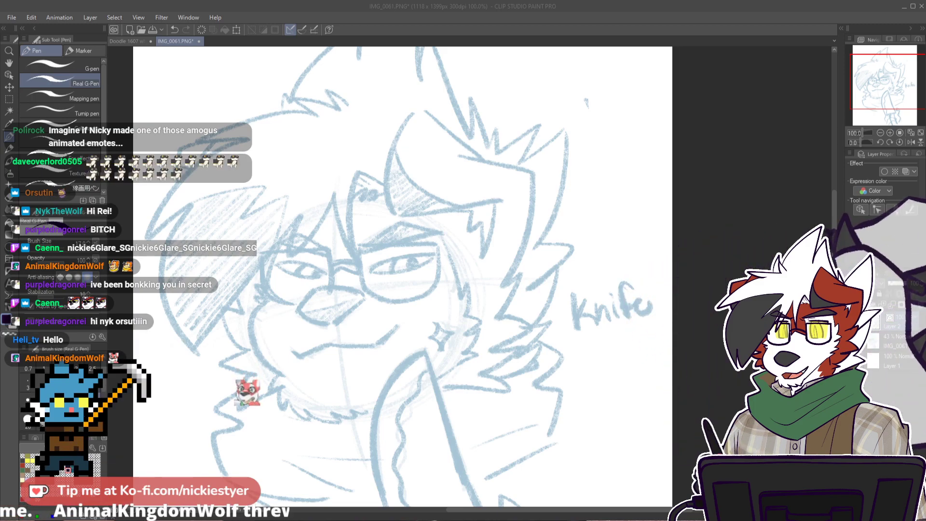
{"action": "scroll", "coordinate": [402, 277], "scroll_direction": "down", "scroll_amount": 3}
{"action": "scroll", "coordinate": [471, 345], "scroll_direction": "left", "scroll_amount": 3}
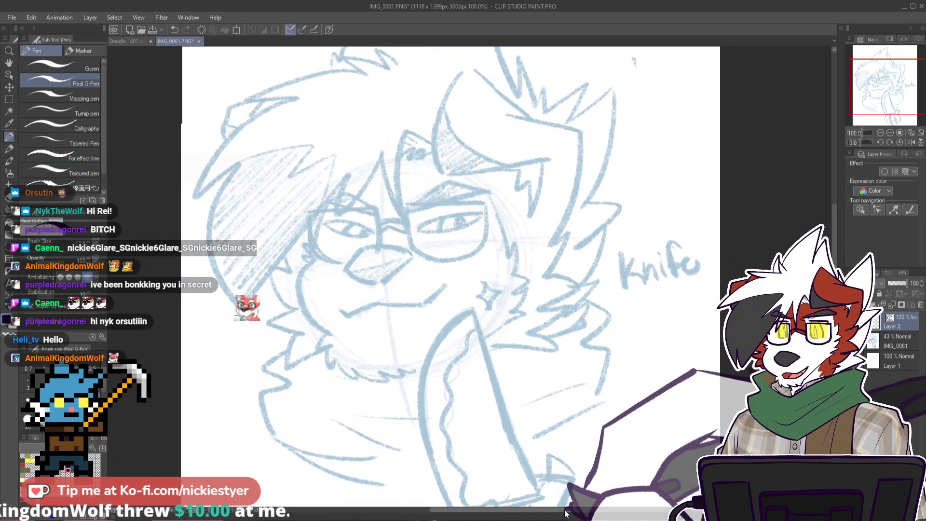
{"action": "scroll", "coordinate": [472, 346], "scroll_direction": "up", "scroll_amount": 2}
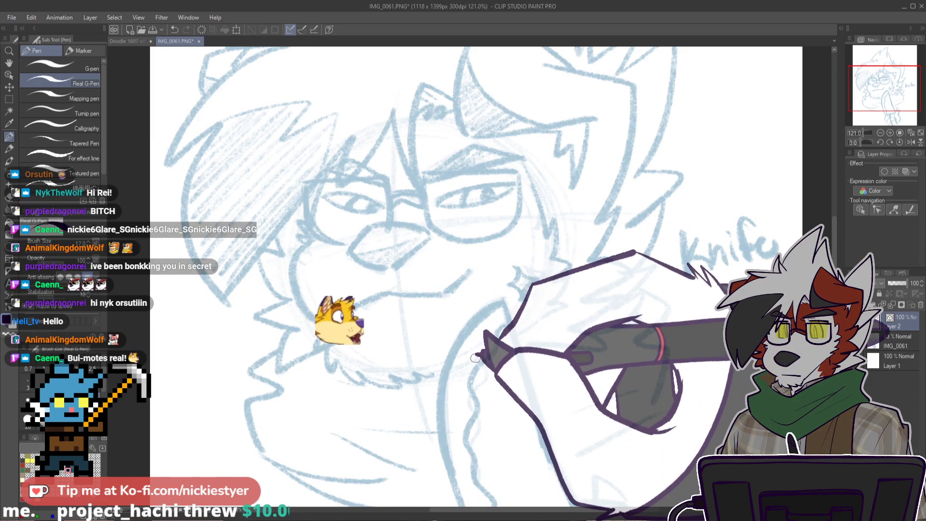
{"action": "scroll", "coordinate": [476, 340], "scroll_direction": "up", "scroll_amount": 3}
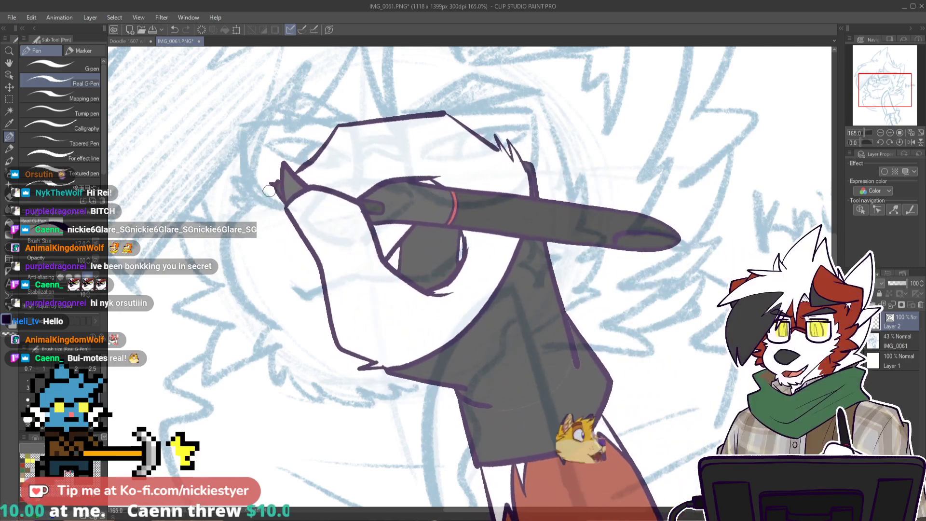
{"action": "mouse_move", "coordinate": [272, 188]}
{"action": "left_mouse_down"}
{"action": "mouse_move", "coordinate": [237, 212]}
{"action": "mouse_move", "coordinate": [274, 326]}
{"action": "left_mouse_up"}
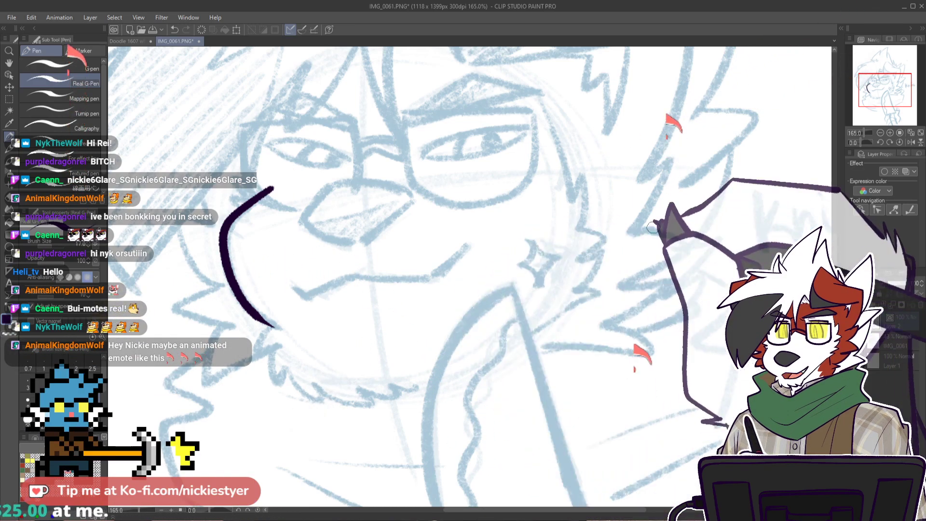
Step: Continue the dark purple outline from the cheek with jagged fur tufts along the chin up to the knife blade
{"action": "scroll", "coordinate": [374, 309], "scroll_direction": "down", "scroll_amount": 2}
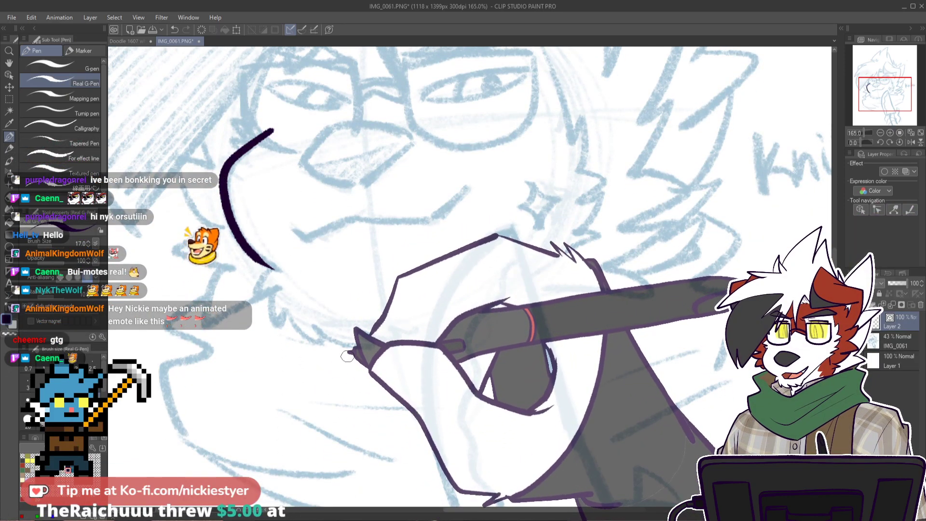
{"action": "scroll", "coordinate": [380, 265], "scroll_direction": "up", "scroll_amount": 5}
{"action": "mouse_move", "coordinate": [205, 268]}
{"action": "left_mouse_down"}
{"action": "mouse_move", "coordinate": [225, 334]}
{"action": "mouse_move", "coordinate": [282, 383]}
{"action": "mouse_move", "coordinate": [358, 396]}
{"action": "left_mouse_up"}
{"action": "key", "text": "ctrl+z"}
{"action": "key", "text": "ctrl+z"}
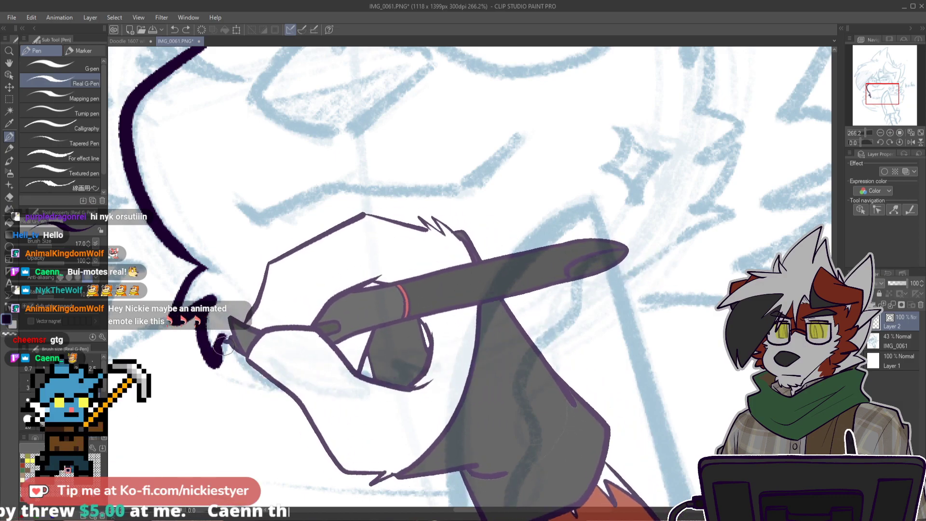
{"action": "mouse_move", "coordinate": [223, 336]}
{"action": "left_mouse_down"}
{"action": "mouse_move", "coordinate": [289, 384]}
{"action": "mouse_move", "coordinate": [344, 398]}
{"action": "left_mouse_up"}
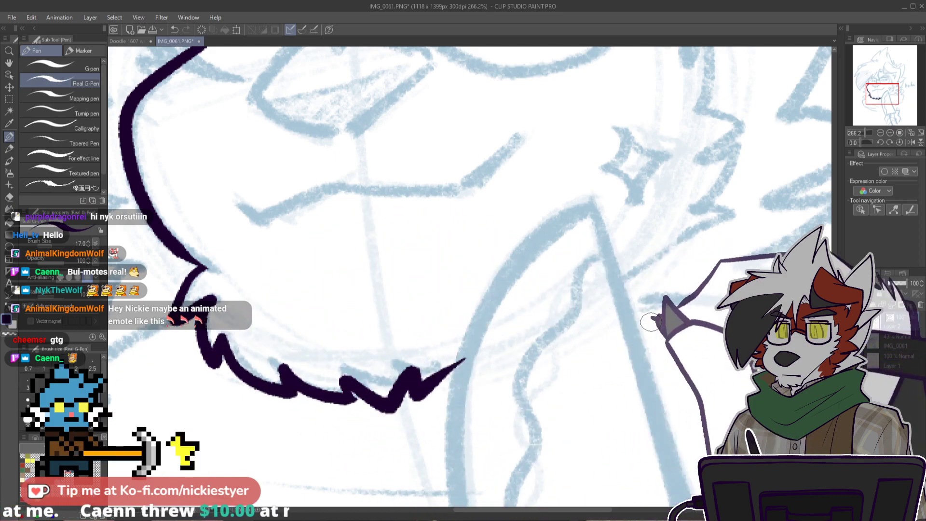
{"action": "scroll", "coordinate": [631, 304], "scroll_direction": "down", "scroll_amount": 3}
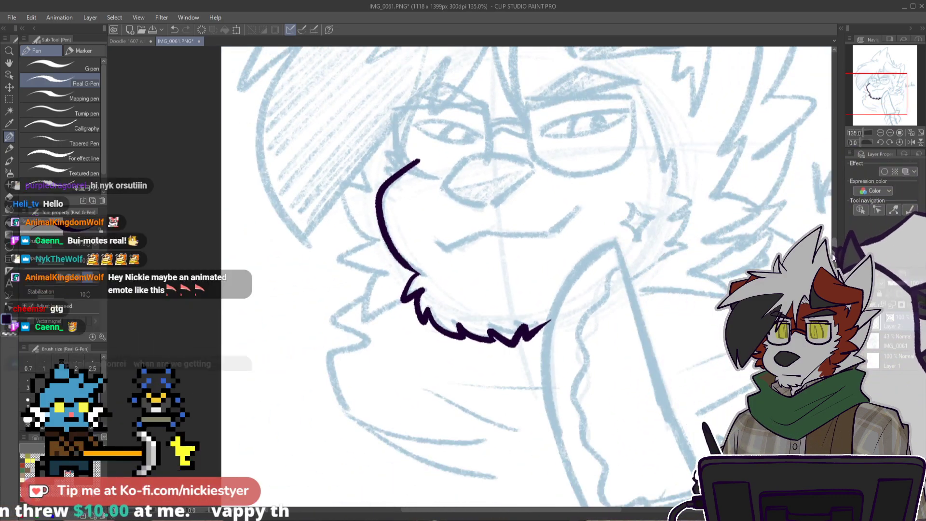
Step: Ink the pointed nose outline and the smirking mouth line below it over the sketch in dark purple
{"action": "left_click_drag", "start_coordinate": [587, 144], "coordinate": [572, 248]}
{"action": "scroll", "coordinate": [573, 248], "scroll_direction": "up", "scroll_amount": 6}
{"action": "mouse_move", "coordinate": [382, 308]}
{"action": "left_mouse_down"}
{"action": "mouse_move", "coordinate": [450, 253]}
{"action": "mouse_move", "coordinate": [542, 268]}
{"action": "left_mouse_up"}
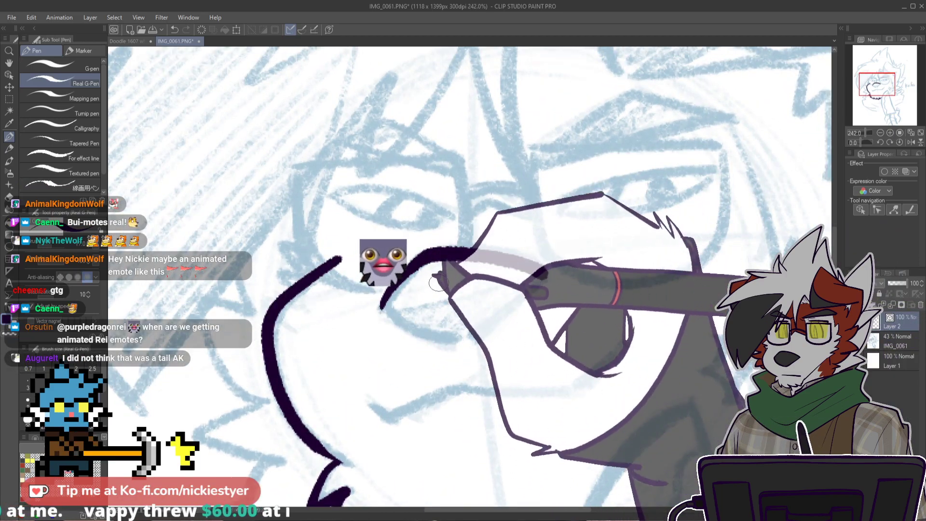
{"action": "left_click_drag", "start_coordinate": [380, 302], "coordinate": [456, 344]}
{"action": "left_click_drag", "start_coordinate": [542, 271], "coordinate": [467, 342]}
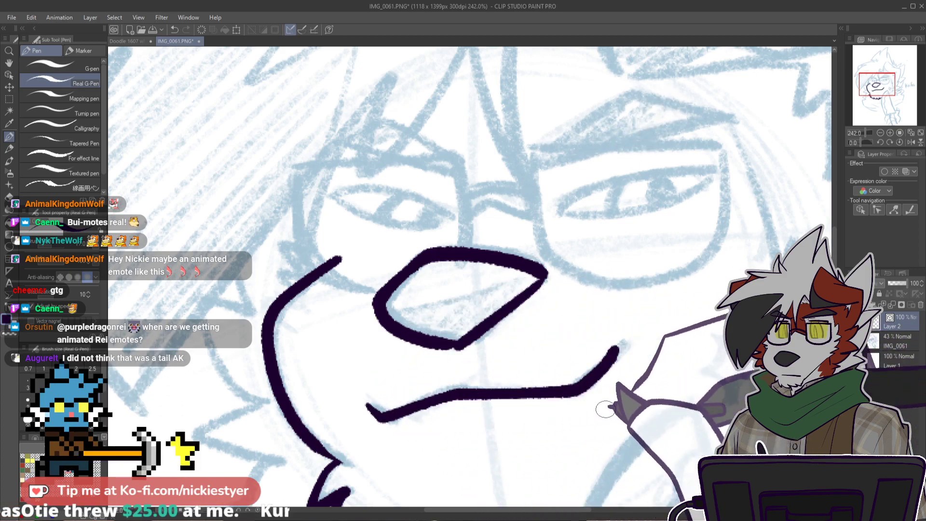
{"action": "scroll", "coordinate": [638, 415], "scroll_direction": "down", "scroll_amount": 6}
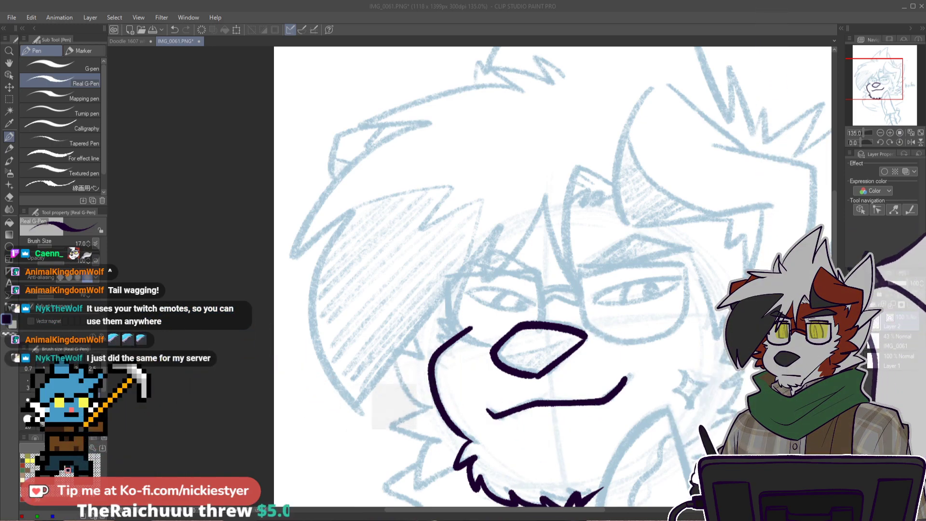
Step: Ink the larger narrowed eye with its iris and pupil, and outline the smaller eye on the other side of the muzzle
{"action": "scroll", "coordinate": [552, 277], "scroll_direction": "down", "scroll_amount": 2}
{"action": "scroll", "coordinate": [552, 277], "scroll_direction": "up", "scroll_amount": 2}
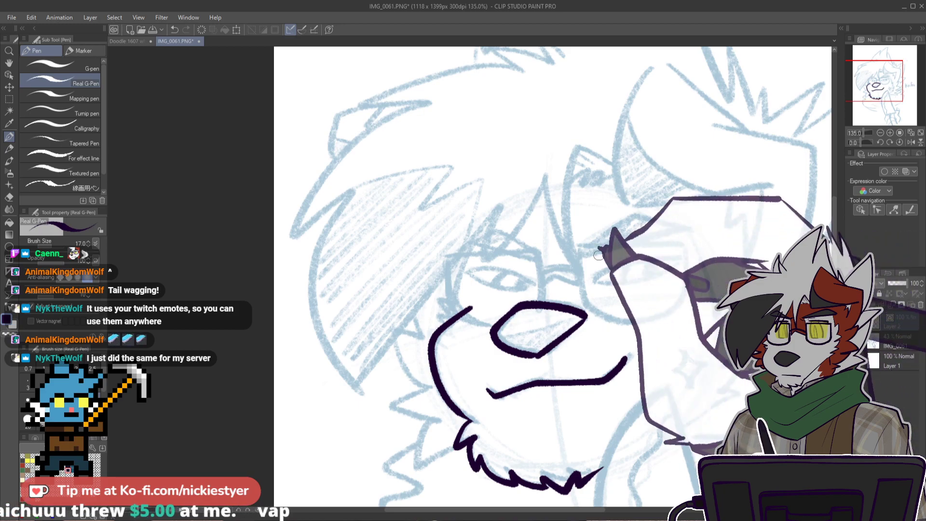
{"action": "scroll", "coordinate": [634, 276], "scroll_direction": "up", "scroll_amount": 5}
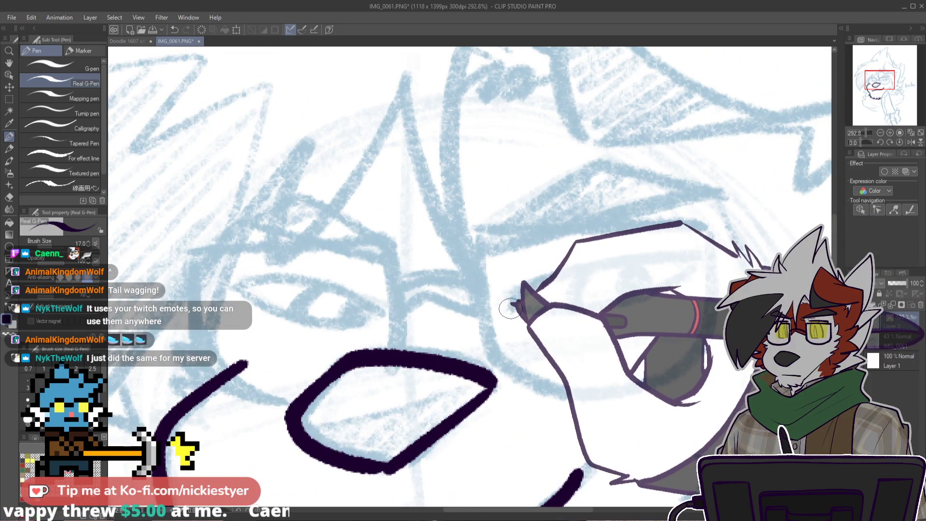
{"action": "mouse_move", "coordinate": [512, 311]}
{"action": "left_mouse_down"}
{"action": "mouse_move", "coordinate": [541, 282]}
{"action": "mouse_move", "coordinate": [703, 256]}
{"action": "left_mouse_up"}
{"action": "mouse_move", "coordinate": [511, 310]}
{"action": "left_mouse_down"}
{"action": "mouse_move", "coordinate": [617, 310]}
{"action": "mouse_move", "coordinate": [635, 299]}
{"action": "left_mouse_up"}
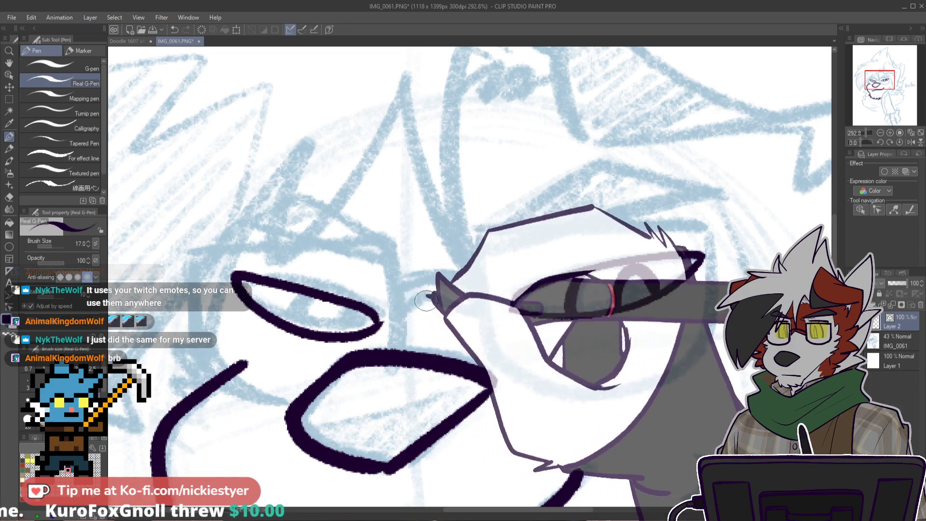
Step: Undo the smaller eye's first outline and try its upper lid line again
{"action": "scroll", "coordinate": [455, 292], "scroll_direction": "down", "scroll_amount": 6}
{"action": "scroll", "coordinate": [455, 292], "scroll_direction": "up", "scroll_amount": 4}
{"action": "key", "text": "ctrl+z"}
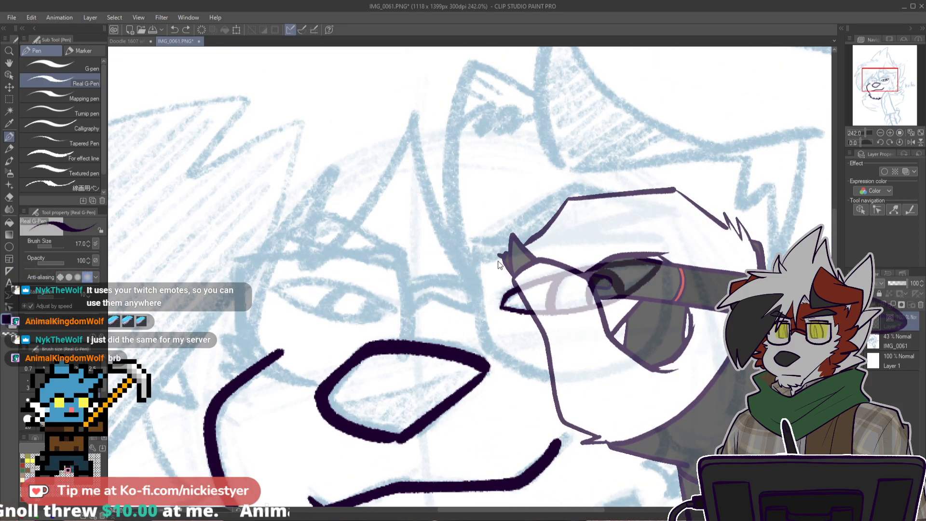
{"action": "mouse_move", "coordinate": [272, 282]}
{"action": "left_mouse_down"}
{"action": "mouse_move", "coordinate": [299, 276]}
{"action": "mouse_move", "coordinate": [374, 294]}
{"action": "mouse_move", "coordinate": [402, 322]}
{"action": "left_mouse_up"}
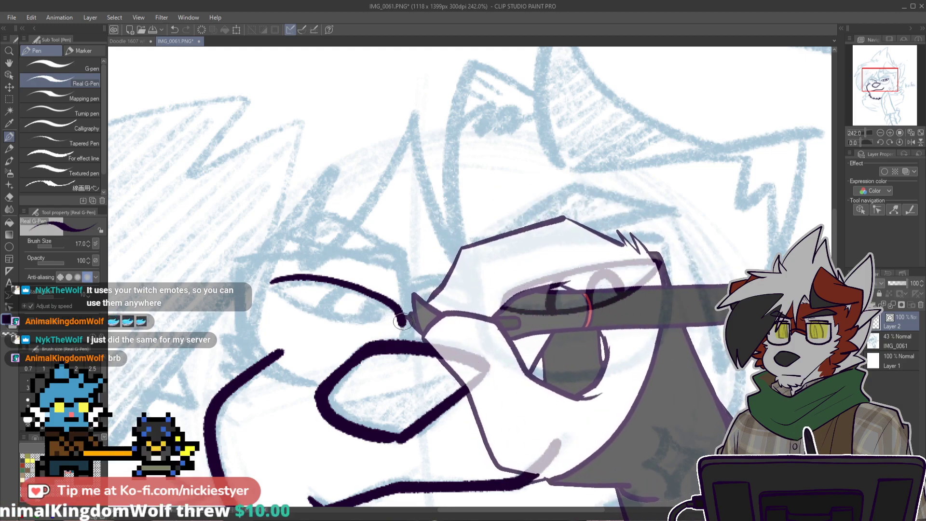
{"action": "key", "text": "ctrl+z"}
Step: Flip the canvas view horizontally, ink the smaller eye with its iris and pupil, and flip the view back
{"action": "left_click", "coordinate": [911, 142]}
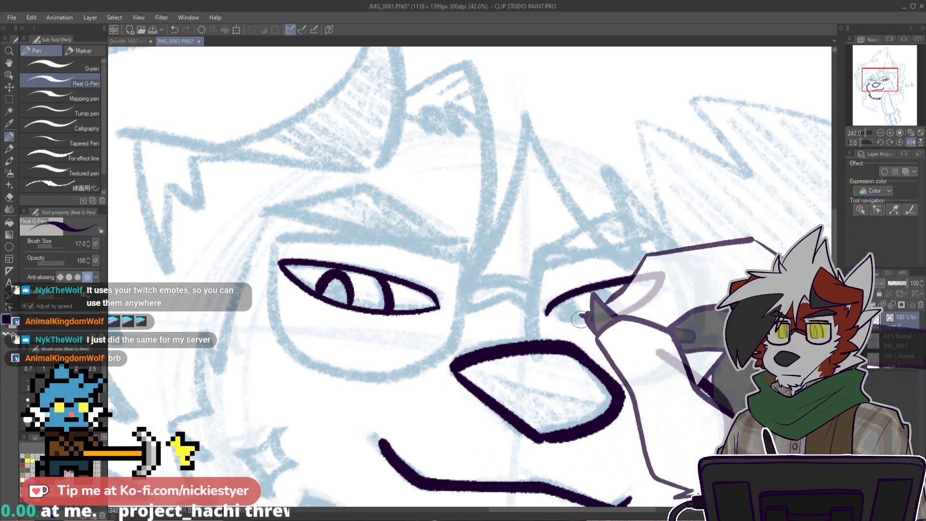
{"action": "left_click_drag", "start_coordinate": [558, 317], "coordinate": [641, 293]}
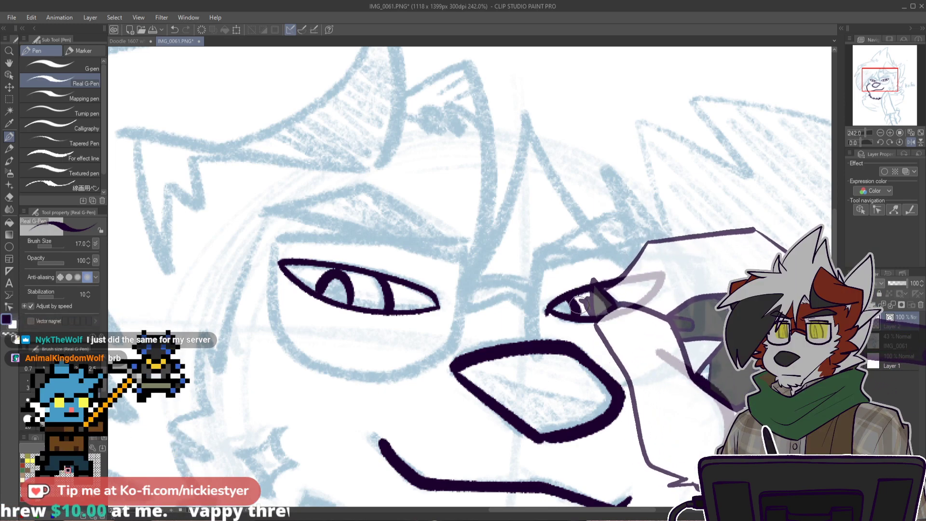
{"action": "scroll", "coordinate": [579, 304], "scroll_direction": "down", "scroll_amount": 4}
{"action": "scroll", "coordinate": [581, 304], "scroll_direction": "up", "scroll_amount": 3}
{"action": "left_click", "coordinate": [911, 143]}
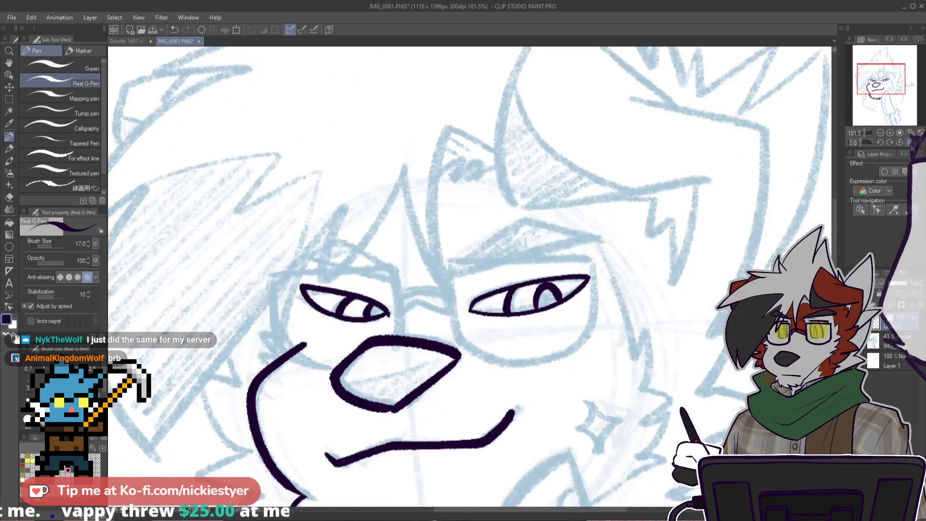
{"action": "scroll", "coordinate": [366, 303], "scroll_direction": "up", "scroll_amount": 4}
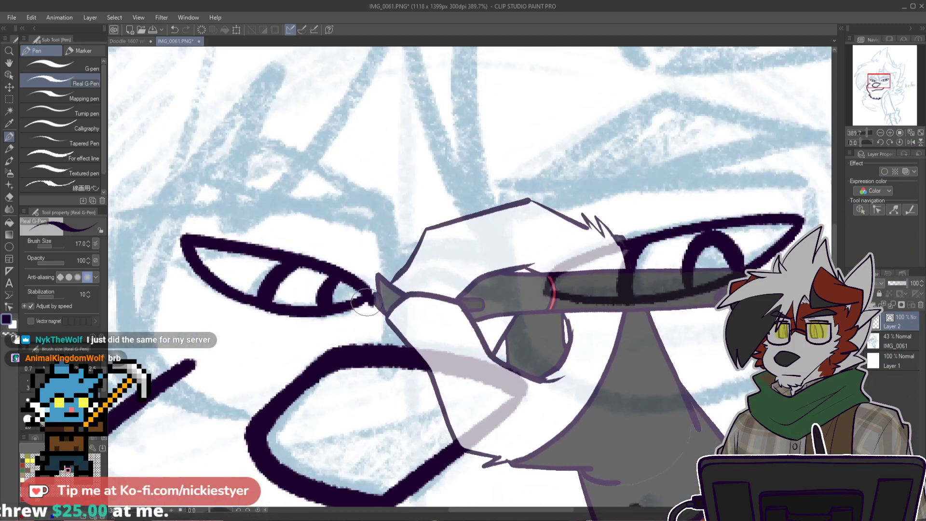
{"action": "scroll", "coordinate": [518, 351], "scroll_direction": "down", "scroll_amount": 1}
{"action": "scroll", "coordinate": [518, 351], "scroll_direction": "down", "scroll_amount": 3}
{"action": "scroll", "coordinate": [519, 351], "scroll_direction": "down", "scroll_amount": 1}
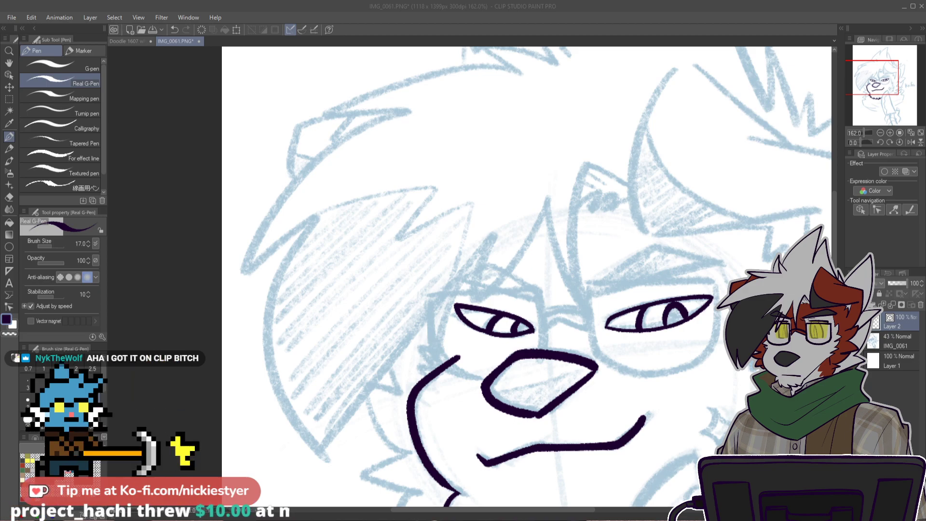
{"action": "scroll", "coordinate": [641, 271], "scroll_direction": "down", "scroll_amount": 4}
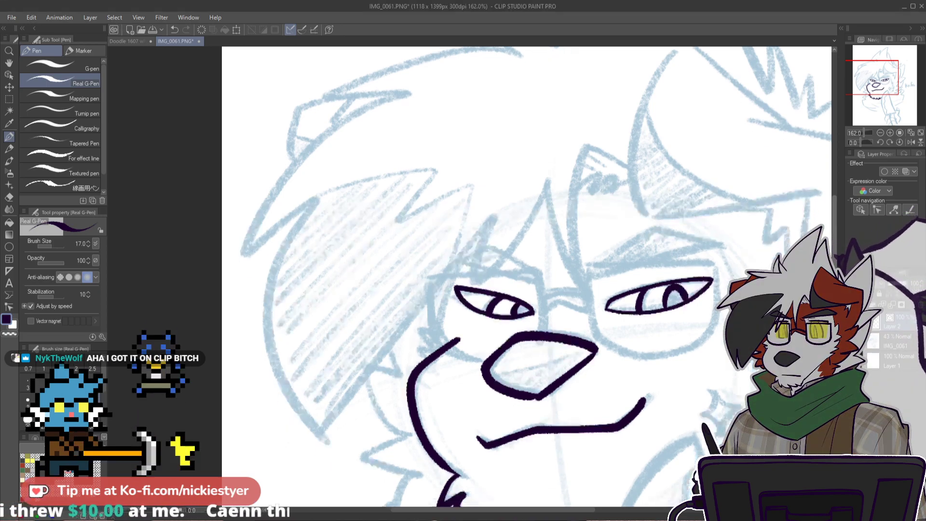
{"action": "scroll", "coordinate": [641, 270], "scroll_direction": "up", "scroll_amount": 3}
{"action": "left_click_drag", "start_coordinate": [511, 222], "coordinate": [781, 166]}
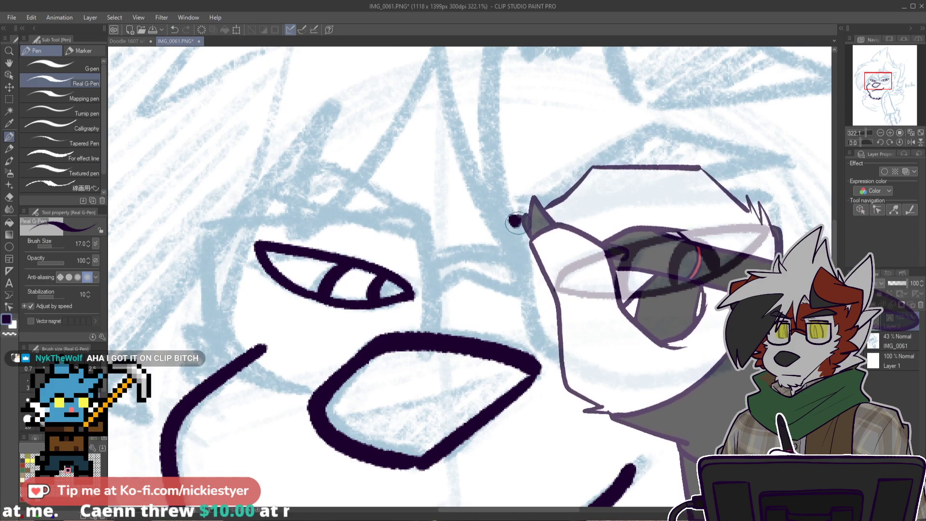
{"action": "mouse_move", "coordinate": [515, 219]}
{"action": "left_mouse_down"}
{"action": "mouse_move", "coordinate": [581, 168]}
{"action": "mouse_move", "coordinate": [696, 140]}
{"action": "mouse_move", "coordinate": [778, 165]}
{"action": "left_mouse_up"}
{"action": "key", "text": "ctrl+z"}
{"action": "mouse_move", "coordinate": [523, 217]}
{"action": "left_mouse_down"}
{"action": "mouse_move", "coordinate": [624, 141]}
{"action": "mouse_move", "coordinate": [724, 146]}
{"action": "mouse_move", "coordinate": [772, 162]}
{"action": "left_mouse_up"}
{"action": "key", "text": "ctrl+z"}
Step: Ink the slanted, frowning eyebrows as closed shapes above both eyes
{"action": "mouse_move", "coordinate": [523, 217]}
{"action": "left_mouse_down"}
{"action": "mouse_move", "coordinate": [564, 186]}
{"action": "mouse_move", "coordinate": [775, 157]}
{"action": "mouse_move", "coordinate": [783, 166]}
{"action": "left_mouse_up"}
{"action": "mouse_move", "coordinate": [498, 210]}
{"action": "left_mouse_down"}
{"action": "mouse_move", "coordinate": [611, 205]}
{"action": "mouse_move", "coordinate": [687, 174]}
{"action": "left_mouse_up"}
{"action": "key", "text": "ctrl+z"}
{"action": "mouse_move", "coordinate": [496, 208]}
{"action": "left_mouse_down"}
{"action": "mouse_move", "coordinate": [534, 219]}
{"action": "mouse_move", "coordinate": [737, 179]}
{"action": "left_mouse_up"}
{"action": "mouse_move", "coordinate": [264, 195]}
{"action": "left_mouse_down"}
{"action": "mouse_move", "coordinate": [408, 231]}
{"action": "mouse_move", "coordinate": [421, 223]}
{"action": "left_mouse_up"}
{"action": "left_click_drag", "start_coordinate": [493, 191], "coordinate": [489, 198]}
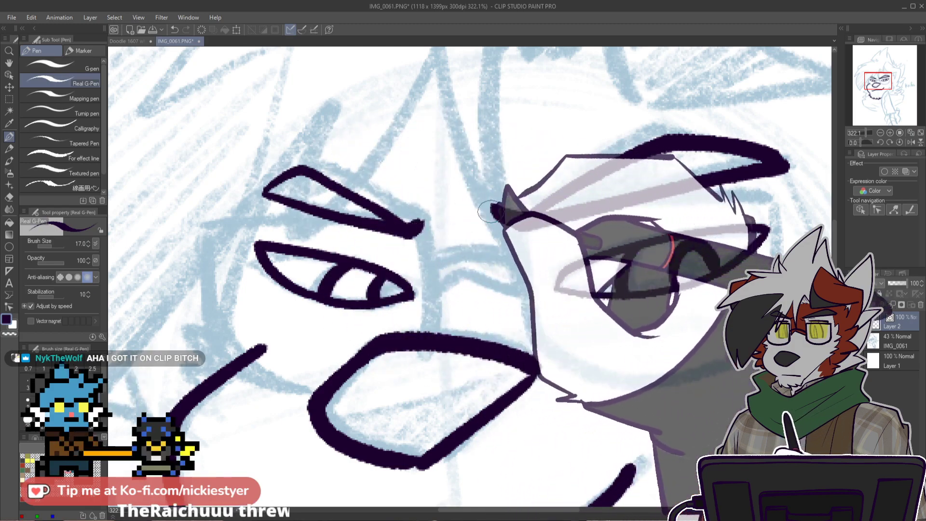
Step: Redraw the eyebrow above the smaller eye to refine its peaked upper edge
{"action": "mouse_move", "coordinate": [264, 194]}
{"action": "left_mouse_down"}
{"action": "mouse_move", "coordinate": [313, 169]}
{"action": "mouse_move", "coordinate": [417, 228]}
{"action": "left_mouse_up"}
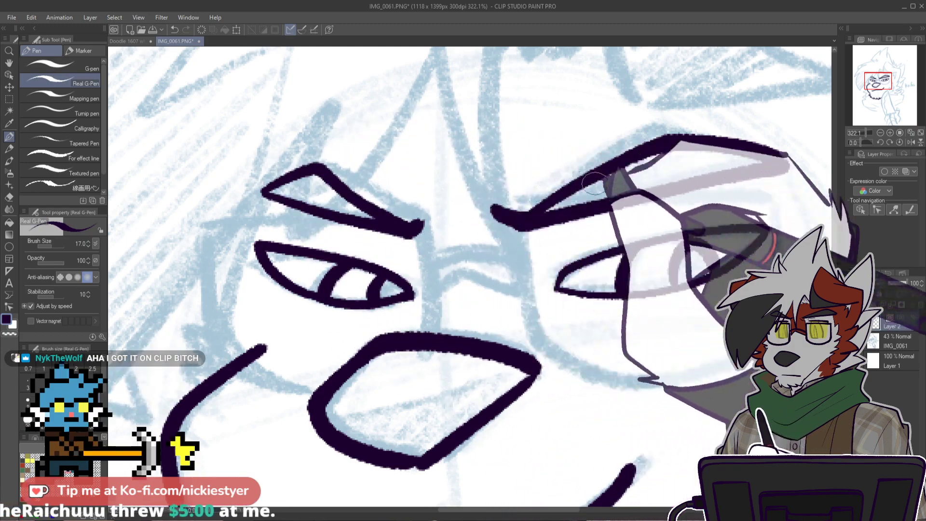
{"action": "scroll", "coordinate": [600, 184], "scroll_direction": "down", "scroll_amount": 2}
{"action": "scroll", "coordinate": [673, 208], "scroll_direction": "up", "scroll_amount": 2}
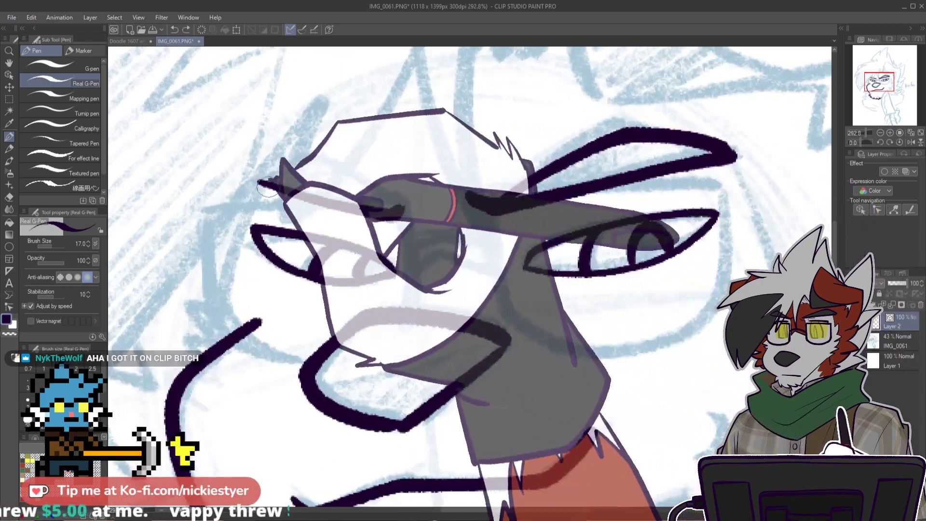
{"action": "scroll", "coordinate": [260, 173], "scroll_direction": "down", "scroll_amount": 2}
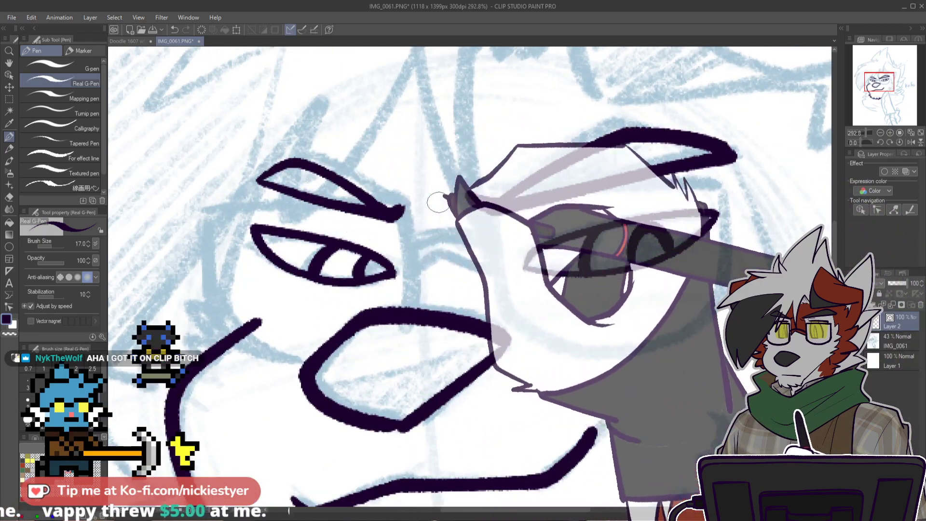
Step: Ink the bridge of the muzzle as two short lines running down from the brows, joined by a small zigzag
{"action": "scroll", "coordinate": [622, 229], "scroll_direction": "down", "scroll_amount": 1}
{"action": "scroll", "coordinate": [576, 260], "scroll_direction": "up", "scroll_amount": 3}
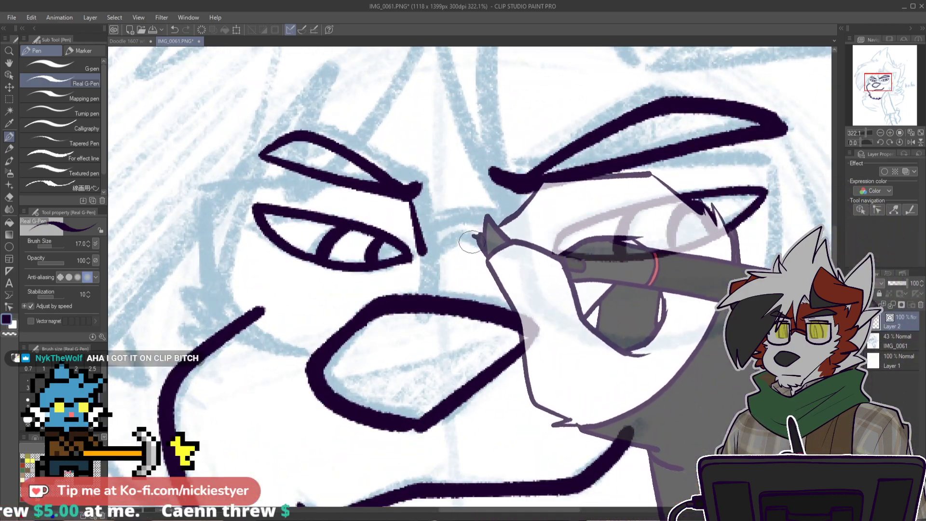
{"action": "mouse_move", "coordinate": [424, 253]}
{"action": "left_mouse_down"}
{"action": "mouse_move", "coordinate": [450, 234]}
{"action": "mouse_move", "coordinate": [509, 250]}
{"action": "left_mouse_up"}
{"action": "left_click_drag", "start_coordinate": [518, 194], "coordinate": [510, 233]}
{"action": "key", "text": "ctrl+z"}
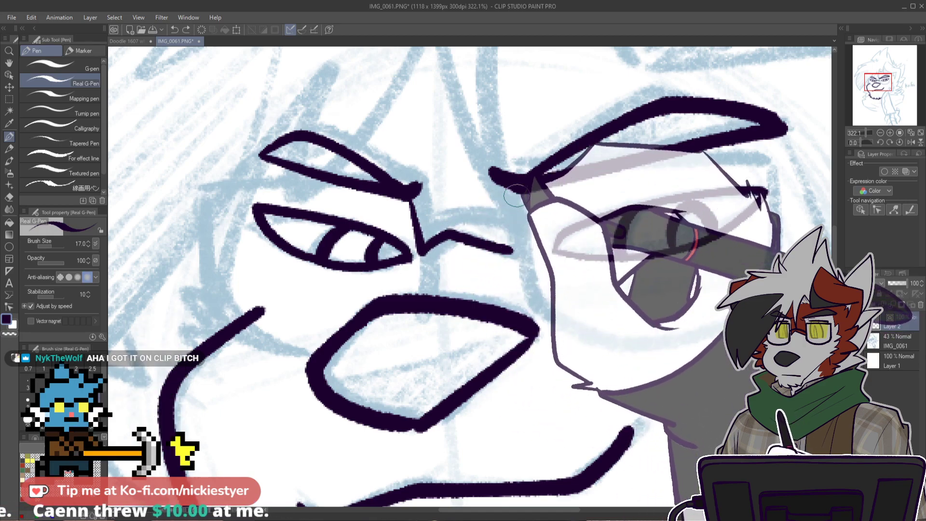
{"action": "left_click_drag", "start_coordinate": [519, 193], "coordinate": [511, 250]}
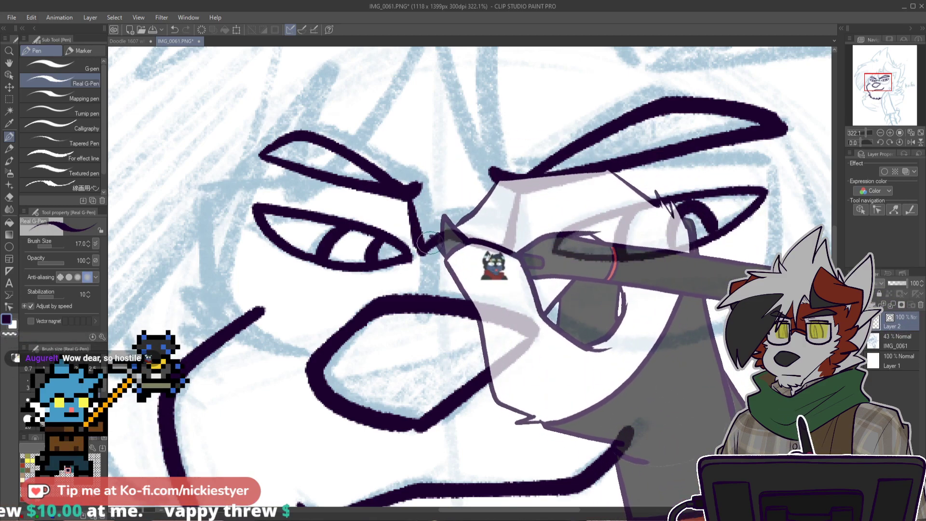
{"action": "scroll", "coordinate": [579, 266], "scroll_direction": "down", "scroll_amount": 2}
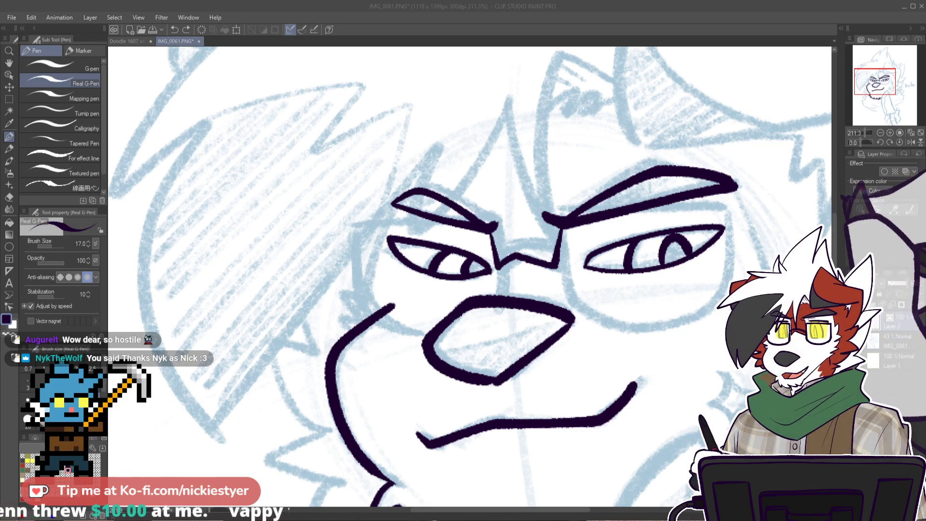
Step: Ink both sides of the face from the outer brow ends, adding a small tuft above the muzzle and jagged fur on the opposite cheek
{"action": "left_click", "coordinate": [837, 258]}
{"action": "scroll", "coordinate": [469, 277], "scroll_direction": "down", "scroll_amount": 3}
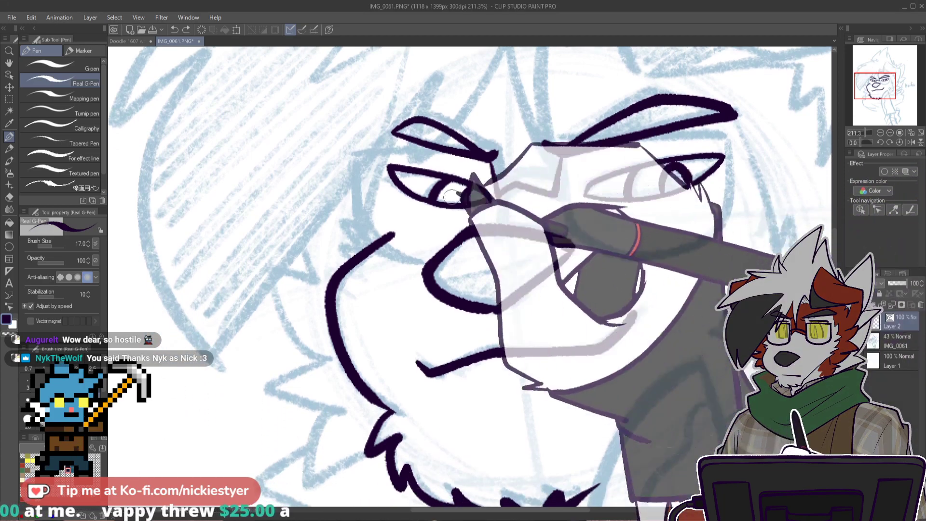
{"action": "mouse_move", "coordinate": [393, 134]}
{"action": "left_mouse_down"}
{"action": "mouse_move", "coordinate": [369, 214]}
{"action": "mouse_move", "coordinate": [345, 230]}
{"action": "mouse_move", "coordinate": [352, 254]}
{"action": "left_mouse_up"}
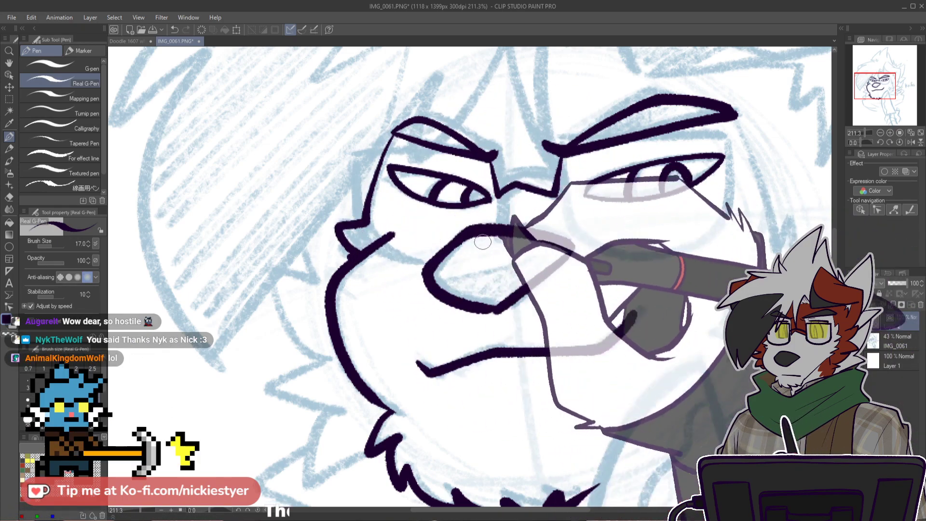
{"action": "left_click_drag", "start_coordinate": [585, 511], "coordinate": [630, 511]}
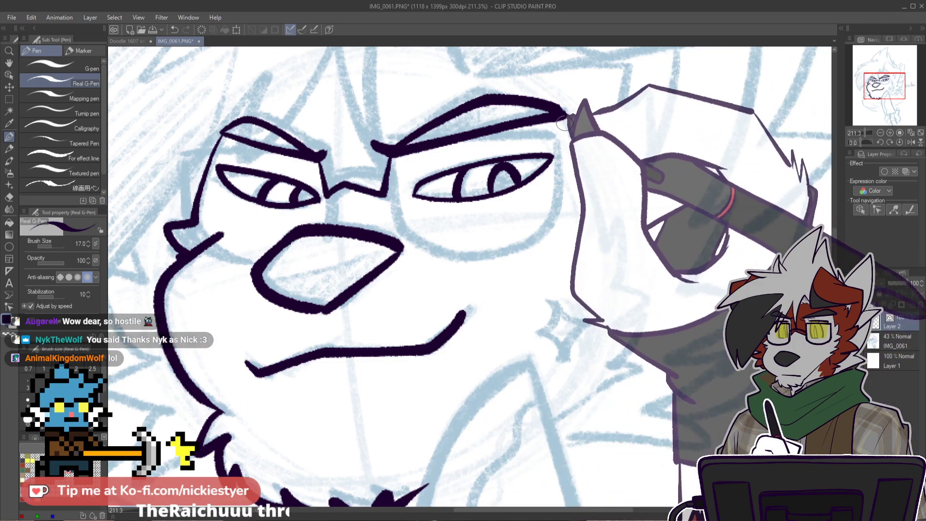
{"action": "mouse_move", "coordinate": [629, 236]}
{"action": "left_mouse_down"}
{"action": "mouse_move", "coordinate": [623, 320]}
{"action": "mouse_move", "coordinate": [635, 337]}
{"action": "left_mouse_up"}
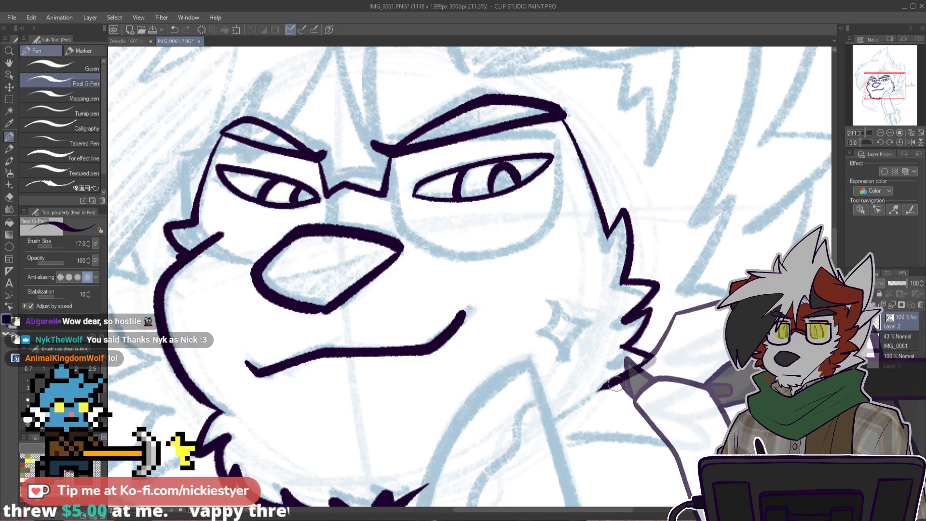
Step: Ink the jawline as a gentle curve from the jagged cheek fur down to the chin tufts, across the knife tip
{"action": "scroll", "coordinate": [680, 331], "scroll_direction": "down", "scroll_amount": 3}
{"action": "mouse_move", "coordinate": [616, 381]}
{"action": "left_mouse_down"}
{"action": "mouse_move", "coordinate": [616, 277]}
{"action": "mouse_move", "coordinate": [457, 341]}
{"action": "left_mouse_up"}
{"action": "scroll", "coordinate": [682, 296], "scroll_direction": "up", "scroll_amount": 3}
{"action": "scroll", "coordinate": [632, 293], "scroll_direction": "down", "scroll_amount": 3}
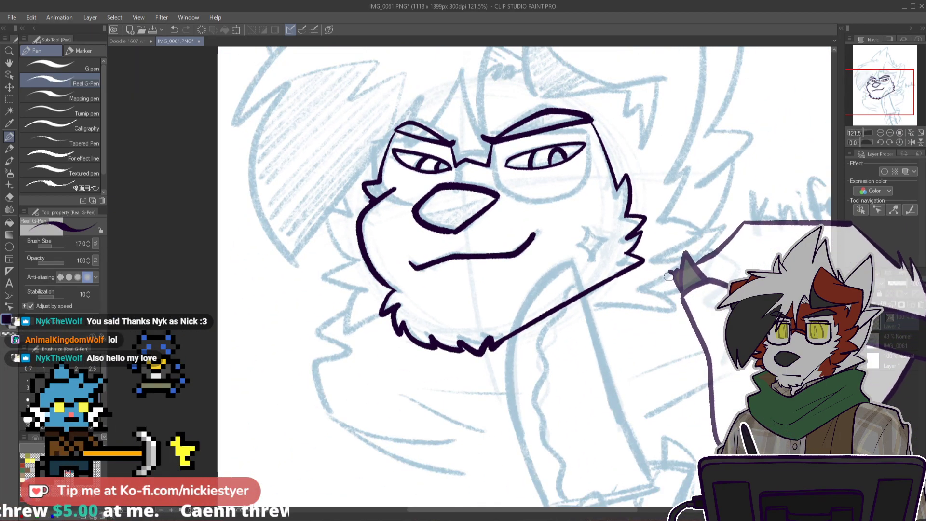
{"action": "scroll", "coordinate": [663, 280], "scroll_direction": "up", "scroll_amount": 4}
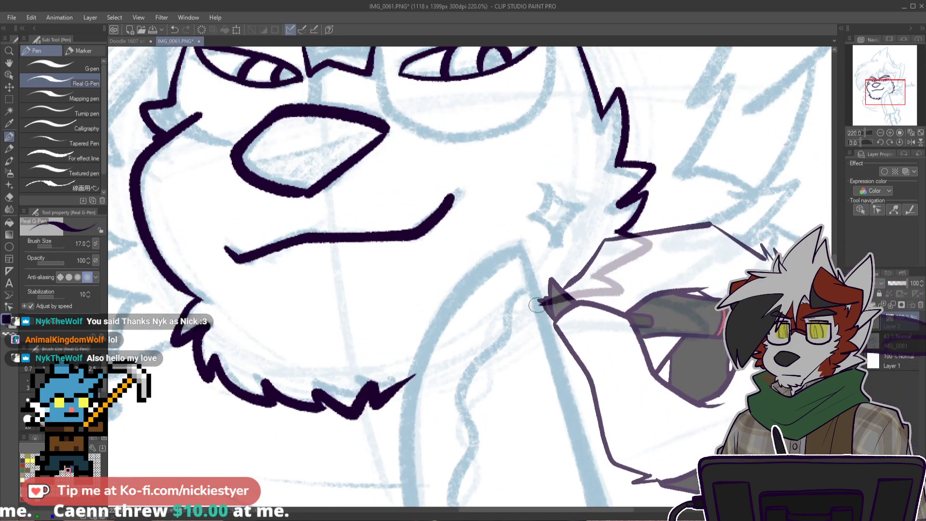
{"action": "left_click_drag", "start_coordinate": [556, 299], "coordinate": [406, 380]}
{"action": "scroll", "coordinate": [596, 320], "scroll_direction": "down", "scroll_amount": 2}
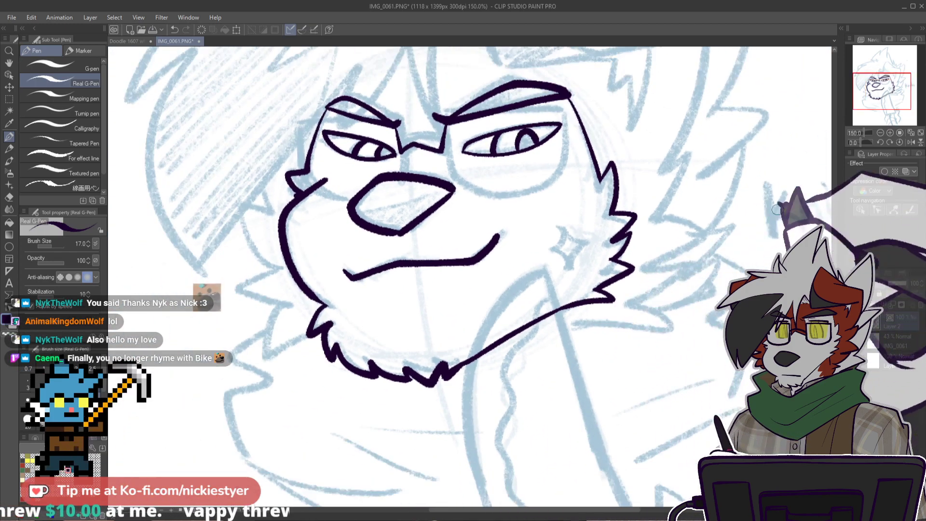
Step: Ink the folded ear above the larger eye with a curved front edge, a sloping upper edge and a notched fold
{"action": "left_click_drag", "start_coordinate": [834, 259], "coordinate": [834, 190]}
{"action": "scroll", "coordinate": [689, 159], "scroll_direction": "down", "scroll_amount": 3}
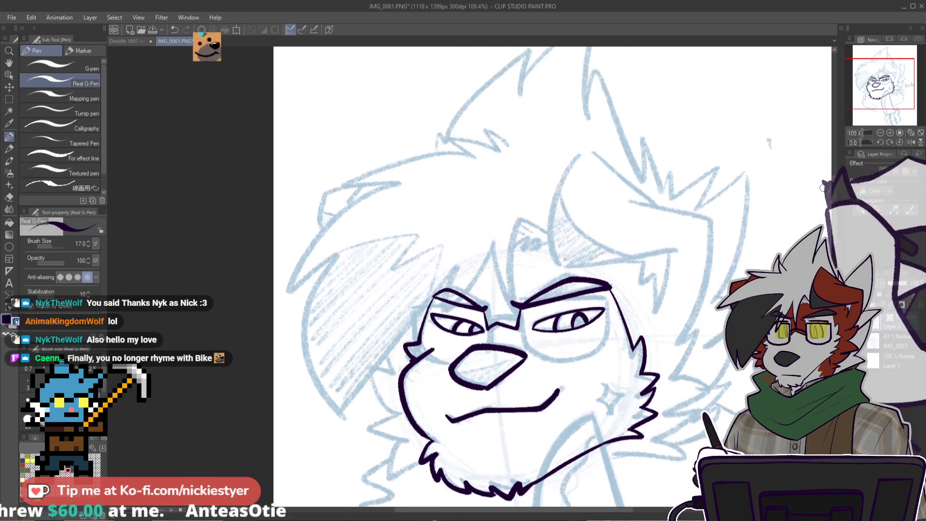
{"action": "scroll", "coordinate": [632, 166], "scroll_direction": "up", "scroll_amount": 7}
{"action": "left_click_drag", "start_coordinate": [536, 103], "coordinate": [486, 256]}
{"action": "key", "text": "ctrl+z"}
{"action": "left_click_drag", "start_coordinate": [538, 102], "coordinate": [473, 323]}
{"action": "key", "text": "ctrl+z"}
{"action": "mouse_move", "coordinate": [539, 103]}
{"action": "left_mouse_down"}
{"action": "mouse_move", "coordinate": [472, 315]}
{"action": "mouse_move", "coordinate": [500, 150]}
{"action": "mouse_move", "coordinate": [483, 319]}
{"action": "mouse_move", "coordinate": [649, 300]}
{"action": "mouse_move", "coordinate": [718, 288]}
{"action": "left_mouse_up"}
{"action": "key", "text": "ctrl+z"}
{"action": "left_click_drag", "start_coordinate": [613, 202], "coordinate": [754, 242]}
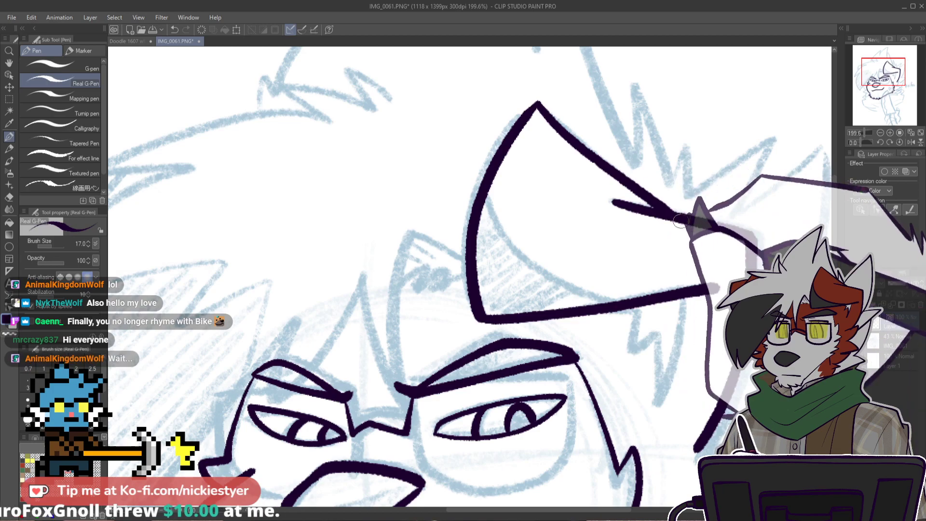
{"action": "left_click_drag", "start_coordinate": [537, 103], "coordinate": [668, 208]}
Step: Ink the curved inner line of the folded ear and the jagged fur tuft hanging beneath it
{"action": "left_click_drag", "start_coordinate": [490, 195], "coordinate": [586, 304]}
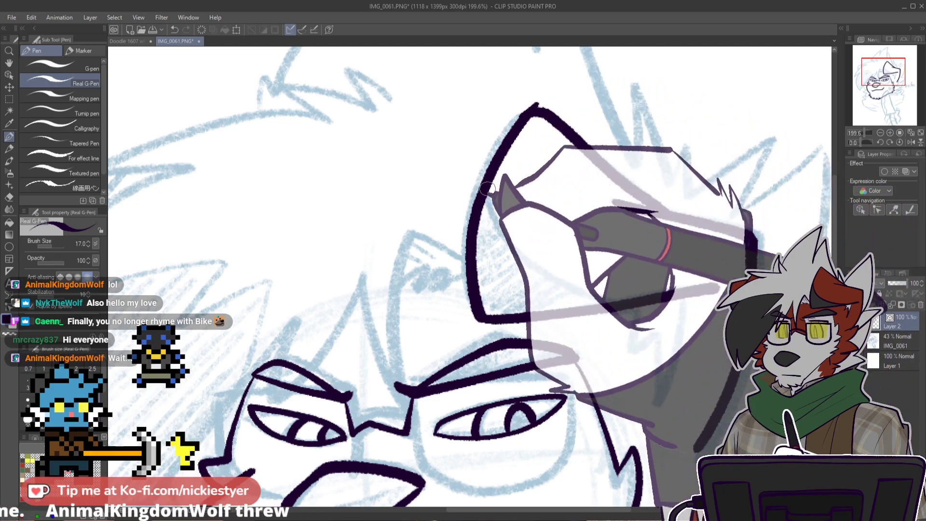
{"action": "key", "text": "ctrl+z"}
{"action": "mouse_move", "coordinate": [488, 194]}
{"action": "left_mouse_down"}
{"action": "mouse_move", "coordinate": [521, 248]}
{"action": "mouse_move", "coordinate": [637, 299]}
{"action": "mouse_move", "coordinate": [654, 395]}
{"action": "left_mouse_up"}
{"action": "mouse_move", "coordinate": [622, 312]}
{"action": "left_mouse_down"}
{"action": "mouse_move", "coordinate": [644, 315]}
{"action": "mouse_move", "coordinate": [657, 339]}
{"action": "mouse_move", "coordinate": [661, 377]}
{"action": "left_mouse_up"}
{"action": "key", "text": "ctrl+z"}
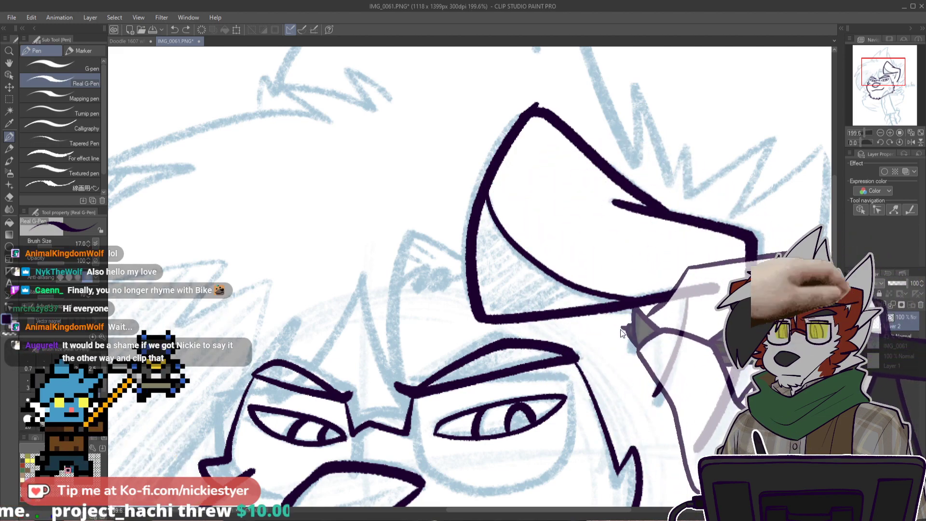
{"action": "left_click_drag", "start_coordinate": [648, 319], "coordinate": [666, 374]}
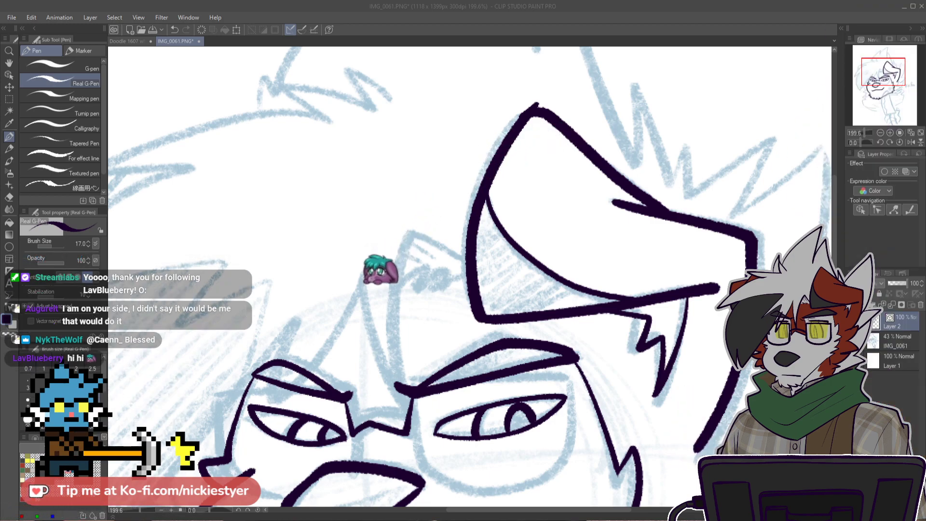
Step: Clean up the overshooting line ends at the folded ear's tip with the Vector eraser
{"action": "key", "text": "ctrl+z"}
{"action": "key", "text": "e"}
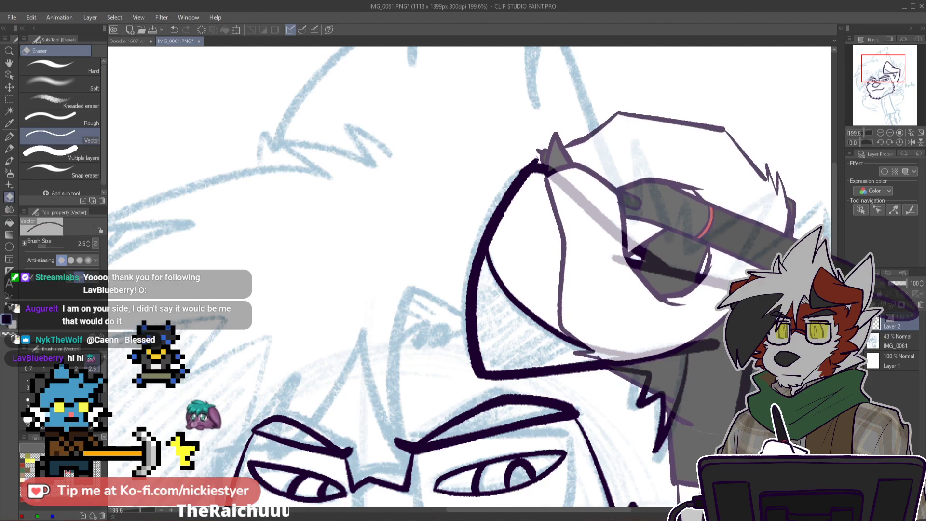
{"action": "key", "text": "ctrl+alt+0"}
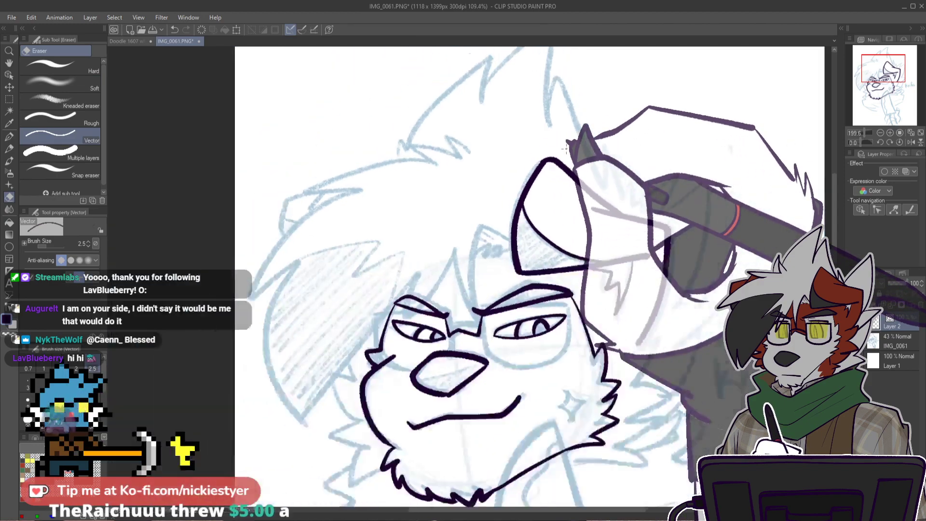
{"action": "scroll", "coordinate": [725, 234], "scroll_direction": "up", "scroll_amount": 3}
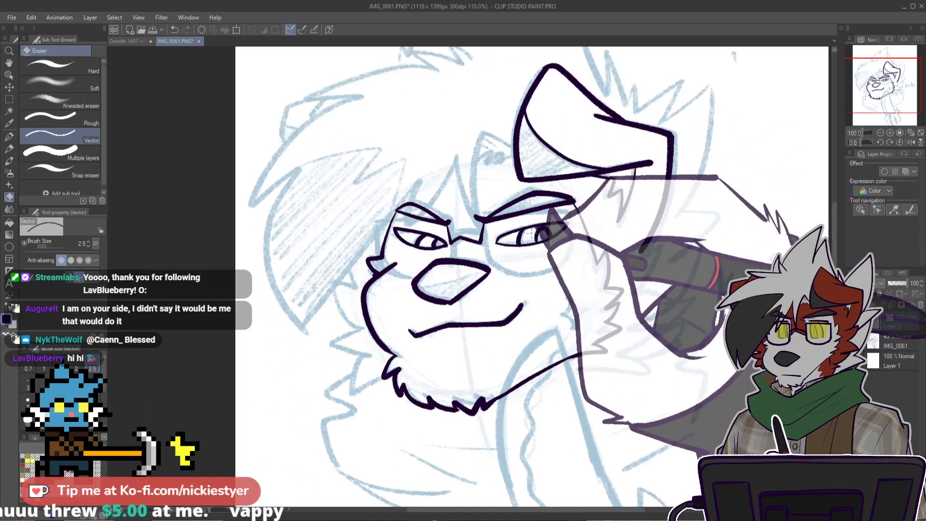
Step: Ink the jagged outer cheek fur below the folded ear, from the end of the head's outer line down to the jaw
{"action": "key", "text": "p"}
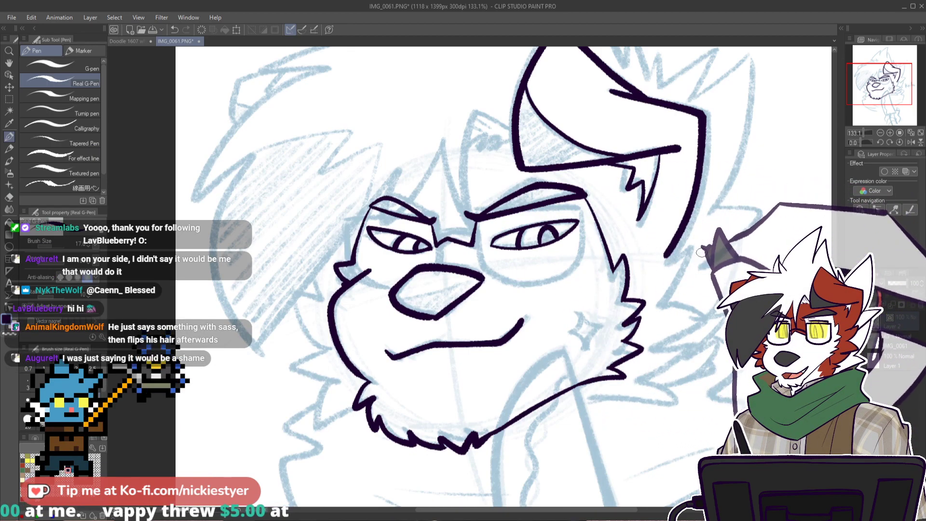
{"action": "mouse_move", "coordinate": [667, 255]}
{"action": "left_mouse_down"}
{"action": "mouse_move", "coordinate": [695, 269]}
{"action": "mouse_move", "coordinate": [681, 282]}
{"action": "mouse_move", "coordinate": [671, 254]}
{"action": "mouse_move", "coordinate": [663, 307]}
{"action": "left_mouse_up"}
{"action": "key", "text": "ctrl+z"}
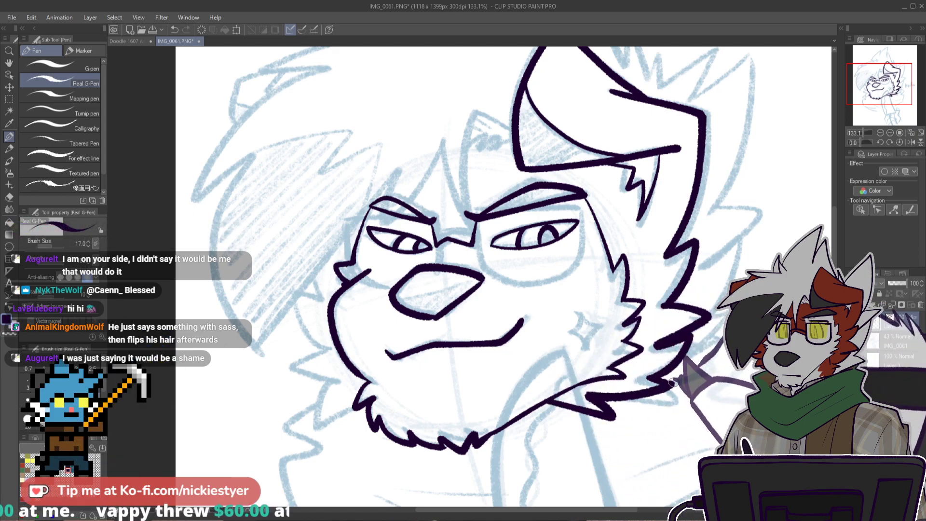
{"action": "scroll", "coordinate": [677, 379], "scroll_direction": "down", "scroll_amount": 4}
{"action": "scroll", "coordinate": [690, 361], "scroll_direction": "up", "scroll_amount": 5}
{"action": "key", "text": "ctrl+z"}
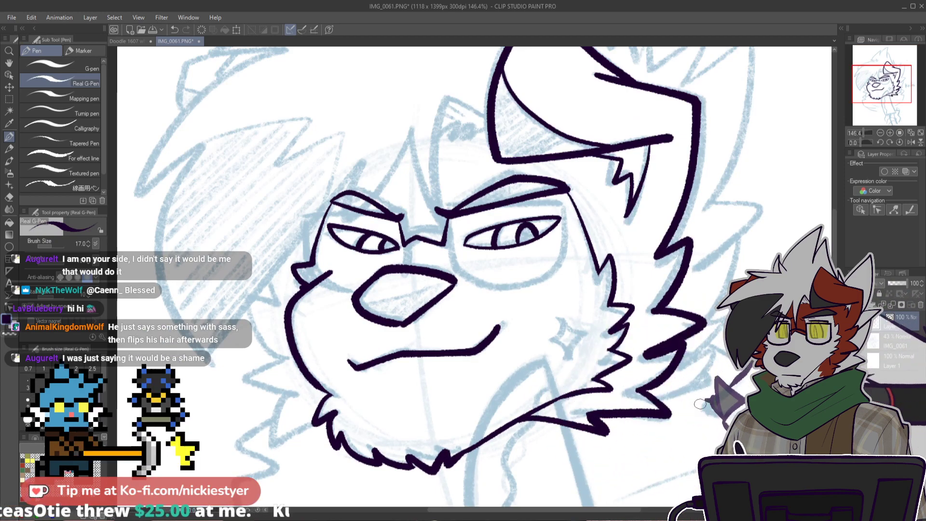
{"action": "scroll", "coordinate": [694, 381], "scroll_direction": "down", "scroll_amount": 4}
Step: Ink the inner fringe with pointed strands between the brows, a jagged tuft beside the folded ear and a long straight edge over the smaller eye
{"action": "scroll", "coordinate": [560, 243], "scroll_direction": "up", "scroll_amount": 8}
{"action": "mouse_move", "coordinate": [550, 156]}
{"action": "left_mouse_down"}
{"action": "mouse_move", "coordinate": [490, 132]}
{"action": "mouse_move", "coordinate": [486, 316]}
{"action": "left_mouse_up"}
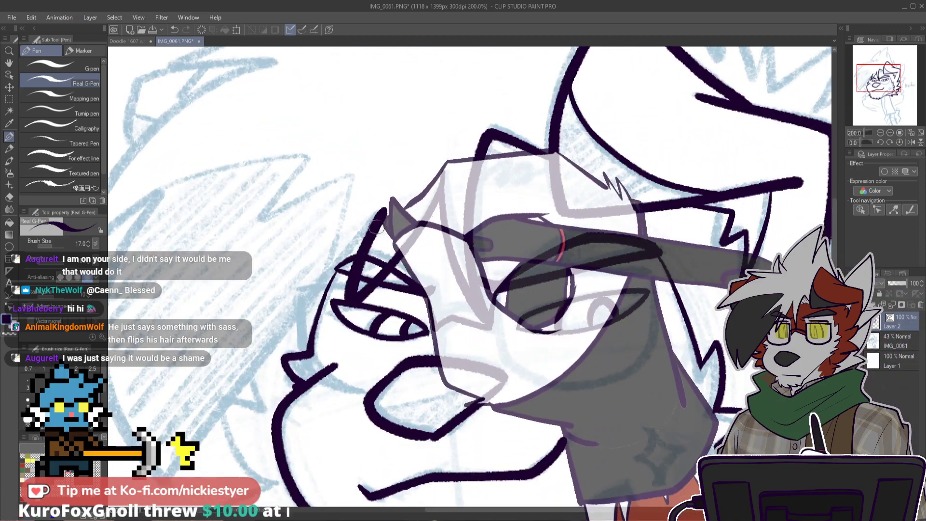
{"action": "scroll", "coordinate": [380, 220], "scroll_direction": "down", "scroll_amount": 3}
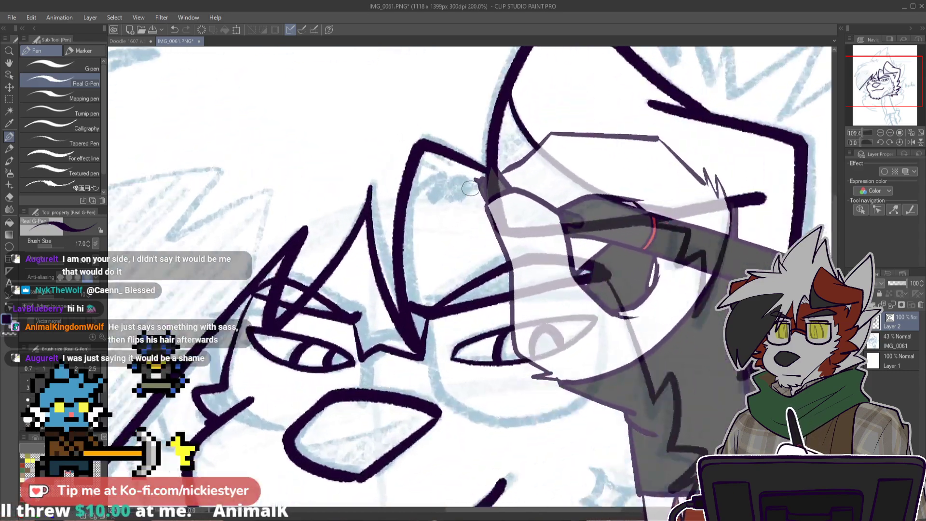
{"action": "scroll", "coordinate": [470, 188], "scroll_direction": "up", "scroll_amount": 2}
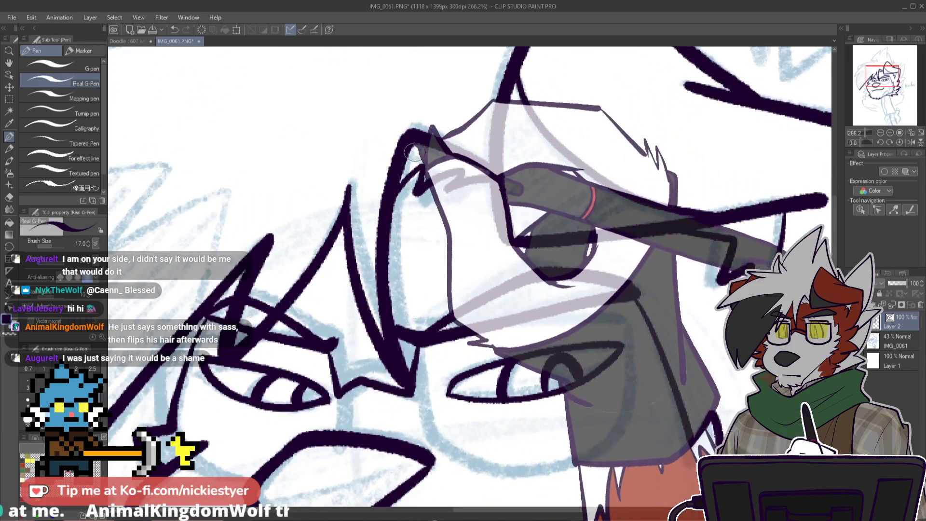
{"action": "scroll", "coordinate": [494, 229], "scroll_direction": "down", "scroll_amount": 3}
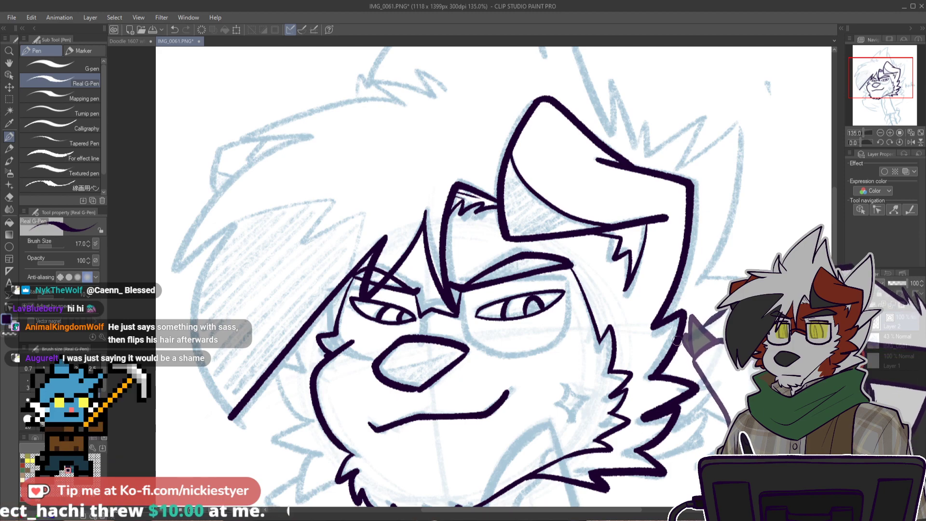
{"action": "scroll", "coordinate": [492, 275], "scroll_direction": "down", "scroll_amount": 2}
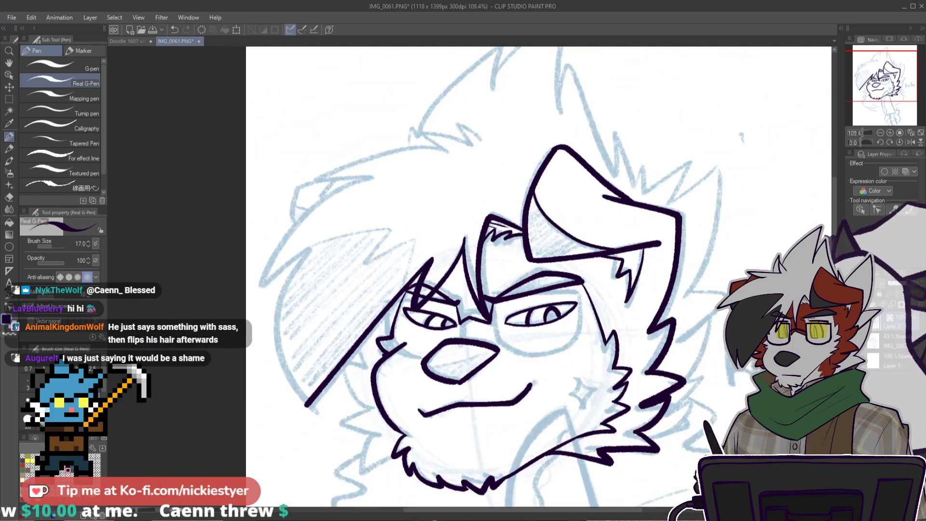
Step: Ink the jagged cheek fur on the muzzle side, from the fringe's straight edge down to the chin tufts
{"action": "scroll", "coordinate": [344, 281], "scroll_direction": "up", "scroll_amount": 4}
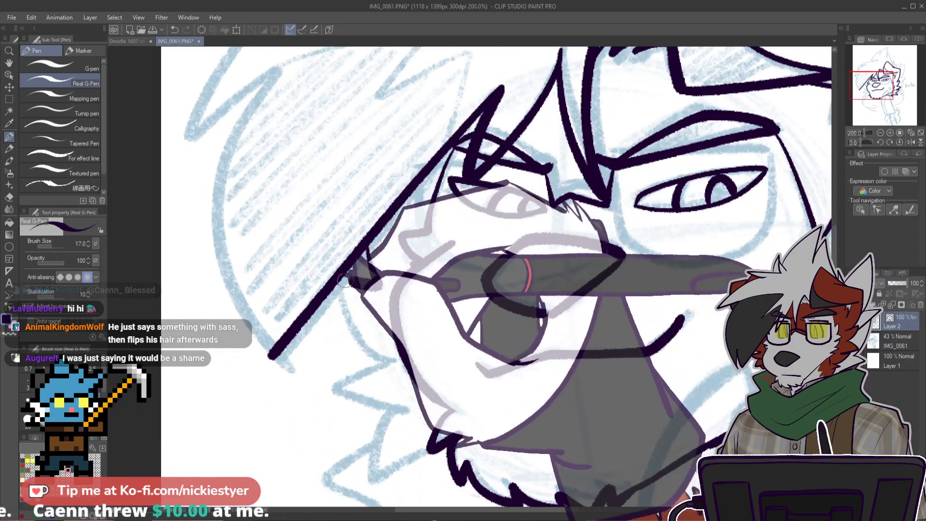
{"action": "mouse_move", "coordinate": [345, 281]}
{"action": "left_mouse_down"}
{"action": "mouse_move", "coordinate": [387, 357]}
{"action": "mouse_move", "coordinate": [337, 380]}
{"action": "mouse_move", "coordinate": [377, 458]}
{"action": "mouse_move", "coordinate": [446, 452]}
{"action": "left_mouse_up"}
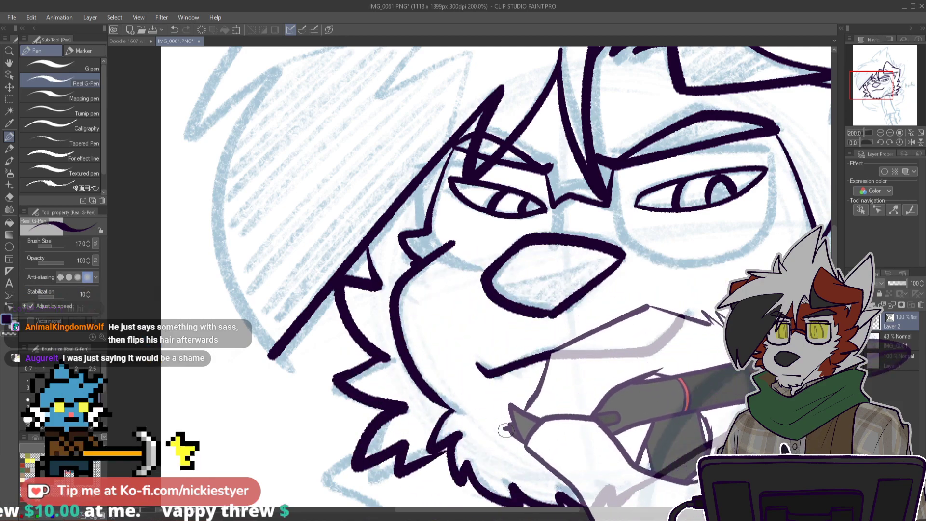
{"action": "scroll", "coordinate": [558, 428], "scroll_direction": "down", "scroll_amount": 2}
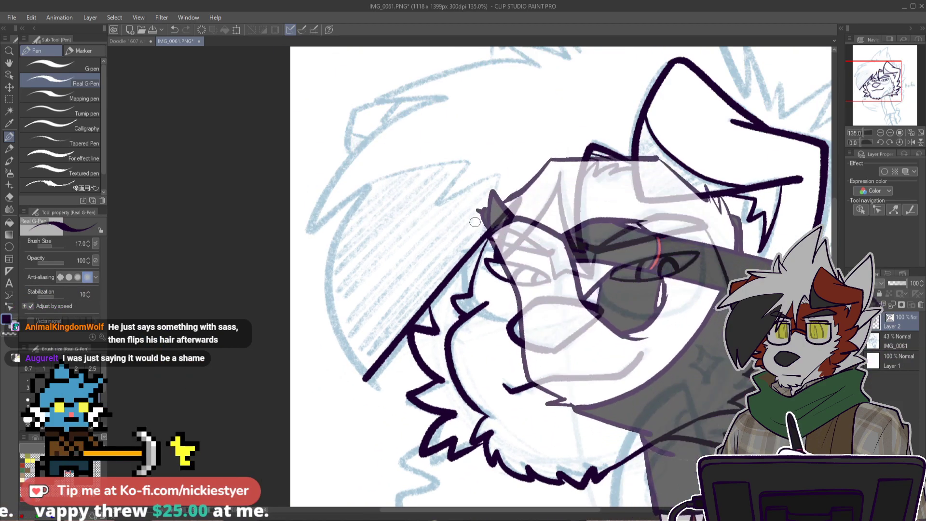
Step: Ink the hair's outer outline from the zigzag tuft on the crown to the side point, including the shaded fringe lock with its spiky ends
{"action": "scroll", "coordinate": [693, 205], "scroll_direction": "up", "scroll_amount": 1}
{"action": "scroll", "coordinate": [694, 205], "scroll_direction": "up", "scroll_amount": 1}
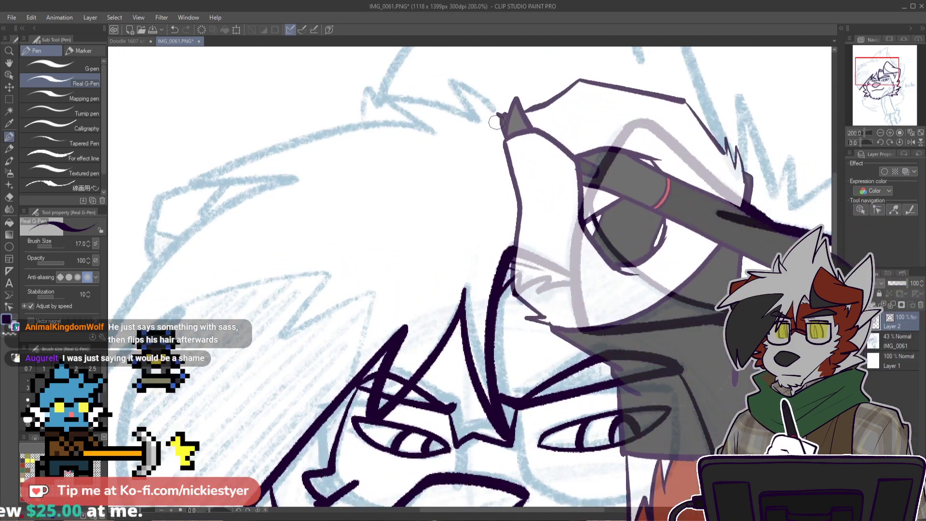
{"action": "scroll", "coordinate": [410, 171], "scroll_direction": "down", "scroll_amount": 2}
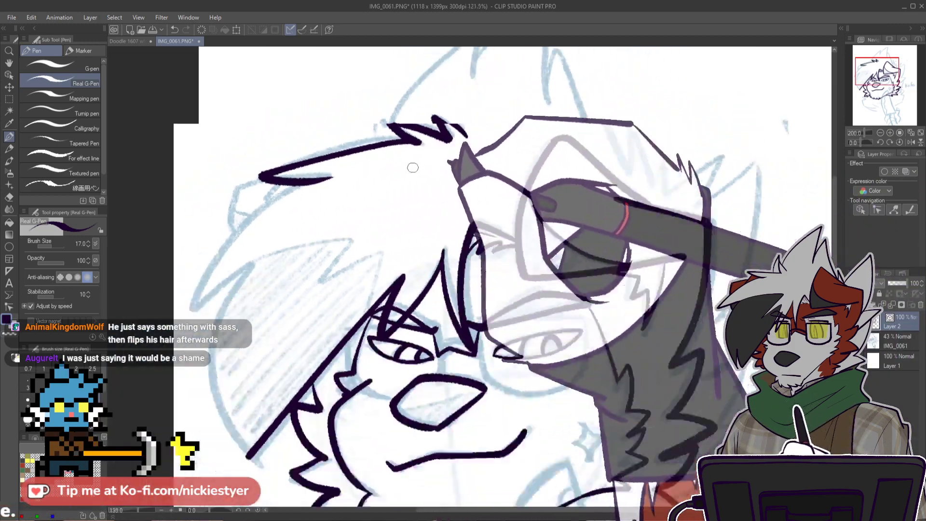
{"action": "left_click_drag", "start_coordinate": [835, 222], "coordinate": [835, 243]}
{"action": "scroll", "coordinate": [427, 210], "scroll_direction": "up", "scroll_amount": 2}
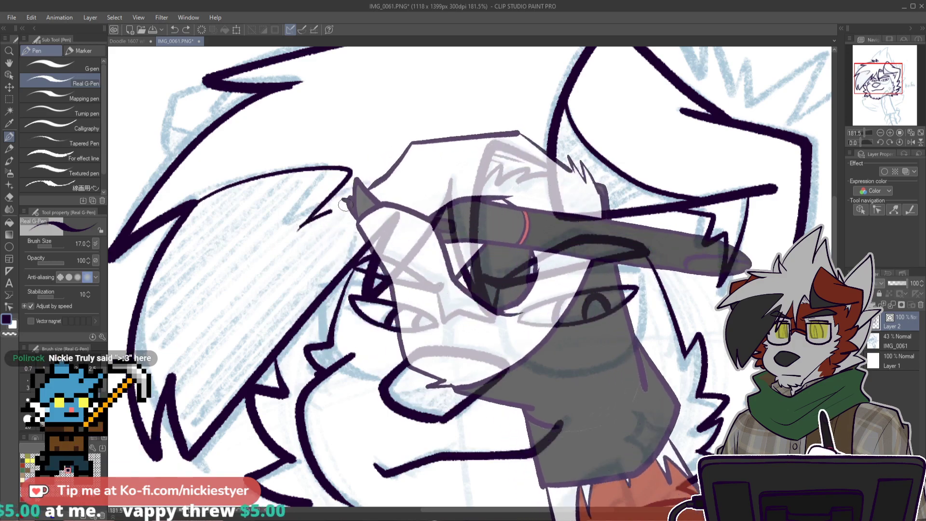
{"action": "scroll", "coordinate": [433, 280], "scroll_direction": "down", "scroll_amount": 5}
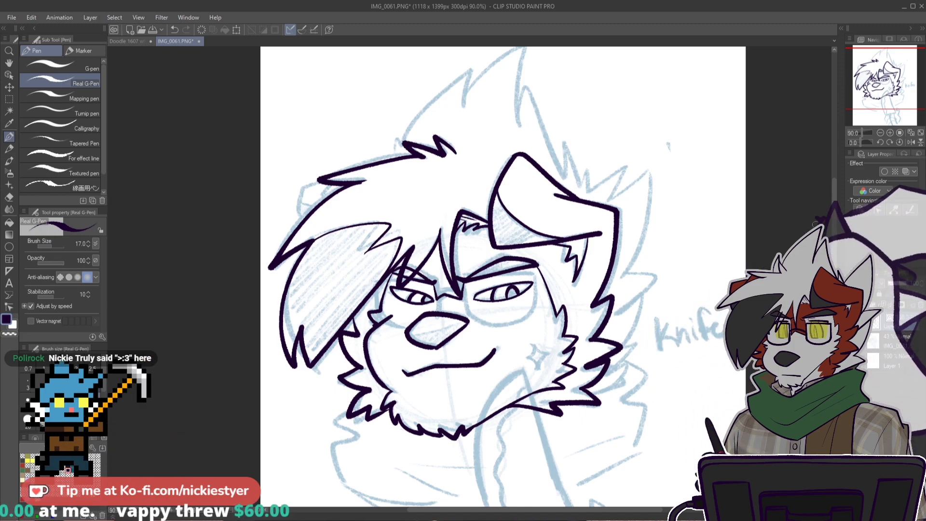
Step: Draw a small ">:3" emoticon in the empty space beside the head, above the word "Knife"
{"action": "mouse_move", "coordinate": [669, 211]}
{"action": "left_mouse_down"}
{"action": "mouse_move", "coordinate": [673, 226]}
{"action": "mouse_move", "coordinate": [691, 222]}
{"action": "left_mouse_up"}
{"action": "left_click", "coordinate": [684, 214]}
{"action": "left_click", "coordinate": [684, 223]}
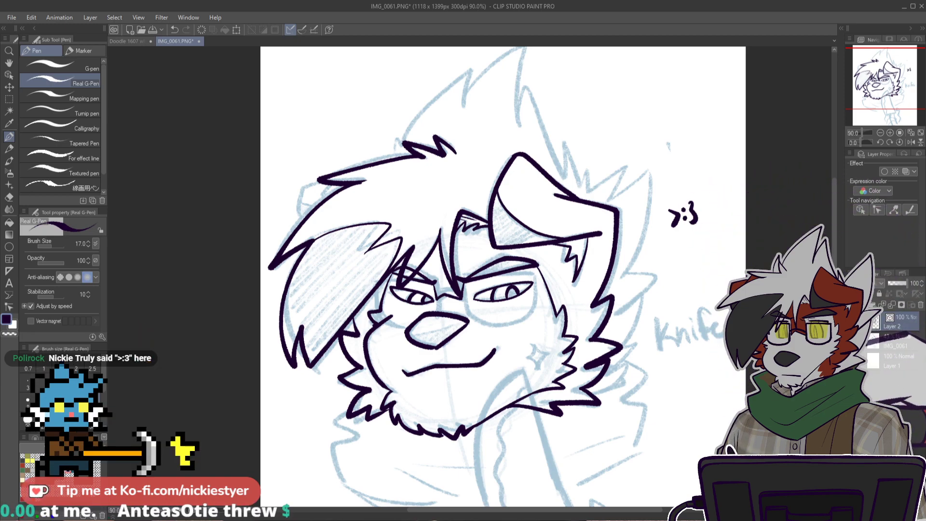
{"action": "scroll", "coordinate": [712, 264], "scroll_direction": "down", "scroll_amount": 1}
{"action": "key", "text": "ctrl+z"}
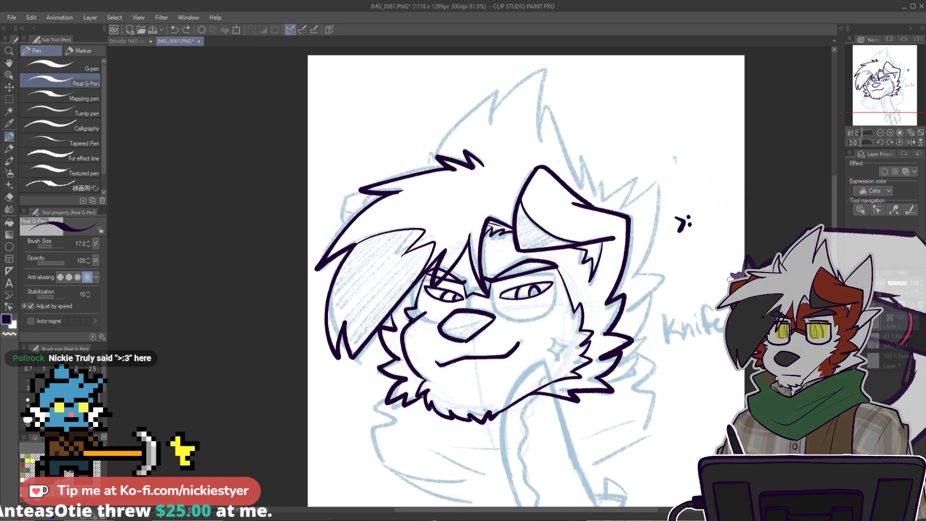
{"action": "scroll", "coordinate": [713, 264], "scroll_direction": "up", "scroll_amount": 4}
{"action": "left_click_drag", "start_coordinate": [659, 163], "coordinate": [661, 197]}
{"action": "key", "text": "ctrl+z"}
{"action": "left_click_drag", "start_coordinate": [661, 163], "coordinate": [657, 194]}
{"action": "scroll", "coordinate": [750, 354], "scroll_direction": "down", "scroll_amount": 3}
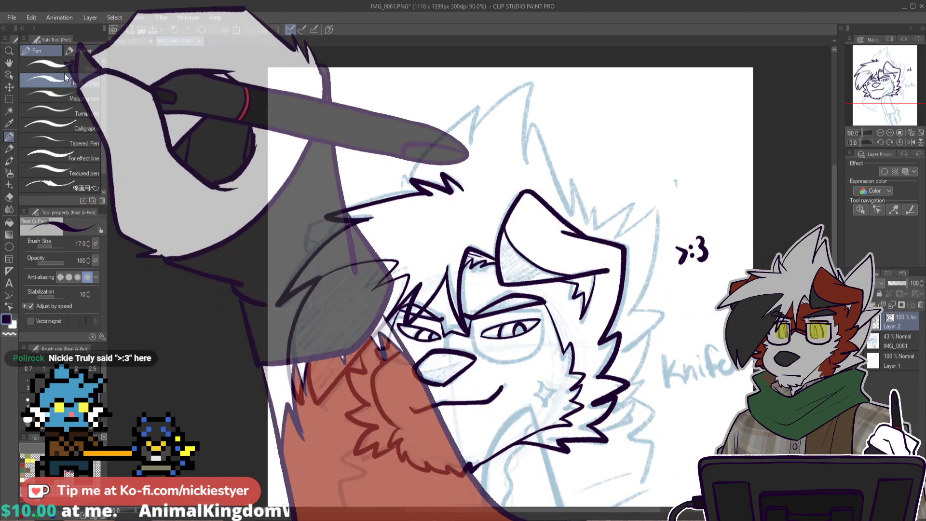
Step: Try to rotate and enlarge the ">:3" emoticon over the character's face, and remove it from the canvas
{"action": "left_click", "coordinate": [9, 99]}
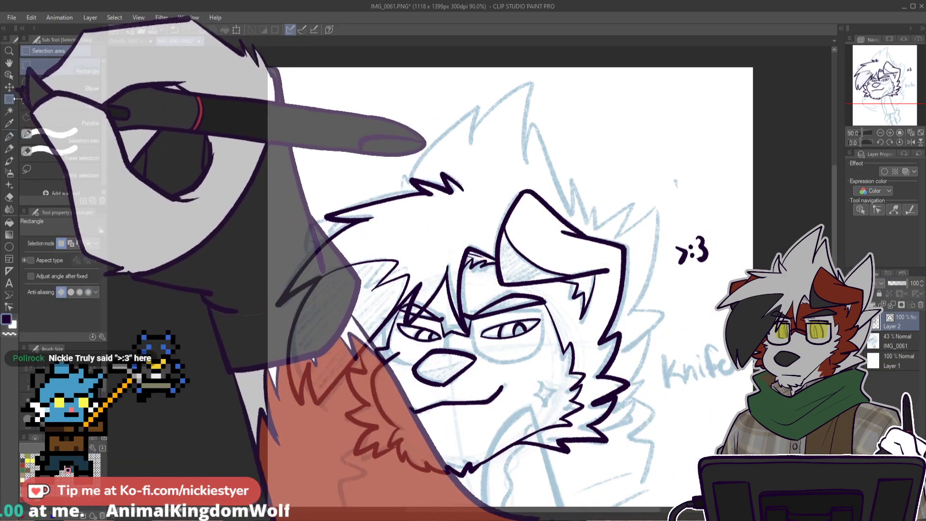
{"action": "left_click_drag", "start_coordinate": [670, 222], "coordinate": [728, 279]}
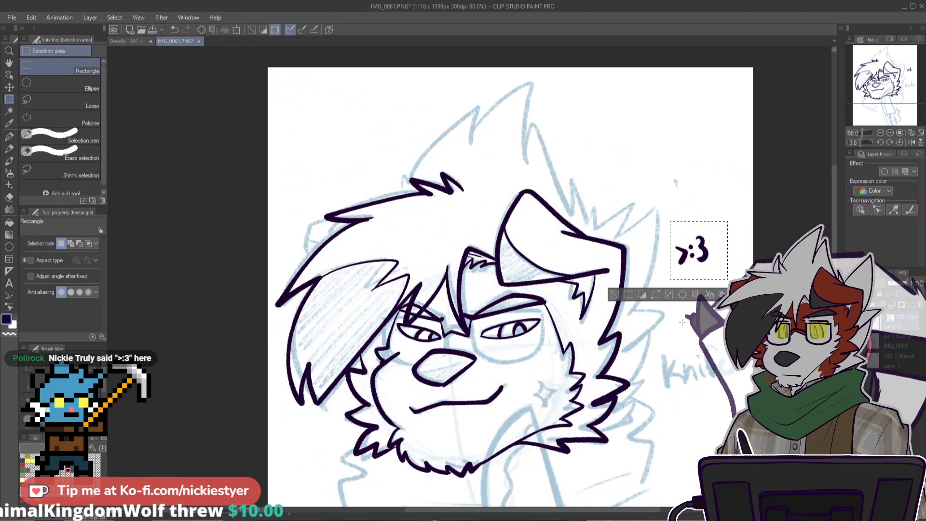
{"action": "key", "text": "ctrl+t"}
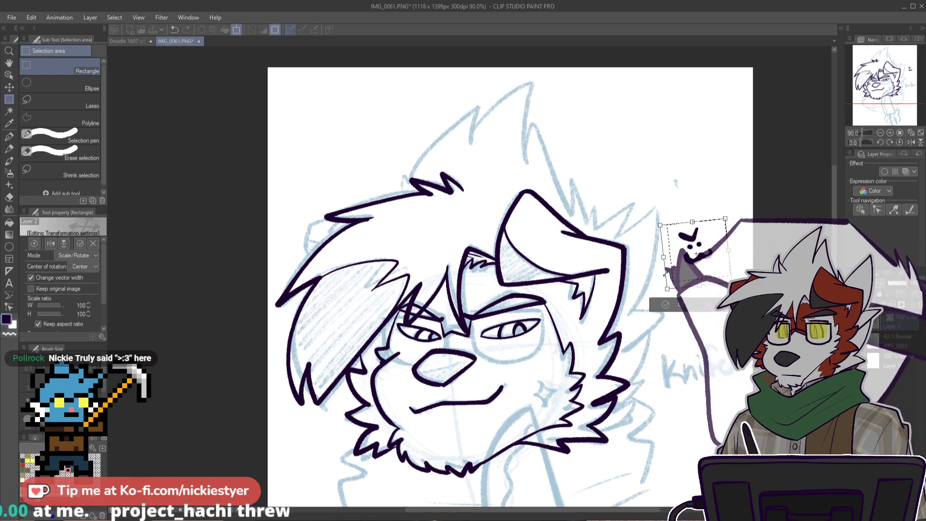
{"action": "left_click_drag", "start_coordinate": [685, 279], "coordinate": [438, 409]}
{"action": "left_click_drag", "start_coordinate": [480, 358], "coordinate": [569, 283]}
{"action": "left_click_drag", "start_coordinate": [540, 324], "coordinate": [634, 225]}
{"action": "left_click_drag", "start_coordinate": [523, 341], "coordinate": [530, 324]}
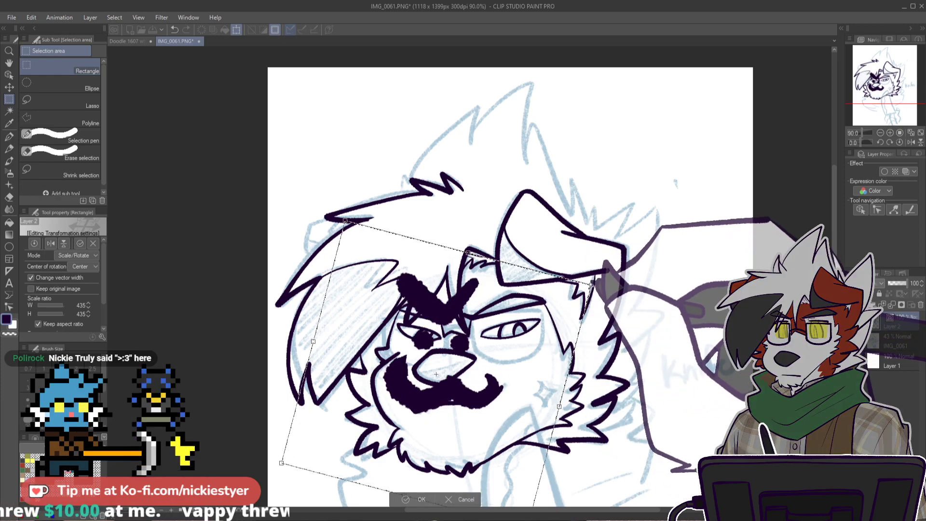
{"action": "left_click_drag", "start_coordinate": [592, 285], "coordinate": [522, 325]}
{"action": "mouse_move", "coordinate": [491, 353]}
{"action": "left_mouse_down"}
{"action": "mouse_move", "coordinate": [536, 328]}
{"action": "mouse_move", "coordinate": [528, 335]}
{"action": "left_mouse_up"}
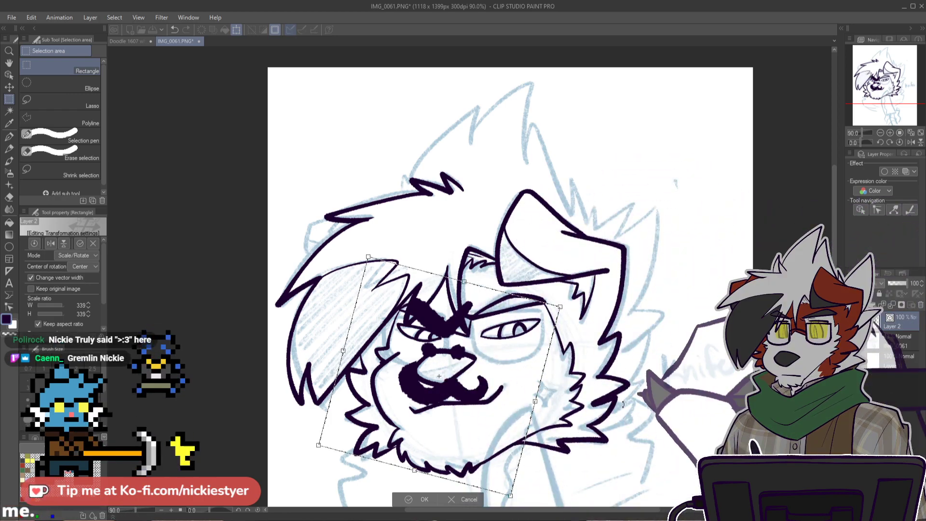
{"action": "scroll", "coordinate": [470, 424], "scroll_direction": "down", "scroll_amount": 3}
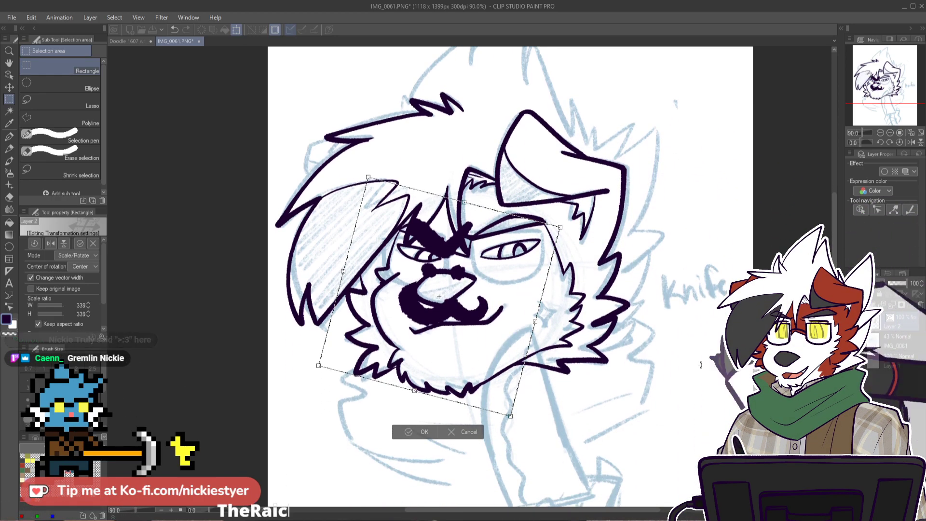
{"action": "left_click", "coordinate": [470, 431]}
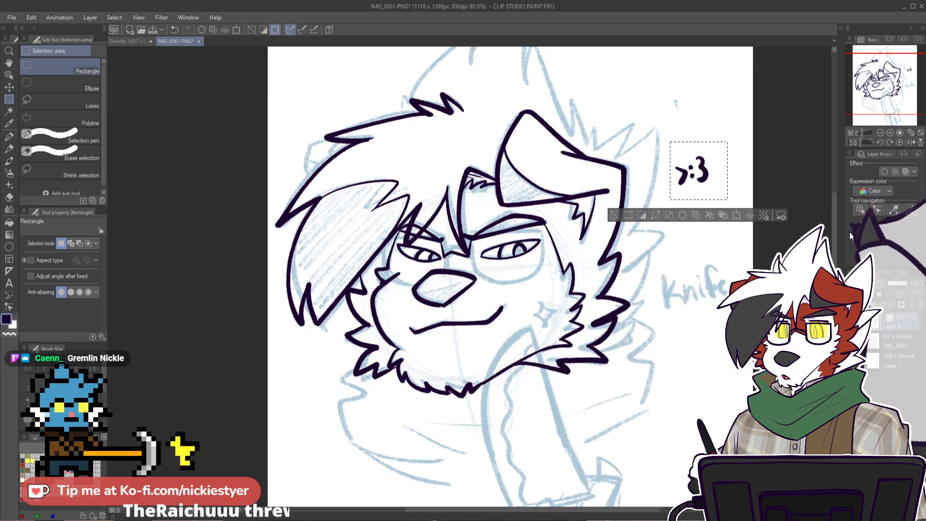
{"action": "left_click", "coordinate": [614, 215]}
{"action": "key", "text": "ctrl+z"}
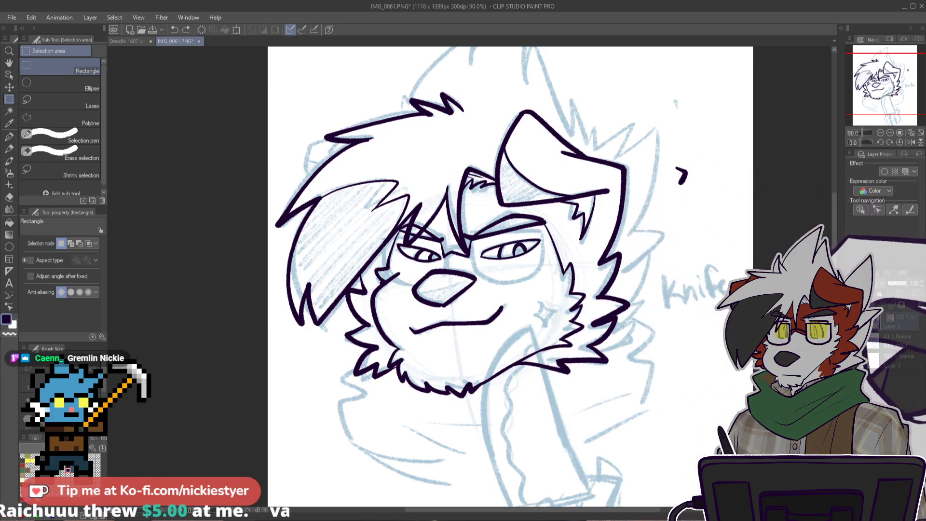
Step: Ink the curved back strand on the hair's outer side, between the upper spike and the side point
{"action": "key", "text": "p"}
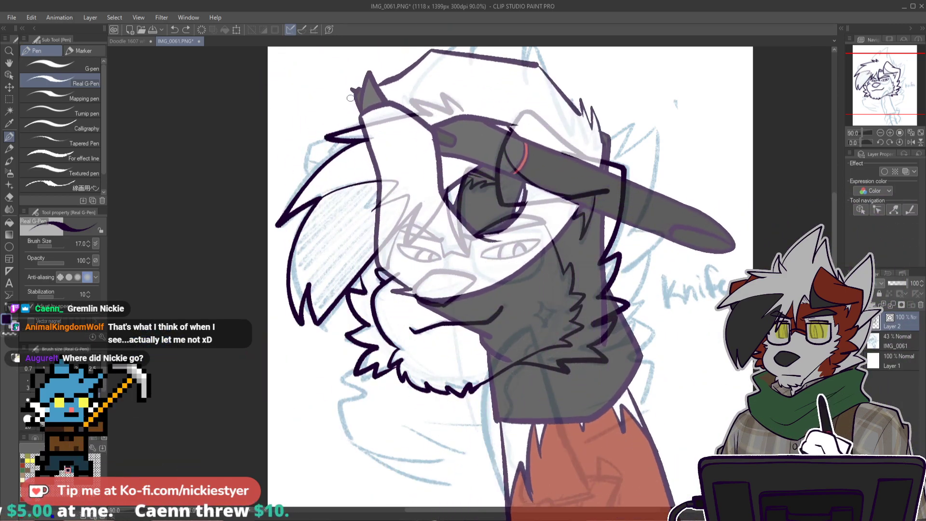
{"action": "scroll", "coordinate": [345, 118], "scroll_direction": "up", "scroll_amount": 8}
{"action": "mouse_move", "coordinate": [334, 167]}
{"action": "left_mouse_down"}
{"action": "mouse_move", "coordinate": [348, 150]}
{"action": "mouse_move", "coordinate": [249, 187]}
{"action": "mouse_move", "coordinate": [249, 259]}
{"action": "left_mouse_up"}
{"action": "key", "text": "ctrl+z"}
{"action": "mouse_move", "coordinate": [335, 167]}
{"action": "left_mouse_down"}
{"action": "mouse_move", "coordinate": [258, 178]}
{"action": "mouse_move", "coordinate": [245, 274]}
{"action": "left_mouse_up"}
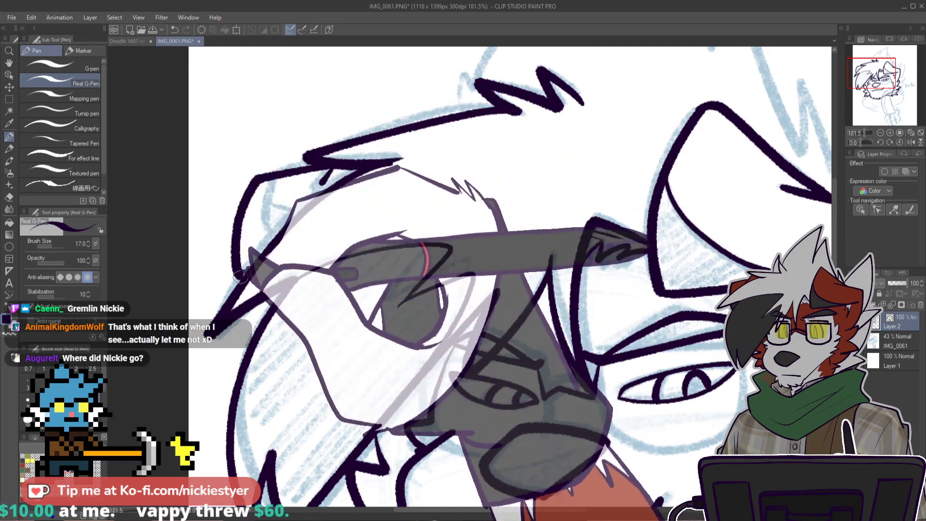
{"action": "key", "text": "ctrl+z"}
{"action": "key", "text": "ctrl+y"}
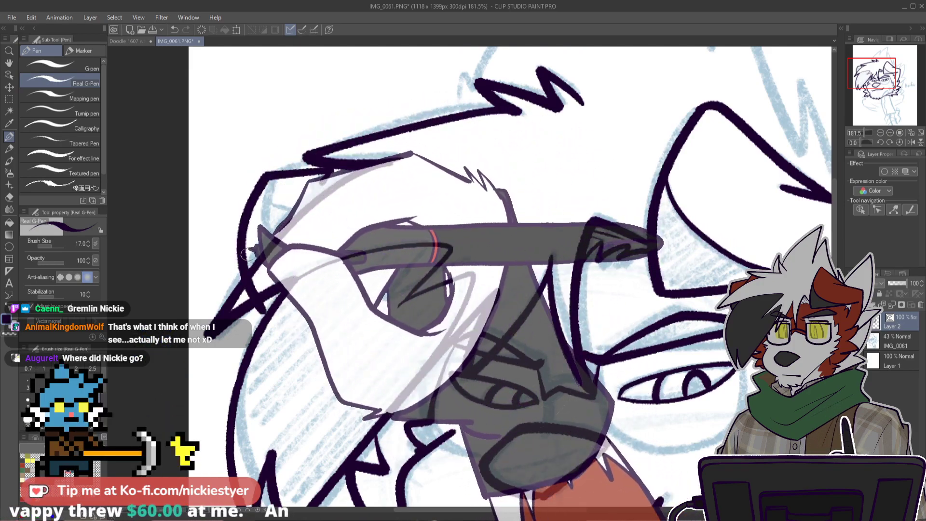
Step: Erase the overshooting line ends between the long fringe and the far ear, and ink short strokes joining the hair strands
{"action": "key", "text": "e"}
{"action": "scroll", "coordinate": [656, 258], "scroll_direction": "down", "scroll_amount": 2}
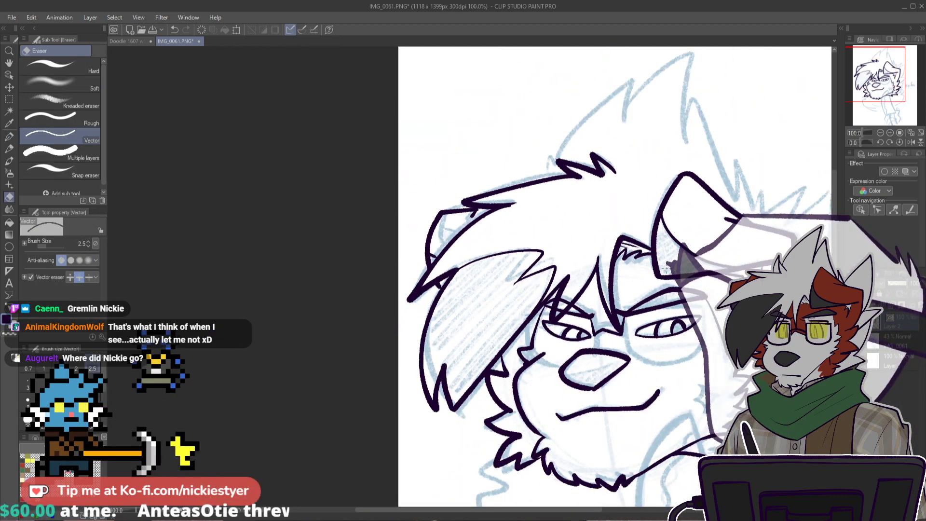
{"action": "scroll", "coordinate": [666, 269], "scroll_direction": "up", "scroll_amount": 5}
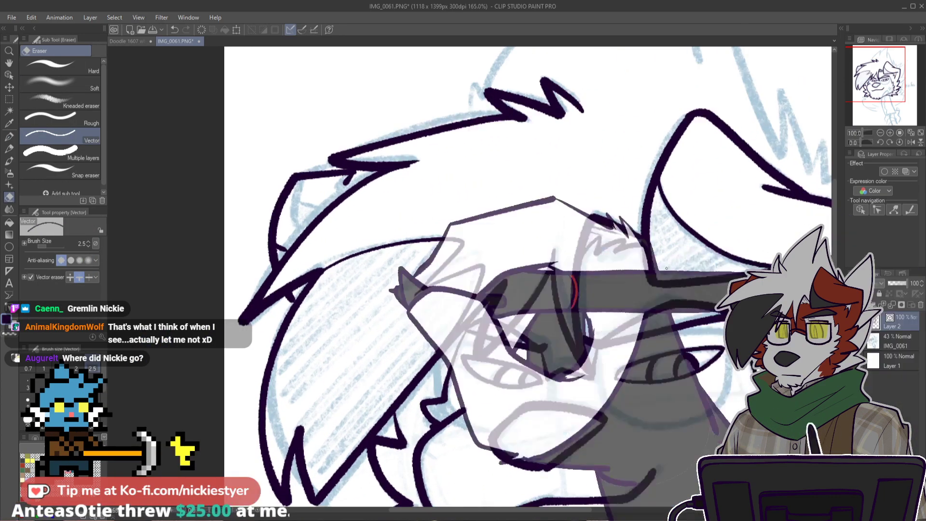
{"action": "key", "text": "p"}
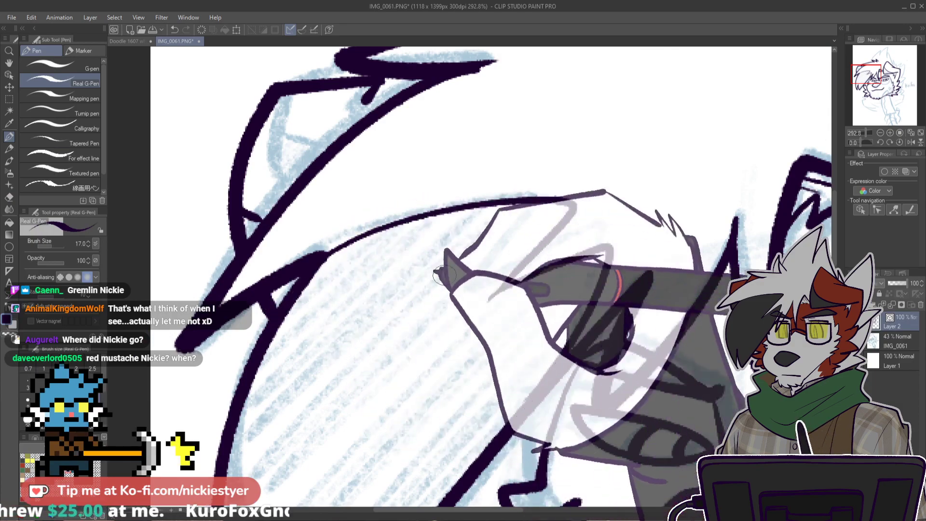
{"action": "scroll", "coordinate": [611, 293], "scroll_direction": "down", "scroll_amount": 4}
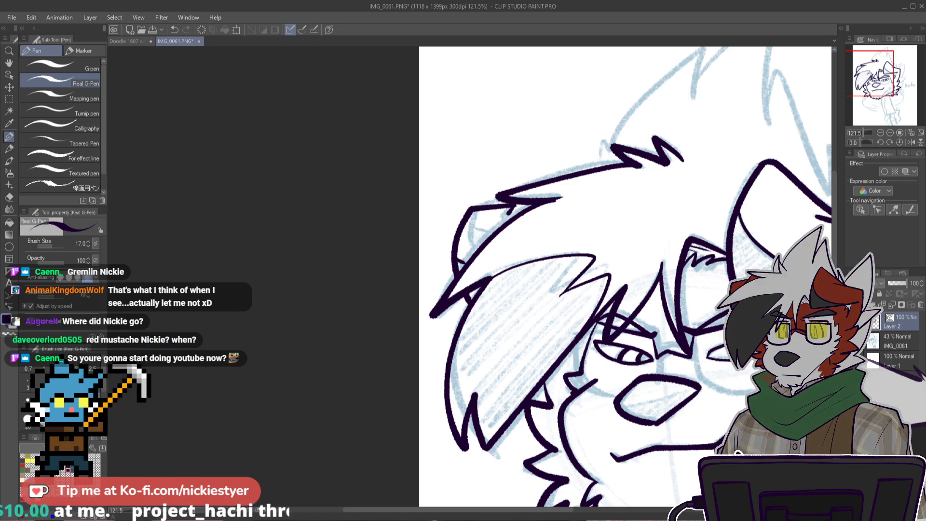
Step: Refine the far ear's line where it meets the pointed upper fringe, using the vector eraser on the stray line ends
{"action": "scroll", "coordinate": [514, 176], "scroll_direction": "up", "scroll_amount": 2}
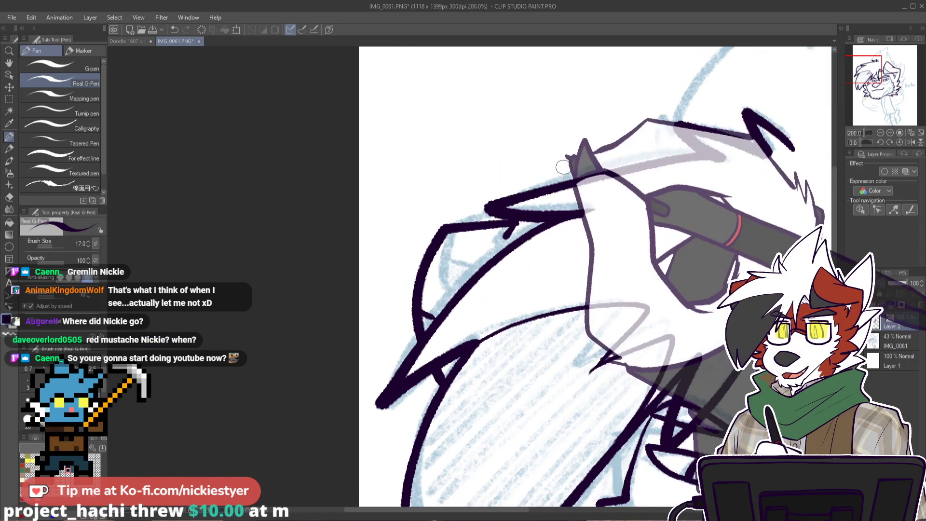
{"action": "scroll", "coordinate": [563, 166], "scroll_direction": "up", "scroll_amount": 3}
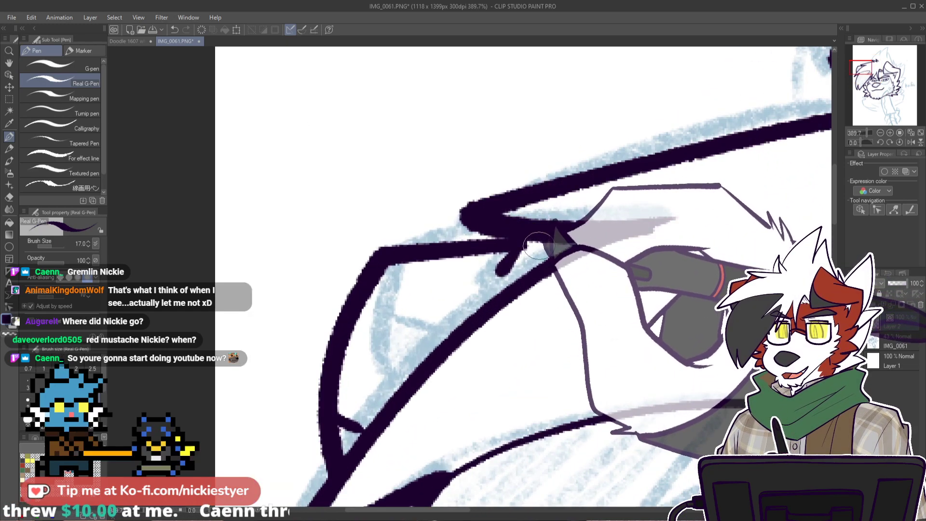
{"action": "key", "text": "e"}
{"action": "scroll", "coordinate": [530, 247], "scroll_direction": "down", "scroll_amount": 3}
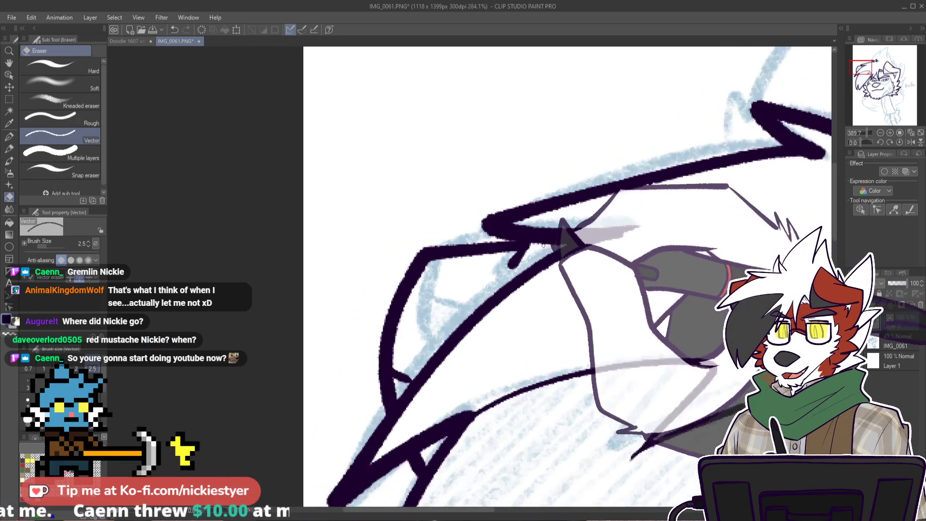
Step: Ink the tall spiky hair tuft above the head with the Real G-Pen, following the blue sketch
{"action": "left_click_drag", "start_coordinate": [518, 510], "coordinate": [598, 510]}
{"action": "scroll", "coordinate": [620, 225], "scroll_direction": "up", "scroll_amount": 3}
{"action": "key", "text": "p"}
{"action": "mouse_move", "coordinate": [372, 251]}
{"action": "left_mouse_down"}
{"action": "mouse_move", "coordinate": [414, 183]}
{"action": "mouse_move", "coordinate": [569, 106]}
{"action": "mouse_move", "coordinate": [658, 214]}
{"action": "mouse_move", "coordinate": [665, 154]}
{"action": "mouse_move", "coordinate": [723, 292]}
{"action": "mouse_move", "coordinate": [736, 253]}
{"action": "mouse_move", "coordinate": [775, 319]}
{"action": "left_mouse_up"}
{"action": "scroll", "coordinate": [773, 417], "scroll_direction": "down", "scroll_amount": 3}
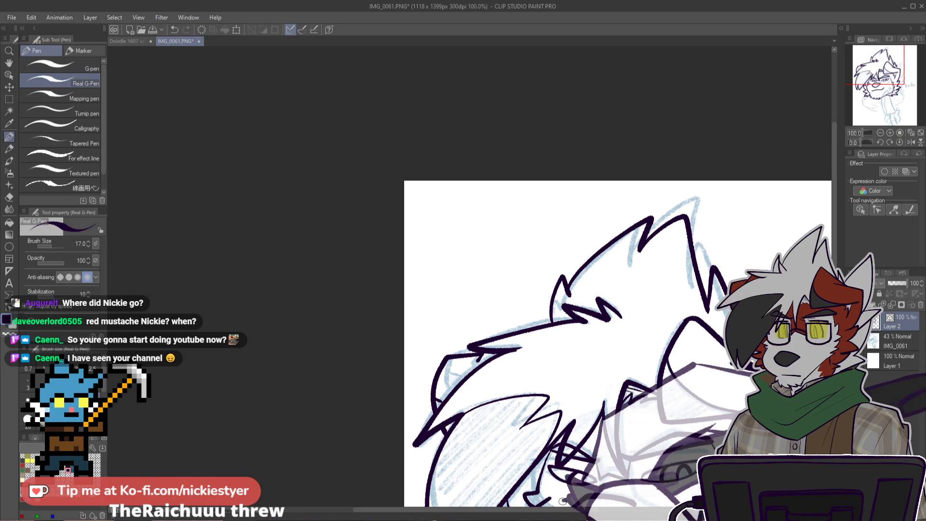
Step: Ink the pointed upright ear behind the folded ear and the spiky fur tufts running down behind the cheek
{"action": "left_click_drag", "start_coordinate": [563, 510], "coordinate": [622, 516]}
{"action": "left_click_drag", "start_coordinate": [834, 219], "coordinate": [835, 269]}
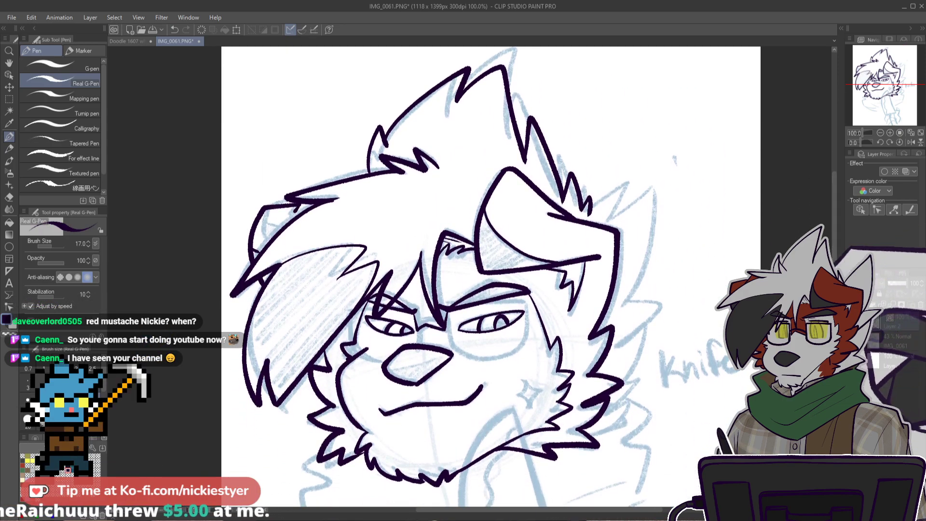
{"action": "scroll", "coordinate": [697, 281], "scroll_direction": "up", "scroll_amount": 3}
{"action": "mouse_move", "coordinate": [577, 202]}
{"action": "left_mouse_down"}
{"action": "mouse_move", "coordinate": [569, 181]}
{"action": "mouse_move", "coordinate": [615, 319]}
{"action": "mouse_move", "coordinate": [587, 323]}
{"action": "mouse_move", "coordinate": [609, 381]}
{"action": "mouse_move", "coordinate": [596, 393]}
{"action": "mouse_move", "coordinate": [644, 378]}
{"action": "mouse_move", "coordinate": [585, 454]}
{"action": "left_mouse_up"}
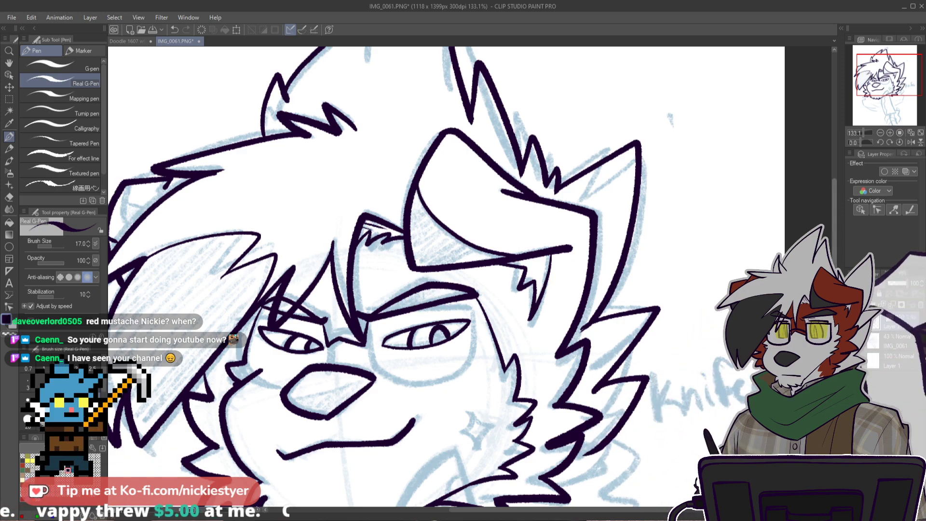
{"action": "left_click_drag", "start_coordinate": [835, 289], "coordinate": [835, 318]}
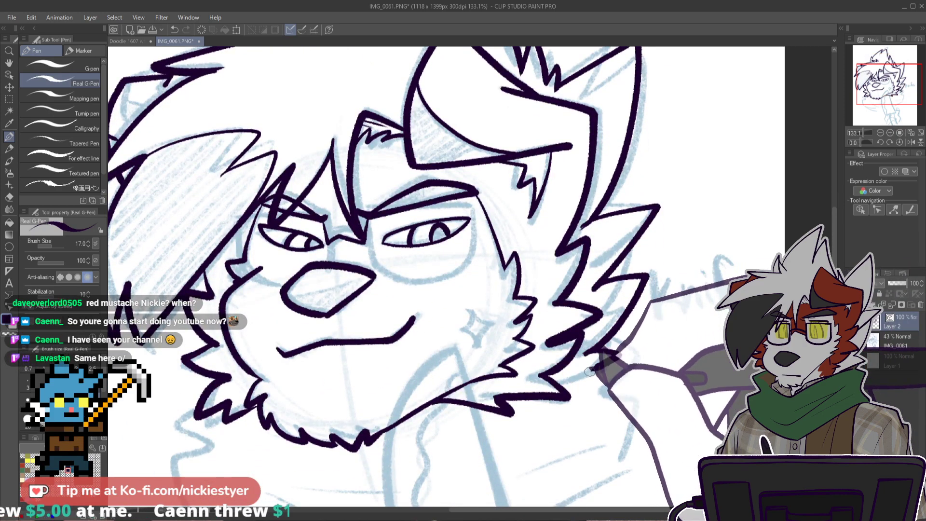
{"action": "scroll", "coordinate": [695, 333], "scroll_direction": "down", "scroll_amount": 4}
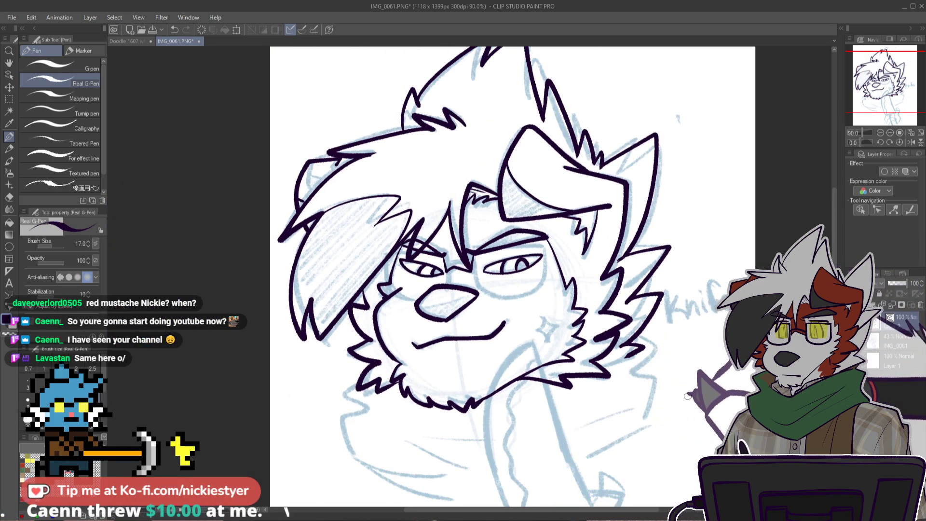
{"action": "left_click_drag", "start_coordinate": [689, 394], "coordinate": [605, 341]}
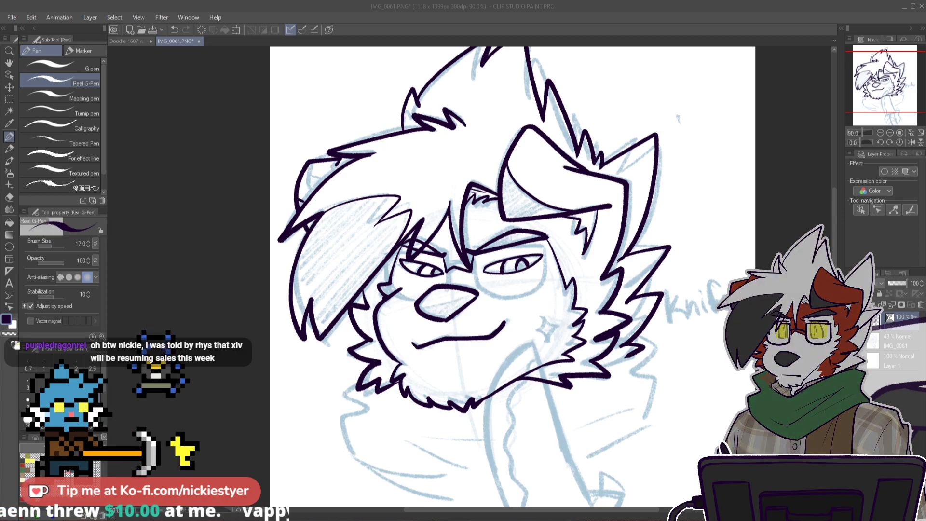
Step: Ink the scarf's wavy outer edge below the cheek fur on the side of the long fringe
{"action": "scroll", "coordinate": [511, 277], "scroll_direction": "down", "scroll_amount": 3}
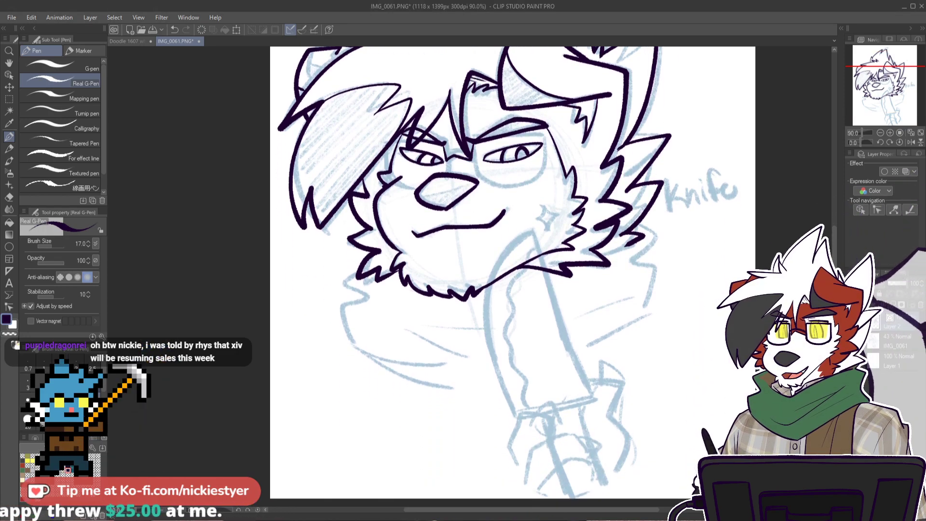
{"action": "scroll", "coordinate": [370, 289], "scroll_direction": "up", "scroll_amount": 1}
{"action": "scroll", "coordinate": [370, 290], "scroll_direction": "up", "scroll_amount": 5}
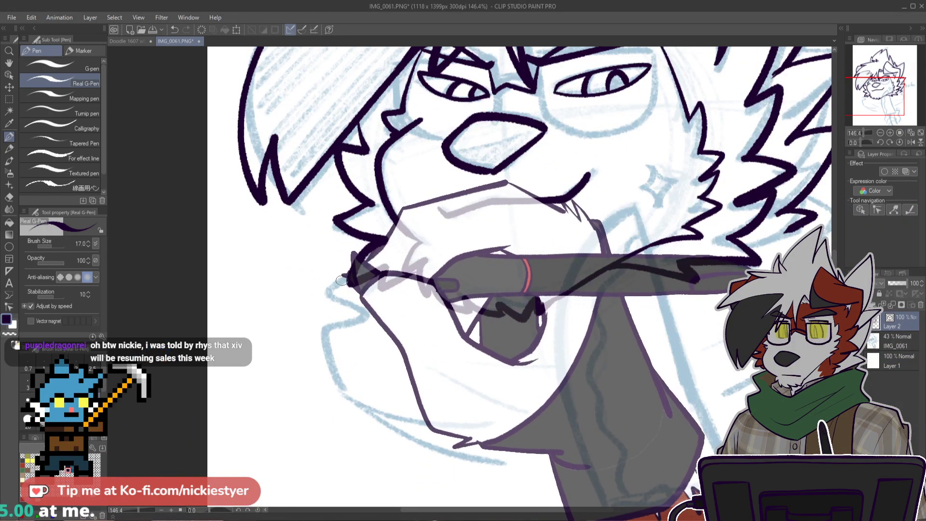
{"action": "mouse_move", "coordinate": [354, 267]}
{"action": "left_mouse_down"}
{"action": "mouse_move", "coordinate": [324, 368]}
{"action": "mouse_move", "coordinate": [337, 413]}
{"action": "left_mouse_up"}
{"action": "scroll", "coordinate": [603, 323], "scroll_direction": "down", "scroll_amount": 5}
{"action": "scroll", "coordinate": [694, 290], "scroll_direction": "up", "scroll_amount": 3}
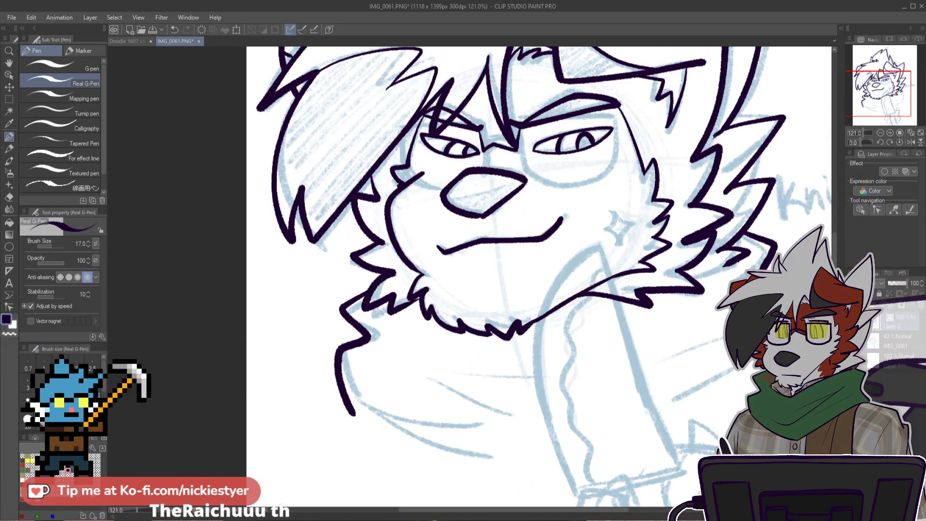
Step: Continue the scarf outline along its pointed lower edge and up the opposite side to the neck fur
{"action": "left_click_drag", "start_coordinate": [835, 289], "coordinate": [835, 315]}
{"action": "mouse_move", "coordinate": [353, 320]}
{"action": "left_mouse_down"}
{"action": "mouse_move", "coordinate": [383, 342]}
{"action": "mouse_move", "coordinate": [714, 308]}
{"action": "left_mouse_up"}
{"action": "scroll", "coordinate": [695, 299], "scroll_direction": "down", "scroll_amount": 4}
{"action": "scroll", "coordinate": [678, 270], "scroll_direction": "up", "scroll_amount": 7}
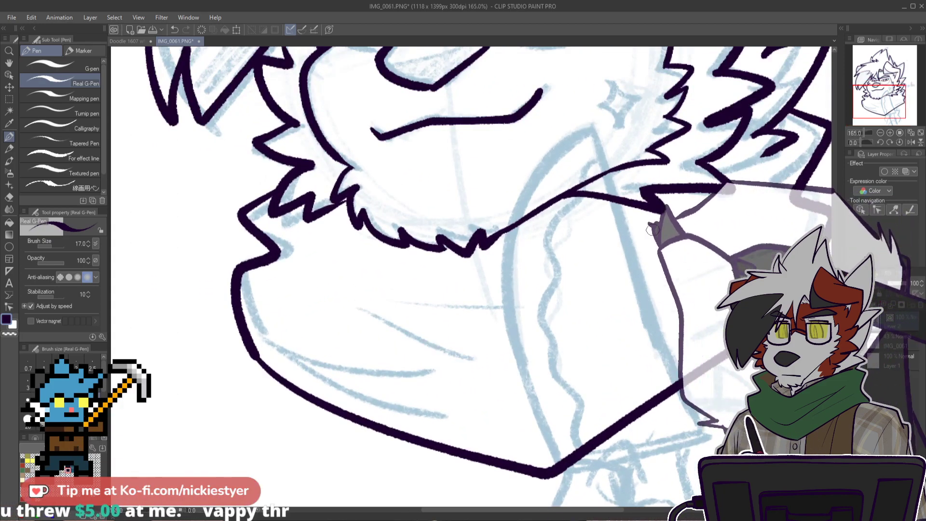
Step: Ink a line beneath the jaw fur toward the back fur, and erase the parts that overlap the fur tufts
{"action": "left_click_drag", "start_coordinate": [539, 211], "coordinate": [797, 151]}
{"action": "scroll", "coordinate": [796, 151], "scroll_direction": "down", "scroll_amount": 2}
{"action": "key", "text": "e"}
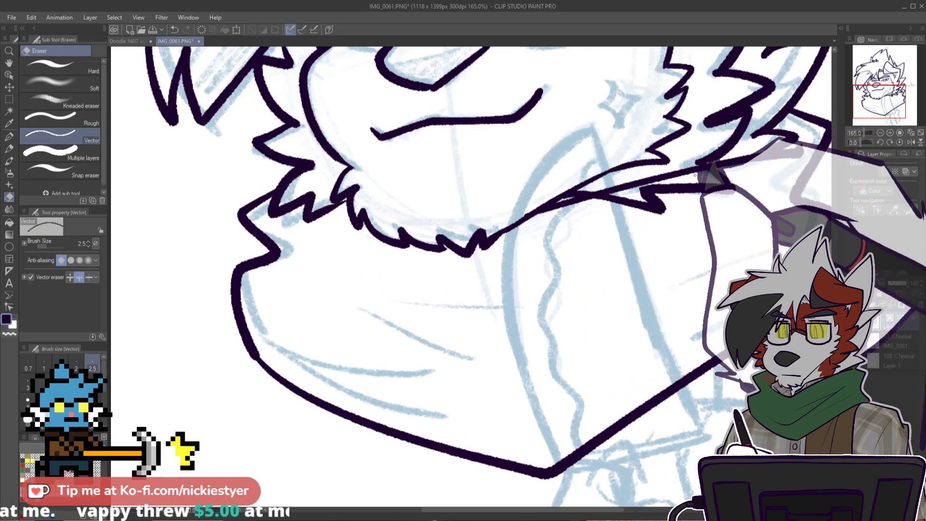
{"action": "scroll", "coordinate": [614, 325], "scroll_direction": "down", "scroll_amount": 1}
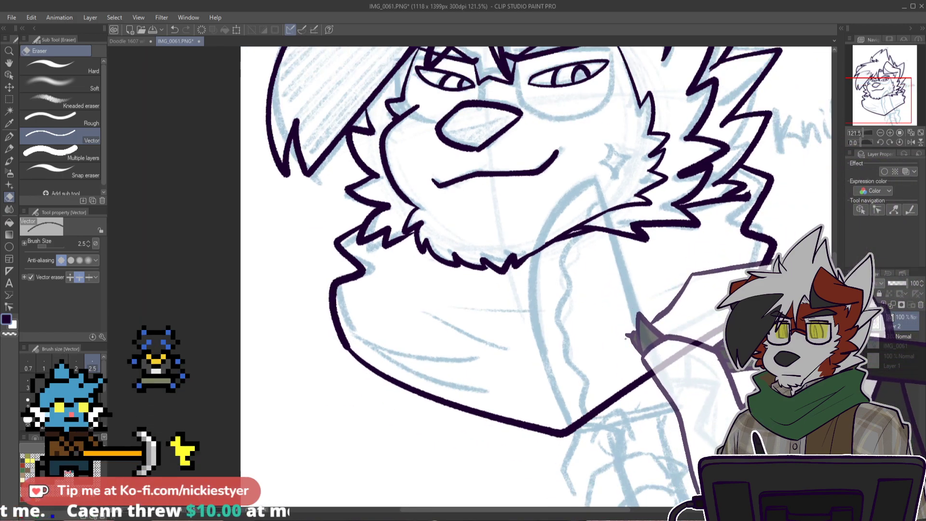
{"action": "key", "text": "p"}
{"action": "mouse_move", "coordinate": [432, 330]}
{"action": "left_mouse_down"}
{"action": "mouse_move", "coordinate": [521, 369]}
{"action": "mouse_move", "coordinate": [713, 254]}
{"action": "left_mouse_up"}
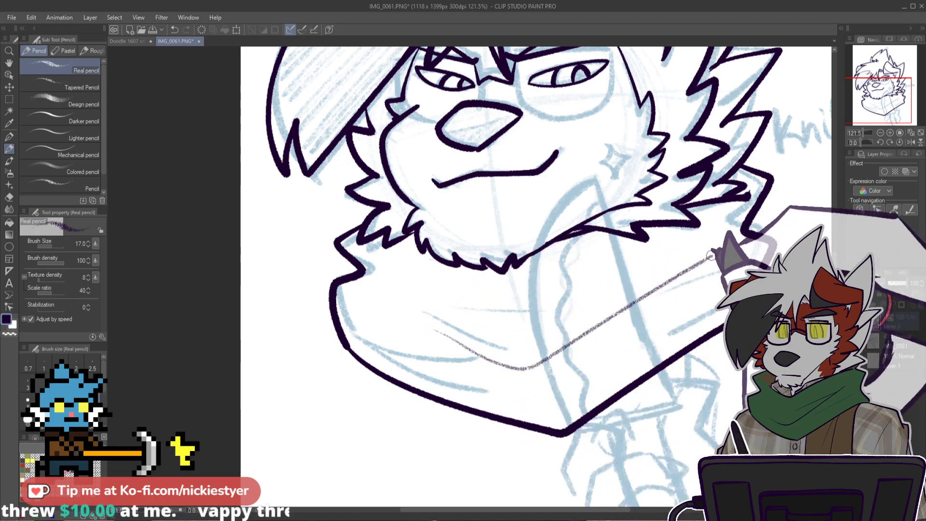
{"action": "key", "text": "ctrl+z"}
Step: Ink two thin fold lines running diagonally across the scarf with the Real G-Pen
{"action": "key", "text": "p"}
{"action": "mouse_move", "coordinate": [457, 331]}
{"action": "left_mouse_down"}
{"action": "mouse_move", "coordinate": [486, 347]}
{"action": "mouse_move", "coordinate": [677, 270]}
{"action": "left_mouse_up"}
{"action": "key", "text": "ctrl+z"}
{"action": "mouse_move", "coordinate": [435, 342]}
{"action": "left_mouse_down"}
{"action": "mouse_move", "coordinate": [461, 349]}
{"action": "mouse_move", "coordinate": [697, 255]}
{"action": "left_mouse_up"}
{"action": "left_click_drag", "start_coordinate": [520, 323], "coordinate": [691, 255]}
{"action": "scroll", "coordinate": [791, 265], "scroll_direction": "down", "scroll_amount": 5}
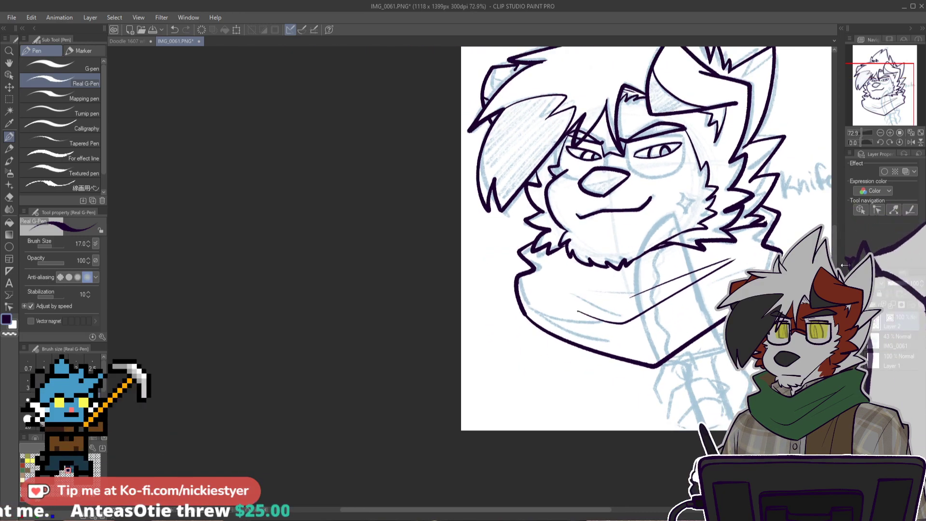
{"action": "scroll", "coordinate": [781, 308], "scroll_direction": "up", "scroll_amount": 3}
{"action": "scroll", "coordinate": [781, 308], "scroll_direction": "down", "scroll_amount": 5}
{"action": "scroll", "coordinate": [781, 308], "scroll_direction": "up", "scroll_amount": 2}
{"action": "scroll", "coordinate": [782, 308], "scroll_direction": "down", "scroll_amount": 2}
{"action": "scroll", "coordinate": [789, 295], "scroll_direction": "up", "scroll_amount": 2}
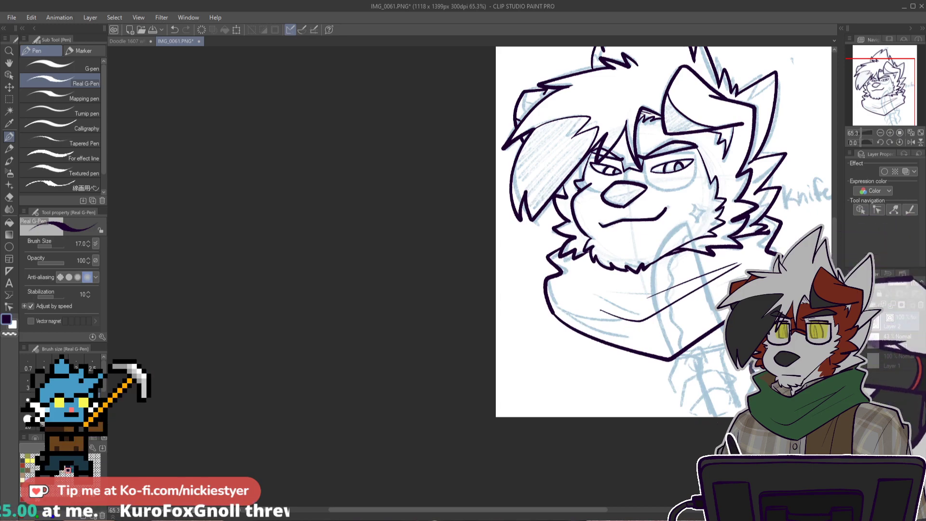
Step: On a new layer, ink the knife blade's straight side and its curved opposite side, meeting at a pointed tip
{"action": "left_click_drag", "start_coordinate": [581, 509], "coordinate": [662, 509]}
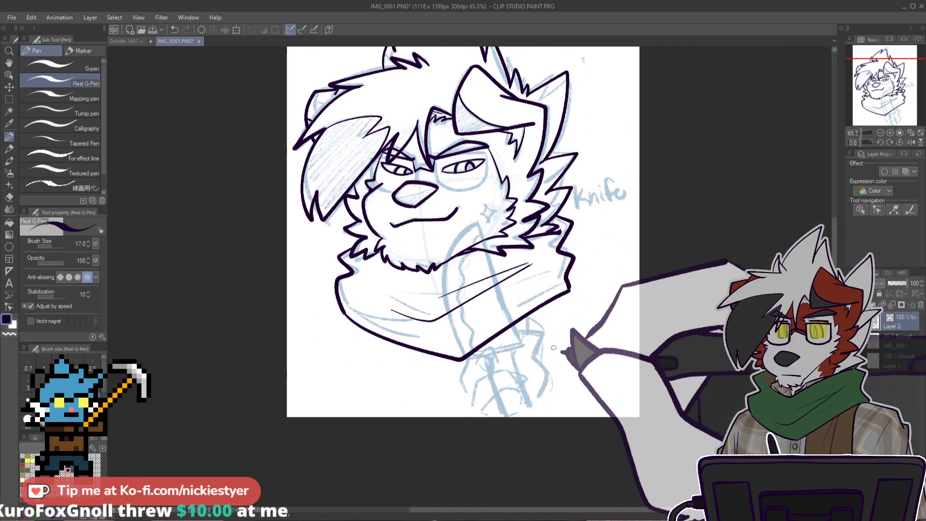
{"action": "scroll", "coordinate": [488, 285], "scroll_direction": "up", "scroll_amount": 5}
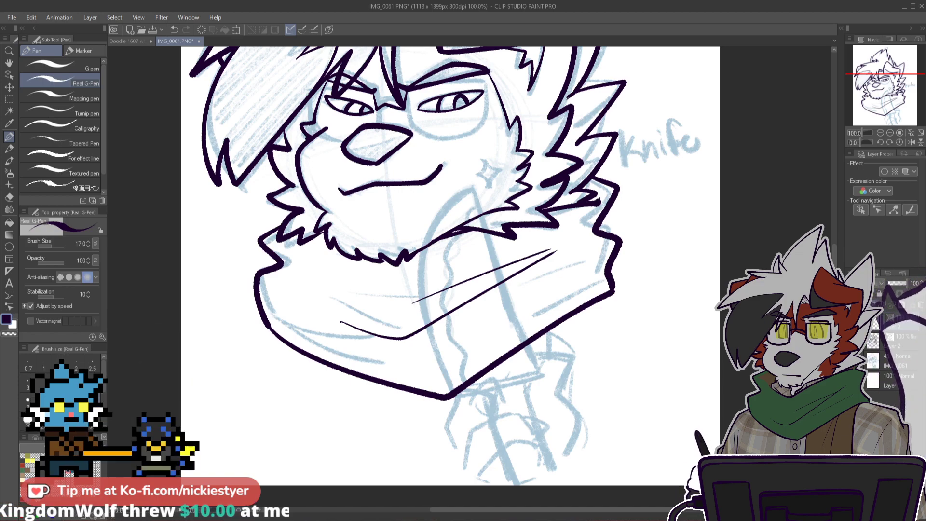
{"action": "left_click_drag", "start_coordinate": [471, 190], "coordinate": [534, 372]}
{"action": "key", "text": "ctrl+z"}
{"action": "left_click_drag", "start_coordinate": [493, 255], "coordinate": [533, 376]}
{"action": "mouse_move", "coordinate": [472, 188]}
{"action": "left_mouse_down"}
{"action": "mouse_move", "coordinate": [451, 210]}
{"action": "mouse_move", "coordinate": [465, 397]}
{"action": "left_mouse_up"}
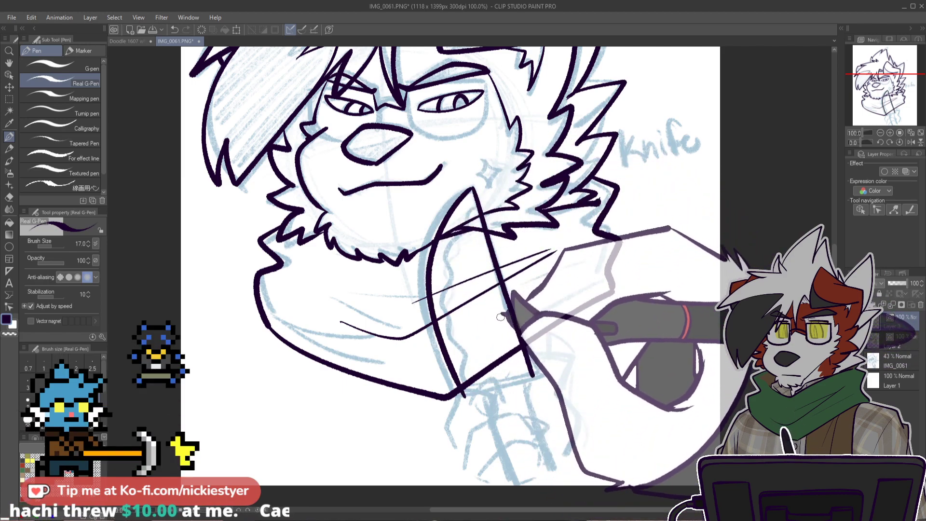
Step: Close the knife blade with a base line and ink a wavy line inside its curved side
{"action": "left_click_drag", "start_coordinate": [460, 396], "coordinate": [531, 379]}
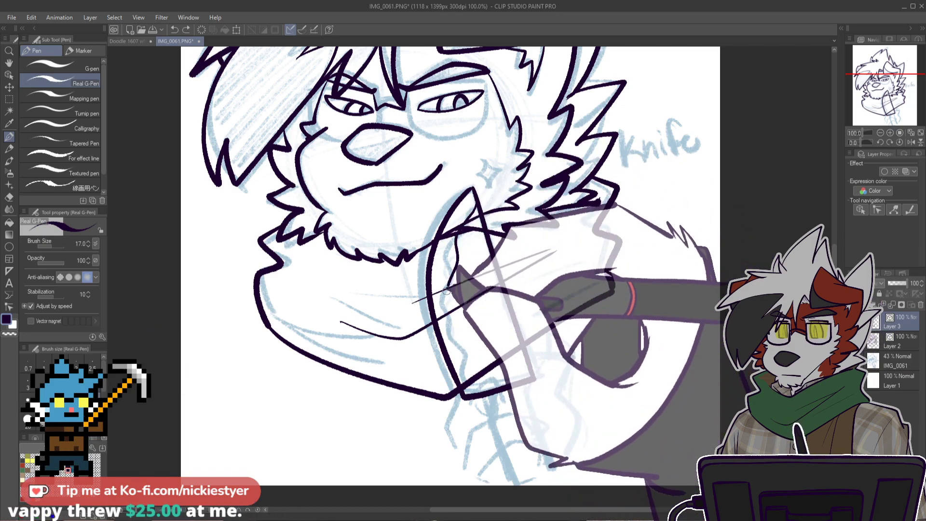
{"action": "scroll", "coordinate": [495, 390], "scroll_direction": "up", "scroll_amount": 2}
{"action": "scroll", "coordinate": [558, 384], "scroll_direction": "down", "scroll_amount": 2}
{"action": "left_click_drag", "start_coordinate": [835, 309], "coordinate": [834, 335]}
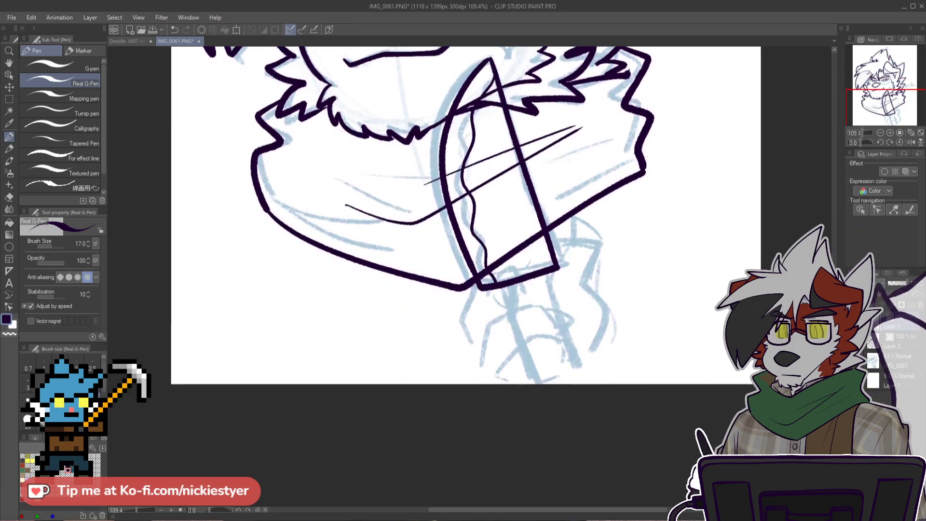
Step: Ink the hand gripping the knife, with its curled fingers, outer side and the handle's straight edge
{"action": "scroll", "coordinate": [513, 303], "scroll_direction": "up", "scroll_amount": 3}
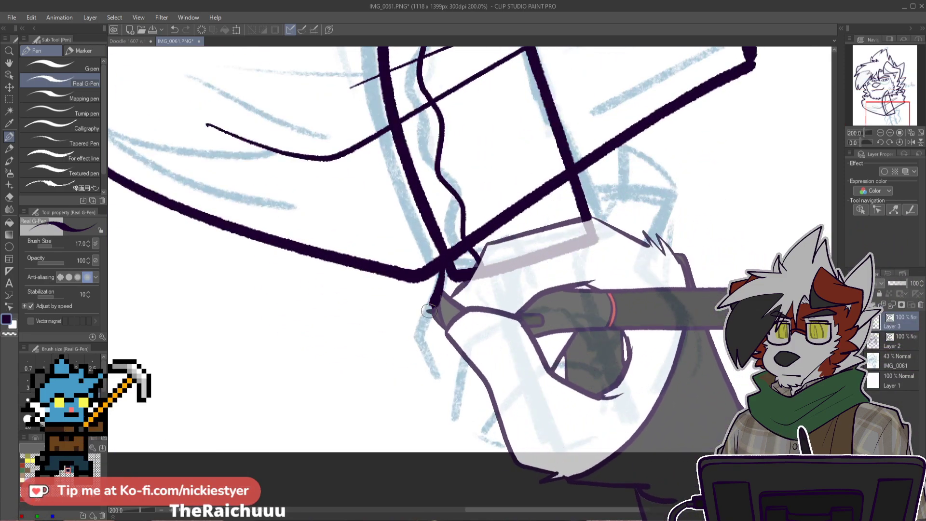
{"action": "left_click_drag", "start_coordinate": [443, 273], "coordinate": [448, 383]}
{"action": "mouse_move", "coordinate": [449, 270]}
{"action": "left_mouse_down"}
{"action": "mouse_move", "coordinate": [480, 255]}
{"action": "mouse_move", "coordinate": [511, 316]}
{"action": "left_mouse_up"}
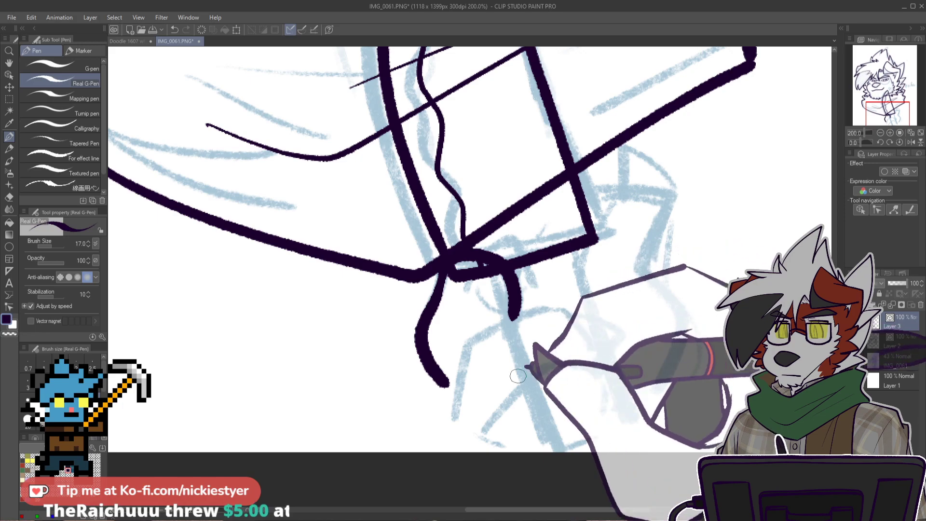
{"action": "mouse_move", "coordinate": [455, 417]}
{"action": "left_mouse_down"}
{"action": "mouse_move", "coordinate": [464, 348]}
{"action": "mouse_move", "coordinate": [548, 307]}
{"action": "left_mouse_up"}
{"action": "key", "text": "ctrl+z"}
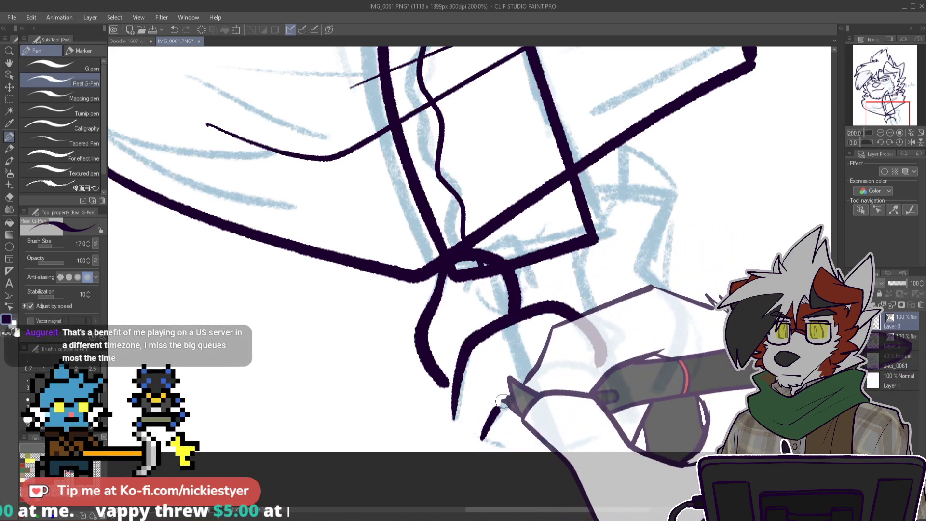
{"action": "left_click_drag", "start_coordinate": [608, 410], "coordinate": [585, 444]}
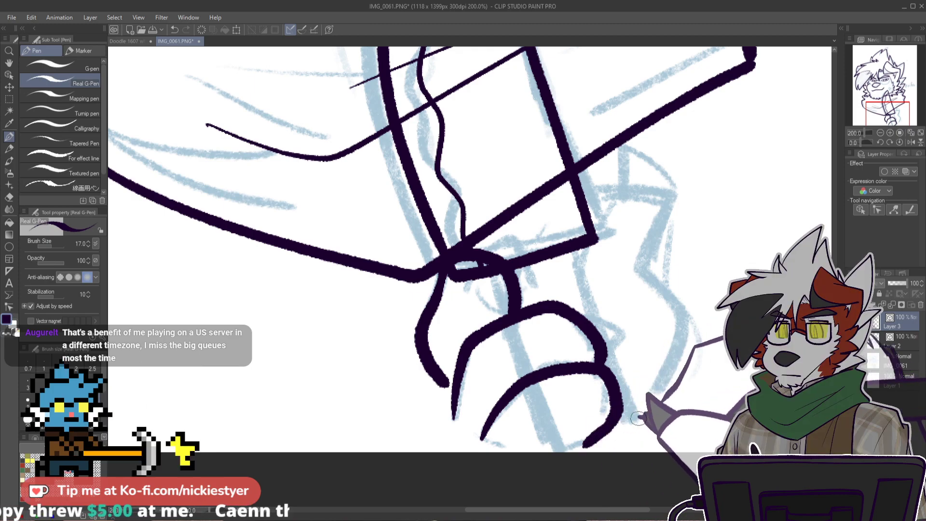
{"action": "mouse_move", "coordinate": [594, 186]}
{"action": "left_mouse_down"}
{"action": "mouse_move", "coordinate": [631, 182]}
{"action": "mouse_move", "coordinate": [670, 201]}
{"action": "mouse_move", "coordinate": [644, 261]}
{"action": "mouse_move", "coordinate": [680, 316]}
{"action": "left_mouse_up"}
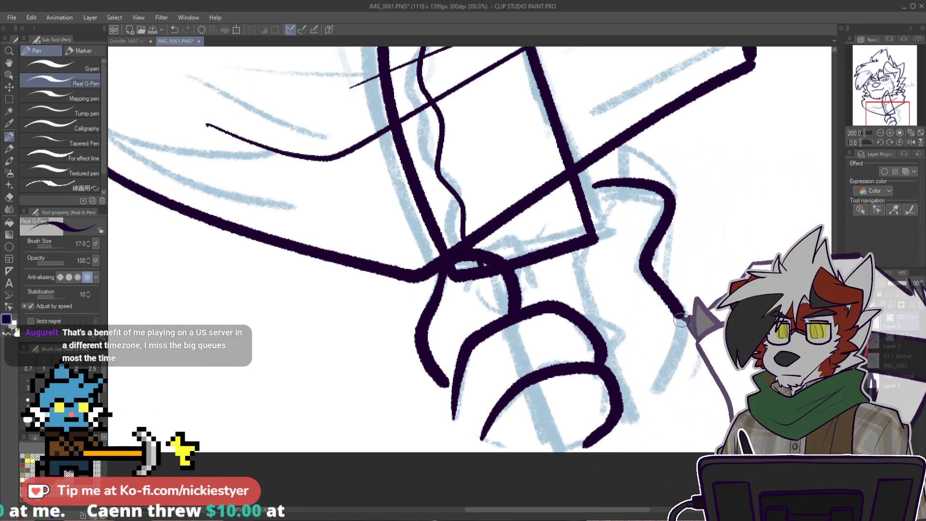
{"action": "mouse_move", "coordinate": [619, 182]}
{"action": "left_mouse_down"}
{"action": "mouse_move", "coordinate": [599, 184]}
{"action": "mouse_move", "coordinate": [586, 210]}
{"action": "left_mouse_up"}
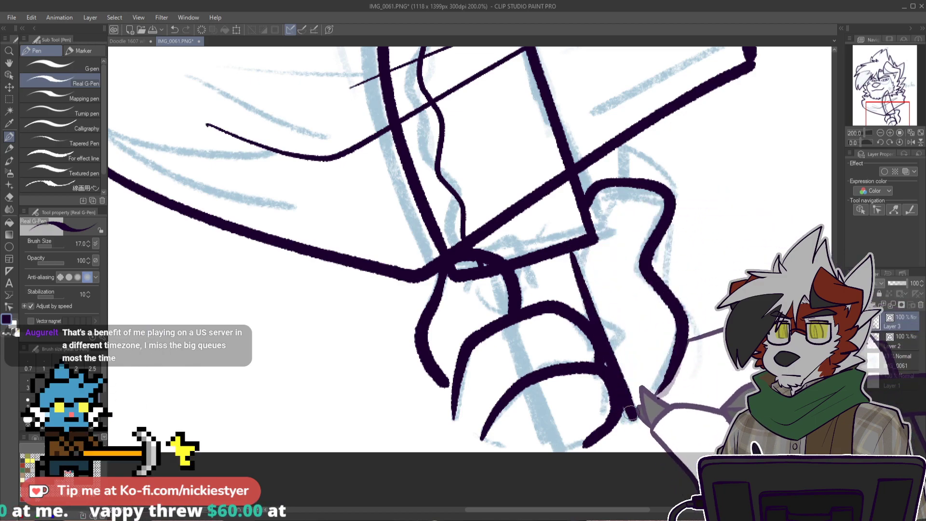
Step: Erase the blade's base lines where they overlap the thumb, using the Vector eraser
{"action": "key", "text": "e"}
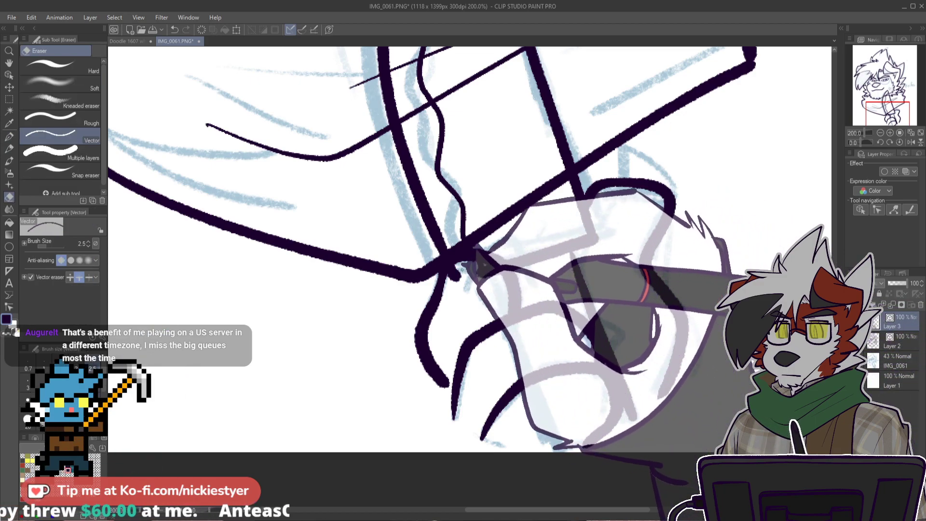
{"action": "scroll", "coordinate": [618, 316], "scroll_direction": "down", "scroll_amount": 5}
{"action": "scroll", "coordinate": [604, 328], "scroll_direction": "up", "scroll_amount": 4}
{"action": "key", "text": "p"}
{"action": "scroll", "coordinate": [457, 346], "scroll_direction": "up", "scroll_amount": 1}
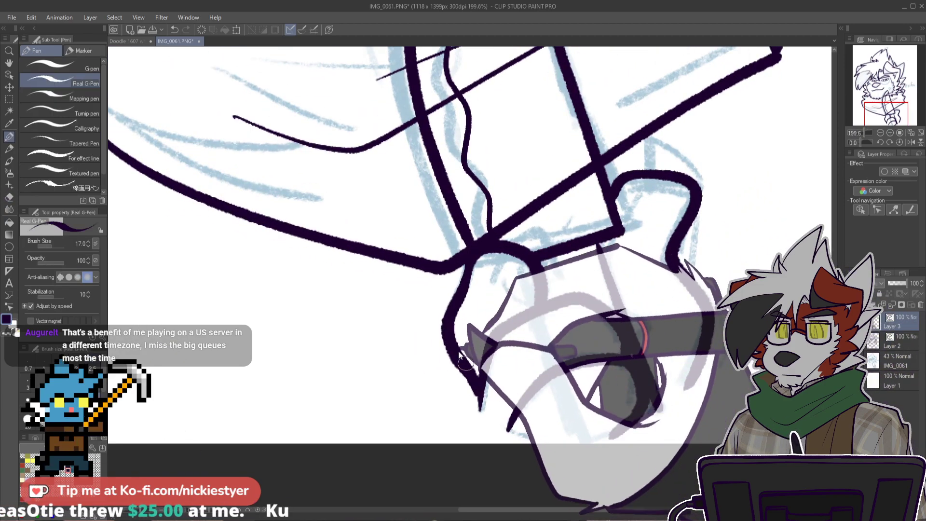
Step: Extend the outer lines of the curled fingers toward the canvas's lower edge with the Real G-Pen
{"action": "left_click_drag", "start_coordinate": [489, 357], "coordinate": [500, 433]}
{"action": "left_click_drag", "start_coordinate": [531, 387], "coordinate": [509, 430]}
{"action": "key", "text": "ctrl+z"}
{"action": "scroll", "coordinate": [519, 399], "scroll_direction": "down", "scroll_amount": 6}
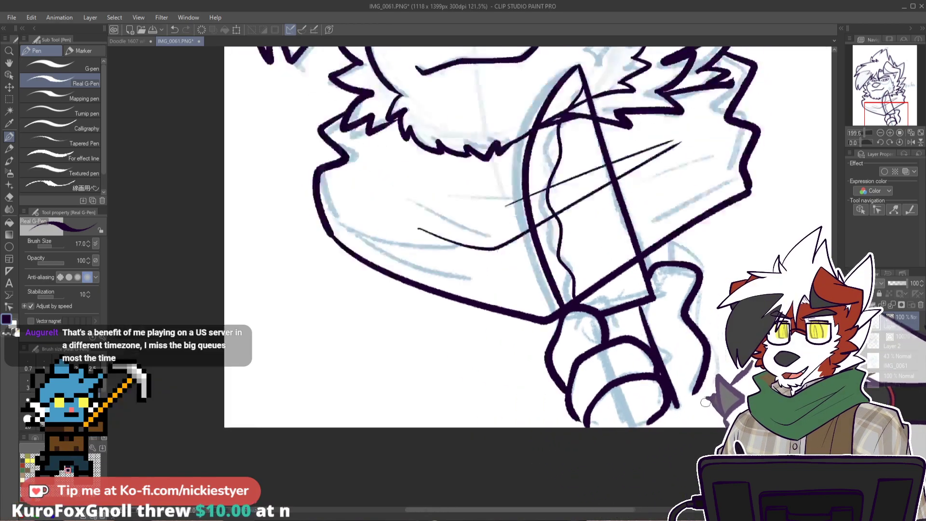
Step: Ink the short line closing the lower end of the knife handle beside the lowest finger
{"action": "scroll", "coordinate": [712, 411], "scroll_direction": "up", "scroll_amount": 1}
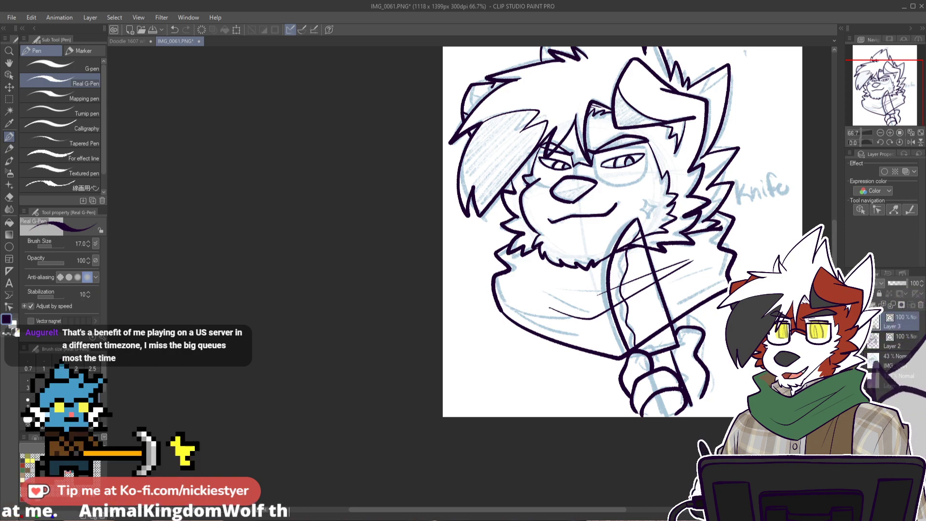
{"action": "scroll", "coordinate": [760, 398], "scroll_direction": "up", "scroll_amount": 3}
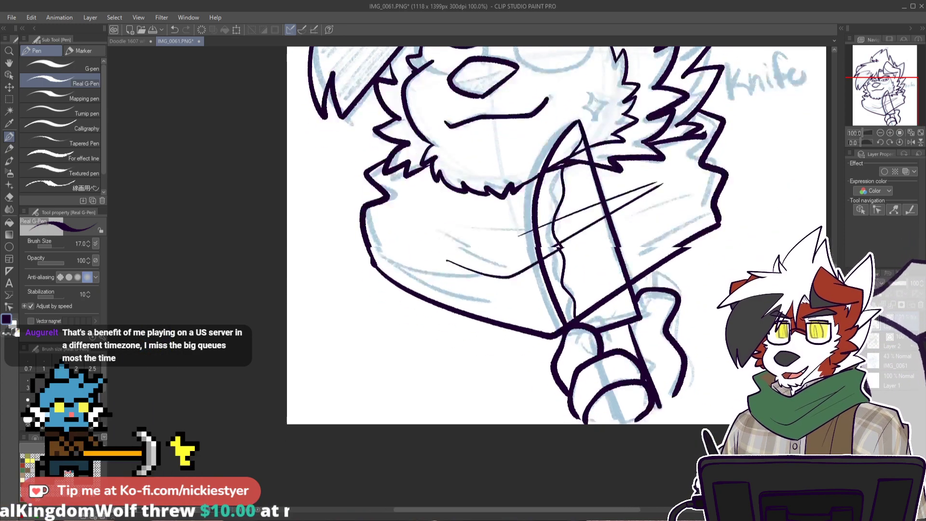
{"action": "scroll", "coordinate": [482, 222], "scroll_direction": "up", "scroll_amount": 1}
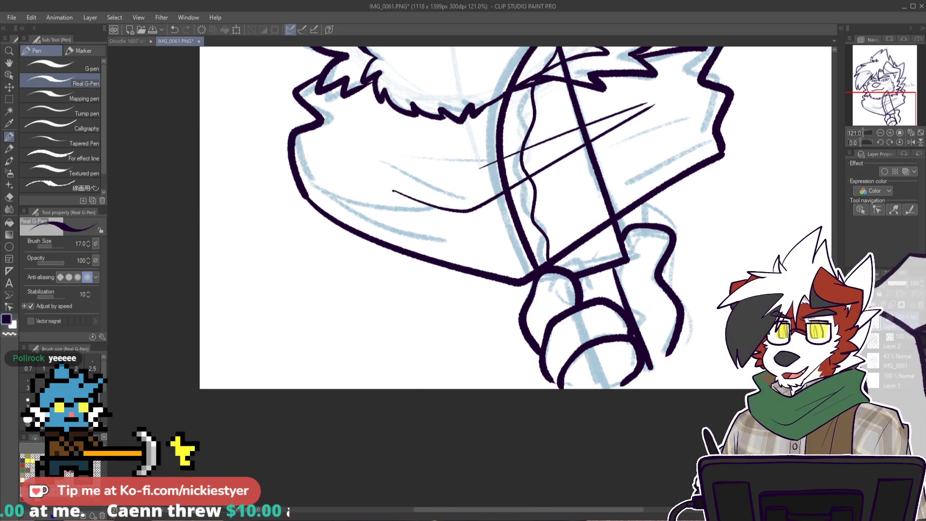
{"action": "scroll", "coordinate": [643, 268], "scroll_direction": "up", "scroll_amount": 1}
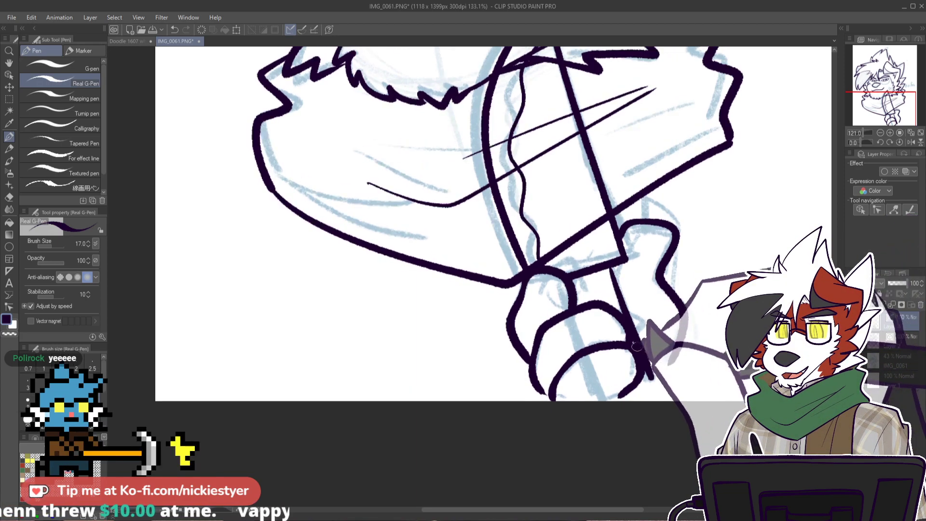
{"action": "scroll", "coordinate": [640, 347], "scroll_direction": "up", "scroll_amount": 4}
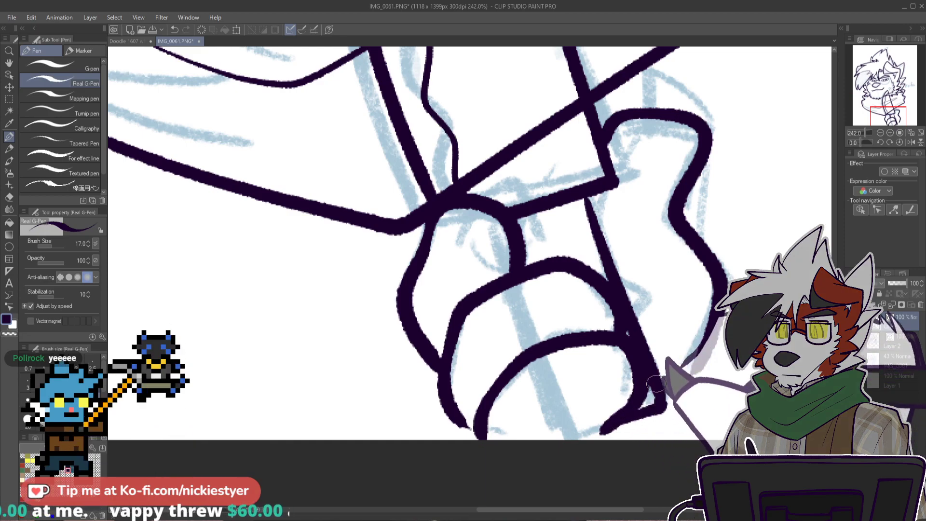
{"action": "scroll", "coordinate": [654, 365], "scroll_direction": "down", "scroll_amount": 5}
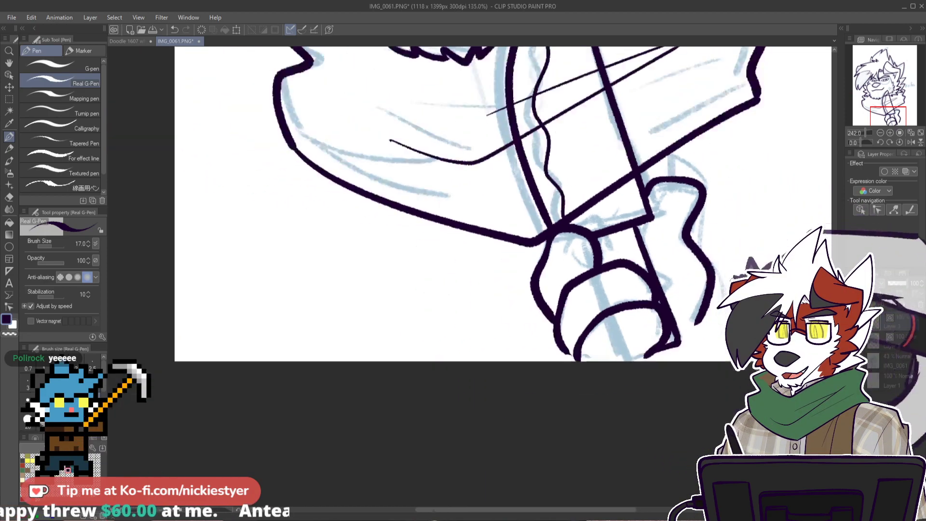
Step: On Layer 2, erase the scarf, fold and fur lines that cross the knife blade and the hand with the Vector eraser
{"action": "scroll", "coordinate": [571, 154], "scroll_direction": "up", "scroll_amount": 3}
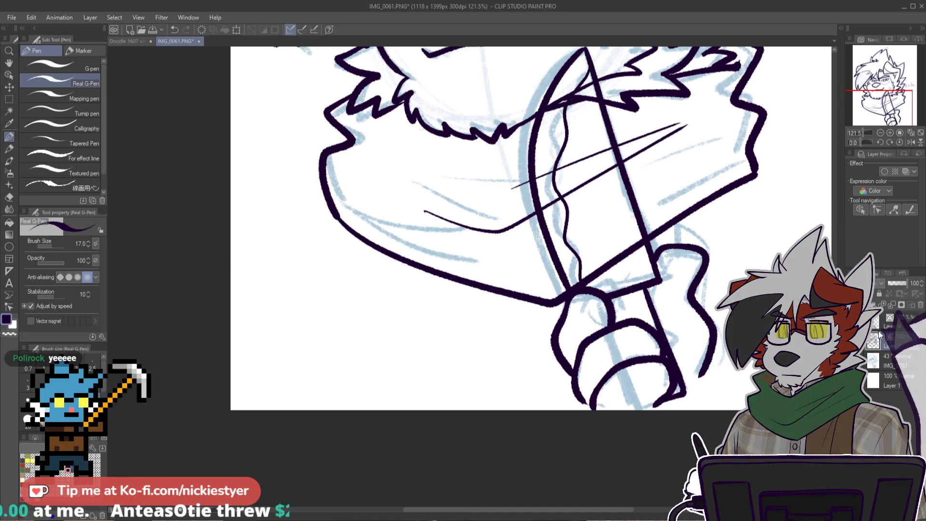
{"action": "scroll", "coordinate": [571, 154], "scroll_direction": "down", "scroll_amount": 1}
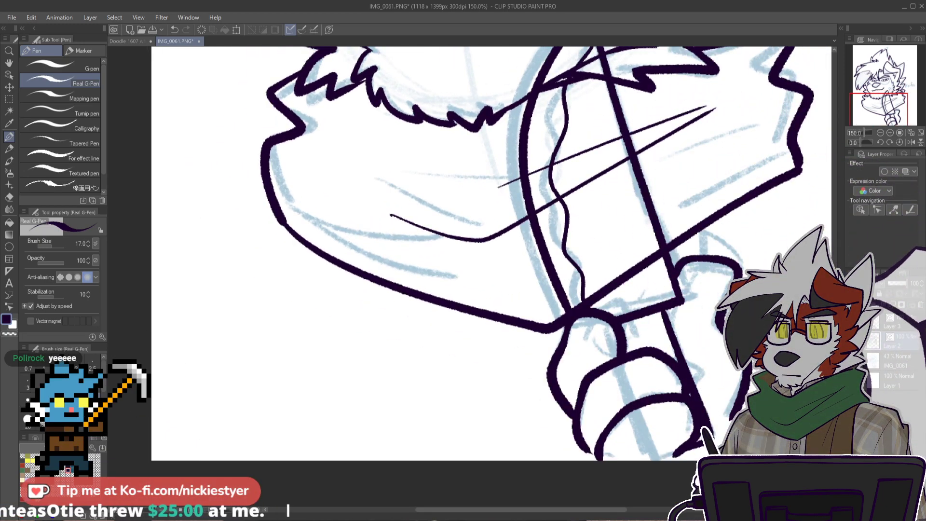
{"action": "key", "text": "e"}
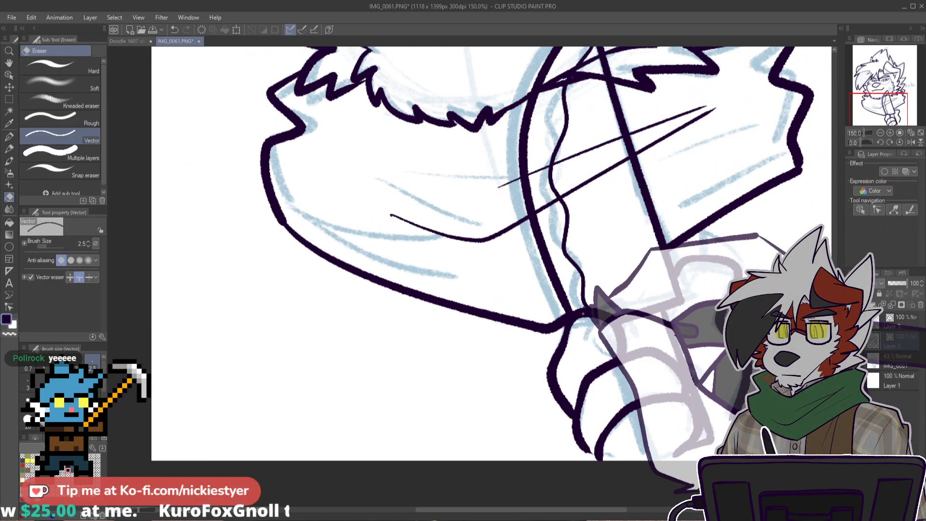
{"action": "scroll", "coordinate": [586, 299], "scroll_direction": "up", "scroll_amount": 3}
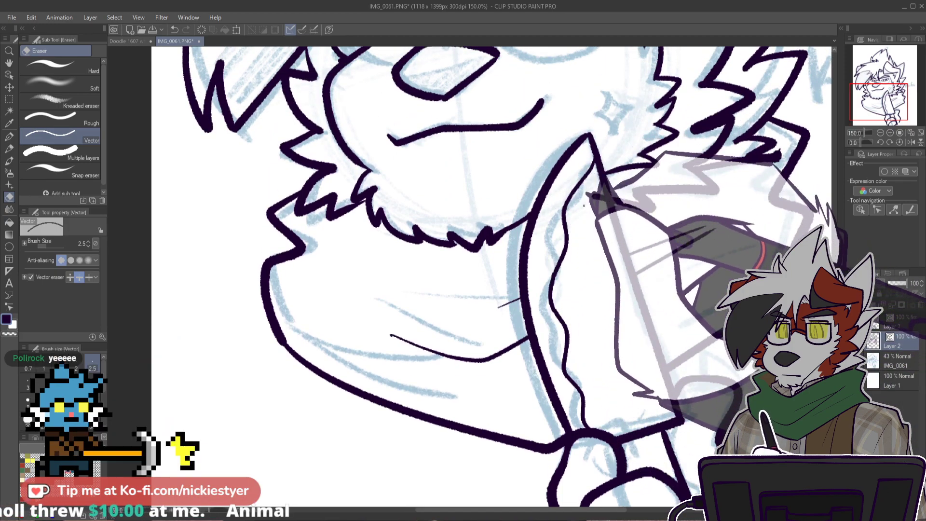
{"action": "left_click_drag", "start_coordinate": [596, 164], "coordinate": [516, 169]}
{"action": "left_click_drag", "start_coordinate": [726, 192], "coordinate": [776, 195]}
{"action": "scroll", "coordinate": [490, 275], "scroll_direction": "up", "scroll_amount": 4}
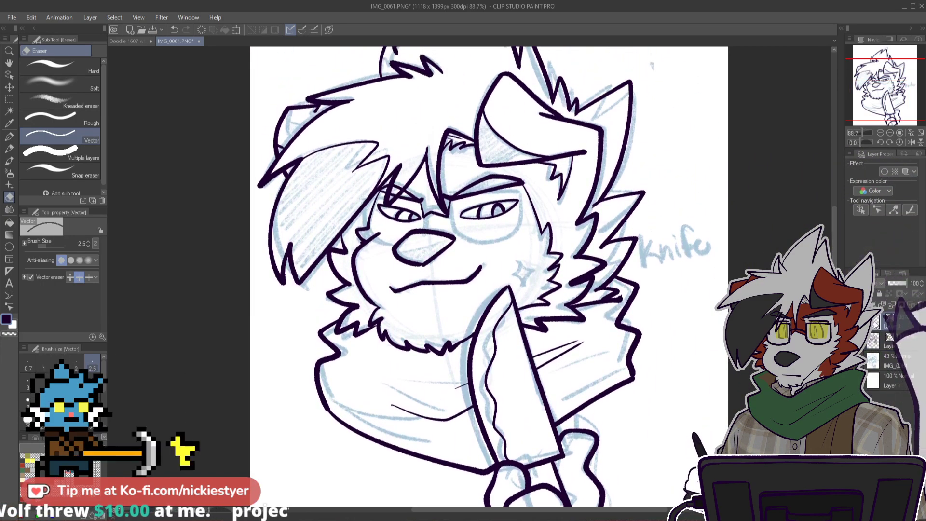
Step: Ink a small four-pointed sparkle on the cheek above the knife tip and trim its overshooting points
{"action": "scroll", "coordinate": [518, 261], "scroll_direction": "up", "scroll_amount": 5}
{"action": "key", "text": "p"}
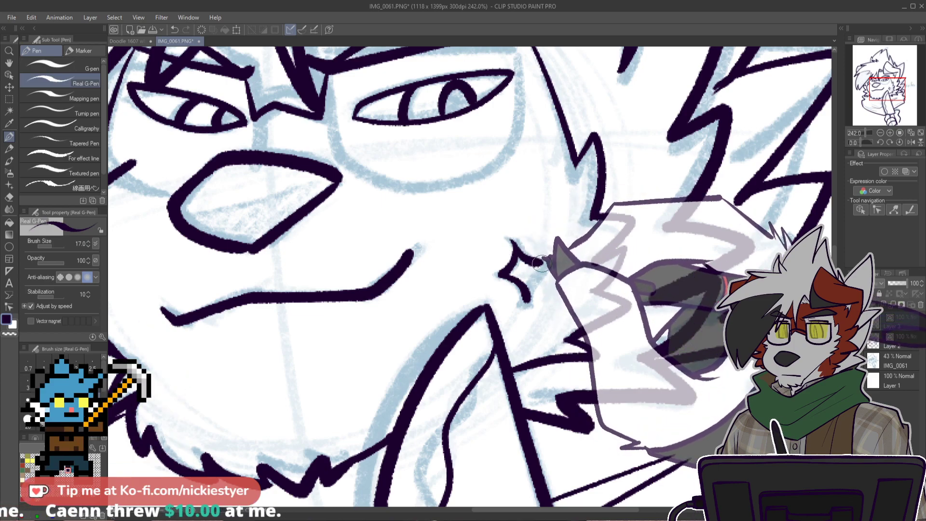
{"action": "scroll", "coordinate": [539, 296], "scroll_direction": "down", "scroll_amount": 4}
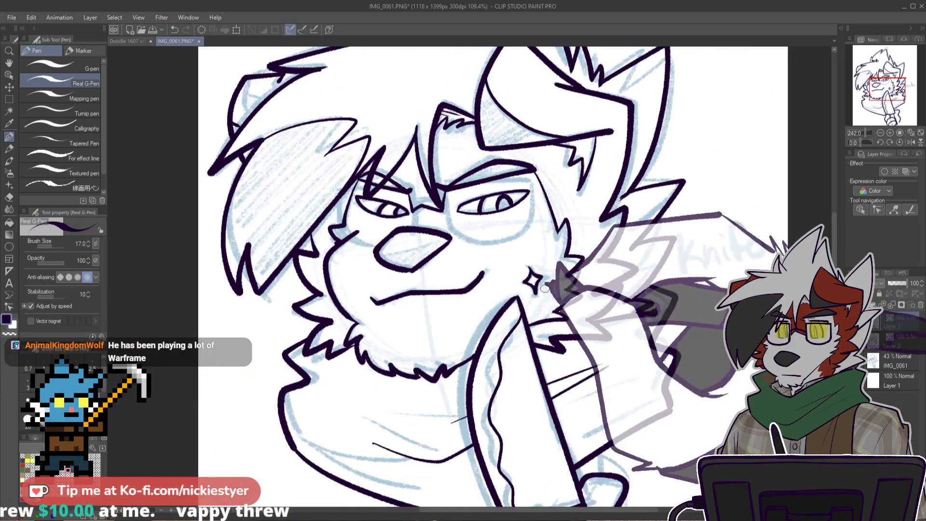
{"action": "scroll", "coordinate": [507, 226], "scroll_direction": "up", "scroll_amount": 6}
{"action": "key", "text": "e"}
{"action": "scroll", "coordinate": [514, 217], "scroll_direction": "down", "scroll_amount": 6}
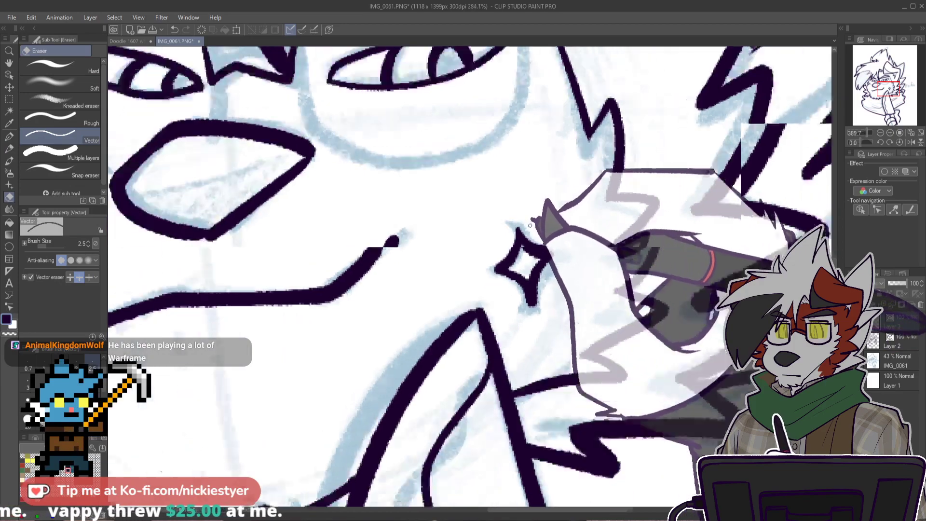
{"action": "scroll", "coordinate": [533, 253], "scroll_direction": "up", "scroll_amount": 7}
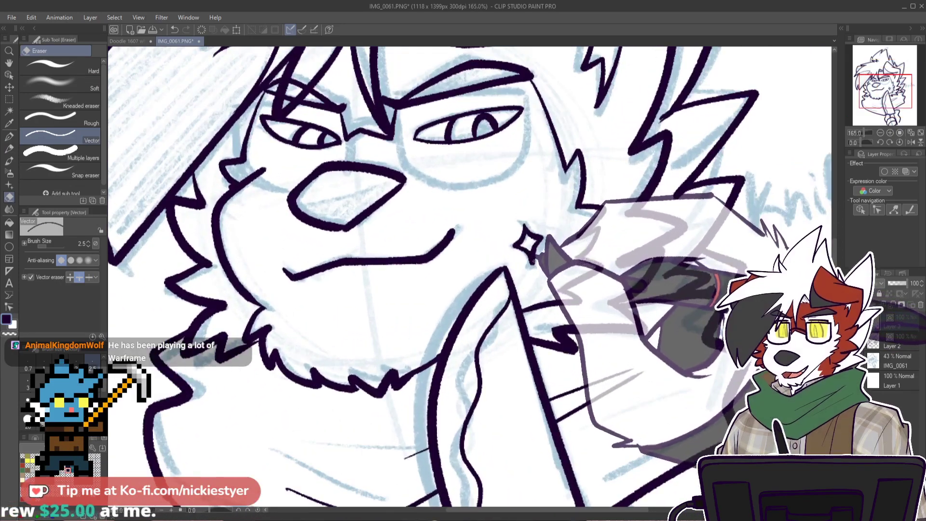
{"action": "key", "text": "p"}
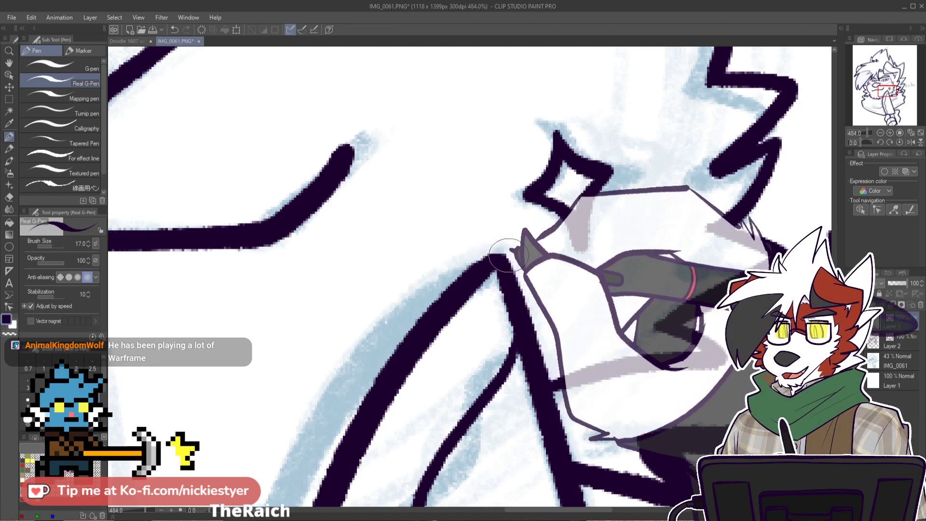
{"action": "scroll", "coordinate": [506, 254], "scroll_direction": "down", "scroll_amount": 4}
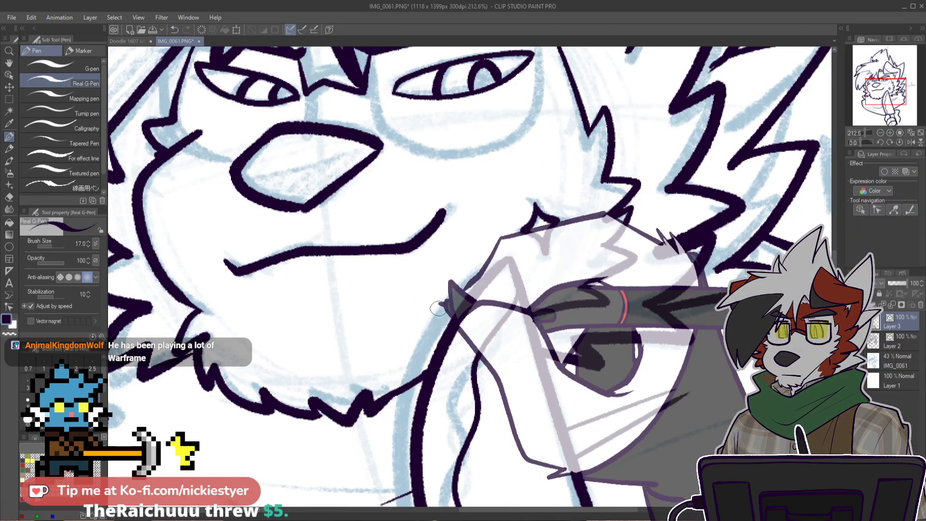
{"action": "scroll", "coordinate": [438, 307], "scroll_direction": "down", "scroll_amount": 4}
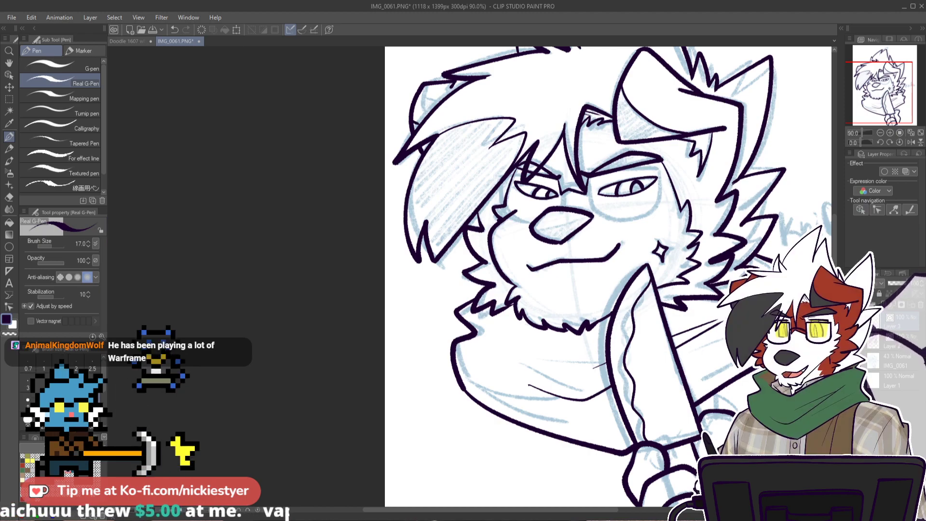
Step: Extend the hand's outer wavy line down toward the canvas's lower edge
{"action": "scroll", "coordinate": [723, 504], "scroll_direction": "up", "scroll_amount": 4}
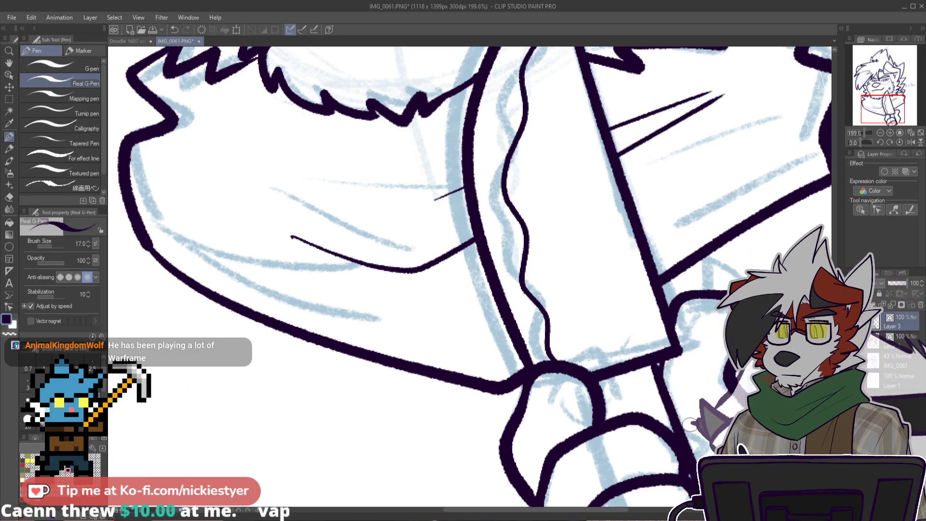
{"action": "scroll", "coordinate": [690, 424], "scroll_direction": "down", "scroll_amount": 3}
{"action": "scroll", "coordinate": [690, 427], "scroll_direction": "up", "scroll_amount": 2}
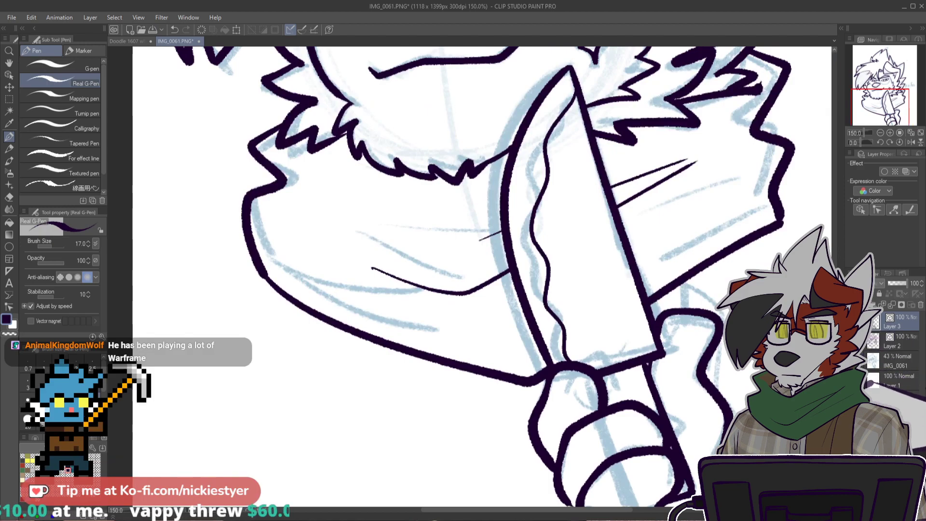
{"action": "scroll", "coordinate": [482, 280], "scroll_direction": "down", "scroll_amount": 2}
{"action": "scroll", "coordinate": [482, 280], "scroll_direction": "up", "scroll_amount": 2}
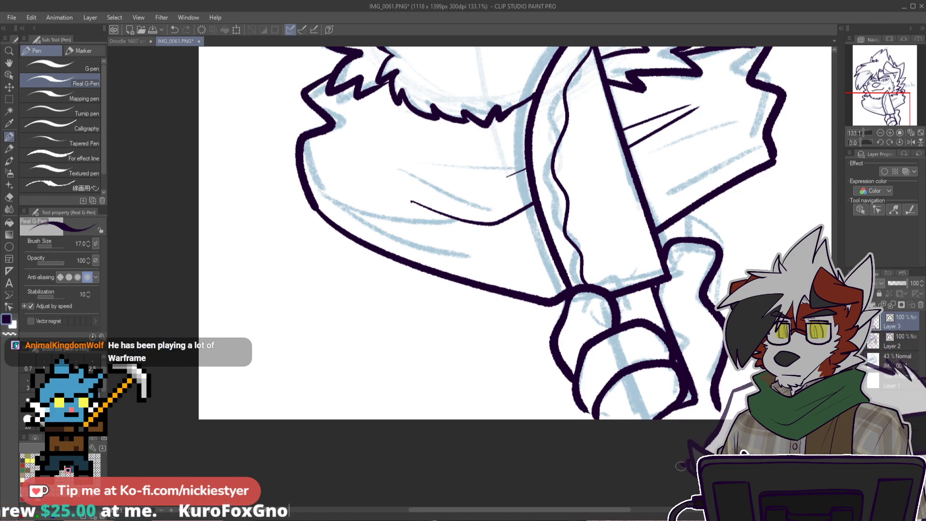
Step: Add a new layer beneath each of the two line-art layers and hide the IMG_0061 sketch layer
{"action": "scroll", "coordinate": [482, 279], "scroll_direction": "up", "scroll_amount": 8}
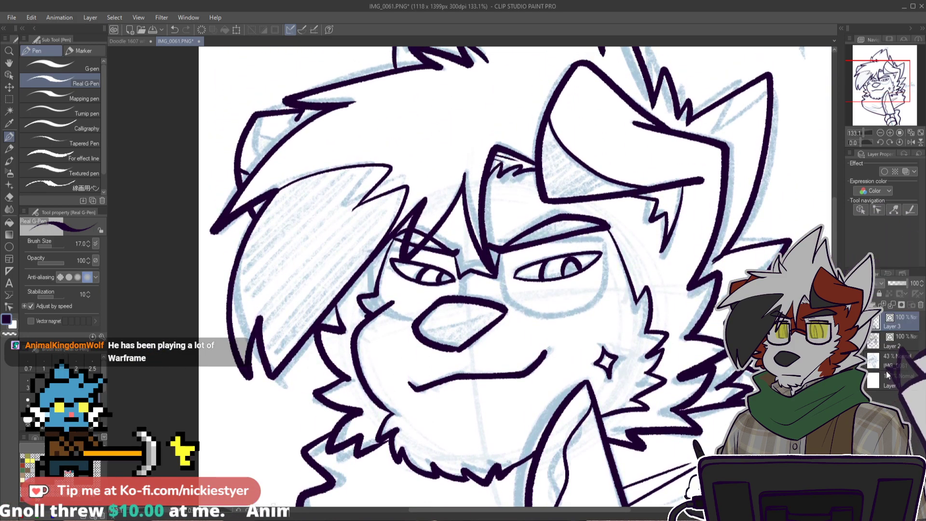
{"action": "left_click", "coordinate": [853, 305]}
{"action": "left_click", "coordinate": [895, 380]}
{"action": "left_click", "coordinate": [853, 304]}
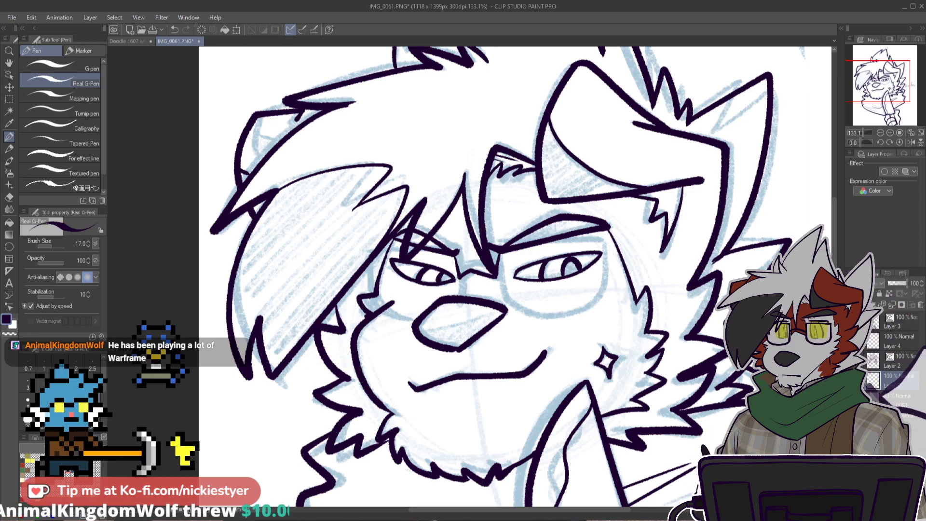
{"action": "left_click", "coordinate": [851, 400]}
Step: Fill the forehead, cheek fur and ear areas with red on Layer 5, using the Fill tool set to refer to other layers
{"action": "key", "text": "g"}
{"action": "left_click", "coordinate": [22, 465]}
{"action": "left_click", "coordinate": [664, 271]}
{"action": "key", "text": "ctrl+z"}
{"action": "left_click", "coordinate": [80, 89]}
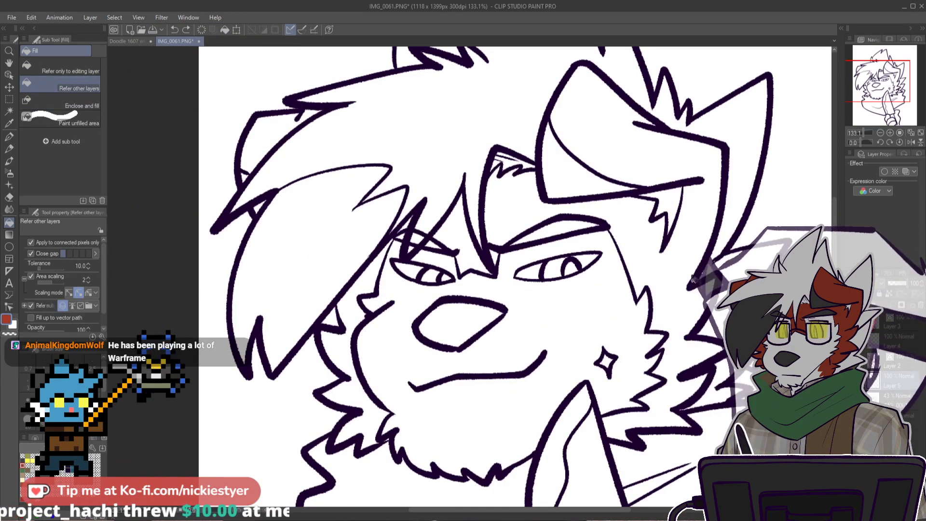
{"action": "left_click", "coordinate": [495, 251]}
{"action": "left_click", "coordinate": [470, 251]}
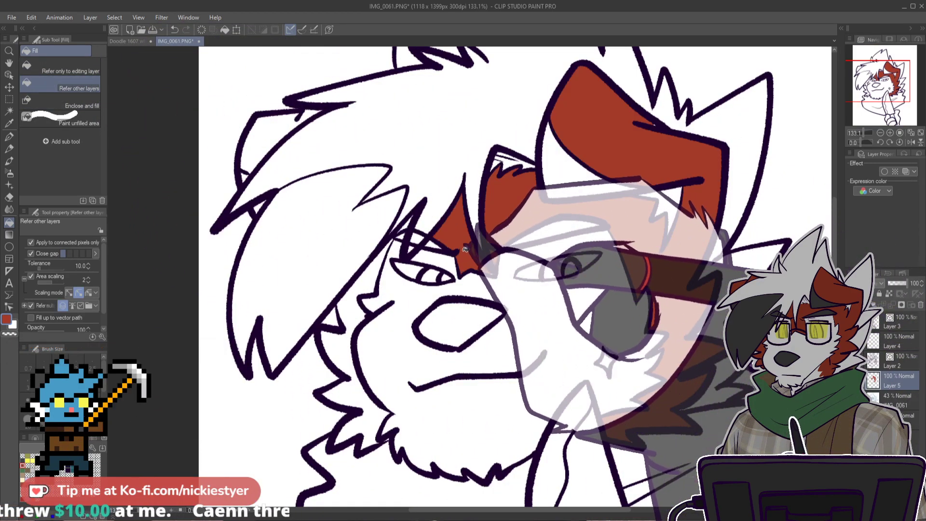
{"action": "left_click", "coordinate": [378, 268]}
{"action": "left_click", "coordinate": [267, 140]}
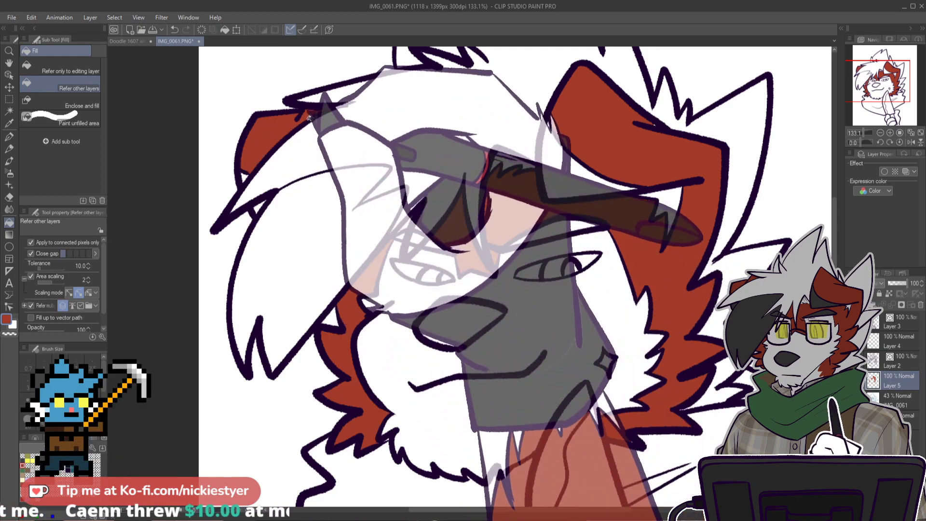
Step: Touch up the red fill where the cheek fur beneath the long fringe meets the chin, using the Real G-Pen
{"action": "scroll", "coordinate": [530, 190], "scroll_direction": "down", "scroll_amount": 8}
{"action": "scroll", "coordinate": [622, 328], "scroll_direction": "up", "scroll_amount": 6}
{"action": "scroll", "coordinate": [630, 301], "scroll_direction": "up", "scroll_amount": 4}
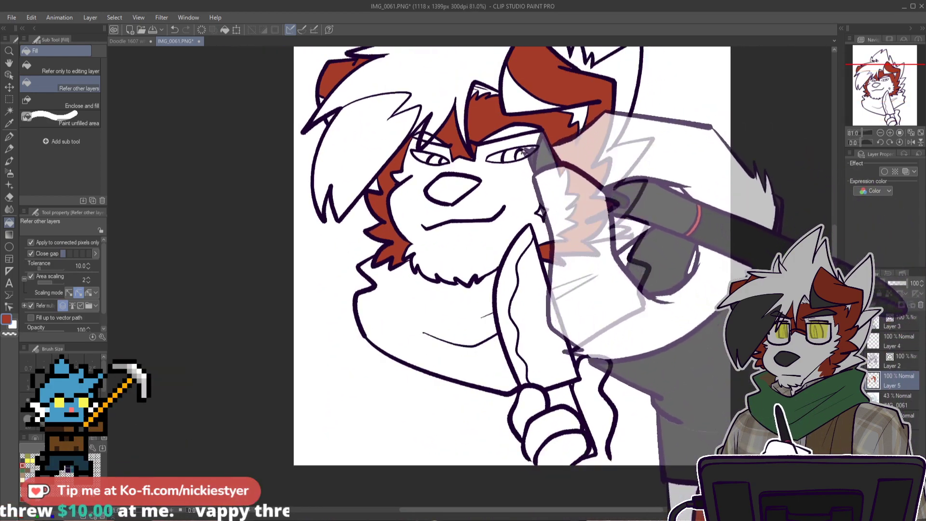
{"action": "key", "text": "p"}
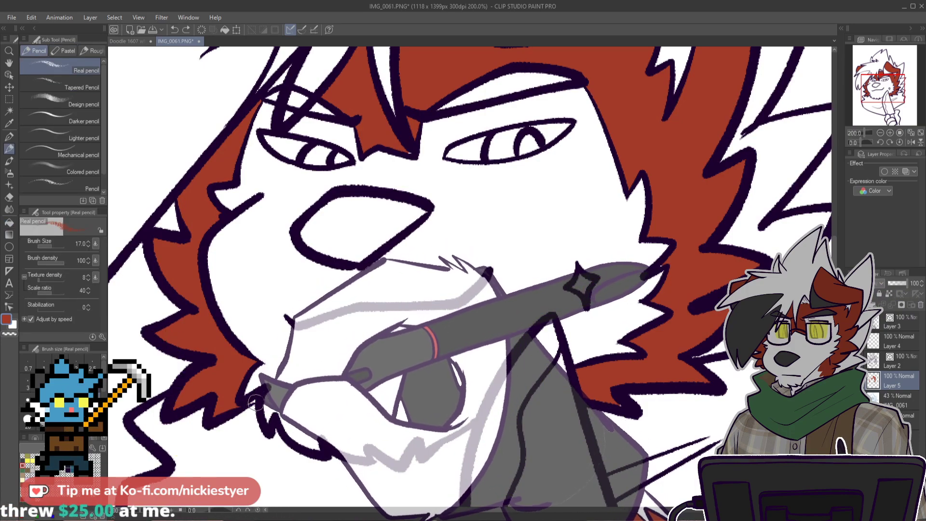
{"action": "key", "text": "p"}
{"action": "left_click_drag", "start_coordinate": [255, 398], "coordinate": [249, 403]}
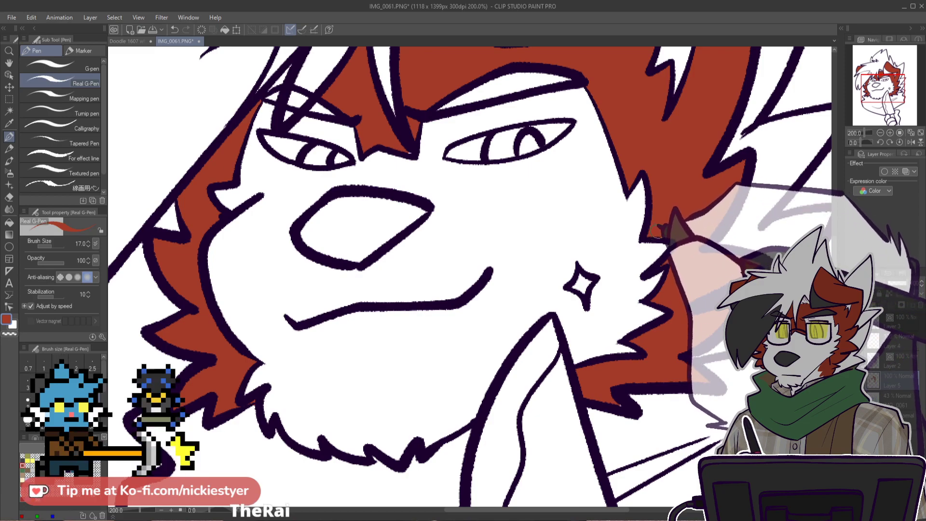
Step: Paint red into the small unfilled gaps along the opposite cheek's fur and the folded ear
{"action": "scroll", "coordinate": [648, 225], "scroll_direction": "down", "scroll_amount": 4}
{"action": "scroll", "coordinate": [631, 309], "scroll_direction": "up", "scroll_amount": 6}
{"action": "scroll", "coordinate": [623, 365], "scroll_direction": "down", "scroll_amount": 6}
{"action": "scroll", "coordinate": [623, 365], "scroll_direction": "down", "scroll_amount": 1}
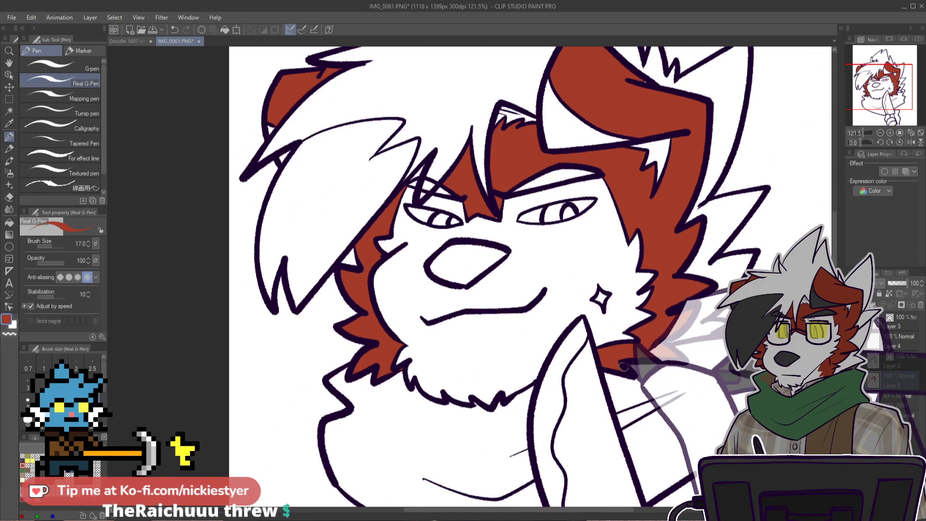
{"action": "left_click_drag", "start_coordinate": [834, 276], "coordinate": [833, 240]}
{"action": "scroll", "coordinate": [648, 230], "scroll_direction": "up", "scroll_amount": 8}
{"action": "scroll", "coordinate": [641, 233], "scroll_direction": "down", "scroll_amount": 6}
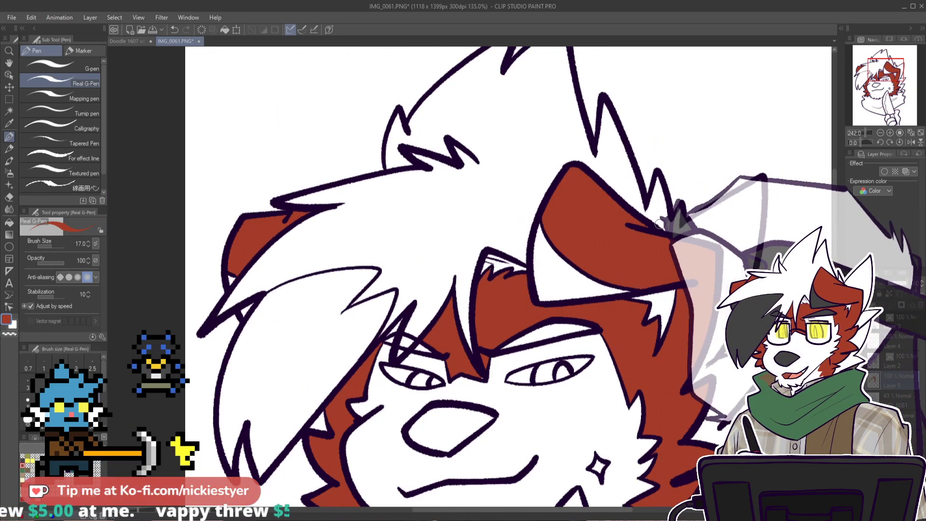
{"action": "scroll", "coordinate": [713, 263], "scroll_direction": "down", "scroll_amount": 3}
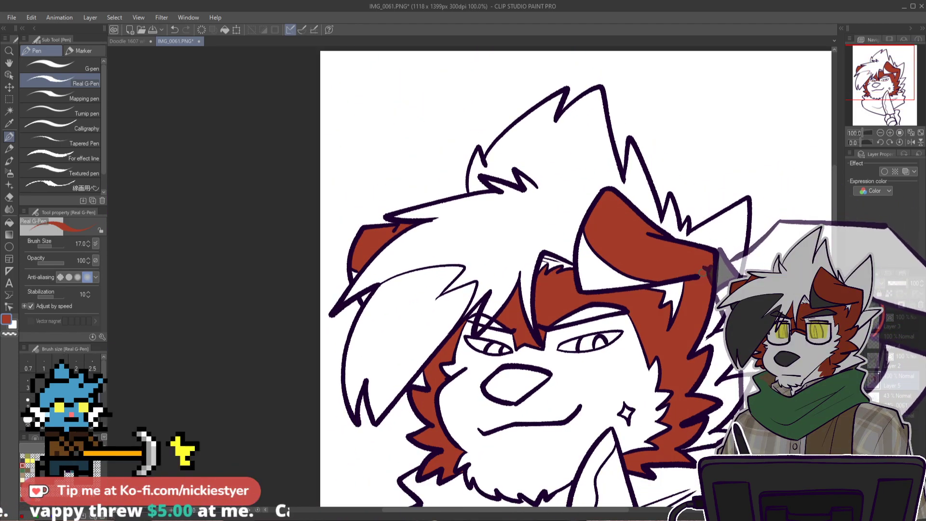
Step: Fill the long fringe lock, nose, eyebrows and inner ears with dark grey on Layer 6, using the Fill tool
{"action": "scroll", "coordinate": [574, 277], "scroll_direction": "down", "scroll_amount": 4}
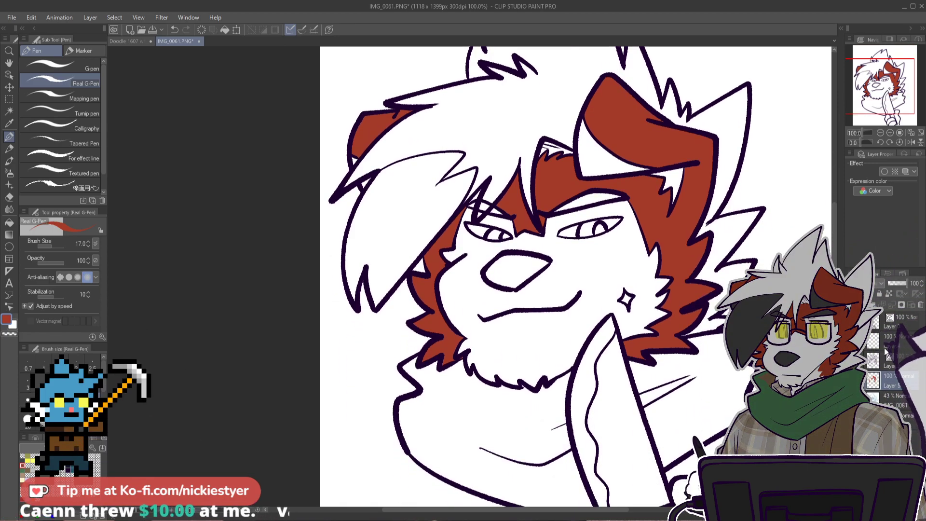
{"action": "key", "text": "g"}
{"action": "left_click", "coordinate": [520, 271]}
{"action": "left_click", "coordinate": [395, 197]}
{"action": "scroll", "coordinate": [366, 184], "scroll_direction": "up", "scroll_amount": 4}
{"action": "left_click", "coordinate": [358, 187]}
{"action": "left_click", "coordinate": [347, 143]}
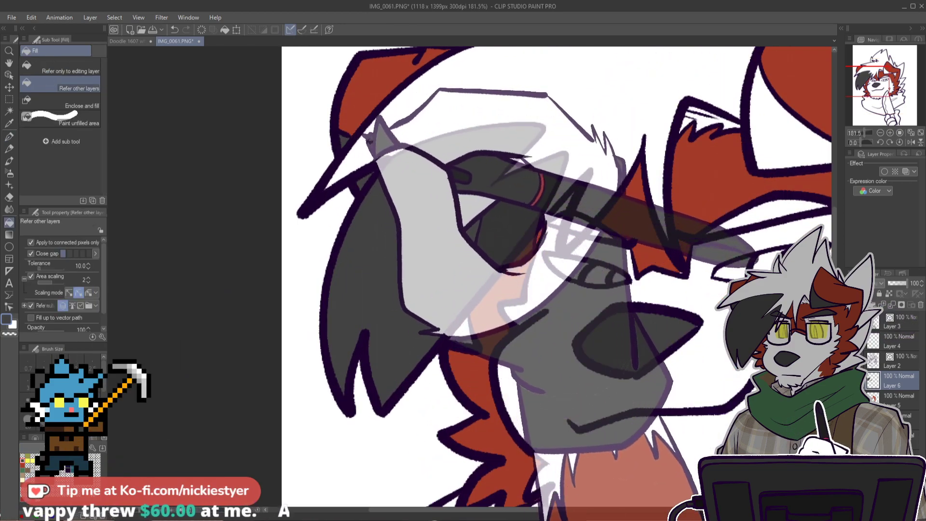
{"action": "scroll", "coordinate": [406, 150], "scroll_direction": "down", "scroll_amount": 3}
{"action": "scroll", "coordinate": [482, 203], "scroll_direction": "up", "scroll_amount": 5}
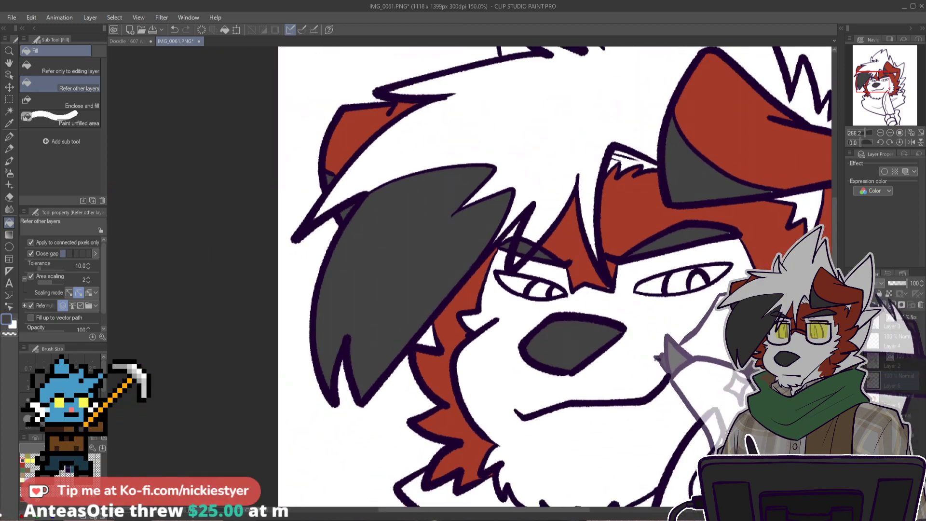
{"action": "scroll", "coordinate": [627, 319], "scroll_direction": "down", "scroll_amount": 3}
{"action": "left_click_drag", "start_coordinate": [835, 222], "coordinate": [835, 251]}
{"action": "scroll", "coordinate": [555, 278], "scroll_direction": "down", "scroll_amount": 4}
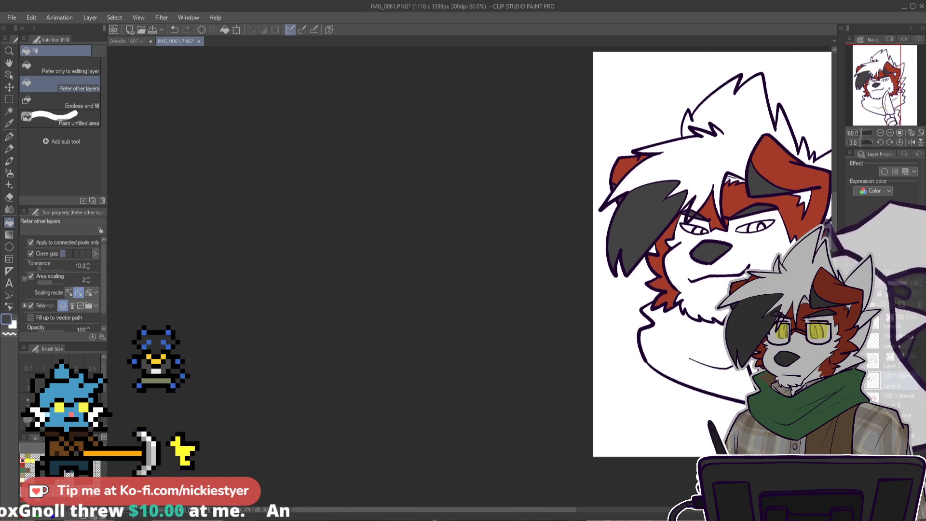
Step: Fill both eyes and the small sparkle on the cheek with yellow on Layer 6
{"action": "scroll", "coordinate": [791, 238], "scroll_direction": "up", "scroll_amount": 5}
{"action": "left_click_drag", "start_coordinate": [546, 512], "coordinate": [588, 510]}
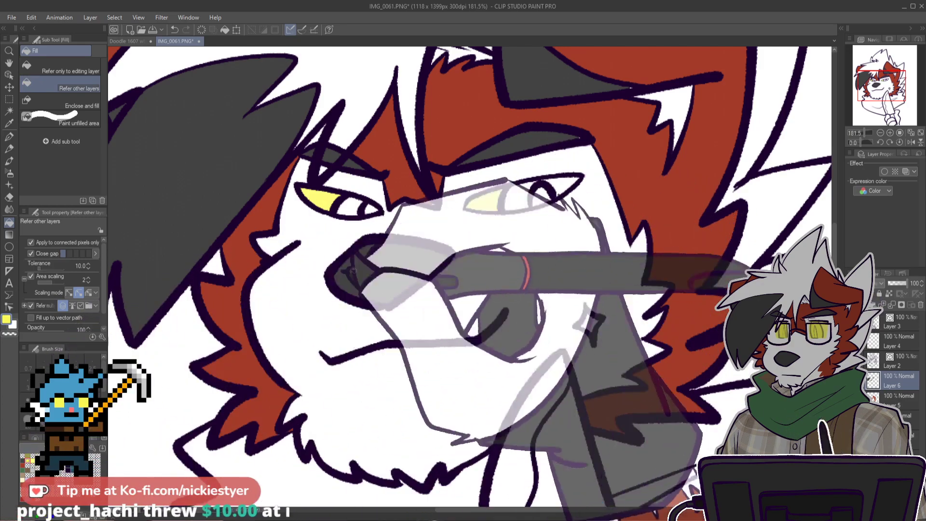
{"action": "left_click", "coordinate": [343, 211]}
{"action": "left_click", "coordinate": [370, 212]}
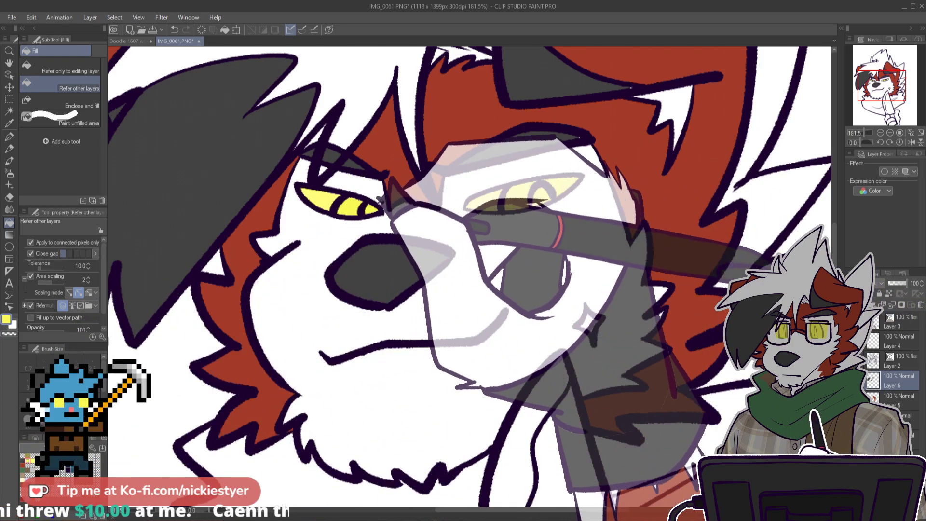
{"action": "scroll", "coordinate": [555, 251], "scroll_direction": "down", "scroll_amount": 4}
{"action": "scroll", "coordinate": [622, 288], "scroll_direction": "up", "scroll_amount": 3}
{"action": "scroll", "coordinate": [603, 288], "scroll_direction": "up", "scroll_amount": 4}
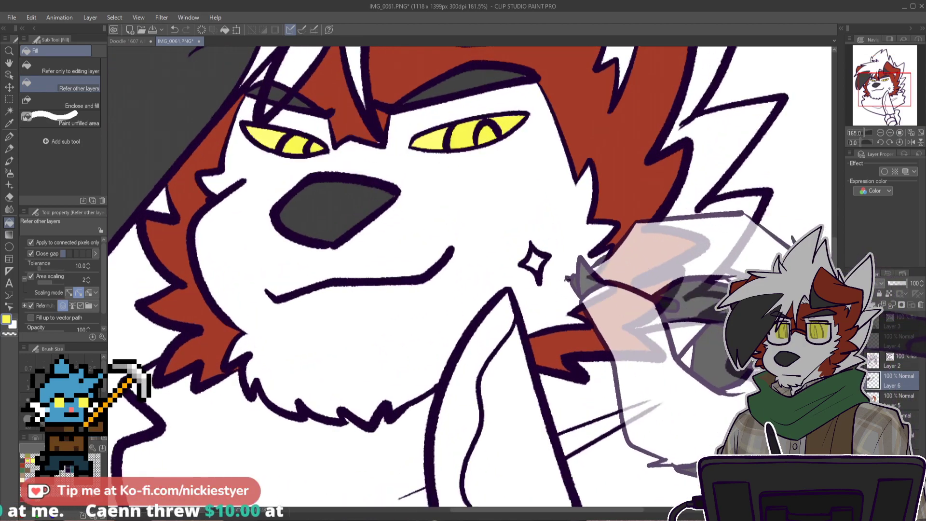
{"action": "left_click", "coordinate": [529, 258]}
Step: Fill the scarf with green on a separate layer beneath the red fill layer
{"action": "scroll", "coordinate": [554, 318], "scroll_direction": "down", "scroll_amount": 8}
{"action": "mouse_move", "coordinate": [834, 242]}
{"action": "left_mouse_down"}
{"action": "mouse_move", "coordinate": [835, 262]}
{"action": "mouse_move", "coordinate": [835, 253]}
{"action": "left_mouse_up"}
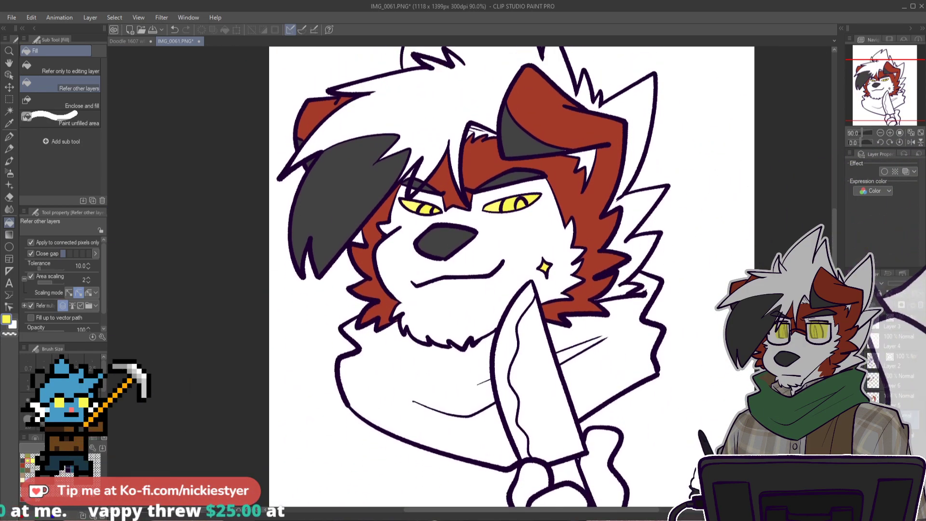
{"action": "left_click", "coordinate": [22, 470]}
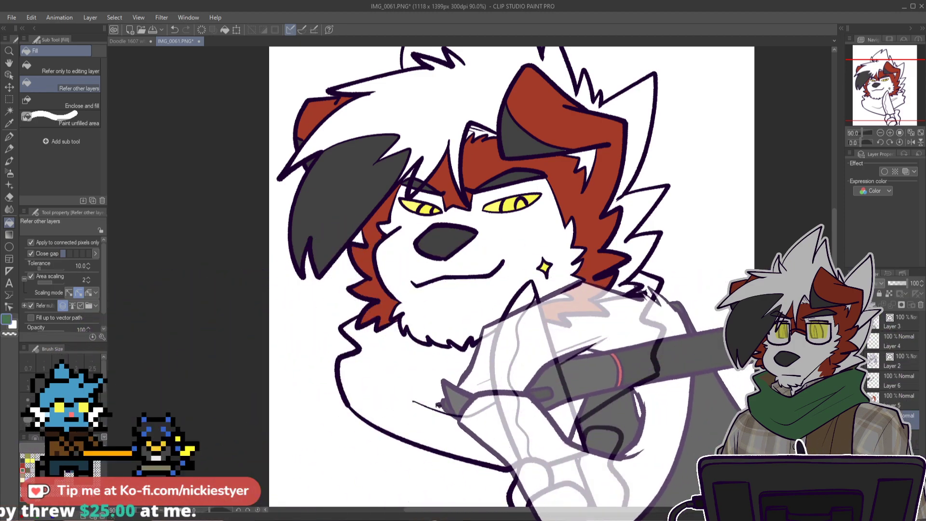
{"action": "scroll", "coordinate": [612, 354], "scroll_direction": "up", "scroll_amount": 6}
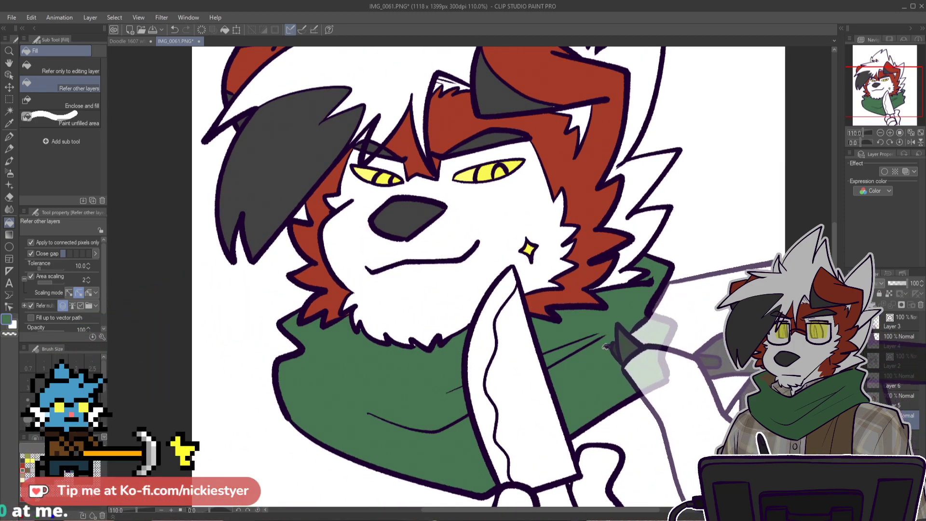
Step: Paint the collar area between the chin fur and scarf brown with the Real G-Pen, and set the Hard eraser to size 17 for cleanup
{"action": "key", "text": "p"}
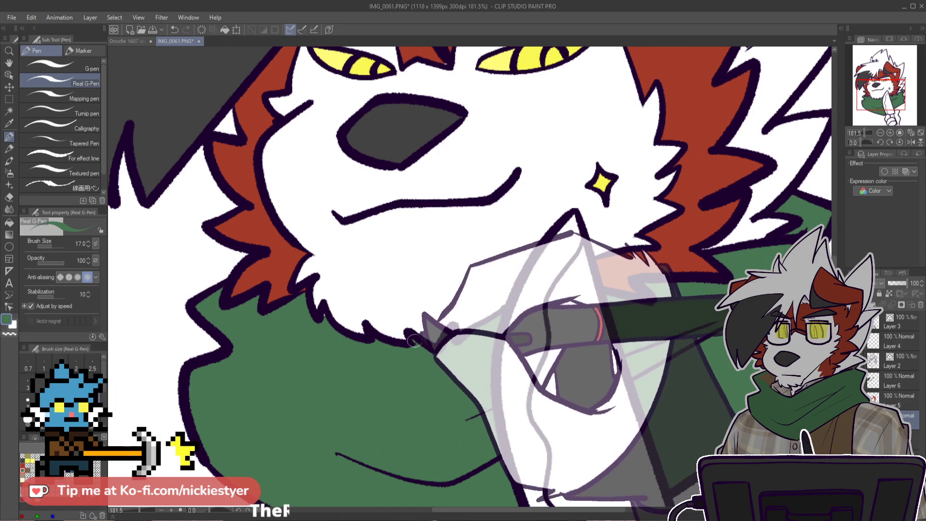
{"action": "left_click", "coordinate": [28, 470]}
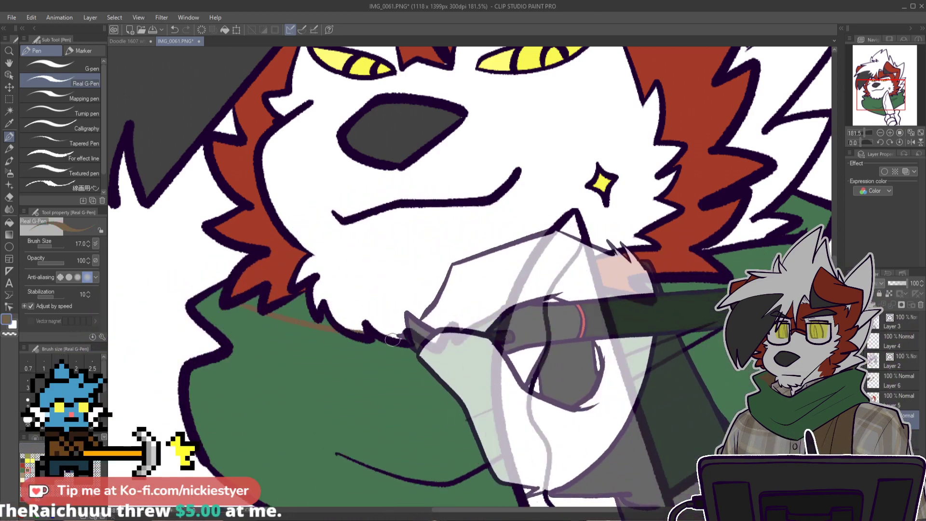
{"action": "scroll", "coordinate": [309, 323], "scroll_direction": "up", "scroll_amount": 6}
{"action": "mouse_move", "coordinate": [190, 287]}
{"action": "left_mouse_down"}
{"action": "mouse_move", "coordinate": [206, 284]}
{"action": "mouse_move", "coordinate": [240, 303]}
{"action": "left_mouse_up"}
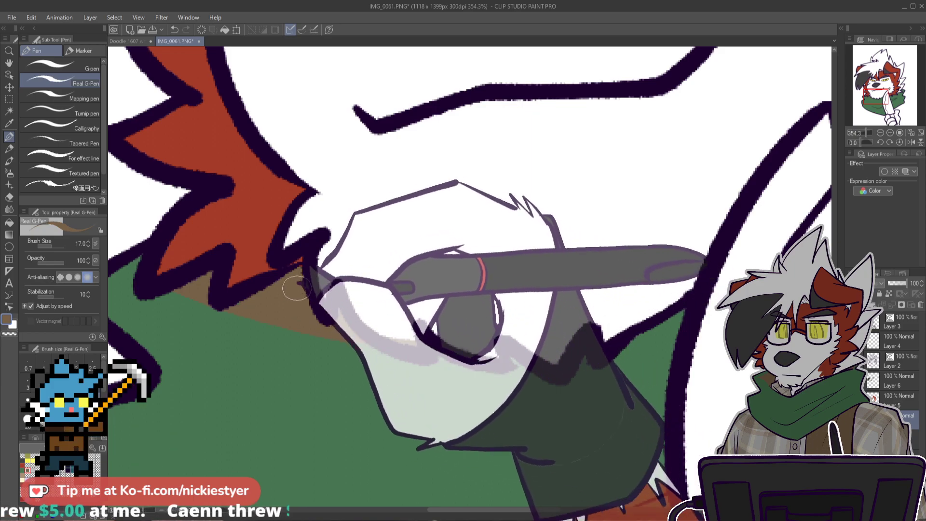
{"action": "scroll", "coordinate": [345, 287], "scroll_direction": "up", "scroll_amount": 1}
{"action": "key", "text": "e"}
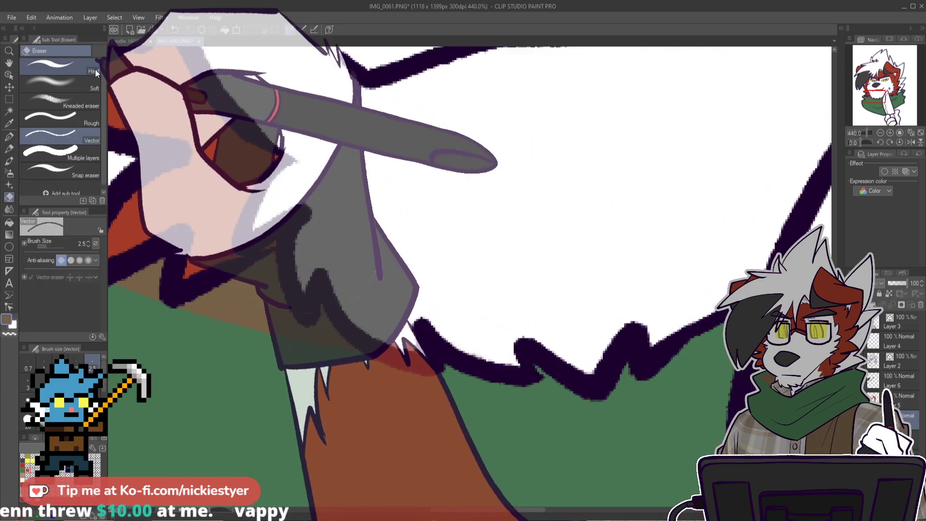
{"action": "left_click", "coordinate": [94, 69]}
{"action": "left_click", "coordinate": [92, 402]}
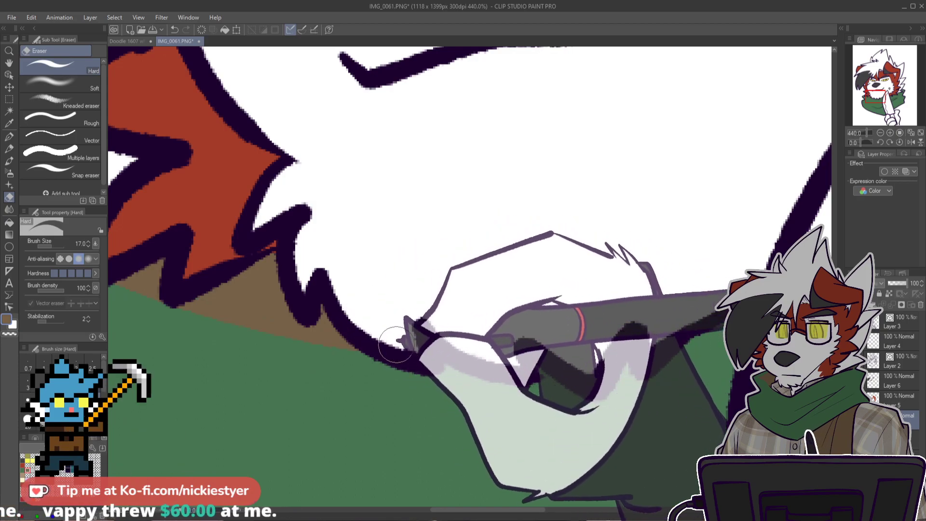
{"action": "scroll", "coordinate": [396, 343], "scroll_direction": "down", "scroll_amount": 12}
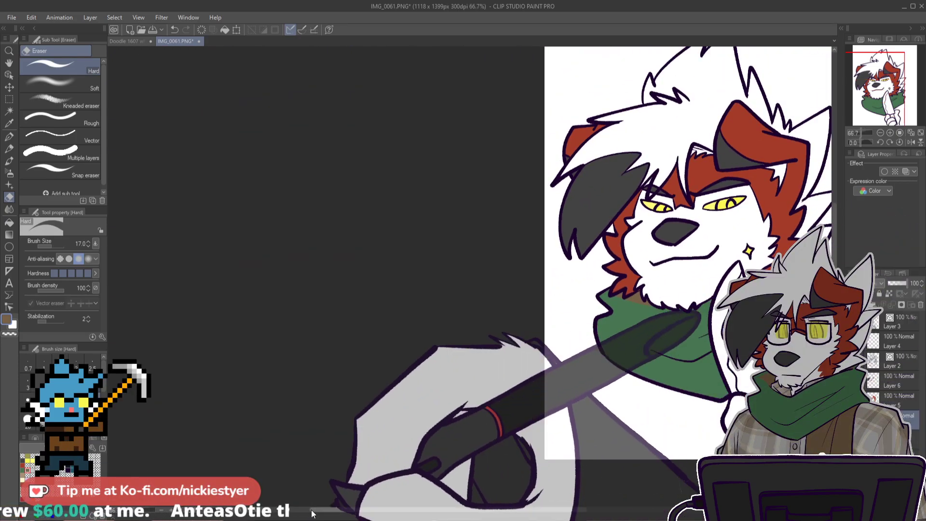
Step: Paint brown into the scarf opening behind the neck fur on the opposite side with the Real G-Pen
{"action": "key", "text": "p"}
{"action": "left_click_drag", "start_coordinate": [555, 511], "coordinate": [572, 515]}
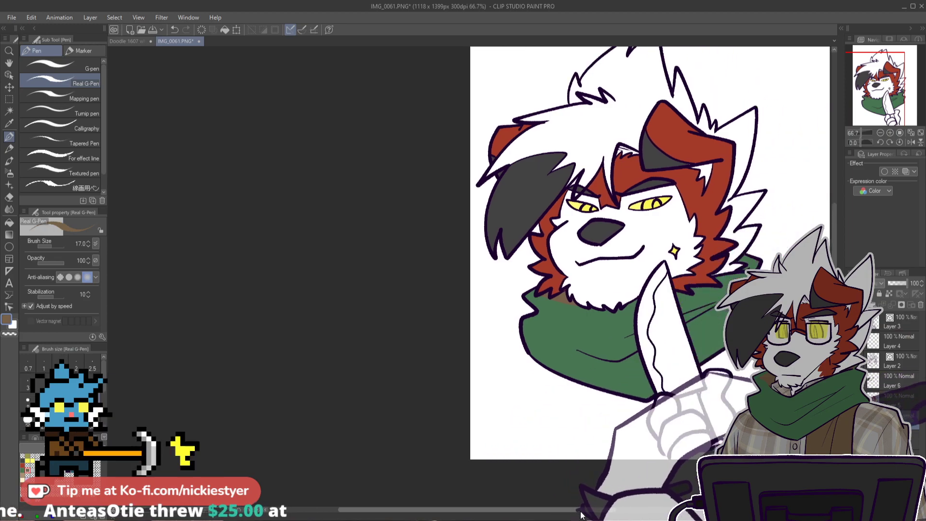
{"action": "scroll", "coordinate": [571, 300], "scroll_direction": "up", "scroll_amount": 8}
{"action": "mouse_move", "coordinate": [550, 340]}
{"action": "left_mouse_down"}
{"action": "mouse_move", "coordinate": [538, 271]}
{"action": "mouse_move", "coordinate": [524, 285]}
{"action": "mouse_move", "coordinate": [542, 301]}
{"action": "mouse_move", "coordinate": [523, 296]}
{"action": "mouse_move", "coordinate": [557, 280]}
{"action": "left_mouse_up"}
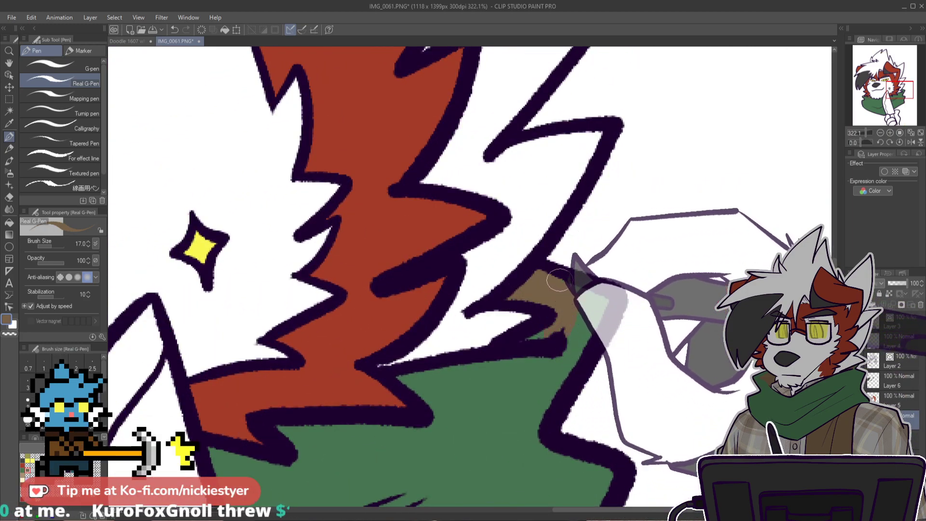
{"action": "scroll", "coordinate": [558, 331], "scroll_direction": "down", "scroll_amount": 4}
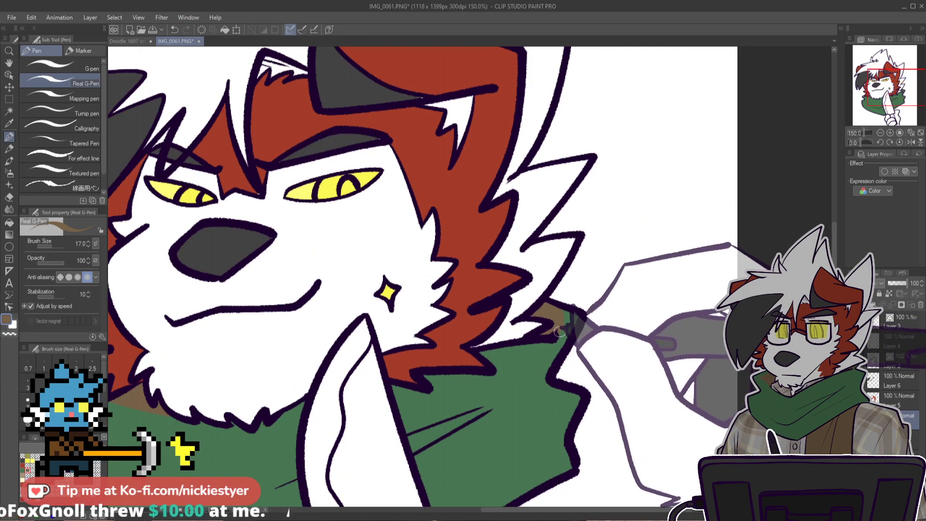
Step: Fill the knife blade with mid grey and its wavy cutting edge with lighter grey on a separate layer
{"action": "scroll", "coordinate": [559, 332], "scroll_direction": "down", "scroll_amount": 4}
{"action": "left_click_drag", "start_coordinate": [834, 237], "coordinate": [835, 266]}
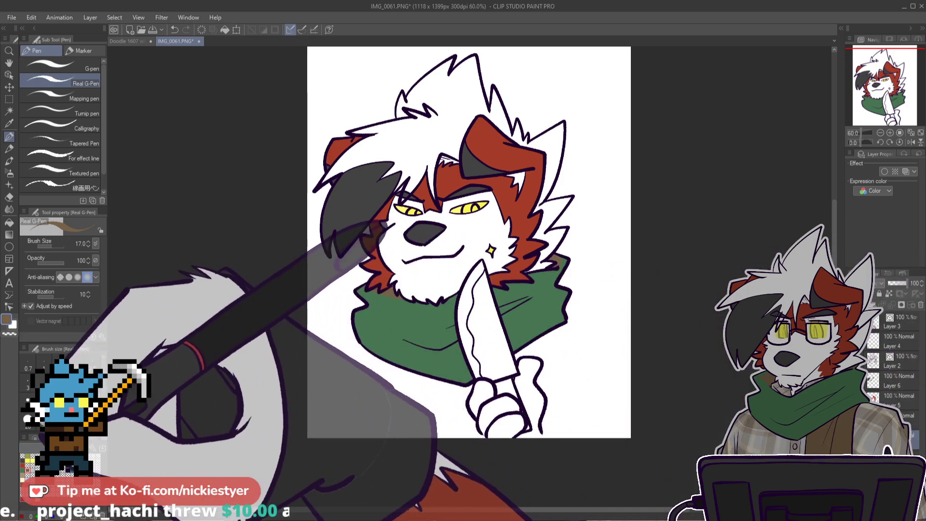
{"action": "left_click", "coordinate": [35, 439]}
{"action": "left_click", "coordinate": [45, 460]}
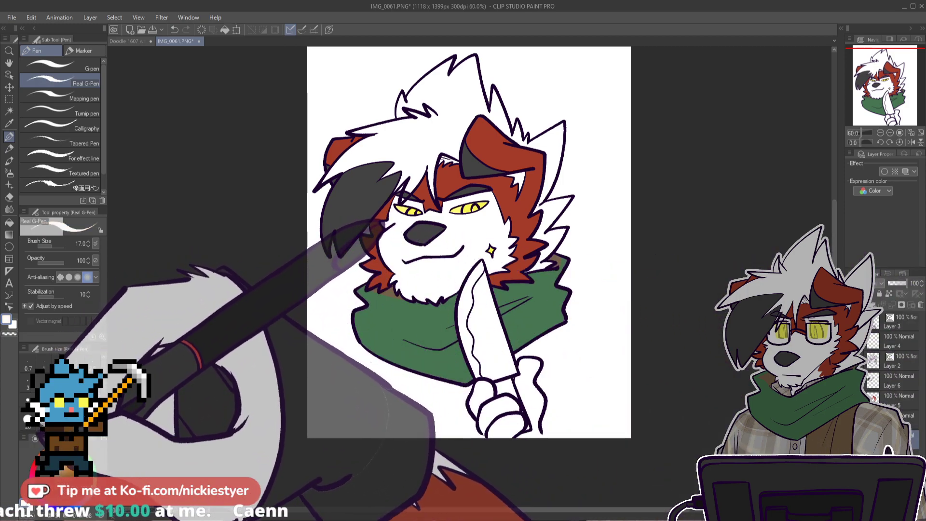
{"action": "scroll", "coordinate": [473, 333], "scroll_direction": "up", "scroll_amount": 4}
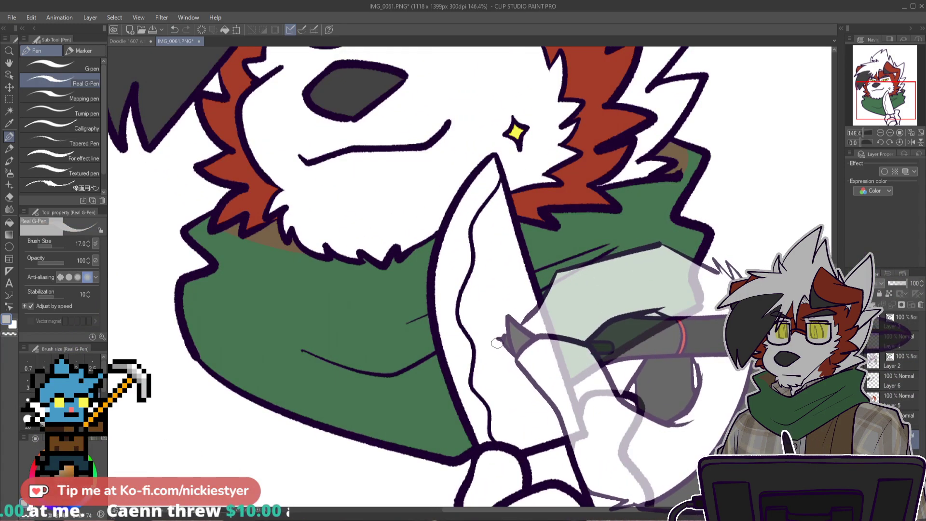
{"action": "key", "text": "g"}
{"action": "left_click", "coordinate": [502, 344]}
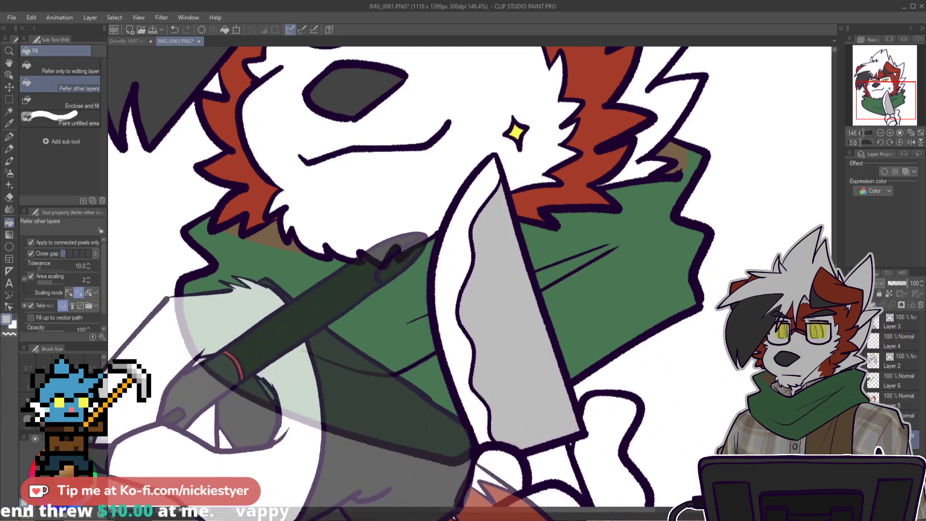
{"action": "left_click", "coordinate": [457, 360]}
{"action": "scroll", "coordinate": [550, 370], "scroll_direction": "down", "scroll_amount": 2}
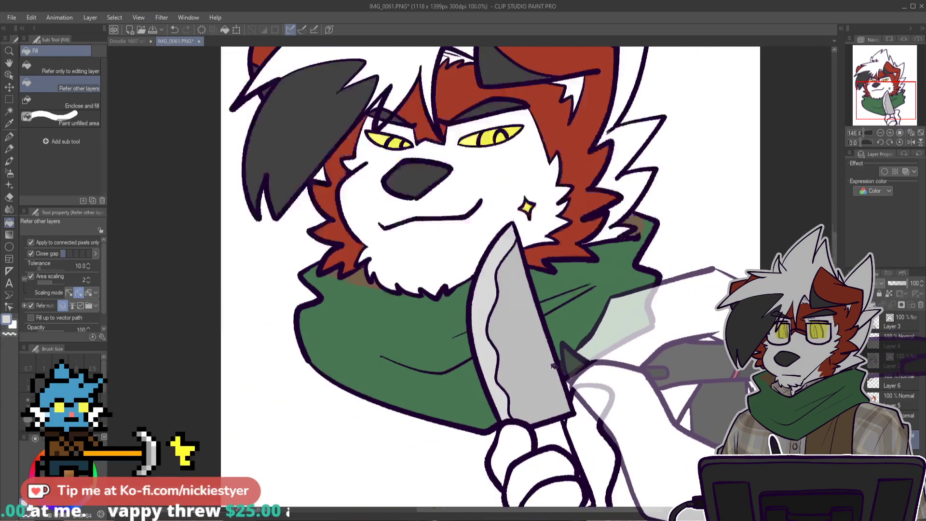
{"action": "scroll", "coordinate": [554, 369], "scroll_direction": "up", "scroll_amount": 2}
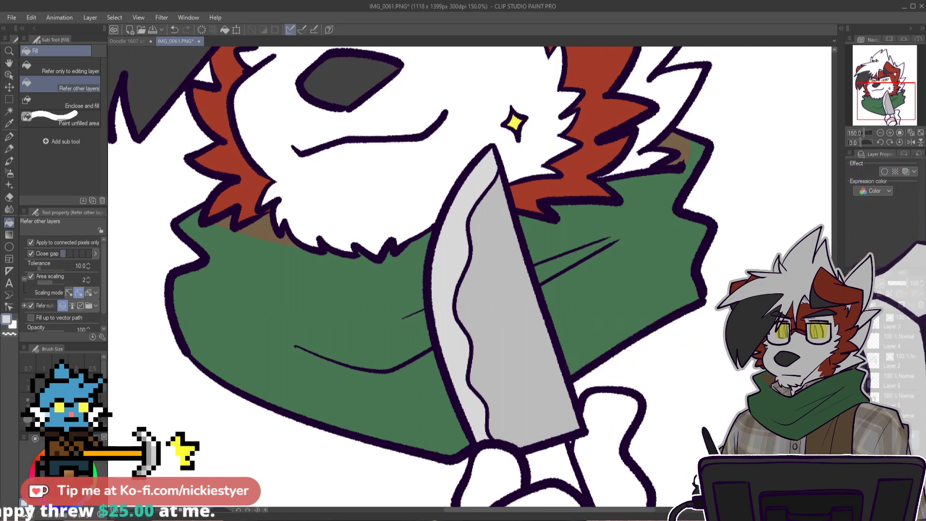
Step: Fill the knife handle with dark grey and paint its narrow gap beside the fingers with the Real G-Pen
{"action": "scroll", "coordinate": [470, 279], "scroll_direction": "down", "scroll_amount": 3}
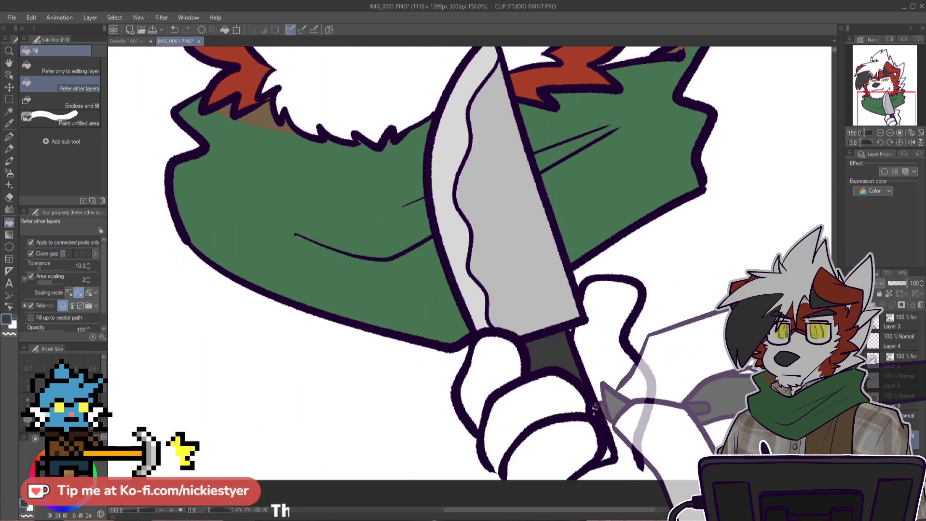
{"action": "key", "text": "p"}
{"action": "scroll", "coordinate": [591, 400], "scroll_direction": "up", "scroll_amount": 2}
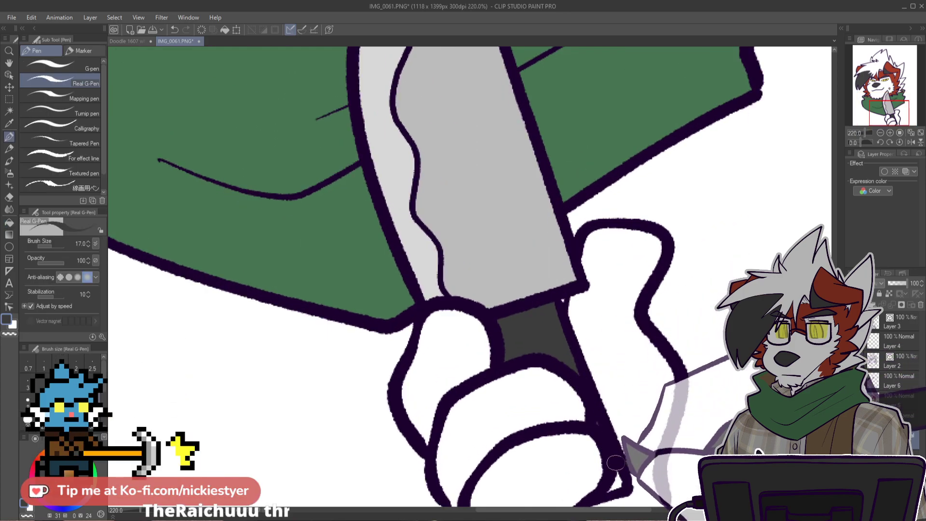
{"action": "scroll", "coordinate": [613, 483], "scroll_direction": "down", "scroll_amount": 6}
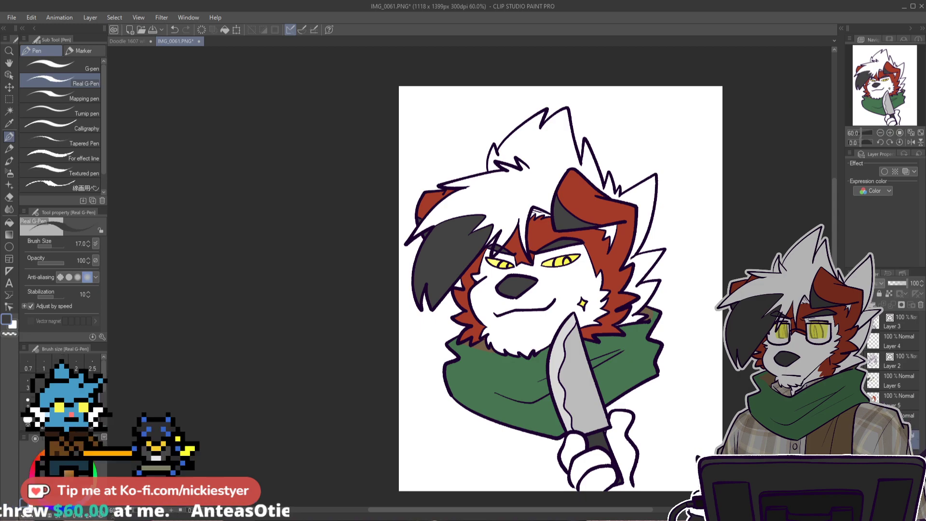
Step: Hide the white background and fill the face and hair with white, using the Fill tool
{"action": "left_click", "coordinate": [852, 439]}
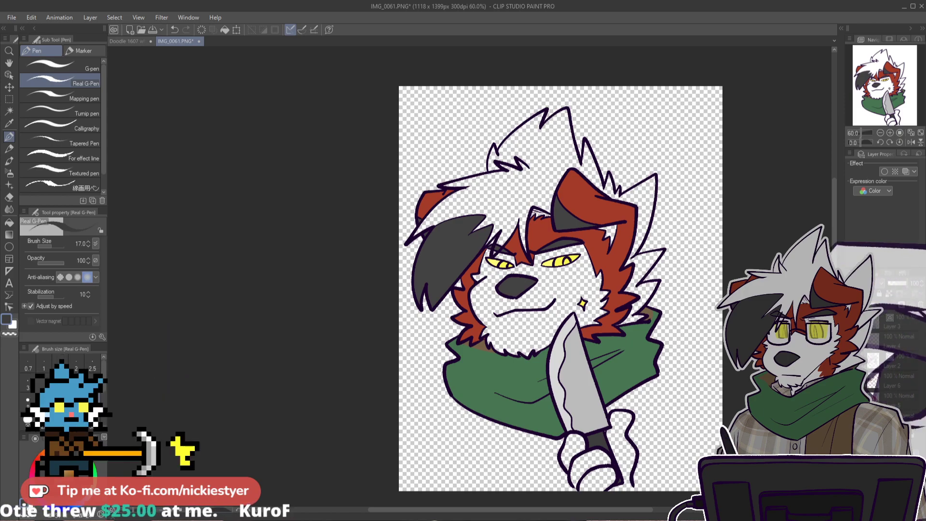
{"action": "key", "text": "g"}
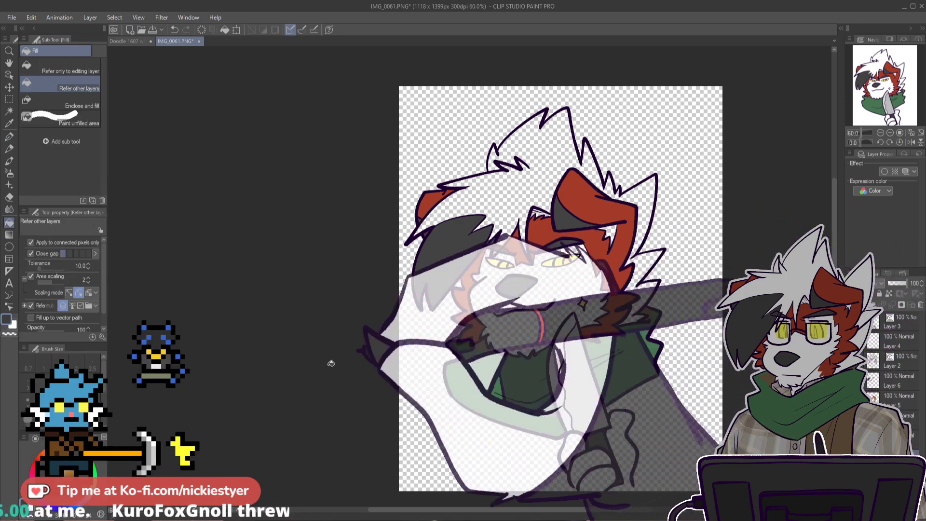
{"action": "scroll", "coordinate": [569, 278], "scroll_direction": "up", "scroll_amount": 3}
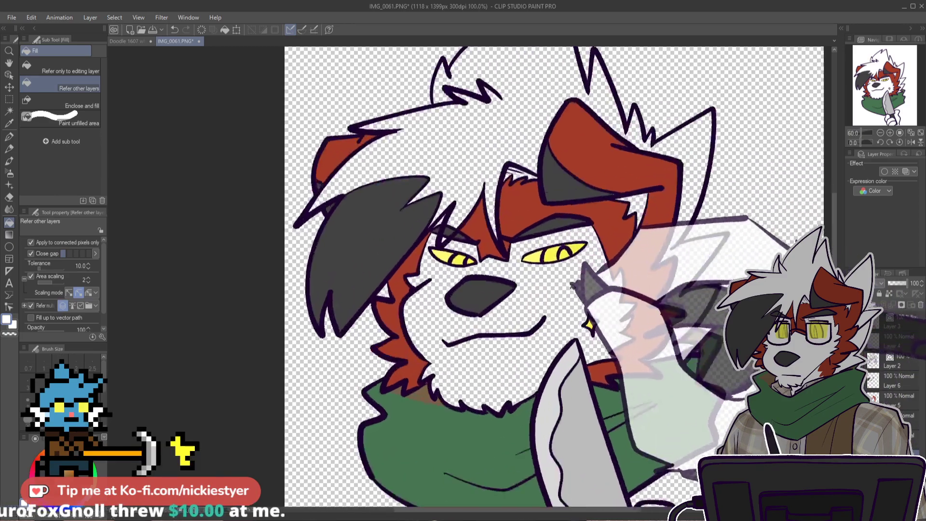
{"action": "scroll", "coordinate": [577, 285], "scroll_direction": "down", "scroll_amount": 2}
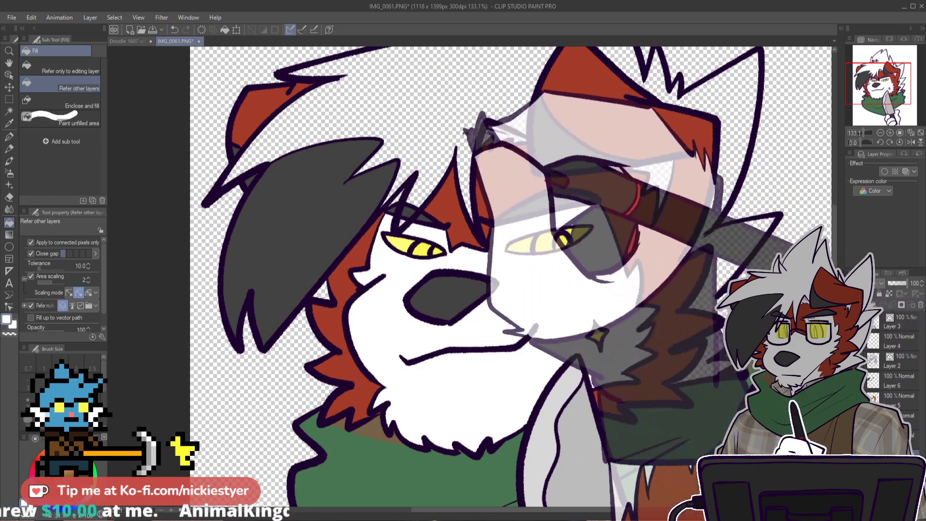
{"action": "scroll", "coordinate": [659, 130], "scroll_direction": "down", "scroll_amount": 1}
Step: Touch up the white face fill around the eyes and eyebrows with the Real G-Pen at brush size 50
{"action": "scroll", "coordinate": [517, 144], "scroll_direction": "up", "scroll_amount": 3}
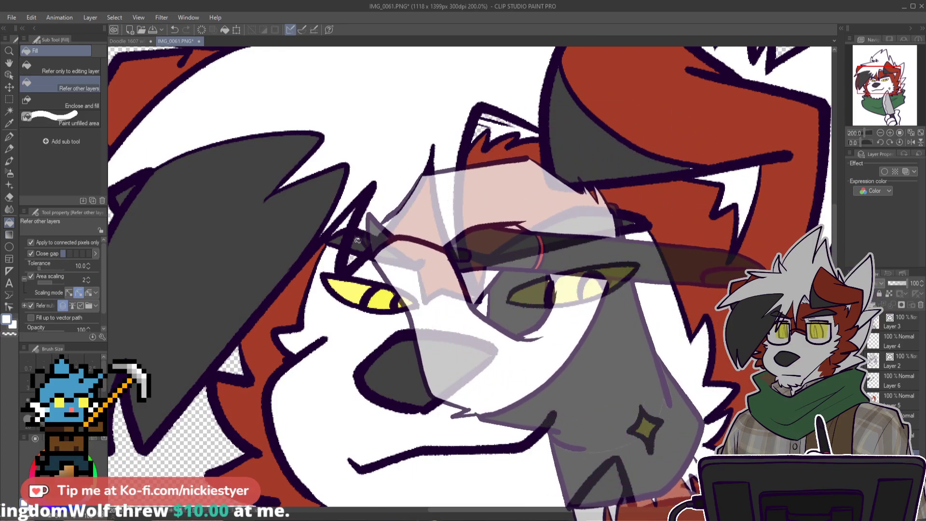
{"action": "key", "text": "p"}
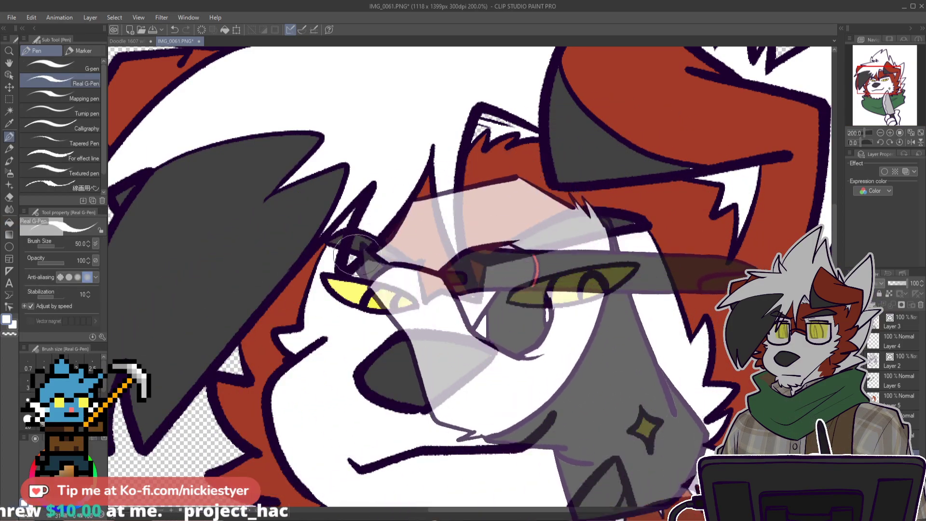
{"action": "left_click", "coordinate": [92, 420]}
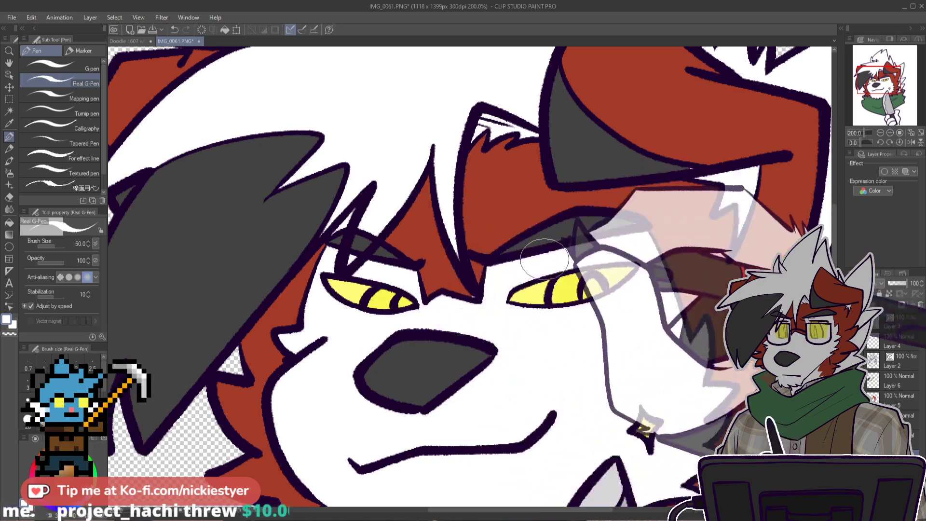
{"action": "scroll", "coordinate": [631, 373], "scroll_direction": "down", "scroll_amount": 5}
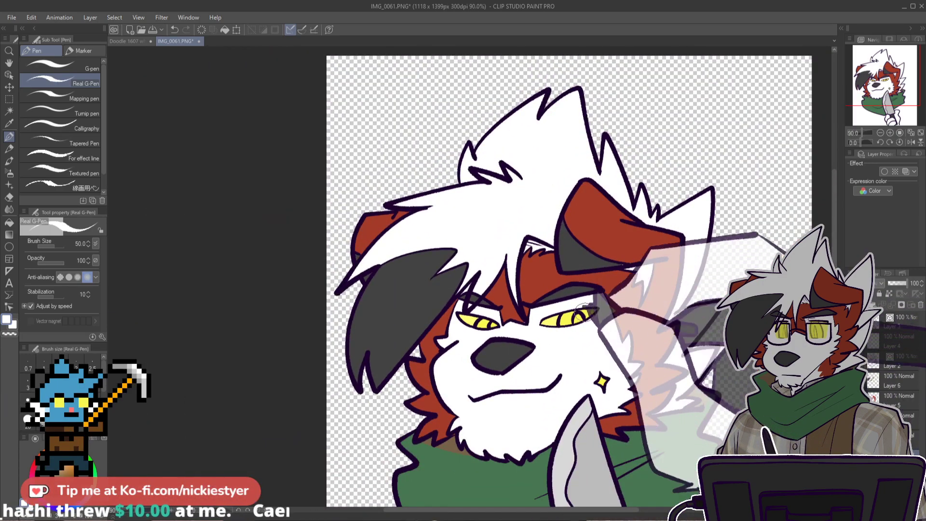
{"action": "scroll", "coordinate": [506, 280], "scroll_direction": "up", "scroll_amount": 3}
{"action": "scroll", "coordinate": [461, 188], "scroll_direction": "down", "scroll_amount": 3}
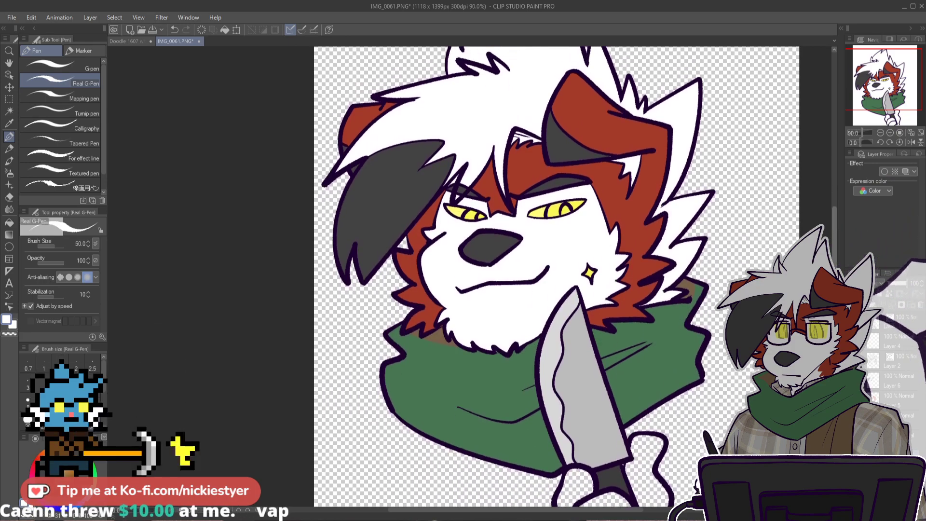
{"action": "scroll", "coordinate": [678, 319], "scroll_direction": "up", "scroll_amount": 2}
Step: Touch up the dark grey eyebrow fill on Layer 6 with the Real G-Pen at brush size 17
{"action": "left_click", "coordinate": [897, 385]}
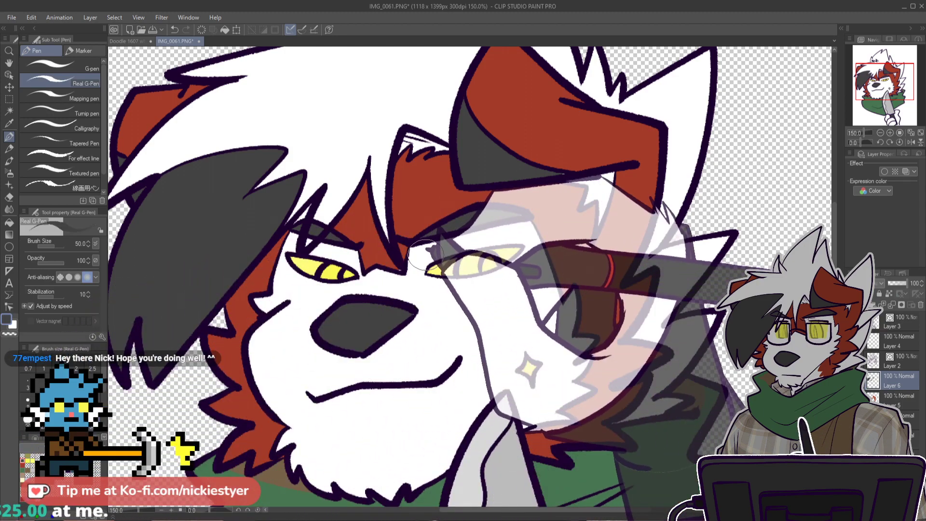
{"action": "scroll", "coordinate": [424, 253], "scroll_direction": "up", "scroll_amount": 3}
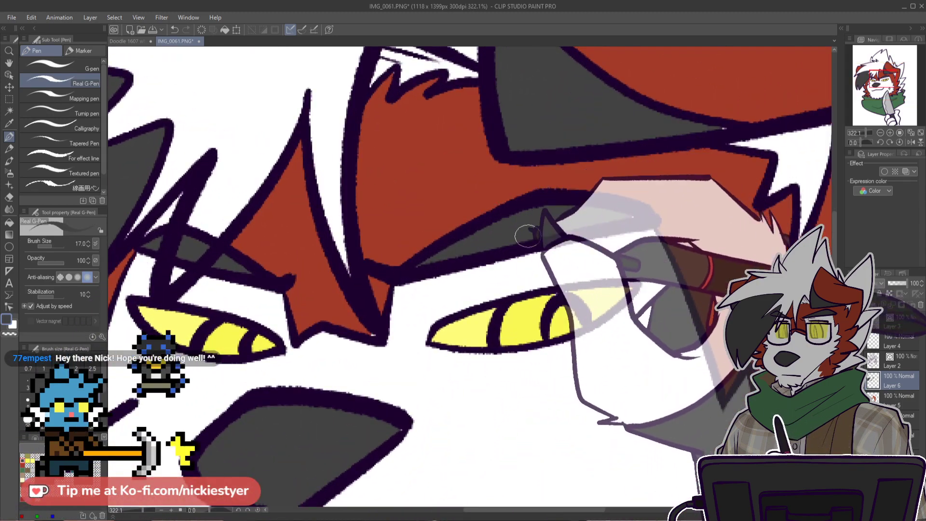
{"action": "scroll", "coordinate": [531, 227], "scroll_direction": "down", "scroll_amount": 5}
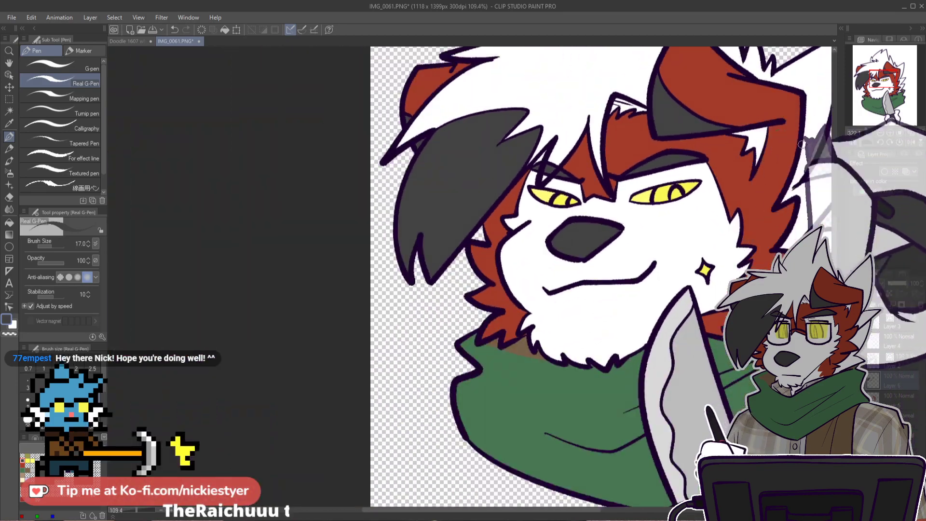
Step: Touch up the red fur between the hair strands and eyebrows on Layer 5 with the Real G-Pen
{"action": "scroll", "coordinate": [796, 183], "scroll_direction": "up", "scroll_amount": 2}
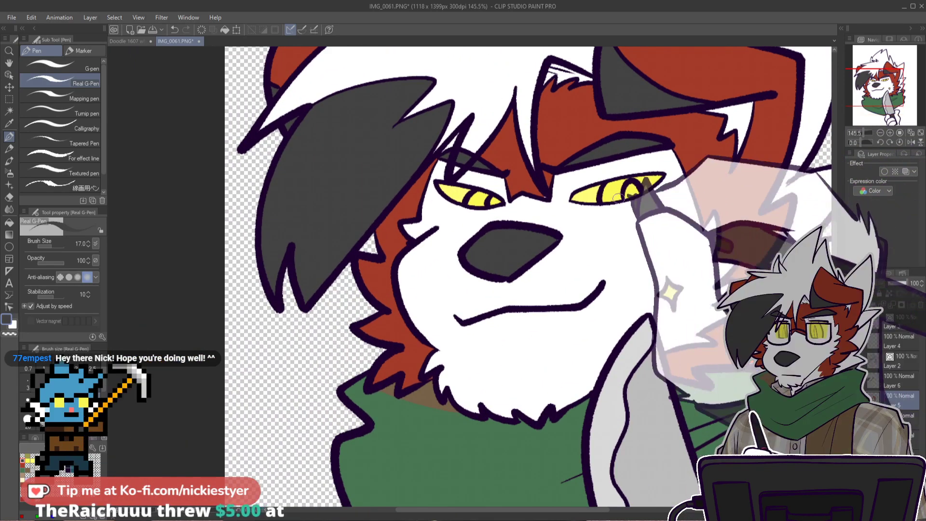
{"action": "scroll", "coordinate": [627, 212], "scroll_direction": "up", "scroll_amount": 4}
{"action": "scroll", "coordinate": [531, 277], "scroll_direction": "down", "scroll_amount": 2}
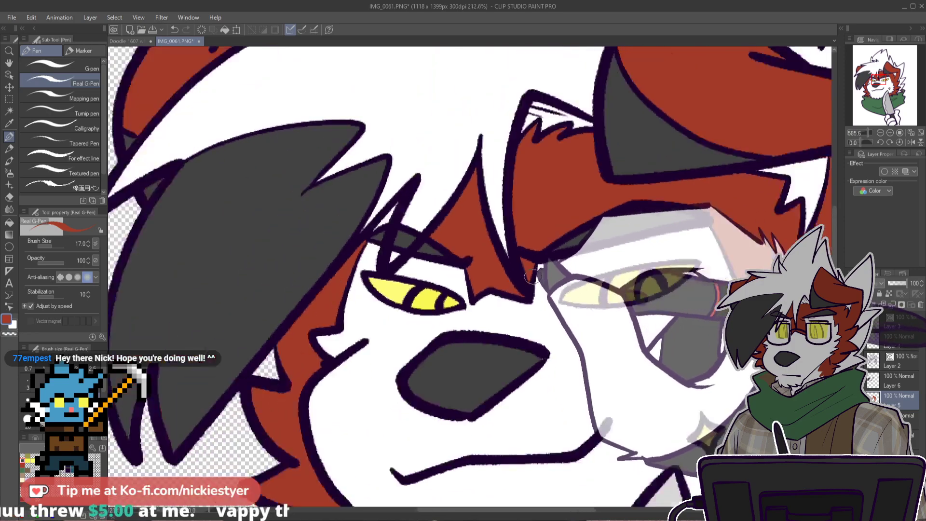
{"action": "scroll", "coordinate": [534, 276], "scroll_direction": "down", "scroll_amount": 2}
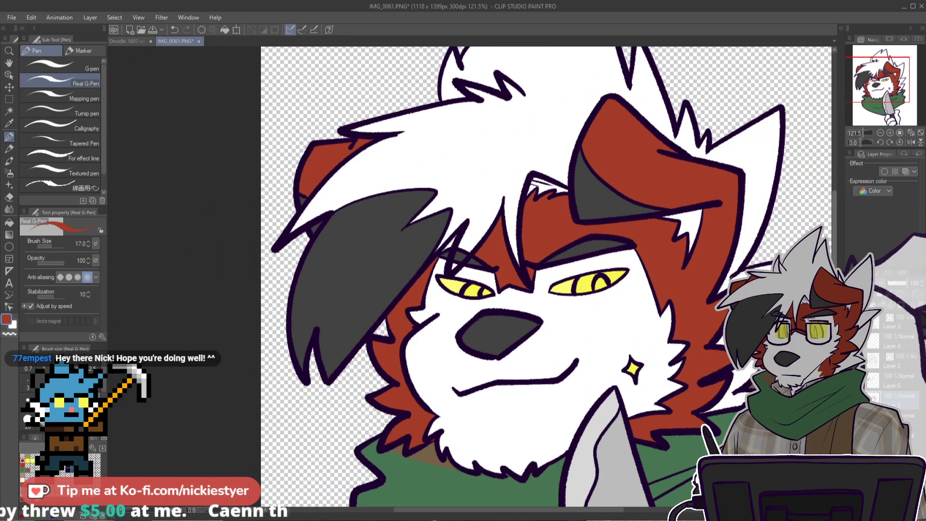
Step: Pick white and paint the remaining gaps in the fur tufts behind the cheek on Layer 2 with the Real G-Pen
{"action": "scroll", "coordinate": [546, 276], "scroll_direction": "down", "scroll_amount": 3}
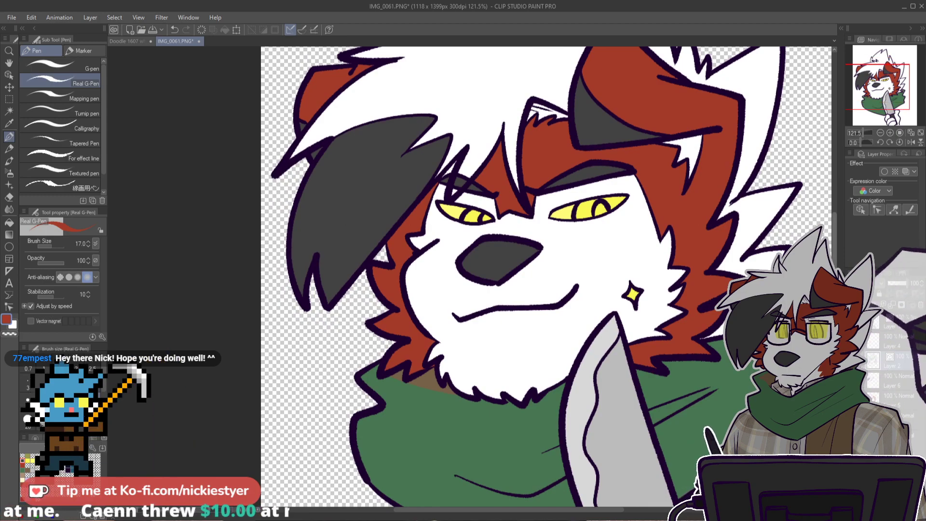
{"action": "key", "text": "e"}
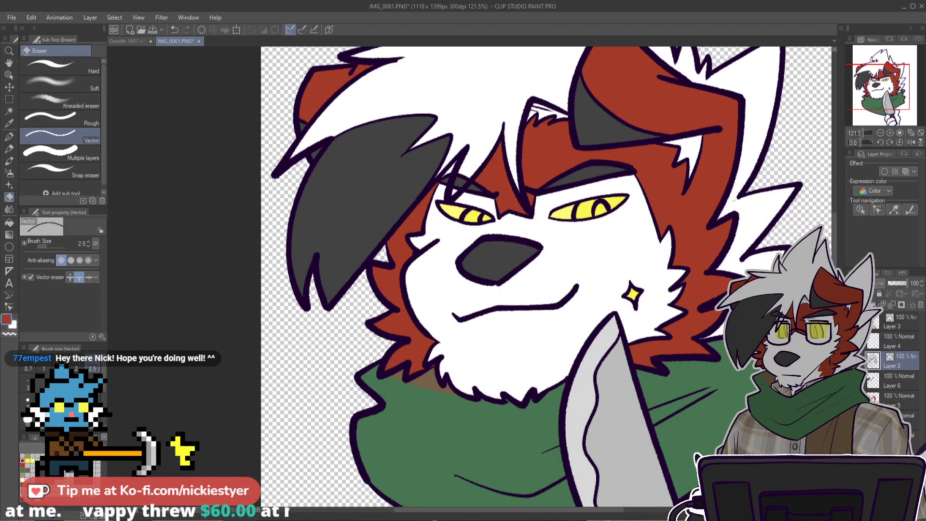
{"action": "left_click", "coordinate": [744, 218], "text": "alt"}
{"action": "scroll", "coordinate": [744, 218], "scroll_direction": "up", "scroll_amount": 5}
{"action": "key", "text": "p"}
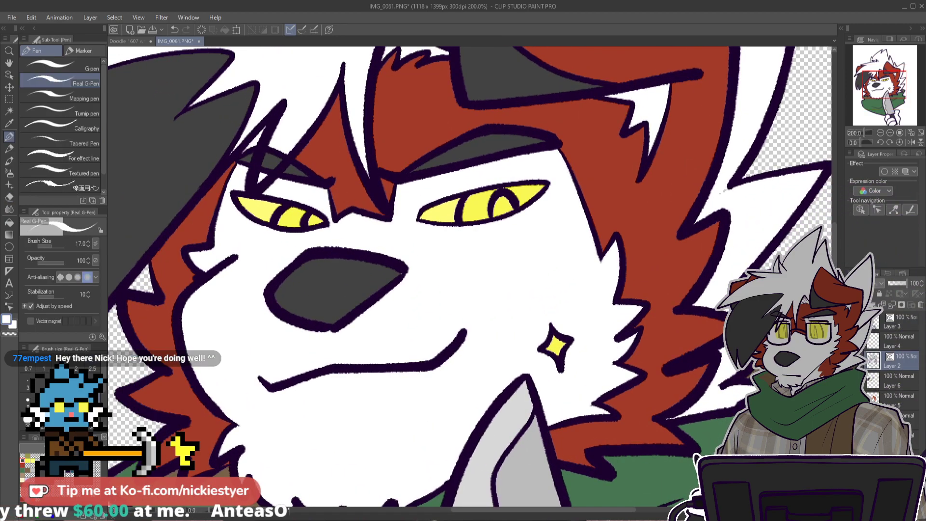
{"action": "left_click", "coordinate": [897, 381]}
{"action": "scroll", "coordinate": [723, 203], "scroll_direction": "up", "scroll_amount": 3}
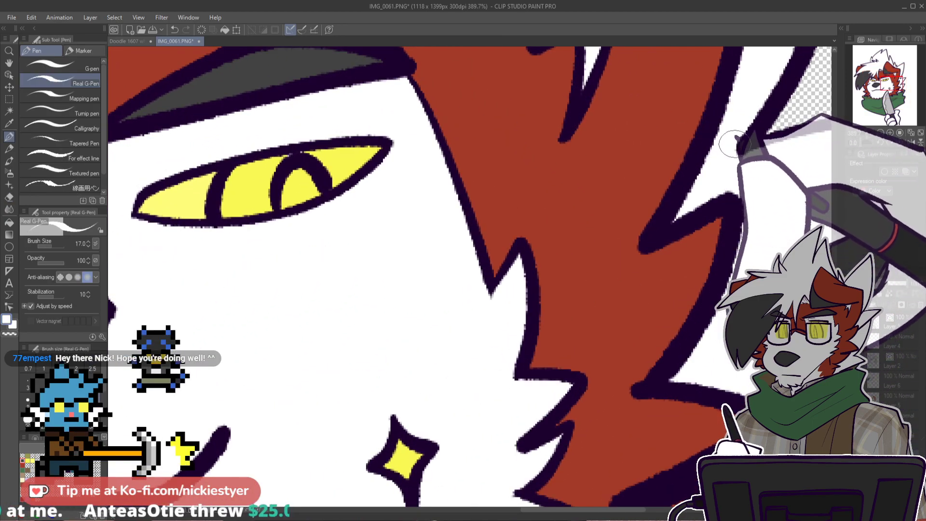
{"action": "scroll", "coordinate": [733, 155], "scroll_direction": "down", "scroll_amount": 5}
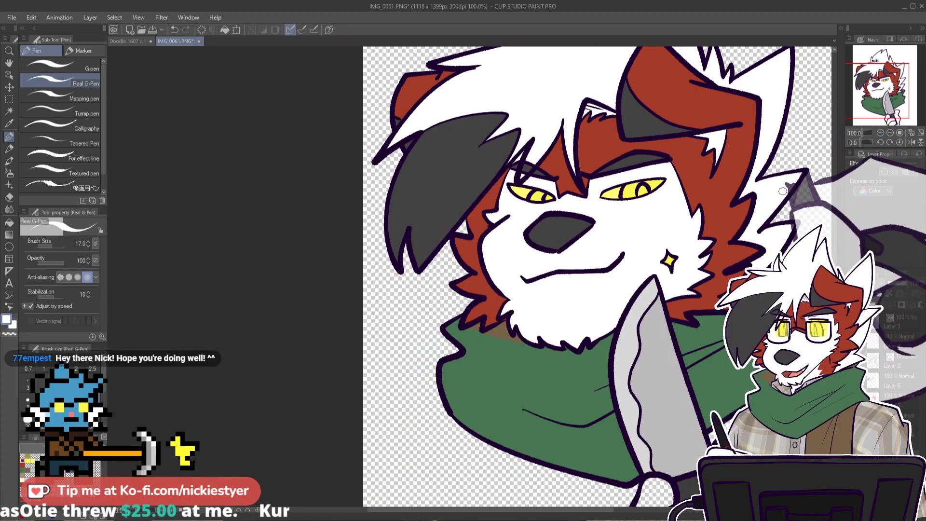
{"action": "scroll", "coordinate": [818, 286], "scroll_direction": "up", "scroll_amount": 4}
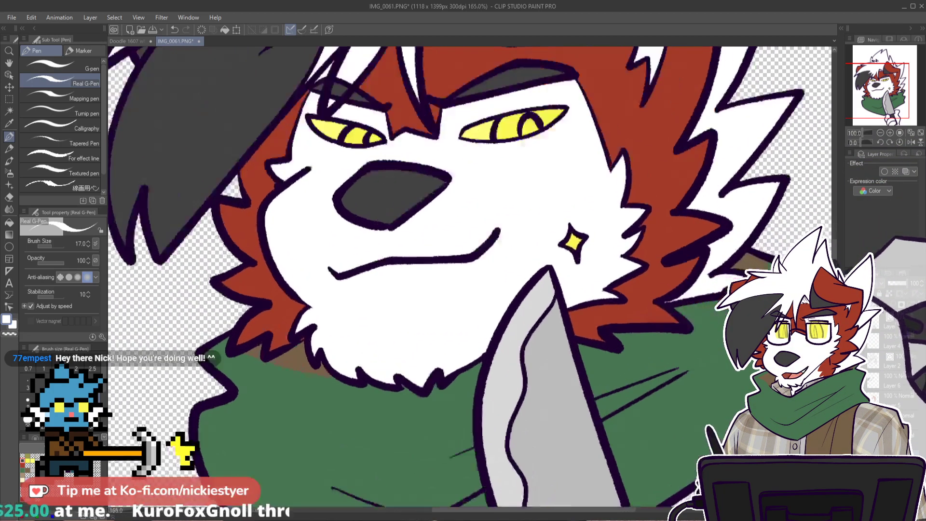
{"action": "scroll", "coordinate": [609, 311], "scroll_direction": "down", "scroll_amount": 4}
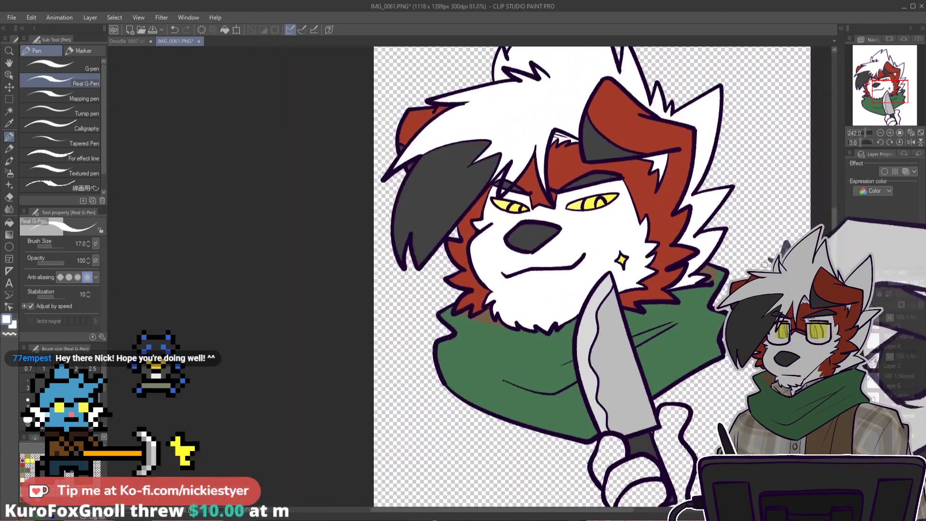
{"action": "scroll", "coordinate": [609, 277], "scroll_direction": "up", "scroll_amount": 2}
{"action": "scroll", "coordinate": [610, 277], "scroll_direction": "down", "scroll_amount": 4}
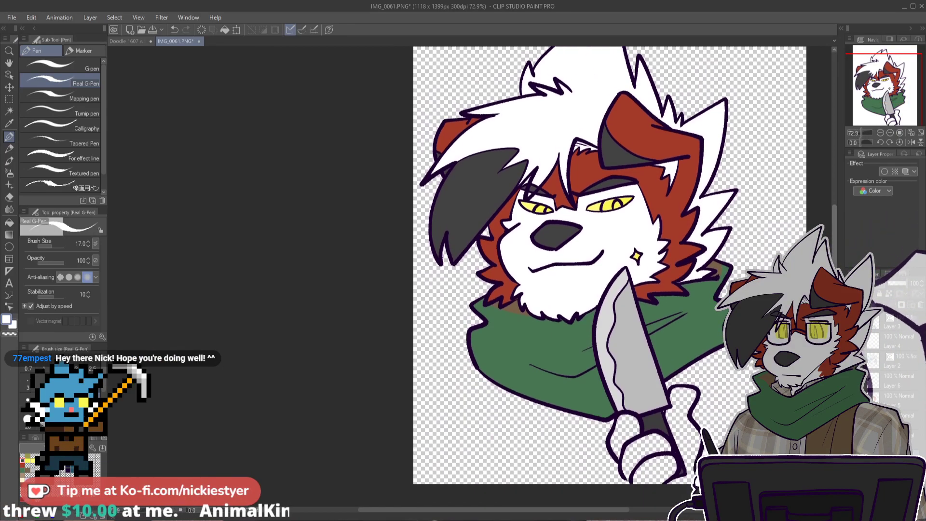
Step: Fill the fingers and the rest of the hand gripping the knife with white
{"action": "scroll", "coordinate": [680, 388], "scroll_direction": "up", "scroll_amount": 3}
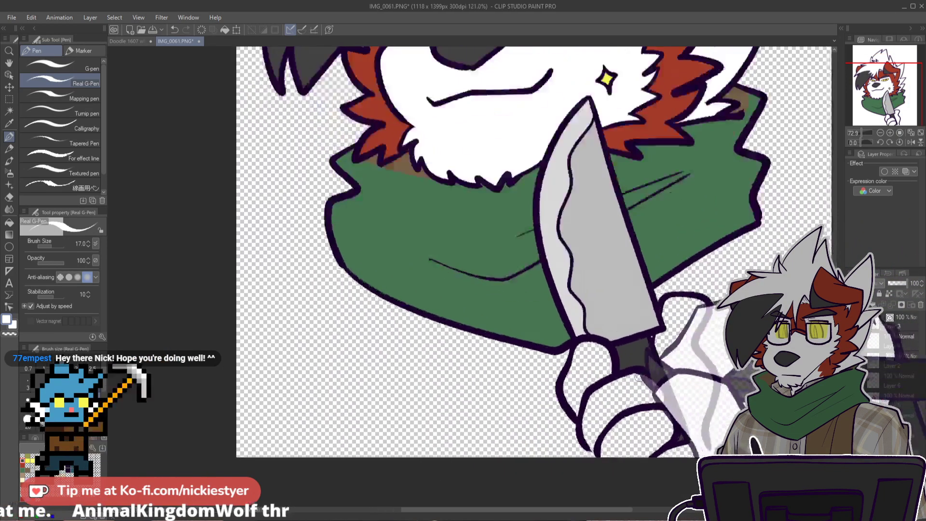
{"action": "scroll", "coordinate": [651, 381], "scroll_direction": "down", "scroll_amount": 1}
{"action": "key", "text": "g"}
{"action": "left_click", "coordinate": [584, 373]}
{"action": "left_click", "coordinate": [620, 408]}
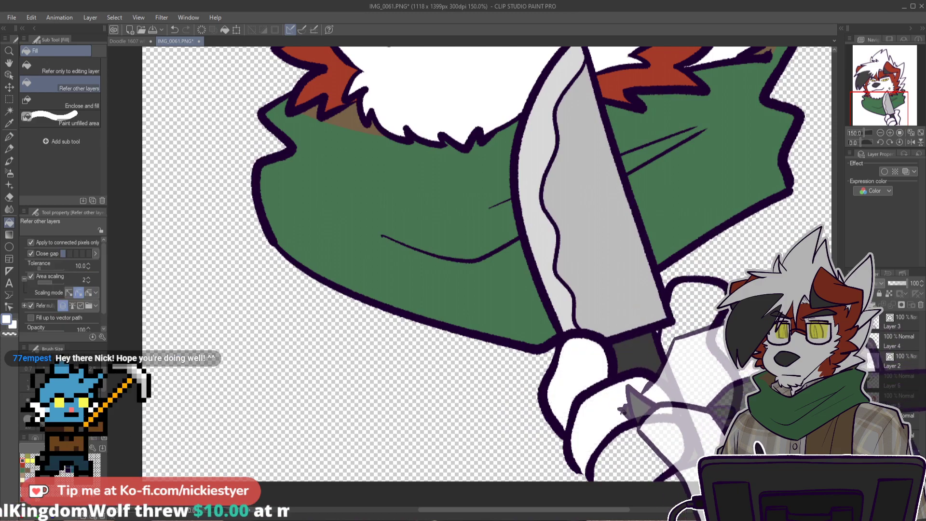
{"action": "key", "text": "p"}
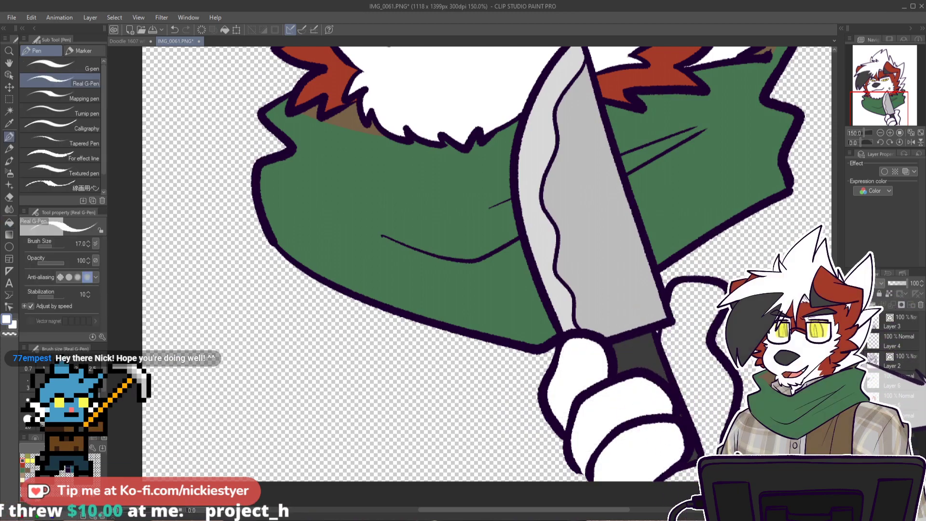
{"action": "key", "text": "g"}
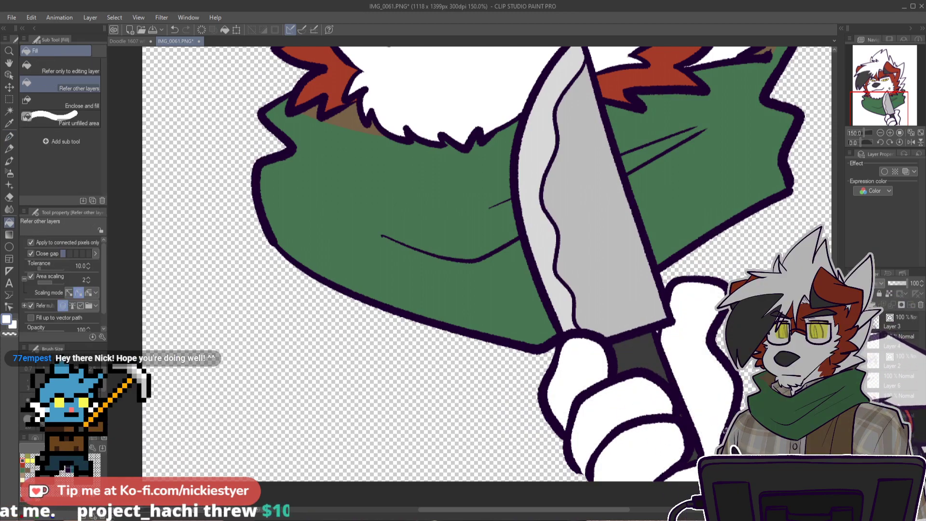
Step: Add a new layer above Layer 2, show the blue sketch and hide the white fills
{"action": "scroll", "coordinate": [724, 433], "scroll_direction": "down", "scroll_amount": 3}
{"action": "scroll", "coordinate": [835, 254], "scroll_direction": "up", "scroll_amount": 5}
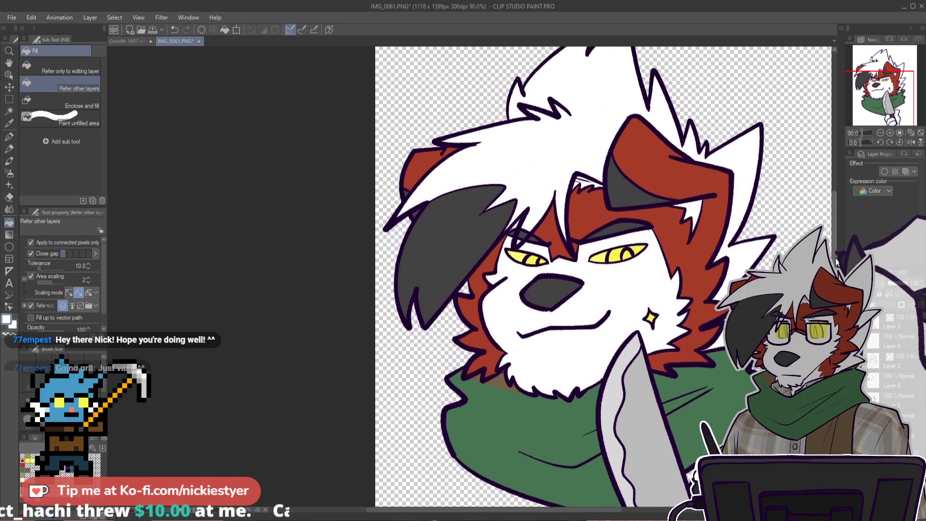
{"action": "scroll", "coordinate": [835, 255], "scroll_direction": "down", "scroll_amount": 2}
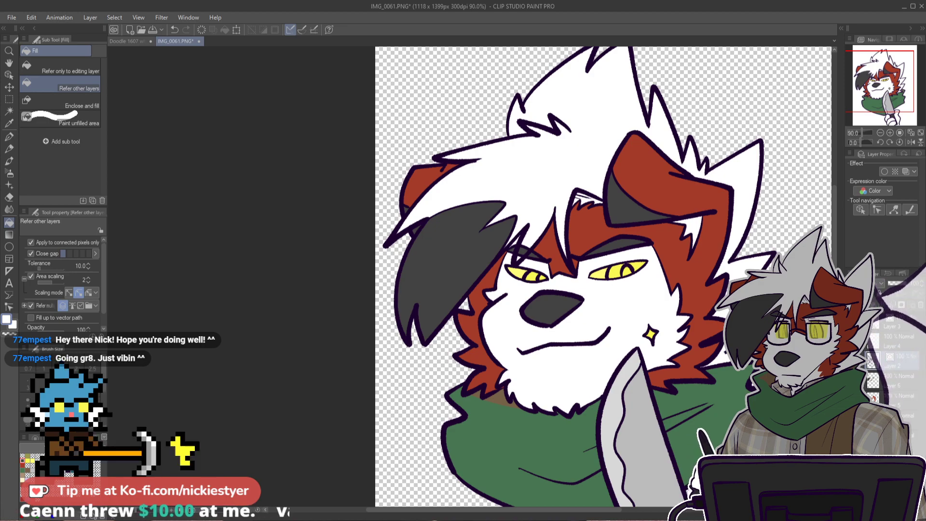
{"action": "left_click", "coordinate": [853, 304]}
{"action": "scroll", "coordinate": [566, 263], "scroll_direction": "up", "scroll_amount": 5}
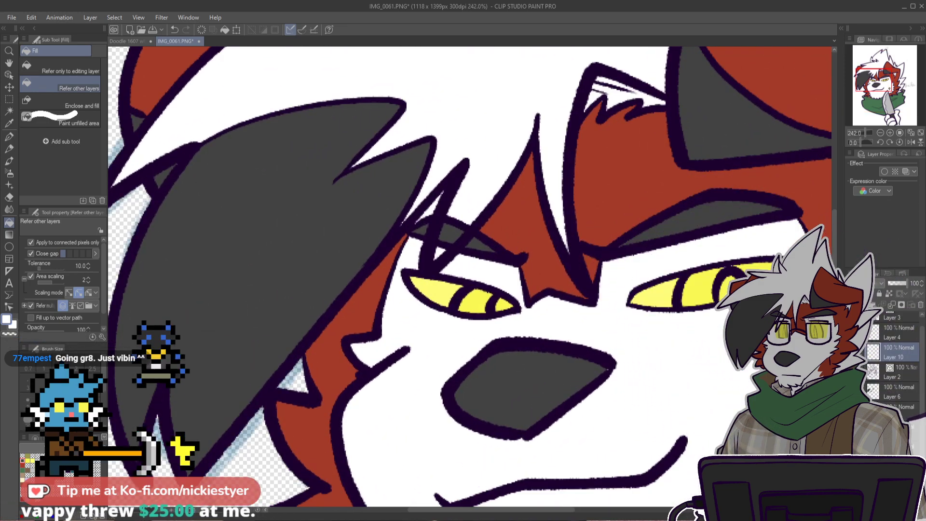
{"action": "key", "text": "ctrl+z"}
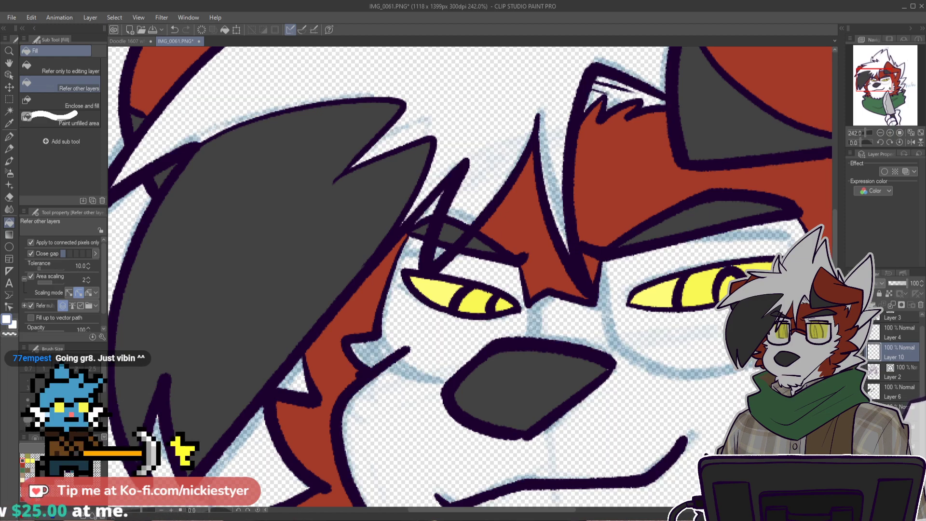
Step: Trace the thick dark purple glasses frame around the eye farther from the dark hair lock with the Real G-Pen
{"action": "key", "text": "p"}
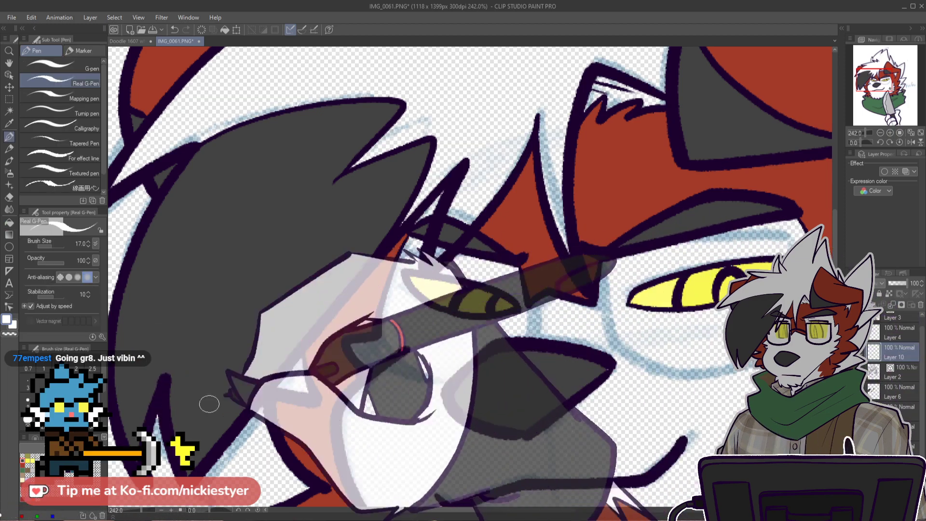
{"action": "left_click", "coordinate": [22, 461]}
{"action": "left_click_drag", "start_coordinate": [609, 254], "coordinate": [798, 239]}
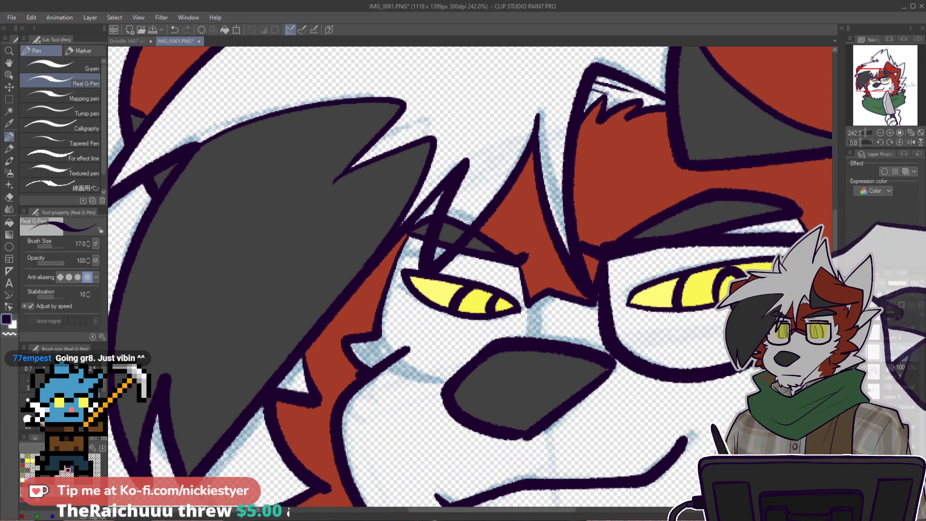
{"action": "key", "text": "ctrl+z"}
{"action": "left_click_drag", "start_coordinate": [604, 260], "coordinate": [611, 336]}
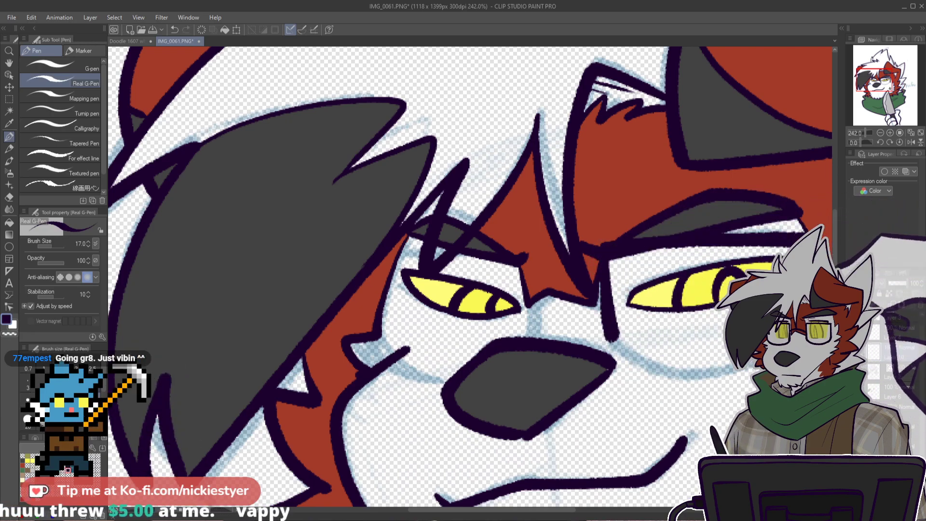
{"action": "key", "text": "ctrl+z"}
{"action": "left_click_drag", "start_coordinate": [605, 260], "coordinate": [740, 382]}
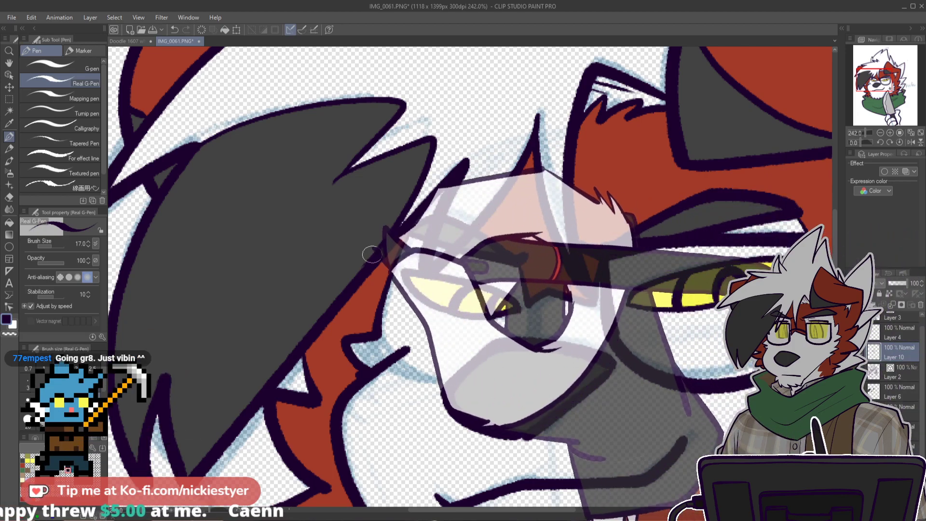
Step: Trace the glasses frame around the eye beside the dark hair lock and draw the bridge joining both lenses
{"action": "mouse_move", "coordinate": [367, 257]}
{"action": "left_mouse_down"}
{"action": "mouse_move", "coordinate": [527, 254]}
{"action": "mouse_move", "coordinate": [528, 333]}
{"action": "left_mouse_up"}
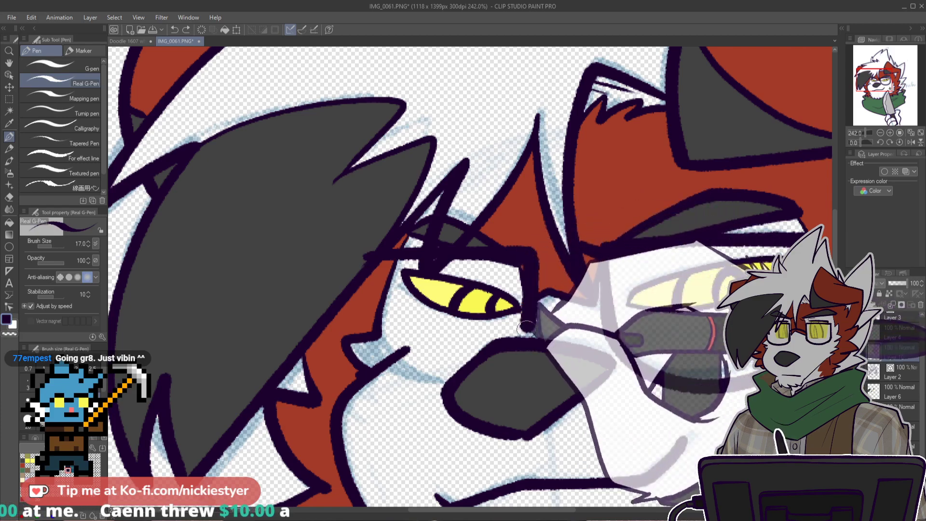
{"action": "left_click_drag", "start_coordinate": [367, 258], "coordinate": [373, 343]}
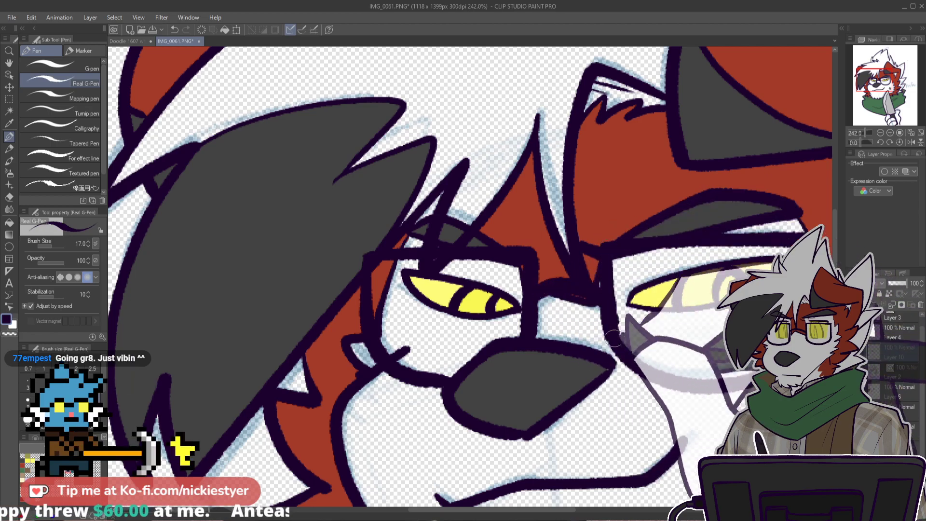
{"action": "scroll", "coordinate": [740, 348], "scroll_direction": "down", "scroll_amount": 10}
{"action": "scroll", "coordinate": [533, 354], "scroll_direction": "up", "scroll_amount": 4}
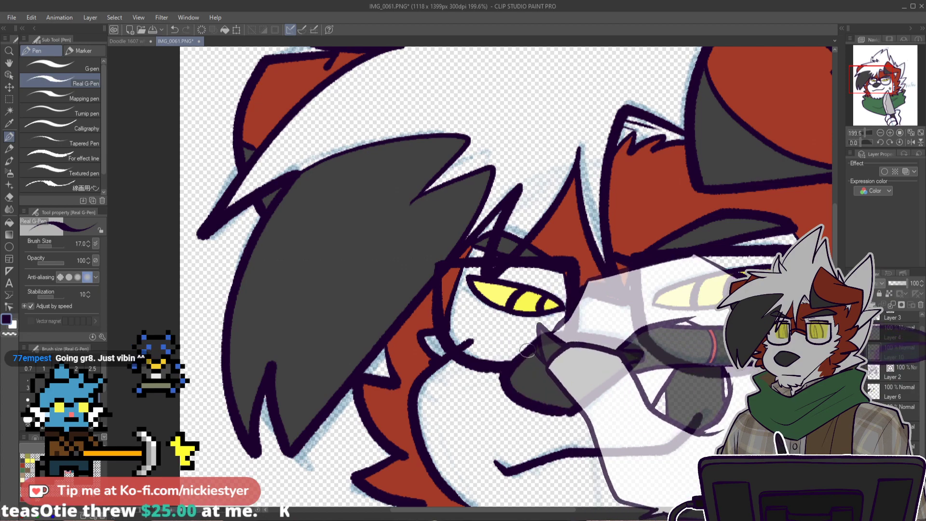
{"action": "scroll", "coordinate": [534, 351], "scroll_direction": "down", "scroll_amount": 4}
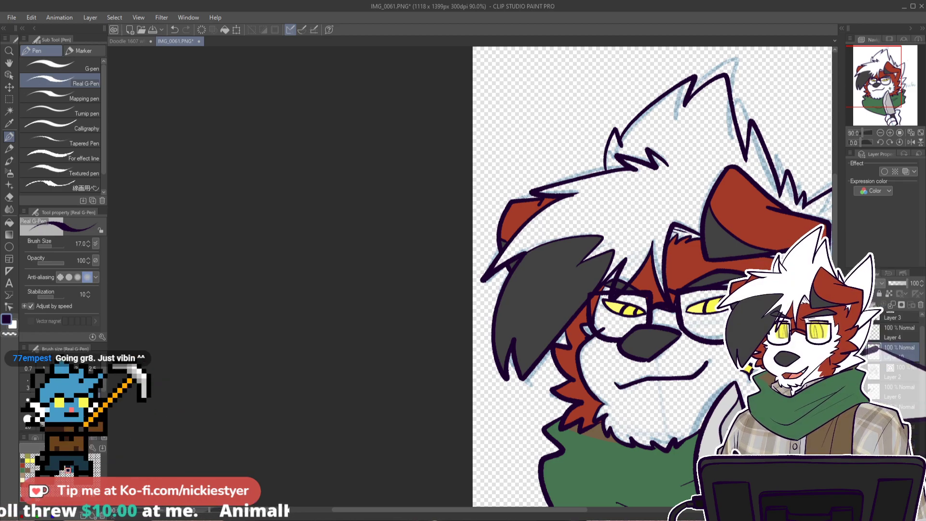
Step: Show the white fills, hide the blue sketch, and toggle the knife and hand line art to check its layer
{"action": "left_click", "coordinate": [853, 411]}
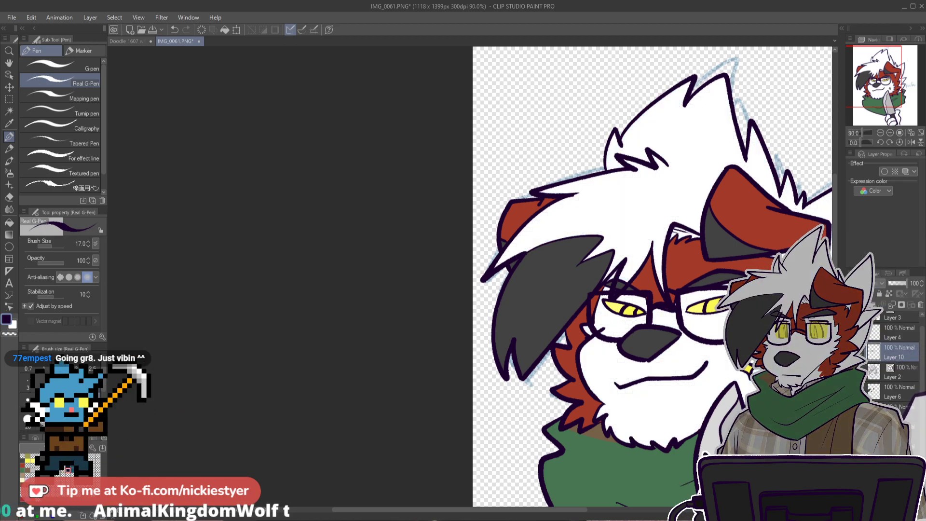
{"action": "left_click_drag", "start_coordinate": [460, 510], "coordinate": [551, 510]}
{"action": "left_click_drag", "start_coordinate": [834, 222], "coordinate": [835, 258]}
{"action": "left_click", "coordinate": [853, 371]}
{"action": "scroll", "coordinate": [694, 353], "scroll_direction": "down", "scroll_amount": 3}
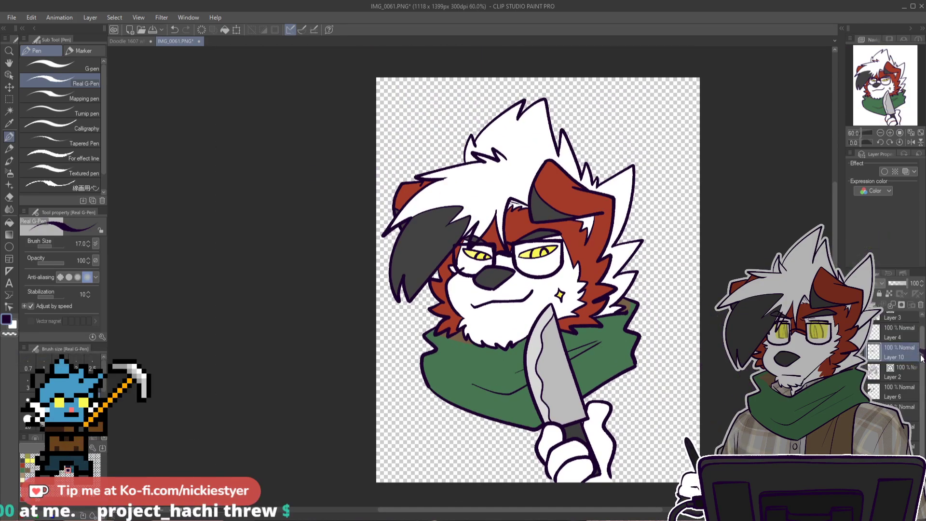
{"action": "left_click", "coordinate": [851, 361]}
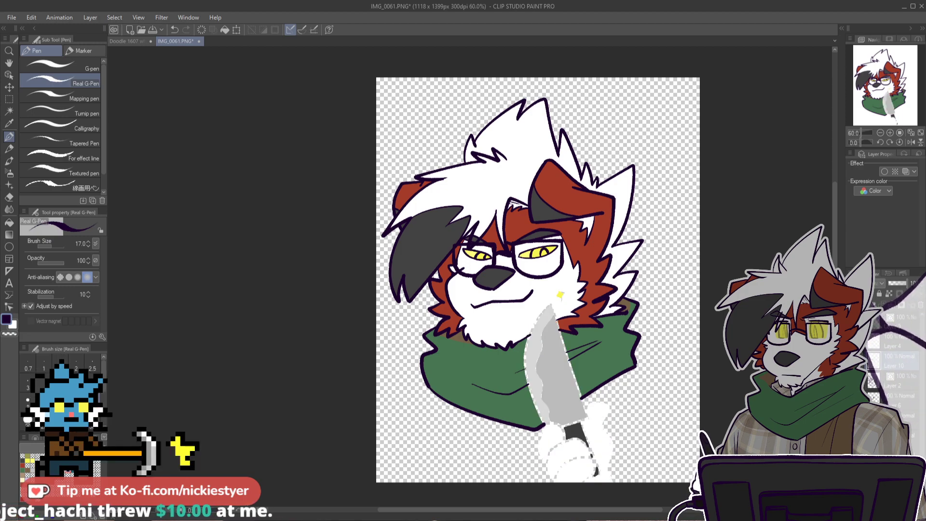
{"action": "left_click", "coordinate": [851, 361]}
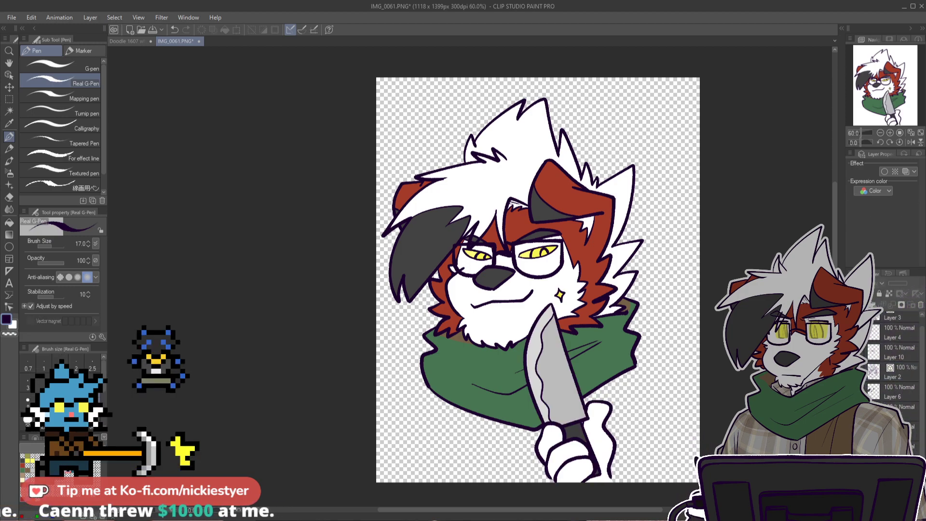
Step: Add a white outline around the head and scarf on a lower layer, using a selection loaded from Layer 2
{"action": "left_click", "coordinate": [916, 380]}
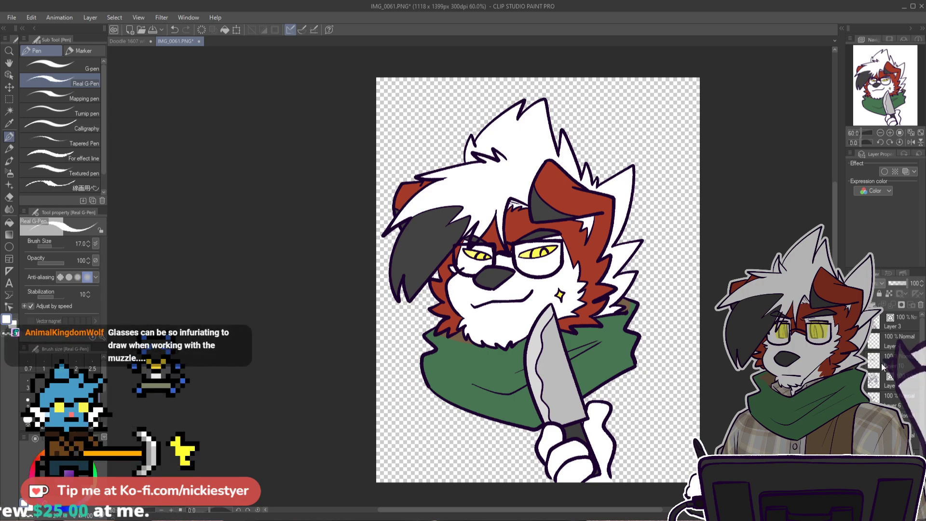
{"action": "left_click", "coordinate": [852, 361]}
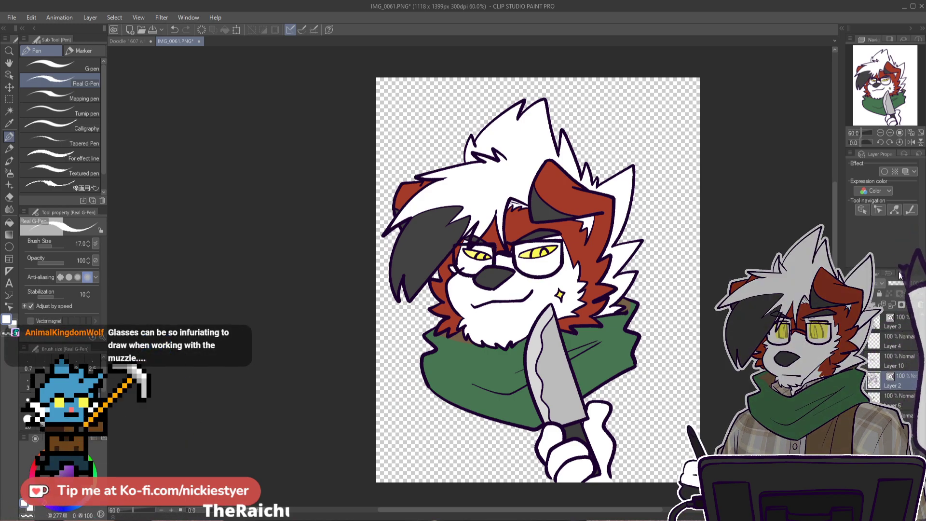
{"action": "left_click", "coordinate": [873, 379], "text": "ctrl"}
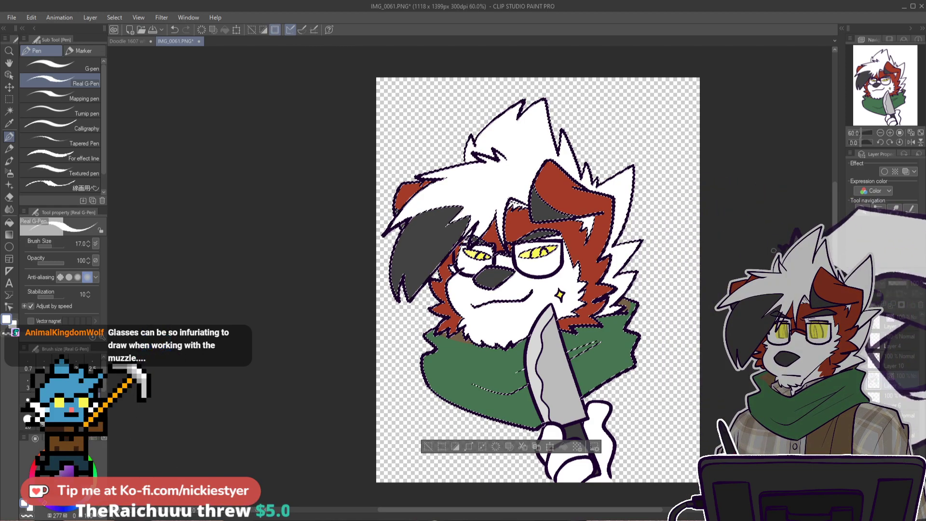
{"action": "scroll", "coordinate": [894, 386], "scroll_direction": "down", "scroll_amount": 1}
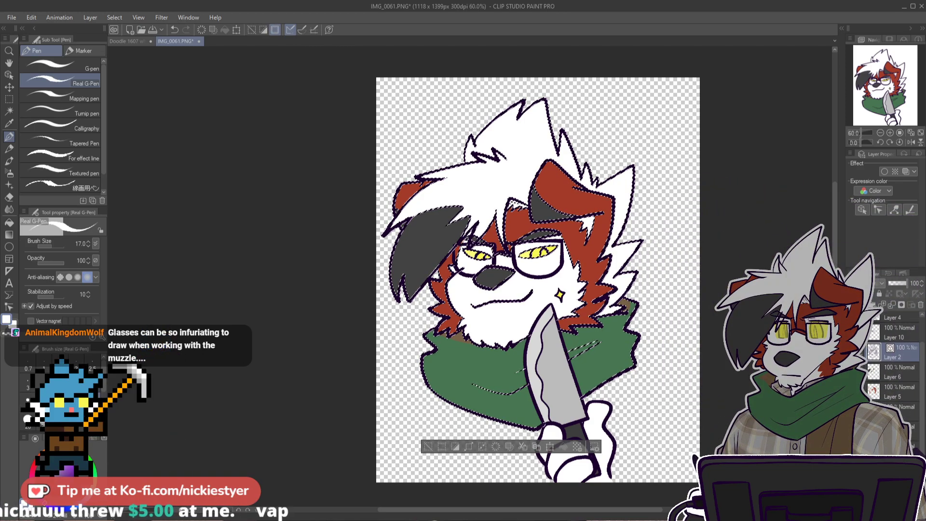
{"action": "left_click", "coordinate": [895, 432]}
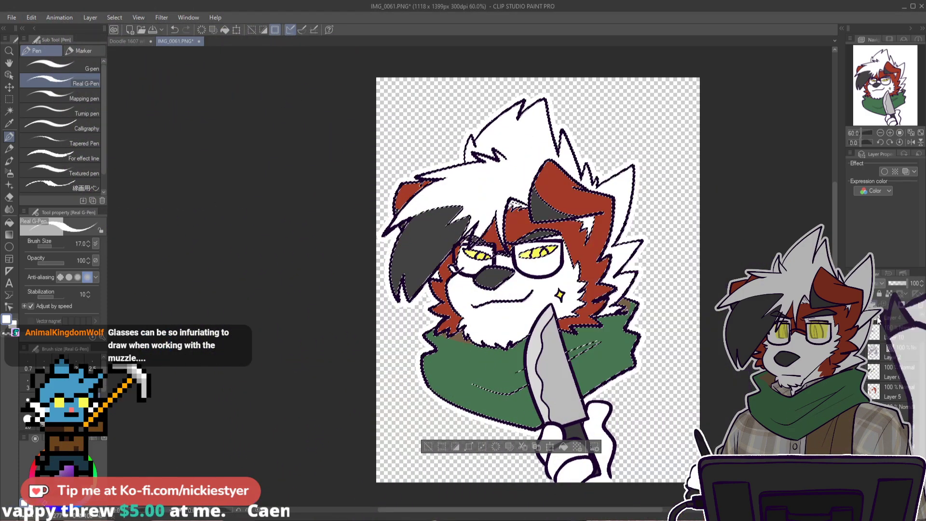
Step: Add the white outline around the knife and hand using a selection loaded from Layer 3, and clear the selection
{"action": "scroll", "coordinate": [923, 339], "scroll_direction": "up", "scroll_amount": 1}
{"action": "left_click", "coordinate": [898, 323]}
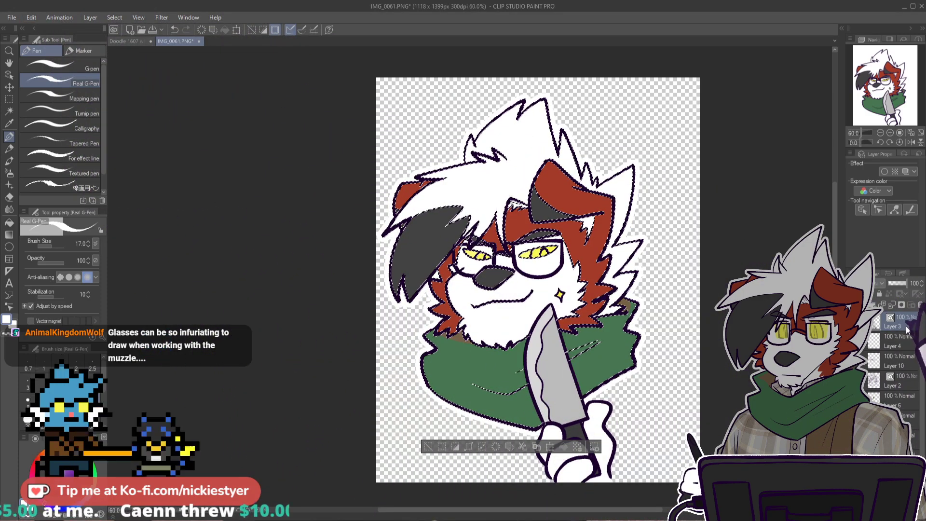
{"action": "left_click", "coordinate": [874, 322], "text": "ctrl"}
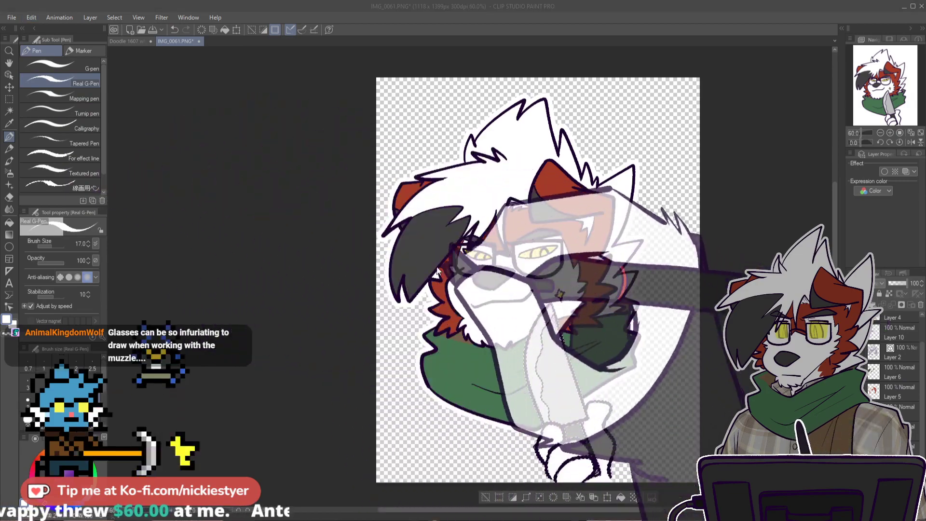
{"action": "key", "text": "ctrl+d"}
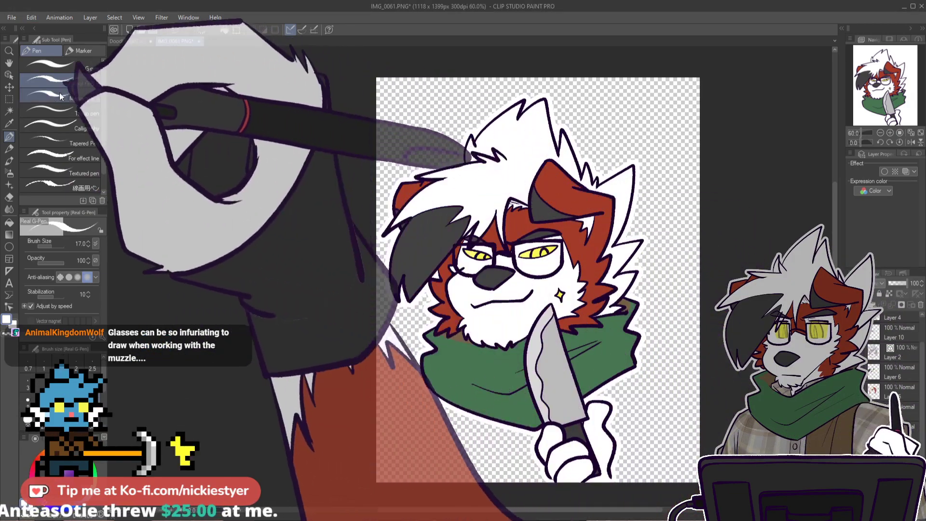
Step: Crop the canvas close around the outlined character to 953 x 1349 px
{"action": "key", "text": "m"}
{"action": "left_click_drag", "start_coordinate": [355, 61], "coordinate": [651, 496]}
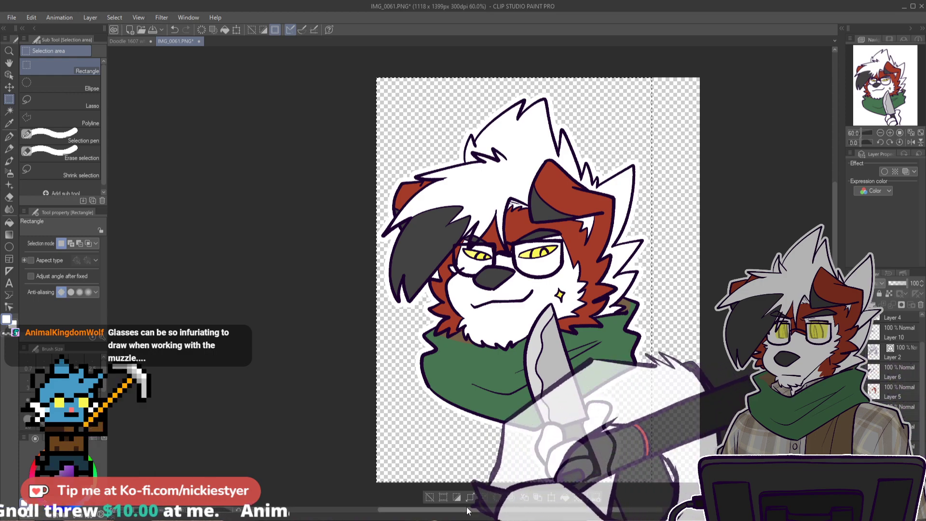
{"action": "left_click", "coordinate": [444, 497]}
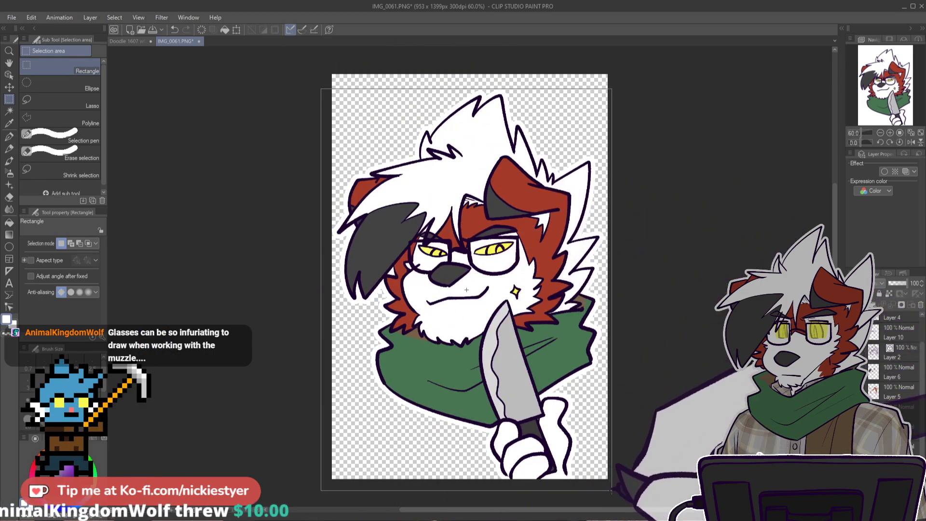
{"action": "left_click_drag", "start_coordinate": [610, 491], "coordinate": [611, 491]}
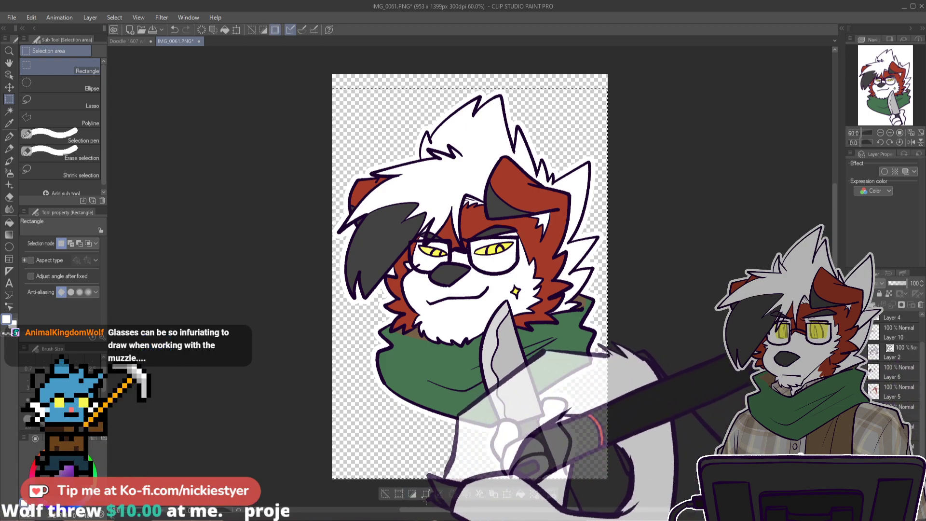
{"action": "left_click", "coordinate": [401, 494]}
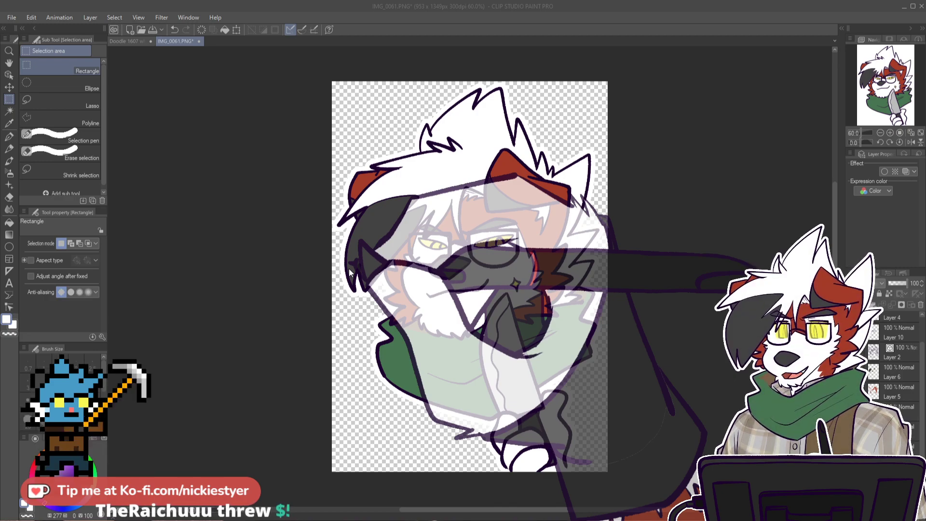
Step: Save the cropped drawing as Doodle 1608.png
{"action": "left_click", "coordinate": [420, 351]}
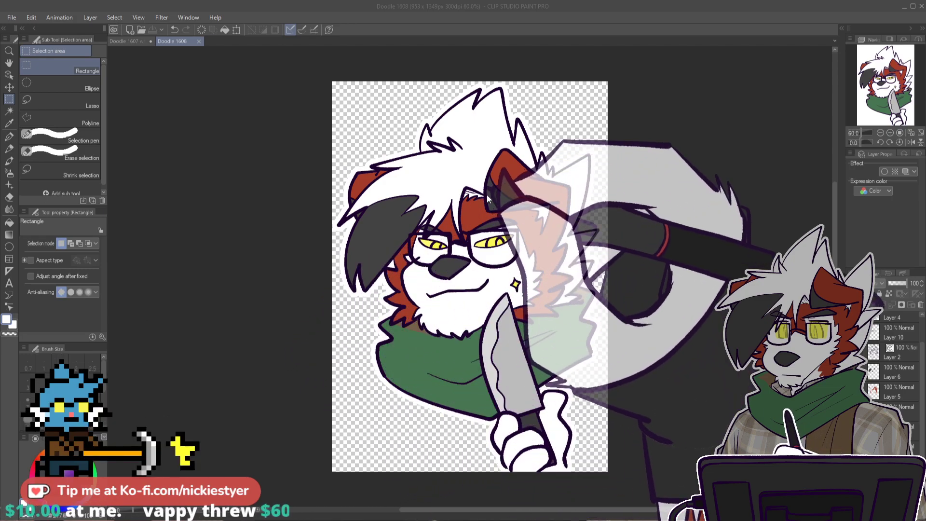
{"action": "left_click", "coordinate": [587, 139]}
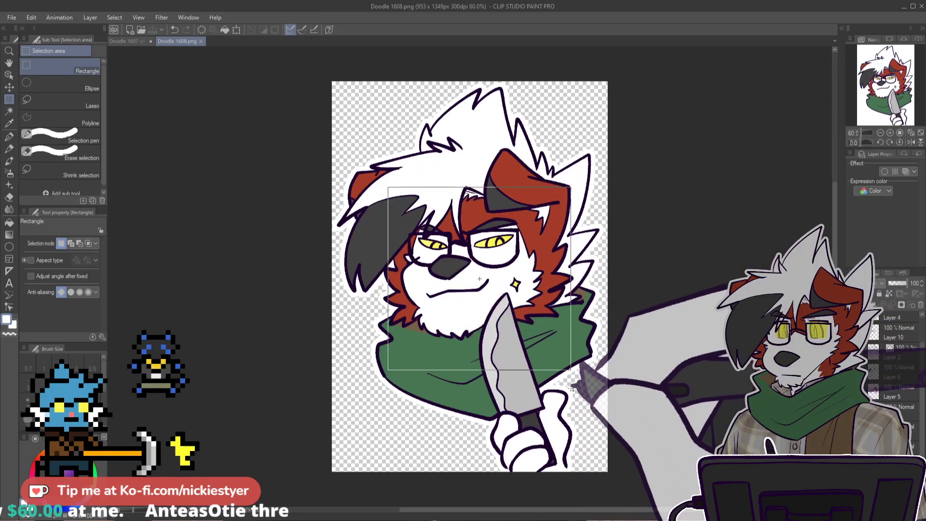
Step: Try cropping the canvas to 549 x 548 px around the face, and undo the crop
{"action": "left_click_drag", "start_coordinate": [549, 371], "coordinate": [546, 372]}
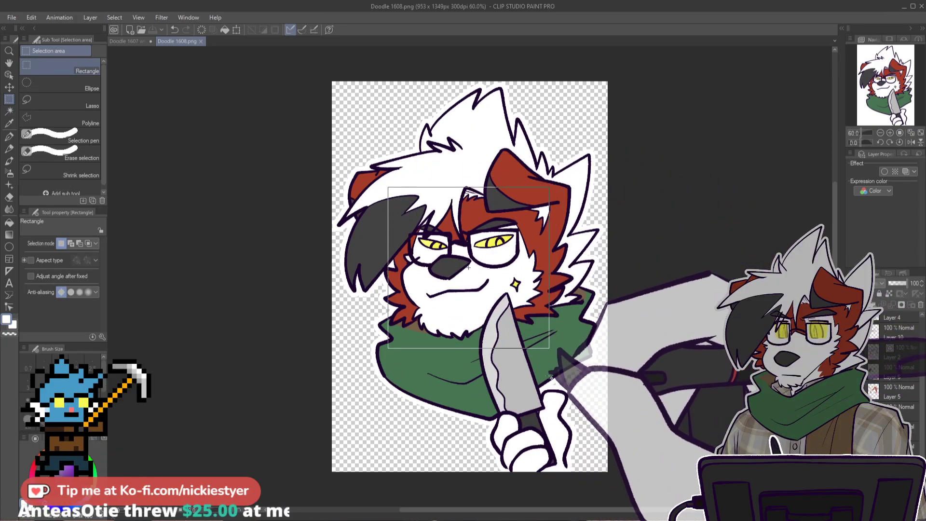
{"action": "left_click_drag", "start_coordinate": [466, 265], "coordinate": [467, 265]}
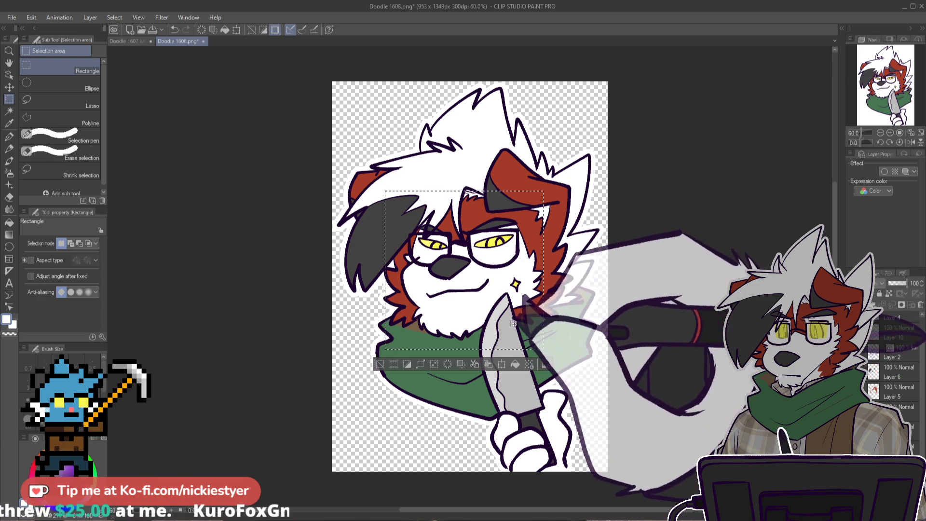
{"action": "left_click", "coordinate": [396, 360]}
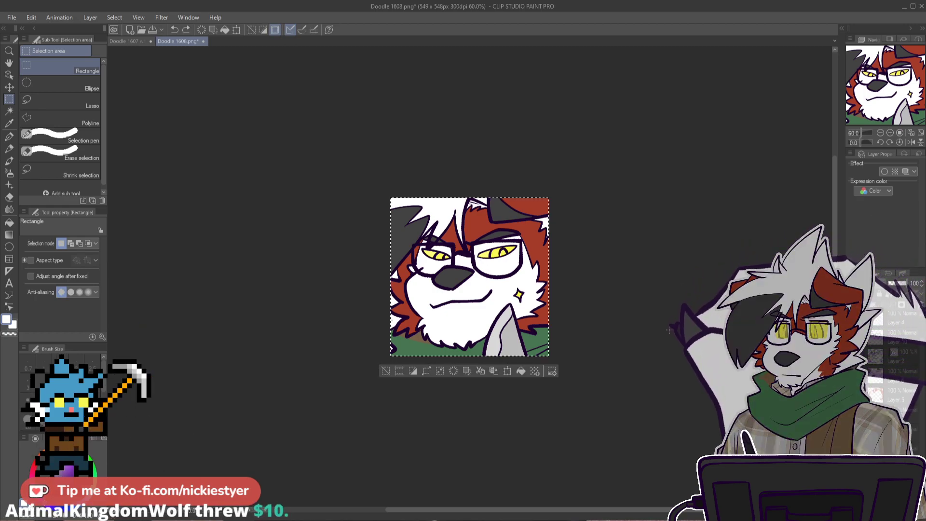
{"action": "key", "text": "ctrl+z"}
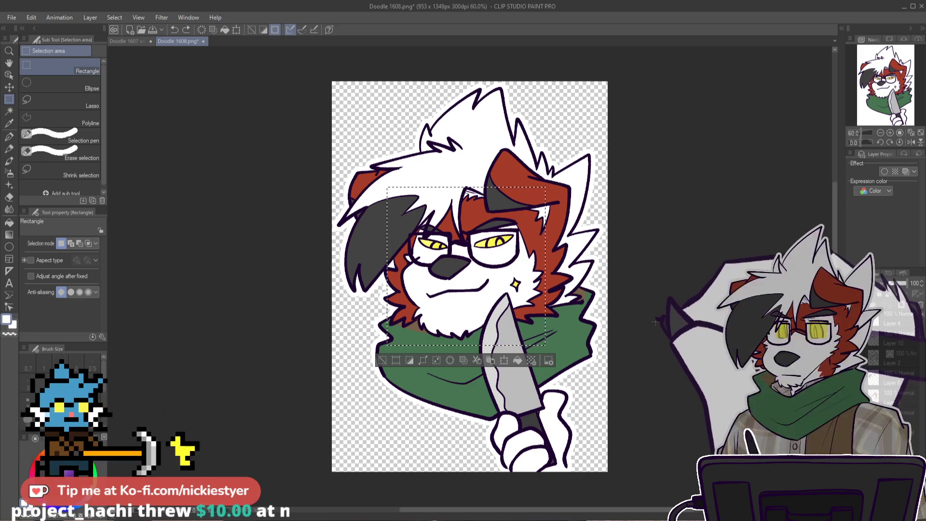
Step: Crop the canvas to a tighter near-square of about 498 x 497 px around the face and save it as Doodle 1608 what.png
{"action": "left_click_drag", "start_coordinate": [400, 198], "coordinate": [544, 342]}
{"action": "left_click_drag", "start_coordinate": [528, 311], "coordinate": [528, 323]}
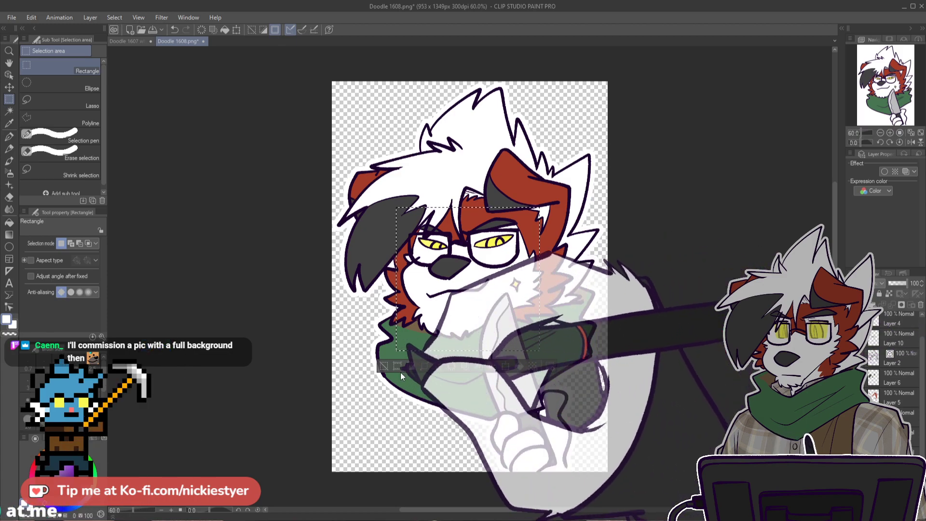
{"action": "left_click", "coordinate": [397, 365]}
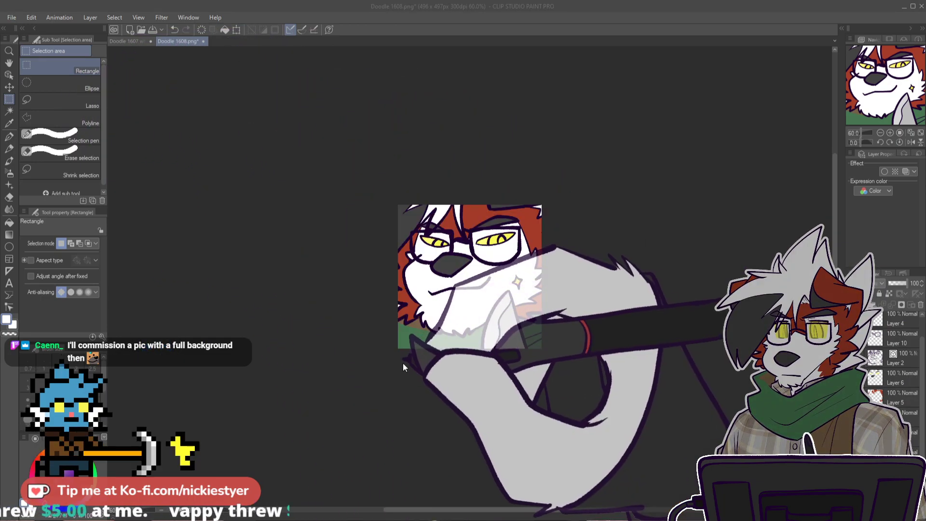
{"action": "left_click", "coordinate": [511, 213]}
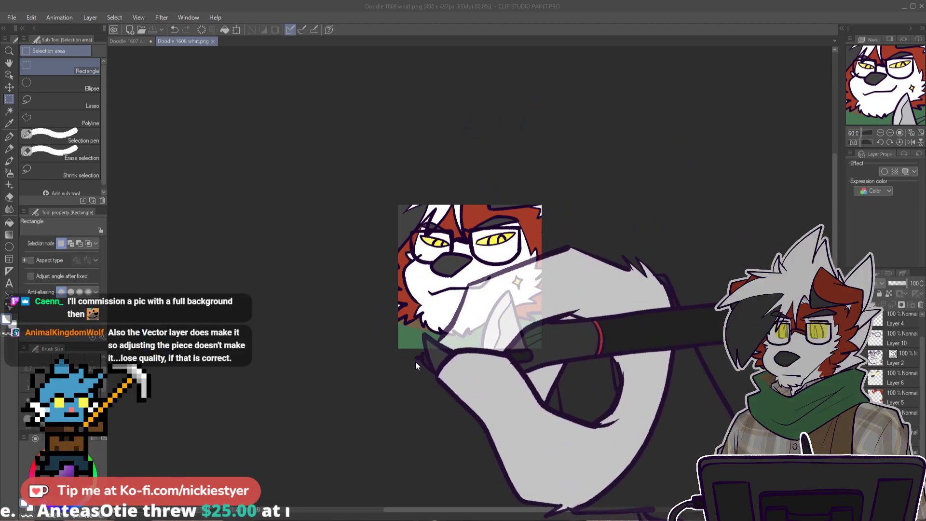
Step: Open IMG_0058.PNG and crop it to the T.O.S sketch, about 1054 x 1437 px, excluding its caption
{"action": "double_click", "coordinate": [417, 360]}
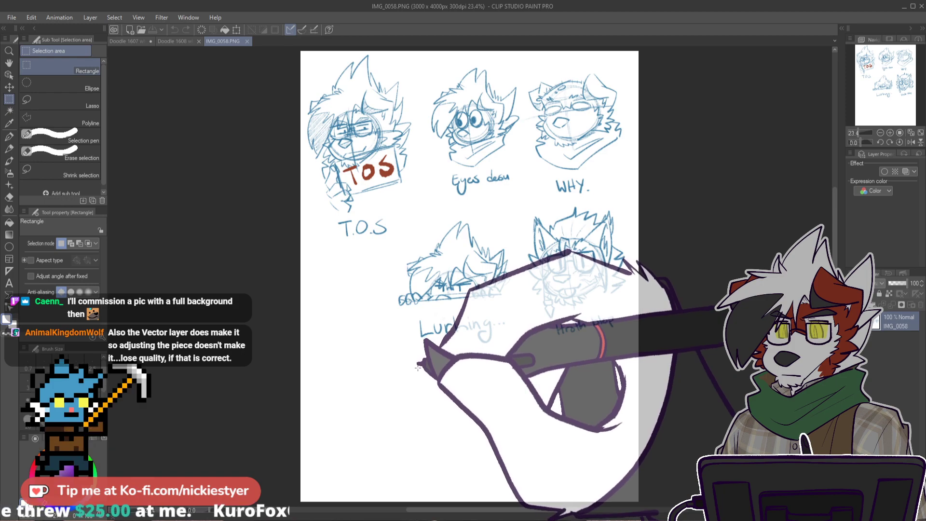
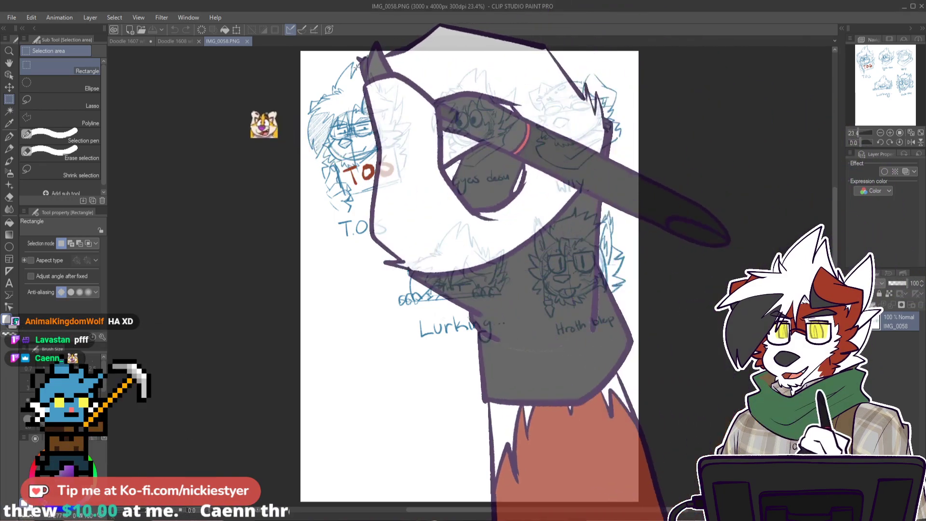
{"action": "scroll", "coordinate": [360, 68], "scroll_direction": "up", "scroll_amount": 8}
{"action": "left_click_drag", "start_coordinate": [750, 190], "coordinate": [750, 209]}
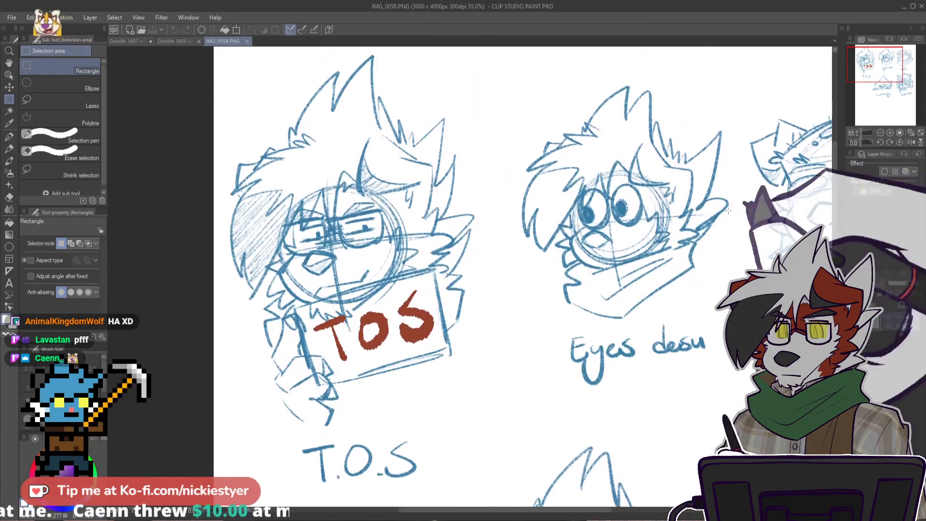
{"action": "scroll", "coordinate": [645, 213], "scroll_direction": "down", "scroll_amount": 3}
{"action": "left_click_drag", "start_coordinate": [533, 88], "coordinate": [314, 373]}
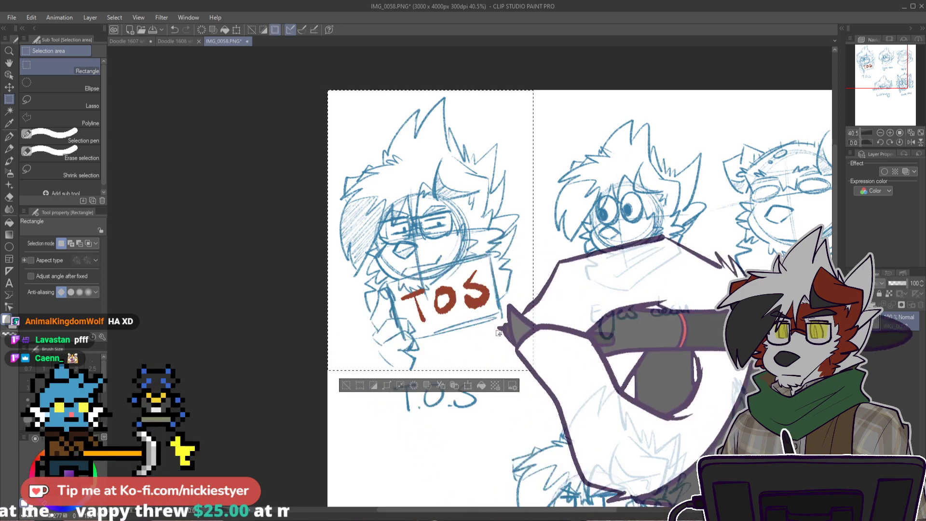
{"action": "left_click", "coordinate": [360, 384]}
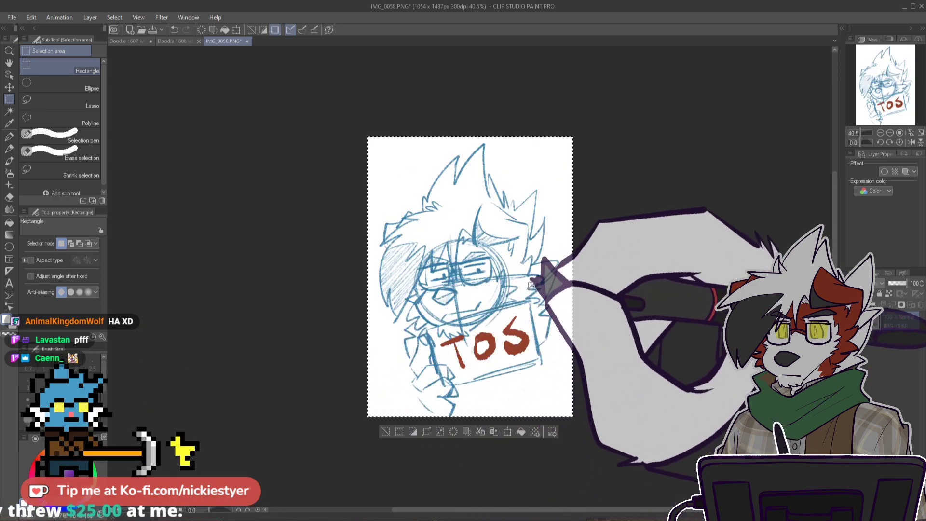
{"action": "key", "text": "ctrl+0"}
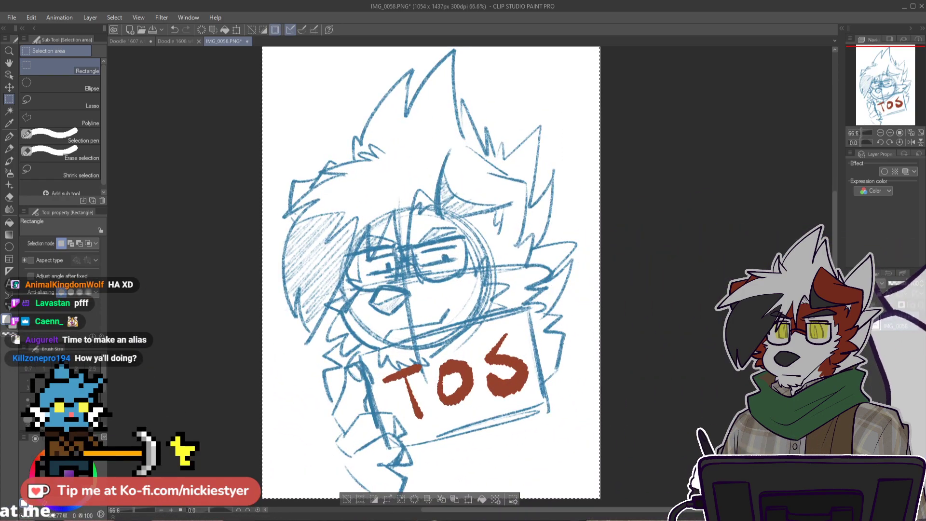
Step: Fill Layer 1 beneath the T.O.S sketch with white and clear the canvas selection
{"action": "key", "text": "g"}
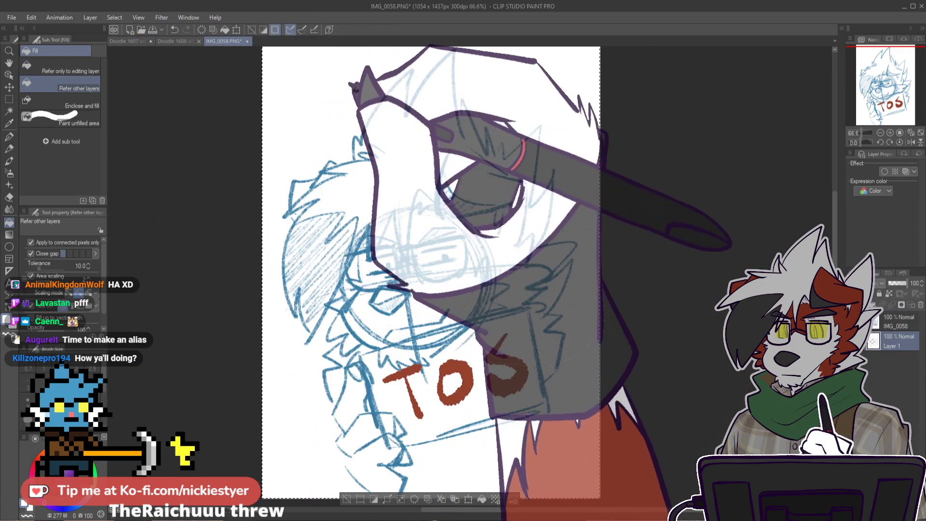
{"action": "left_click", "coordinate": [899, 285]}
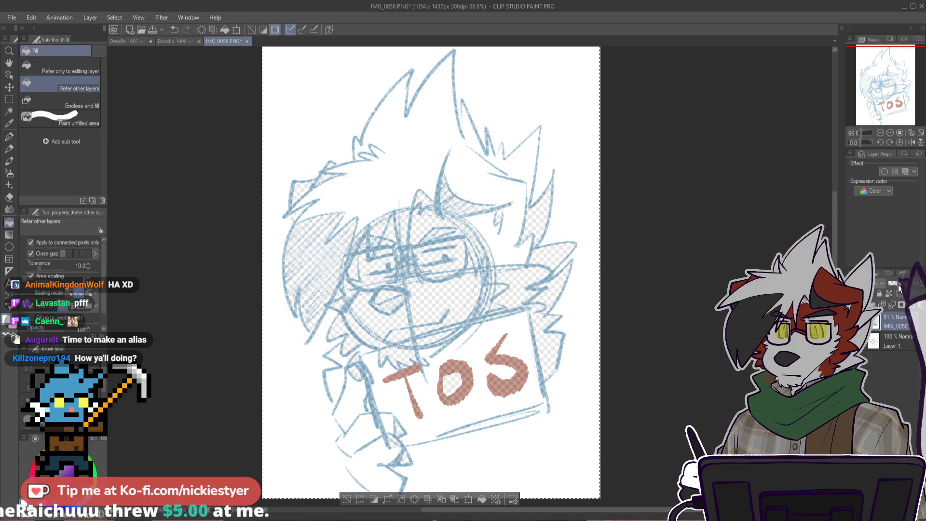
{"action": "key", "text": "ctrl+z"}
{"action": "left_click", "coordinate": [900, 341]}
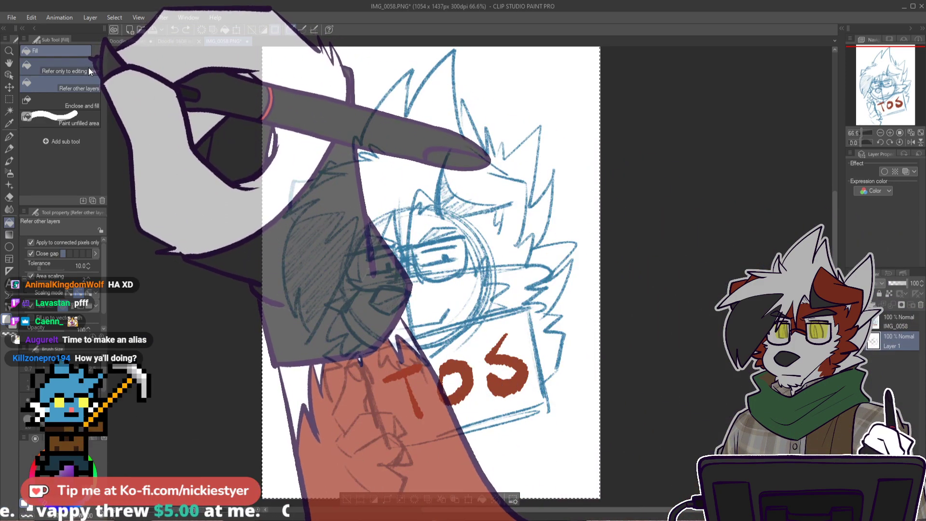
{"action": "left_click", "coordinate": [89, 68]}
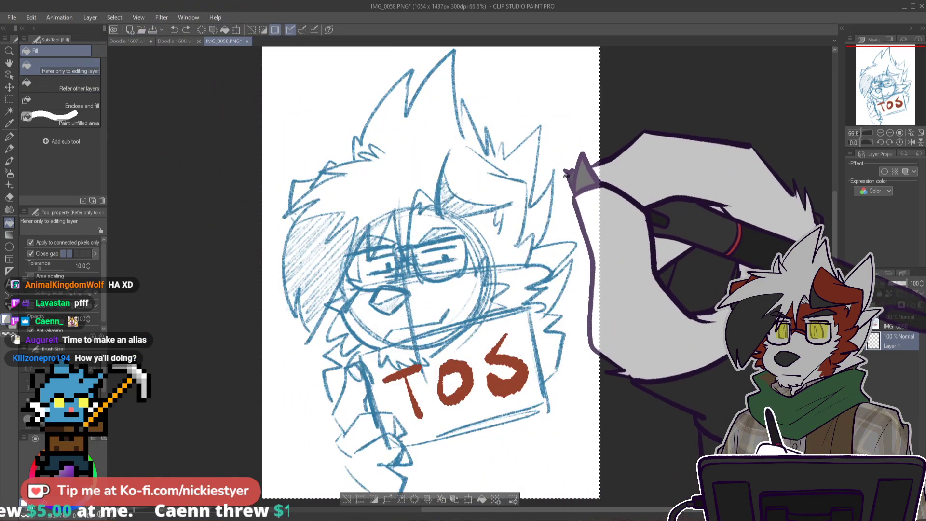
{"action": "left_click", "coordinate": [346, 501]}
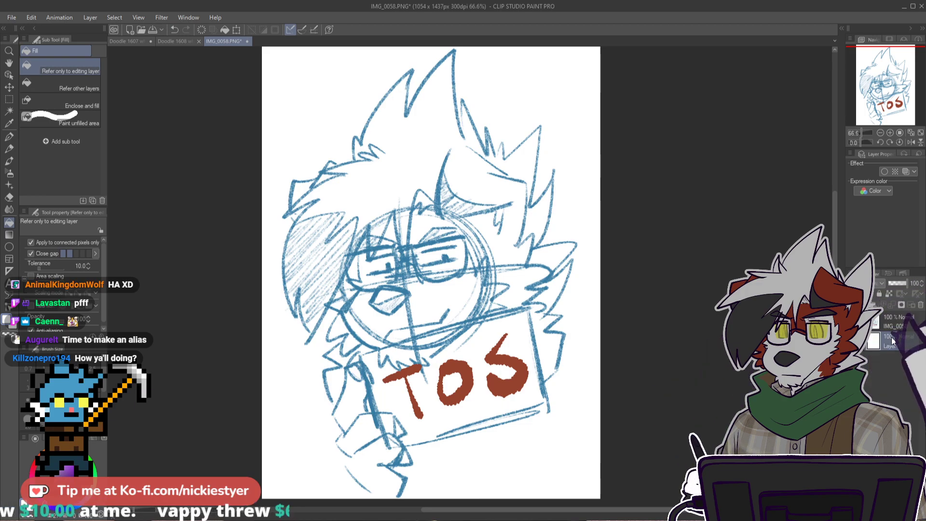
Step: Lower the IMG_0058 sketch layer's opacity to 36% and add a new layer above it for inking
{"action": "left_click", "coordinate": [896, 291]}
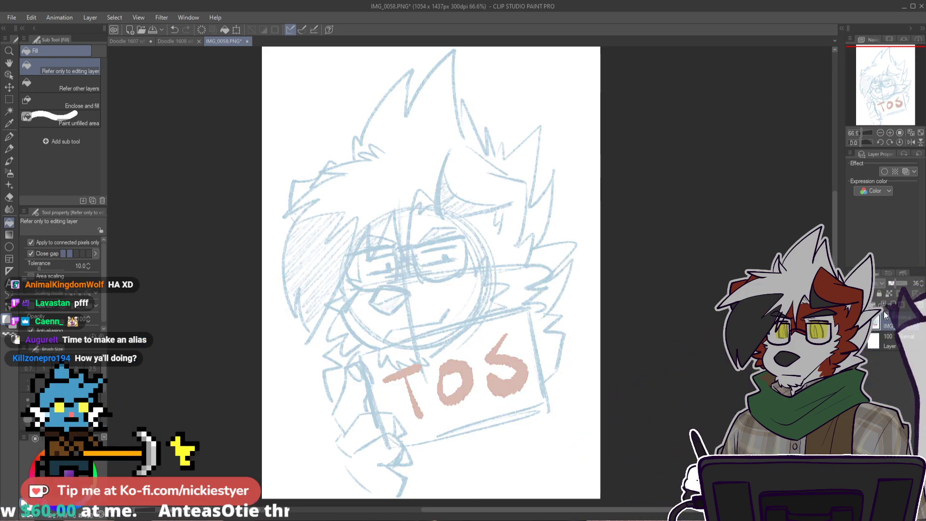
{"action": "left_click", "coordinate": [853, 304]}
{"action": "key", "text": "p"}
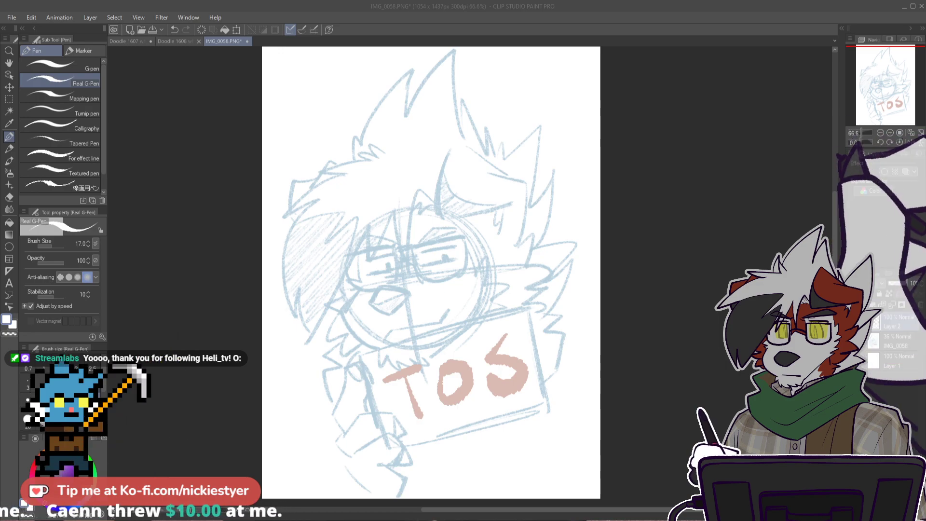
Step: Ink the muzzle's outer left curve over the sketch in dark purple with the Real G-Pen at size 17
{"action": "scroll", "coordinate": [408, 280], "scroll_direction": "up", "scroll_amount": 3}
{"action": "scroll", "coordinate": [408, 280], "scroll_direction": "down", "scroll_amount": 2}
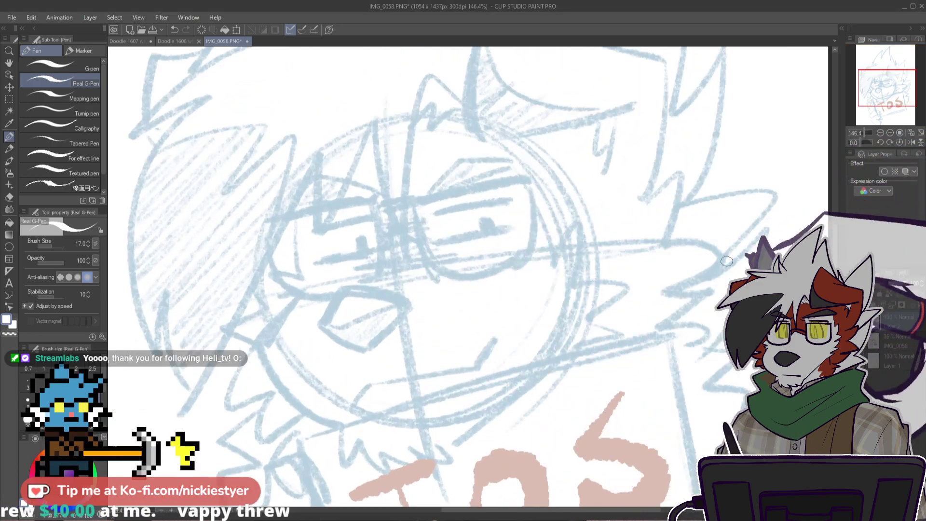
{"action": "scroll", "coordinate": [300, 215], "scroll_direction": "up", "scroll_amount": 3}
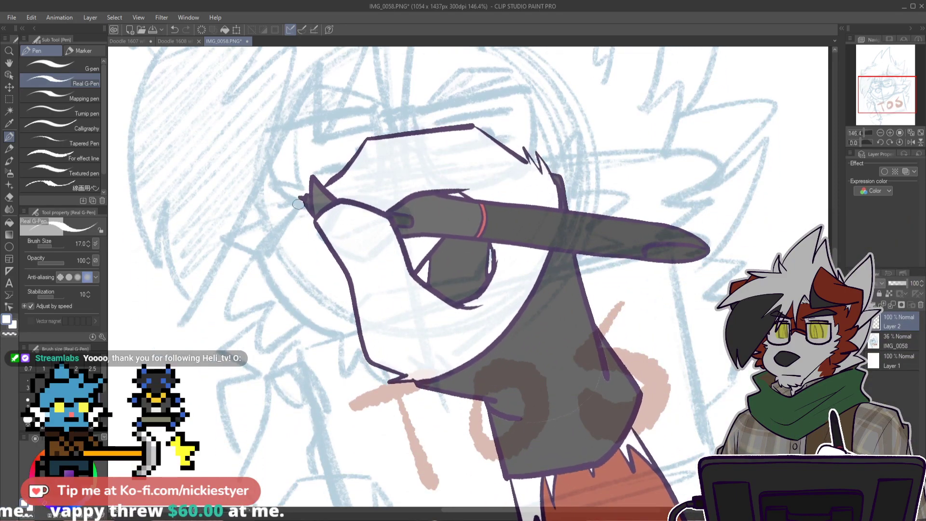
{"action": "left_click", "coordinate": [80, 439]}
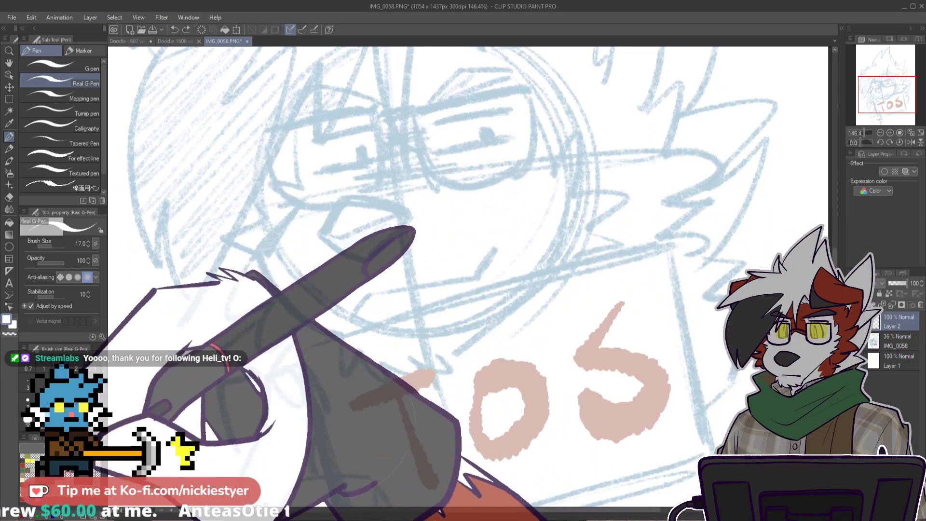
{"action": "left_click", "coordinate": [68, 470]}
{"action": "mouse_move", "coordinate": [304, 203]}
{"action": "left_mouse_down"}
{"action": "mouse_move", "coordinate": [264, 247]}
{"action": "mouse_move", "coordinate": [344, 342]}
{"action": "left_mouse_up"}
{"action": "key", "text": "ctrl+z"}
{"action": "mouse_move", "coordinate": [304, 200]}
{"action": "left_mouse_down"}
{"action": "mouse_move", "coordinate": [263, 256]}
{"action": "mouse_move", "coordinate": [345, 332]}
{"action": "left_mouse_up"}
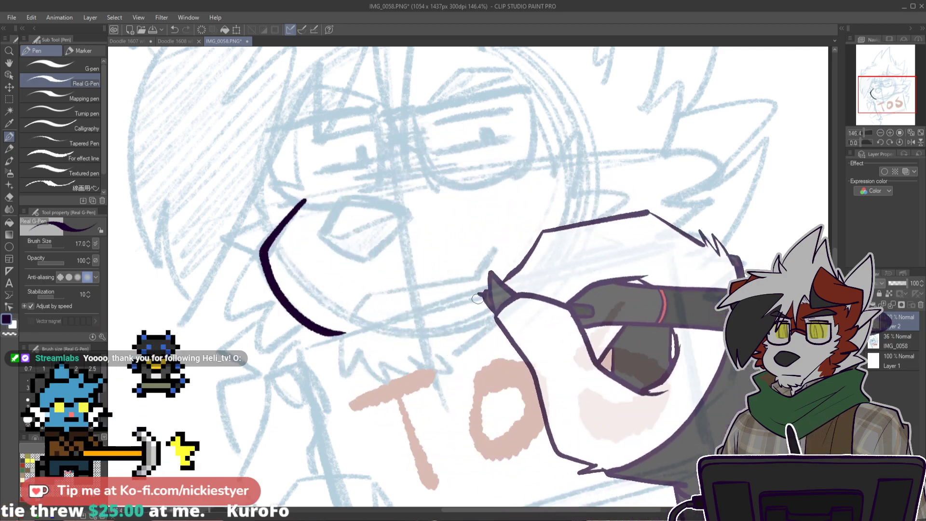
Step: Ink the rounded nose outline and the smirking mouth line on the muzzle
{"action": "mouse_move", "coordinate": [316, 236]}
{"action": "left_mouse_down"}
{"action": "mouse_move", "coordinate": [330, 213]}
{"action": "mouse_move", "coordinate": [411, 217]}
{"action": "left_mouse_up"}
{"action": "key", "text": "ctrl+z"}
{"action": "mouse_move", "coordinate": [316, 236]}
{"action": "left_mouse_down"}
{"action": "mouse_move", "coordinate": [363, 201]}
{"action": "mouse_move", "coordinate": [388, 218]}
{"action": "mouse_move", "coordinate": [342, 211]}
{"action": "mouse_move", "coordinate": [354, 260]}
{"action": "mouse_move", "coordinate": [403, 218]}
{"action": "left_mouse_up"}
{"action": "left_click_drag", "start_coordinate": [352, 262], "coordinate": [402, 221]}
{"action": "mouse_move", "coordinate": [360, 315]}
{"action": "left_mouse_down"}
{"action": "mouse_move", "coordinate": [466, 277]}
{"action": "mouse_move", "coordinate": [499, 247]}
{"action": "left_mouse_up"}
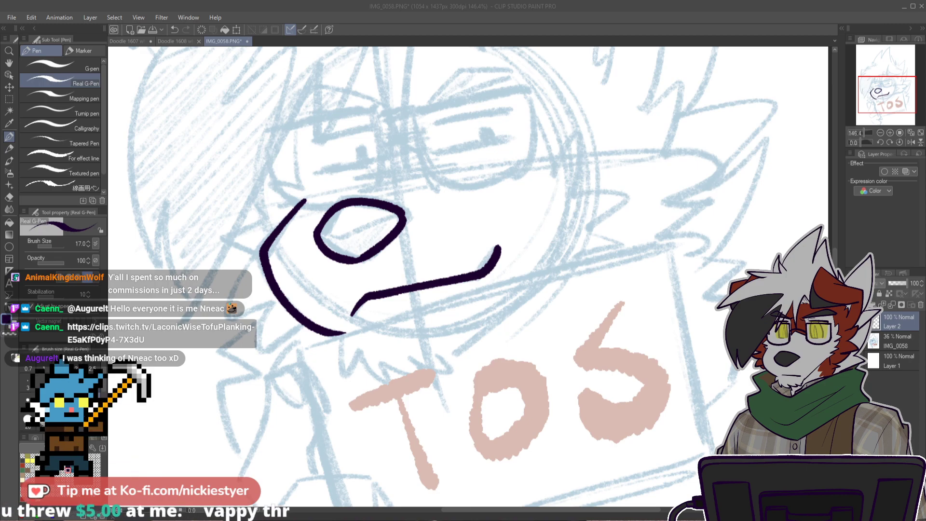
Step: Ink both half-closed eyes with slanted upper and lower lid lines and small pupils
{"action": "left_click_drag", "start_coordinate": [493, 109], "coordinate": [495, 219]}
{"action": "scroll", "coordinate": [496, 224], "scroll_direction": "up", "scroll_amount": 6}
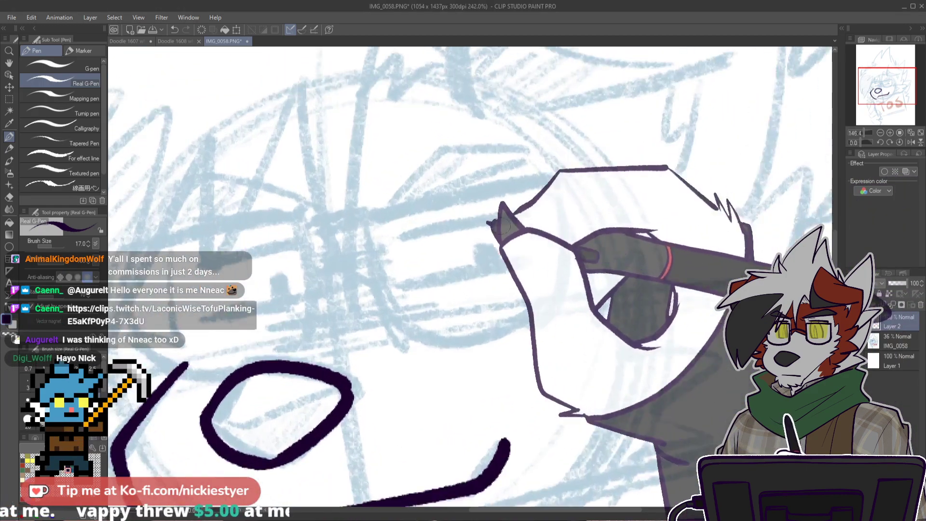
{"action": "left_click_drag", "start_coordinate": [403, 234], "coordinate": [509, 213]}
{"action": "key", "text": "ctrl+z"}
{"action": "left_click_drag", "start_coordinate": [403, 234], "coordinate": [526, 215]}
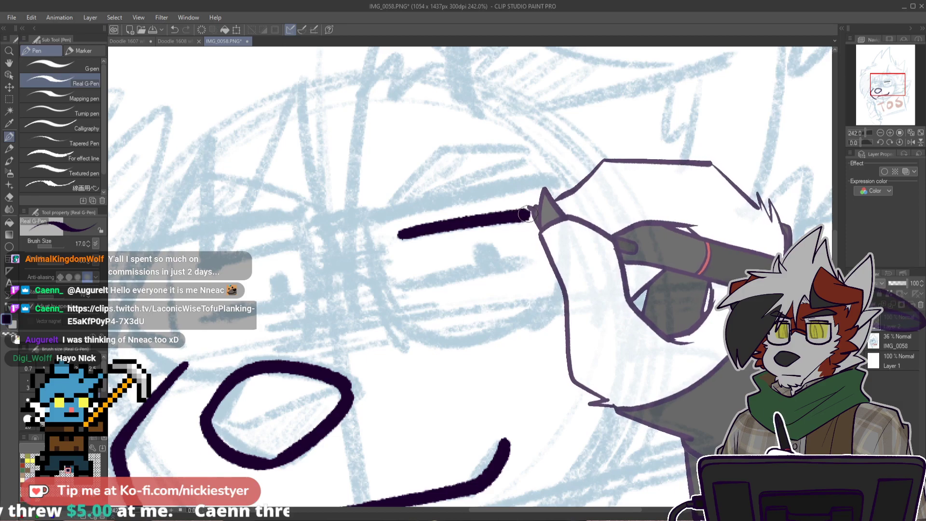
{"action": "left_click_drag", "start_coordinate": [411, 283], "coordinate": [529, 267]}
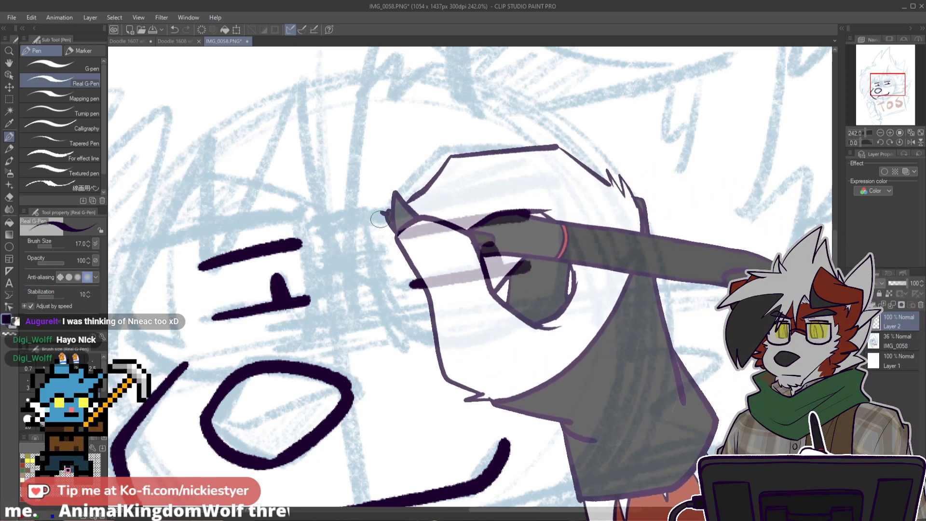
Step: Ink the angular, raised eyebrow above the face's right-hand eye as a closed outline
{"action": "left_click_drag", "start_coordinate": [393, 201], "coordinate": [522, 125]}
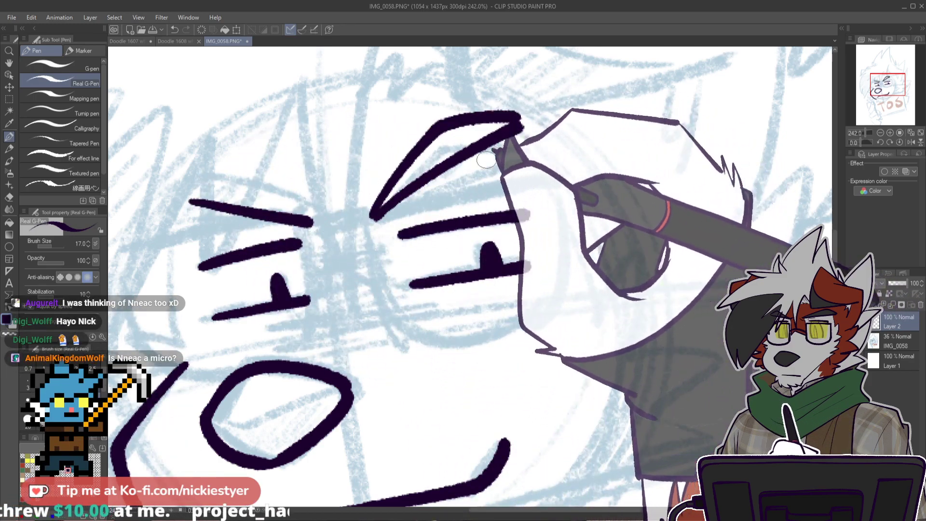
{"action": "mouse_move", "coordinate": [373, 215]}
{"action": "left_mouse_down"}
{"action": "mouse_move", "coordinate": [439, 135]}
{"action": "mouse_move", "coordinate": [513, 126]}
{"action": "left_mouse_up"}
{"action": "left_click_drag", "start_coordinate": [409, 159], "coordinate": [376, 216]}
{"action": "key", "text": "ctrl+z"}
{"action": "left_click_drag", "start_coordinate": [441, 127], "coordinate": [376, 215]}
{"action": "key", "text": "ctrl+z"}
{"action": "left_click_drag", "start_coordinate": [438, 126], "coordinate": [376, 217]}
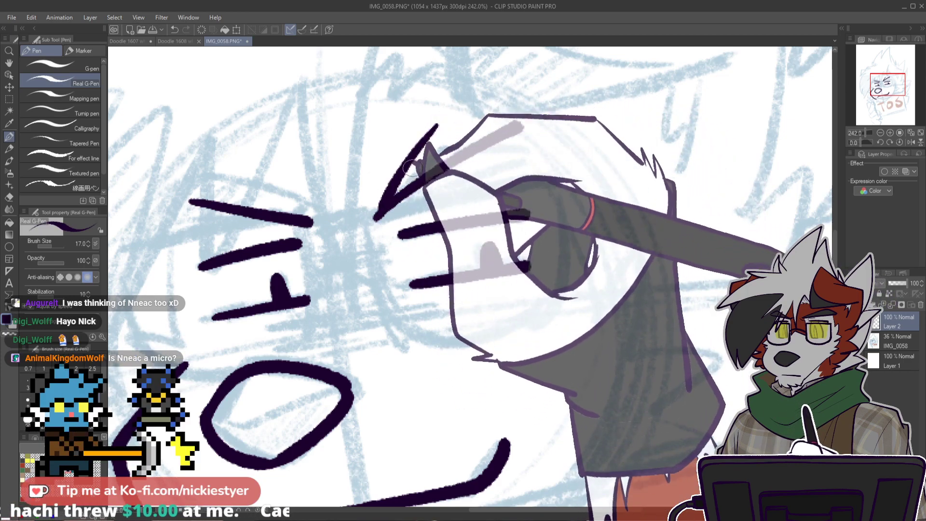
{"action": "key", "text": "ctrl+z"}
{"action": "left_click_drag", "start_coordinate": [433, 126], "coordinate": [492, 128]}
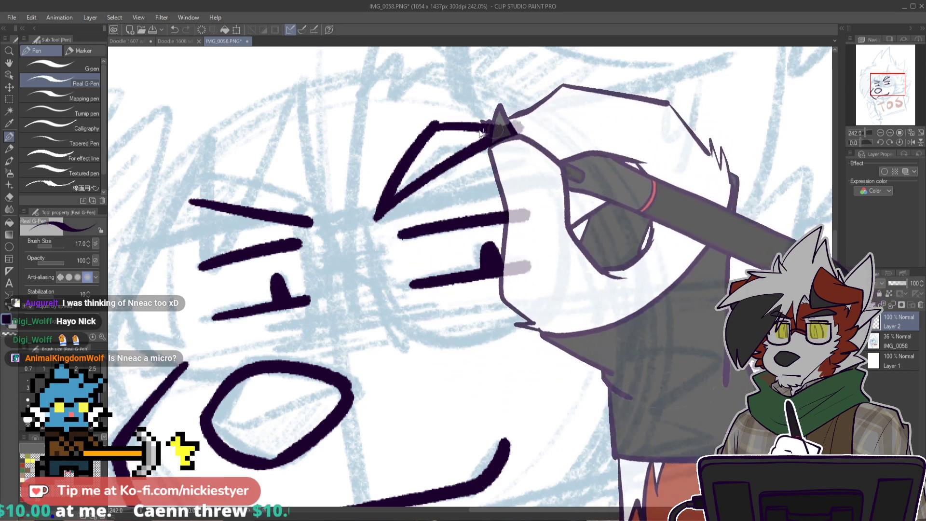
Step: Complete the left-hand eyebrow's peaked outline and extend the right-hand eyebrow's inner end toward the nose bridge
{"action": "left_click_drag", "start_coordinate": [192, 199], "coordinate": [239, 171]}
{"action": "key", "text": "ctrl+z"}
{"action": "mouse_move", "coordinate": [192, 199]}
{"action": "left_mouse_down"}
{"action": "mouse_move", "coordinate": [215, 175]}
{"action": "mouse_move", "coordinate": [310, 221]}
{"action": "left_mouse_up"}
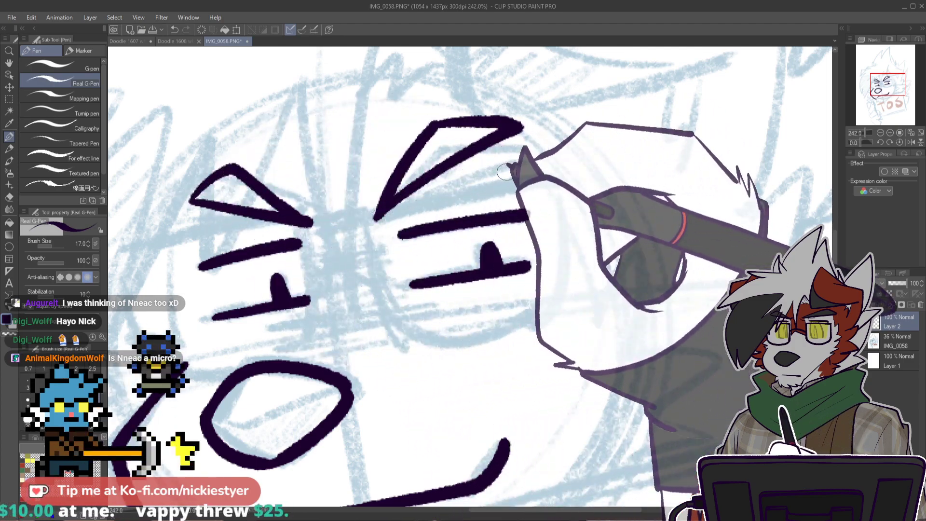
{"action": "scroll", "coordinate": [511, 191], "scroll_direction": "down", "scroll_amount": 2}
{"action": "scroll", "coordinate": [510, 206], "scroll_direction": "up", "scroll_amount": 3}
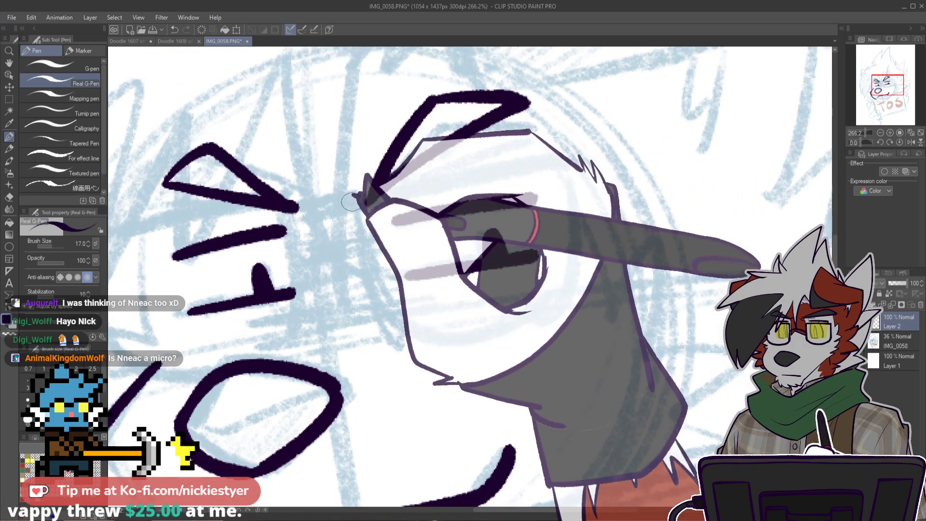
{"action": "mouse_move", "coordinate": [346, 207]}
{"action": "left_mouse_down"}
{"action": "mouse_move", "coordinate": [365, 202]}
{"action": "mouse_move", "coordinate": [396, 169]}
{"action": "left_mouse_up"}
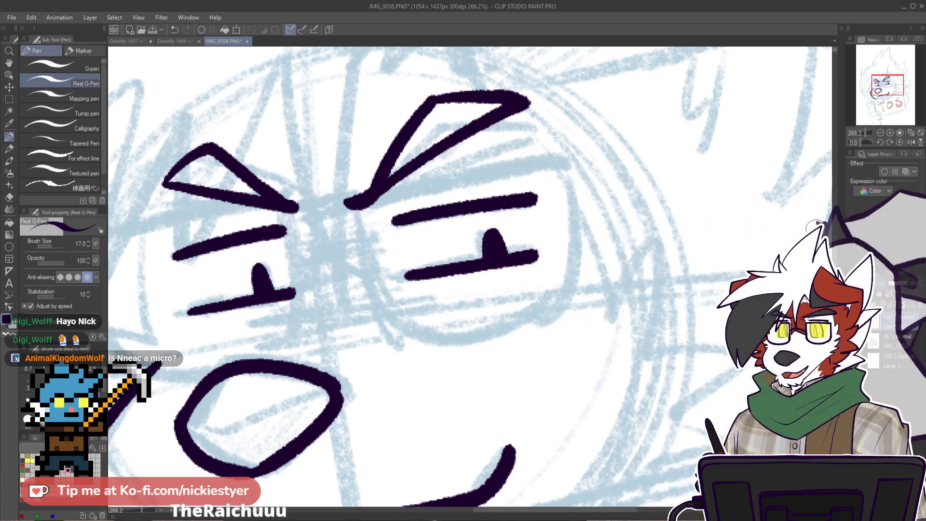
Step: Ink a zigzag fur marking between the inner ends of the two eyebrows
{"action": "scroll", "coordinate": [555, 302], "scroll_direction": "down", "scroll_amount": 3}
{"action": "mouse_move", "coordinate": [836, 258]}
{"action": "left_mouse_down"}
{"action": "mouse_move", "coordinate": [838, 275]}
{"action": "mouse_move", "coordinate": [839, 242]}
{"action": "mouse_move", "coordinate": [837, 254]}
{"action": "left_mouse_up"}
{"action": "left_click_drag", "start_coordinate": [292, 178], "coordinate": [303, 232]}
{"action": "mouse_move", "coordinate": [362, 174]}
{"action": "left_mouse_down"}
{"action": "mouse_move", "coordinate": [362, 225]}
{"action": "mouse_move", "coordinate": [304, 230]}
{"action": "left_mouse_up"}
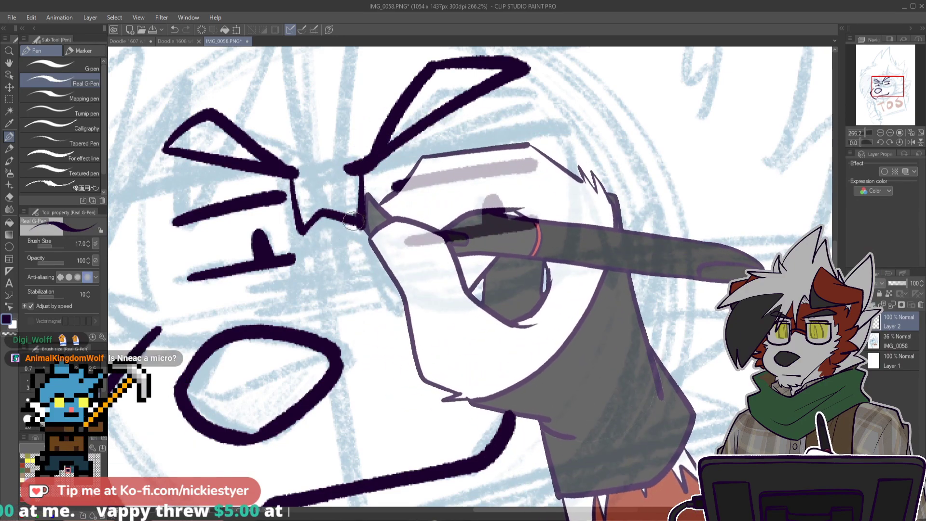
{"action": "key", "text": "ctrl+z"}
{"action": "key", "text": "ctrl+z"}
{"action": "key", "text": "ctrl+z"}
{"action": "left_click_drag", "start_coordinate": [291, 179], "coordinate": [305, 225]}
{"action": "key", "text": "ctrl+z"}
{"action": "left_click_drag", "start_coordinate": [359, 174], "coordinate": [361, 222]}
{"action": "mouse_move", "coordinate": [305, 225]}
{"action": "left_mouse_down"}
{"action": "mouse_move", "coordinate": [318, 207]}
{"action": "mouse_move", "coordinate": [356, 219]}
{"action": "mouse_move", "coordinate": [305, 227]}
{"action": "mouse_move", "coordinate": [322, 206]}
{"action": "mouse_move", "coordinate": [359, 219]}
{"action": "left_mouse_up"}
{"action": "key", "text": "ctrl+z"}
Step: Save the inked T.O.S drawing as Doodle 1609
{"action": "scroll", "coordinate": [366, 215], "scroll_direction": "down", "scroll_amount": 6}
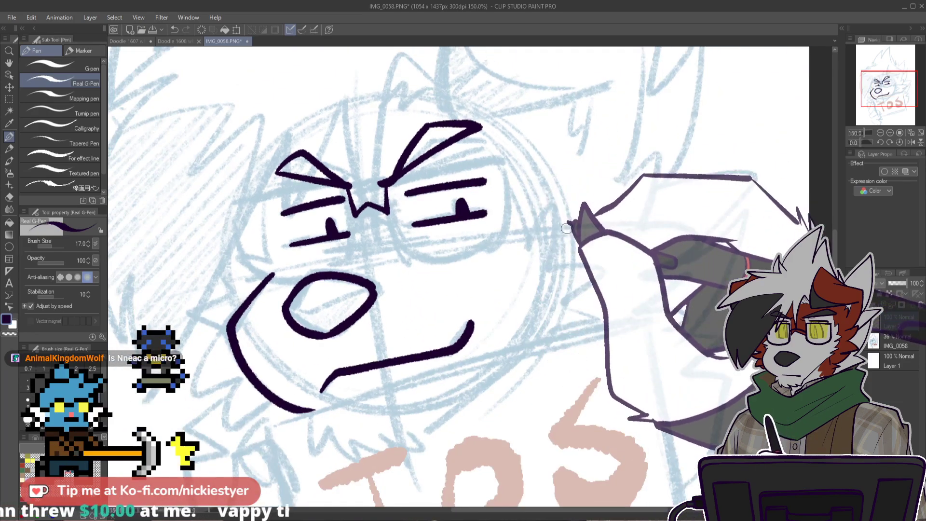
{"action": "scroll", "coordinate": [566, 241], "scroll_direction": "down", "scroll_amount": 4}
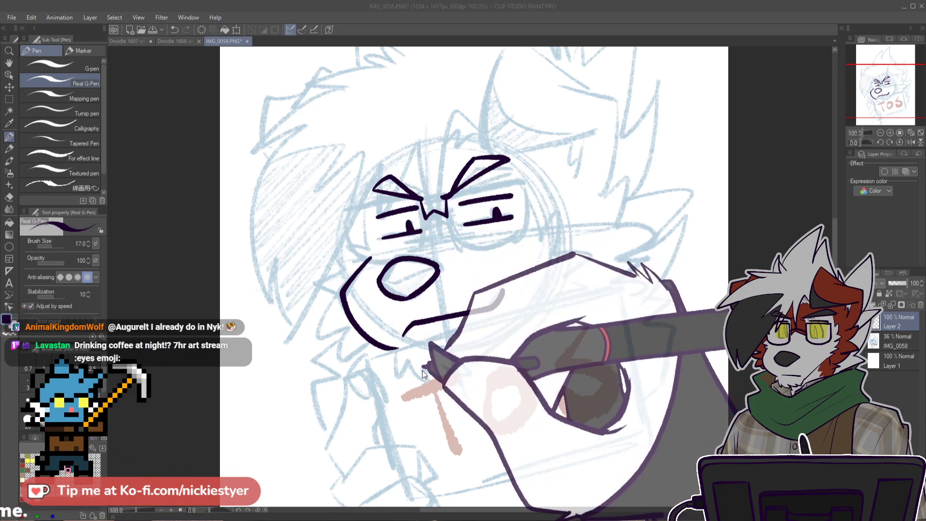
{"action": "key", "text": "Return"}
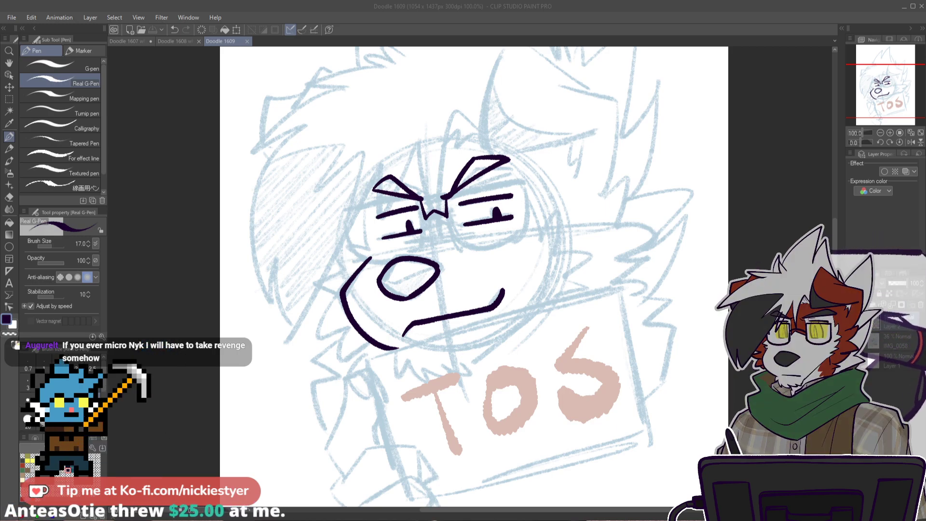
Step: Ink the jagged chin fur below the muzzle and the jawline rising from it toward the right cheek
{"action": "scroll", "coordinate": [474, 277], "scroll_direction": "down", "scroll_amount": 2}
{"action": "scroll", "coordinate": [474, 277], "scroll_direction": "up", "scroll_amount": 1}
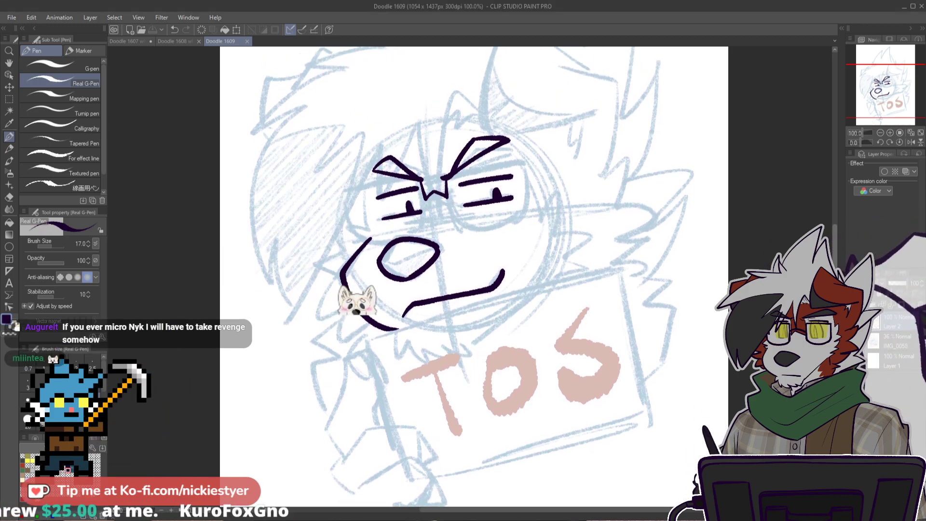
{"action": "left_click_drag", "start_coordinate": [835, 287], "coordinate": [835, 286]}
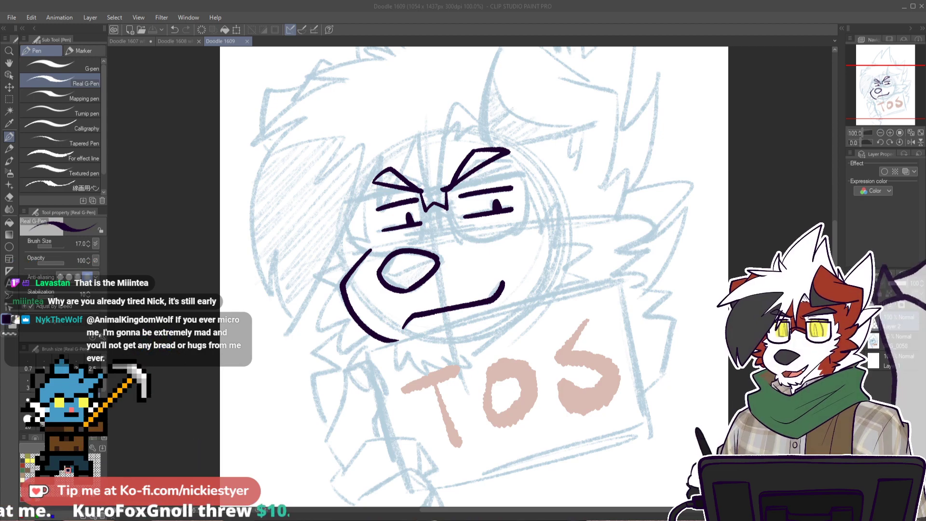
{"action": "scroll", "coordinate": [570, 298], "scroll_direction": "down", "scroll_amount": 2}
{"action": "scroll", "coordinate": [433, 285], "scroll_direction": "up", "scroll_amount": 5}
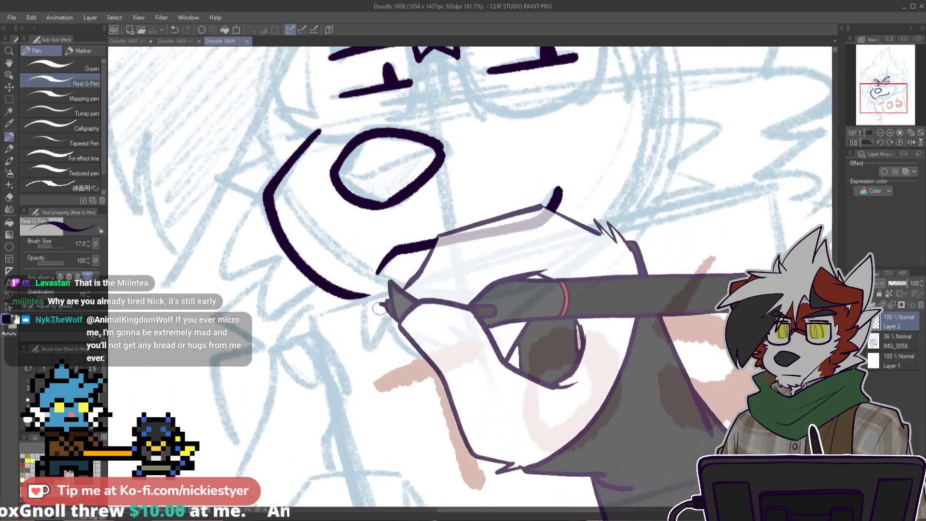
{"action": "mouse_move", "coordinate": [361, 298]}
{"action": "left_mouse_down"}
{"action": "mouse_move", "coordinate": [369, 324]}
{"action": "mouse_move", "coordinate": [391, 358]}
{"action": "mouse_move", "coordinate": [434, 339]}
{"action": "mouse_move", "coordinate": [487, 348]}
{"action": "mouse_move", "coordinate": [654, 206]}
{"action": "left_mouse_up"}
{"action": "scroll", "coordinate": [654, 211], "scroll_direction": "down", "scroll_amount": 6}
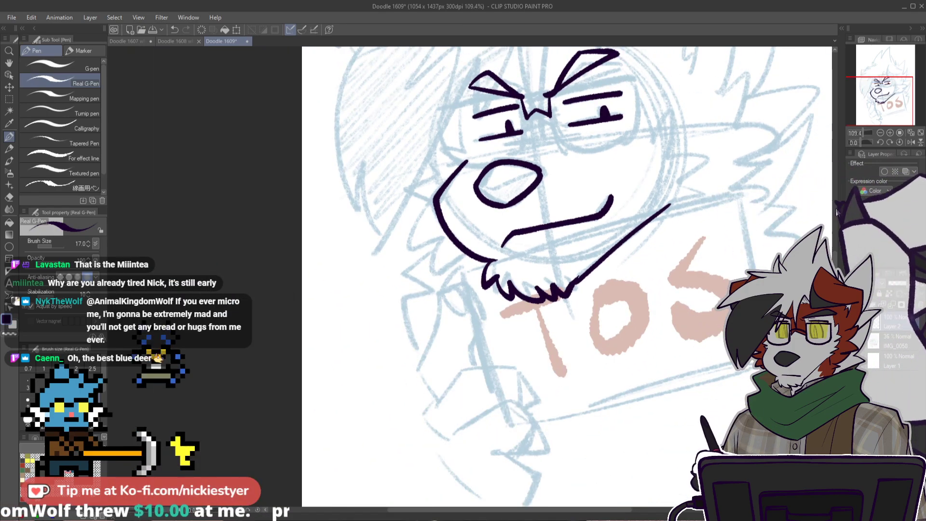
Step: Ink both sides of the face from the eyebrows down, with spiky cheek fur joining the jaw and muzzle lines
{"action": "left_click_drag", "start_coordinate": [834, 260], "coordinate": [834, 232]}
{"action": "scroll", "coordinate": [701, 253], "scroll_direction": "up", "scroll_amount": 7}
{"action": "mouse_move", "coordinate": [519, 78]}
{"action": "left_mouse_down"}
{"action": "mouse_move", "coordinate": [587, 206]}
{"action": "mouse_move", "coordinate": [580, 210]}
{"action": "mouse_move", "coordinate": [597, 180]}
{"action": "mouse_move", "coordinate": [602, 257]}
{"action": "mouse_move", "coordinate": [651, 256]}
{"action": "mouse_move", "coordinate": [622, 300]}
{"action": "left_mouse_up"}
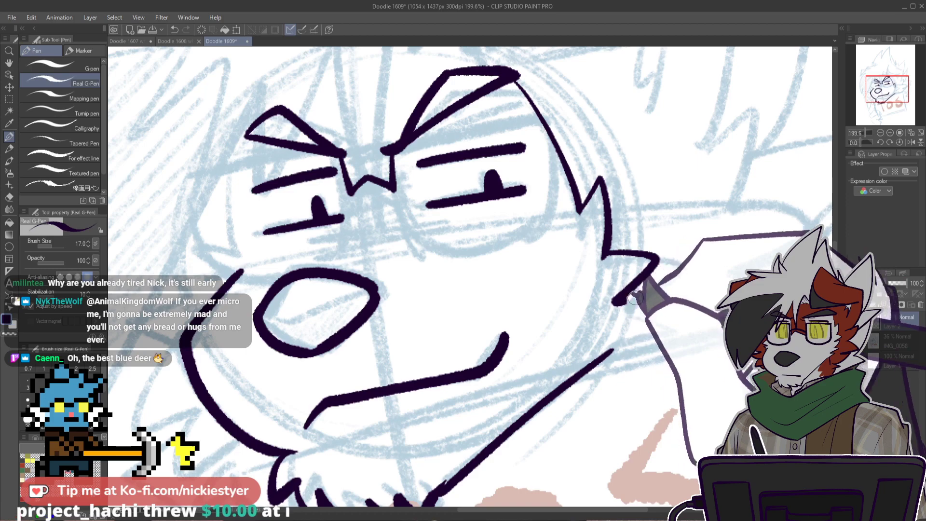
{"action": "left_click_drag", "start_coordinate": [643, 335], "coordinate": [614, 351]}
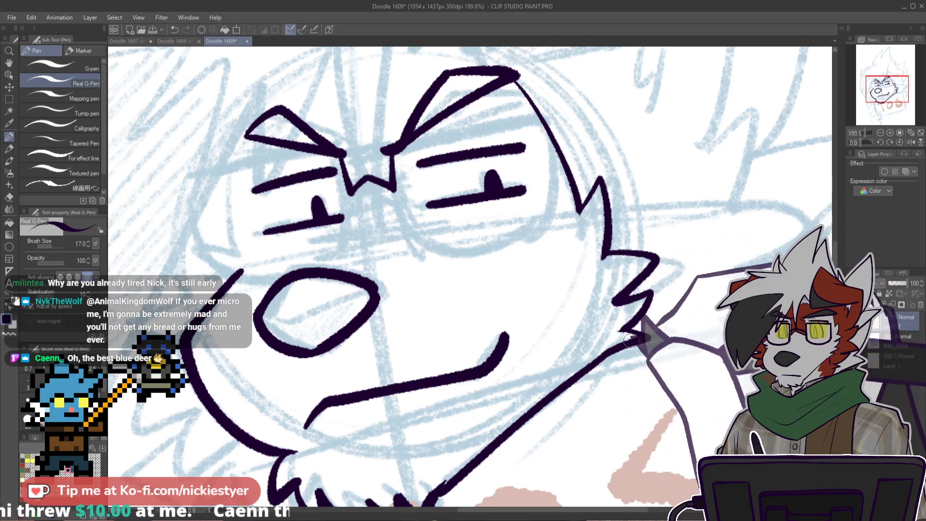
{"action": "scroll", "coordinate": [651, 334], "scroll_direction": "down", "scroll_amount": 7}
{"action": "scroll", "coordinate": [513, 295], "scroll_direction": "up", "scroll_amount": 6}
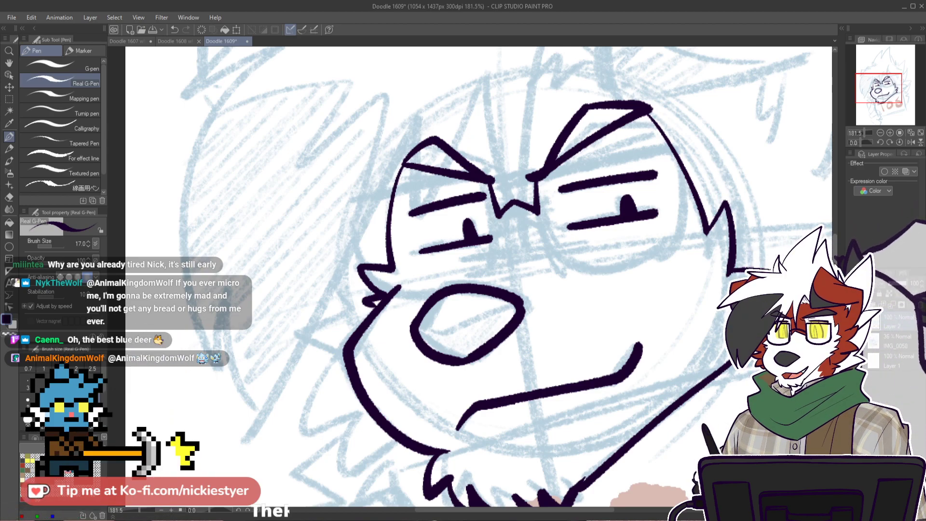
Step: Ink the folded right-hand ear's outline, with its curved front edge, slanted top and outer side
{"action": "scroll", "coordinate": [651, 150], "scroll_direction": "up", "scroll_amount": 5}
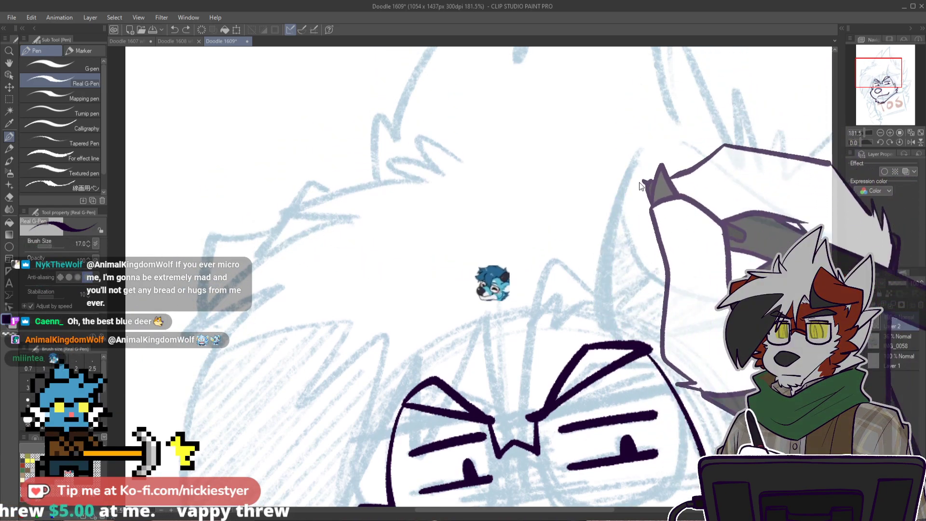
{"action": "mouse_move", "coordinate": [658, 130]}
{"action": "left_mouse_down"}
{"action": "mouse_move", "coordinate": [619, 337]}
{"action": "mouse_move", "coordinate": [806, 289]}
{"action": "left_mouse_up"}
{"action": "left_click_drag", "start_coordinate": [589, 510], "coordinate": [625, 501]}
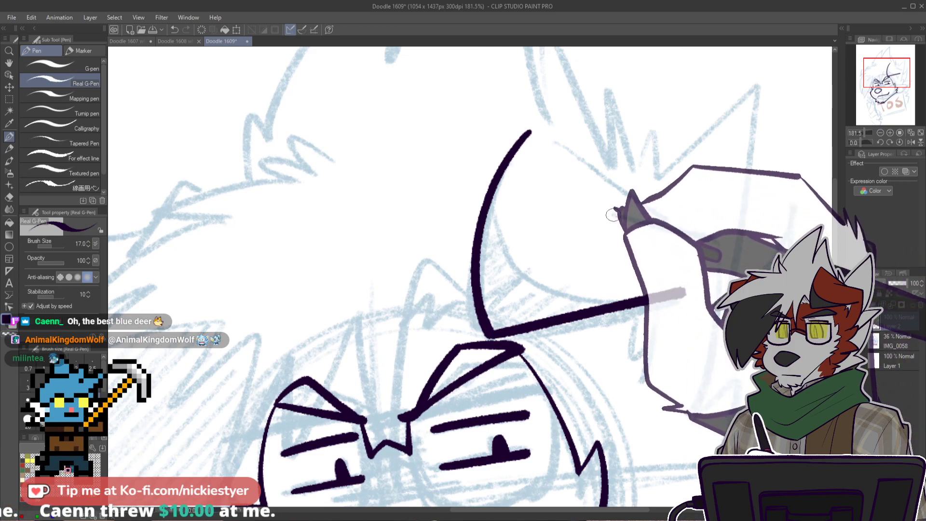
{"action": "mouse_move", "coordinate": [613, 215]}
{"action": "left_mouse_down"}
{"action": "mouse_move", "coordinate": [717, 238]}
{"action": "mouse_move", "coordinate": [702, 410]}
{"action": "left_mouse_up"}
{"action": "left_click_drag", "start_coordinate": [530, 132], "coordinate": [622, 203]}
{"action": "key", "text": "ctrl+z"}
{"action": "left_click_drag", "start_coordinate": [530, 132], "coordinate": [674, 225]}
Step: Ink the inner fold curve of the right-hand ear and the pointed fur tuft hanging beneath its lower edge
{"action": "mouse_move", "coordinate": [488, 209]}
{"action": "left_mouse_down"}
{"action": "mouse_move", "coordinate": [653, 298]}
{"action": "mouse_move", "coordinate": [649, 375]}
{"action": "left_mouse_up"}
{"action": "mouse_move", "coordinate": [604, 313]}
{"action": "left_mouse_down"}
{"action": "mouse_move", "coordinate": [623, 314]}
{"action": "mouse_move", "coordinate": [647, 375]}
{"action": "left_mouse_up"}
{"action": "key", "text": "ctrl+z"}
{"action": "mouse_move", "coordinate": [604, 313]}
{"action": "left_mouse_down"}
{"action": "mouse_move", "coordinate": [628, 314]}
{"action": "mouse_move", "coordinate": [647, 331]}
{"action": "mouse_move", "coordinate": [646, 374]}
{"action": "left_mouse_up"}
{"action": "key", "text": "ctrl+z"}
{"action": "left_click_drag", "start_coordinate": [604, 314], "coordinate": [646, 374]}
{"action": "key", "text": "ctrl+z"}
{"action": "left_click_drag", "start_coordinate": [604, 313], "coordinate": [644, 374]}
{"action": "key", "text": "ctrl+z"}
{"action": "left_click_drag", "start_coordinate": [600, 315], "coordinate": [644, 373]}
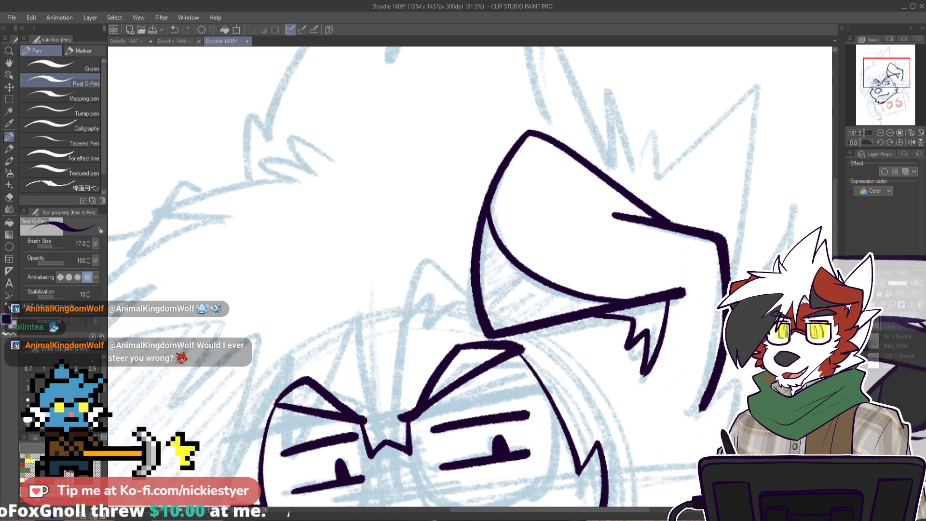
Step: Ink the large spiky fur tufts running from below the folded right-hand ear down to the right jawline
{"action": "scroll", "coordinate": [470, 278], "scroll_direction": "down", "scroll_amount": 3}
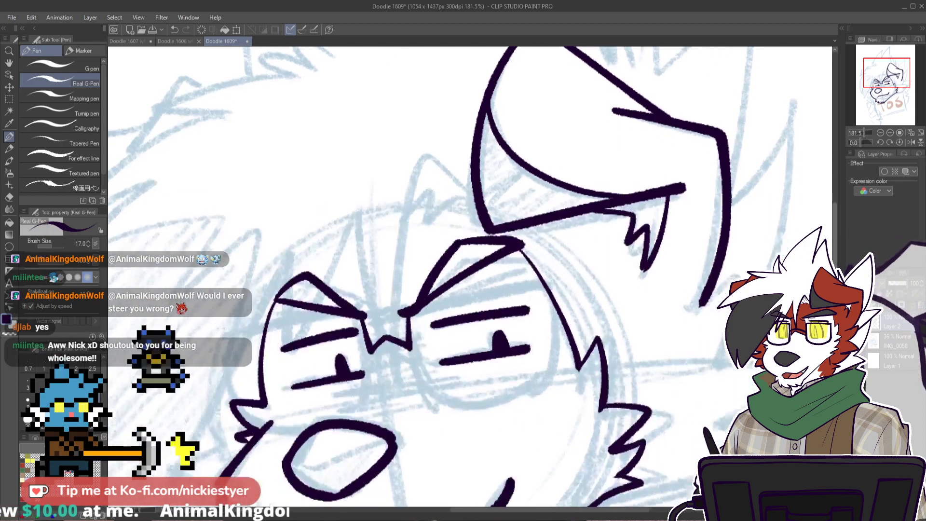
{"action": "scroll", "coordinate": [470, 277], "scroll_direction": "down", "scroll_amount": 3}
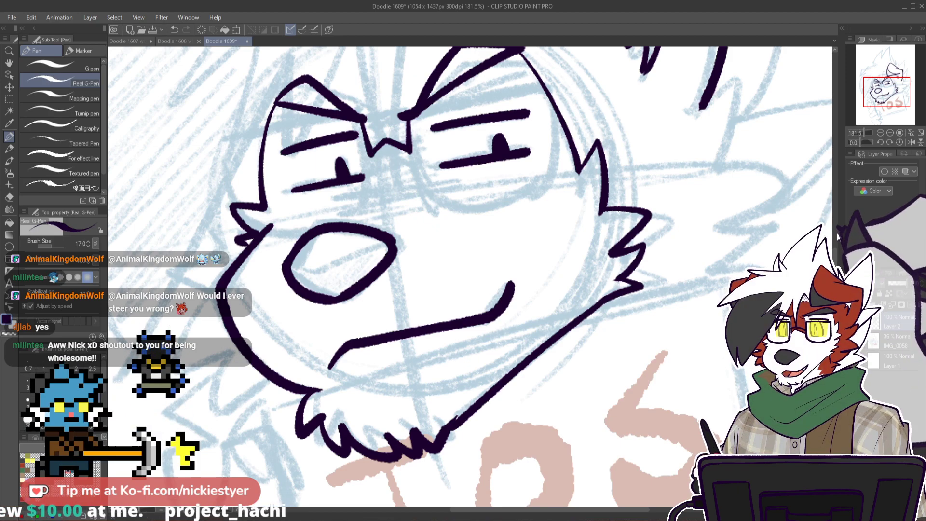
{"action": "scroll", "coordinate": [470, 276], "scroll_direction": "up", "scroll_amount": 3}
{"action": "key", "text": "ctrl+z"}
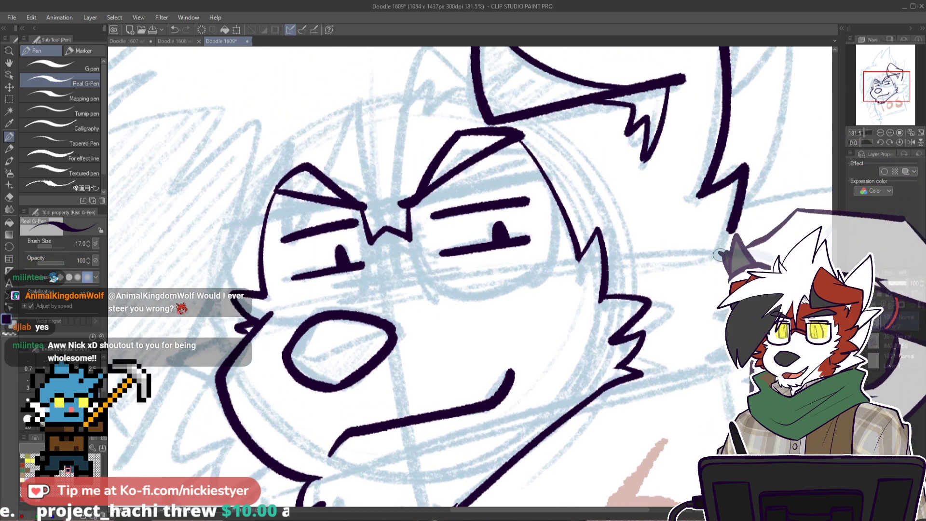
{"action": "mouse_move", "coordinate": [702, 195]}
{"action": "left_mouse_down"}
{"action": "mouse_move", "coordinate": [755, 167]}
{"action": "mouse_move", "coordinate": [712, 256]}
{"action": "mouse_move", "coordinate": [690, 361]}
{"action": "left_mouse_up"}
{"action": "left_click_drag", "start_coordinate": [580, 402], "coordinate": [730, 393]}
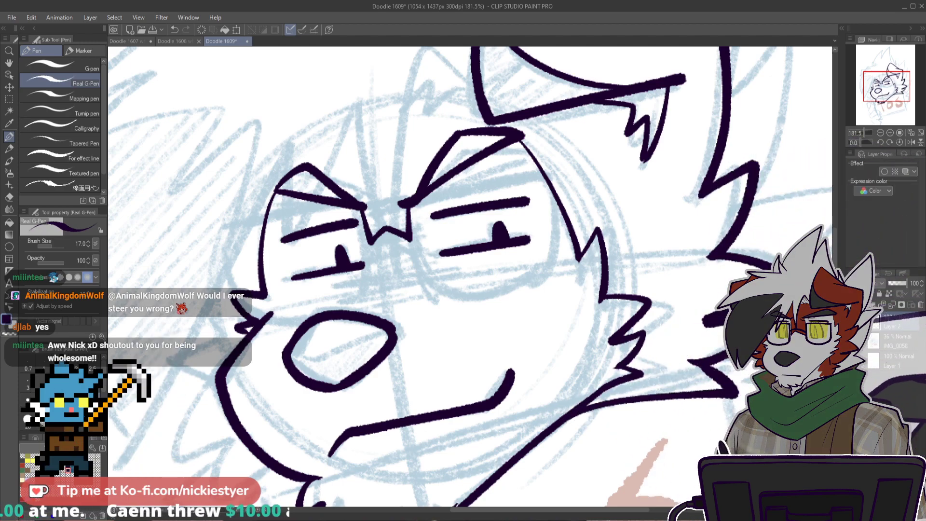
Step: Ink the pointed fur tufts around the left side of the muzzle, joining them to the chin fur
{"action": "scroll", "coordinate": [798, 427], "scroll_direction": "down", "scroll_amount": 2}
{"action": "scroll", "coordinate": [798, 426], "scroll_direction": "up", "scroll_amount": 1}
{"action": "scroll", "coordinate": [556, 297], "scroll_direction": "down", "scroll_amount": 4}
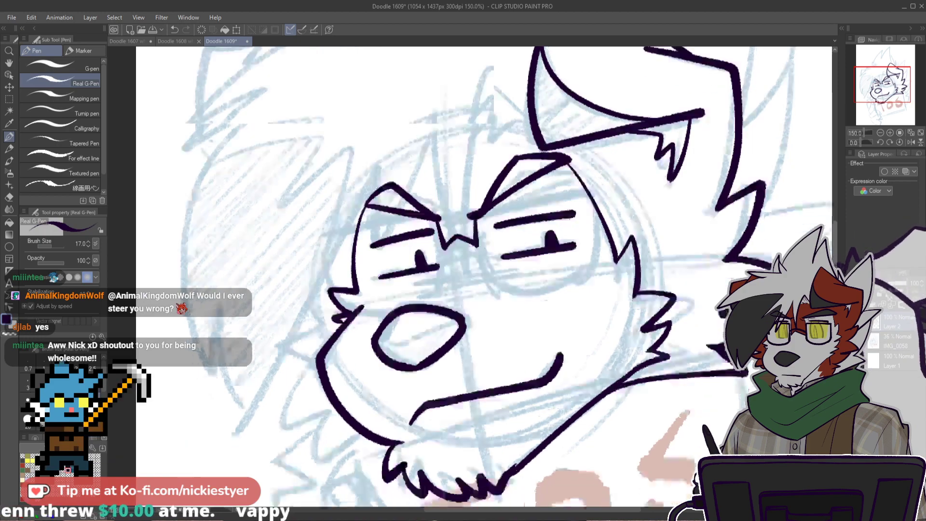
{"action": "mouse_move", "coordinate": [310, 173]}
{"action": "left_mouse_down"}
{"action": "mouse_move", "coordinate": [319, 212]}
{"action": "mouse_move", "coordinate": [304, 254]}
{"action": "mouse_move", "coordinate": [312, 267]}
{"action": "mouse_move", "coordinate": [306, 256]}
{"action": "mouse_move", "coordinate": [277, 297]}
{"action": "mouse_move", "coordinate": [359, 323]}
{"action": "mouse_move", "coordinate": [354, 337]}
{"action": "mouse_move", "coordinate": [342, 331]}
{"action": "mouse_move", "coordinate": [341, 363]}
{"action": "mouse_move", "coordinate": [383, 341]}
{"action": "left_mouse_up"}
{"action": "key", "text": "ctrl+z"}
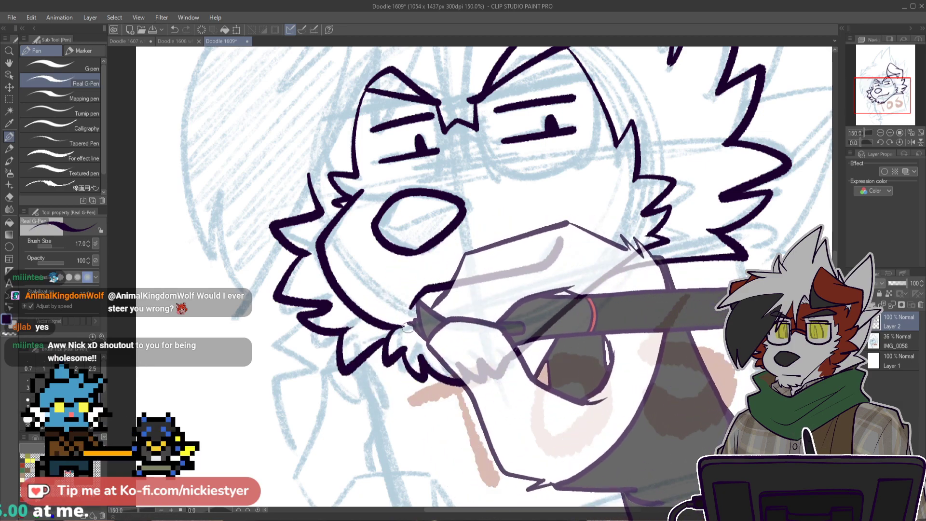
{"action": "scroll", "coordinate": [447, 322], "scroll_direction": "down", "scroll_amount": 2}
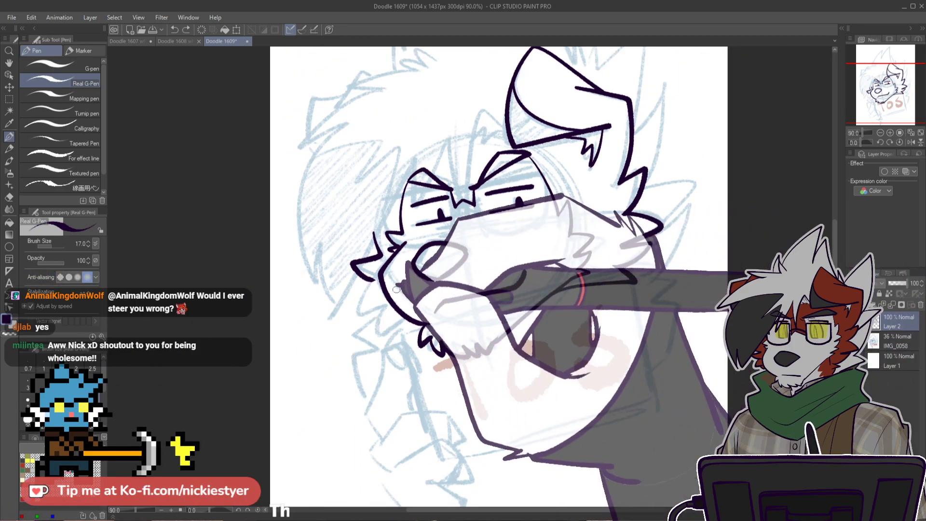
{"action": "scroll", "coordinate": [472, 318], "scroll_direction": "up", "scroll_amount": 2}
{"action": "mouse_move", "coordinate": [389, 316]}
{"action": "left_mouse_down"}
{"action": "mouse_move", "coordinate": [379, 352]}
{"action": "mouse_move", "coordinate": [421, 341]}
{"action": "left_mouse_up"}
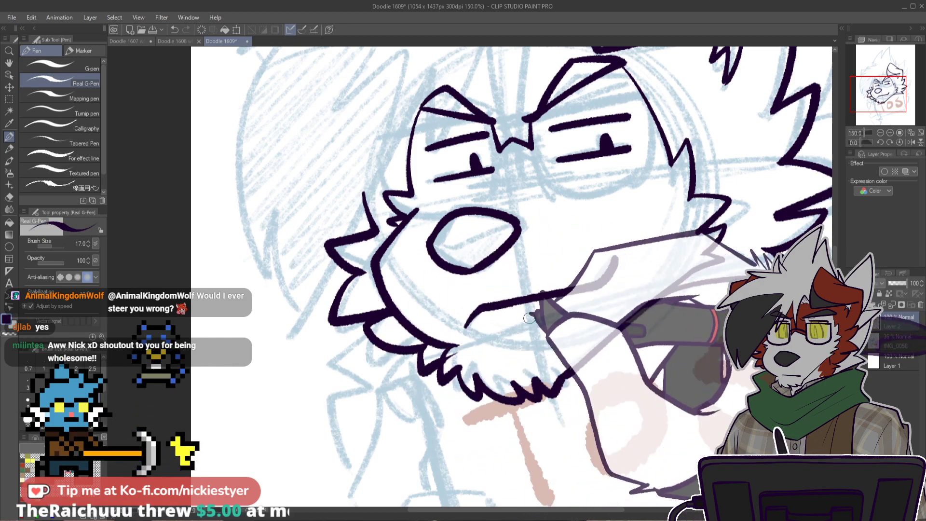
Step: Replace the inked raster layer with a blank vector layer above the IMG_0058 sketch
{"action": "key", "text": "e"}
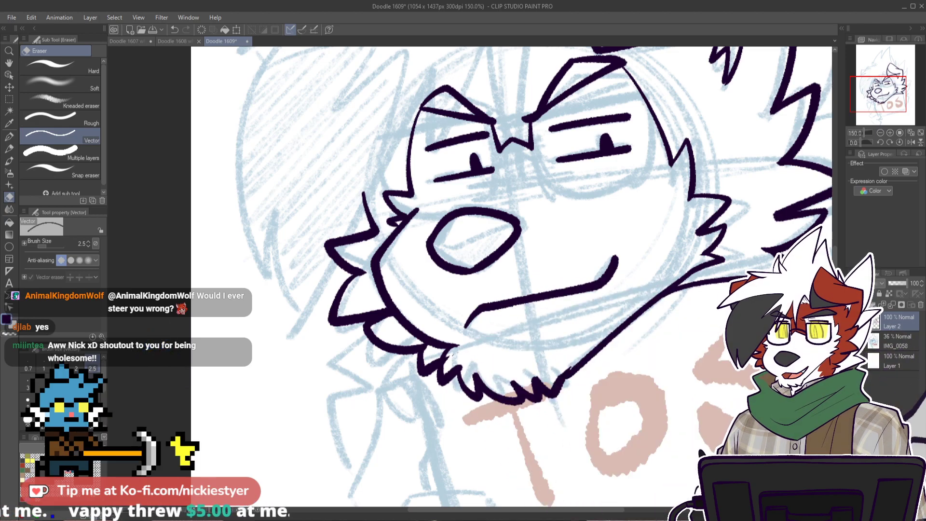
{"action": "left_click", "coordinate": [920, 305]}
{"action": "key", "text": "ctrl+z"}
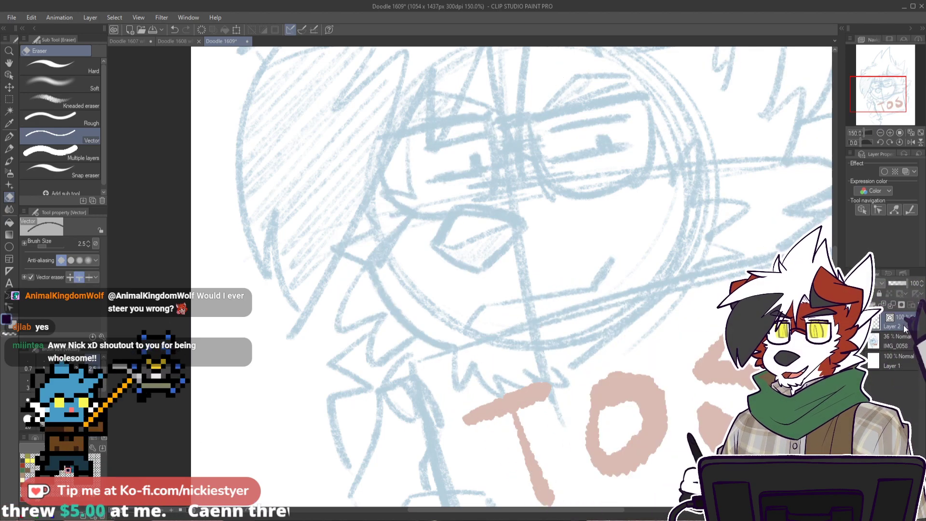
Step: Ink the muzzle's curved left contour and the slanted mouth line on the vector layer with the Real G-Pen
{"action": "key", "text": "p"}
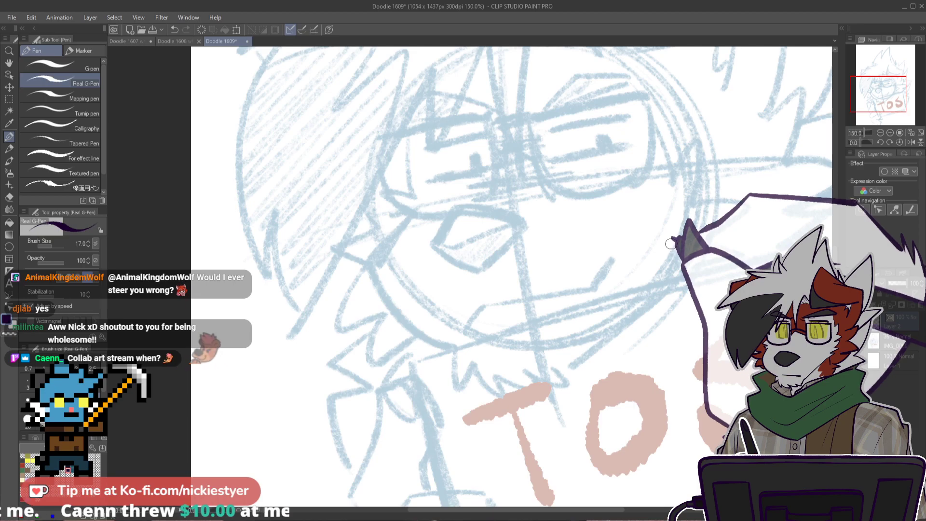
{"action": "scroll", "coordinate": [669, 243], "scroll_direction": "up", "scroll_amount": 1}
{"action": "left_click_drag", "start_coordinate": [285, 258], "coordinate": [391, 379]}
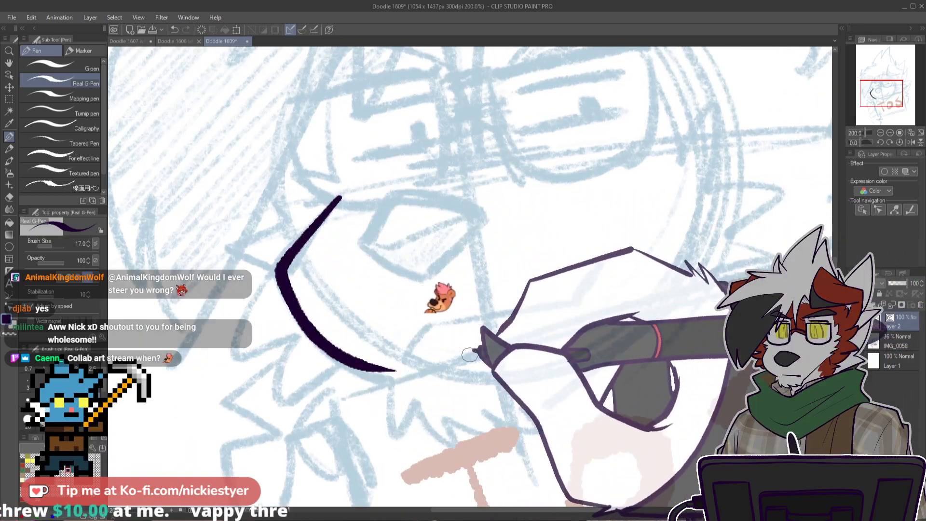
{"action": "key", "text": "ctrl+z"}
{"action": "mouse_move", "coordinate": [338, 199]}
{"action": "left_mouse_down"}
{"action": "mouse_move", "coordinate": [350, 371]}
{"action": "mouse_move", "coordinate": [428, 329]}
{"action": "mouse_move", "coordinate": [564, 300]}
{"action": "mouse_move", "coordinate": [597, 270]}
{"action": "left_mouse_up"}
Step: Ink the closed, rounded-diamond outline of the nose
{"action": "scroll", "coordinate": [405, 234], "scroll_direction": "up", "scroll_amount": 5}
{"action": "mouse_move", "coordinate": [340, 250]}
{"action": "left_mouse_down"}
{"action": "mouse_move", "coordinate": [384, 190]}
{"action": "mouse_move", "coordinate": [523, 203]}
{"action": "left_mouse_up"}
{"action": "left_click_drag", "start_coordinate": [346, 219], "coordinate": [446, 299]}
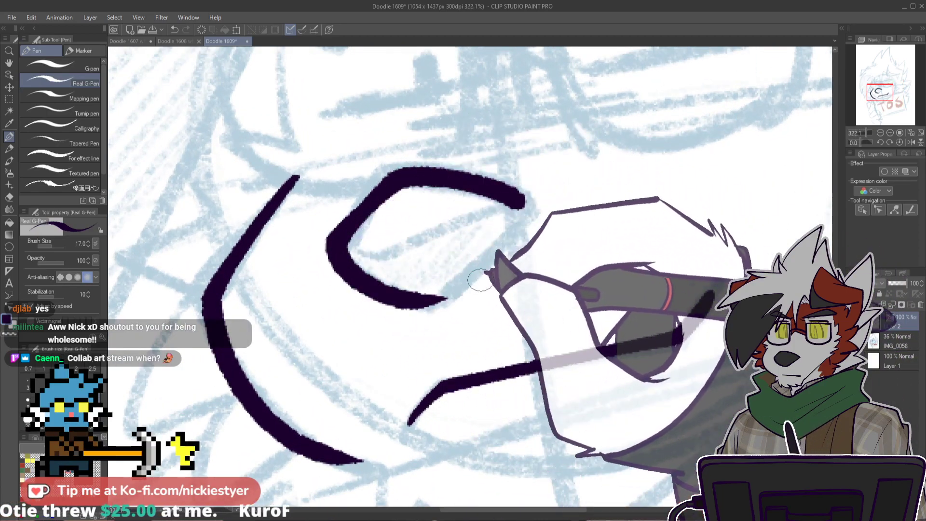
{"action": "left_click_drag", "start_coordinate": [522, 200], "coordinate": [447, 297]}
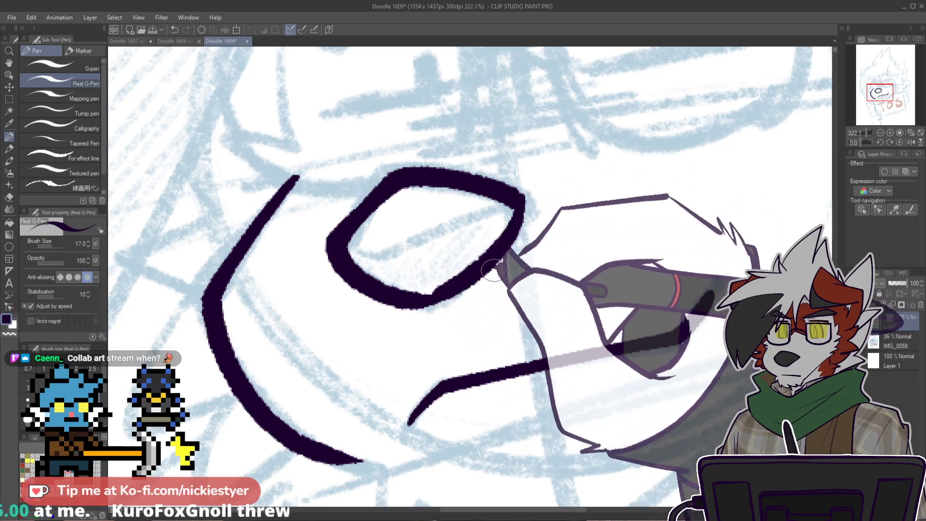
{"action": "scroll", "coordinate": [515, 265], "scroll_direction": "down", "scroll_amount": 3}
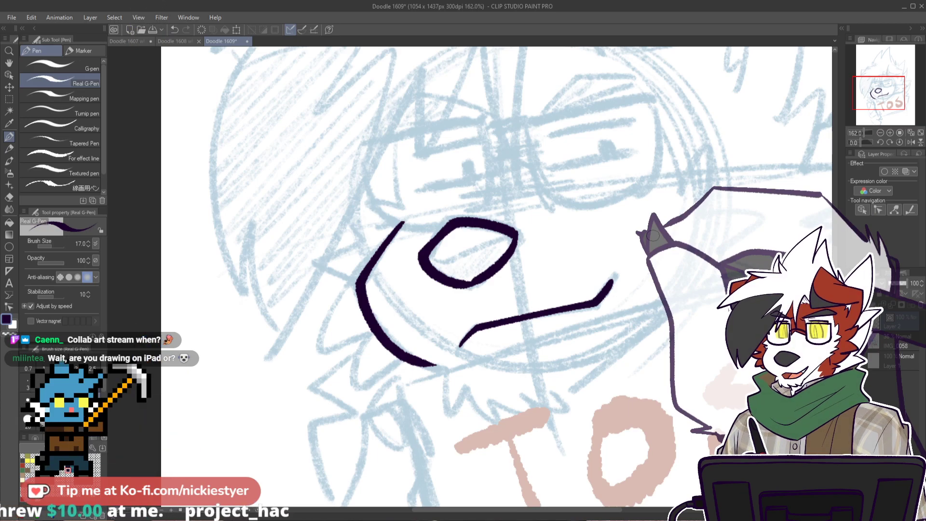
Step: Ink the upper and lower lid lines and the small pupils of both half-closed eyes
{"action": "scroll", "coordinate": [653, 235], "scroll_direction": "up", "scroll_amount": 3}
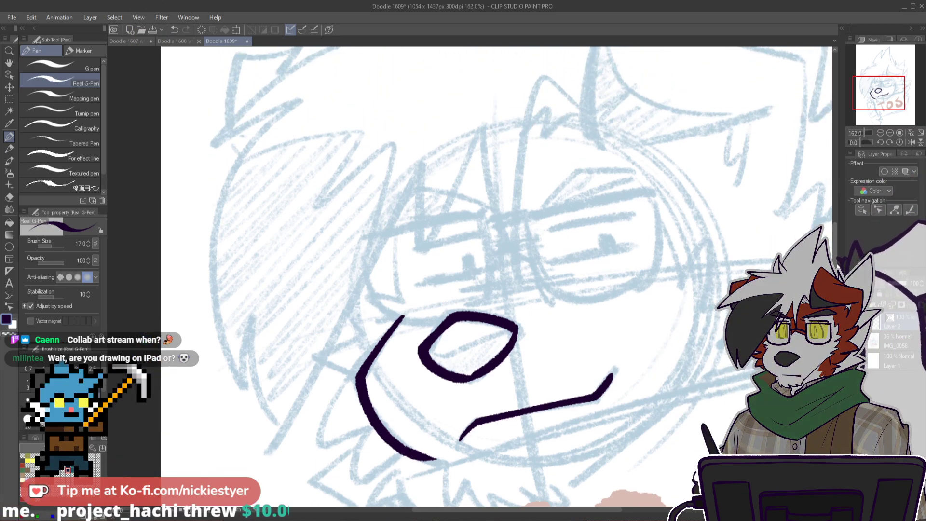
{"action": "left_click_drag", "start_coordinate": [838, 267], "coordinate": [835, 262]}
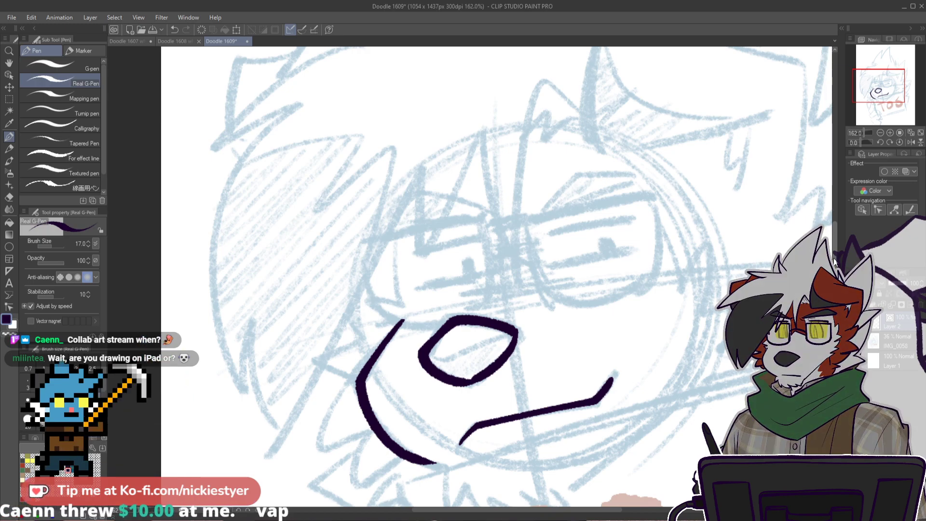
{"action": "left_click_drag", "start_coordinate": [836, 264], "coordinate": [835, 262]}
{"action": "left_click_drag", "start_coordinate": [572, 253], "coordinate": [649, 250]}
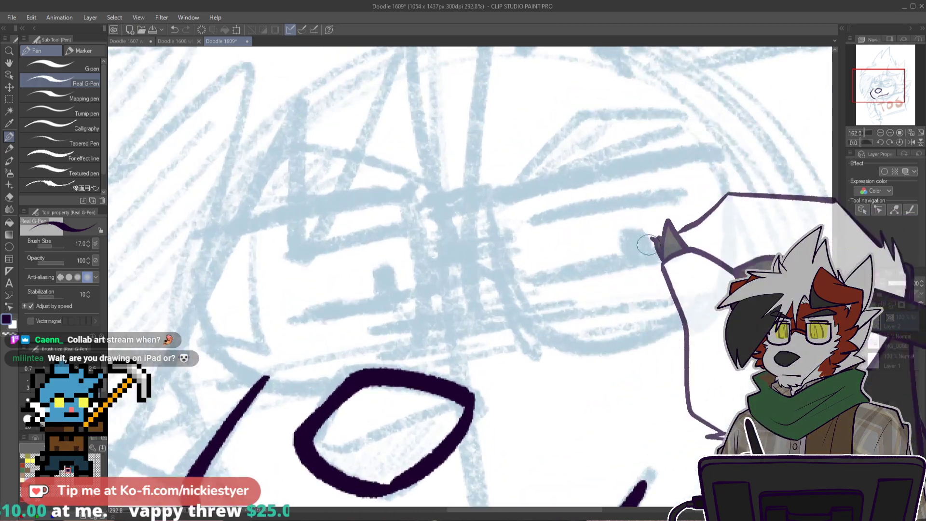
{"action": "left_click_drag", "start_coordinate": [533, 218], "coordinate": [685, 195]}
{"action": "key", "text": "ctrl+z"}
{"action": "key", "text": "ctrl+z"}
{"action": "left_click_drag", "start_coordinate": [532, 221], "coordinate": [687, 195]}
{"action": "key", "text": "ctrl+z"}
{"action": "left_click_drag", "start_coordinate": [532, 220], "coordinate": [681, 198]}
{"action": "left_click_drag", "start_coordinate": [540, 283], "coordinate": [685, 258]}
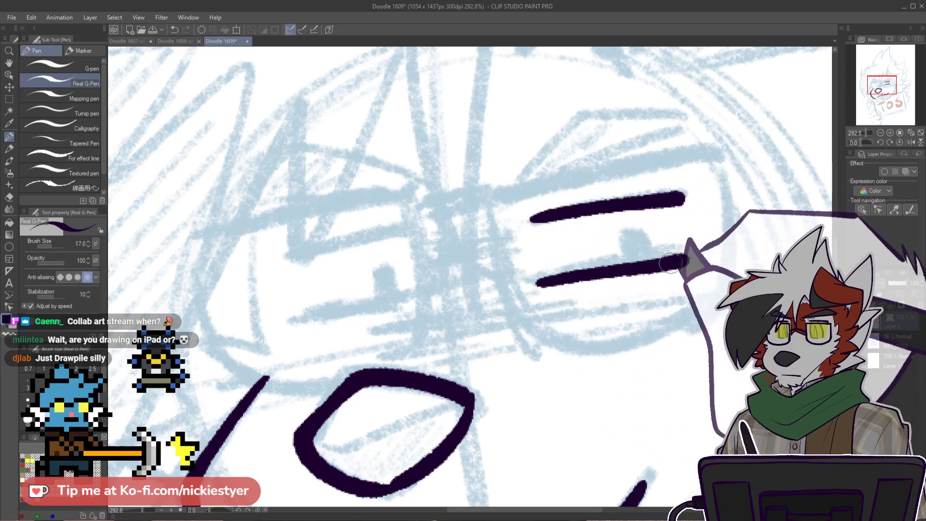
{"action": "left_click_drag", "start_coordinate": [292, 254], "coordinate": [413, 235]}
{"action": "left_click_drag", "start_coordinate": [299, 320], "coordinate": [401, 303]}
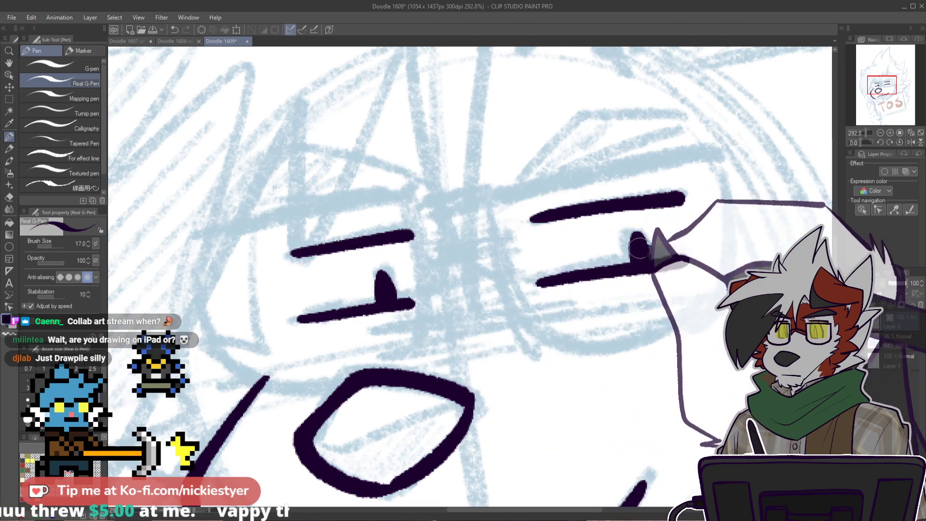
Step: Ink both angled, frowning eyebrows and the notched zigzag line joining their inner ends
{"action": "scroll", "coordinate": [672, 277], "scroll_direction": "down", "scroll_amount": 7}
{"action": "scroll", "coordinate": [687, 284], "scroll_direction": "up", "scroll_amount": 5}
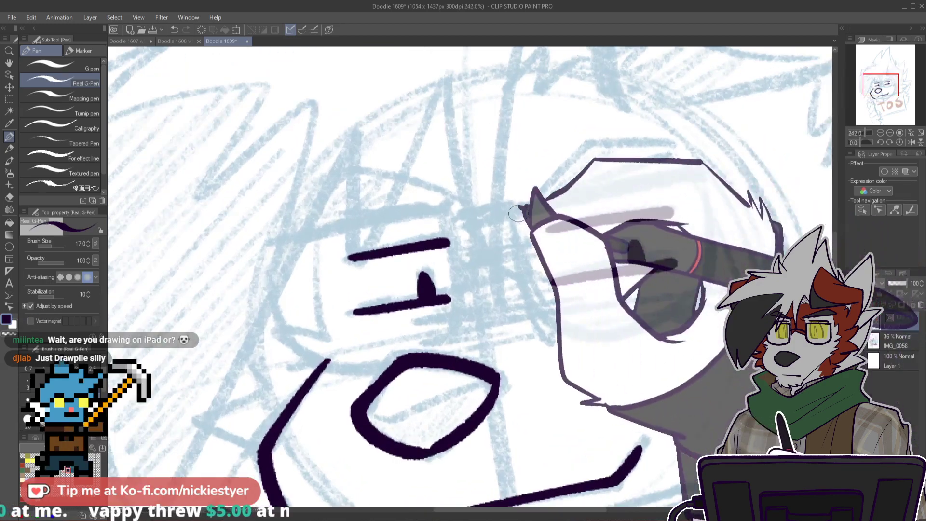
{"action": "left_click_drag", "start_coordinate": [595, 158], "coordinate": [670, 115]}
{"action": "left_click_drag", "start_coordinate": [324, 197], "coordinate": [441, 218]}
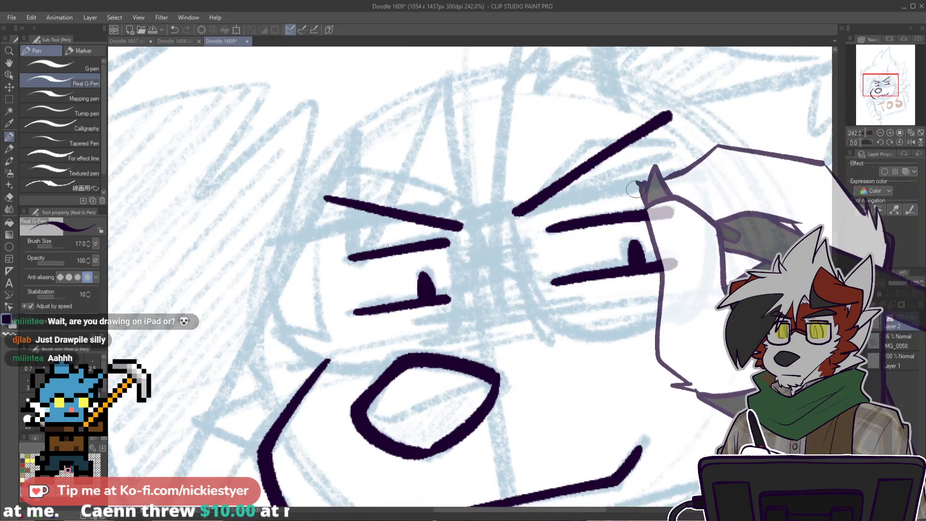
{"action": "mouse_move", "coordinate": [518, 207]}
{"action": "left_mouse_down"}
{"action": "mouse_move", "coordinate": [592, 120]}
{"action": "mouse_move", "coordinate": [646, 107]}
{"action": "mouse_move", "coordinate": [670, 116]}
{"action": "left_mouse_up"}
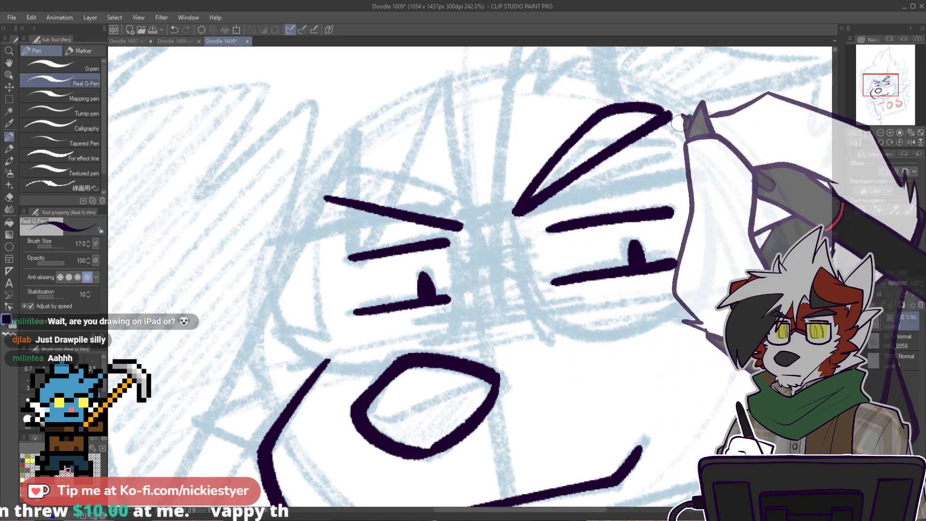
{"action": "left_click_drag", "start_coordinate": [324, 195], "coordinate": [424, 207]}
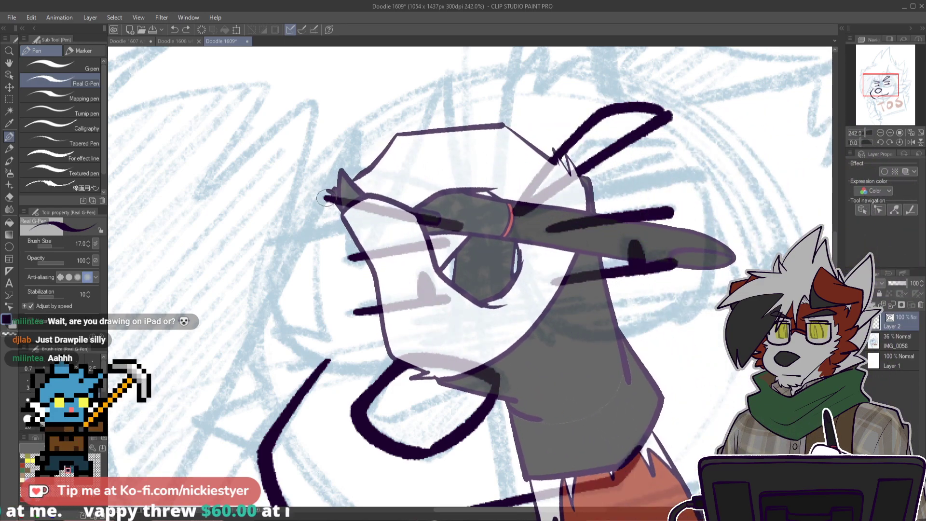
{"action": "key", "text": "ctrl+z"}
{"action": "mouse_move", "coordinate": [325, 195]}
{"action": "left_mouse_down"}
{"action": "mouse_move", "coordinate": [404, 189]}
{"action": "mouse_move", "coordinate": [468, 226]}
{"action": "mouse_move", "coordinate": [543, 194]}
{"action": "left_mouse_up"}
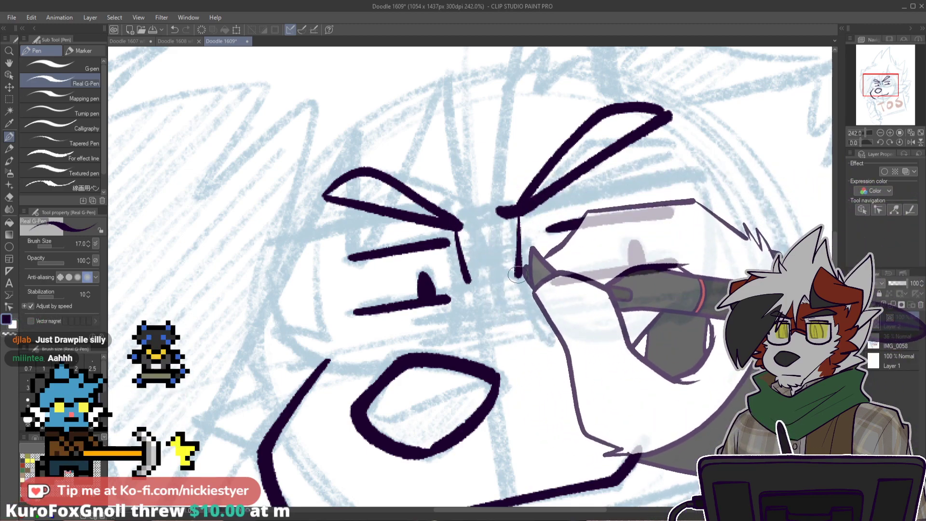
{"action": "mouse_move", "coordinate": [457, 232]}
{"action": "left_mouse_down"}
{"action": "mouse_move", "coordinate": [470, 282]}
{"action": "mouse_move", "coordinate": [481, 270]}
{"action": "mouse_move", "coordinate": [521, 275]}
{"action": "left_mouse_up"}
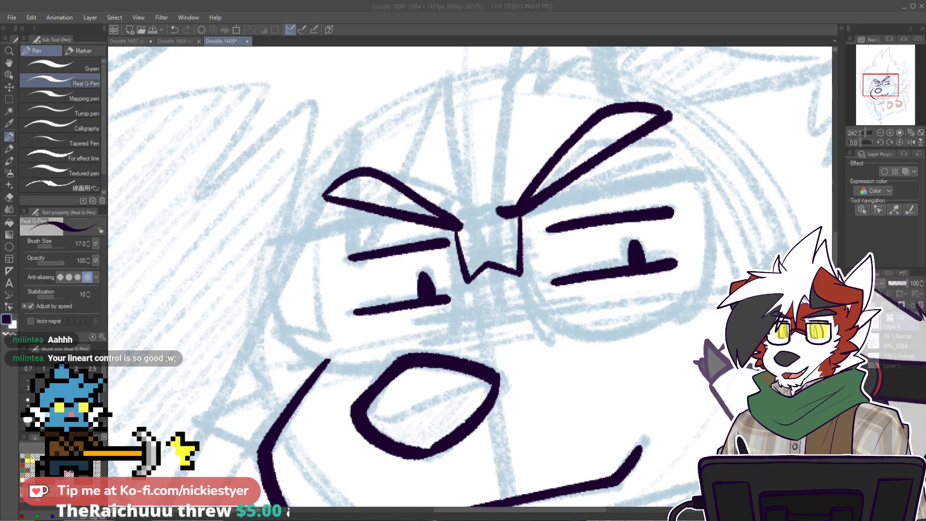
Step: Ink both sides of the face from the outer eyebrow ends down into spiky cheek fur
{"action": "scroll", "coordinate": [793, 235], "scroll_direction": "down", "scroll_amount": 4}
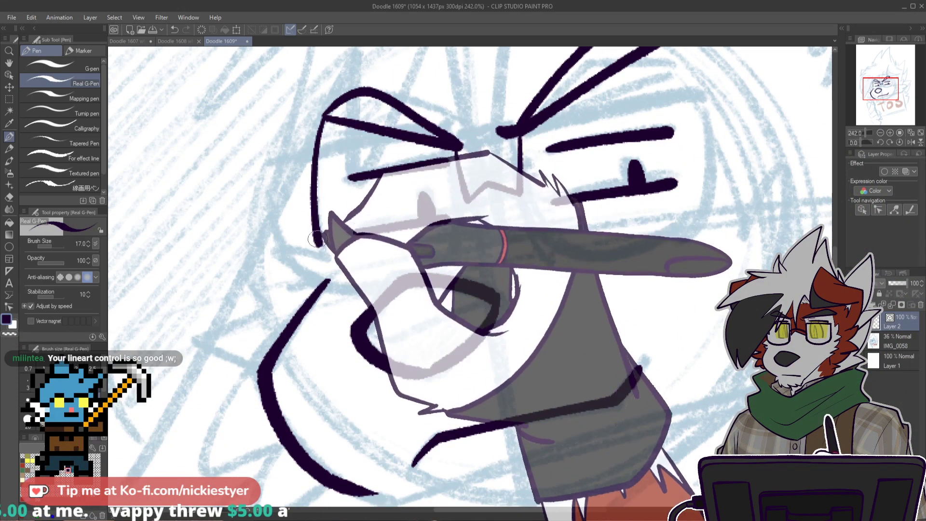
{"action": "mouse_move", "coordinate": [324, 122]}
{"action": "left_mouse_down"}
{"action": "mouse_move", "coordinate": [305, 247]}
{"action": "mouse_move", "coordinate": [275, 294]}
{"action": "mouse_move", "coordinate": [301, 307]}
{"action": "left_mouse_up"}
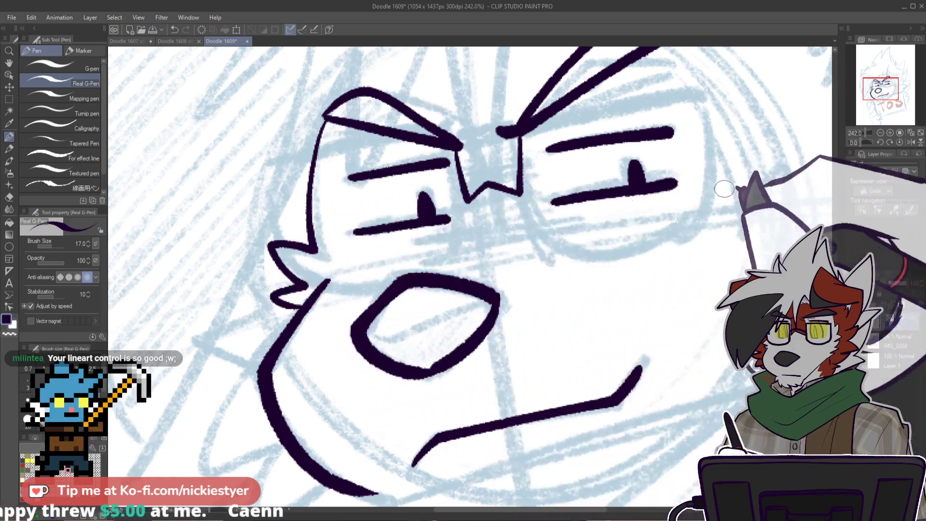
{"action": "scroll", "coordinate": [667, 112], "scroll_direction": "up", "scroll_amount": 4}
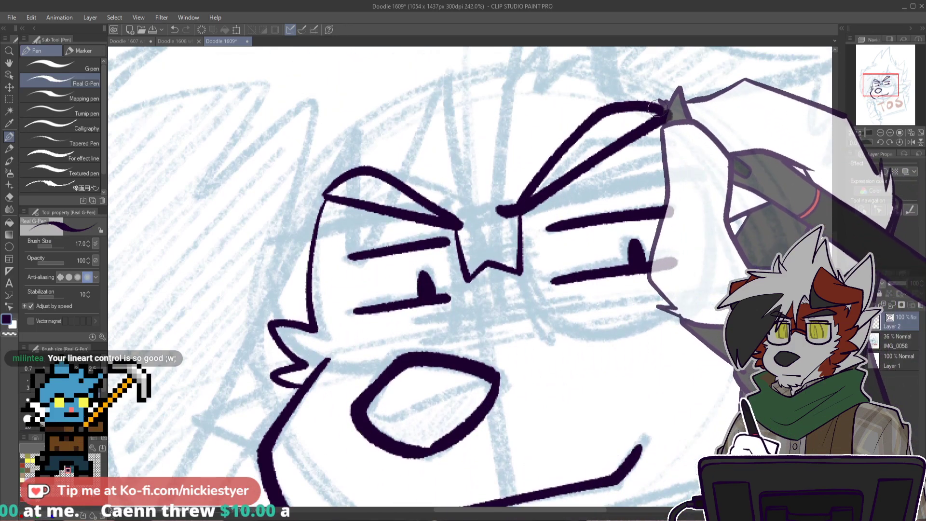
{"action": "mouse_move", "coordinate": [666, 121]}
{"action": "left_mouse_down"}
{"action": "mouse_move", "coordinate": [746, 272]}
{"action": "mouse_move", "coordinate": [439, 122]}
{"action": "mouse_move", "coordinate": [478, 184]}
{"action": "mouse_move", "coordinate": [540, 346]}
{"action": "mouse_move", "coordinate": [599, 361]}
{"action": "mouse_move", "coordinate": [601, 381]}
{"action": "mouse_move", "coordinate": [560, 451]}
{"action": "left_mouse_up"}
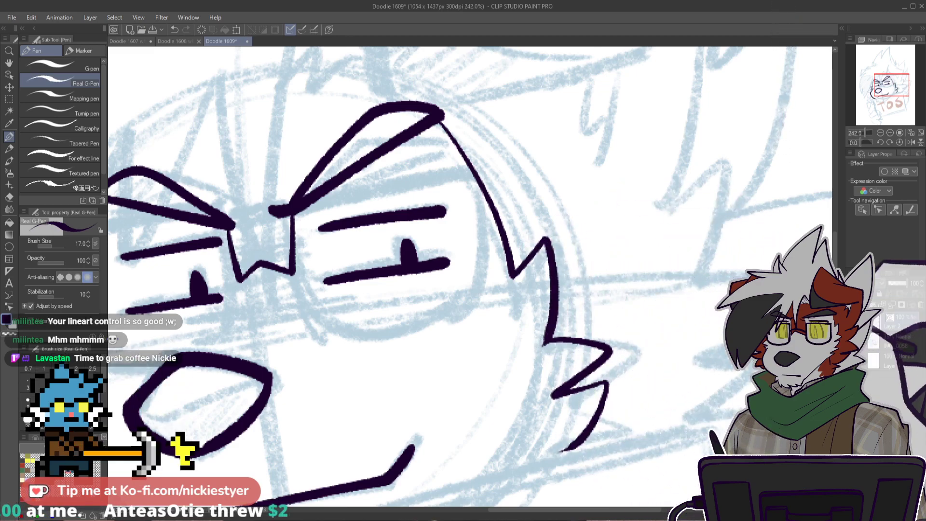
Step: Ink the jagged chin fur below the muzzle and the jawline connecting it to the right cheek fur
{"action": "scroll", "coordinate": [470, 277], "scroll_direction": "down", "scroll_amount": 5}
{"action": "mouse_move", "coordinate": [125, 364]}
{"action": "left_mouse_down"}
{"action": "mouse_move", "coordinate": [142, 409]}
{"action": "mouse_move", "coordinate": [173, 393]}
{"action": "mouse_move", "coordinate": [184, 438]}
{"action": "mouse_move", "coordinate": [238, 444]}
{"action": "mouse_move", "coordinate": [262, 419]}
{"action": "mouse_move", "coordinate": [354, 399]}
{"action": "mouse_move", "coordinate": [366, 381]}
{"action": "left_mouse_up"}
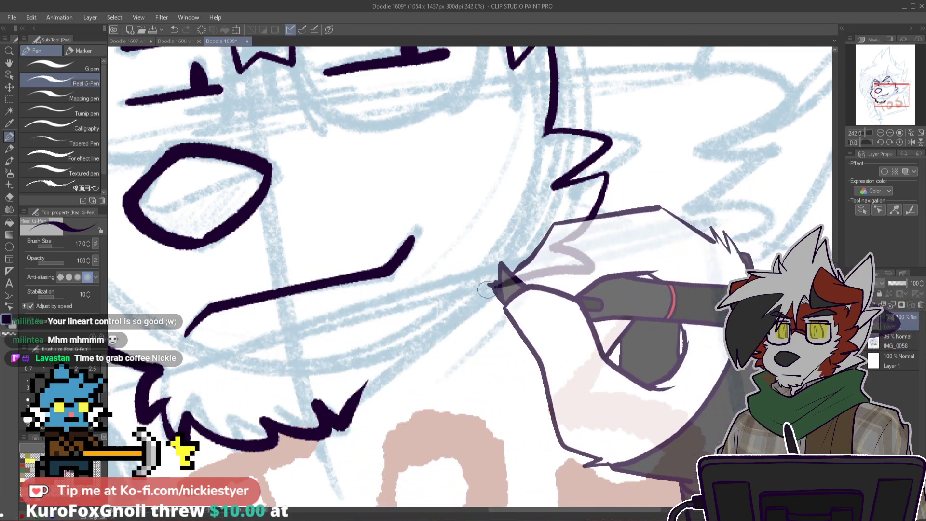
{"action": "mouse_move", "coordinate": [550, 247]}
{"action": "left_mouse_down"}
{"action": "mouse_move", "coordinate": [357, 400]}
{"action": "mouse_move", "coordinate": [545, 271]}
{"action": "left_mouse_up"}
{"action": "key", "text": "ctrl+z"}
{"action": "scroll", "coordinate": [592, 267], "scroll_direction": "down", "scroll_amount": 5}
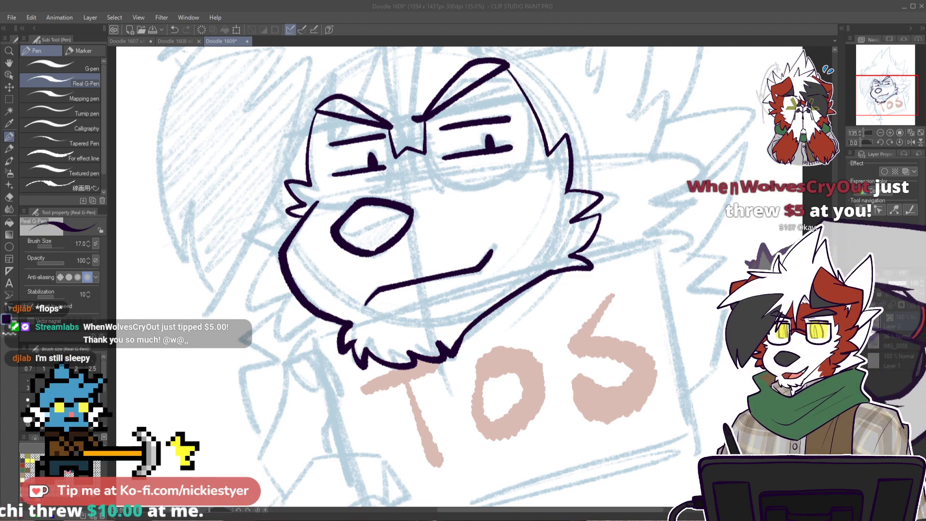
{"action": "scroll", "coordinate": [836, 257], "scroll_direction": "up", "scroll_amount": 3}
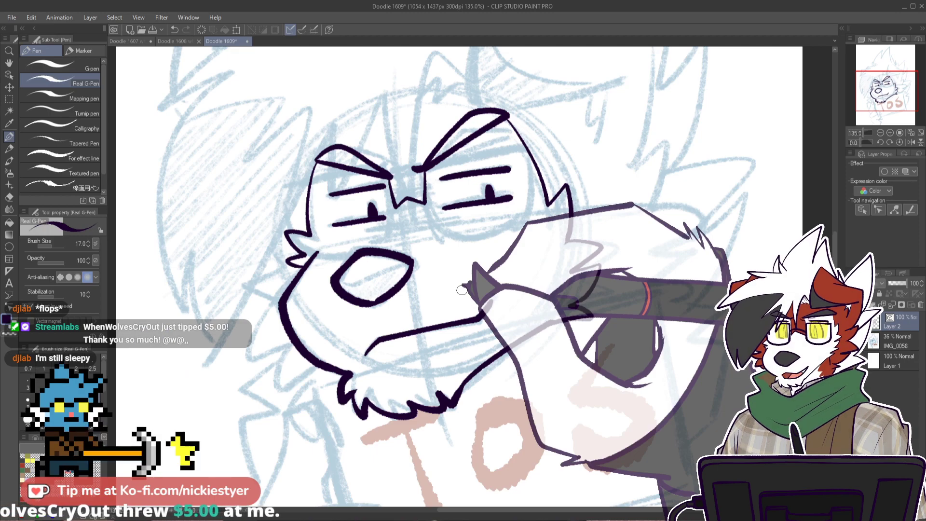
{"action": "left_click_drag", "start_coordinate": [832, 264], "coordinate": [838, 205]}
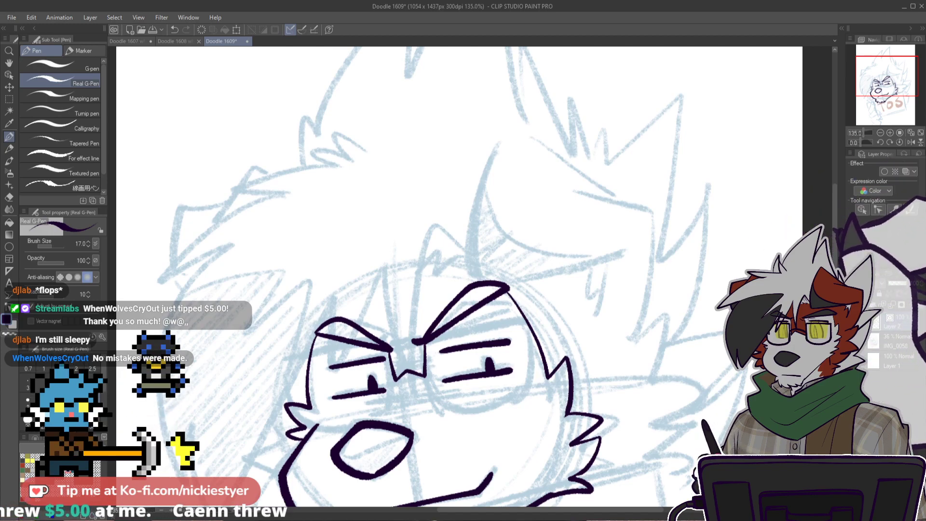
{"action": "left_click_drag", "start_coordinate": [835, 236], "coordinate": [834, 237]}
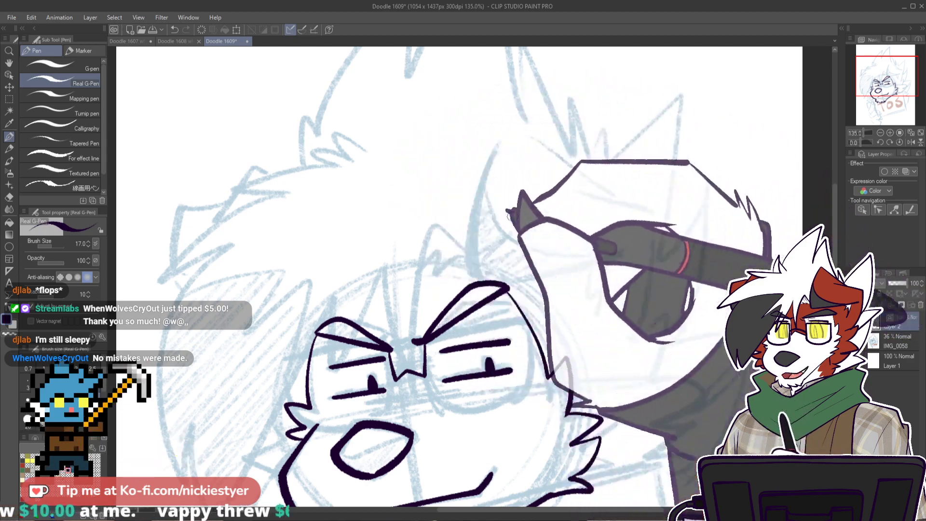
{"action": "left_click_drag", "start_coordinate": [511, 129], "coordinate": [471, 280]}
{"action": "key", "text": "ctrl+z"}
{"action": "left_click_drag", "start_coordinate": [512, 128], "coordinate": [478, 248]}
{"action": "key", "text": "ctrl+z"}
{"action": "mouse_move", "coordinate": [512, 128]}
{"action": "left_mouse_down"}
{"action": "mouse_move", "coordinate": [479, 268]}
{"action": "mouse_move", "coordinate": [470, 222]}
{"action": "mouse_move", "coordinate": [479, 274]}
{"action": "left_mouse_up"}
{"action": "key", "text": "ctrl+z"}
{"action": "key", "text": "ctrl+z"}
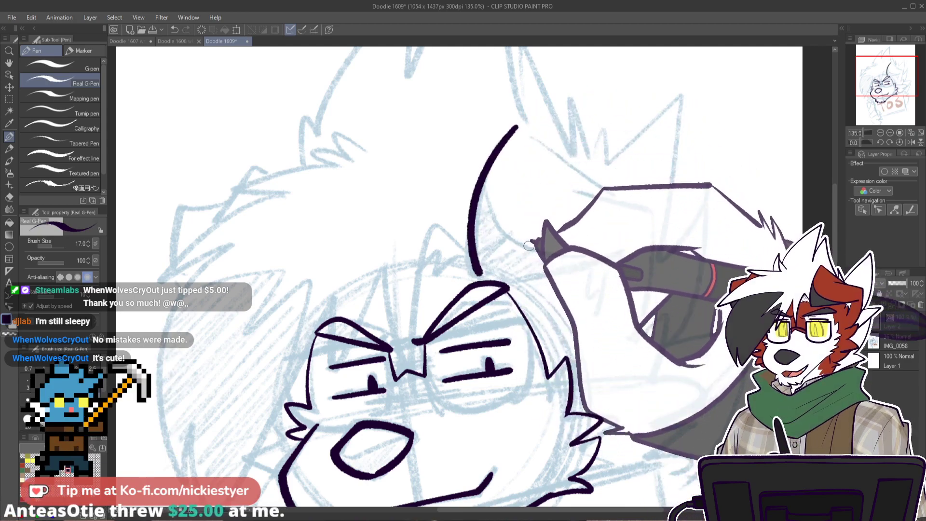
{"action": "key", "text": "ctrl+z"}
Step: Ink the folded ear above the right eyebrow, with its curved fold line, inner fur tuft and outer edge
{"action": "mouse_move", "coordinate": [514, 131]}
{"action": "left_mouse_down"}
{"action": "mouse_move", "coordinate": [491, 169]}
{"action": "mouse_move", "coordinate": [487, 279]}
{"action": "mouse_move", "coordinate": [601, 254]}
{"action": "left_mouse_up"}
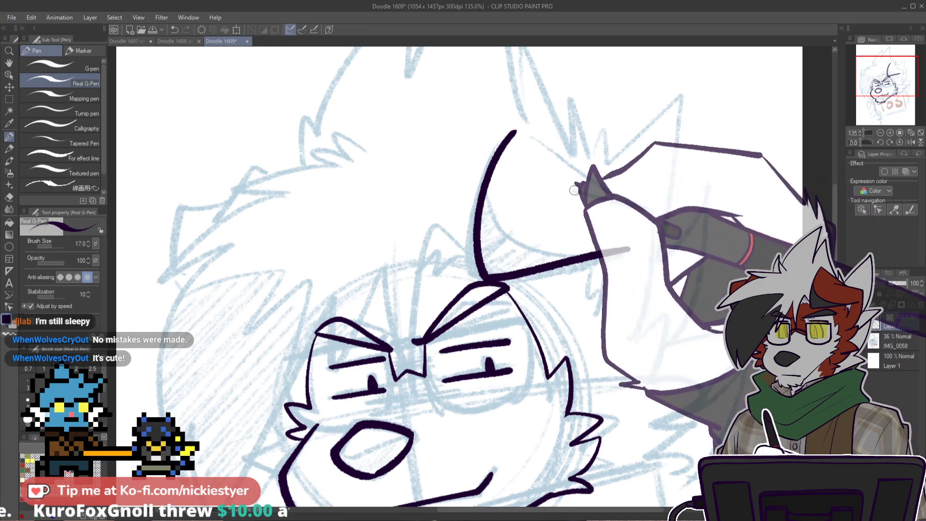
{"action": "left_click_drag", "start_coordinate": [515, 131], "coordinate": [612, 198]}
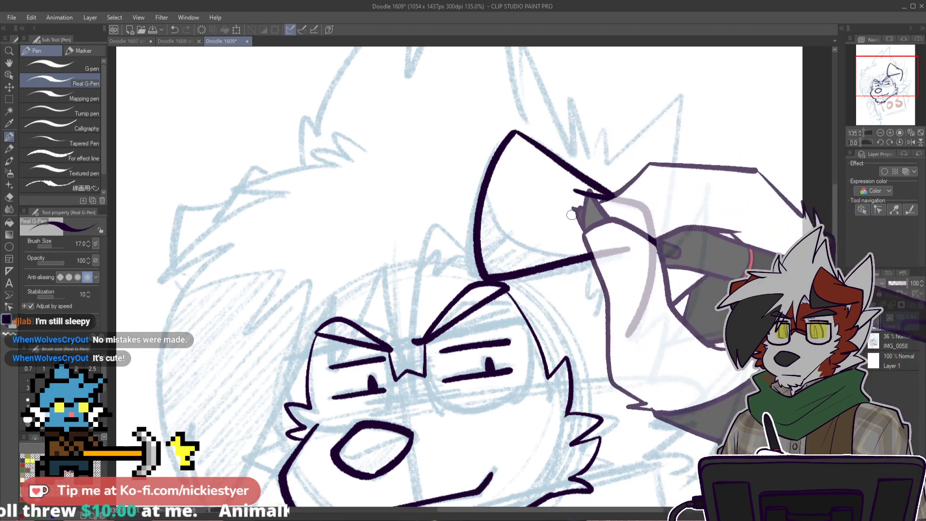
{"action": "mouse_move", "coordinate": [487, 190]}
{"action": "left_mouse_down"}
{"action": "mouse_move", "coordinate": [575, 253]}
{"action": "mouse_move", "coordinate": [623, 250]}
{"action": "mouse_move", "coordinate": [596, 281]}
{"action": "mouse_move", "coordinate": [609, 254]}
{"action": "mouse_move", "coordinate": [598, 315]}
{"action": "left_mouse_up"}
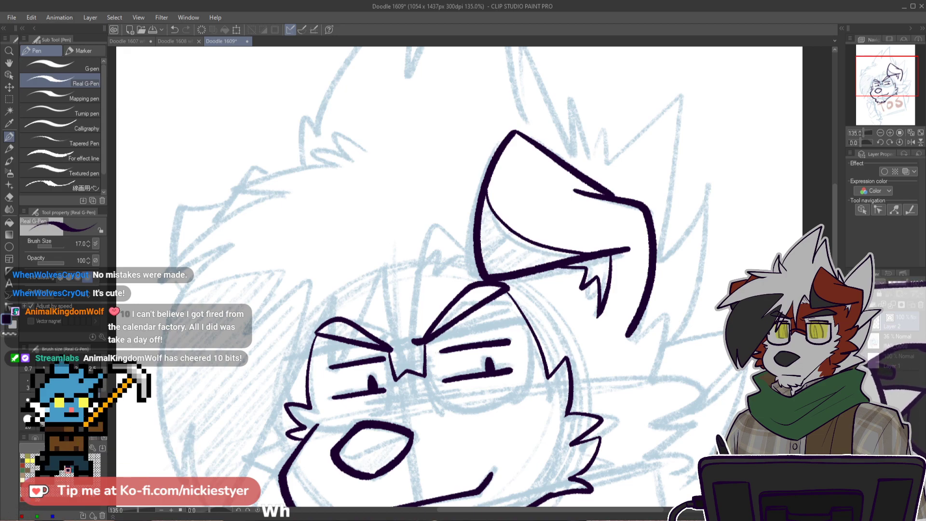
Step: Ink the jagged outer cheek fur from the folded ear down to the jaw, and the spiky fur around the muzzle's left side
{"action": "scroll", "coordinate": [624, 227], "scroll_direction": "down", "scroll_amount": 3}
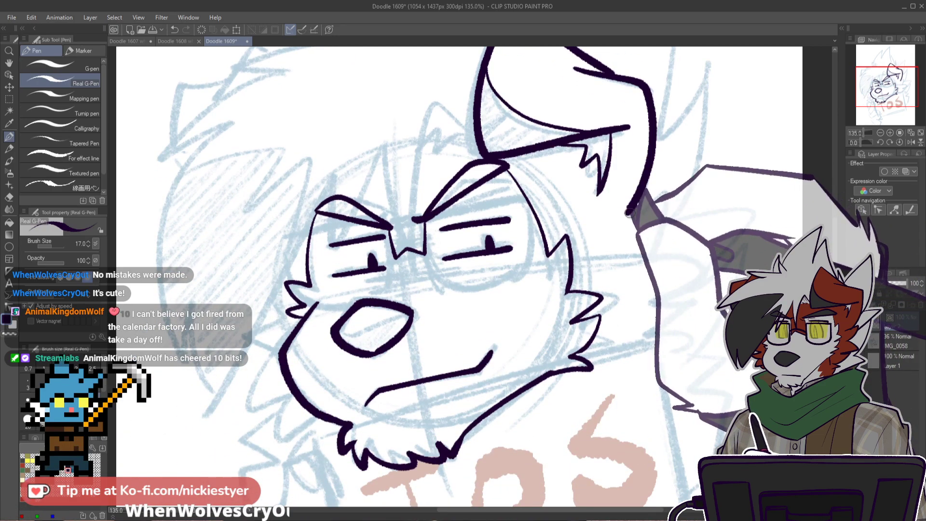
{"action": "mouse_move", "coordinate": [628, 212]}
{"action": "left_mouse_down"}
{"action": "mouse_move", "coordinate": [661, 221]}
{"action": "mouse_move", "coordinate": [650, 263]}
{"action": "mouse_move", "coordinate": [635, 267]}
{"action": "mouse_move", "coordinate": [676, 297]}
{"action": "mouse_move", "coordinate": [617, 359]}
{"action": "mouse_move", "coordinate": [625, 354]}
{"action": "mouse_move", "coordinate": [660, 381]}
{"action": "left_mouse_up"}
{"action": "left_click_drag", "start_coordinate": [524, 388], "coordinate": [659, 386]}
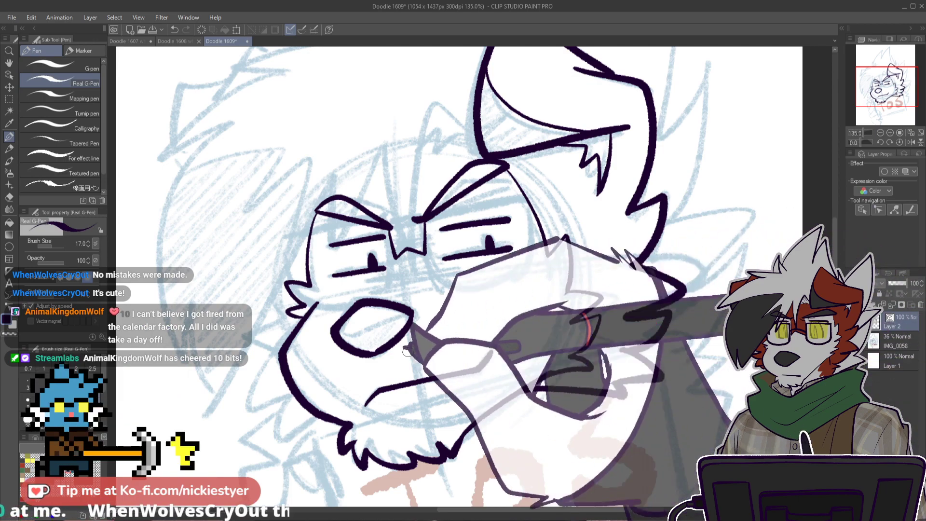
{"action": "mouse_move", "coordinate": [272, 295]}
{"action": "left_mouse_down"}
{"action": "mouse_move", "coordinate": [277, 314]}
{"action": "mouse_move", "coordinate": [242, 343]}
{"action": "mouse_move", "coordinate": [282, 358]}
{"action": "mouse_move", "coordinate": [248, 384]}
{"action": "mouse_move", "coordinate": [305, 399]}
{"action": "mouse_move", "coordinate": [278, 429]}
{"action": "mouse_move", "coordinate": [297, 412]}
{"action": "mouse_move", "coordinate": [296, 395]}
{"action": "mouse_move", "coordinate": [310, 430]}
{"action": "mouse_move", "coordinate": [338, 429]}
{"action": "mouse_move", "coordinate": [292, 409]}
{"action": "mouse_move", "coordinate": [293, 401]}
{"action": "mouse_move", "coordinate": [268, 419]}
{"action": "mouse_move", "coordinate": [340, 433]}
{"action": "left_mouse_up"}
Step: Ink the pointed hair strands falling between and across the eyebrows, and the long inner edge of the fringe down past the cheek
{"action": "key", "text": "ctrl+z"}
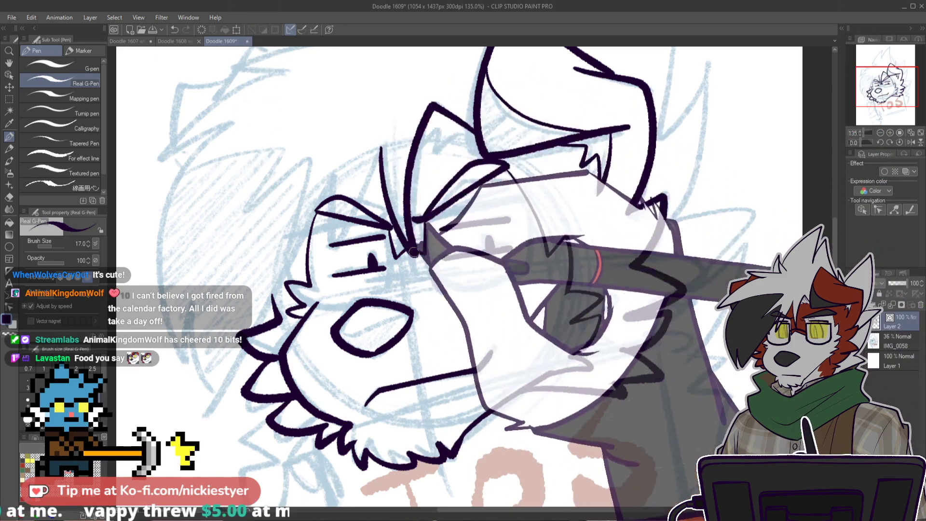
{"action": "key", "text": "ctrl+z"}
{"action": "left_click_drag", "start_coordinate": [381, 146], "coordinate": [412, 248]}
{"action": "key", "text": "ctrl+z"}
{"action": "left_click_drag", "start_coordinate": [381, 147], "coordinate": [413, 251]}
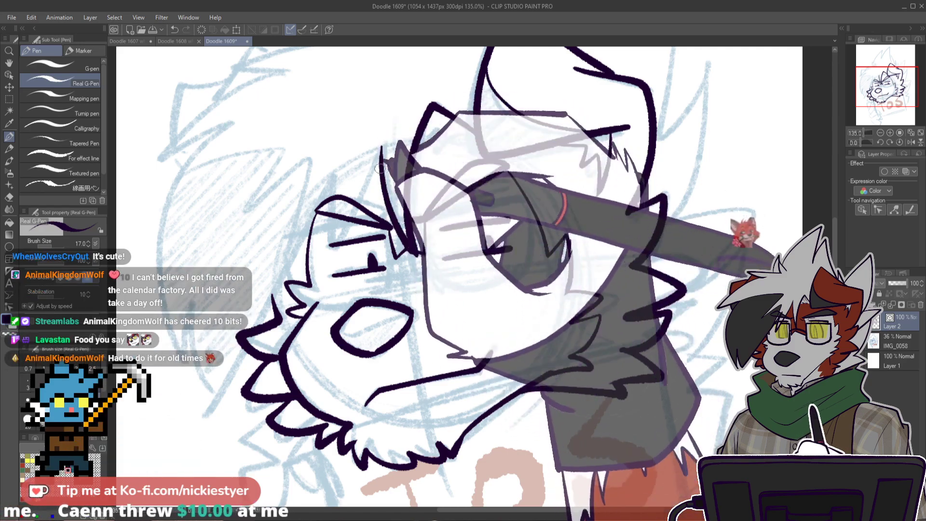
{"action": "left_click_drag", "start_coordinate": [381, 147], "coordinate": [351, 219]}
{"action": "mouse_move", "coordinate": [342, 172]}
{"action": "left_mouse_down"}
{"action": "mouse_move", "coordinate": [329, 236]}
{"action": "mouse_move", "coordinate": [211, 400]}
{"action": "left_mouse_up"}
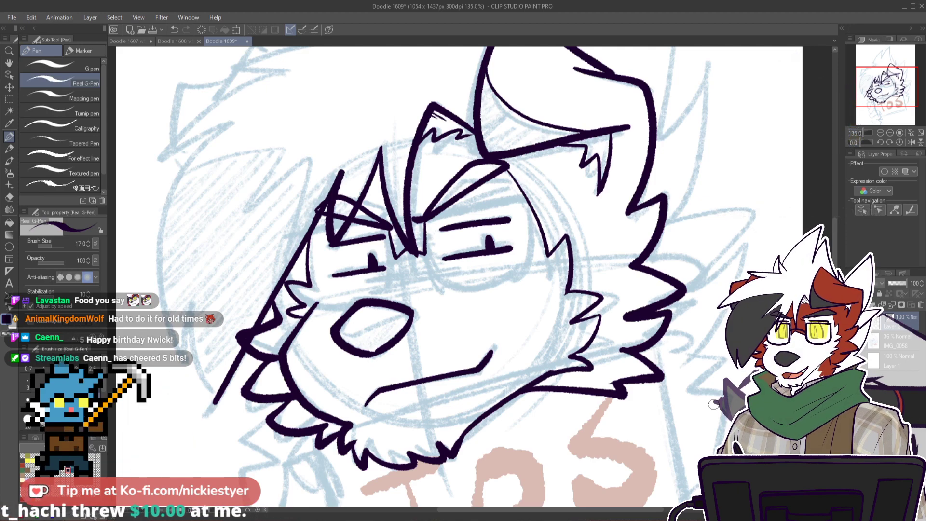
Step: Ink the spiky outer outline of the large fringe from the tuft above the forehead down to its pointed lower tip
{"action": "left_click_drag", "start_coordinate": [835, 258], "coordinate": [835, 253]}
{"action": "scroll", "coordinate": [834, 241], "scroll_direction": "up", "scroll_amount": 3}
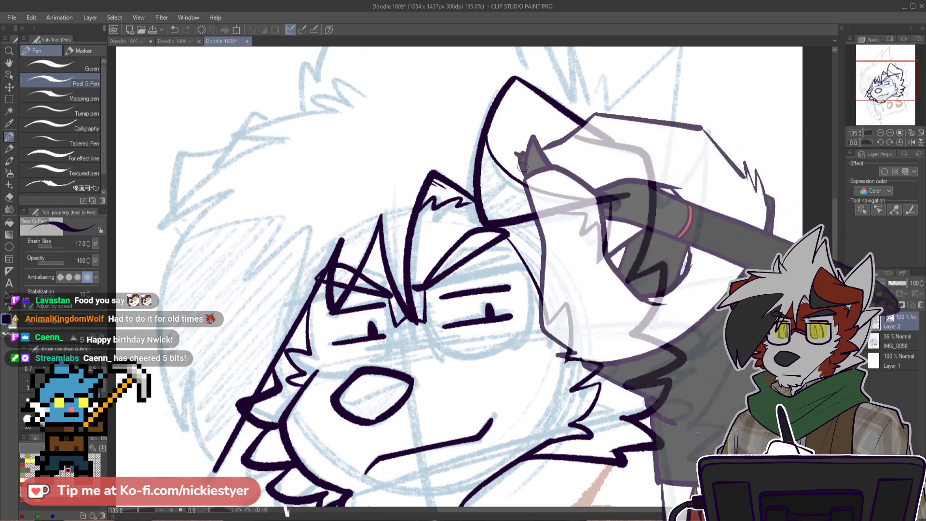
{"action": "key", "text": "ctrl+z"}
{"action": "mouse_move", "coordinate": [373, 100]}
{"action": "left_mouse_down"}
{"action": "mouse_move", "coordinate": [354, 76]}
{"action": "mouse_move", "coordinate": [317, 99]}
{"action": "mouse_move", "coordinate": [343, 115]}
{"action": "mouse_move", "coordinate": [299, 144]}
{"action": "left_mouse_up"}
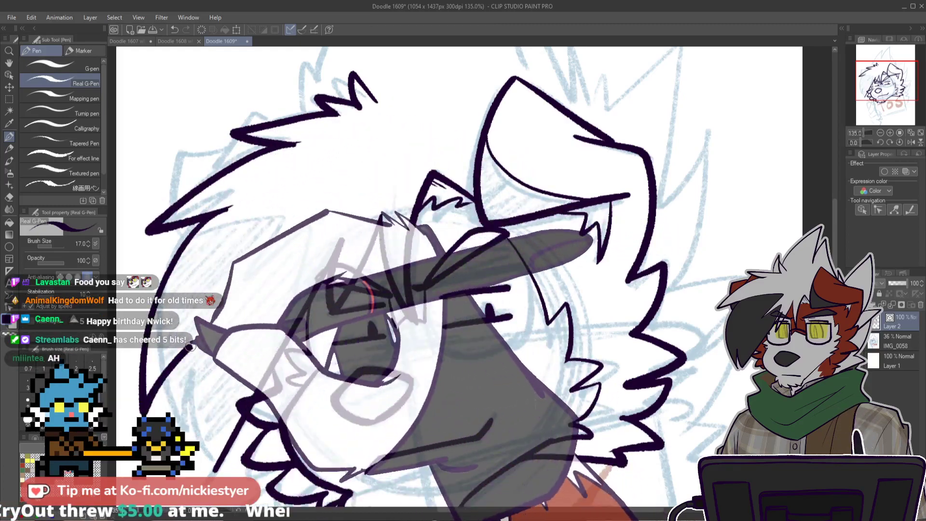
{"action": "mouse_move", "coordinate": [191, 347]}
{"action": "left_mouse_down"}
{"action": "mouse_move", "coordinate": [192, 473]}
{"action": "mouse_move", "coordinate": [204, 456]}
{"action": "mouse_move", "coordinate": [212, 472]}
{"action": "left_mouse_up"}
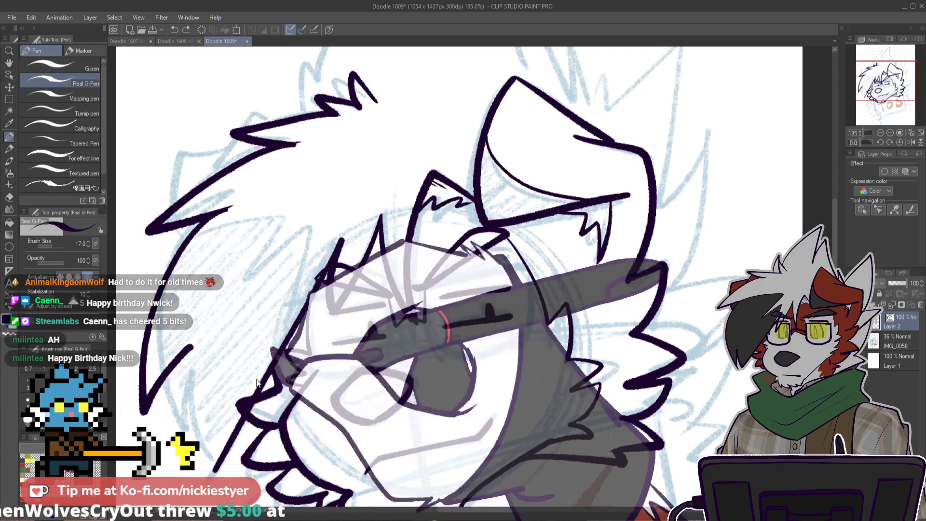
{"action": "mouse_move", "coordinate": [191, 346]}
{"action": "left_mouse_down"}
{"action": "mouse_move", "coordinate": [186, 451]}
{"action": "mouse_move", "coordinate": [196, 432]}
{"action": "mouse_move", "coordinate": [214, 471]}
{"action": "left_mouse_up"}
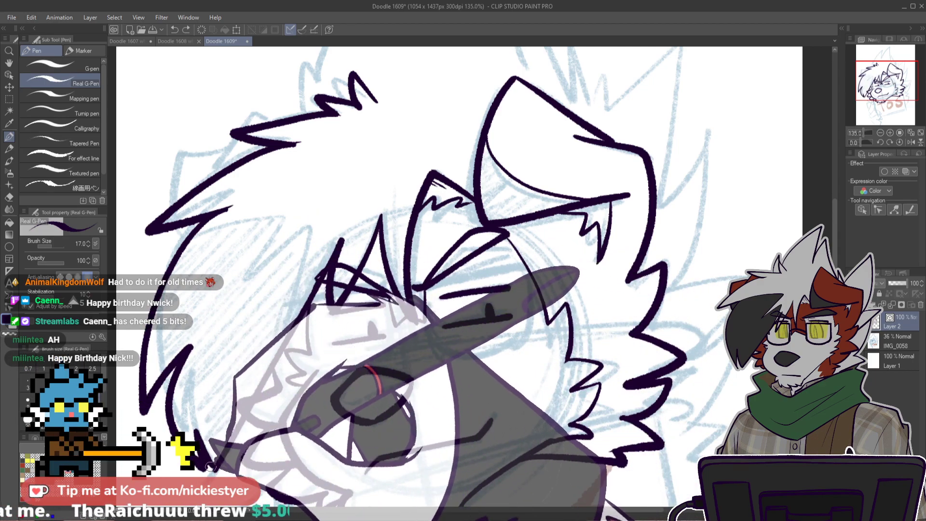
Step: Ink the zigzag color boundary inside the fringe and trim the overshooting line end beside it with the vector eraser
{"action": "mouse_move", "coordinate": [196, 231]}
{"action": "left_mouse_down"}
{"action": "mouse_move", "coordinate": [299, 212]}
{"action": "mouse_move", "coordinate": [271, 269]}
{"action": "mouse_move", "coordinate": [320, 235]}
{"action": "left_mouse_up"}
{"action": "left_click_drag", "start_coordinate": [270, 266], "coordinate": [325, 235]}
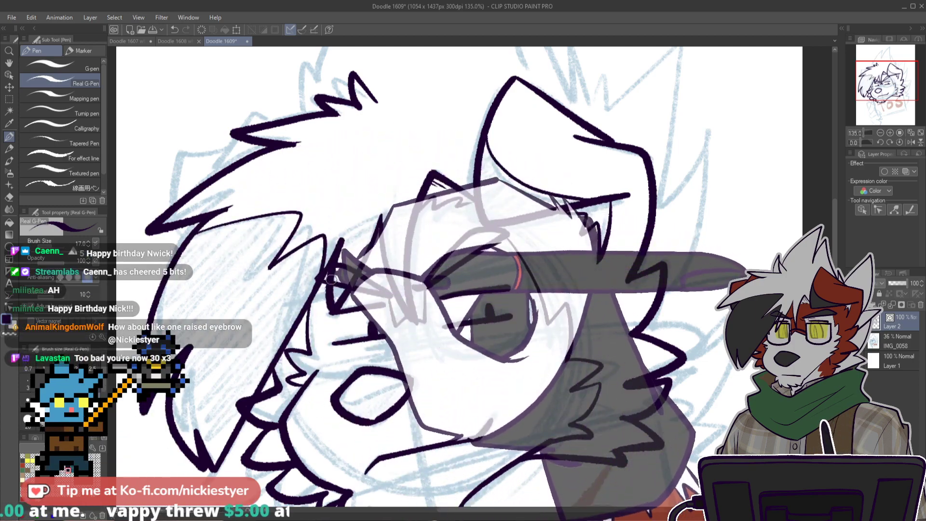
{"action": "scroll", "coordinate": [225, 210], "scroll_direction": "up", "scroll_amount": 4}
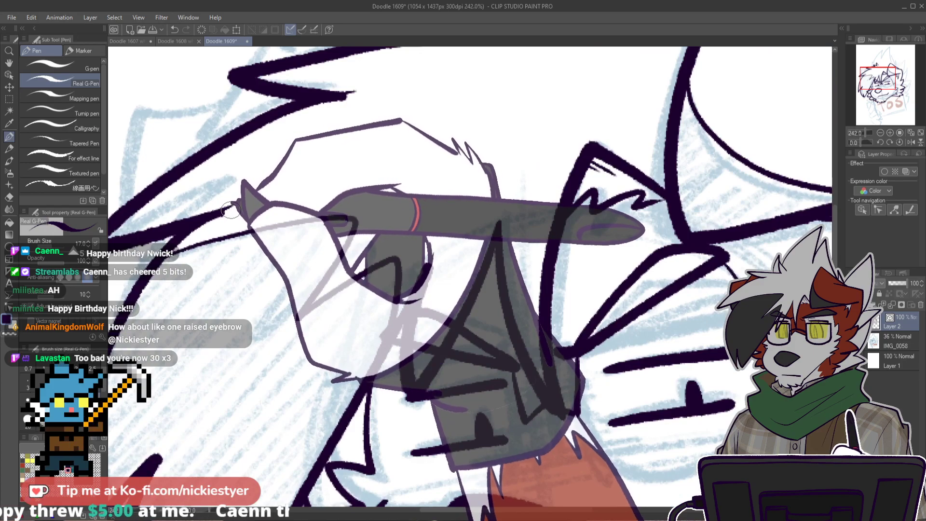
{"action": "key", "text": "e"}
{"action": "key", "text": "p"}
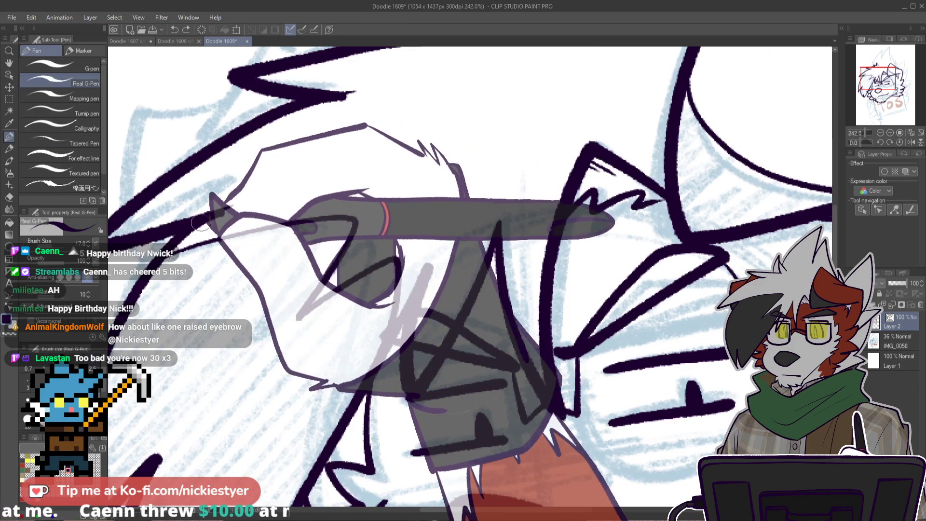
{"action": "key", "text": "e"}
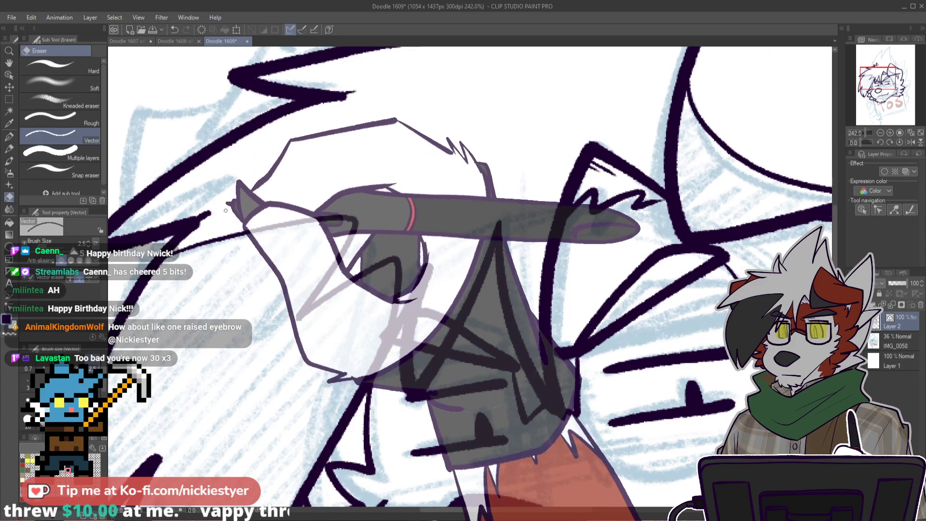
{"action": "key", "text": "p"}
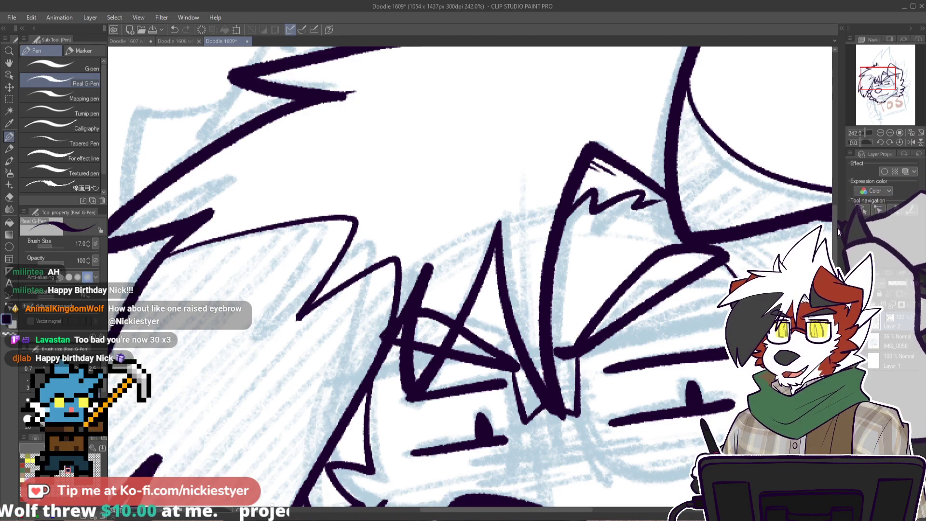
Step: Ink the other ear's angular outline behind the fringe and clean up its overlapping lines with the vector eraser
{"action": "left_click_drag", "start_coordinate": [835, 247], "coordinate": [835, 221]}
{"action": "scroll", "coordinate": [714, 245], "scroll_direction": "down", "scroll_amount": 4}
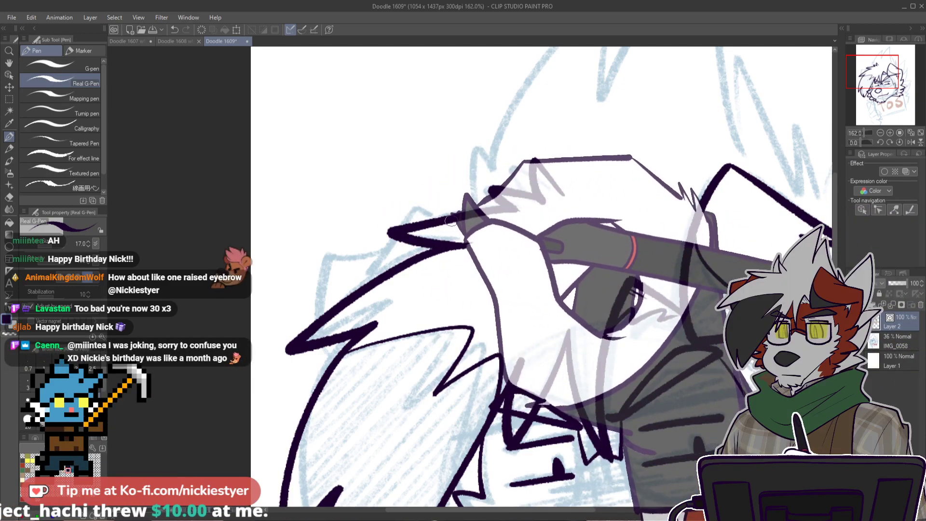
{"action": "key", "text": "ctrl+z"}
{"action": "mouse_move", "coordinate": [369, 271]}
{"action": "left_mouse_down"}
{"action": "mouse_move", "coordinate": [411, 213]}
{"action": "mouse_move", "coordinate": [453, 217]}
{"action": "left_mouse_up"}
{"action": "mouse_move", "coordinate": [382, 249]}
{"action": "left_mouse_down"}
{"action": "mouse_move", "coordinate": [300, 316]}
{"action": "mouse_move", "coordinate": [321, 379]}
{"action": "left_mouse_up"}
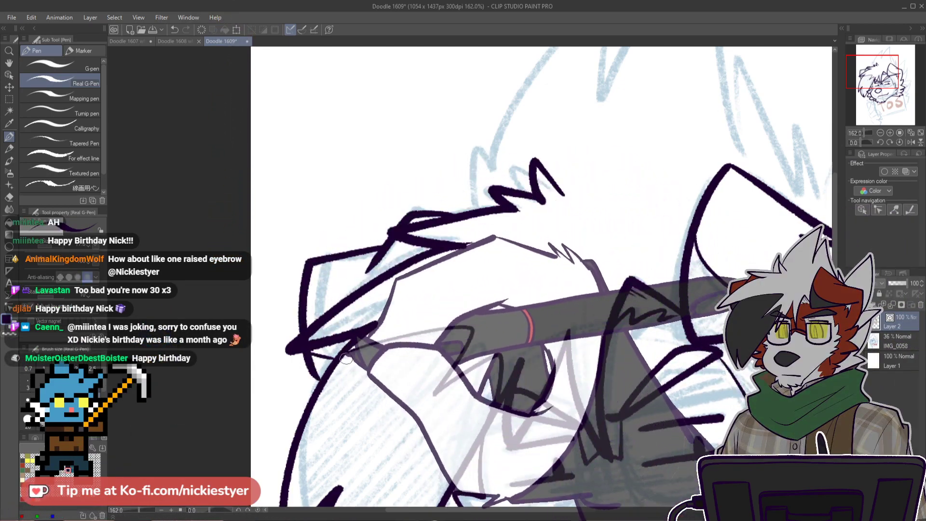
{"action": "key", "text": "e"}
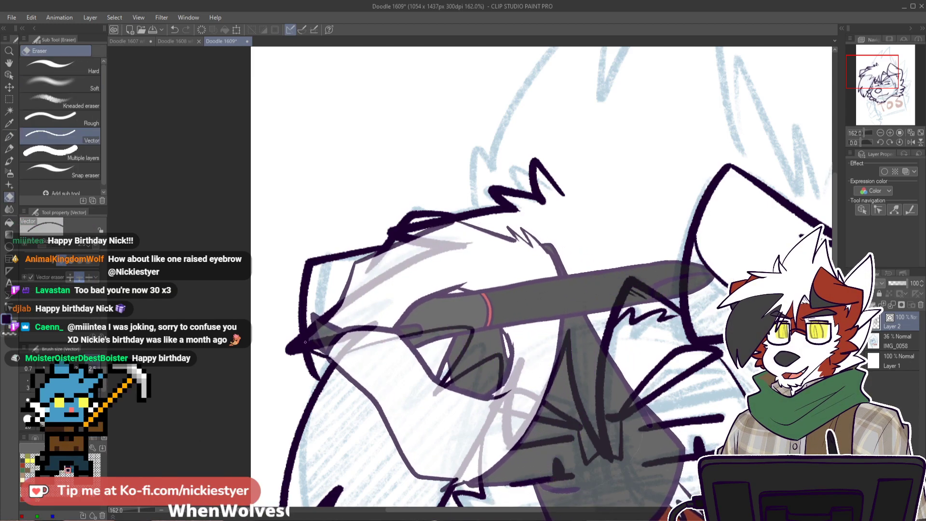
{"action": "scroll", "coordinate": [527, 319], "scroll_direction": "up", "scroll_amount": 3}
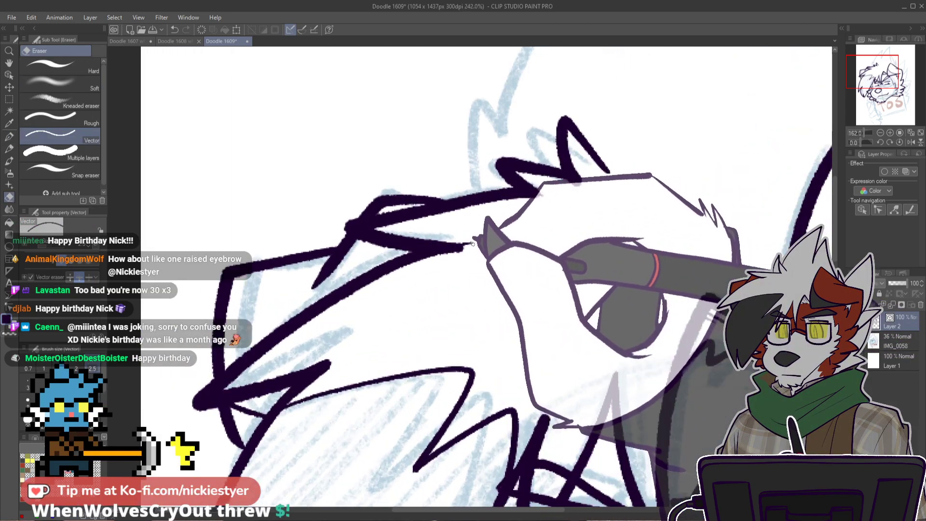
{"action": "scroll", "coordinate": [476, 263], "scroll_direction": "down", "scroll_amount": 3}
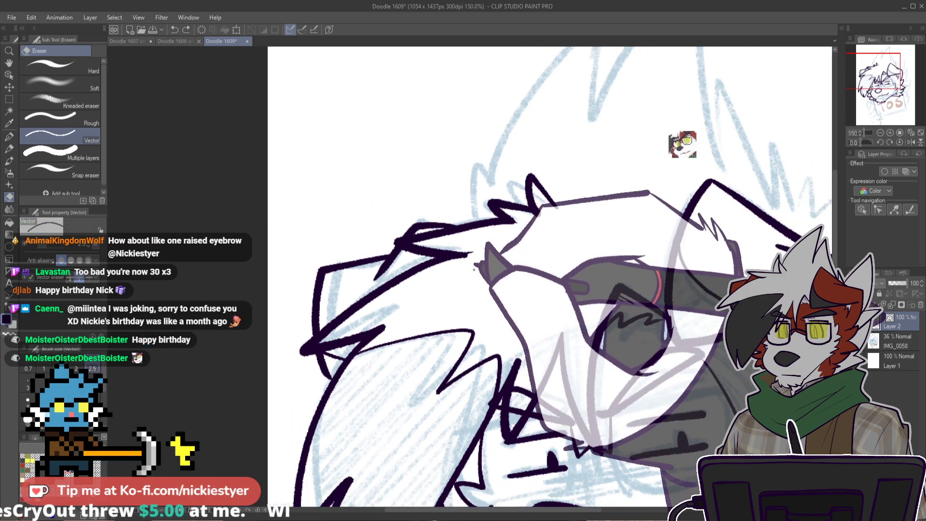
{"action": "key", "text": "p"}
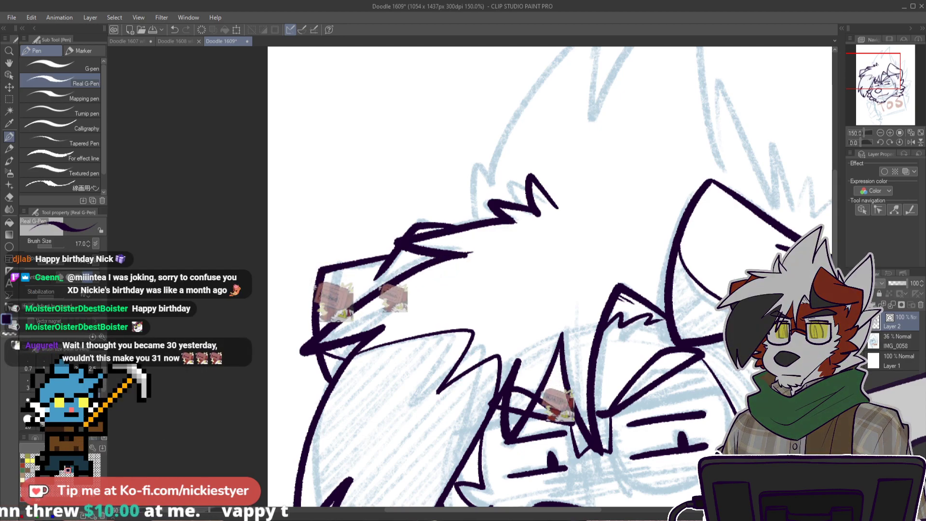
Step: Ink the tall spiky hair crest on top of the head and the pointed fur spikes behind the folded ear
{"action": "left_click_drag", "start_coordinate": [835, 222], "coordinate": [835, 208]}
{"action": "scroll", "coordinate": [770, 199], "scroll_direction": "down", "scroll_amount": 1}
{"action": "scroll", "coordinate": [771, 198], "scroll_direction": "down", "scroll_amount": 1}
{"action": "scroll", "coordinate": [770, 199], "scroll_direction": "up", "scroll_amount": 2}
{"action": "scroll", "coordinate": [714, 289], "scroll_direction": "down", "scroll_amount": 1}
{"action": "left_click_drag", "start_coordinate": [579, 510], "coordinate": [643, 510]}
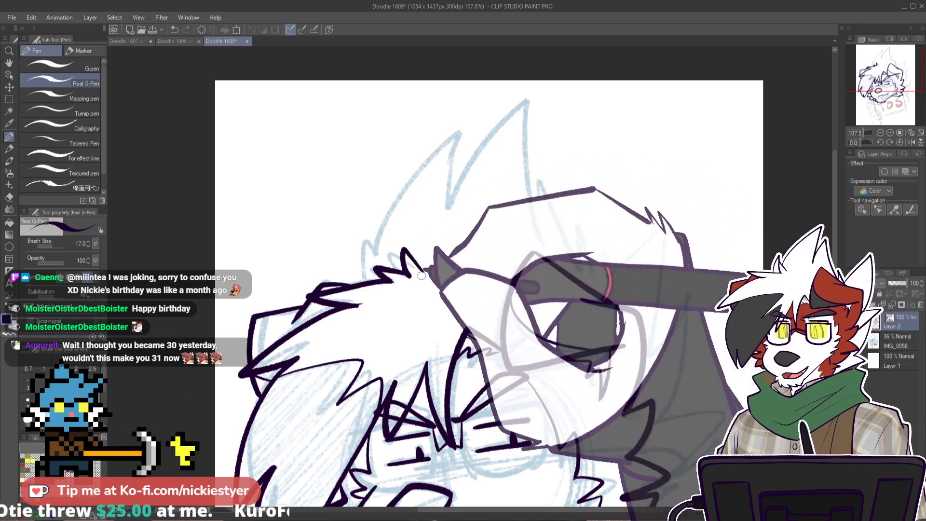
{"action": "mouse_move", "coordinate": [369, 279]}
{"action": "left_mouse_down"}
{"action": "mouse_move", "coordinate": [372, 238]}
{"action": "mouse_move", "coordinate": [384, 258]}
{"action": "mouse_move", "coordinate": [370, 279]}
{"action": "mouse_move", "coordinate": [388, 253]}
{"action": "mouse_move", "coordinate": [387, 229]}
{"action": "mouse_move", "coordinate": [463, 201]}
{"action": "mouse_move", "coordinate": [386, 250]}
{"action": "mouse_move", "coordinate": [421, 178]}
{"action": "mouse_move", "coordinate": [456, 196]}
{"action": "mouse_move", "coordinate": [480, 156]}
{"action": "mouse_move", "coordinate": [590, 277]}
{"action": "mouse_move", "coordinate": [546, 193]}
{"action": "mouse_move", "coordinate": [594, 285]}
{"action": "mouse_move", "coordinate": [604, 265]}
{"action": "mouse_move", "coordinate": [610, 292]}
{"action": "mouse_move", "coordinate": [619, 281]}
{"action": "mouse_move", "coordinate": [627, 293]}
{"action": "mouse_move", "coordinate": [645, 252]}
{"action": "left_mouse_up"}
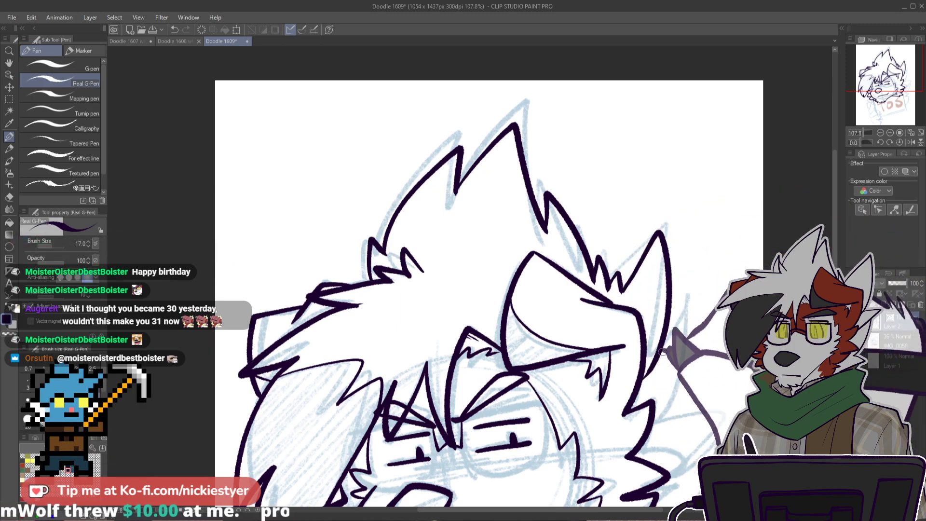
{"action": "left_click_drag", "start_coordinate": [622, 292], "coordinate": [649, 373]}
Step: Ink the outline of the band around the neck bearing the TOS lettering, including its upper edge beneath the chin fur
{"action": "scroll", "coordinate": [836, 264], "scroll_direction": "down", "scroll_amount": 3}
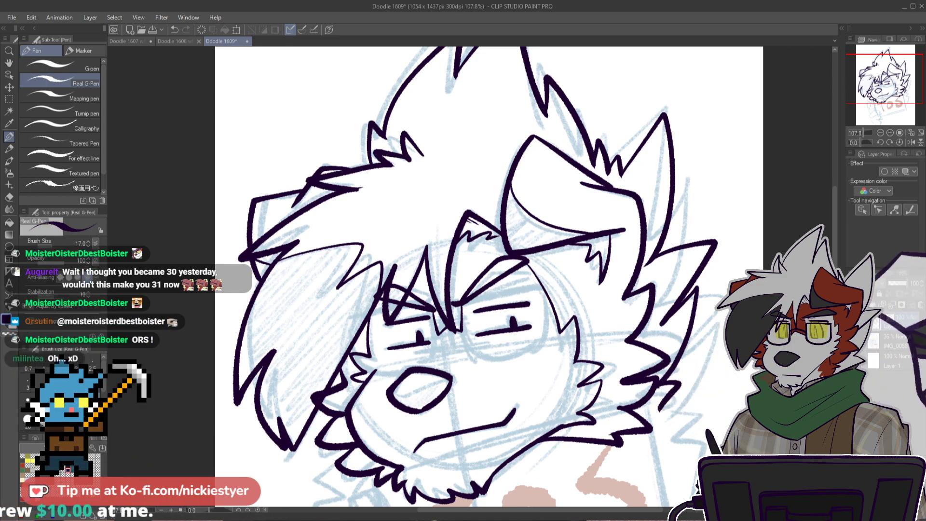
{"action": "scroll", "coordinate": [658, 411], "scroll_direction": "down", "scroll_amount": 3}
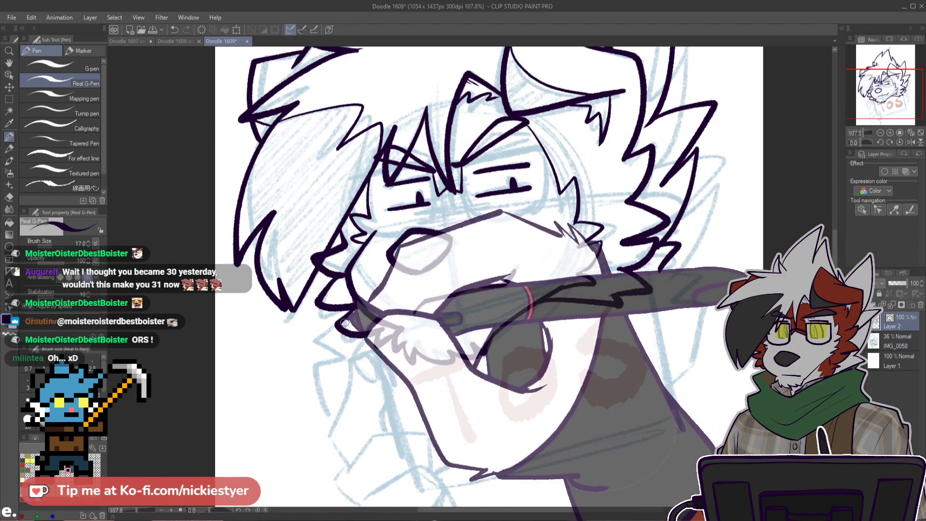
{"action": "mouse_move", "coordinate": [339, 328]}
{"action": "left_mouse_down"}
{"action": "mouse_move", "coordinate": [305, 397]}
{"action": "mouse_move", "coordinate": [321, 448]}
{"action": "mouse_move", "coordinate": [494, 487]}
{"action": "mouse_move", "coordinate": [703, 355]}
{"action": "left_mouse_up"}
{"action": "key", "text": "ctrl+z"}
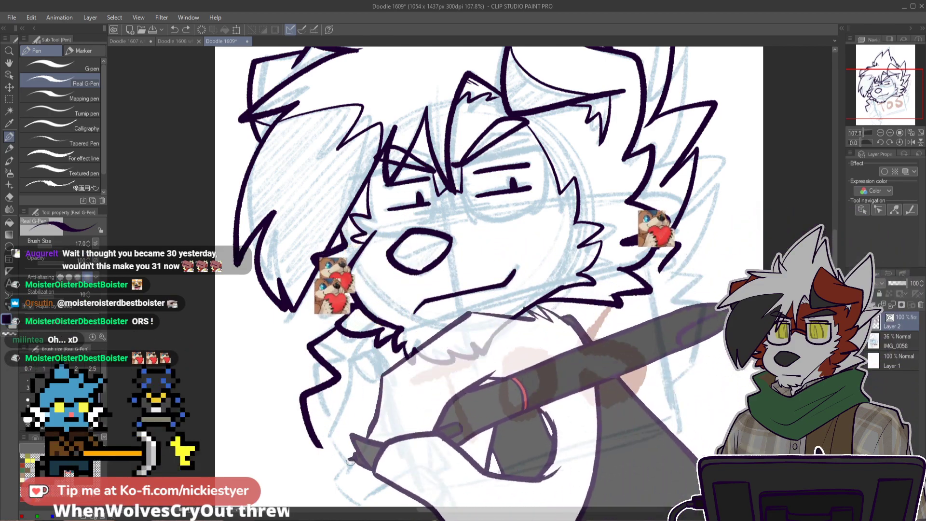
{"action": "left_click_drag", "start_coordinate": [319, 448], "coordinate": [686, 403]}
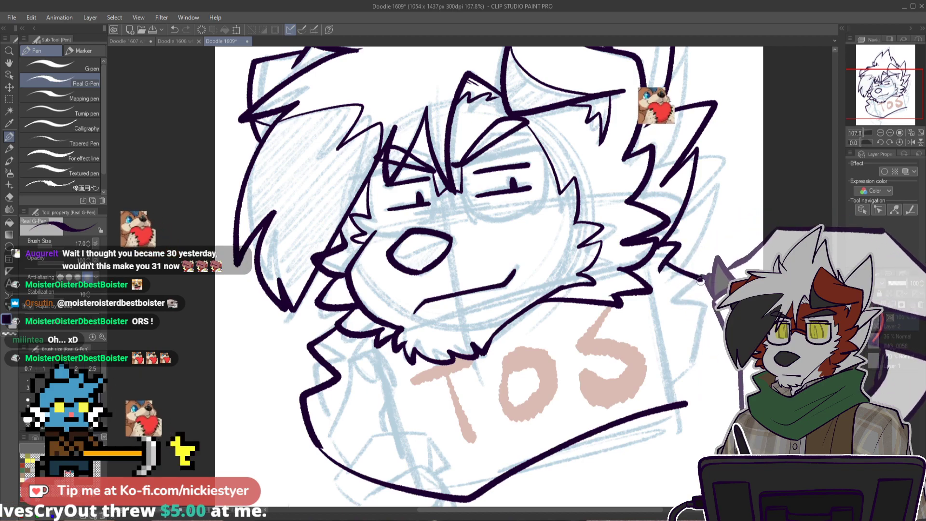
{"action": "left_click_drag", "start_coordinate": [701, 278], "coordinate": [700, 403]}
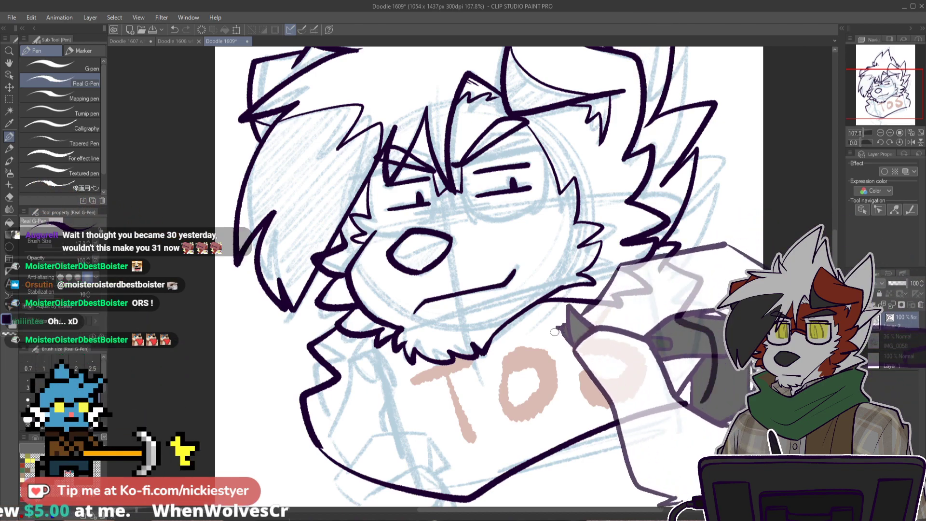
{"action": "mouse_move", "coordinate": [344, 345]}
{"action": "left_mouse_down"}
{"action": "mouse_move", "coordinate": [401, 371]}
{"action": "mouse_move", "coordinate": [668, 287]}
{"action": "left_mouse_up"}
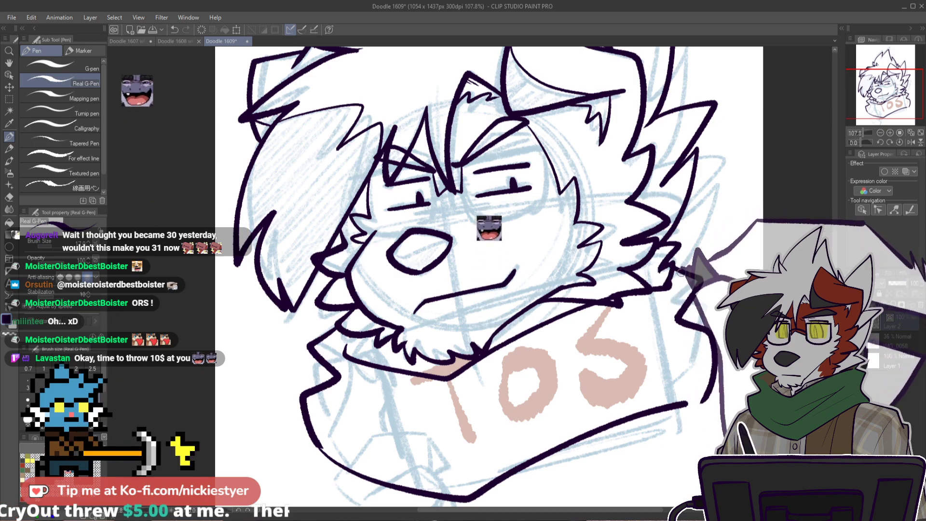
Step: Clean up the overlapping lines along the edges of the neck band with the vector eraser
{"action": "key", "text": "e"}
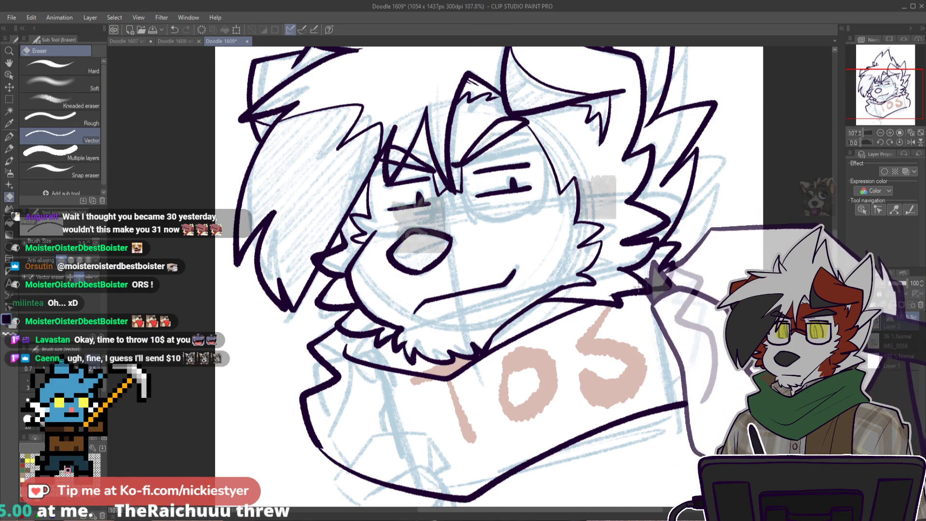
{"action": "key", "text": "ctrl+z"}
{"action": "scroll", "coordinate": [639, 284], "scroll_direction": "down", "scroll_amount": 2}
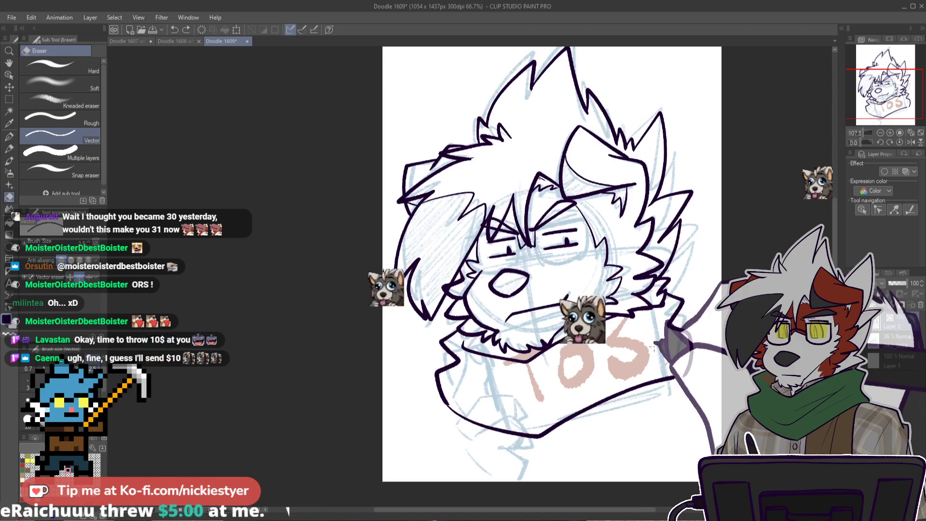
{"action": "scroll", "coordinate": [639, 313], "scroll_direction": "up", "scroll_amount": 2}
{"action": "scroll", "coordinate": [640, 355], "scroll_direction": "down", "scroll_amount": 3}
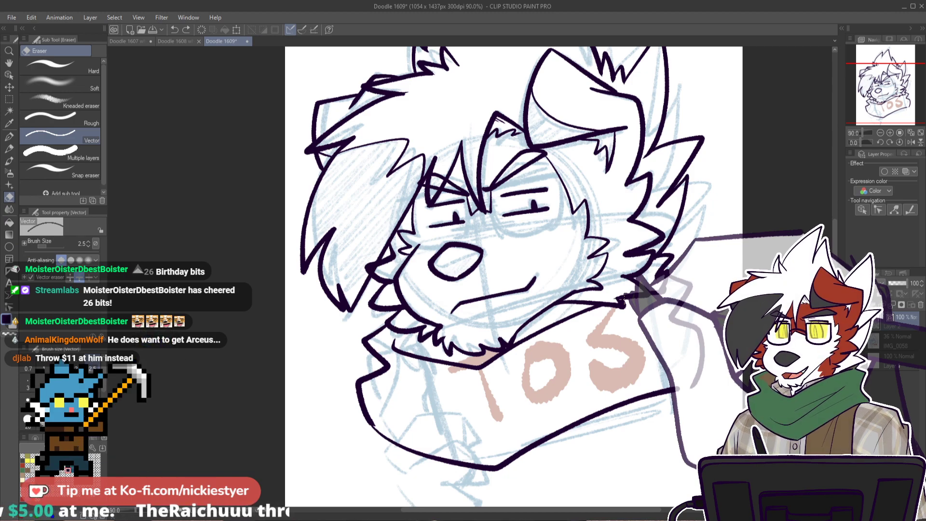
{"action": "scroll", "coordinate": [577, 288], "scroll_direction": "down", "scroll_amount": 2}
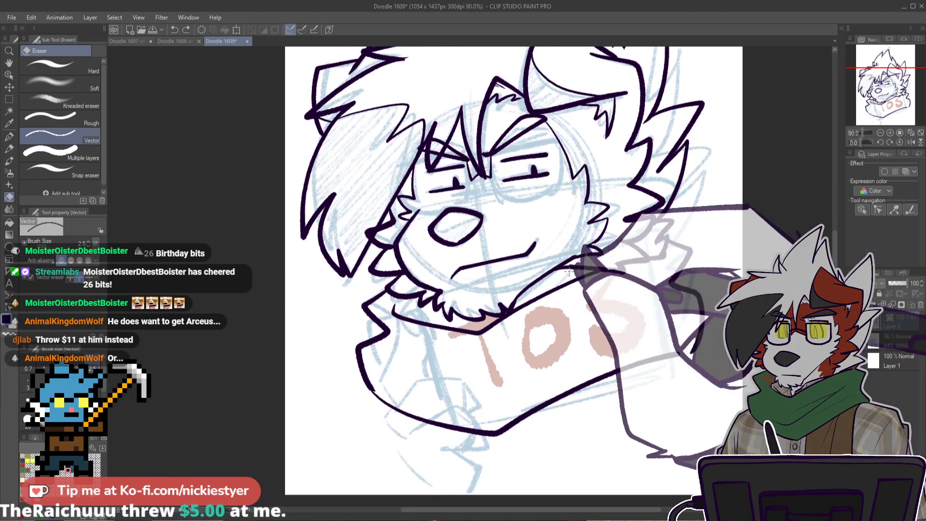
Step: Ink small fold lines along the scarf's upper opening below the chin with the Real G-Pen
{"action": "scroll", "coordinate": [578, 288], "scroll_direction": "up", "scroll_amount": 6}
{"action": "key", "text": "p"}
{"action": "mouse_move", "coordinate": [516, 274]}
{"action": "left_mouse_down"}
{"action": "mouse_move", "coordinate": [514, 305]}
{"action": "mouse_move", "coordinate": [557, 286]}
{"action": "mouse_move", "coordinate": [479, 318]}
{"action": "left_mouse_up"}
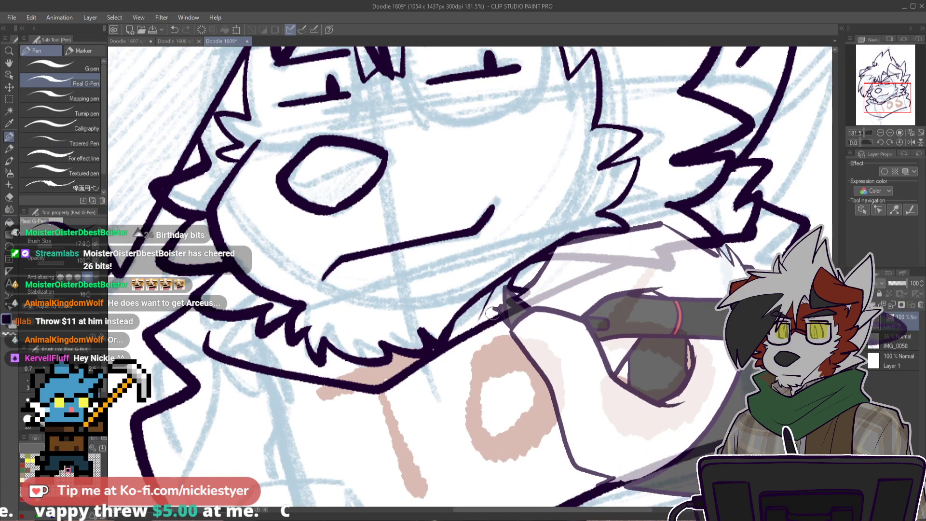
{"action": "left_click_drag", "start_coordinate": [328, 350], "coordinate": [334, 377]}
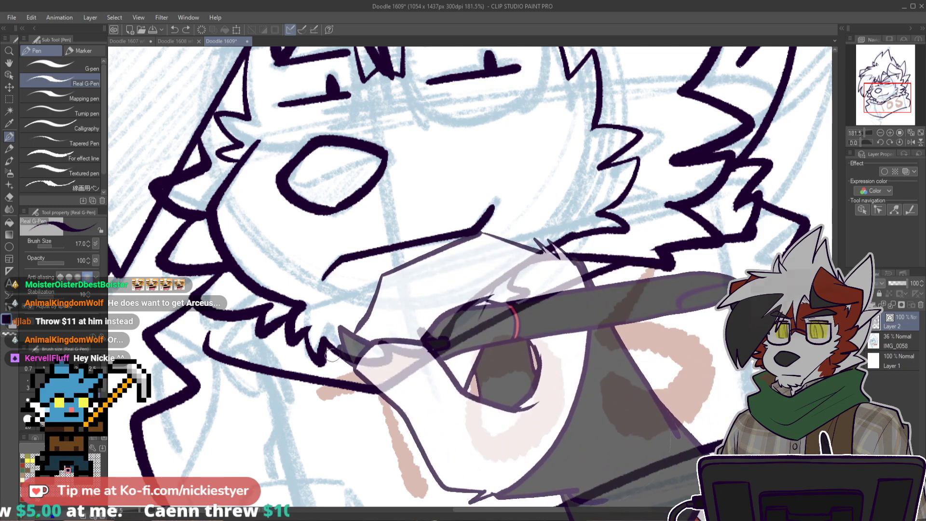
Step: Ink long tapering fold lines across the lower body of the scarf
{"action": "scroll", "coordinate": [553, 321], "scroll_direction": "down", "scroll_amount": 3}
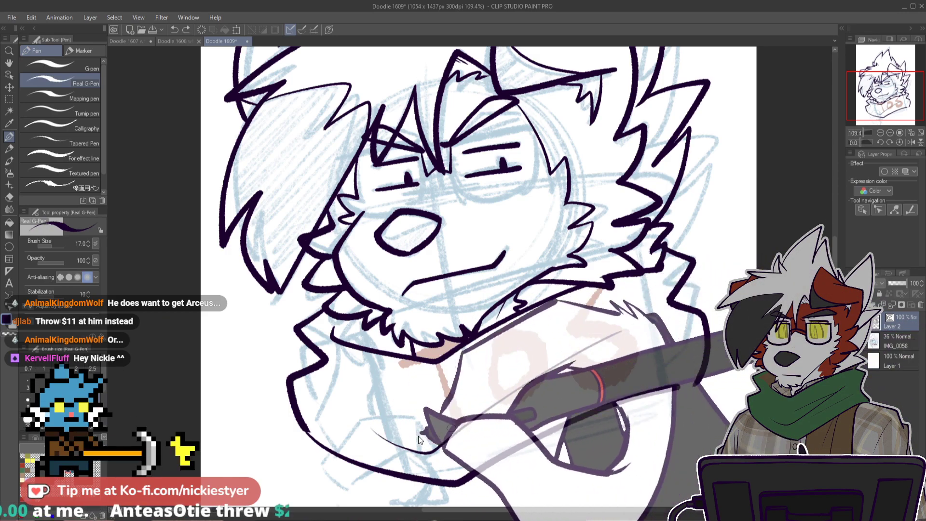
{"action": "left_click_drag", "start_coordinate": [540, 376], "coordinate": [631, 338]}
{"action": "scroll", "coordinate": [358, 442], "scroll_direction": "up", "scroll_amount": 3}
{"action": "mouse_move", "coordinate": [263, 414]}
{"action": "left_mouse_down"}
{"action": "mouse_move", "coordinate": [286, 440]}
{"action": "mouse_move", "coordinate": [341, 467]}
{"action": "left_mouse_up"}
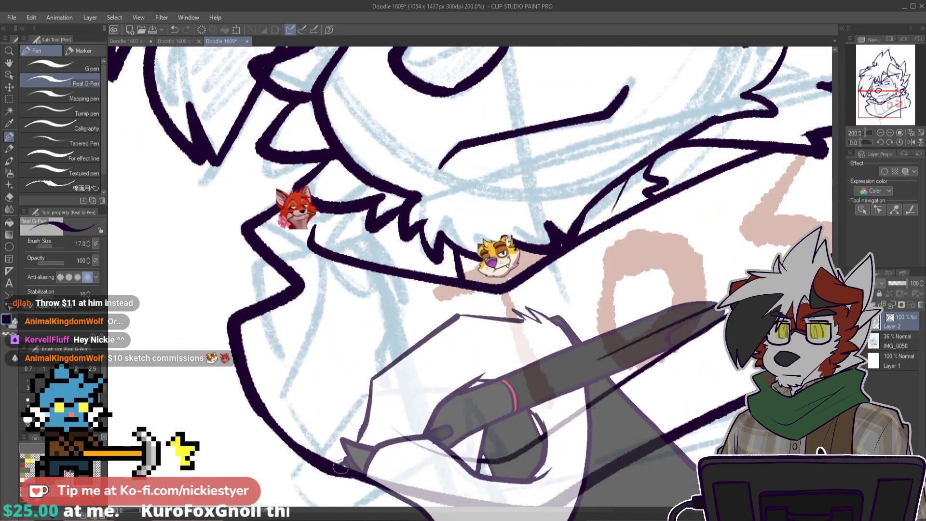
{"action": "scroll", "coordinate": [463, 455], "scroll_direction": "down", "scroll_amount": 1}
{"action": "scroll", "coordinate": [506, 455], "scroll_direction": "down", "scroll_amount": 3}
{"action": "scroll", "coordinate": [520, 279], "scroll_direction": "down", "scroll_amount": 1}
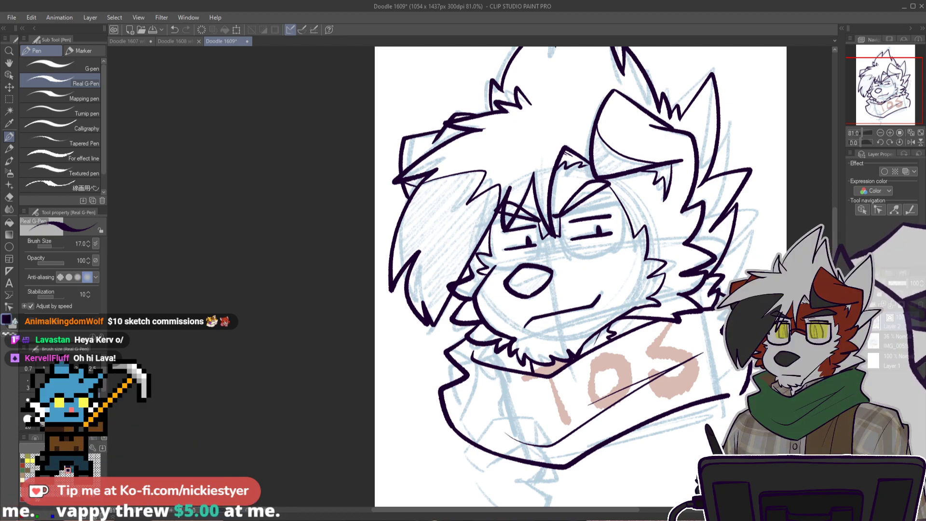
Step: Ink the glasses frame around the eye nearest the folded ear on Layer 3, and choose the Hard eraser
{"action": "scroll", "coordinate": [581, 277], "scroll_direction": "up", "scroll_amount": 4}
{"action": "scroll", "coordinate": [580, 277], "scroll_direction": "down", "scroll_amount": 3}
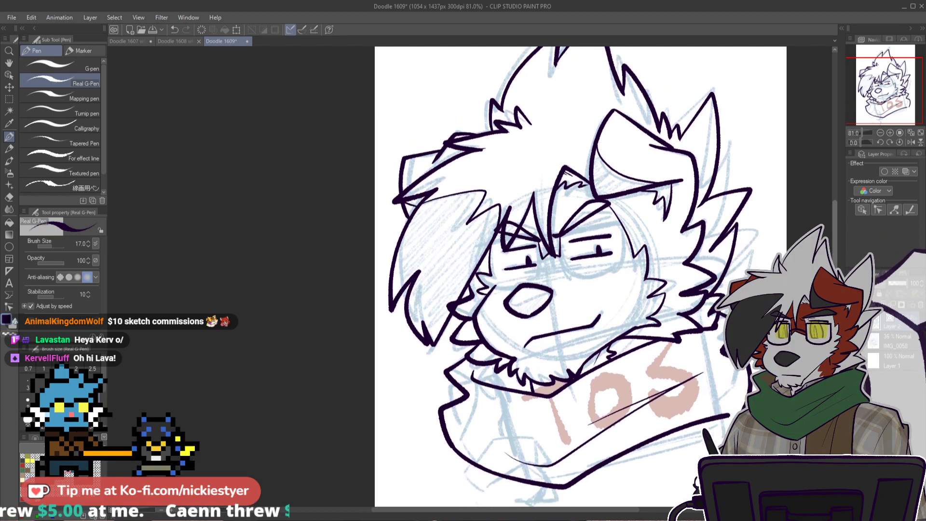
{"action": "scroll", "coordinate": [572, 244], "scroll_direction": "up", "scroll_amount": 4}
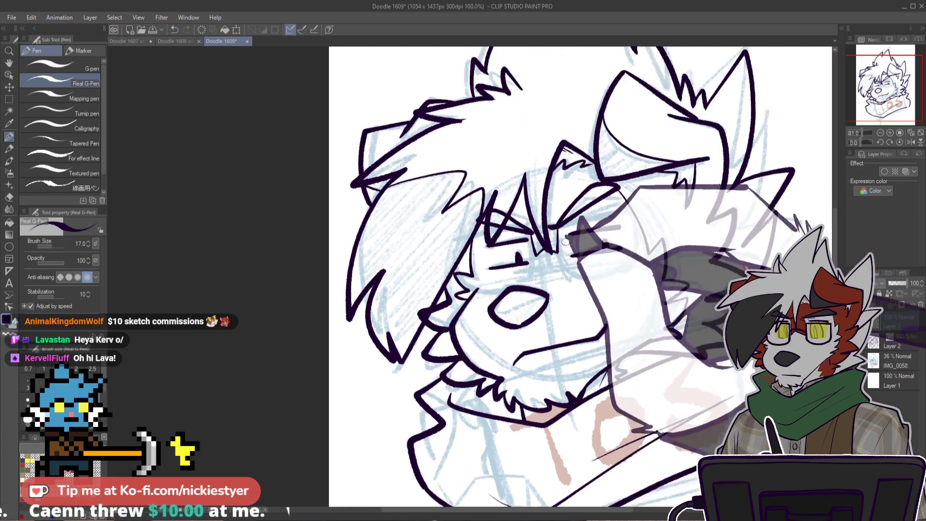
{"action": "left_click_drag", "start_coordinate": [681, 195], "coordinate": [540, 221]}
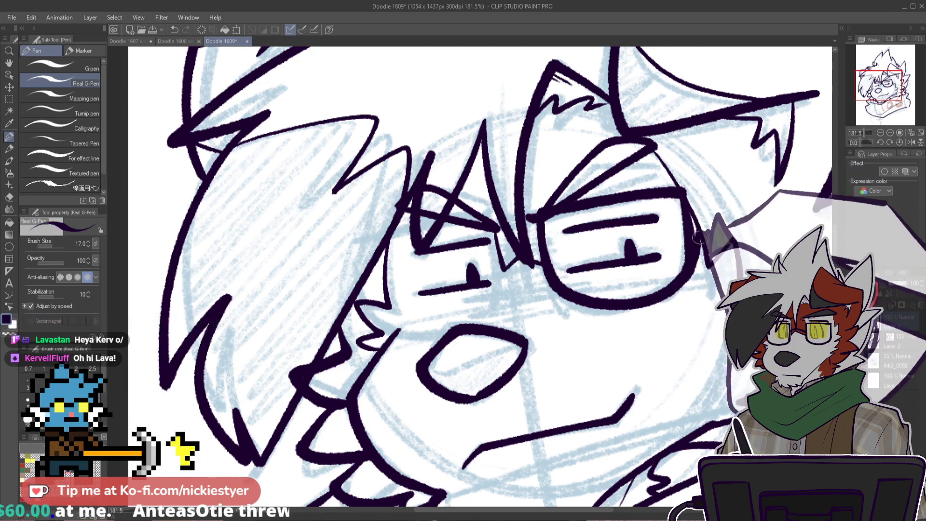
{"action": "key", "text": "e"}
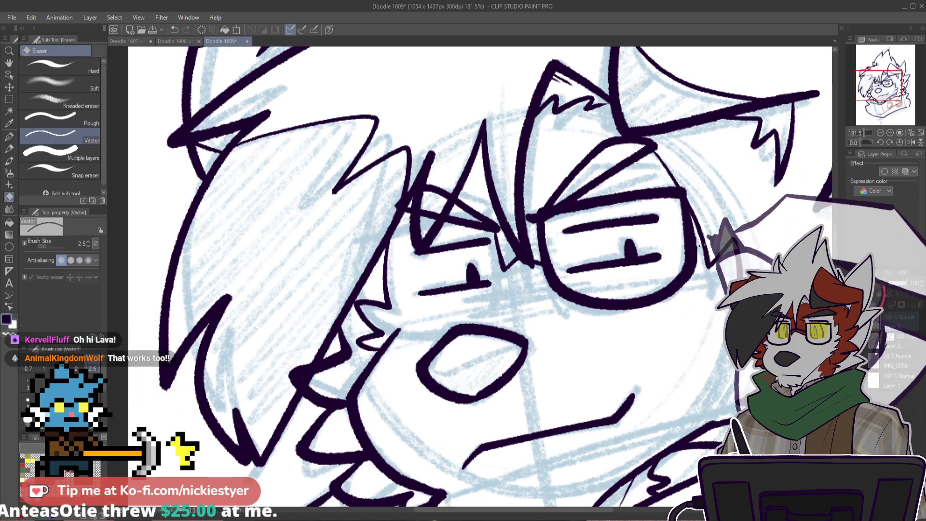
{"action": "left_click", "coordinate": [61, 66]}
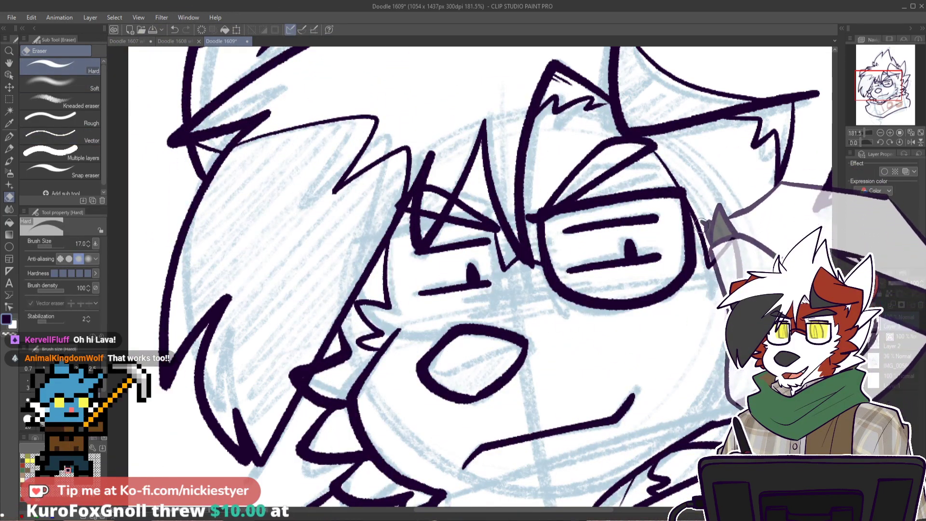
Step: Ink the glasses frame around the eye beside the hair fringe and the bridge over the nose, and tidy the lines with the Hard eraser
{"action": "key", "text": "p"}
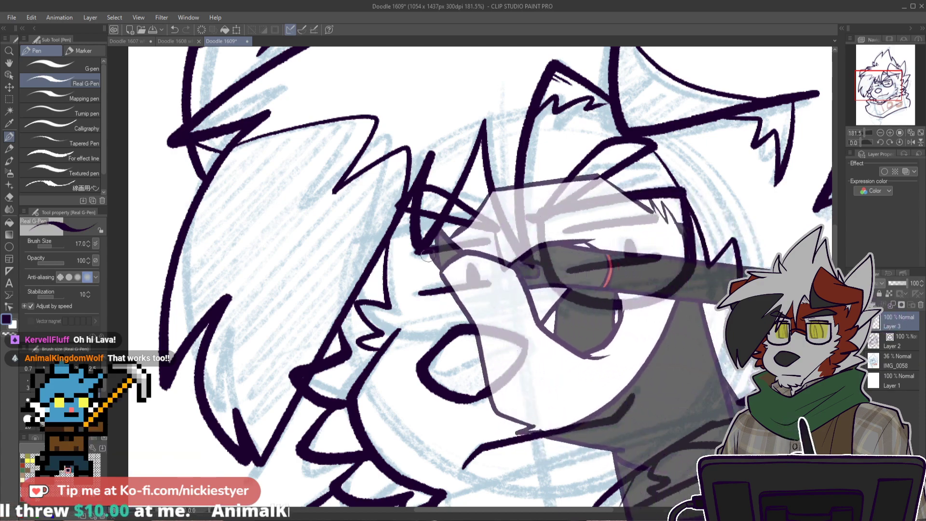
{"action": "mouse_move", "coordinate": [366, 241]}
{"action": "left_mouse_down"}
{"action": "mouse_move", "coordinate": [496, 227]}
{"action": "mouse_move", "coordinate": [490, 280]}
{"action": "mouse_move", "coordinate": [458, 304]}
{"action": "left_mouse_up"}
{"action": "key", "text": "ctrl+z"}
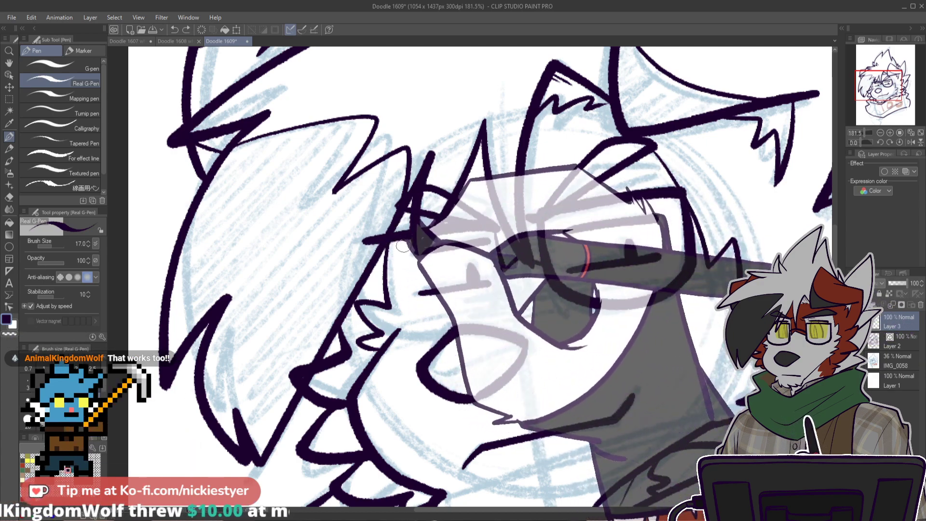
{"action": "mouse_move", "coordinate": [372, 242]}
{"action": "left_mouse_down"}
{"action": "mouse_move", "coordinate": [500, 228]}
{"action": "mouse_move", "coordinate": [505, 308]}
{"action": "mouse_move", "coordinate": [388, 291]}
{"action": "mouse_move", "coordinate": [465, 328]}
{"action": "left_mouse_up"}
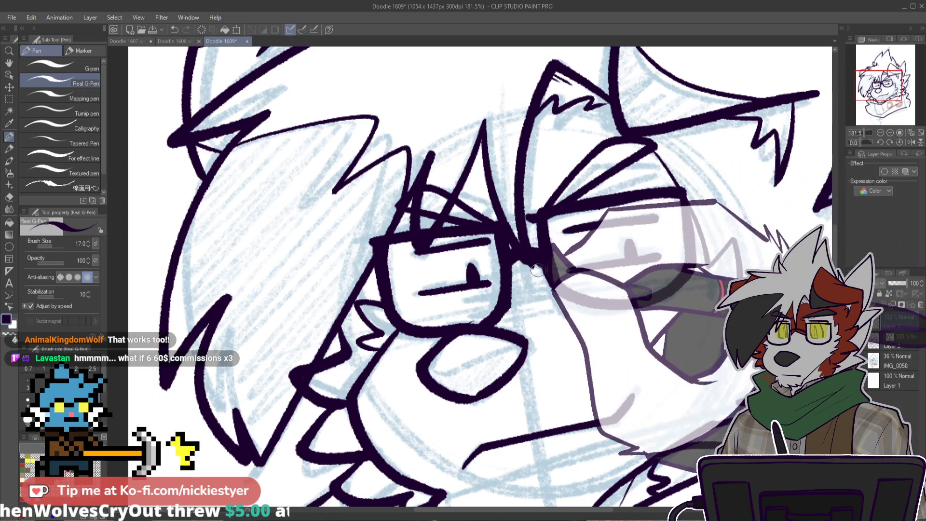
{"action": "key", "text": "e"}
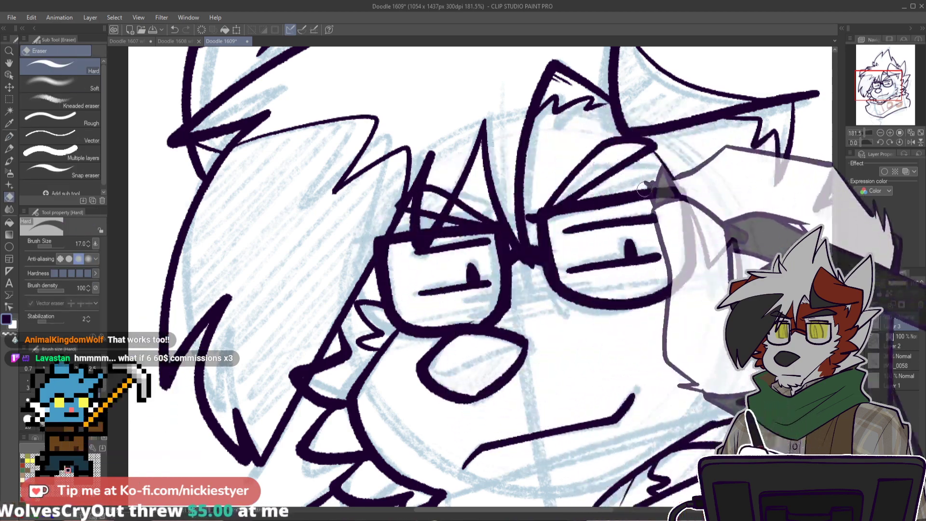
{"action": "scroll", "coordinate": [708, 238], "scroll_direction": "down", "scroll_amount": 5}
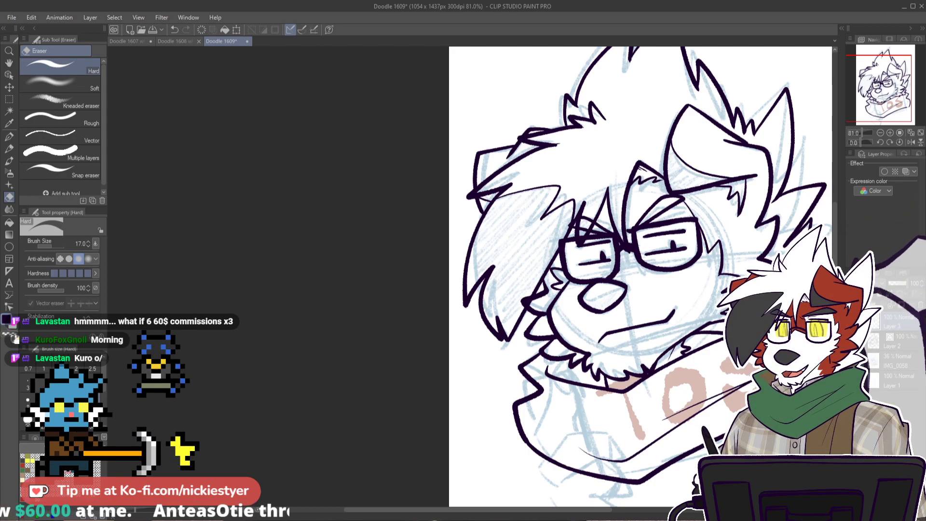
Step: Hide the character's line art on Layer 2, leaving the glasses over the blue sketch
{"action": "left_click_drag", "start_coordinate": [609, 515], "coordinate": [652, 517]}
{"action": "left_click", "coordinate": [852, 341]}
{"action": "left_click", "coordinate": [852, 341]}
{"action": "left_click", "coordinate": [852, 322]}
{"action": "left_click", "coordinate": [852, 322]}
{"action": "left_click", "coordinate": [852, 340]}
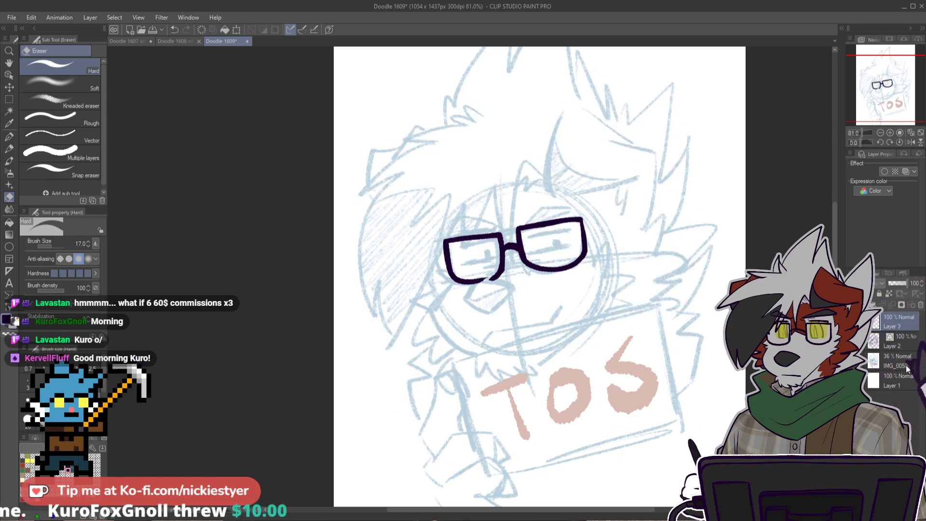
Step: Make a rectangular selection around the sketched TOS sign and outline it on a new layer above the IMG_0058 sketch
{"action": "left_click", "coordinate": [907, 368]}
{"action": "left_click", "coordinate": [9, 99]}
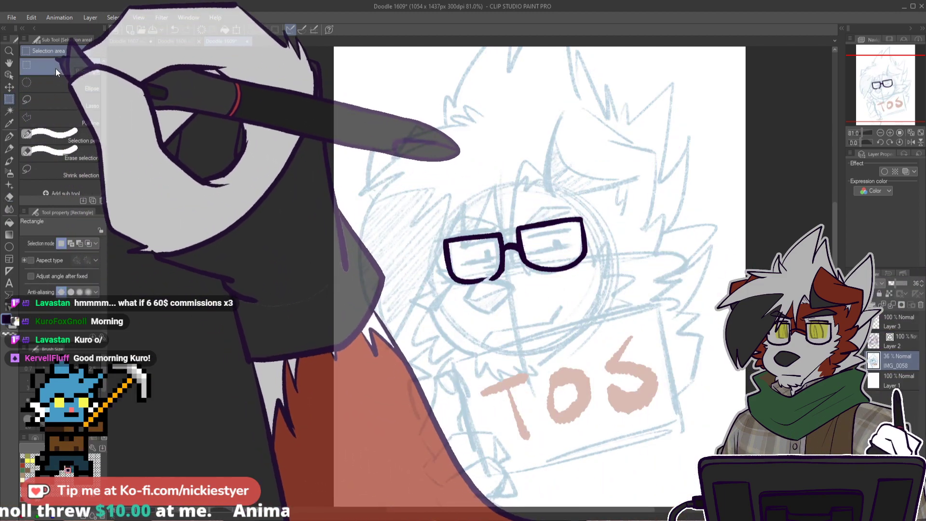
{"action": "left_click_drag", "start_coordinate": [453, 360], "coordinate": [695, 493]}
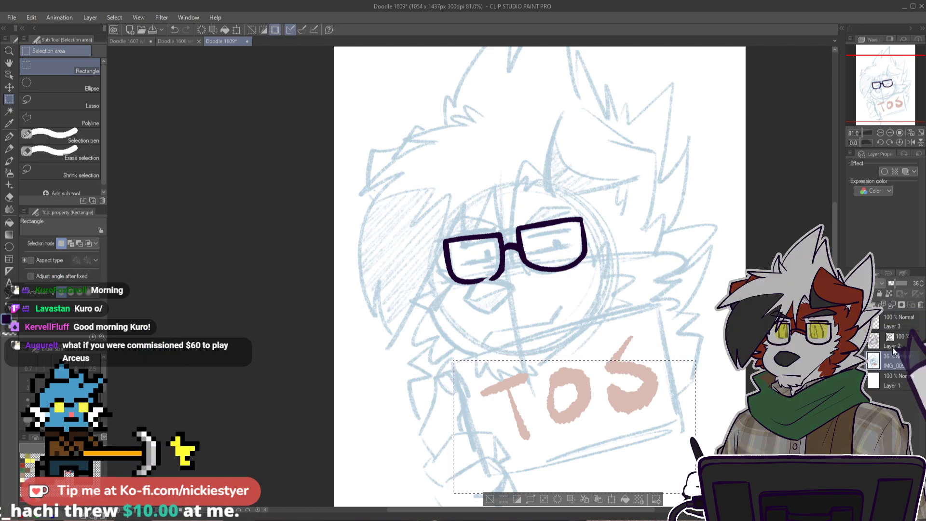
{"action": "left_click", "coordinate": [853, 304]}
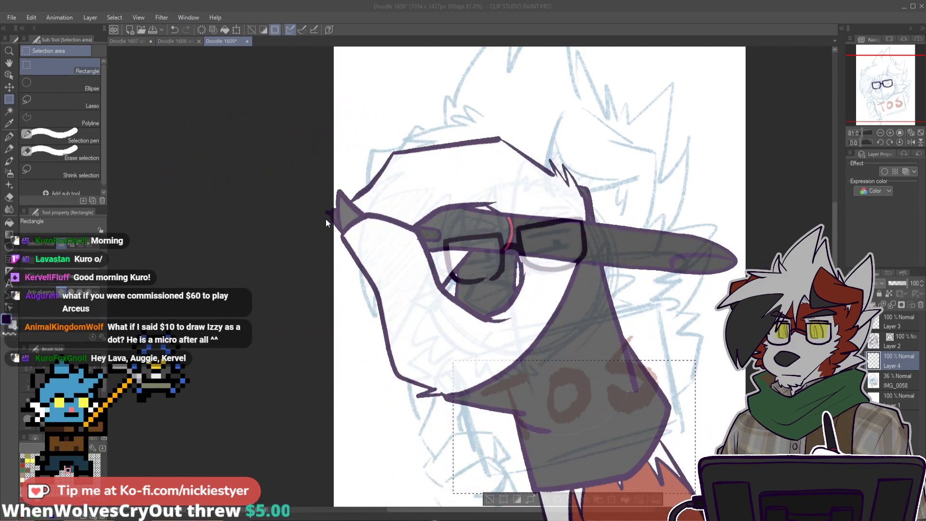
{"action": "left_click", "coordinate": [453, 227]}
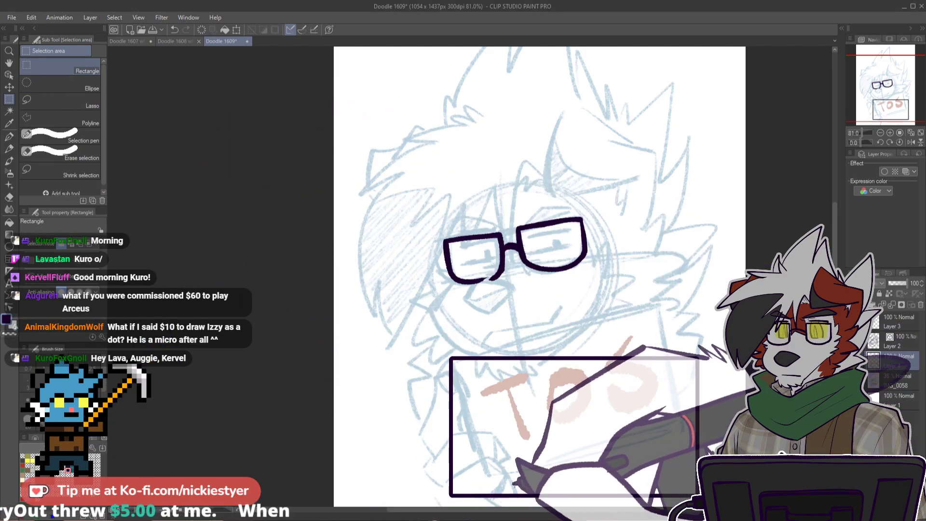
Step: Deselect, and rotate and reposition the outlined rectangle to match the tilt of the sketched TOS sign
{"action": "key", "text": "ctrl+d"}
{"action": "key", "text": "ctrl+t"}
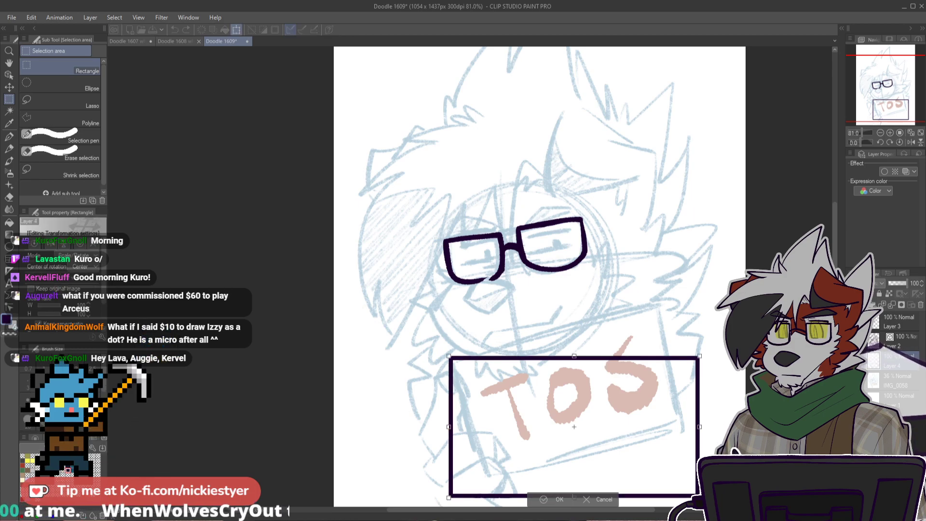
{"action": "left_click_drag", "start_coordinate": [767, 425], "coordinate": [756, 363]}
{"action": "left_click_drag", "start_coordinate": [648, 417], "coordinate": [625, 383]}
{"action": "left_click_drag", "start_coordinate": [767, 386], "coordinate": [767, 395]}
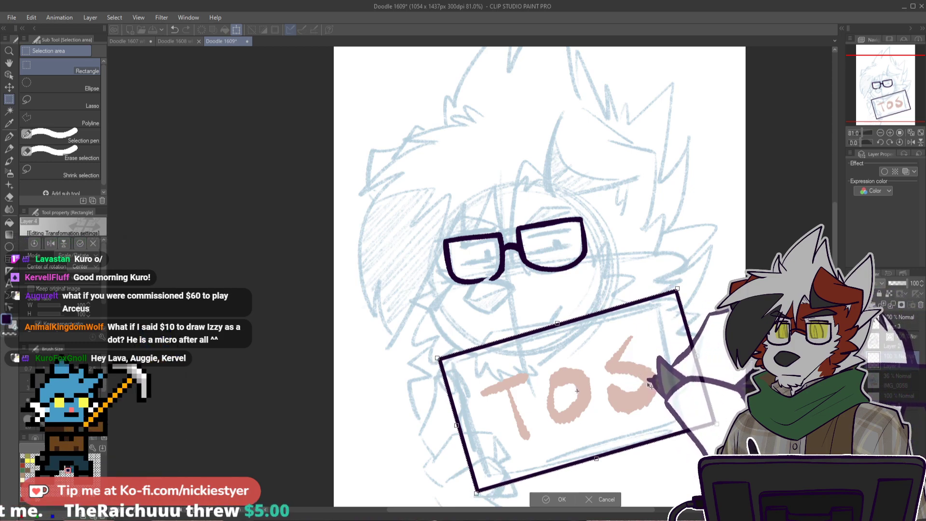
{"action": "left_click", "coordinate": [553, 500]}
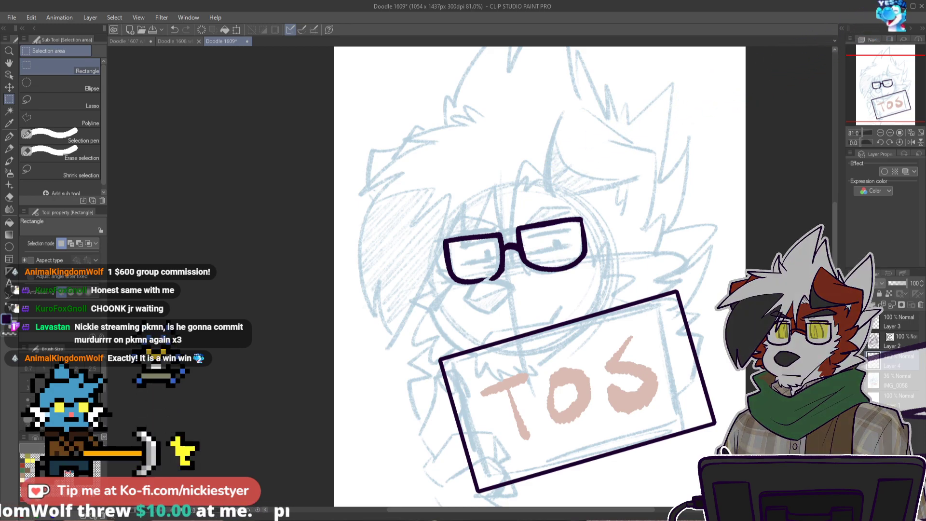
Step: Ink the thumb and the first finger gripping the sign's side edge with the Real G-Pen
{"action": "scroll", "coordinate": [718, 340], "scroll_direction": "down", "scroll_amount": 2}
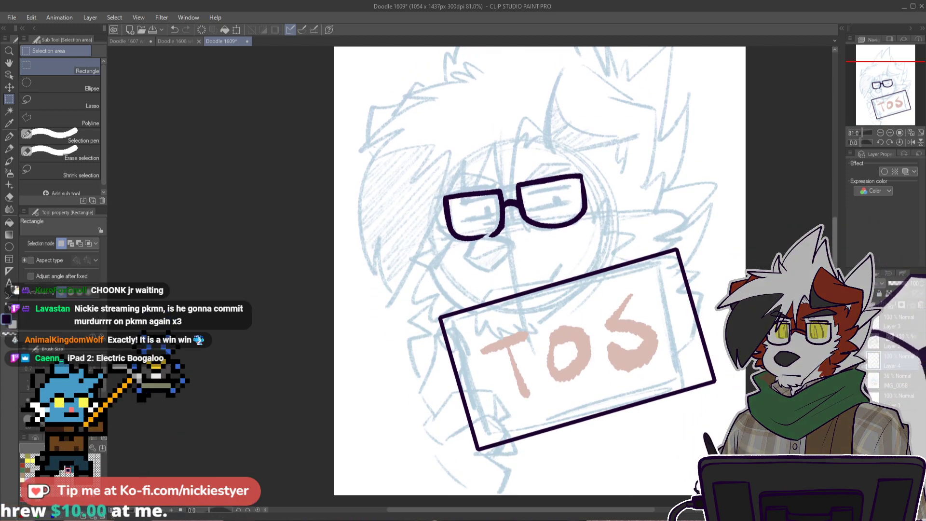
{"action": "scroll", "coordinate": [539, 270], "scroll_direction": "down", "scroll_amount": 4}
{"action": "scroll", "coordinate": [539, 299], "scroll_direction": "up", "scroll_amount": 1}
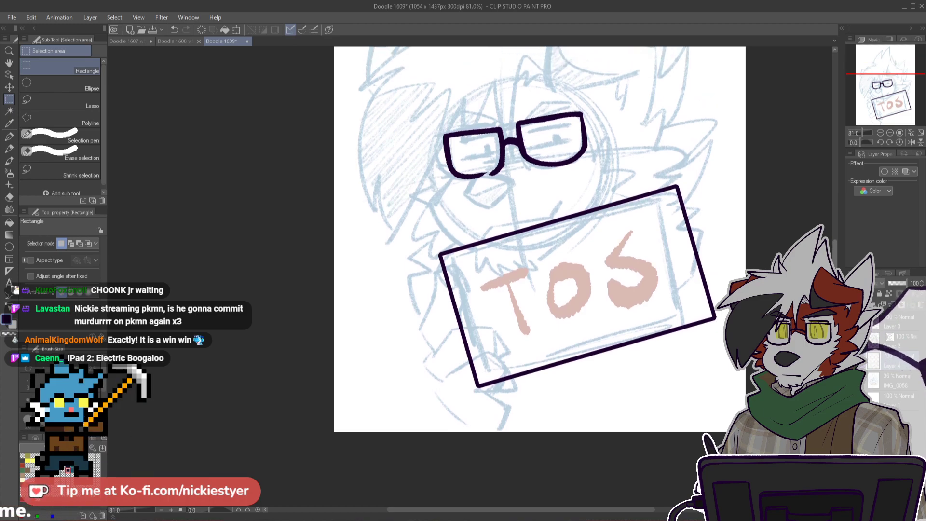
{"action": "scroll", "coordinate": [457, 329], "scroll_direction": "up", "scroll_amount": 9}
{"action": "key", "text": "p"}
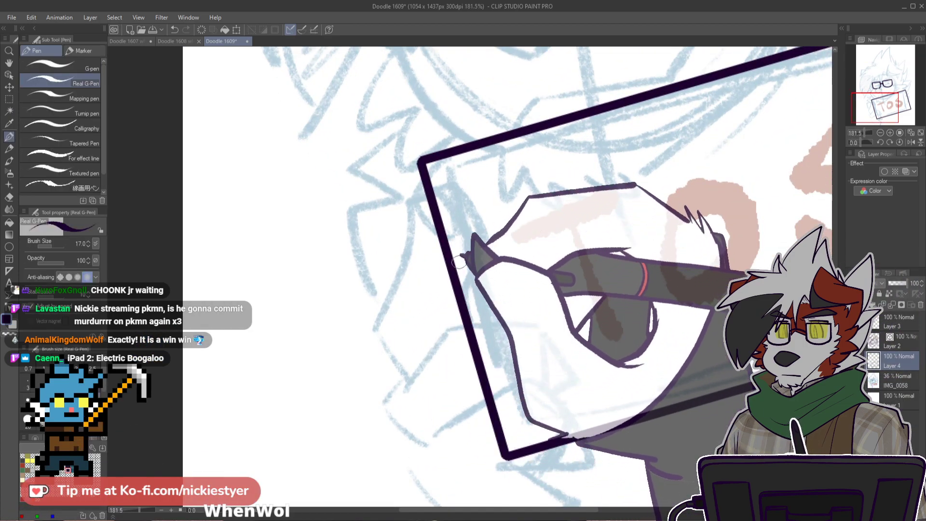
{"action": "mouse_move", "coordinate": [400, 207]}
{"action": "left_mouse_down"}
{"action": "mouse_move", "coordinate": [405, 231]}
{"action": "mouse_move", "coordinate": [374, 313]}
{"action": "mouse_move", "coordinate": [399, 384]}
{"action": "left_mouse_up"}
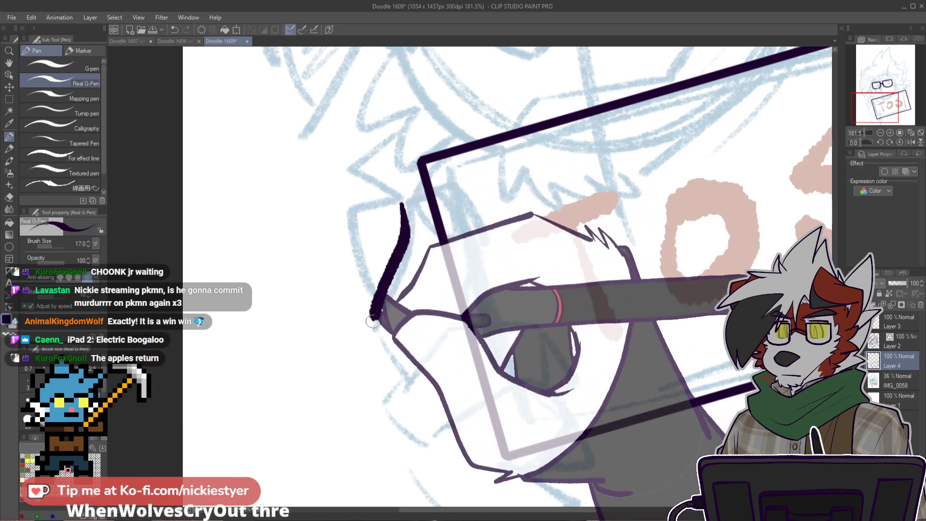
{"action": "mouse_move", "coordinate": [404, 237]}
{"action": "left_mouse_down"}
{"action": "mouse_move", "coordinate": [448, 182]}
{"action": "mouse_move", "coordinate": [480, 239]}
{"action": "mouse_move", "coordinate": [481, 270]}
{"action": "mouse_move", "coordinate": [459, 316]}
{"action": "left_mouse_up"}
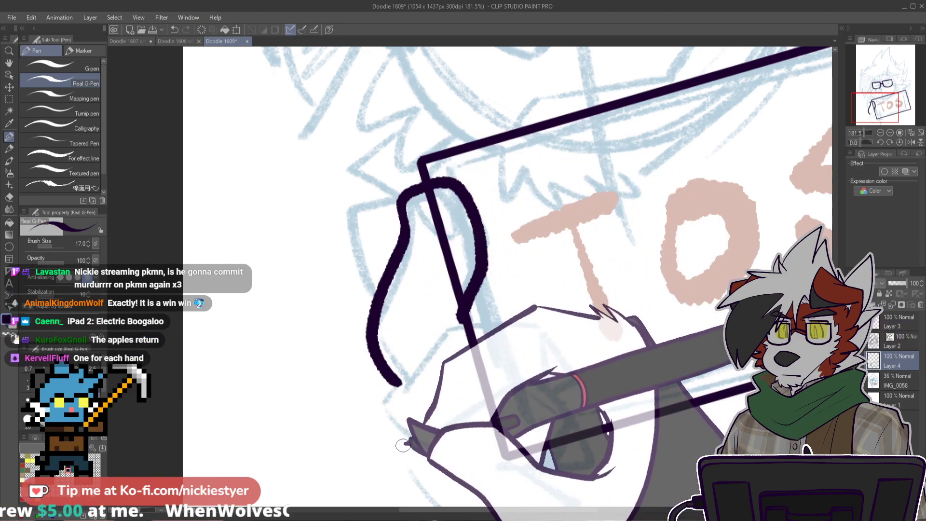
{"action": "mouse_move", "coordinate": [410, 454]}
{"action": "left_mouse_down"}
{"action": "mouse_move", "coordinate": [389, 398]}
{"action": "mouse_move", "coordinate": [444, 328]}
{"action": "left_mouse_up"}
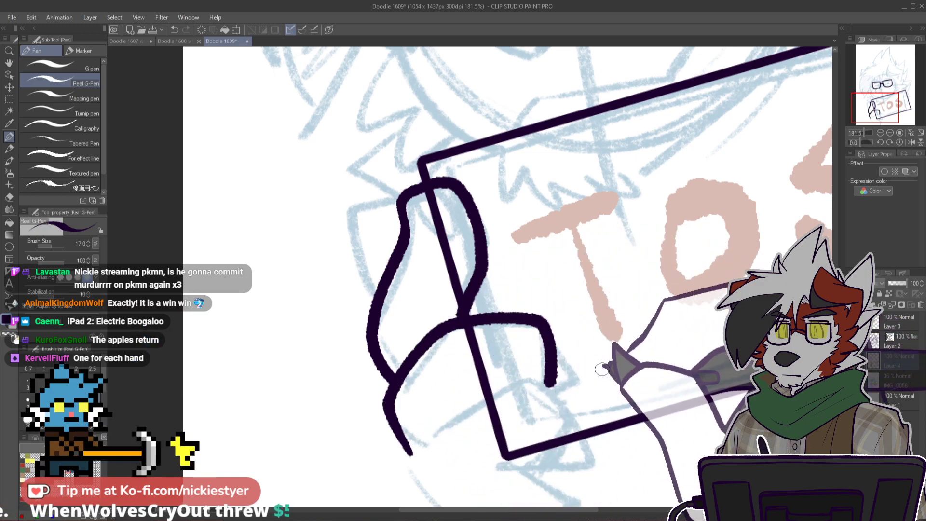
Step: Ink the second finger, the lower edge of the palm and the claws of the hand holding the sign
{"action": "scroll", "coordinate": [492, 398], "scroll_direction": "down", "scroll_amount": 3}
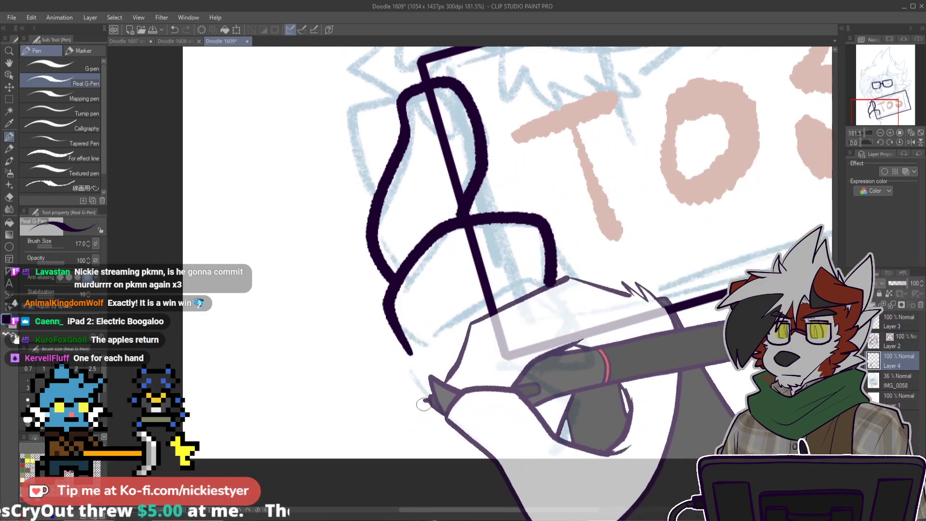
{"action": "mouse_move", "coordinate": [433, 420]}
{"action": "left_mouse_down"}
{"action": "mouse_move", "coordinate": [410, 373]}
{"action": "mouse_move", "coordinate": [483, 298]}
{"action": "left_mouse_up"}
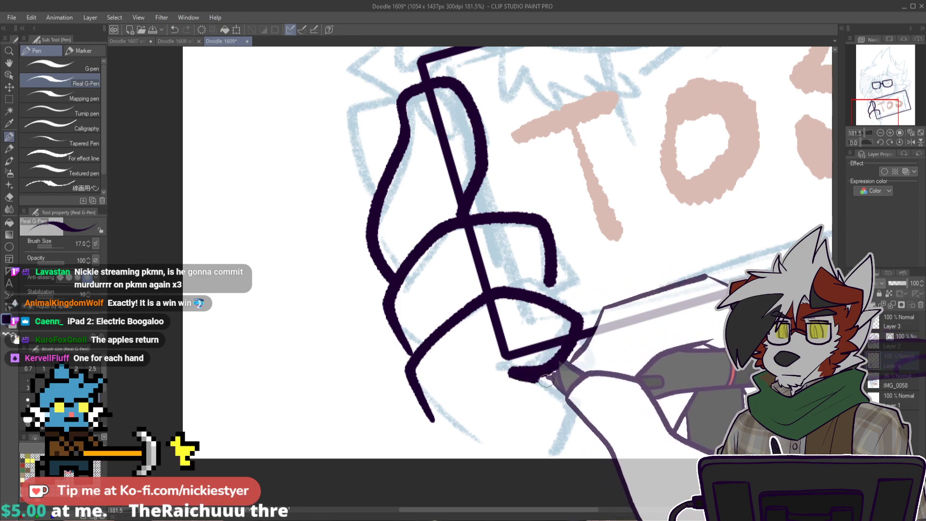
{"action": "mouse_move", "coordinate": [411, 370]}
{"action": "left_mouse_down"}
{"action": "mouse_move", "coordinate": [430, 421]}
{"action": "mouse_move", "coordinate": [504, 458]}
{"action": "left_mouse_up"}
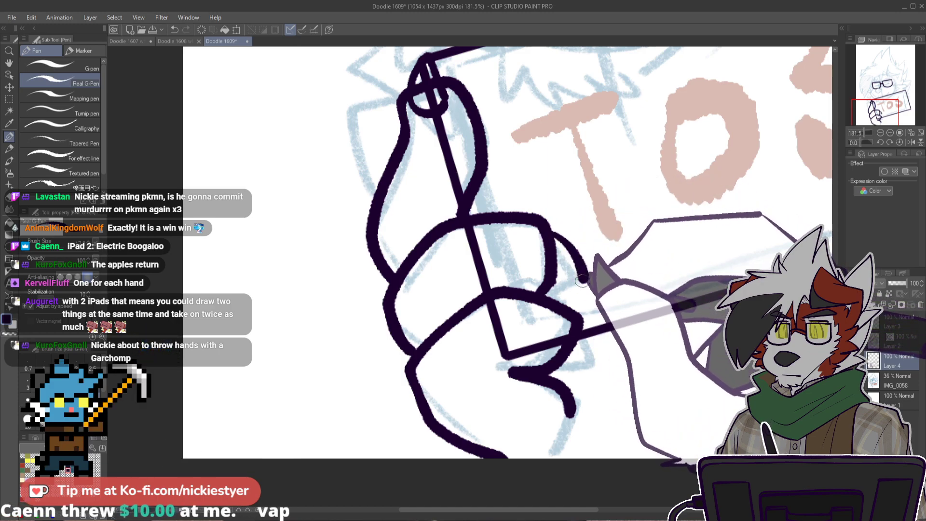
{"action": "mouse_move", "coordinate": [583, 329]}
{"action": "left_mouse_down"}
{"action": "mouse_move", "coordinate": [586, 371]}
{"action": "mouse_move", "coordinate": [558, 370]}
{"action": "left_mouse_up"}
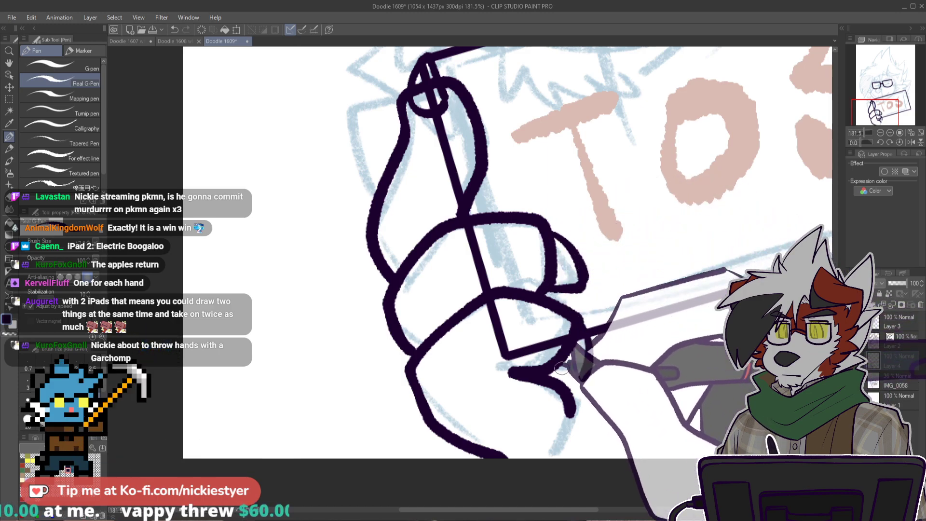
{"action": "scroll", "coordinate": [601, 347], "scroll_direction": "down", "scroll_amount": 8}
{"action": "scroll", "coordinate": [723, 265], "scroll_direction": "up", "scroll_amount": 4}
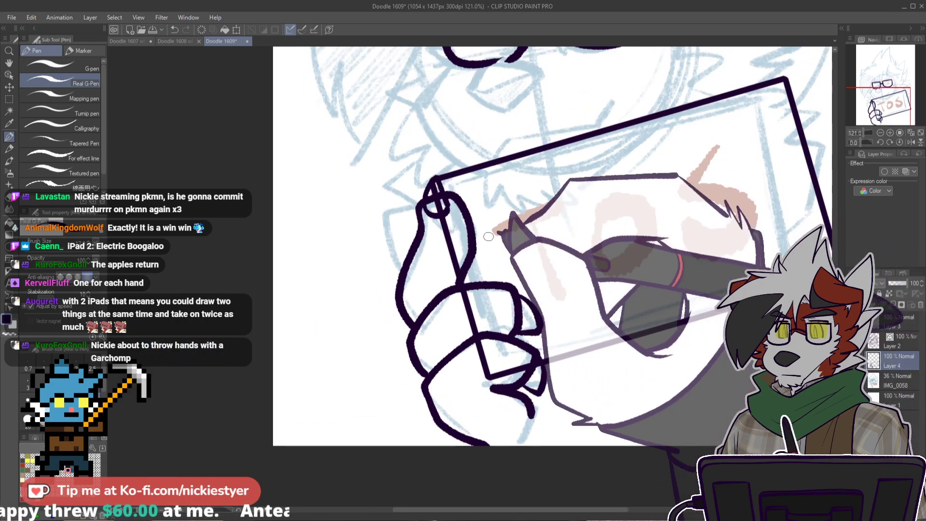
Step: Compare the drawing with and without the sign and hand layer (Layer 4), with the eraser ready
{"action": "key", "text": "e"}
{"action": "scroll", "coordinate": [437, 205], "scroll_direction": "up", "scroll_amount": 5}
{"action": "left_click", "coordinate": [852, 361]}
{"action": "left_click", "coordinate": [852, 361]}
{"action": "scroll", "coordinate": [750, 329], "scroll_direction": "down", "scroll_amount": 6}
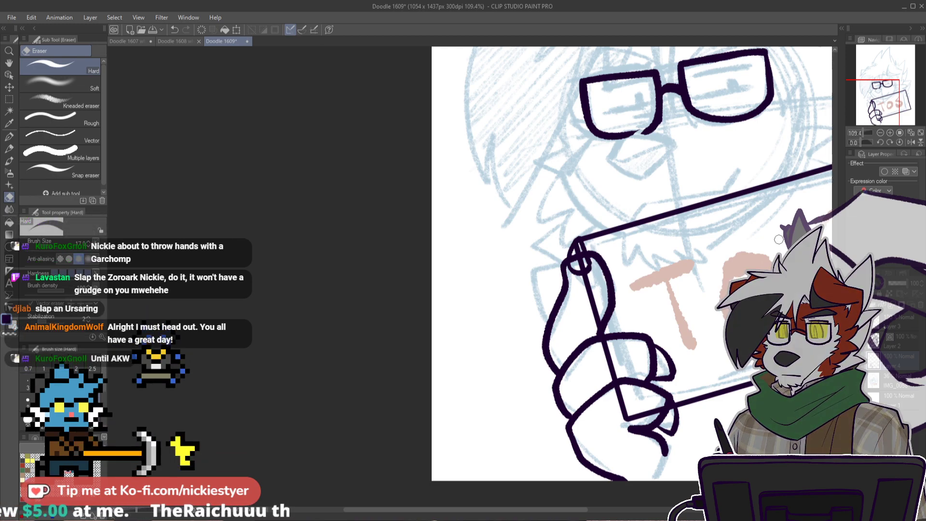
Step: Undo the inked hand strokes on the sign's layer and add a new vector layer above it for the hand
{"action": "left_click_drag", "start_coordinate": [580, 510], "coordinate": [622, 509]}
{"action": "scroll", "coordinate": [623, 486], "scroll_direction": "down", "scroll_amount": 2}
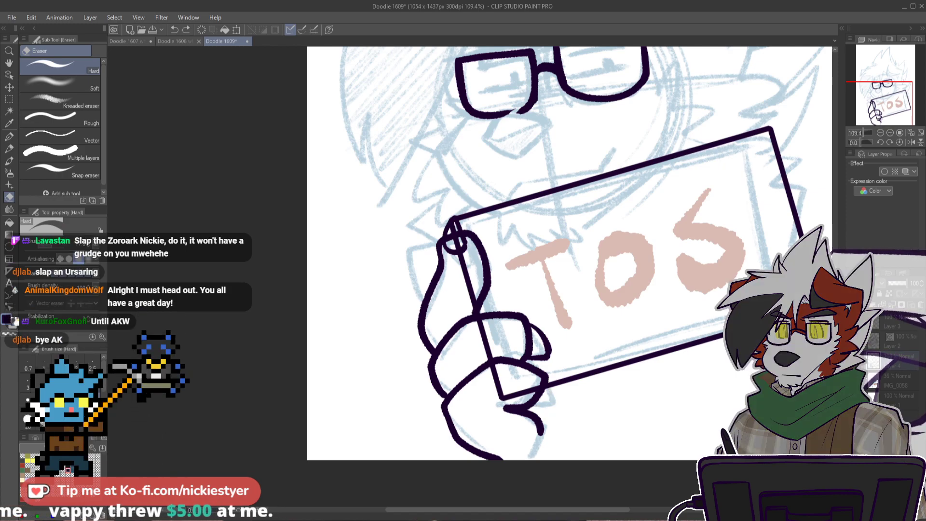
{"action": "key", "text": "ctrl+z"}
{"action": "key", "text": "ctrl+z"}
{"action": "key", "text": "ctrl+z"}
{"action": "key", "text": "ctrl+z"}
{"action": "key", "text": "ctrl+z"}
{"action": "key", "text": "ctrl+z"}
{"action": "key", "text": "ctrl+z"}
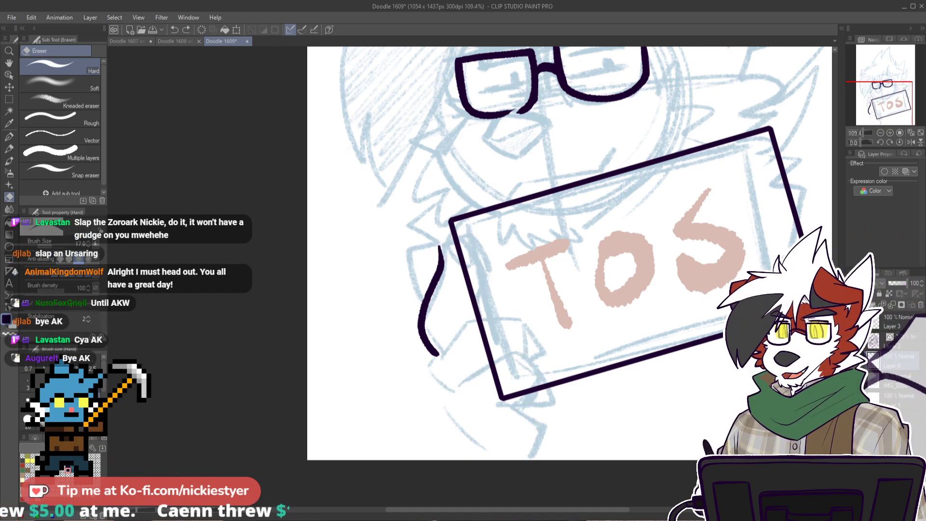
{"action": "key", "text": "ctrl+y"}
{"action": "key", "text": "ctrl+y"}
{"action": "key", "text": "ctrl+y"}
{"action": "key", "text": "ctrl+y"}
{"action": "key", "text": "ctrl+y"}
{"action": "key", "text": "ctrl+y"}
{"action": "key", "text": "ctrl+y"}
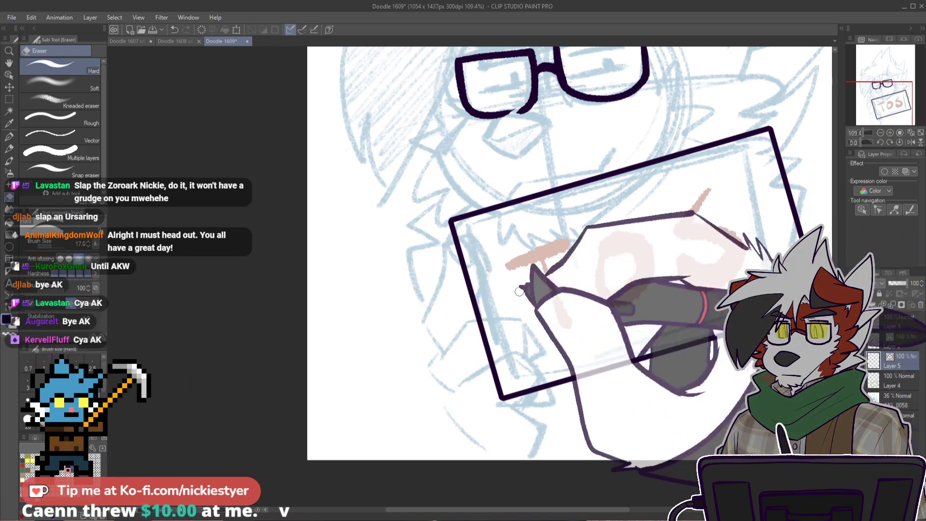
Step: Ink the thumb's outer contour and its rounded inner side over the sign's edge with the Real G-Pen
{"action": "key", "text": "ctrl+plus"}
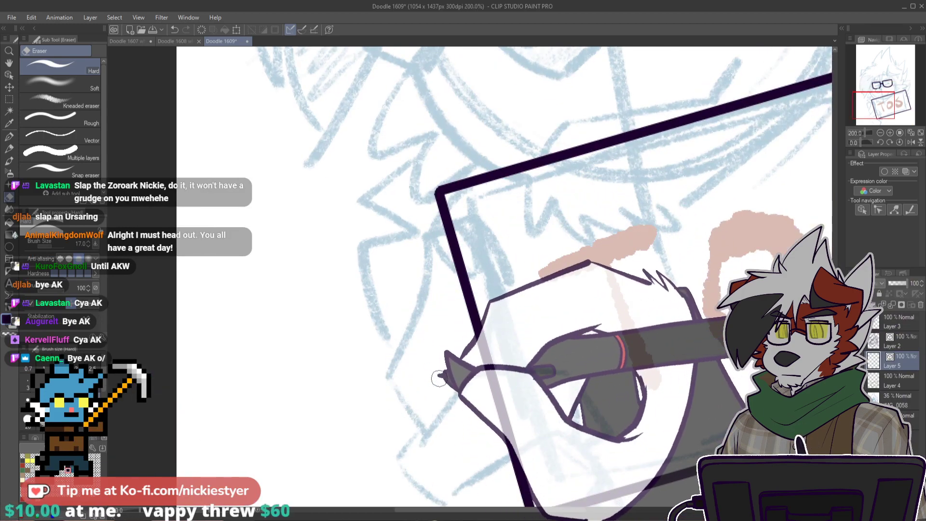
{"action": "key", "text": "p"}
{"action": "mouse_move", "coordinate": [427, 236]}
{"action": "left_mouse_down"}
{"action": "mouse_move", "coordinate": [393, 343]}
{"action": "mouse_move", "coordinate": [420, 434]}
{"action": "left_mouse_up"}
{"action": "mouse_move", "coordinate": [430, 231]}
{"action": "left_mouse_down"}
{"action": "mouse_move", "coordinate": [480, 239]}
{"action": "mouse_move", "coordinate": [494, 313]}
{"action": "left_mouse_up"}
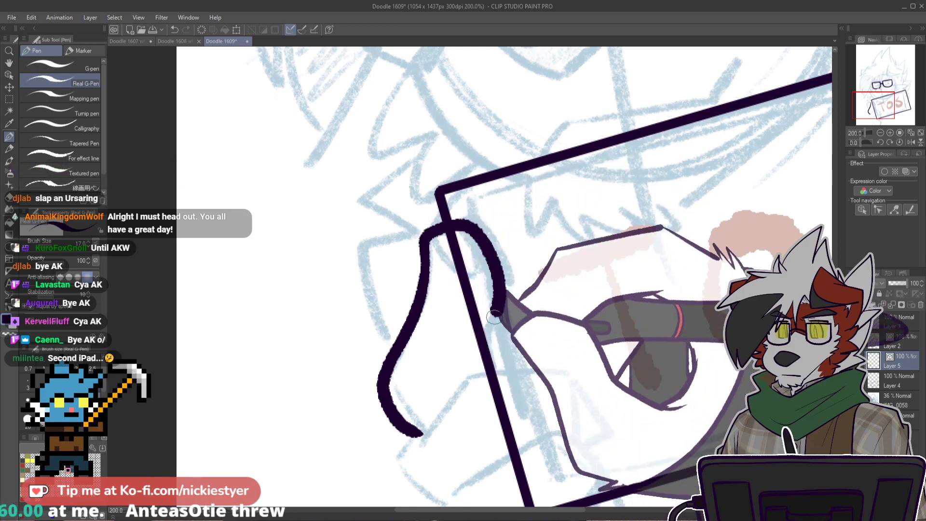
{"action": "key", "text": "ctrl+z"}
{"action": "mouse_move", "coordinate": [427, 246]}
{"action": "left_mouse_down"}
{"action": "mouse_move", "coordinate": [455, 220]}
{"action": "mouse_move", "coordinate": [496, 257]}
{"action": "mouse_move", "coordinate": [483, 373]}
{"action": "left_mouse_up"}
{"action": "key", "text": "ctrl+z"}
{"action": "mouse_move", "coordinate": [426, 256]}
{"action": "left_mouse_down"}
{"action": "mouse_move", "coordinate": [461, 220]}
{"action": "mouse_move", "coordinate": [496, 257]}
{"action": "mouse_move", "coordinate": [503, 307]}
{"action": "left_mouse_up"}
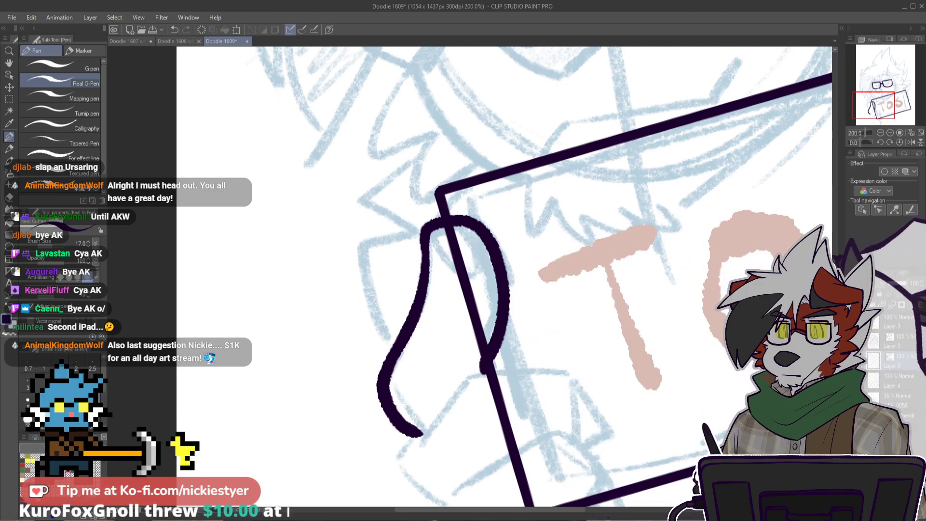
Step: Ink the two curled fingers gripping the sign's corner and the lower edge of the palm
{"action": "scroll", "coordinate": [484, 365], "scroll_direction": "down", "scroll_amount": 3}
{"action": "mouse_move", "coordinate": [427, 439]}
{"action": "left_mouse_down"}
{"action": "mouse_move", "coordinate": [411, 411]}
{"action": "mouse_move", "coordinate": [448, 336]}
{"action": "mouse_move", "coordinate": [534, 305]}
{"action": "mouse_move", "coordinate": [590, 377]}
{"action": "left_mouse_up"}
{"action": "mouse_move", "coordinate": [438, 486]}
{"action": "left_mouse_down"}
{"action": "mouse_move", "coordinate": [430, 472]}
{"action": "mouse_move", "coordinate": [453, 420]}
{"action": "mouse_move", "coordinate": [599, 430]}
{"action": "left_mouse_up"}
{"action": "left_click_drag", "start_coordinate": [548, 467], "coordinate": [545, 380]}
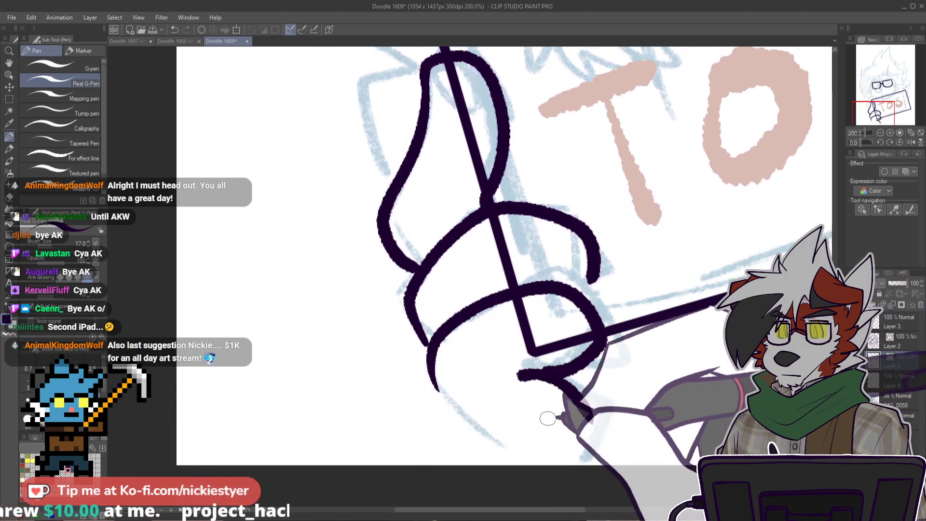
{"action": "left_click_drag", "start_coordinate": [434, 346], "coordinate": [512, 459]}
{"action": "left_click_drag", "start_coordinate": [414, 312], "coordinate": [428, 347]}
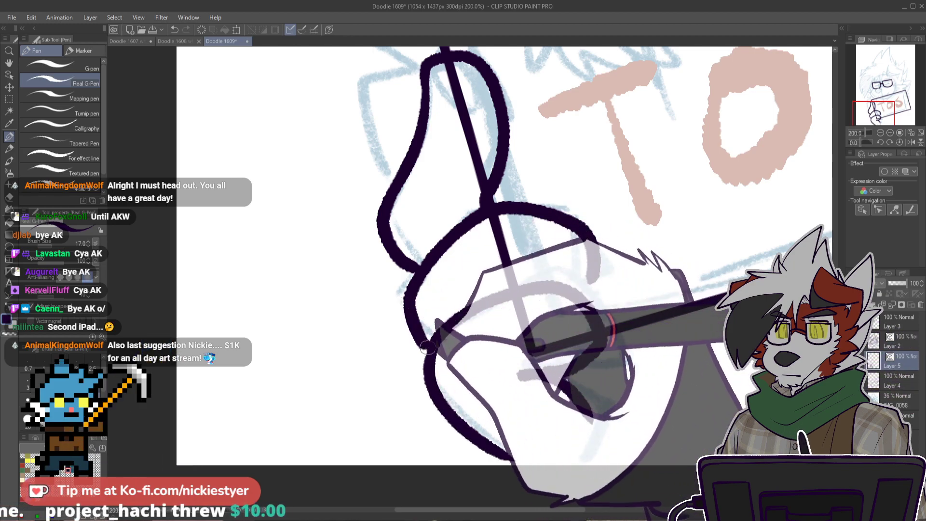
{"action": "left_click_drag", "start_coordinate": [594, 248], "coordinate": [581, 292]}
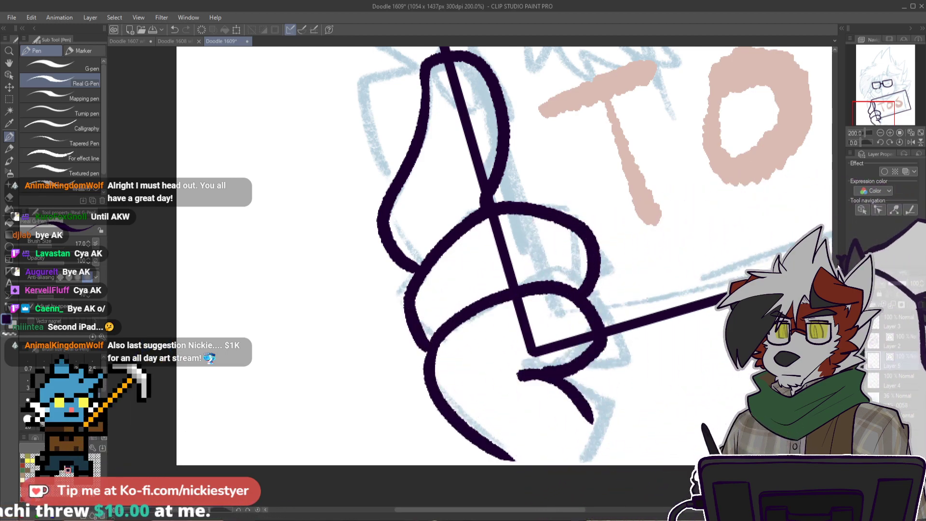
{"action": "key", "text": "ctrl+z"}
Step: Ink the claw on the thumb's tip and the claws of both curled fingers
{"action": "scroll", "coordinate": [504, 277], "scroll_direction": "up", "scroll_amount": 5}
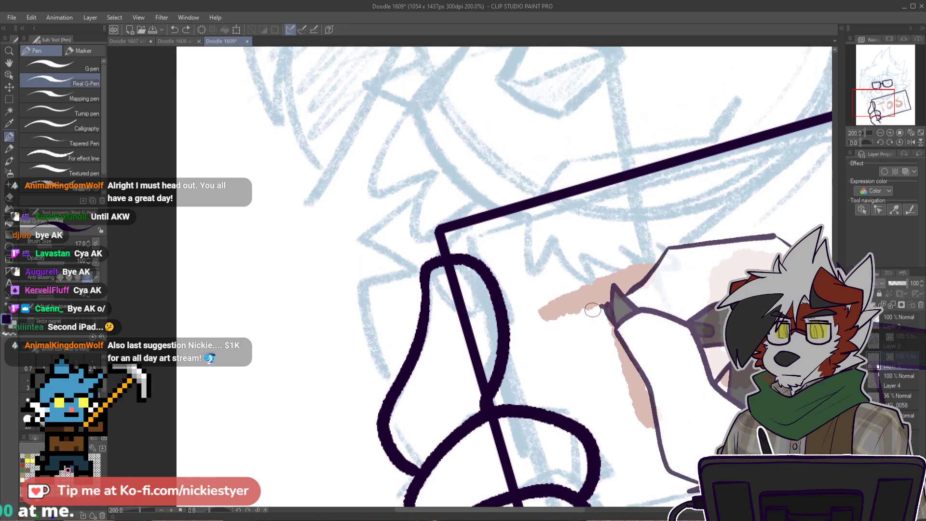
{"action": "left_click_drag", "start_coordinate": [439, 225], "coordinate": [430, 282]}
{"action": "mouse_move", "coordinate": [441, 231]}
{"action": "left_mouse_down"}
{"action": "mouse_move", "coordinate": [437, 276]}
{"action": "mouse_move", "coordinate": [465, 256]}
{"action": "left_mouse_up"}
{"action": "key", "text": "ctrl+z"}
{"action": "key", "text": "ctrl+z"}
{"action": "key", "text": "ctrl+z"}
{"action": "mouse_move", "coordinate": [442, 225]}
{"action": "left_mouse_down"}
{"action": "mouse_move", "coordinate": [470, 260]}
{"action": "mouse_move", "coordinate": [455, 274]}
{"action": "mouse_move", "coordinate": [448, 220]}
{"action": "mouse_move", "coordinate": [467, 264]}
{"action": "mouse_move", "coordinate": [442, 287]}
{"action": "mouse_move", "coordinate": [421, 278]}
{"action": "mouse_move", "coordinate": [456, 299]}
{"action": "left_mouse_up"}
{"action": "key", "text": "ctrl+z"}
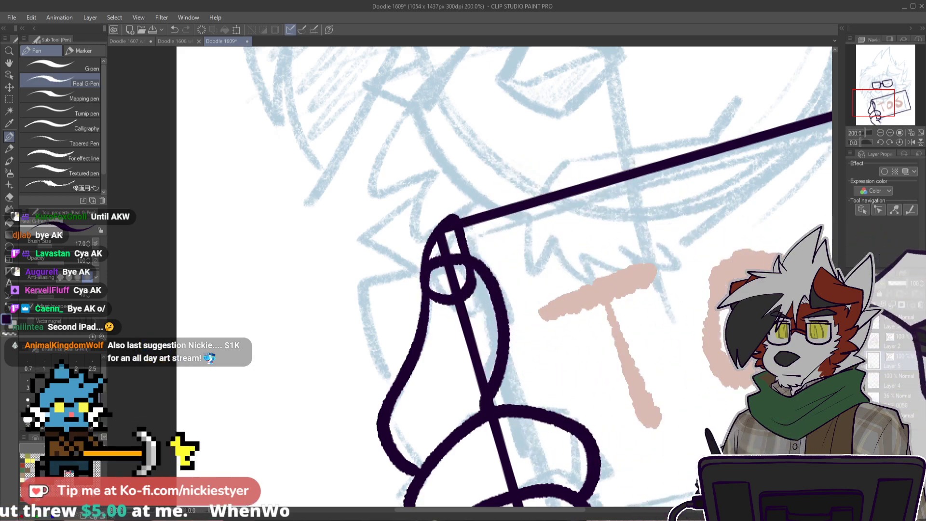
{"action": "scroll", "coordinate": [504, 276], "scroll_direction": "down", "scroll_amount": 3}
{"action": "left_click_drag", "start_coordinate": [599, 338], "coordinate": [612, 403]}
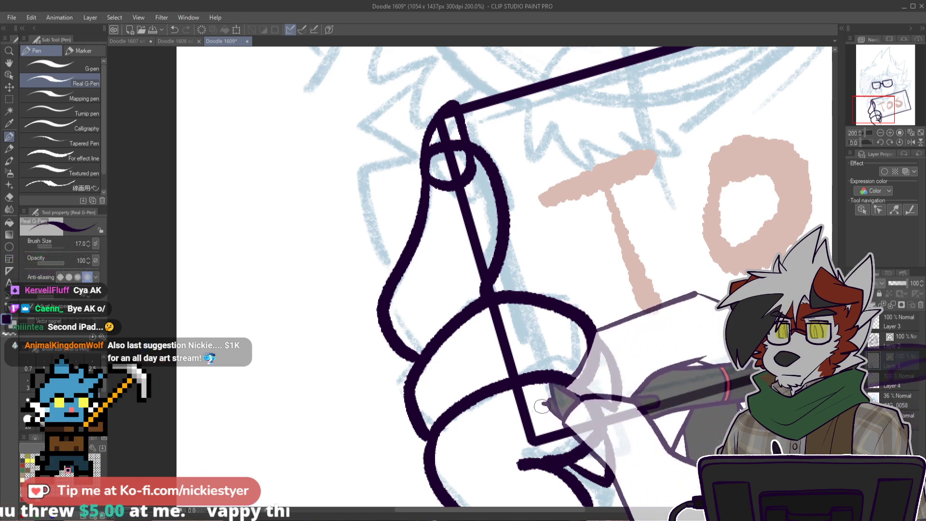
Step: Erase the sign's outline inside the thumb and its claw on Layer 4 with the Hard eraser
{"action": "key", "text": "e"}
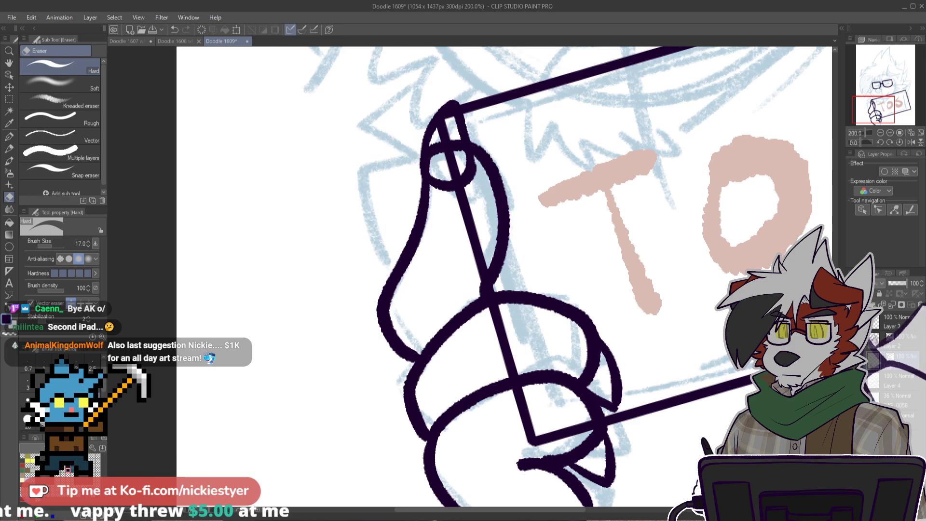
{"action": "left_click", "coordinate": [853, 361]}
{"action": "left_click", "coordinate": [853, 361]}
{"action": "left_click", "coordinate": [880, 375]}
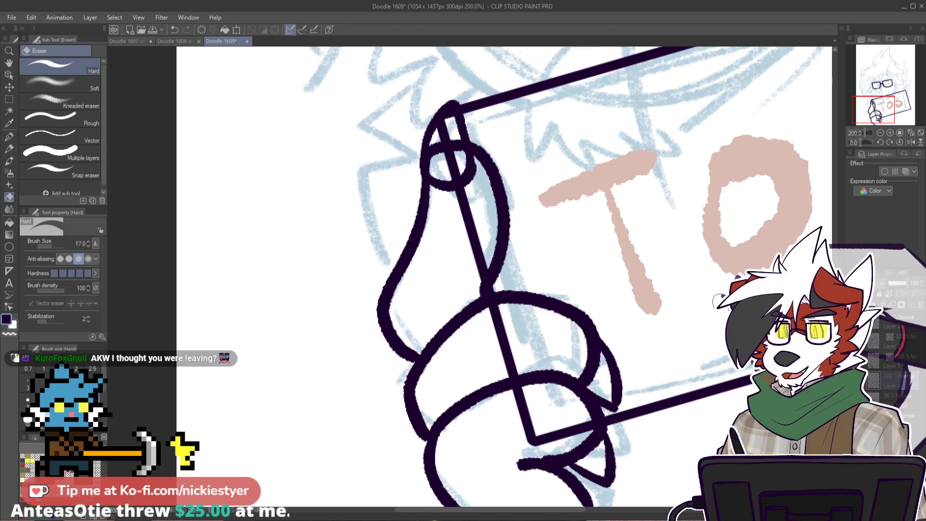
{"action": "scroll", "coordinate": [453, 114], "scroll_direction": "up", "scroll_amount": 1}
{"action": "scroll", "coordinate": [456, 115], "scroll_direction": "up", "scroll_amount": 2}
{"action": "mouse_move", "coordinate": [437, 128]}
{"action": "left_mouse_down"}
{"action": "mouse_move", "coordinate": [444, 111]}
{"action": "mouse_move", "coordinate": [454, 135]}
{"action": "left_mouse_up"}
{"action": "mouse_move", "coordinate": [454, 187]}
{"action": "left_mouse_down"}
{"action": "mouse_move", "coordinate": [440, 169]}
{"action": "mouse_move", "coordinate": [436, 133]}
{"action": "left_mouse_up"}
{"action": "left_click_drag", "start_coordinate": [459, 222], "coordinate": [481, 287]}
{"action": "key", "text": "ctrl+z"}
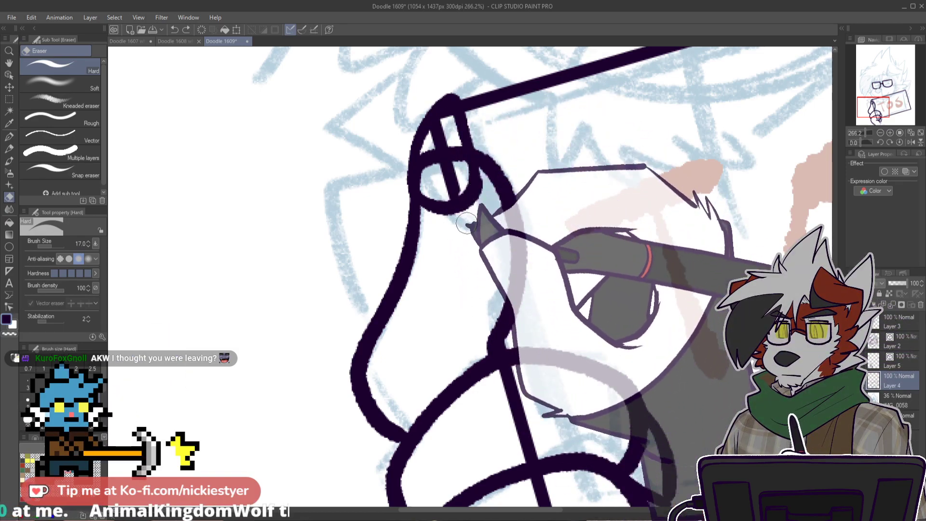
{"action": "left_click_drag", "start_coordinate": [453, 192], "coordinate": [446, 168]}
{"action": "left_click_drag", "start_coordinate": [438, 123], "coordinate": [442, 141]}
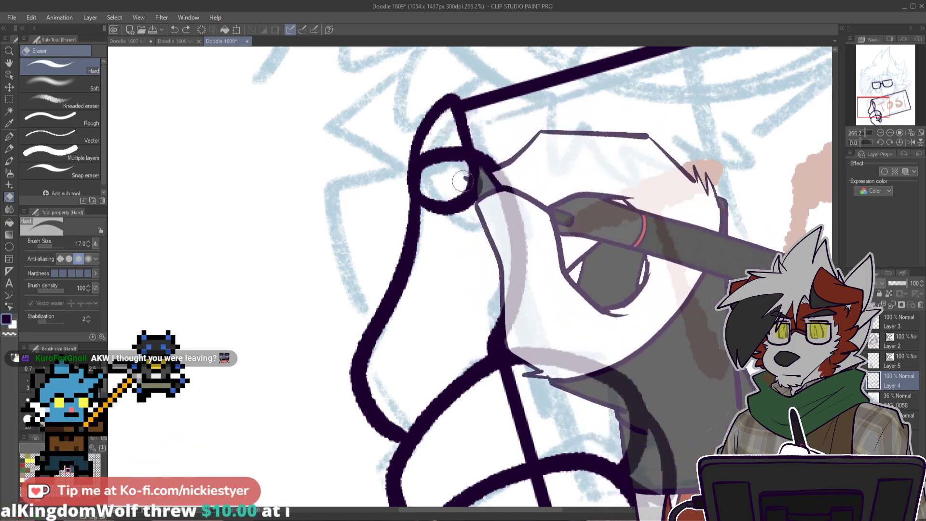
{"action": "left_click_drag", "start_coordinate": [462, 181], "coordinate": [462, 175]}
Step: Erase the sign's edge and corner where they run through the curled fingers
{"action": "scroll", "coordinate": [462, 278], "scroll_direction": "down", "scroll_amount": 5}
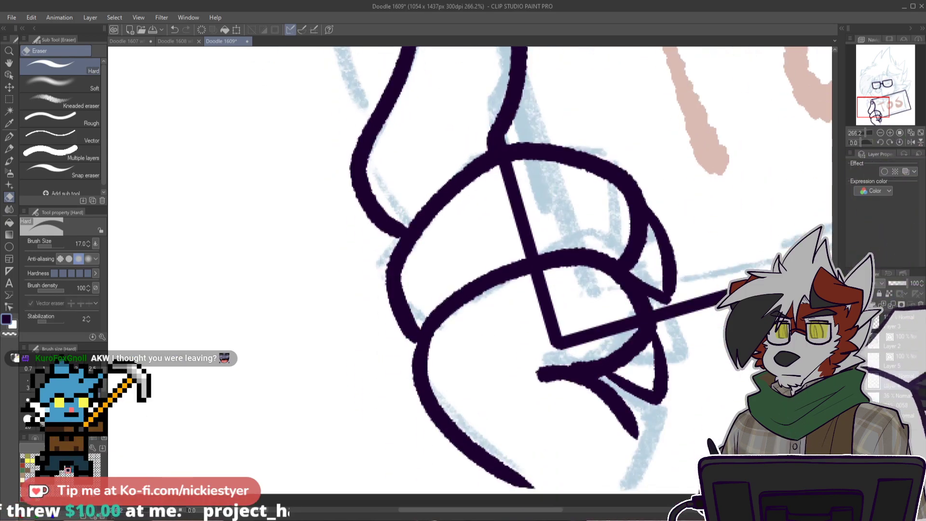
{"action": "mouse_move", "coordinate": [506, 173]}
{"action": "left_mouse_down"}
{"action": "mouse_move", "coordinate": [502, 198]}
{"action": "mouse_move", "coordinate": [522, 182]}
{"action": "mouse_move", "coordinate": [524, 250]}
{"action": "mouse_move", "coordinate": [540, 230]}
{"action": "mouse_move", "coordinate": [568, 357]}
{"action": "mouse_move", "coordinate": [637, 324]}
{"action": "left_mouse_up"}
{"action": "scroll", "coordinate": [658, 319], "scroll_direction": "down", "scroll_amount": 5}
{"action": "scroll", "coordinate": [658, 319], "scroll_direction": "up", "scroll_amount": 3}
{"action": "scroll", "coordinate": [627, 270], "scroll_direction": "up", "scroll_amount": 1}
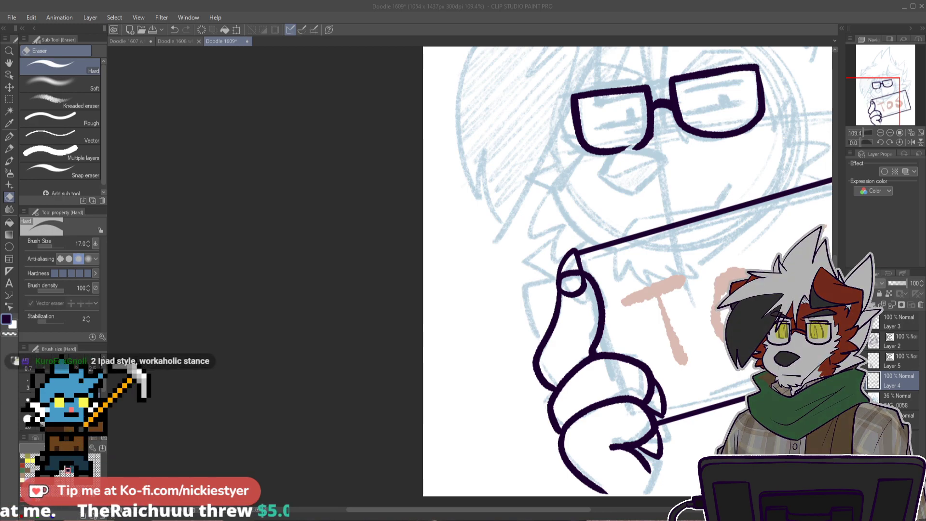
Step: Trim the thumb outline segment that overlaps the claw on Layer 5 with the Vector eraser
{"action": "left_click_drag", "start_coordinate": [574, 509], "coordinate": [596, 510]}
{"action": "left_click", "coordinate": [890, 357]}
{"action": "scroll", "coordinate": [480, 260], "scroll_direction": "up", "scroll_amount": 3}
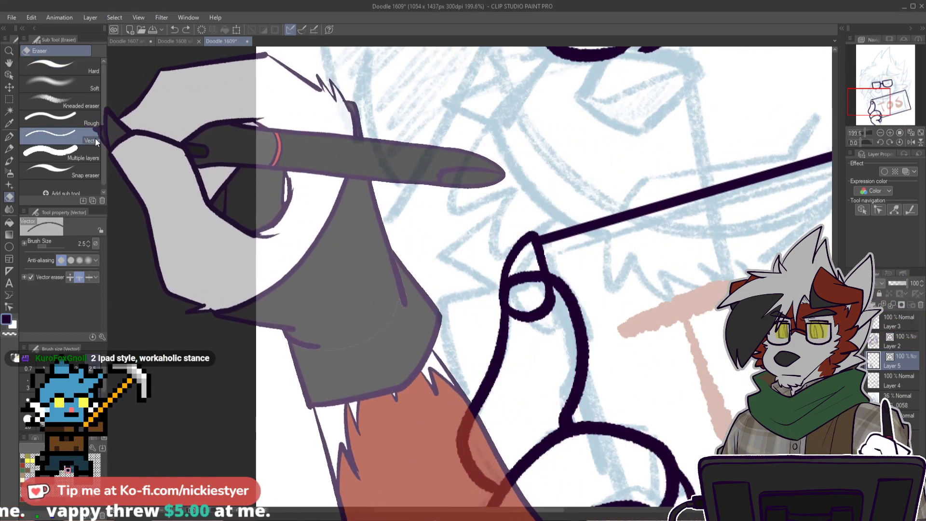
{"action": "left_click", "coordinate": [95, 138]}
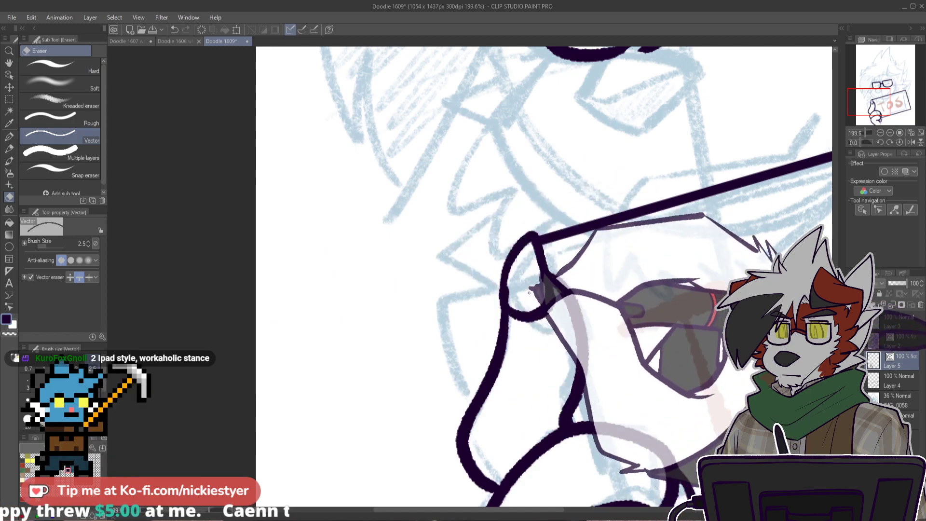
{"action": "scroll", "coordinate": [529, 277], "scroll_direction": "down", "scroll_amount": 1}
{"action": "scroll", "coordinate": [527, 266], "scroll_direction": "down", "scroll_amount": 2}
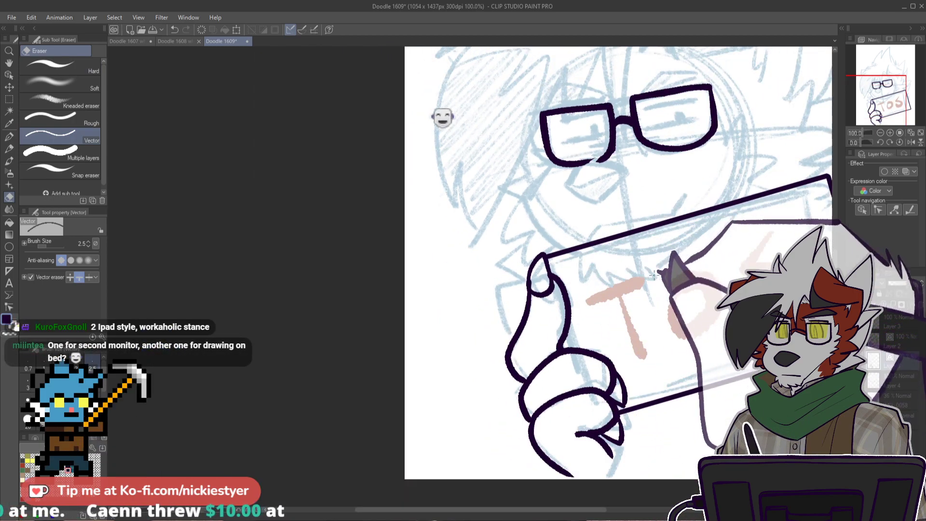
{"action": "left_click_drag", "start_coordinate": [576, 512], "coordinate": [633, 512]}
{"action": "left_click", "coordinate": [852, 361]}
{"action": "key", "text": "ctrl+z"}
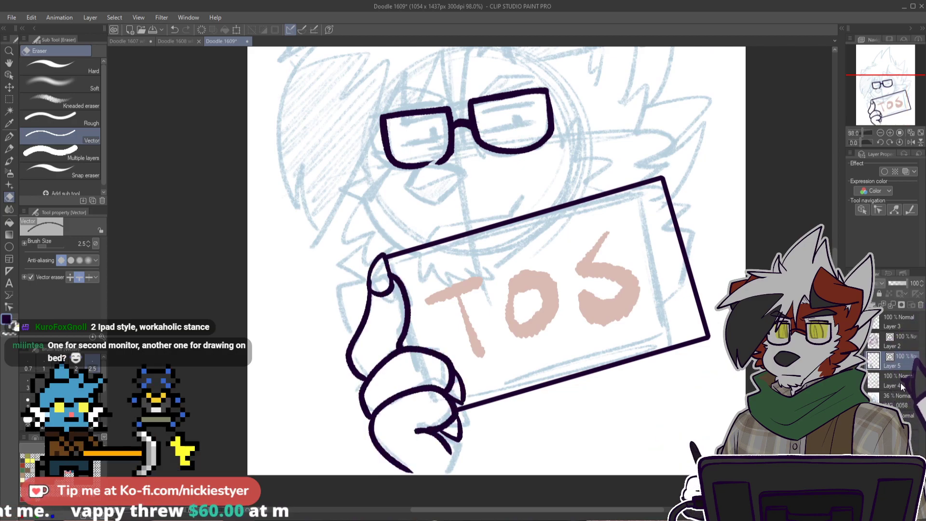
{"action": "key", "text": "ctrl+y"}
{"action": "key", "text": "ctrl+z"}
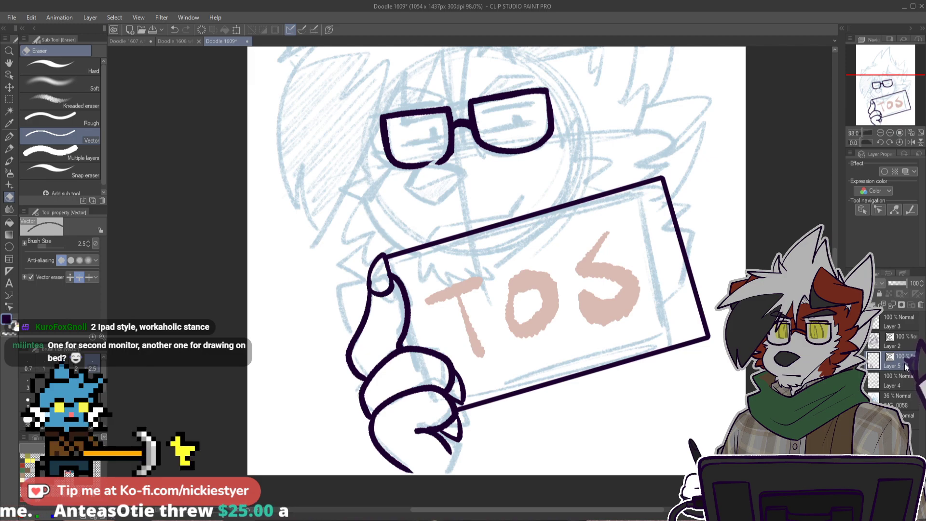
{"action": "left_click", "coordinate": [901, 378]}
{"action": "left_click", "coordinate": [905, 363]}
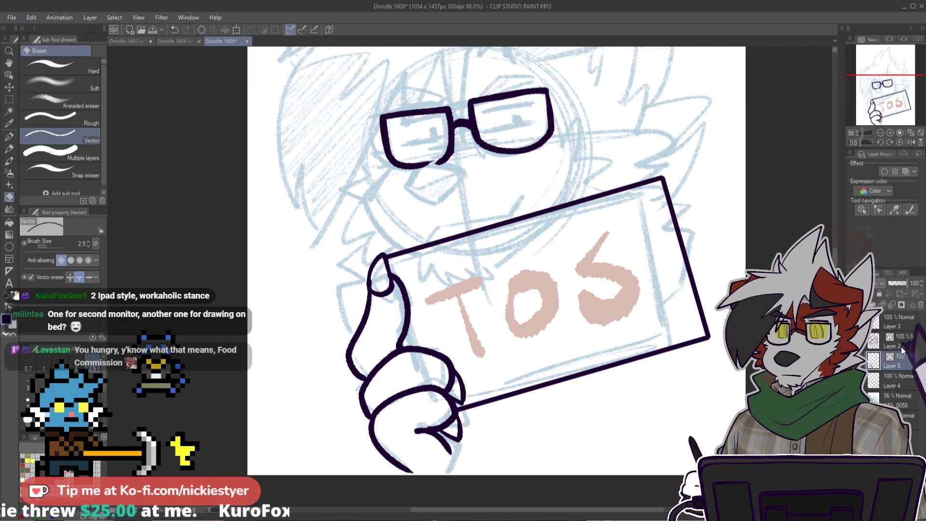
{"action": "left_click", "coordinate": [854, 305]}
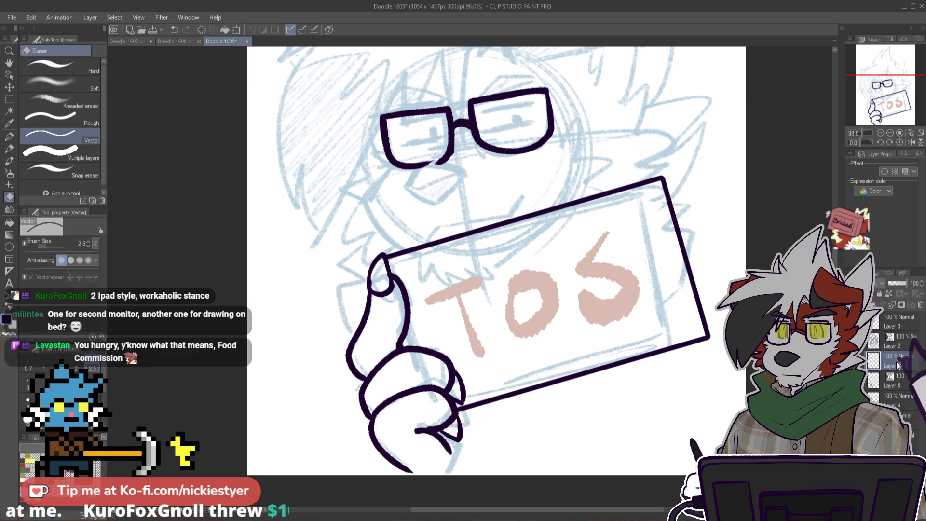
{"action": "left_click", "coordinate": [921, 304]}
{"action": "key", "text": "ctrl+z"}
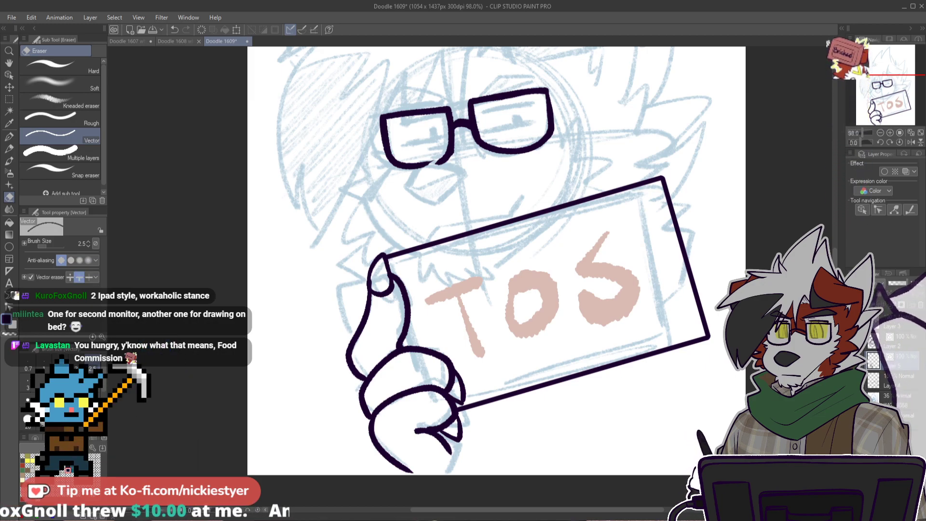
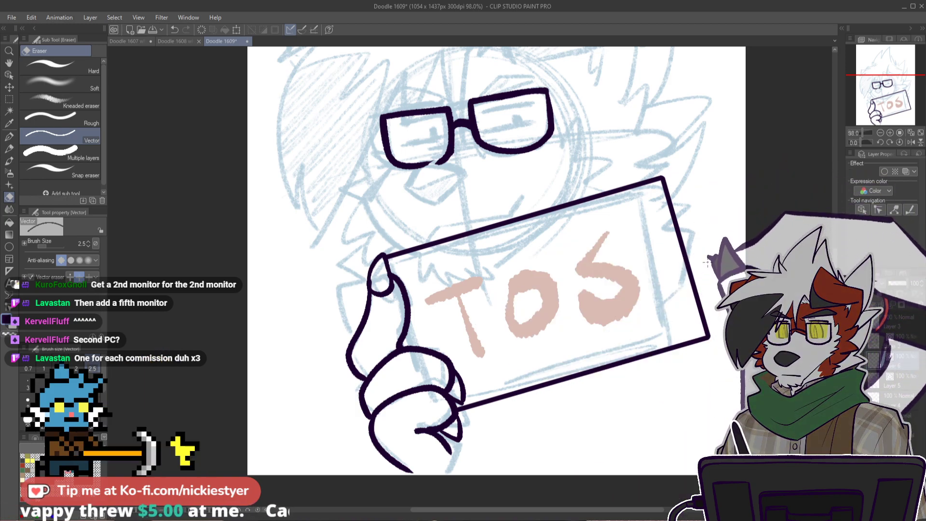
Step: Switch to the Calligraphy pen on Layer 6 and enlarge its brush for the sign's lettering
{"action": "left_click_drag", "start_coordinate": [834, 271], "coordinate": [835, 251]}
{"action": "scroll", "coordinate": [497, 277], "scroll_direction": "down", "scroll_amount": 2}
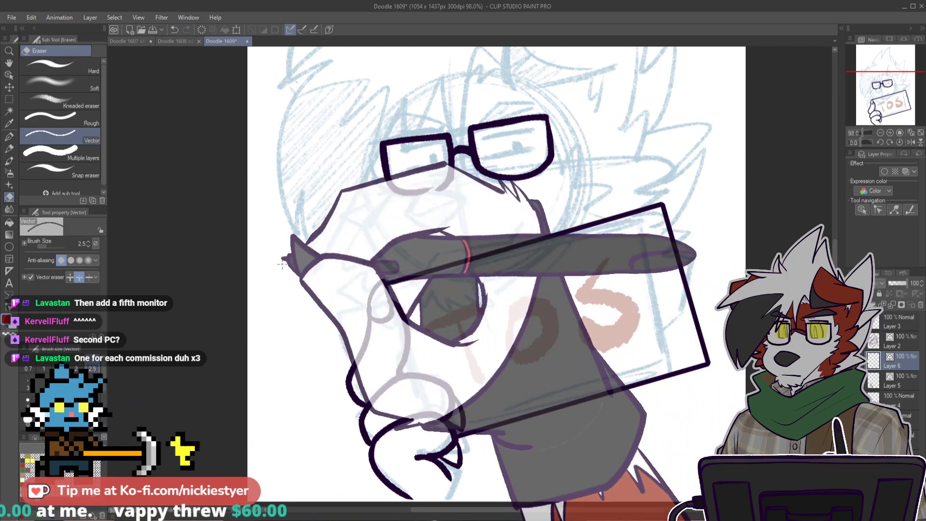
{"action": "key", "text": "p"}
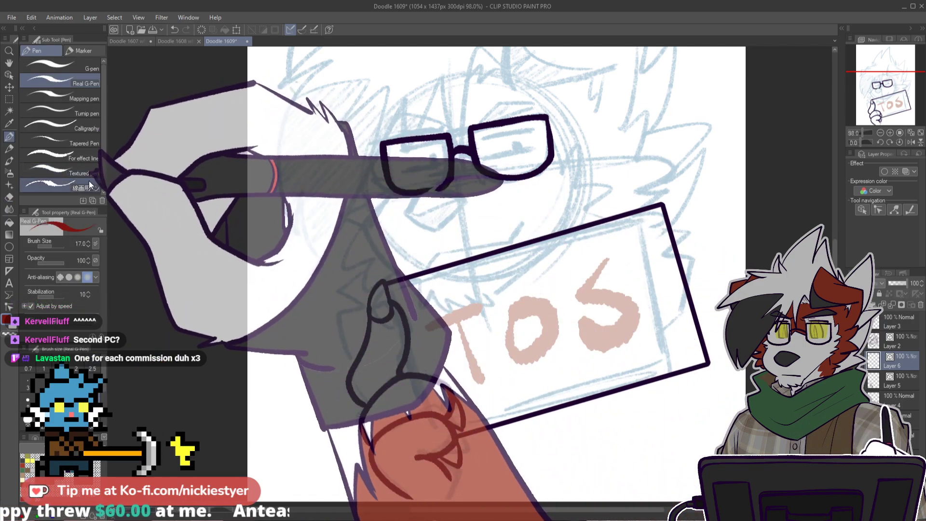
{"action": "left_click", "coordinate": [87, 127]}
{"action": "key", "text": "bracketright"}
{"action": "key", "text": "bracketright"}
{"action": "key", "text": "bracketright"}
{"action": "key", "text": "bracketright"}
{"action": "key", "text": "bracketright"}
{"action": "left_click_drag", "start_coordinate": [419, 322], "coordinate": [501, 291]}
{"action": "key", "text": "ctrl+z"}
{"action": "left_click_drag", "start_coordinate": [418, 321], "coordinate": [477, 298]}
{"action": "left_click_drag", "start_coordinate": [450, 311], "coordinate": [462, 369]}
{"action": "key", "text": "ctrl+z"}
{"action": "key", "text": "ctrl+z"}
Step: Reduce the brush size to 30 and letter TOS in dark red over the sketched letters on the sign
{"action": "key", "text": "bracketleft"}
{"action": "key", "text": "bracketleft"}
{"action": "key", "text": "bracketleft"}
{"action": "key", "text": "bracketleft"}
{"action": "key", "text": "bracketleft"}
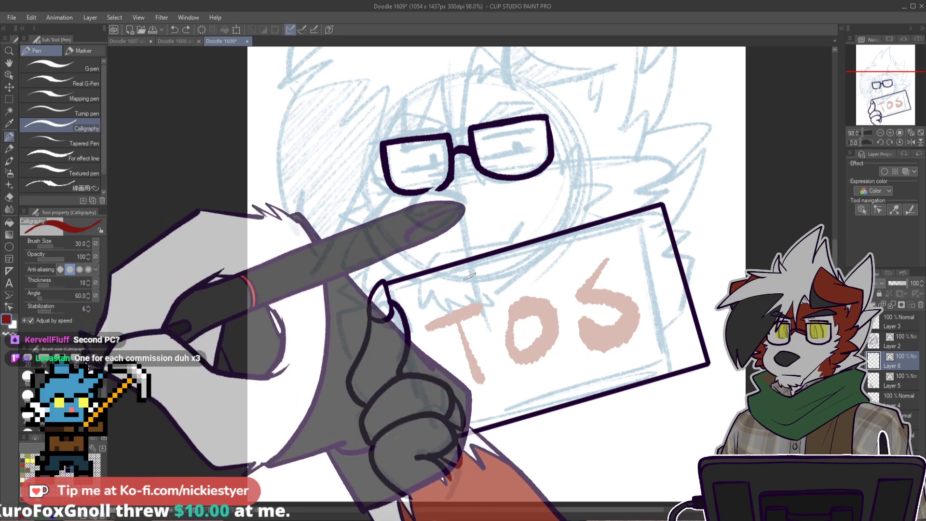
{"action": "mouse_move", "coordinate": [420, 319]}
{"action": "left_mouse_down"}
{"action": "mouse_move", "coordinate": [480, 292]}
{"action": "mouse_move", "coordinate": [451, 308]}
{"action": "mouse_move", "coordinate": [469, 370]}
{"action": "left_mouse_up"}
{"action": "left_click_drag", "start_coordinate": [524, 286], "coordinate": [529, 283]}
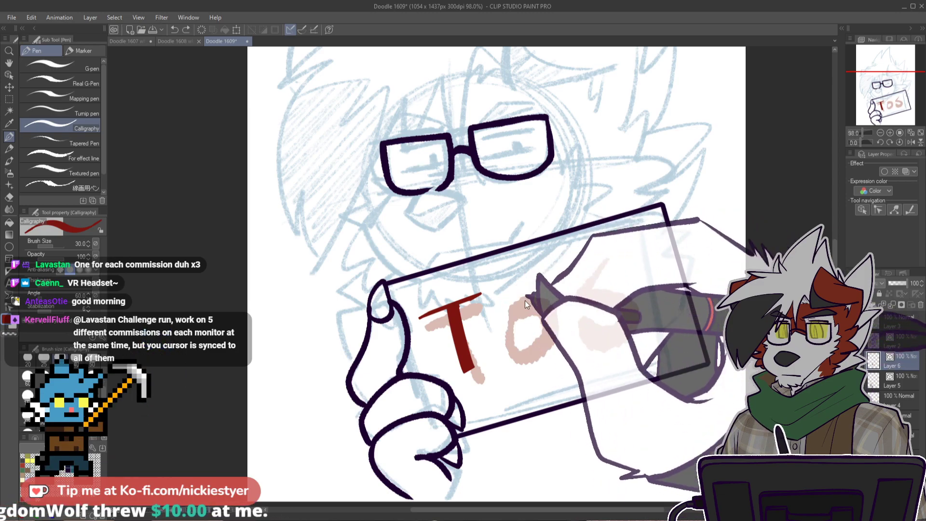
{"action": "left_click_drag", "start_coordinate": [616, 255], "coordinate": [646, 309]}
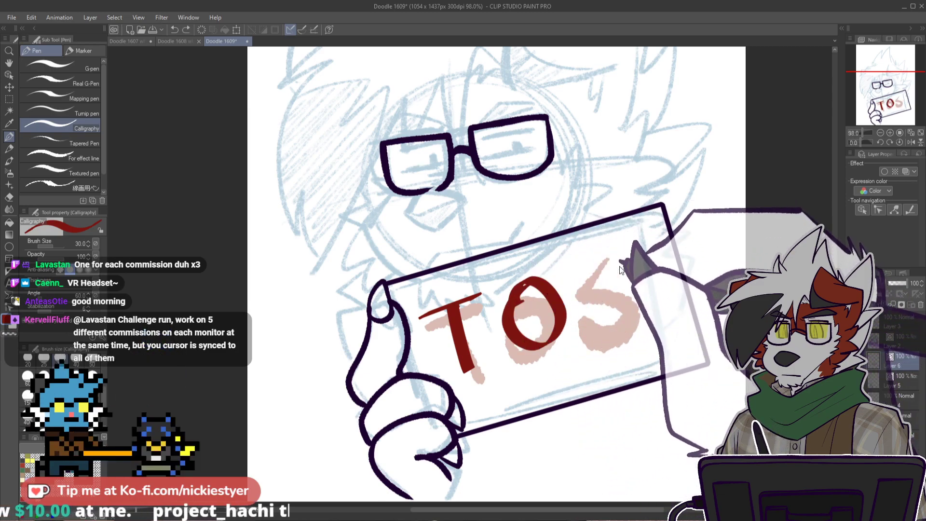
{"action": "left_click_drag", "start_coordinate": [609, 287], "coordinate": [581, 335]}
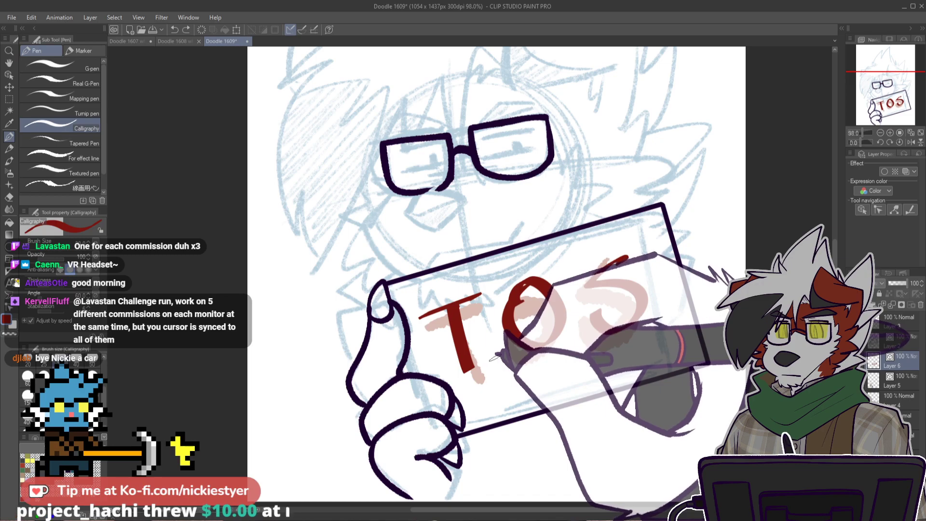
Step: Add a red period after each letter so the sign reads T.O.S
{"action": "left_click", "coordinate": [495, 357]}
{"action": "left_click", "coordinate": [582, 332]}
{"action": "left_click", "coordinate": [662, 310]}
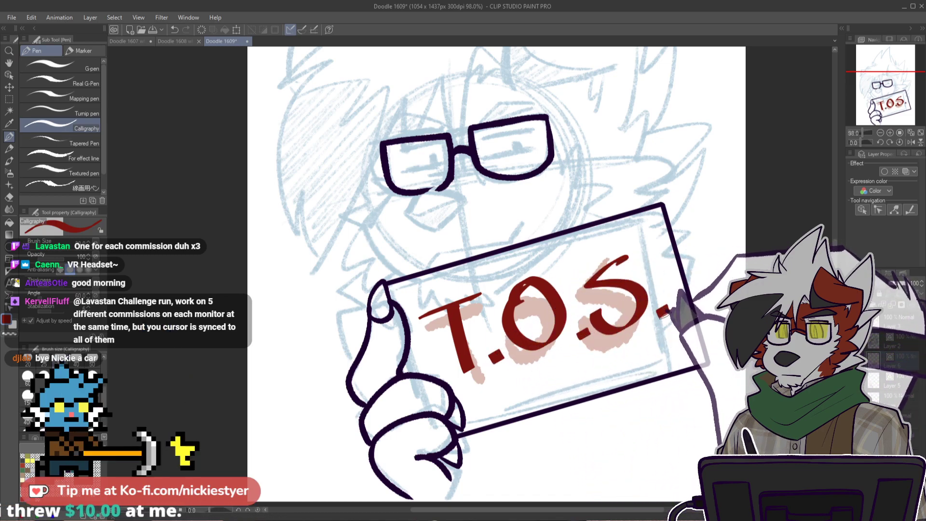
{"action": "scroll", "coordinate": [681, 332], "scroll_direction": "down", "scroll_amount": 1}
{"action": "scroll", "coordinate": [681, 331], "scroll_direction": "up", "scroll_amount": 1}
{"action": "scroll", "coordinate": [680, 332], "scroll_direction": "down", "scroll_amount": 1}
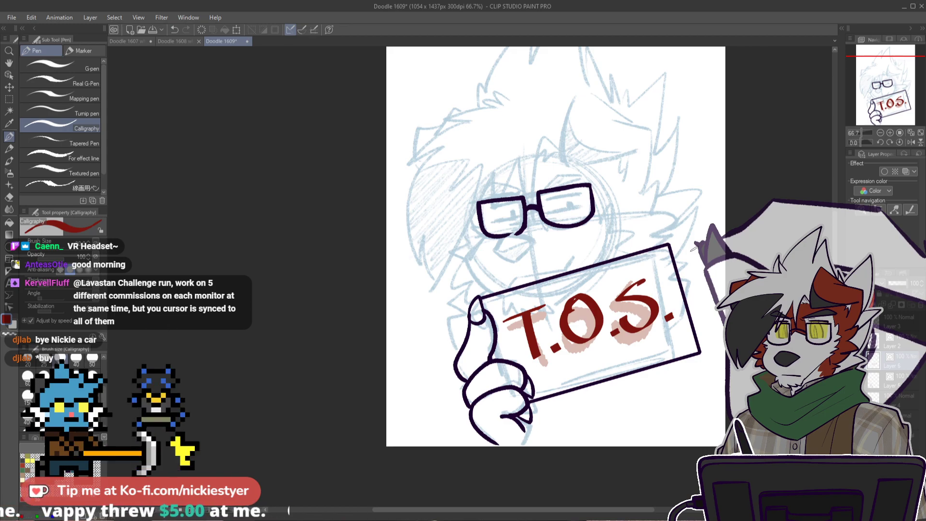
Step: Undo the last lettering strokes and redraw the sign's letter S and periods in dark red with the Calligraphy pen
{"action": "scroll", "coordinate": [600, 301], "scroll_direction": "up", "scroll_amount": 1}
{"action": "scroll", "coordinate": [603, 311], "scroll_direction": "down", "scroll_amount": 2}
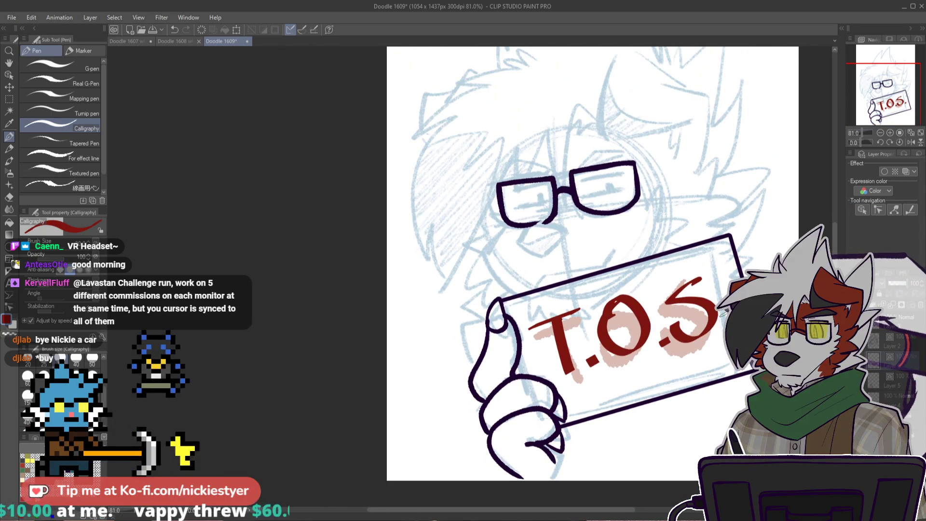
{"action": "scroll", "coordinate": [727, 313], "scroll_direction": "down", "scroll_amount": 2}
{"action": "scroll", "coordinate": [728, 313], "scroll_direction": "up", "scroll_amount": 4}
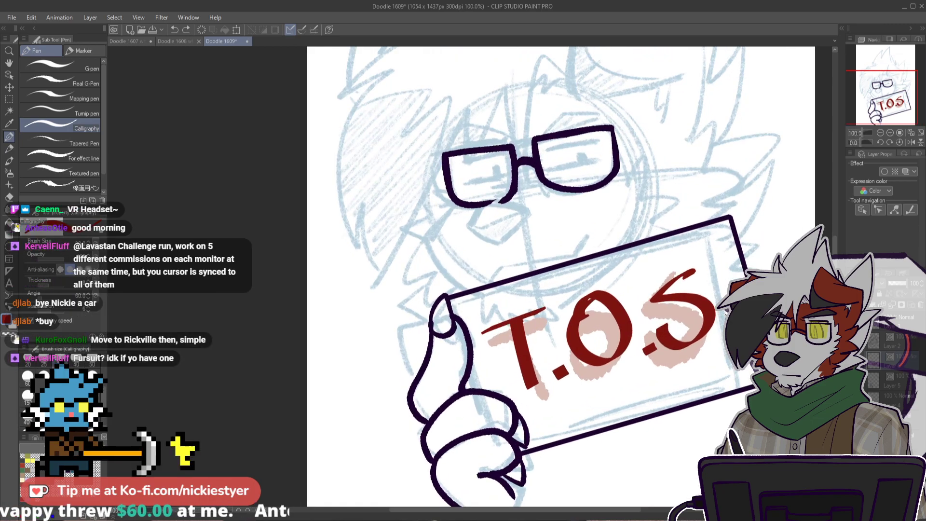
{"action": "key", "text": "ctrl+z"}
{"action": "mouse_move", "coordinate": [579, 313]}
{"action": "left_mouse_down"}
{"action": "mouse_move", "coordinate": [602, 294]}
{"action": "mouse_move", "coordinate": [622, 296]}
{"action": "left_mouse_up"}
{"action": "key", "text": "ctrl+z"}
{"action": "key", "text": "ctrl+z"}
{"action": "key", "text": "ctrl+z"}
{"action": "mouse_move", "coordinate": [699, 268]}
{"action": "left_mouse_down"}
{"action": "mouse_move", "coordinate": [661, 309]}
{"action": "mouse_move", "coordinate": [716, 314]}
{"action": "mouse_move", "coordinate": [649, 348]}
{"action": "left_mouse_up"}
{"action": "left_click", "coordinate": [561, 373]}
{"action": "left_click_drag", "start_coordinate": [674, 289], "coordinate": [649, 346]}
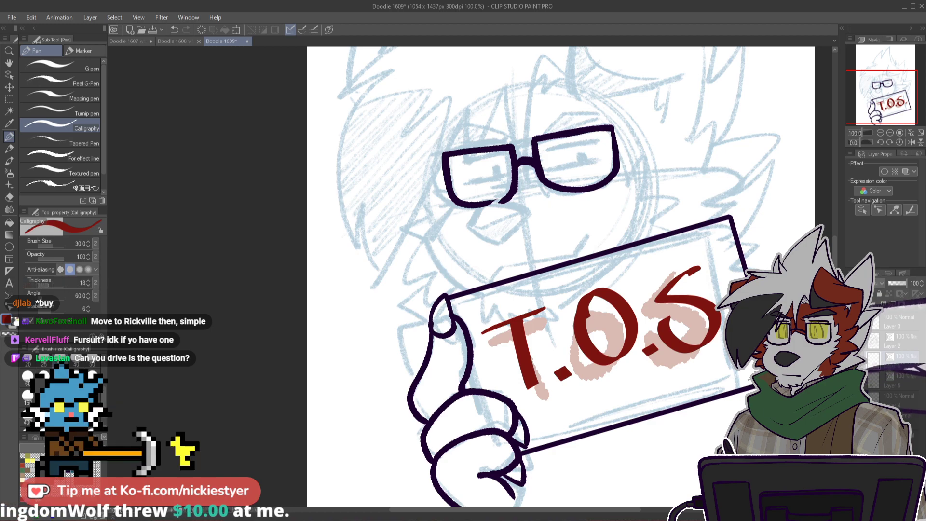
Step: Scale the T.O.S. lettering up to 109% and move its Layer 6 below the hand's Layer 5
{"action": "key", "text": "ctrl+t"}
{"action": "mouse_move", "coordinate": [740, 273]}
{"action": "left_mouse_down"}
{"action": "mouse_move", "coordinate": [761, 263]}
{"action": "mouse_move", "coordinate": [728, 276]}
{"action": "left_mouse_up"}
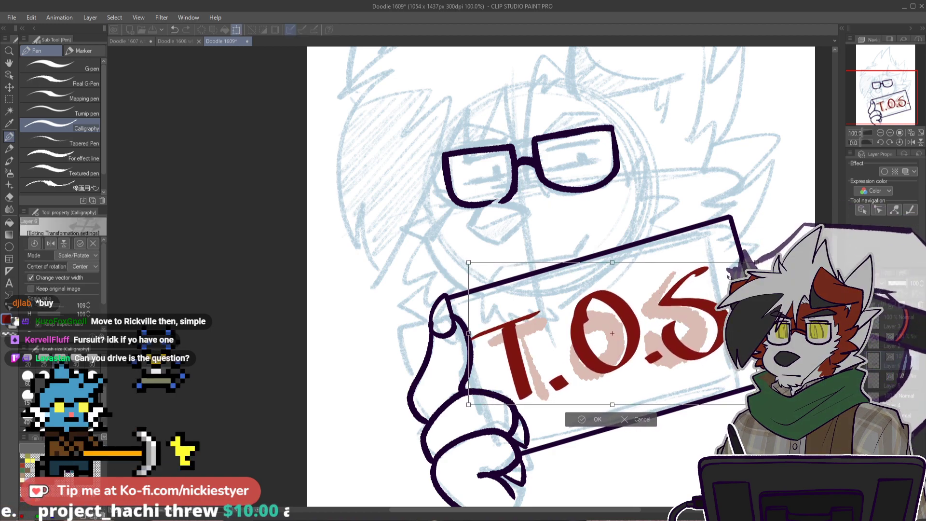
{"action": "left_click", "coordinate": [597, 420]}
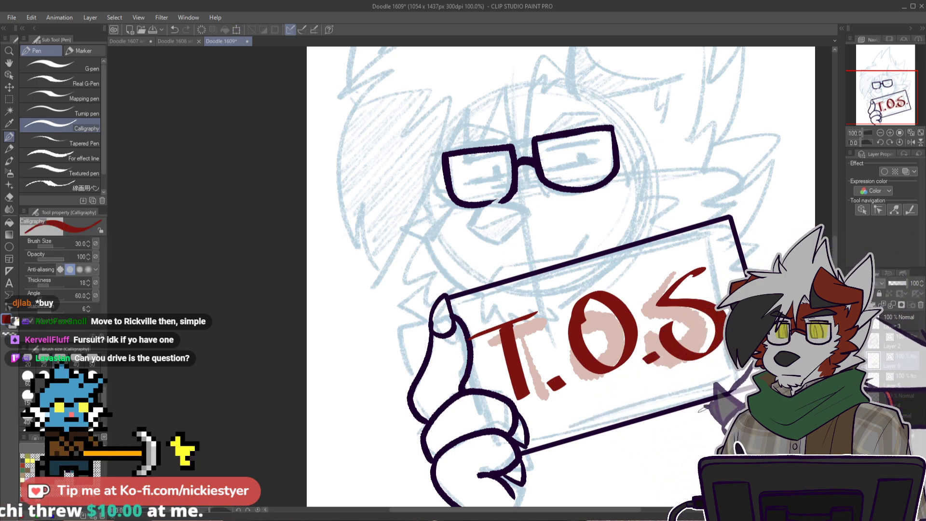
{"action": "left_click_drag", "start_coordinate": [903, 367], "coordinate": [905, 387]}
{"action": "left_click", "coordinate": [907, 365]}
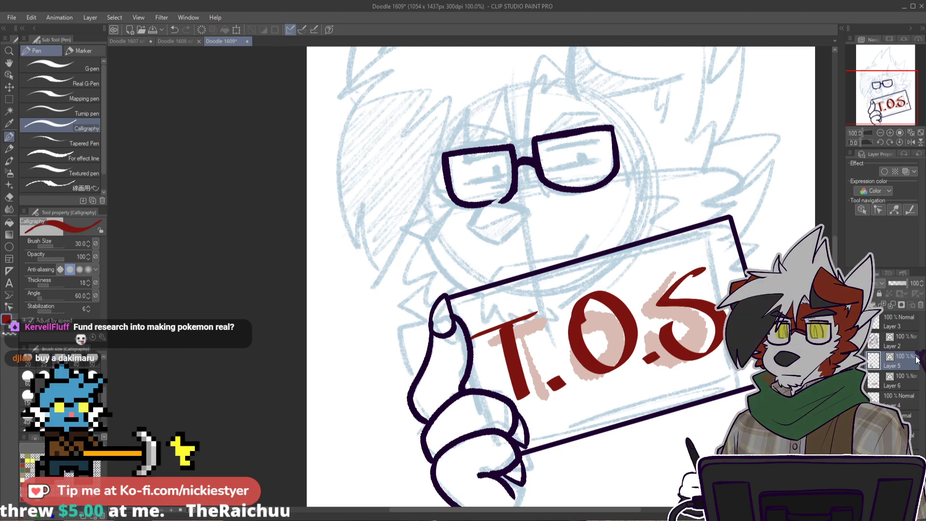
Step: Isolate the old sign frame by toggling layer visibility, and replace its layer with a new vector layer directly above the IMG_0058 sketch
{"action": "left_click_drag", "start_coordinate": [835, 309], "coordinate": [835, 294]}
{"action": "scroll", "coordinate": [559, 275], "scroll_direction": "down", "scroll_amount": 4}
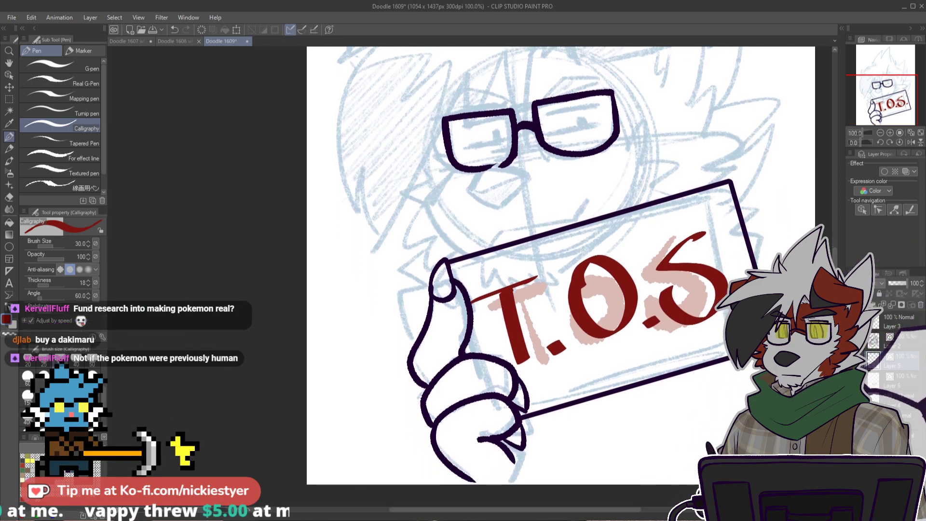
{"action": "left_click", "coordinate": [852, 342]}
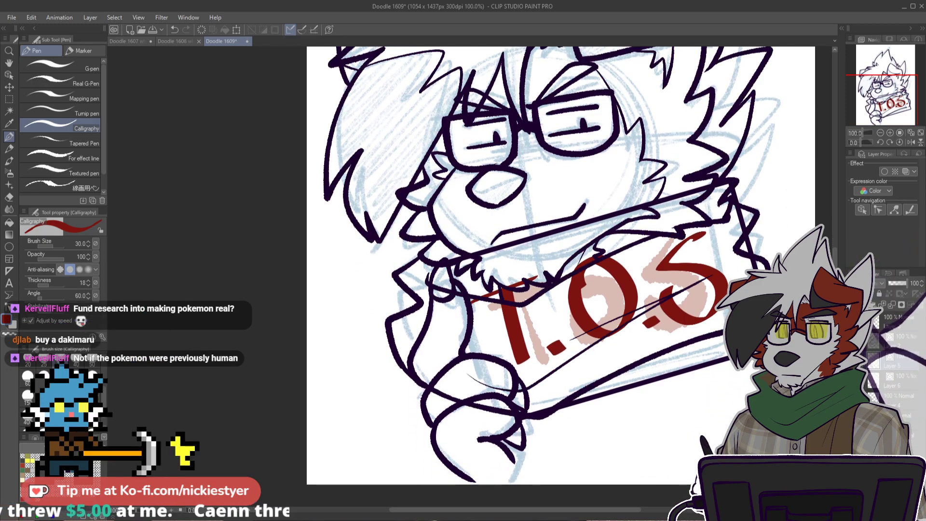
{"action": "left_click", "coordinate": [853, 342]}
{"action": "left_click", "coordinate": [852, 341]}
{"action": "left_click", "coordinate": [852, 361]}
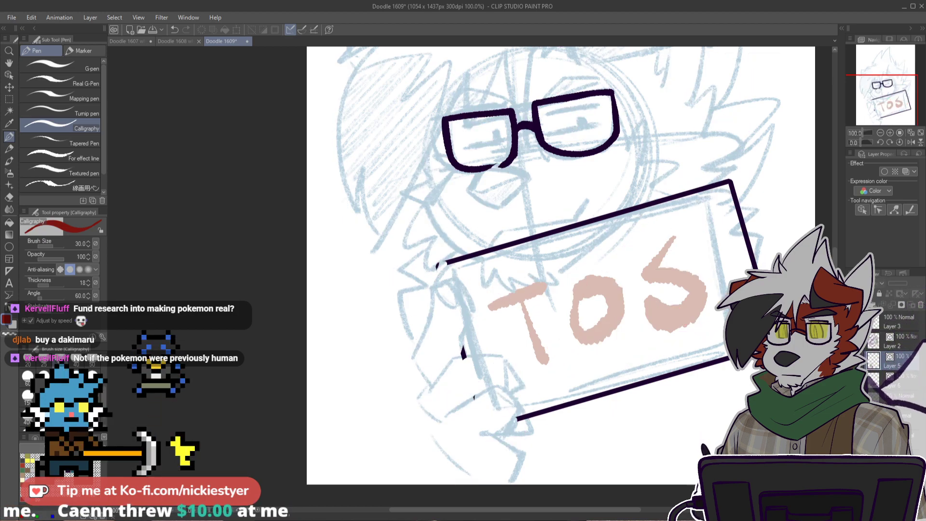
{"action": "left_click", "coordinate": [853, 381]}
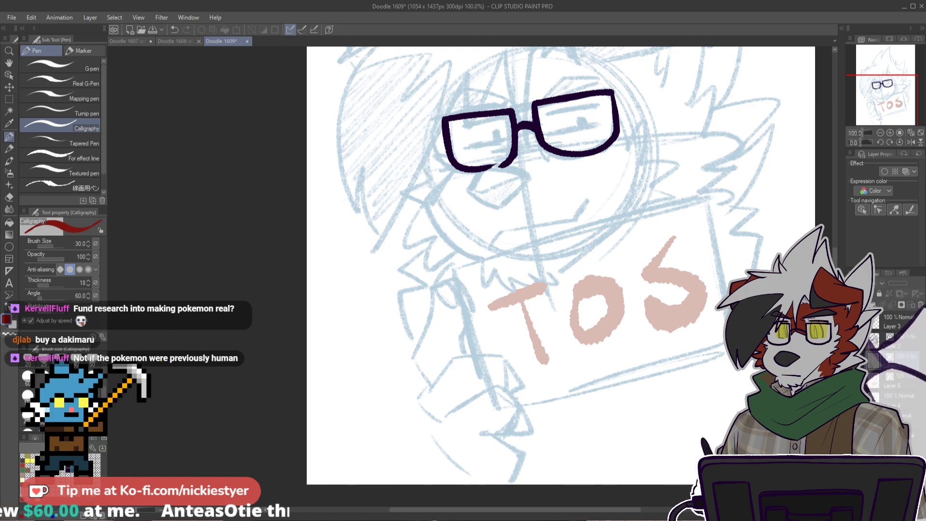
{"action": "left_click", "coordinate": [852, 361]}
{"action": "left_click", "coordinate": [853, 381]}
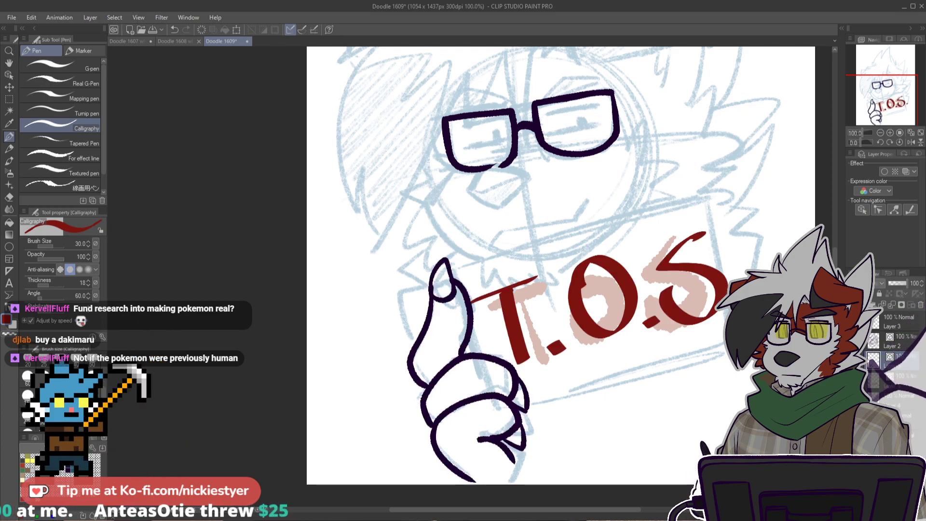
{"action": "left_click", "coordinate": [901, 399]}
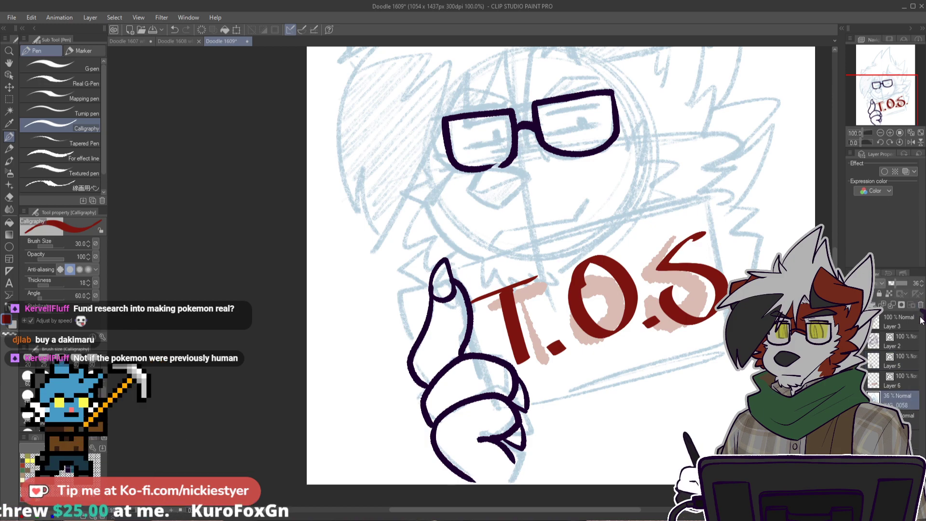
{"action": "left_click", "coordinate": [863, 305]}
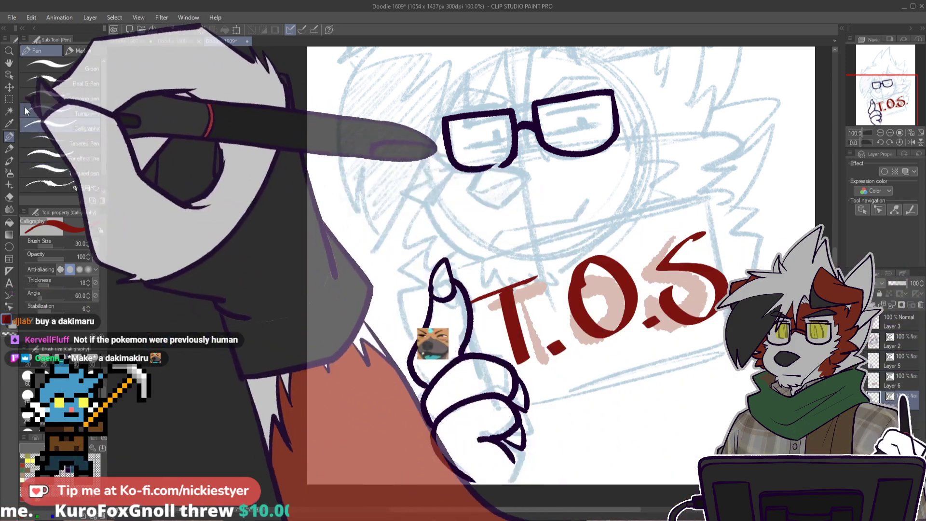
Step: Make a rectangular selection over the sign area, outline it with a dark purple border on the new layer, and deselect
{"action": "left_click", "coordinate": [9, 100]}
{"action": "mouse_move", "coordinate": [452, 271]}
{"action": "left_mouse_down"}
{"action": "mouse_move", "coordinate": [471, 303]}
{"action": "mouse_move", "coordinate": [760, 452]}
{"action": "left_mouse_up"}
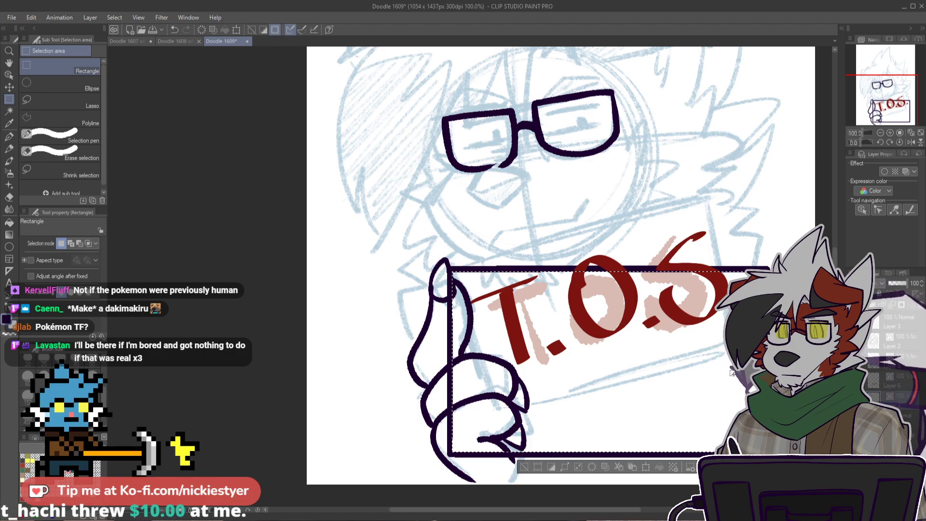
{"action": "left_click", "coordinate": [524, 467]}
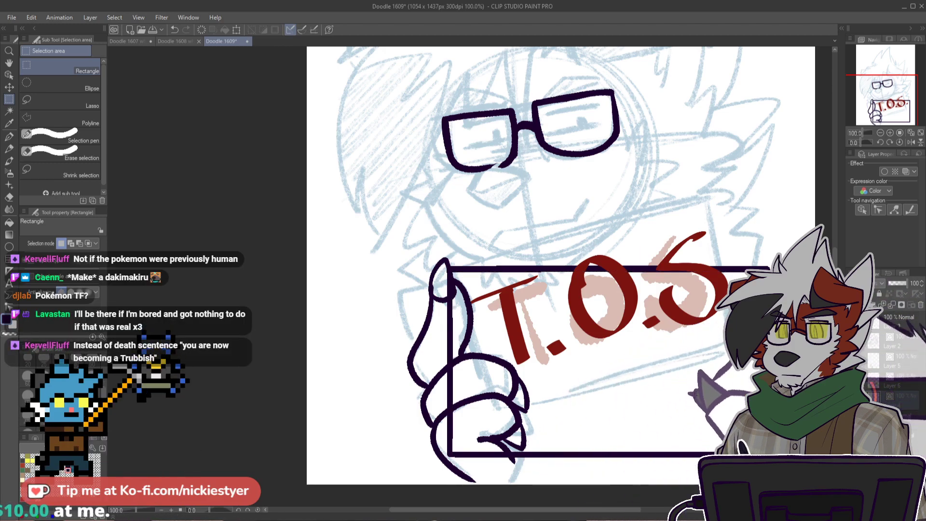
Step: Resize, rotate and reposition the rectangular frame so it follows the tilt of the sketched sign behind the thumb
{"action": "key", "text": "ctrl+t"}
{"action": "left_click_drag", "start_coordinate": [796, 400], "coordinate": [797, 340]}
{"action": "left_click_drag", "start_coordinate": [608, 361], "coordinate": [612, 304]}
{"action": "left_click_drag", "start_coordinate": [771, 193], "coordinate": [688, 220]}
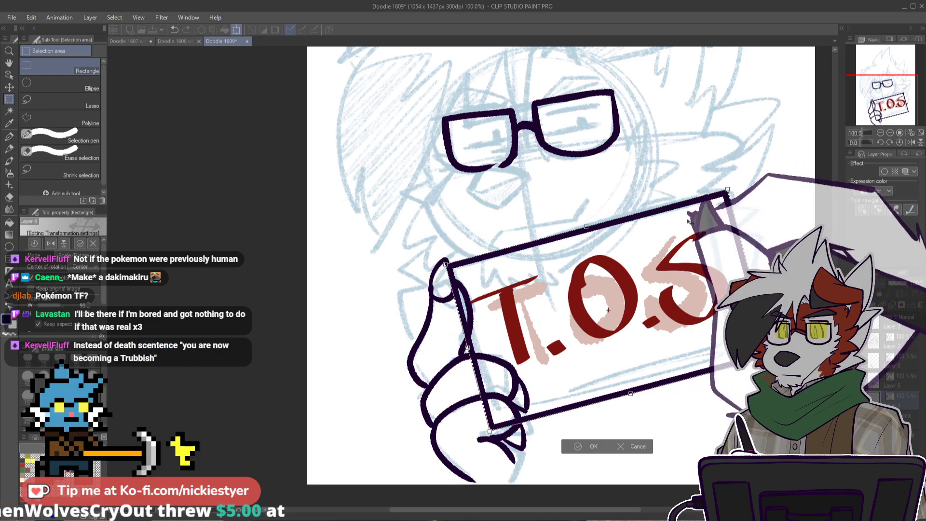
{"action": "left_click_drag", "start_coordinate": [726, 190], "coordinate": [720, 214]}
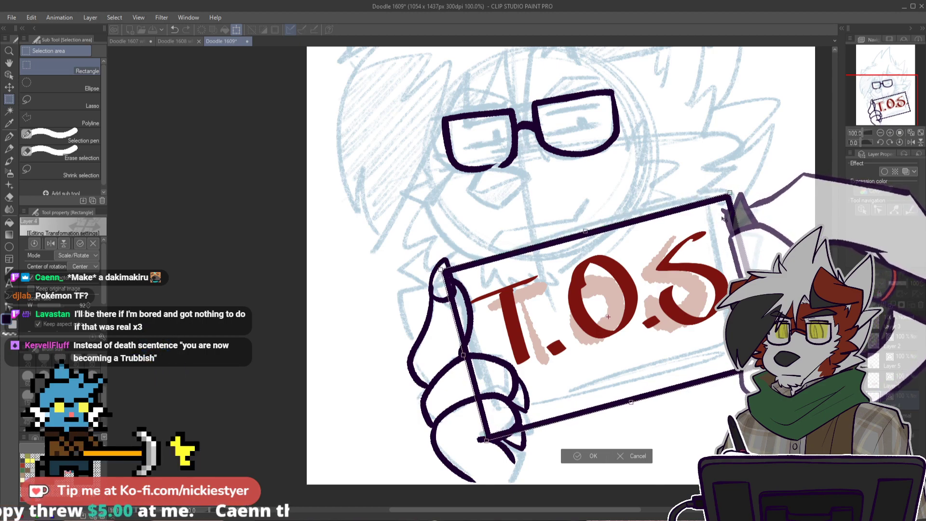
{"action": "left_click", "coordinate": [585, 457]}
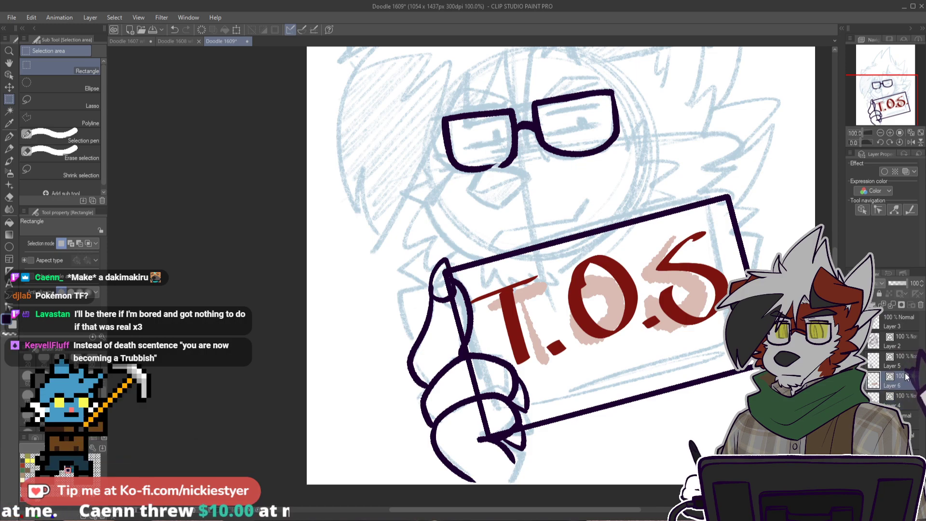
Step: Shift the T.O.S. lettering on Layer 6 slightly down inside the new frame and check the hand and lettering layers by visibility
{"action": "key", "text": "ctrl+t"}
{"action": "left_click_drag", "start_coordinate": [697, 333], "coordinate": [695, 348]}
{"action": "left_click", "coordinate": [593, 398]}
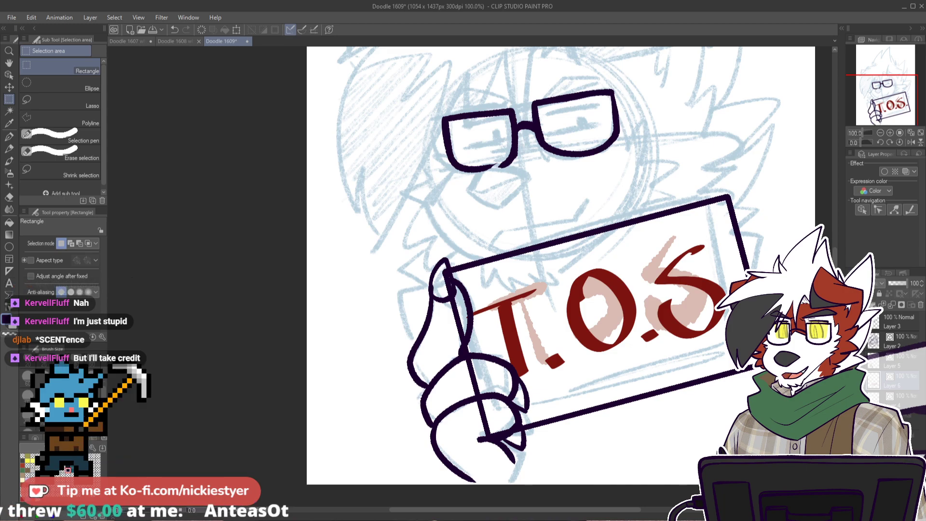
{"action": "left_click", "coordinate": [851, 361]}
{"action": "left_click", "coordinate": [852, 360]}
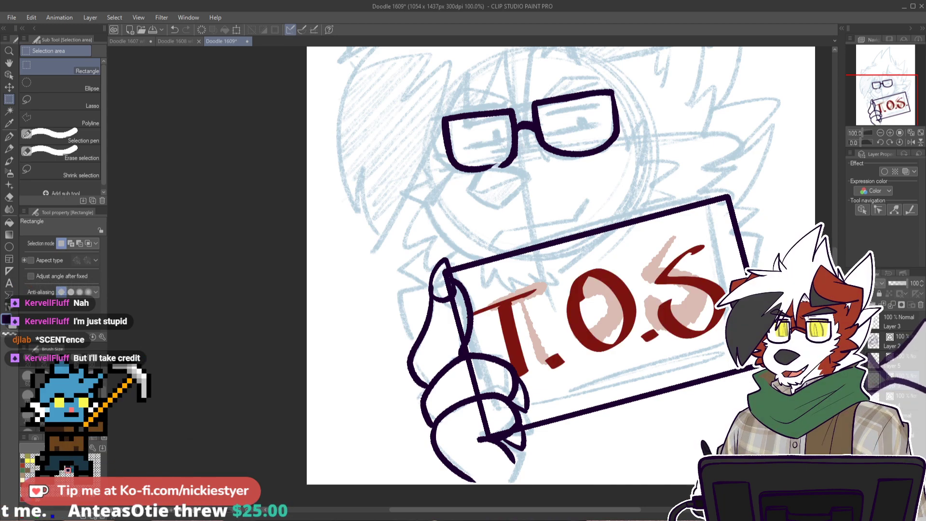
{"action": "left_click", "coordinate": [852, 380]}
{"action": "left_click", "coordinate": [851, 381]}
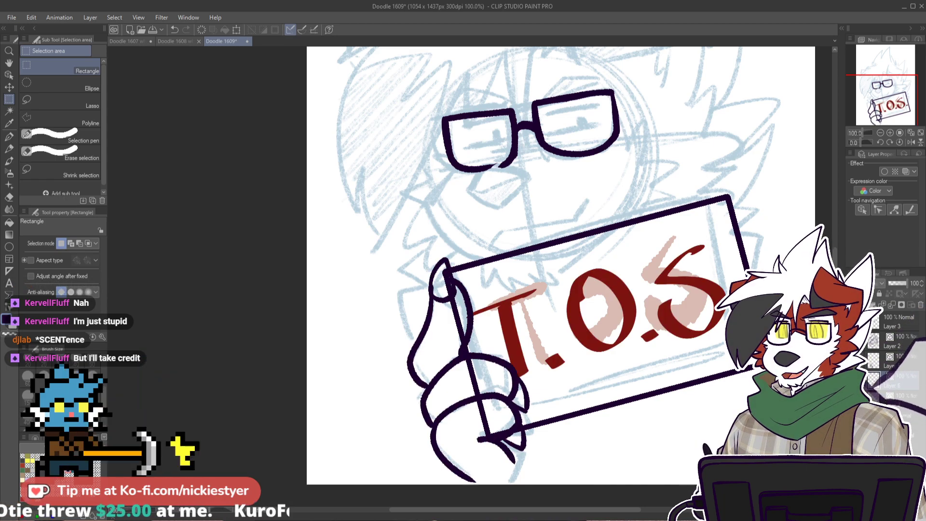
Step: Erase the frame's line segments that cross the thumb and fingers on Layer 4 with the Vector eraser
{"action": "key", "text": "e"}
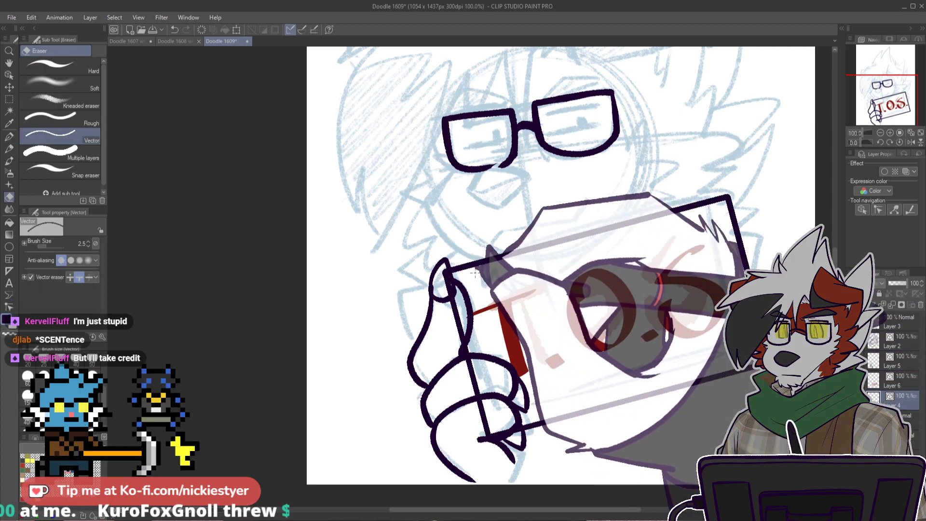
{"action": "scroll", "coordinate": [445, 284], "scroll_direction": "up", "scroll_amount": 2}
{"action": "left_click_drag", "start_coordinate": [445, 277], "coordinate": [455, 283]}
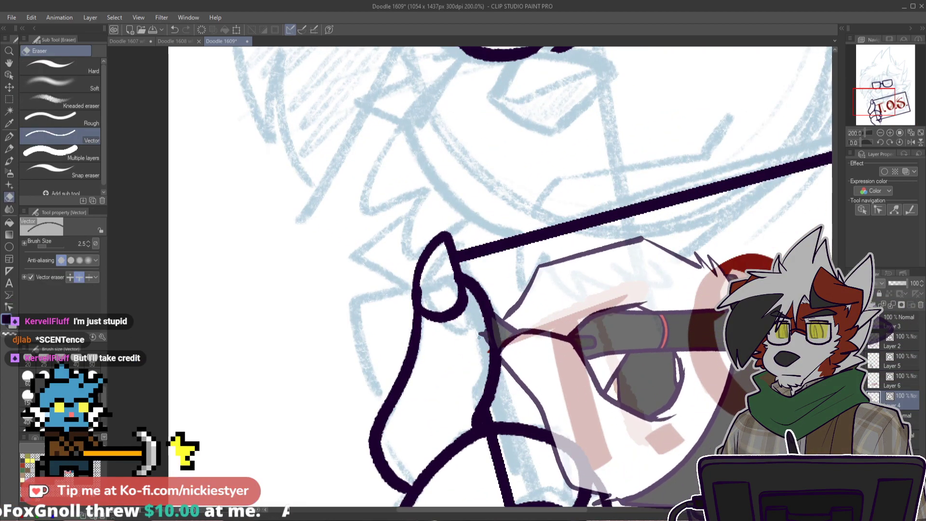
{"action": "scroll", "coordinate": [464, 316], "scroll_direction": "down", "scroll_amount": 1}
{"action": "left_click_drag", "start_coordinate": [490, 449], "coordinate": [503, 444]}
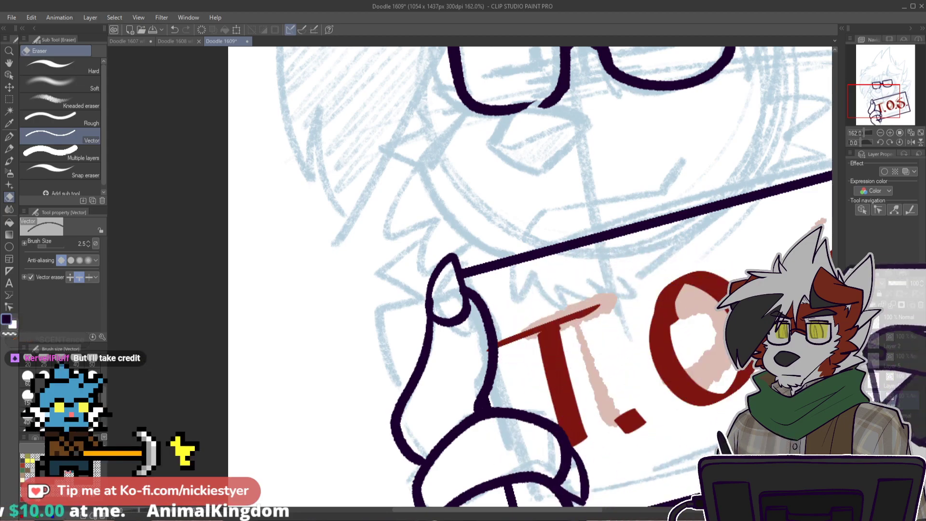
{"action": "scroll", "coordinate": [511, 386], "scroll_direction": "down", "scroll_amount": 2}
{"action": "left_click_drag", "start_coordinate": [511, 398], "coordinate": [524, 394]}
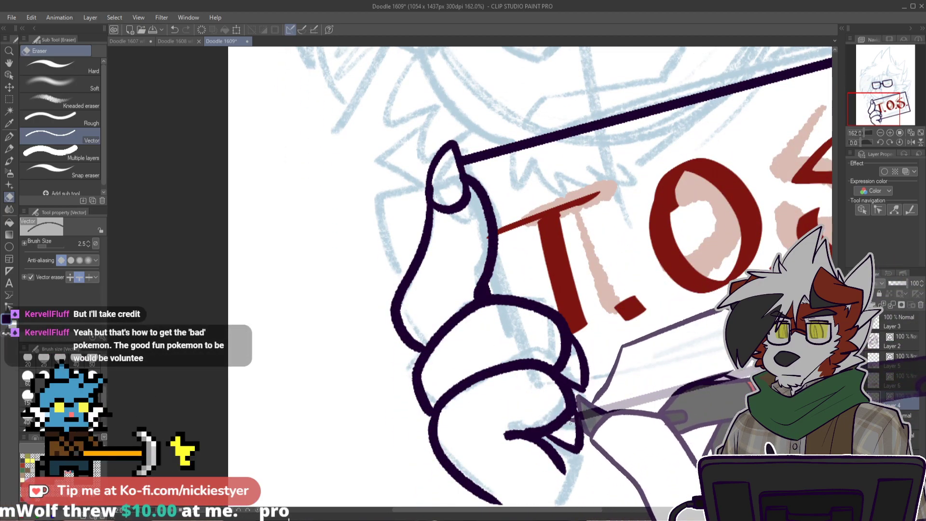
{"action": "scroll", "coordinate": [530, 278], "scroll_direction": "down", "scroll_amount": 5}
{"action": "scroll", "coordinate": [776, 289], "scroll_direction": "up", "scroll_amount": 3}
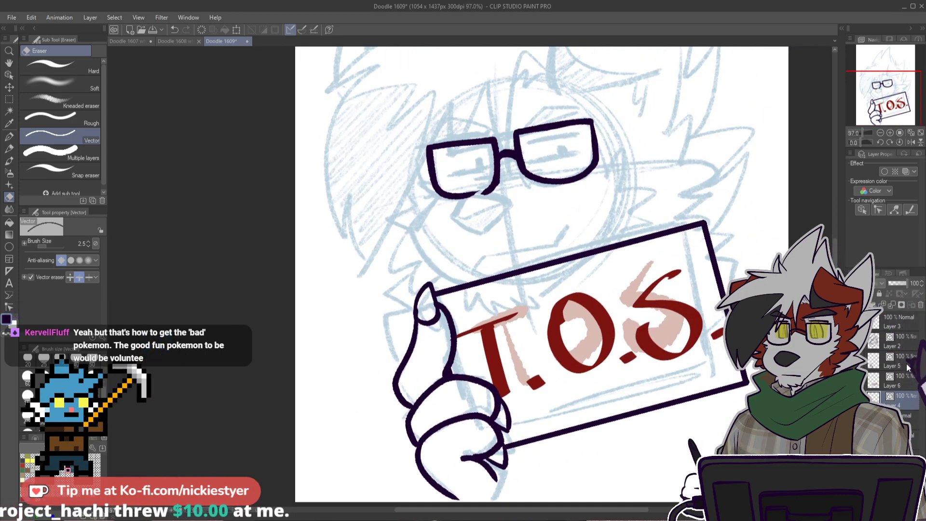
Step: Merge the hand on Layer 5 and the lettering on Layer 6 down into the sign frame's Layer 4
{"action": "left_click", "coordinate": [892, 306]}
{"action": "left_click", "coordinate": [892, 307]}
{"action": "left_click", "coordinate": [852, 360]}
{"action": "left_click", "coordinate": [853, 360]}
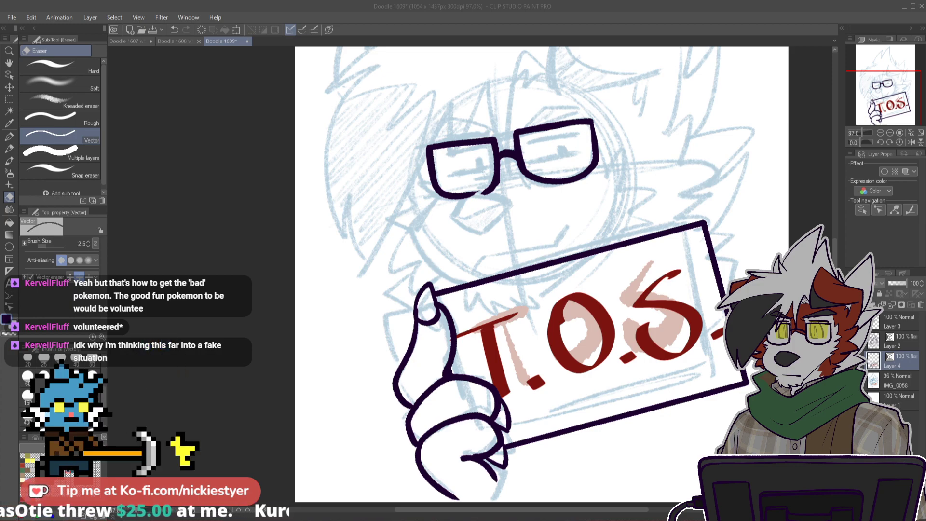
Step: Show only the Layer 2 character line art, hiding the sign and sketch, and add a raster layer beneath it for colouring
{"action": "left_click", "coordinate": [852, 357]}
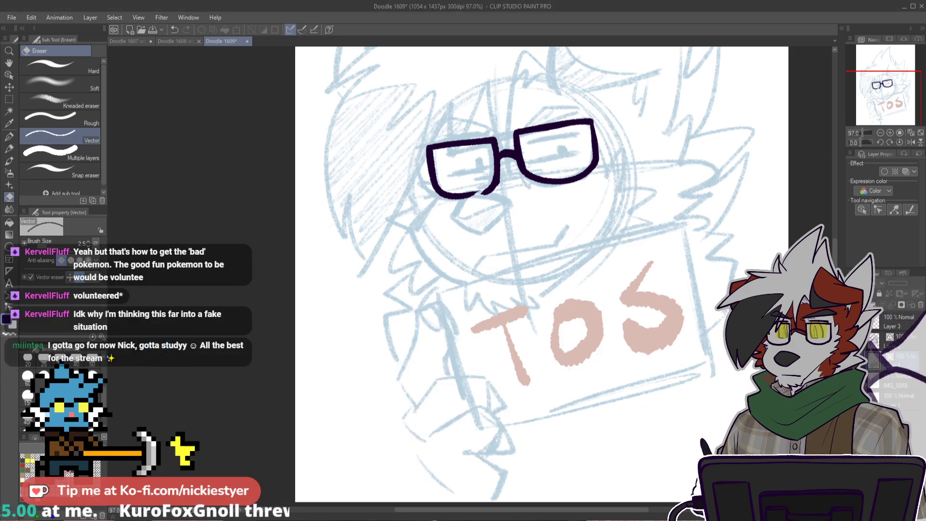
{"action": "left_click", "coordinate": [852, 340]}
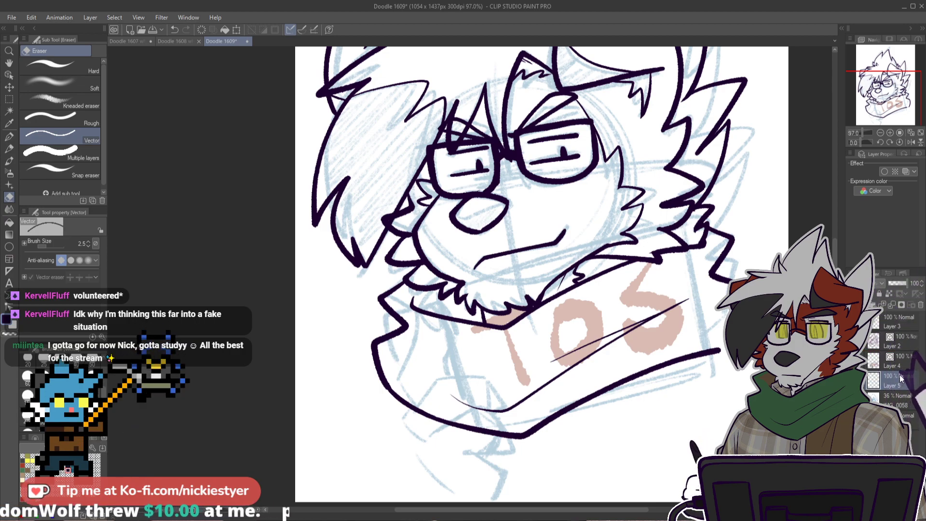
{"action": "left_click", "coordinate": [852, 399]}
{"action": "scroll", "coordinate": [542, 274], "scroll_direction": "up", "scroll_amount": 3}
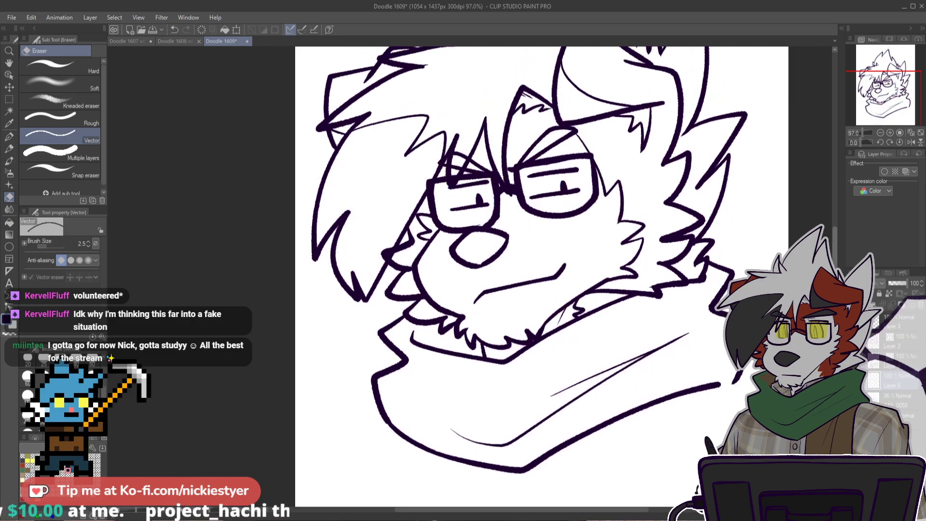
Step: Fill the character's ear and face markings with red on the raster layer, using the Fill tool set to refer other layers
{"action": "key", "text": "g"}
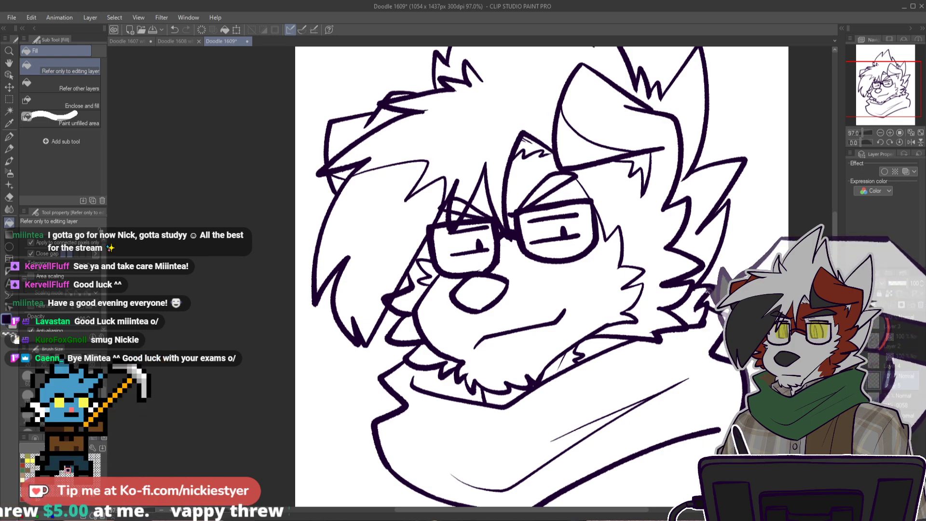
{"action": "left_click", "coordinate": [638, 204]}
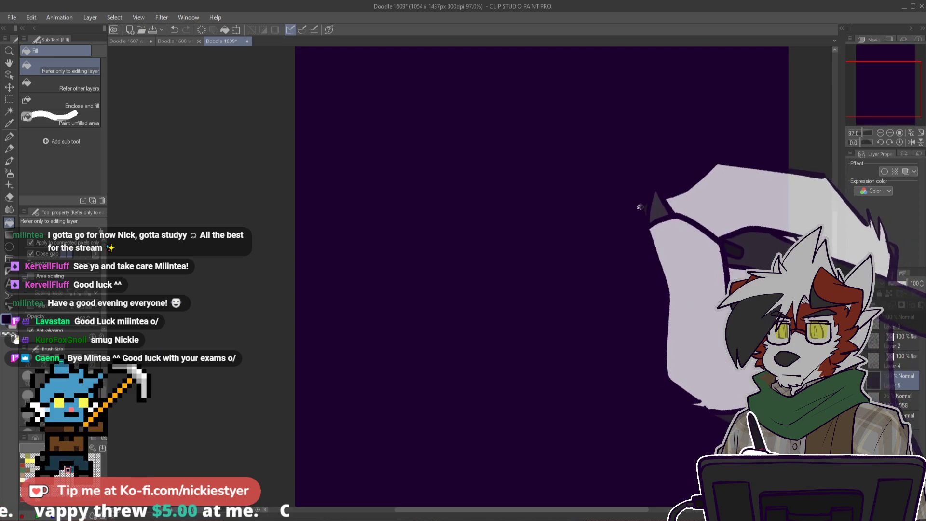
{"action": "key", "text": "ctrl+z"}
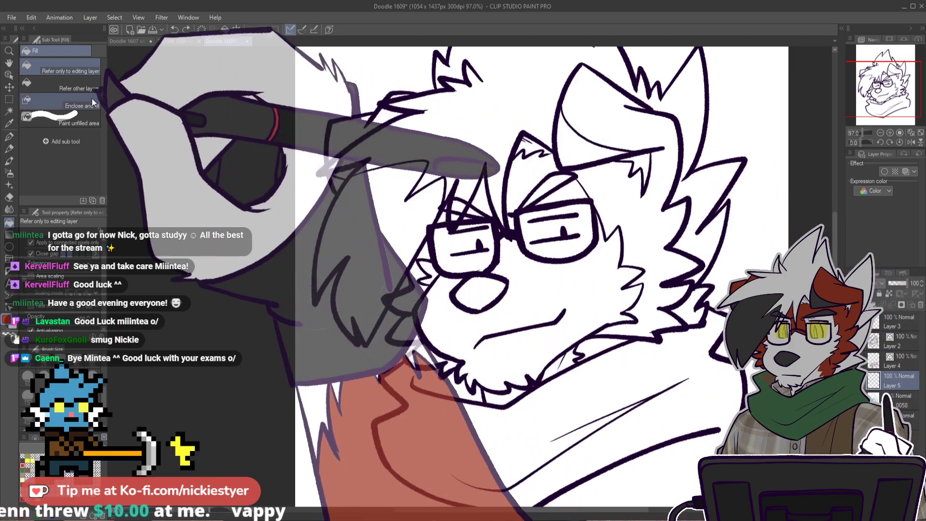
{"action": "left_click", "coordinate": [63, 85]}
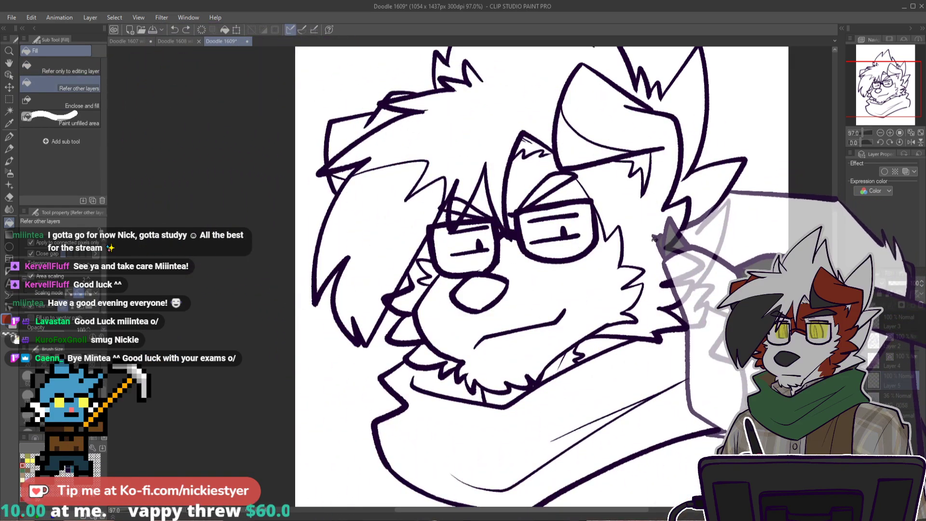
{"action": "left_click", "coordinate": [653, 238]}
{"action": "left_click", "coordinate": [519, 193]}
{"action": "scroll", "coordinate": [519, 192], "scroll_direction": "up", "scroll_amount": 4}
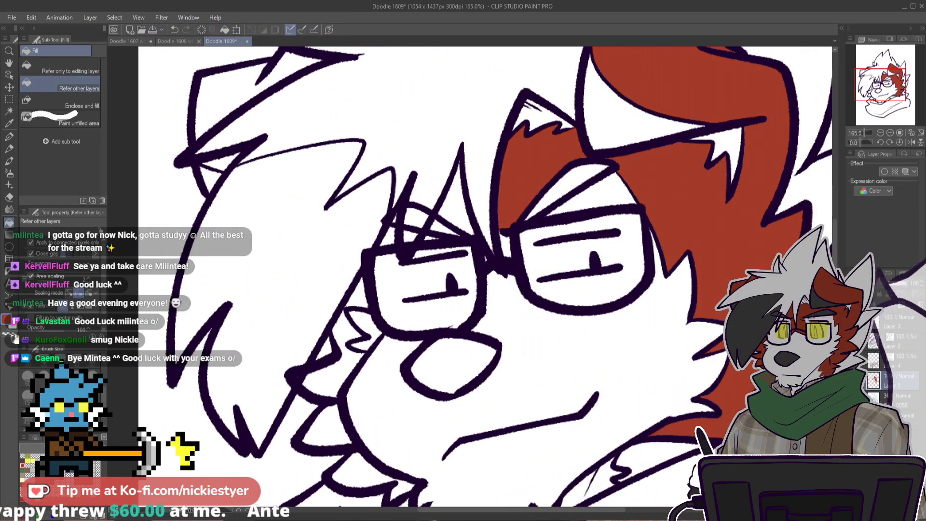
Step: Hide the glasses line art and restore the red fills on the ear and the side of the face
{"action": "key", "text": "ctrl+z"}
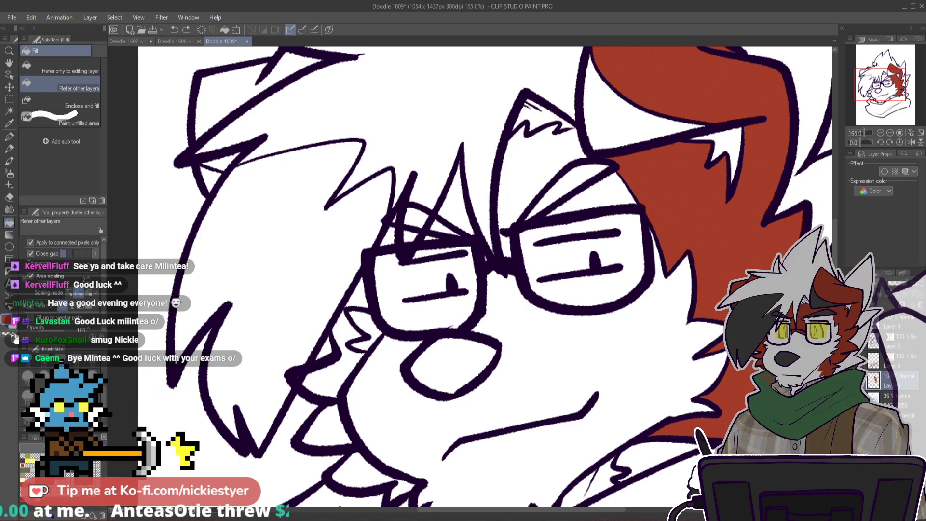
{"action": "key", "text": "ctrl+z"}
{"action": "left_click", "coordinate": [852, 340]}
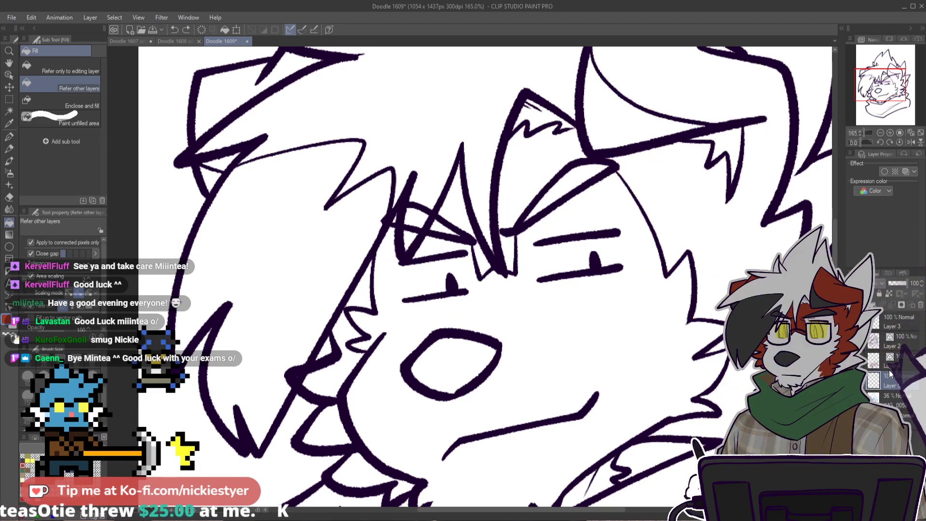
{"action": "key", "text": "ctrl+y"}
{"action": "key", "text": "ctrl+y"}
{"action": "key", "text": "ctrl+y"}
{"action": "key", "text": "ctrl+y"}
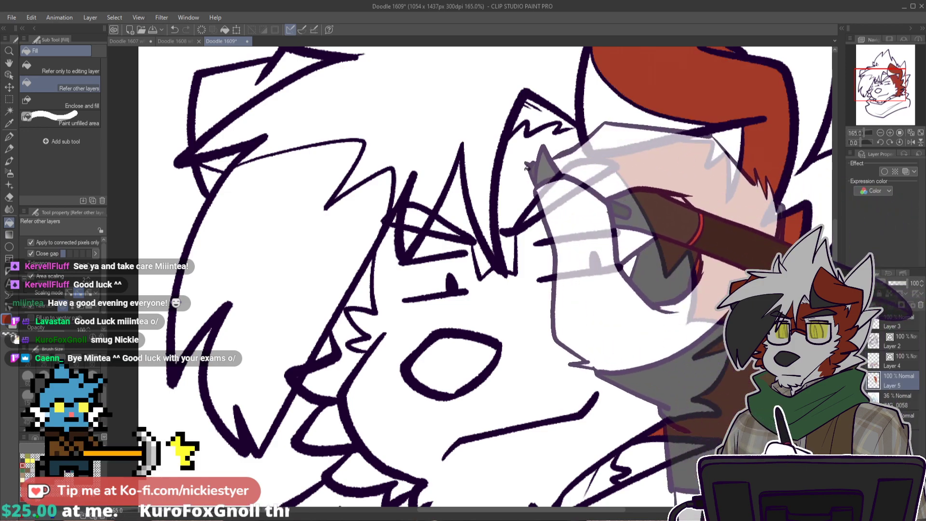
Step: Fill the forehead, the tufts between the eyebrows and the cheek fur beside the long fringe with red
{"action": "left_click", "coordinate": [459, 216]}
{"action": "left_click", "coordinate": [483, 262]}
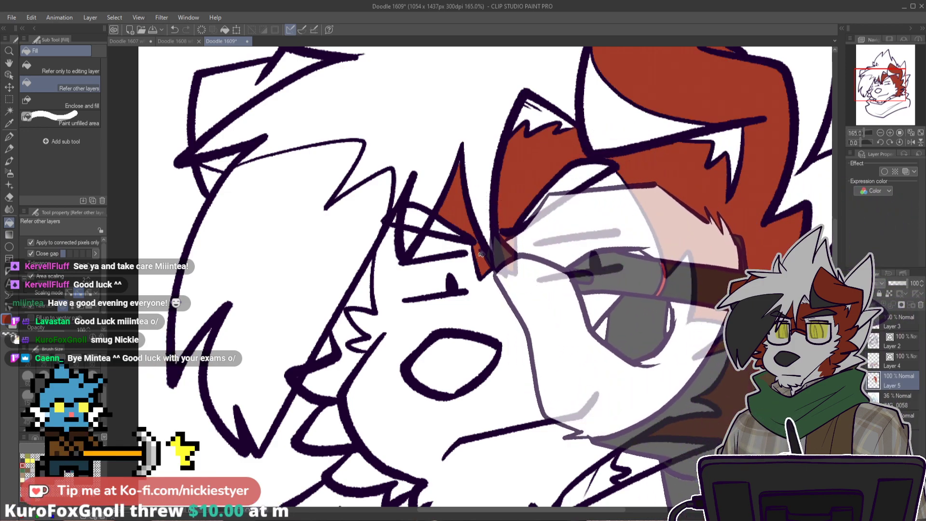
{"action": "left_click", "coordinate": [365, 290]}
{"action": "left_click", "coordinate": [337, 386]}
{"action": "key", "text": "ctrl+alt+0"}
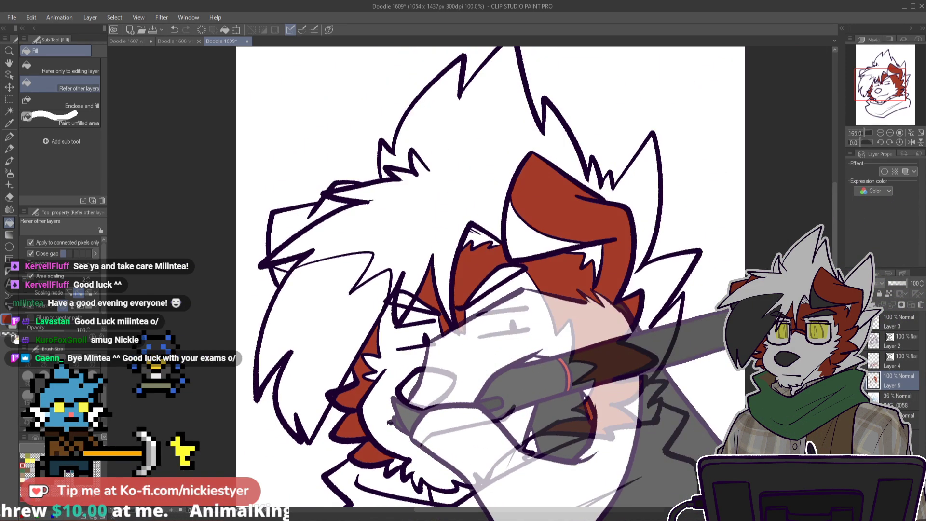
{"action": "key", "text": "ctrl+z"}
{"action": "key", "text": "ctrl+y"}
{"action": "key", "text": "e"}
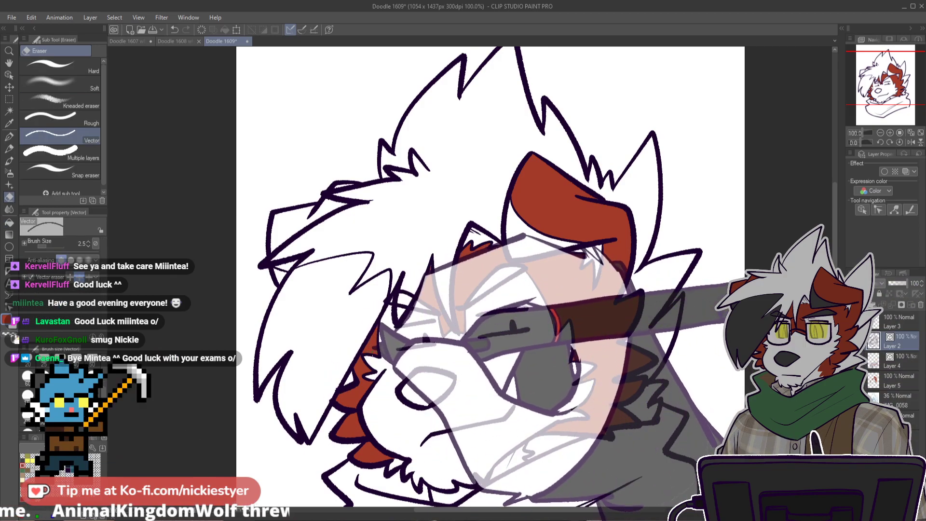
{"action": "scroll", "coordinate": [373, 397], "scroll_direction": "down", "scroll_amount": 3}
{"action": "scroll", "coordinate": [374, 398], "scroll_direction": "up", "scroll_amount": 4}
{"action": "scroll", "coordinate": [385, 398], "scroll_direction": "down", "scroll_amount": 5}
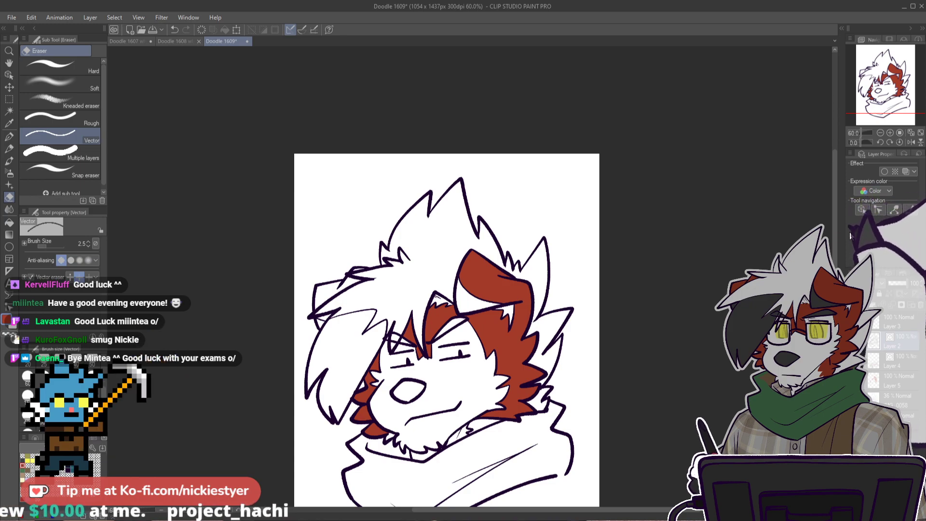
{"action": "scroll", "coordinate": [841, 233], "scroll_direction": "down", "scroll_amount": 3}
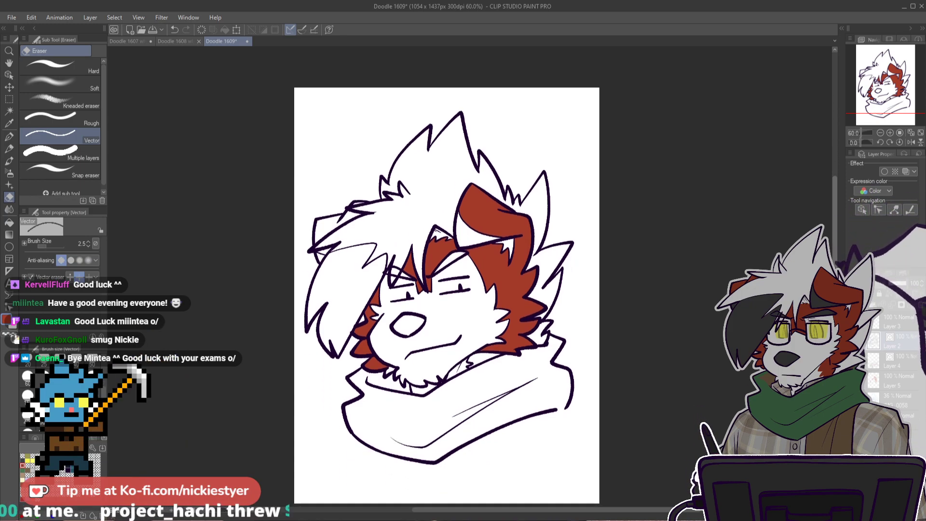
Step: Fill the sections of the ear behind the hair fringe with red on Layer 5, using the Fill tool
{"action": "left_click", "coordinate": [897, 381]}
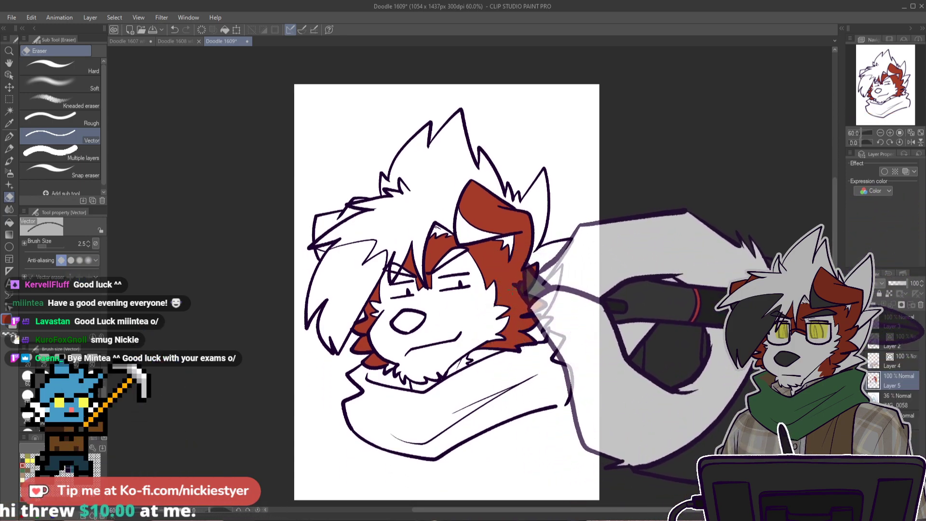
{"action": "key", "text": "p"}
{"action": "key", "text": "g"}
{"action": "scroll", "coordinate": [366, 260], "scroll_direction": "up", "scroll_amount": 5}
{"action": "left_click", "coordinate": [295, 188]}
{"action": "left_click", "coordinate": [335, 174]}
{"action": "left_click", "coordinate": [292, 237]}
{"action": "scroll", "coordinate": [380, 204], "scroll_direction": "up", "scroll_amount": 5}
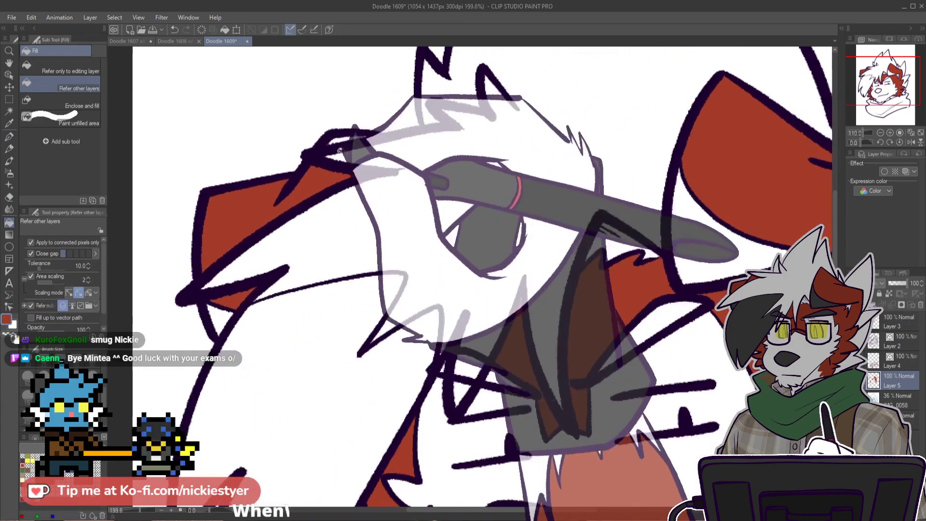
Step: Paint the small unfilled gaps in the red markings, starting at the ear's upper tip, with the Real G-Pen at size 17
{"action": "key", "text": "p"}
{"action": "mouse_move", "coordinate": [355, 137]}
{"action": "left_mouse_down"}
{"action": "mouse_move", "coordinate": [276, 141]}
{"action": "mouse_move", "coordinate": [363, 117]}
{"action": "mouse_move", "coordinate": [371, 136]}
{"action": "left_mouse_up"}
{"action": "key", "text": "ctrl+z"}
{"action": "left_click", "coordinate": [60, 81]}
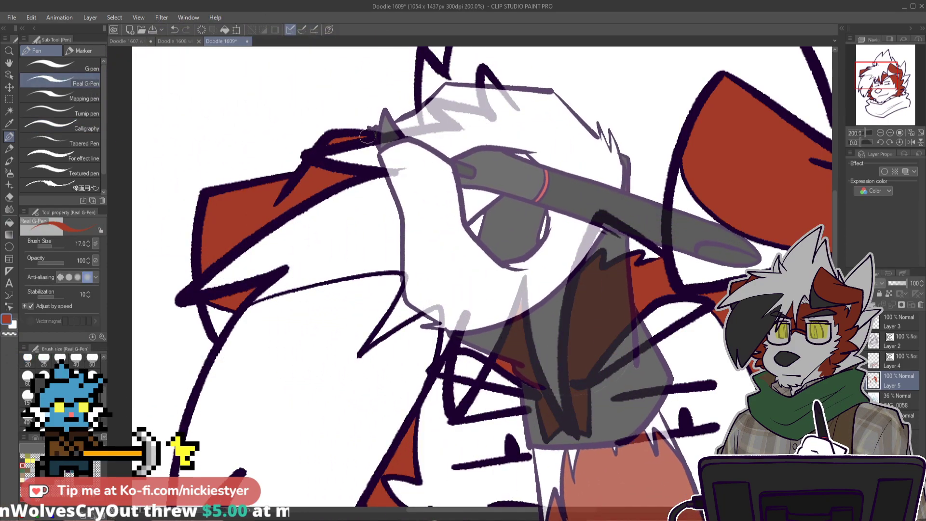
{"action": "scroll", "coordinate": [397, 140], "scroll_direction": "down", "scroll_amount": 6}
{"action": "scroll", "coordinate": [621, 239], "scroll_direction": "up", "scroll_amount": 4}
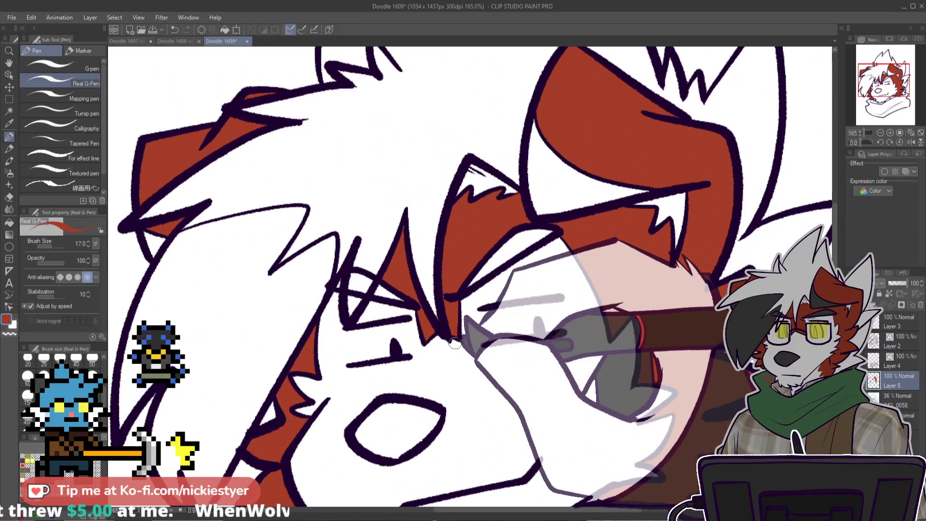
{"action": "scroll", "coordinate": [438, 297], "scroll_direction": "up", "scroll_amount": 3}
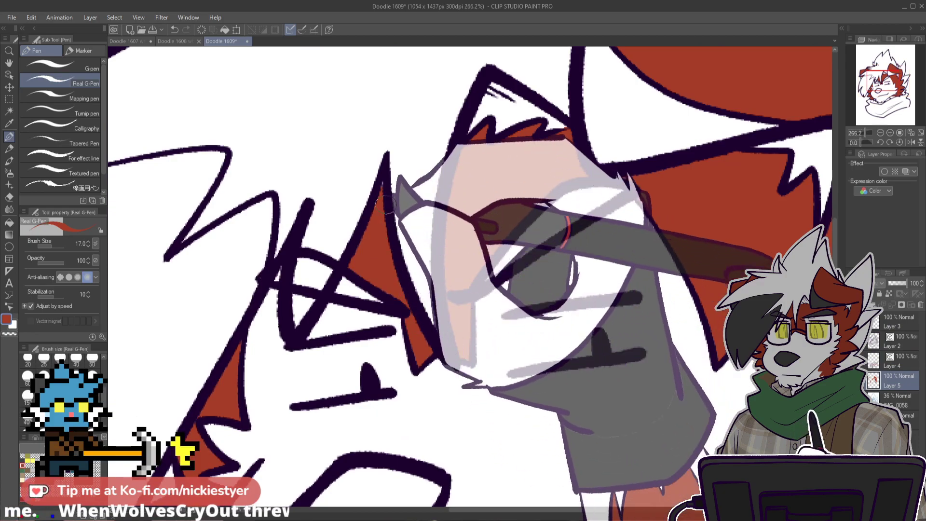
{"action": "scroll", "coordinate": [415, 322], "scroll_direction": "down", "scroll_amount": 4}
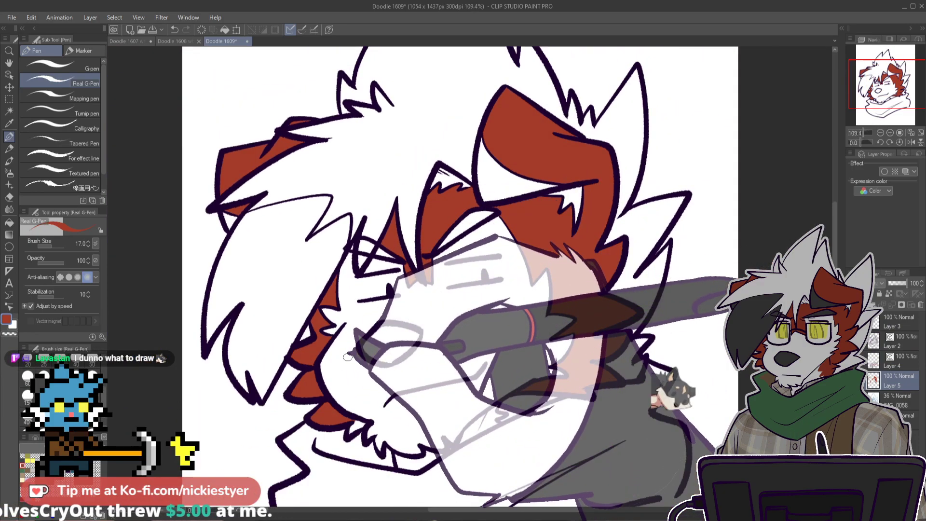
{"action": "scroll", "coordinate": [339, 368], "scroll_direction": "up", "scroll_amount": 4}
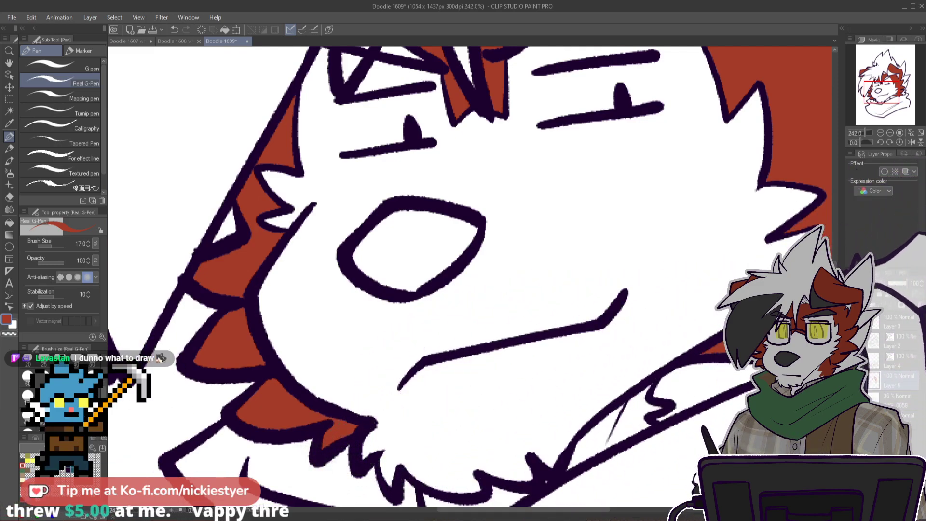
Step: Fill the neck fur between the jaw and the scarf with red
{"action": "scroll", "coordinate": [687, 248], "scroll_direction": "up", "scroll_amount": 2}
{"action": "scroll", "coordinate": [688, 248], "scroll_direction": "down", "scroll_amount": 2}
{"action": "key", "text": "g"}
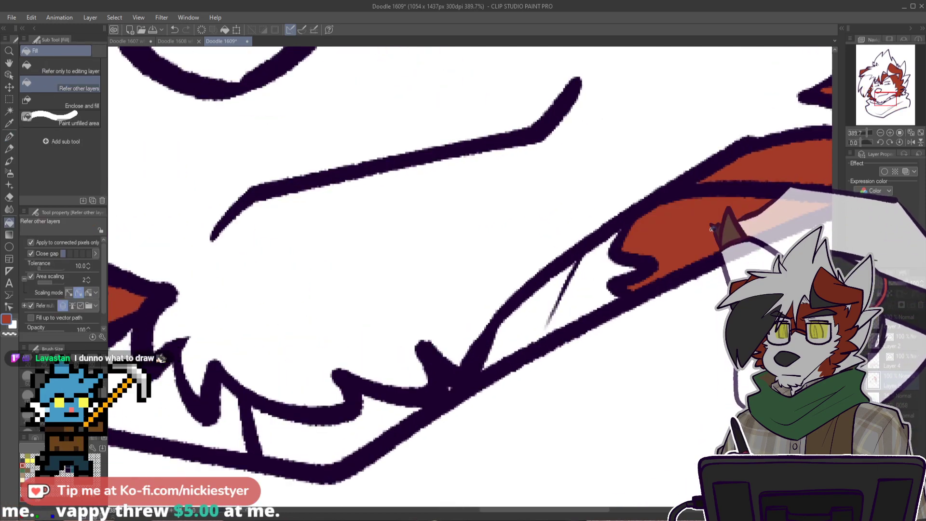
{"action": "scroll", "coordinate": [750, 231], "scroll_direction": "down", "scroll_amount": 3}
{"action": "scroll", "coordinate": [750, 230], "scroll_direction": "down", "scroll_amount": 4}
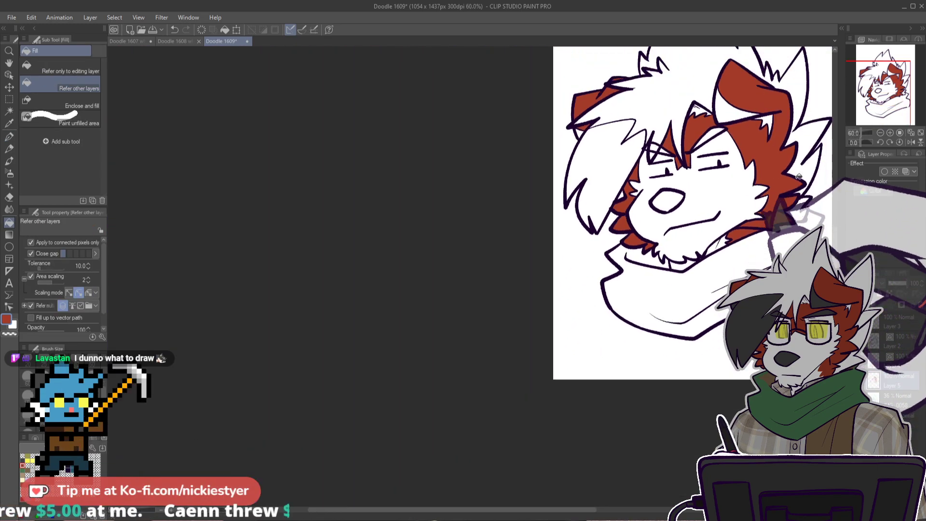
{"action": "scroll", "coordinate": [837, 256], "scroll_direction": "up", "scroll_amount": 4}
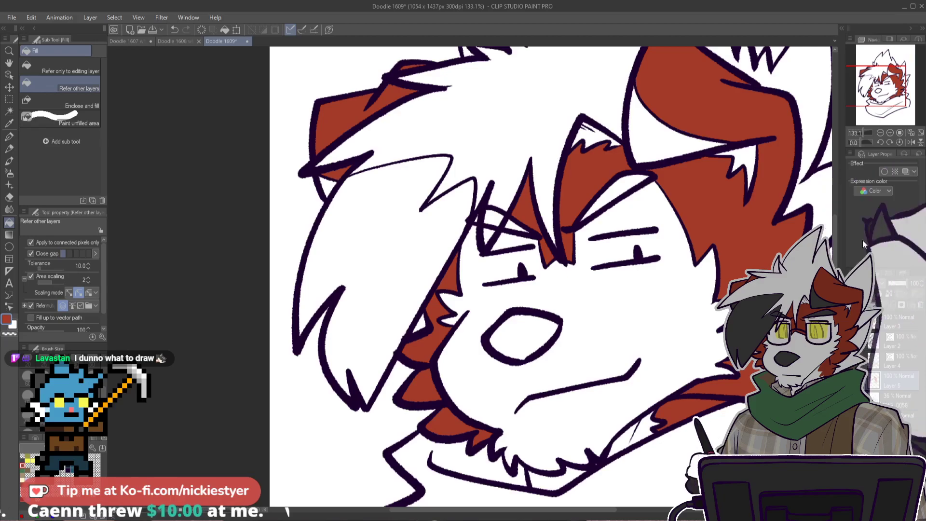
Step: Fill the long hair fringe, eyebrows, inner ear and nose with dark grey on a new layer above the red one
{"action": "left_click", "coordinate": [23, 460]}
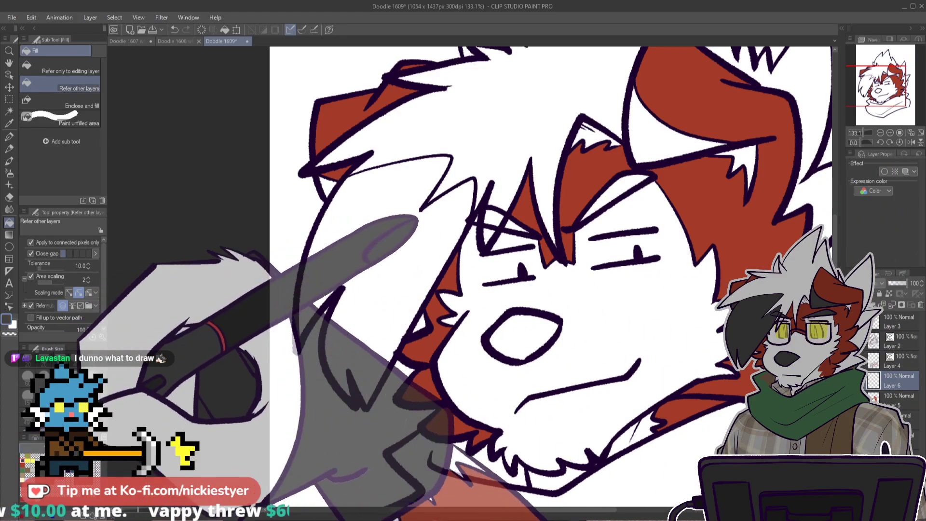
{"action": "left_click", "coordinate": [415, 276]}
{"action": "scroll", "coordinate": [547, 190], "scroll_direction": "up", "scroll_amount": 2}
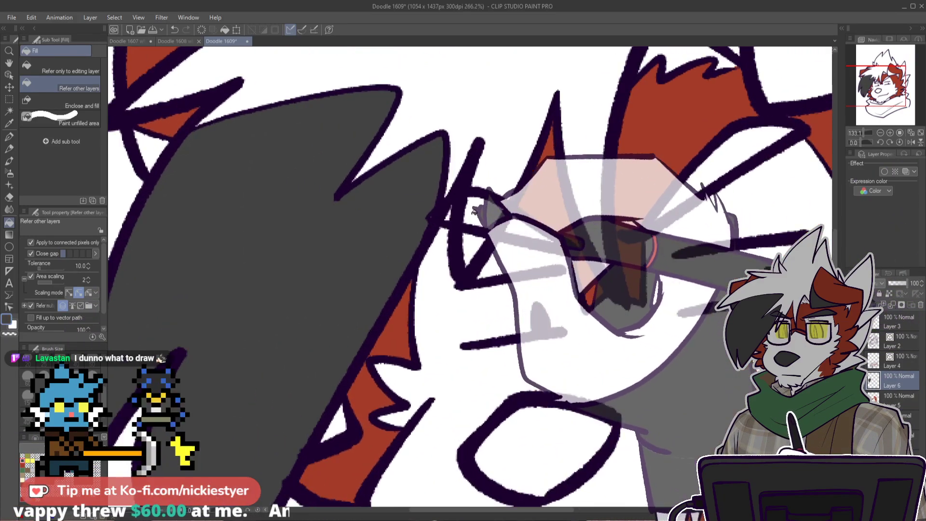
{"action": "left_click", "coordinate": [763, 143]}
{"action": "scroll", "coordinate": [764, 143], "scroll_direction": "down", "scroll_amount": 2}
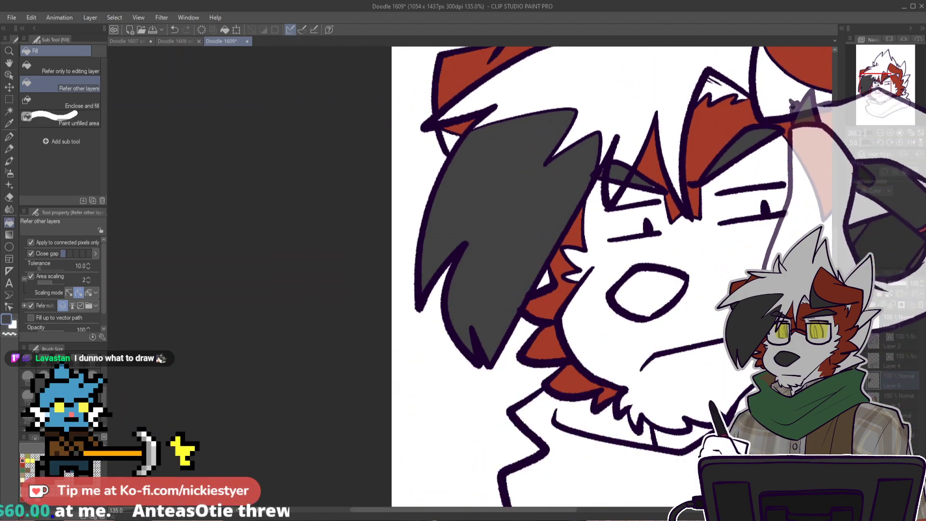
{"action": "scroll", "coordinate": [524, 164], "scroll_direction": "up", "scroll_amount": 1}
{"action": "scroll", "coordinate": [428, 282], "scroll_direction": "down", "scroll_amount": 3}
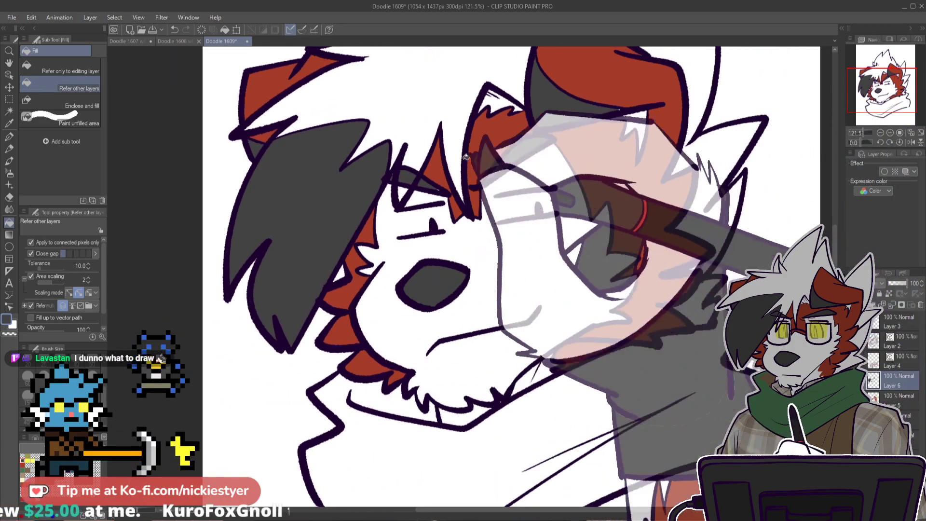
Step: Touch up the unfilled corners of the dark grey fringe, eyebrows and inner ear with the Real G-Pen on Layer 6
{"action": "scroll", "coordinate": [466, 225], "scroll_direction": "up", "scroll_amount": 2}
{"action": "key", "text": "p"}
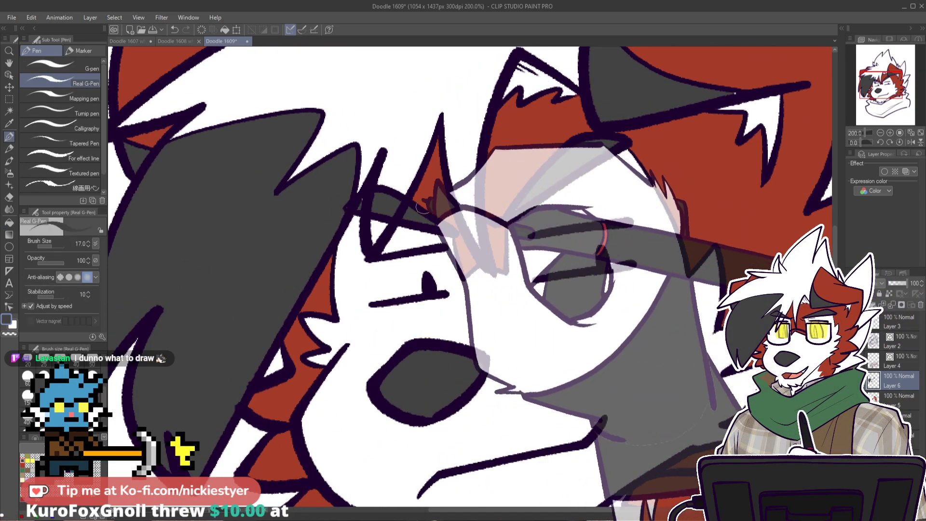
{"action": "scroll", "coordinate": [453, 224], "scroll_direction": "up", "scroll_amount": 2}
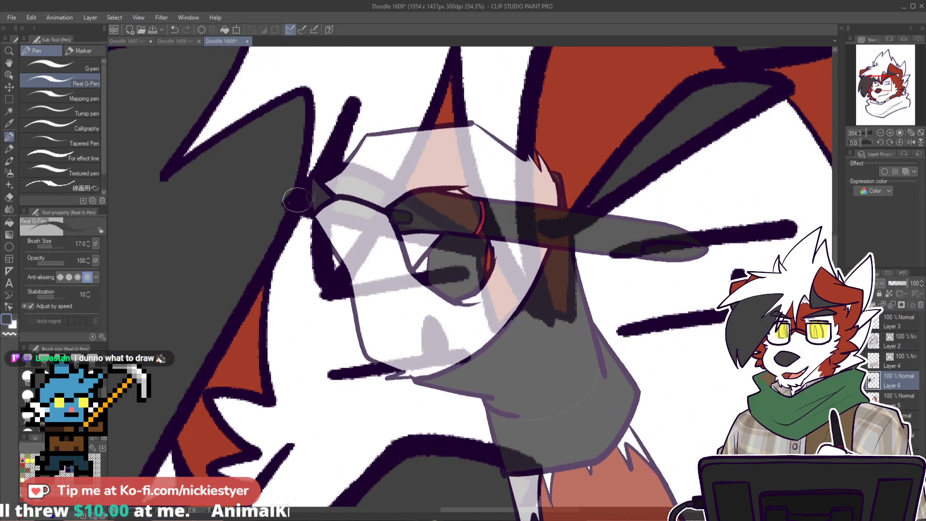
{"action": "scroll", "coordinate": [443, 224], "scroll_direction": "down", "scroll_amount": 3}
{"action": "scroll", "coordinate": [733, 91], "scroll_direction": "up", "scroll_amount": 2}
{"action": "left_click_drag", "start_coordinate": [723, 80], "coordinate": [733, 78]}
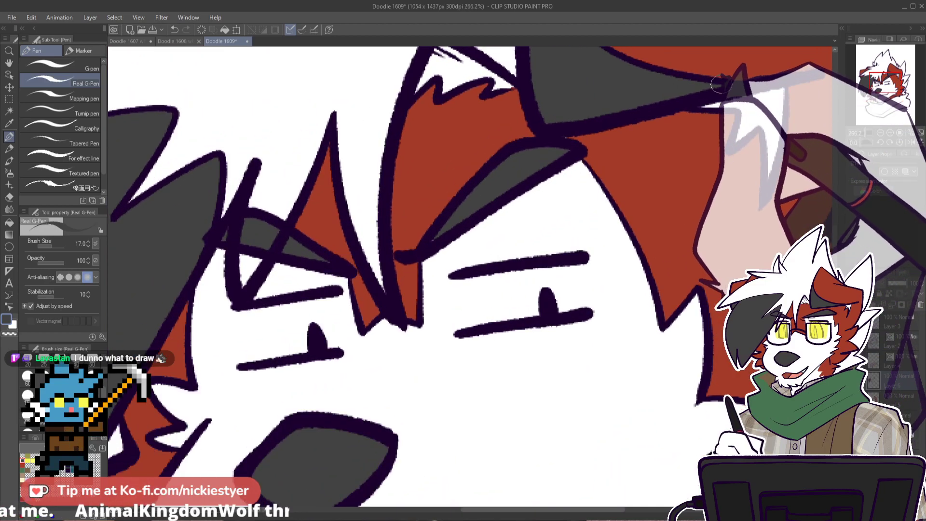
{"action": "scroll", "coordinate": [747, 108], "scroll_direction": "down", "scroll_amount": 3}
{"action": "left_click_drag", "start_coordinate": [836, 264], "coordinate": [837, 227]}
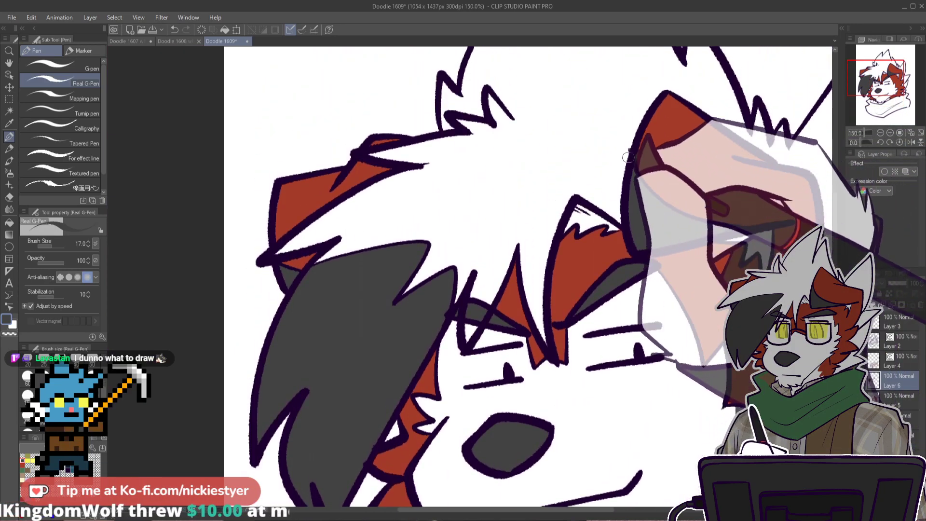
{"action": "scroll", "coordinate": [622, 231], "scroll_direction": "down", "scroll_amount": 2}
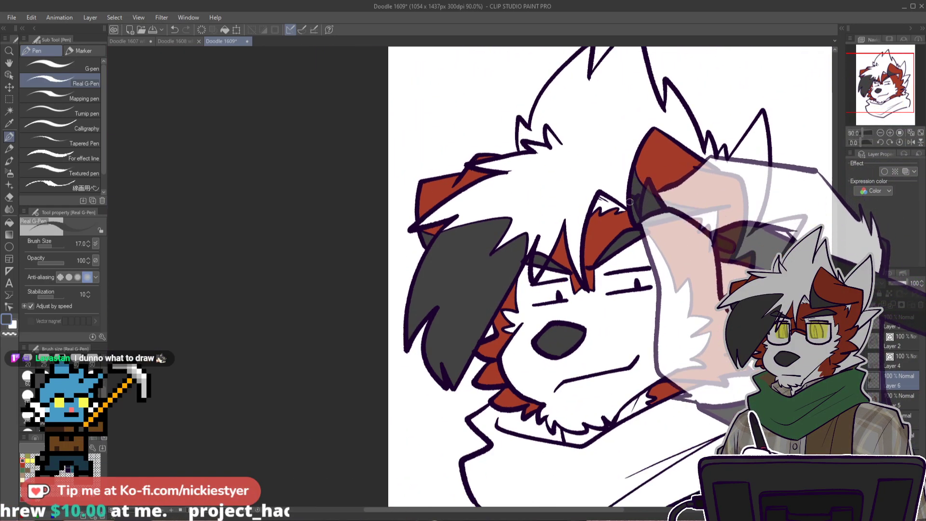
{"action": "scroll", "coordinate": [620, 247], "scroll_direction": "up", "scroll_amount": 2}
{"action": "scroll", "coordinate": [834, 244], "scroll_direction": "up", "scroll_amount": 2}
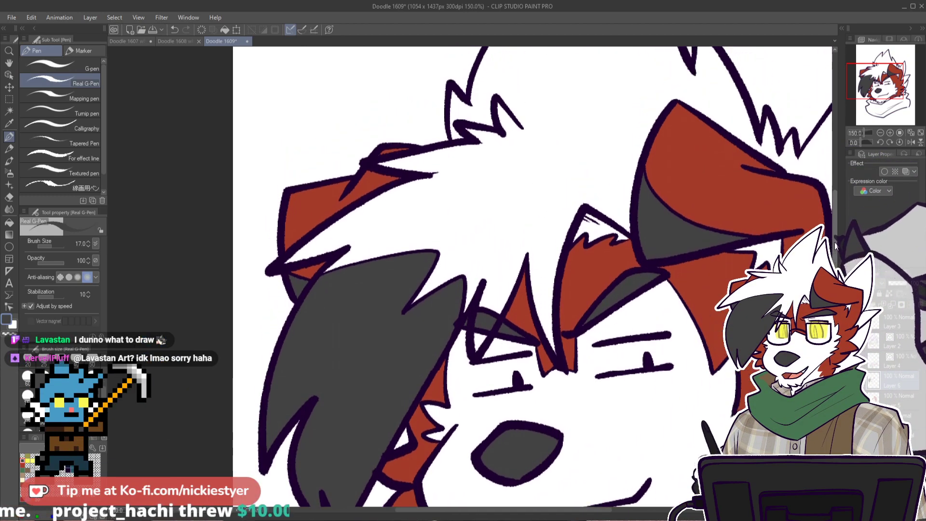
{"action": "mouse_move", "coordinate": [835, 247]}
{"action": "left_mouse_down"}
{"action": "mouse_move", "coordinate": [834, 263]}
{"action": "mouse_move", "coordinate": [835, 248]}
{"action": "left_mouse_up"}
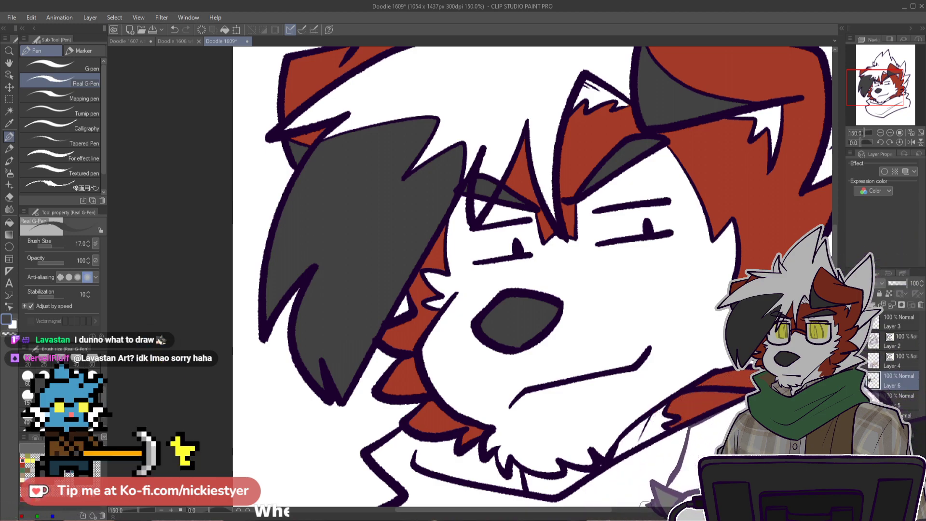
Step: Add a layer beneath the red one, choose green and try to fill the scarf
{"action": "scroll", "coordinate": [612, 512], "scroll_direction": "down", "scroll_amount": 3}
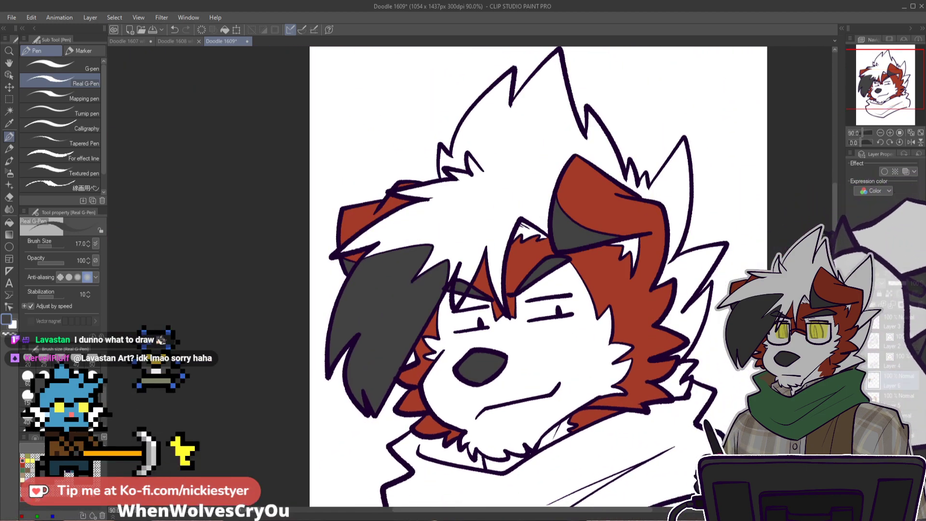
{"action": "scroll", "coordinate": [538, 278], "scroll_direction": "down", "scroll_amount": 3}
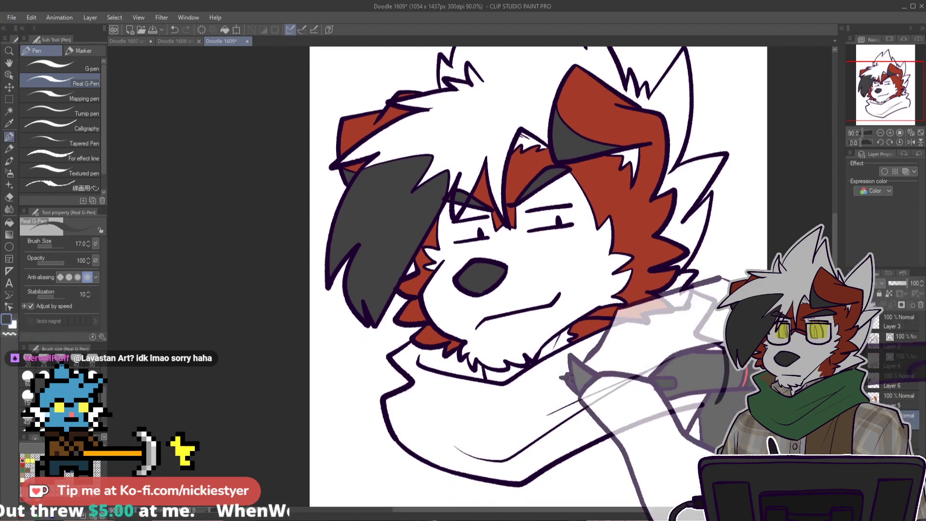
{"action": "left_click", "coordinate": [22, 471]}
{"action": "key", "text": "g"}
{"action": "left_click", "coordinate": [504, 404]}
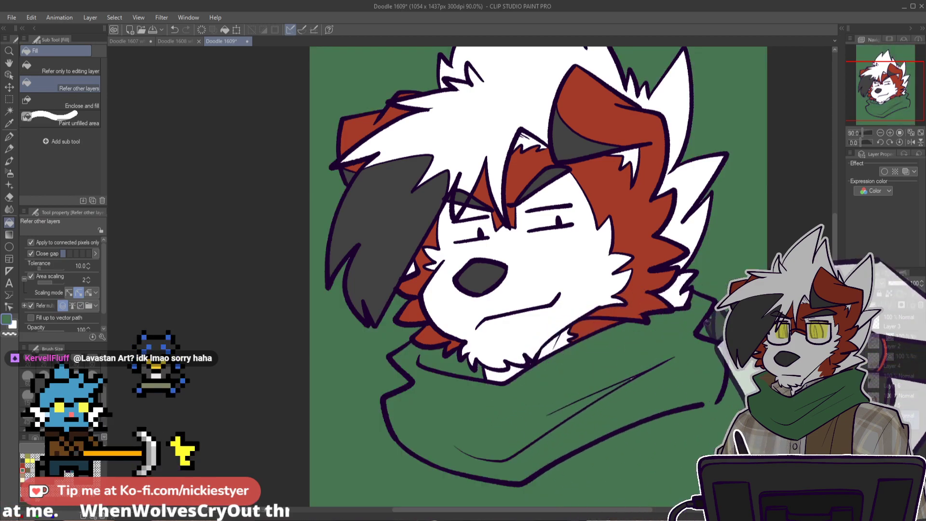
{"action": "key", "text": "ctrl+z"}
Step: Close the gap in the scarf's lower outline with a green Real G-Pen stroke and fill the scarf with green
{"action": "scroll", "coordinate": [707, 381], "scroll_direction": "up", "scroll_amount": 4}
{"action": "key", "text": "p"}
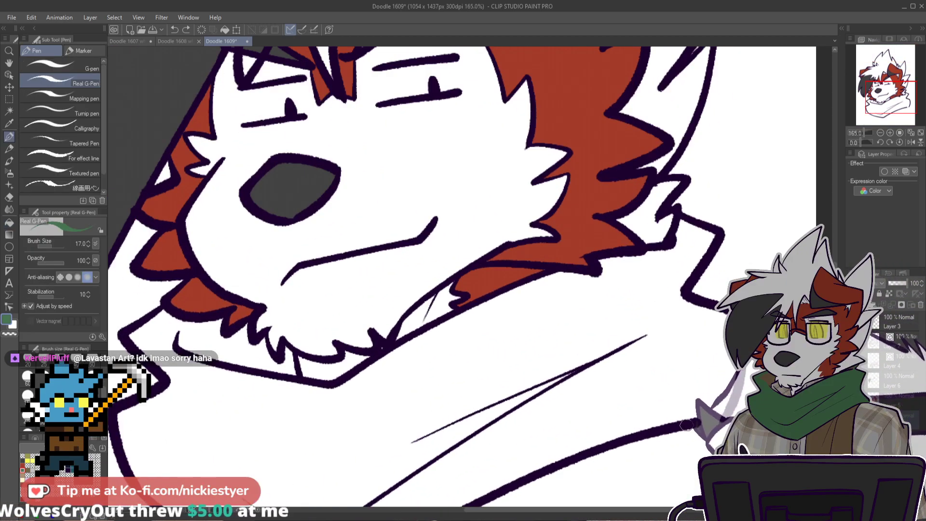
{"action": "left_click_drag", "start_coordinate": [695, 425], "coordinate": [725, 415]}
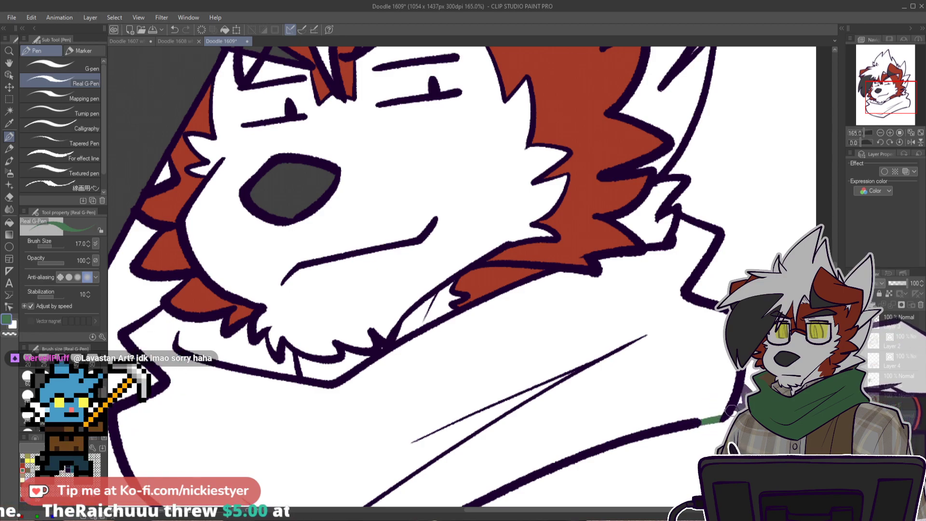
{"action": "key", "text": "g"}
{"action": "left_click", "coordinate": [710, 397]}
{"action": "scroll", "coordinate": [709, 396], "scroll_direction": "down", "scroll_amount": 7}
{"action": "scroll", "coordinate": [619, 389], "scroll_direction": "up", "scroll_amount": 6}
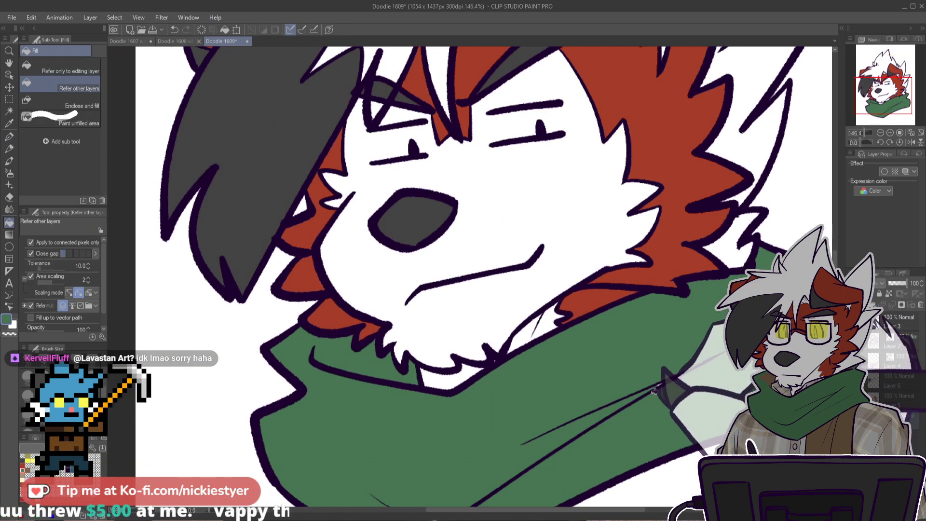
Step: Close off the edge of the collar beneath the chin with a brown Real G-Pen stroke and fill the collar with brown
{"action": "key", "text": "p"}
{"action": "scroll", "coordinate": [695, 369], "scroll_direction": "down", "scroll_amount": 4}
{"action": "scroll", "coordinate": [694, 369], "scroll_direction": "up", "scroll_amount": 4}
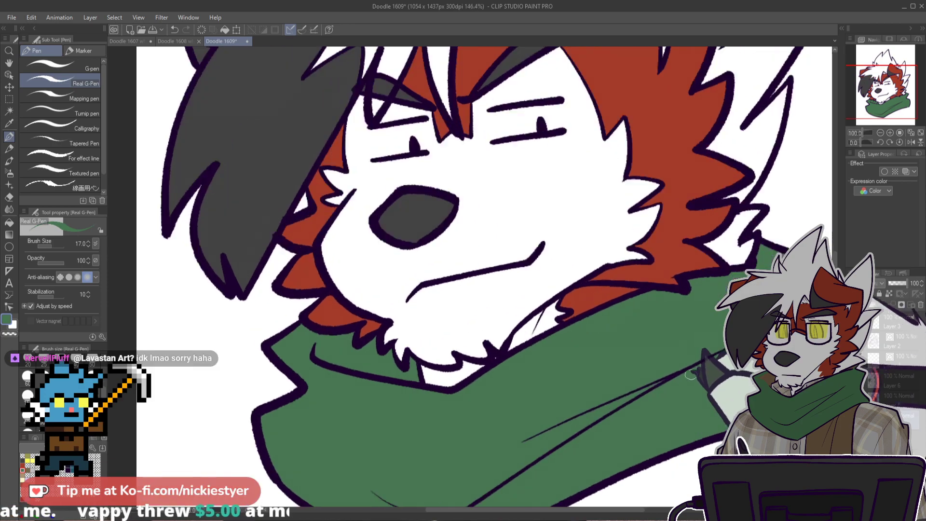
{"action": "left_click", "coordinate": [28, 471]}
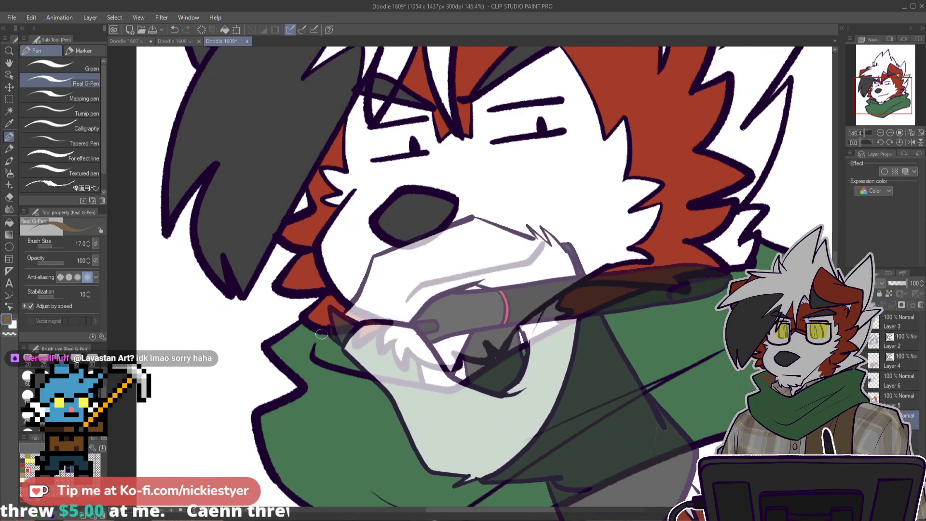
{"action": "left_click_drag", "start_coordinate": [317, 333], "coordinate": [315, 348]}
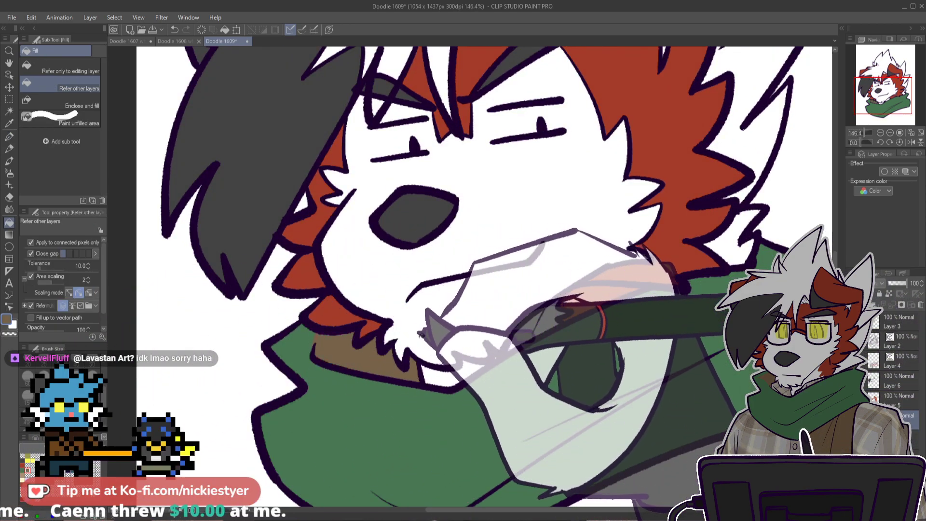
{"action": "key", "text": "ctrl+0"}
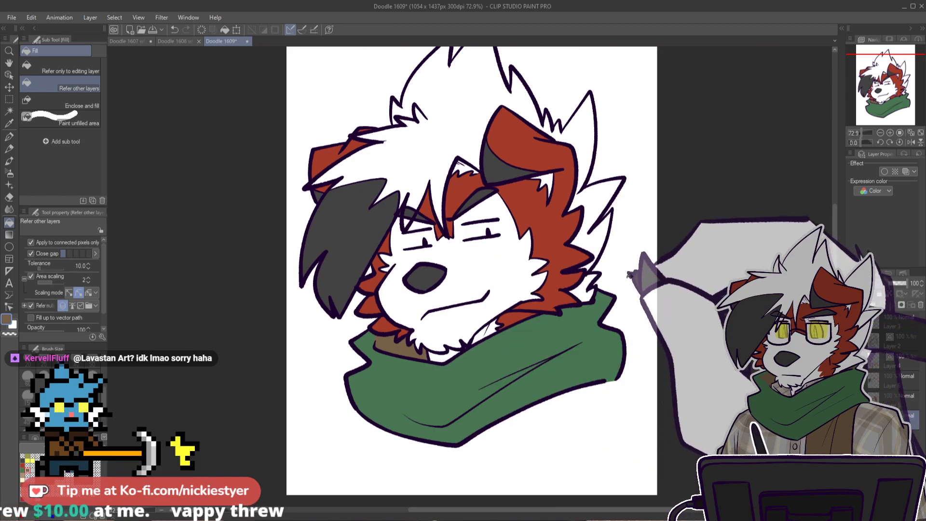
{"action": "scroll", "coordinate": [604, 306], "scroll_direction": "up", "scroll_amount": 5}
{"action": "key", "text": "p"}
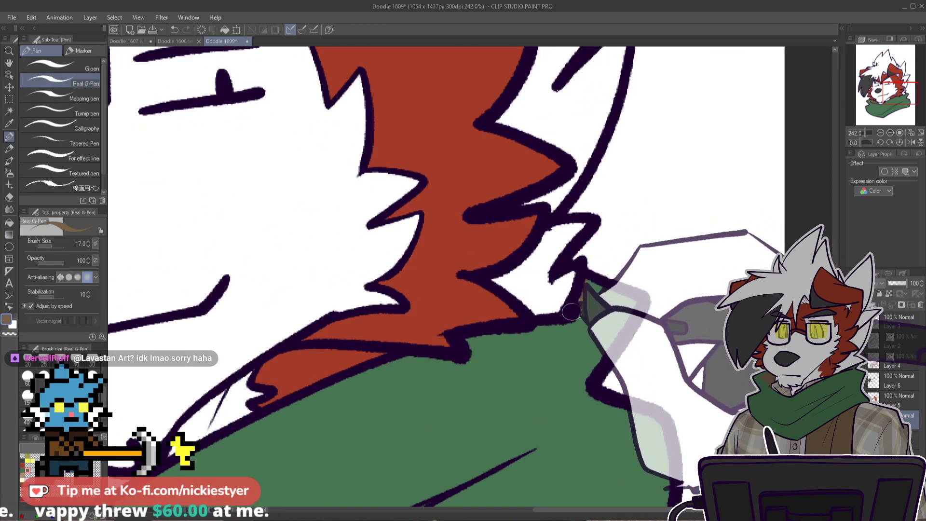
{"action": "scroll", "coordinate": [578, 292], "scroll_direction": "down", "scroll_amount": 6}
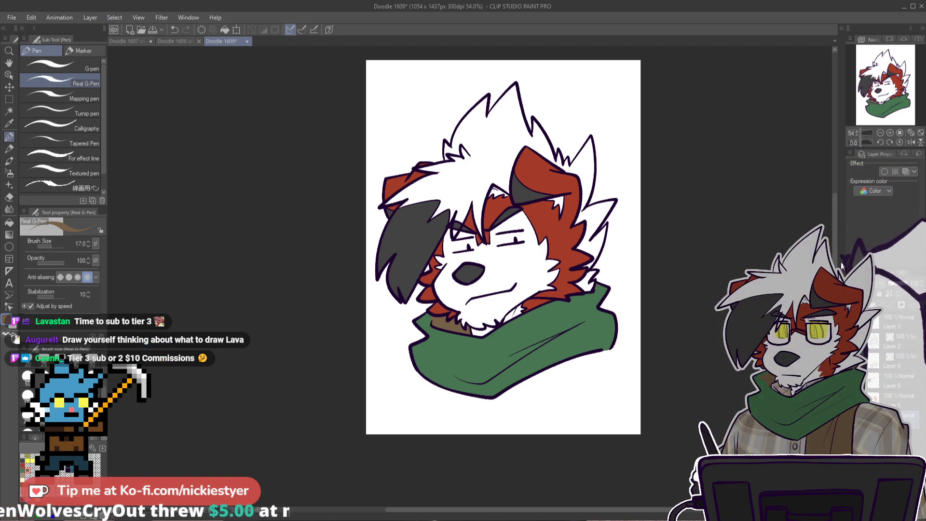
{"action": "scroll", "coordinate": [602, 304], "scroll_direction": "down", "scroll_amount": 1}
{"action": "scroll", "coordinate": [527, 242], "scroll_direction": "down", "scroll_amount": 1}
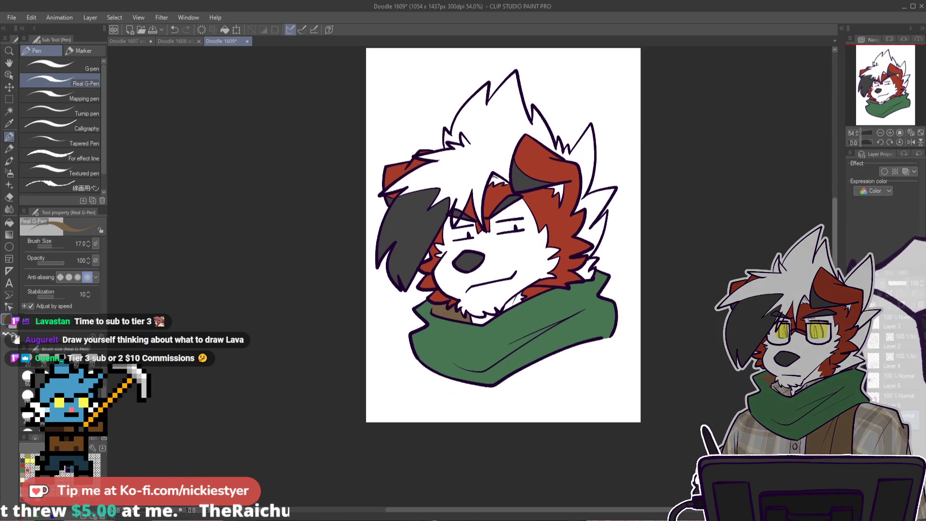
{"action": "scroll", "coordinate": [526, 243], "scroll_direction": "up", "scroll_amount": 5}
{"action": "scroll", "coordinate": [527, 242], "scroll_direction": "up", "scroll_amount": 5}
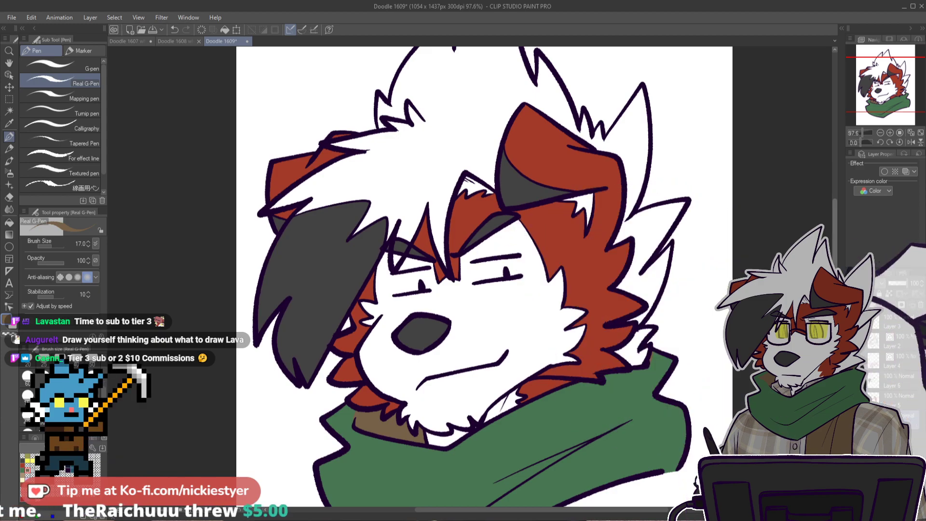
{"action": "scroll", "coordinate": [484, 276], "scroll_direction": "down", "scroll_amount": 5}
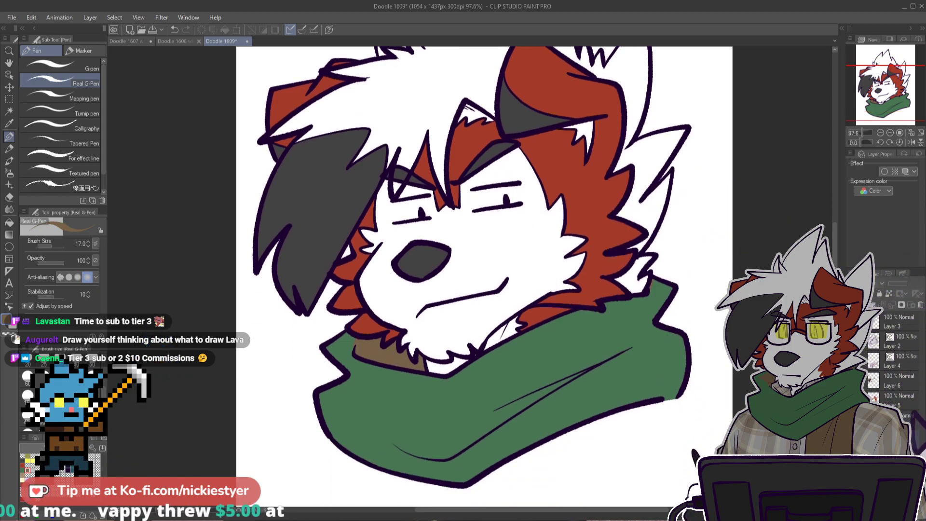
Step: Close the open sides of both eyes on Layer 6 with yellow Real G-Pen strokes
{"action": "left_click", "coordinate": [903, 382]}
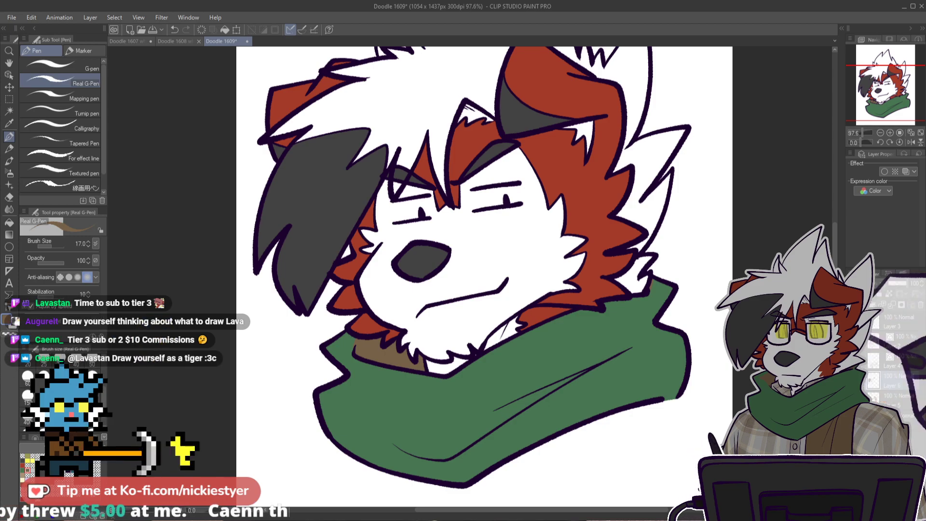
{"action": "scroll", "coordinate": [465, 189], "scroll_direction": "up", "scroll_amount": 5}
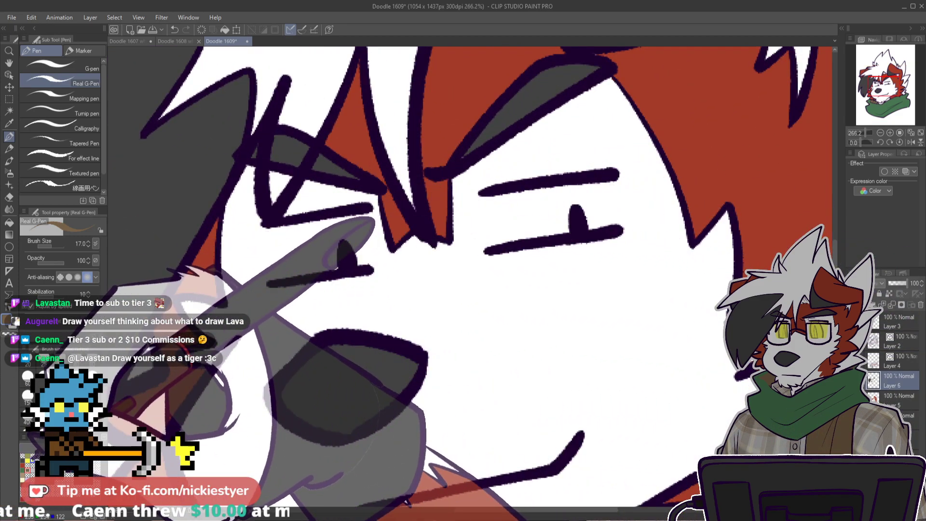
{"action": "left_click", "coordinate": [28, 461]}
{"action": "left_click_drag", "start_coordinate": [263, 228], "coordinate": [270, 279]}
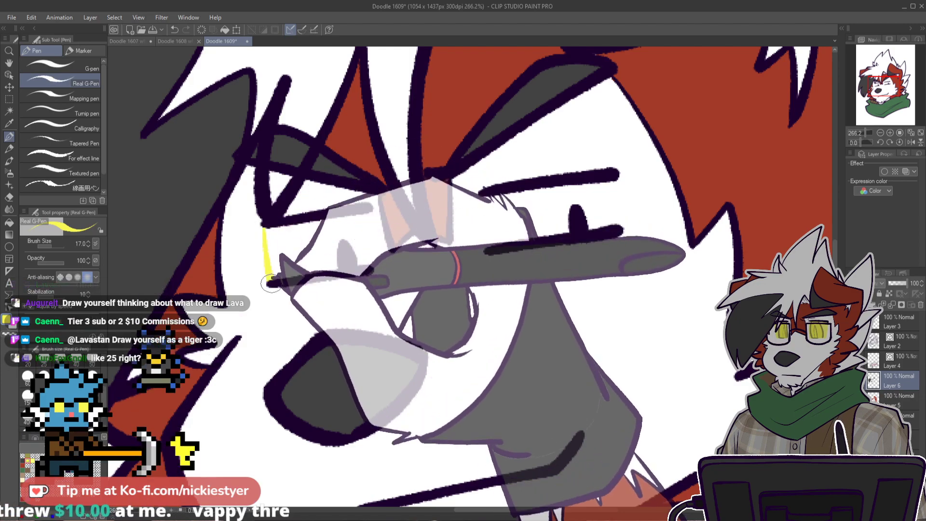
{"action": "left_click_drag", "start_coordinate": [370, 214], "coordinate": [374, 265]}
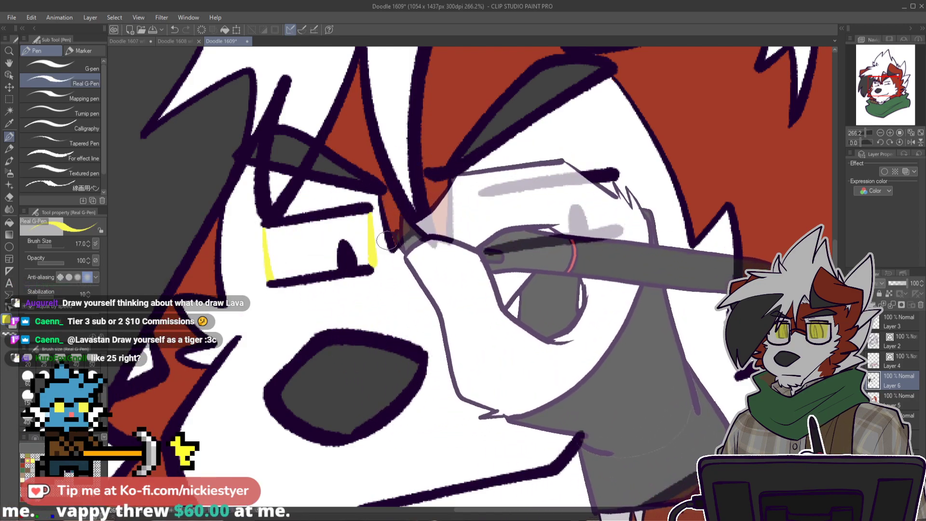
{"action": "left_click_drag", "start_coordinate": [480, 197], "coordinate": [487, 249]}
{"action": "left_click_drag", "start_coordinate": [615, 188], "coordinate": [622, 223]}
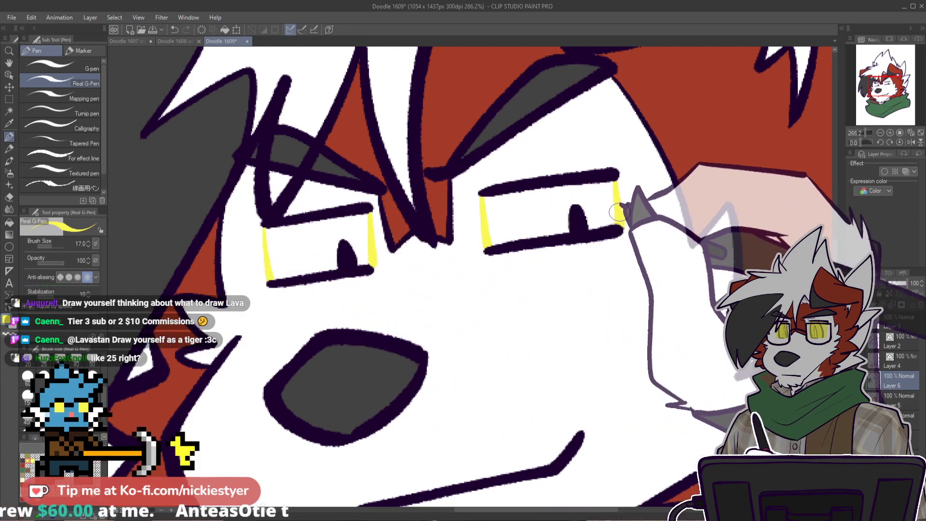
Step: Fill both enclosed eyes with yellow, using the Refer other layers fill
{"action": "key", "text": "g"}
{"action": "left_click", "coordinate": [607, 198]}
{"action": "left_click", "coordinate": [336, 232]}
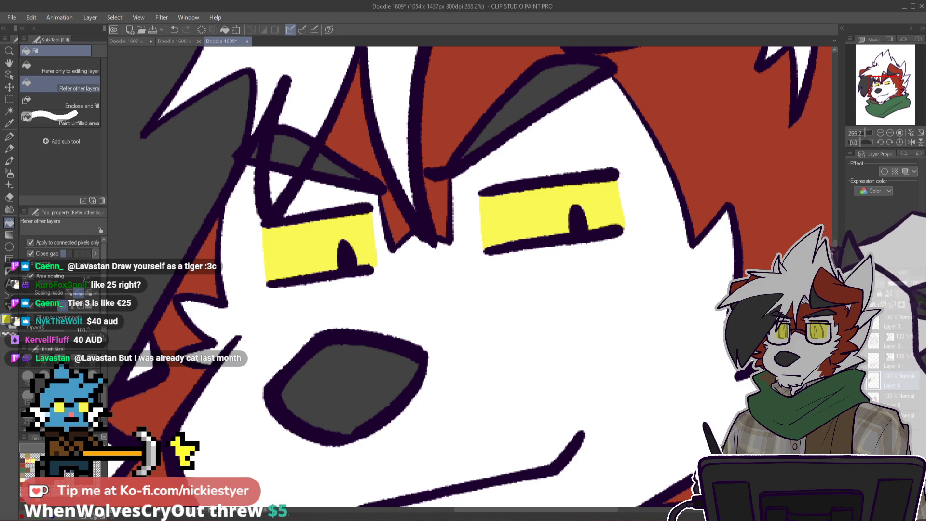
Step: Sample the fur's red on the red colour layer and touch up the gap beside the outer end of the eyebrow with the Real G-Pen
{"action": "scroll", "coordinate": [836, 238], "scroll_direction": "up", "scroll_amount": 3}
{"action": "scroll", "coordinate": [708, 214], "scroll_direction": "down", "scroll_amount": 5}
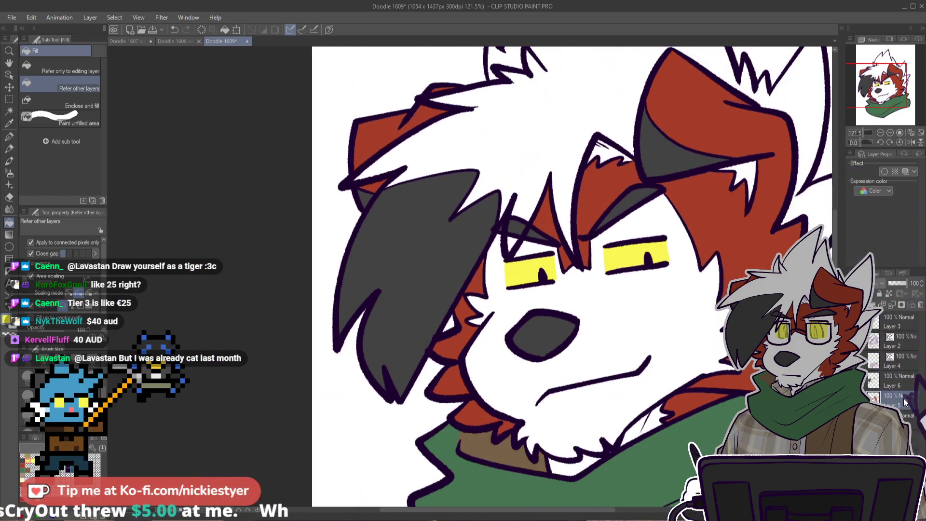
{"action": "scroll", "coordinate": [670, 188], "scroll_direction": "up", "scroll_amount": 5}
{"action": "key", "text": "p"}
{"action": "key", "text": "ctrl+z"}
{"action": "left_click", "coordinate": [668, 192], "text": "alt"}
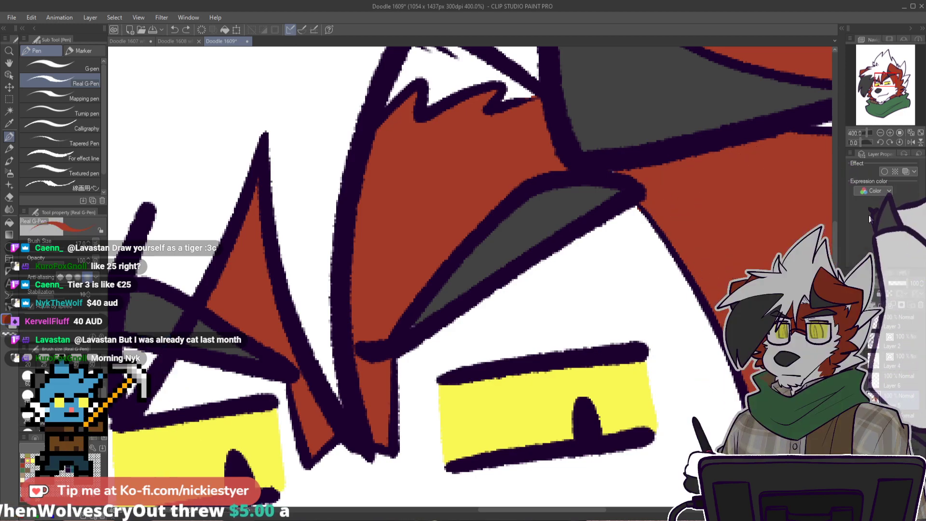
{"action": "scroll", "coordinate": [644, 207], "scroll_direction": "down", "scroll_amount": 3}
{"action": "scroll", "coordinate": [644, 207], "scroll_direction": "down", "scroll_amount": 4}
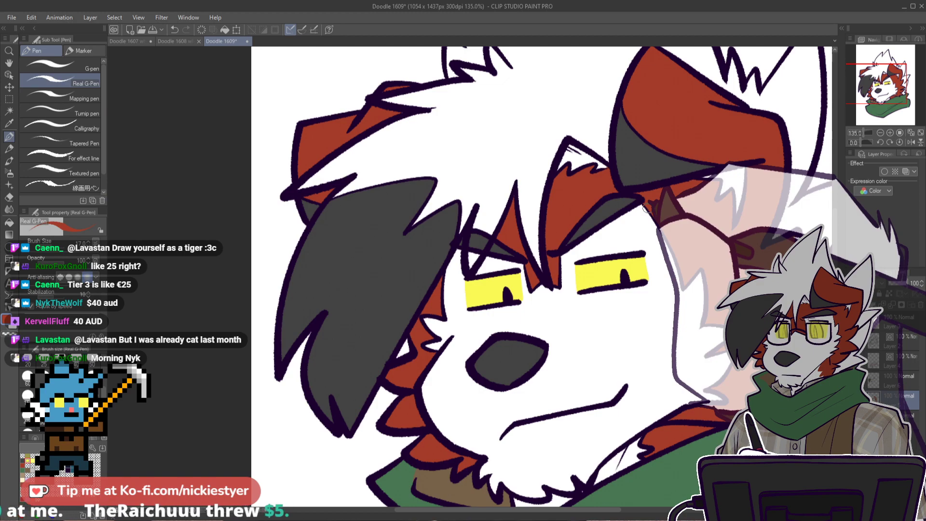
{"action": "scroll", "coordinate": [644, 207], "scroll_direction": "down", "scroll_amount": 2}
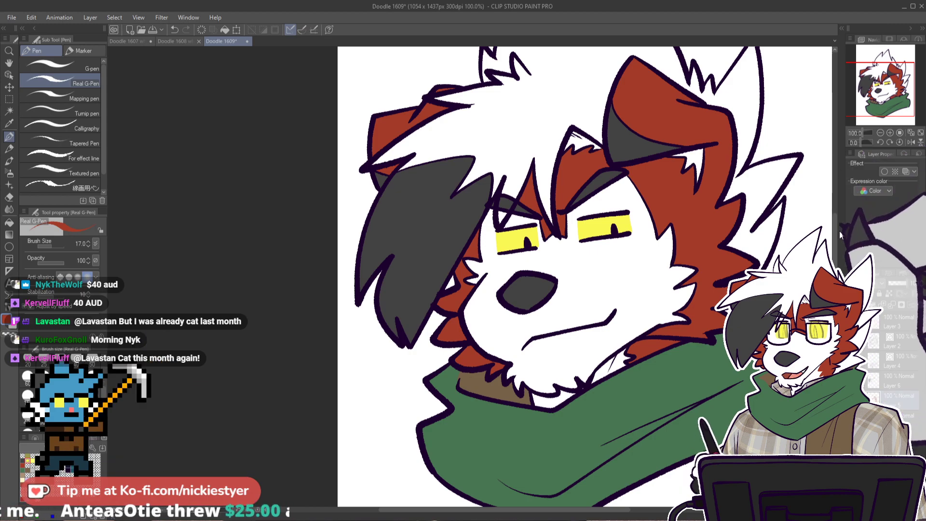
{"action": "scroll", "coordinate": [836, 241], "scroll_direction": "up", "scroll_amount": 3}
{"action": "left_click_drag", "start_coordinate": [837, 225], "coordinate": [839, 242]}
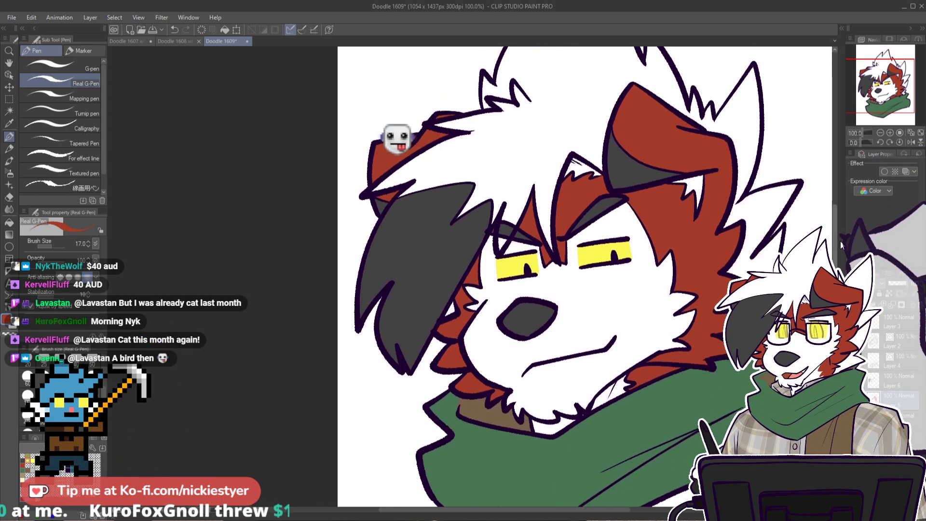
{"action": "scroll", "coordinate": [839, 243], "scroll_direction": "down", "scroll_amount": 1}
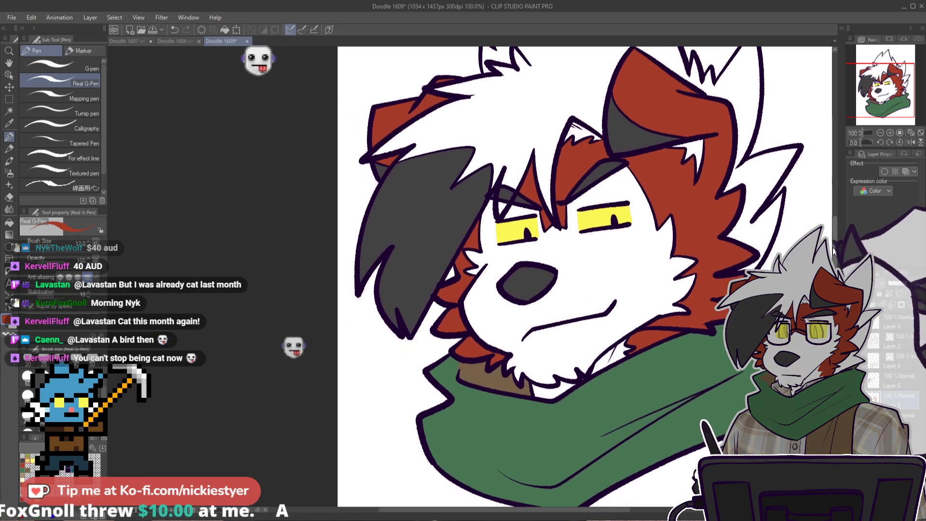
{"action": "key", "text": "ctrl+plus"}
{"action": "scroll", "coordinate": [840, 242], "scroll_direction": "up", "scroll_amount": 10}
{"action": "scroll", "coordinate": [837, 215], "scroll_direction": "down", "scroll_amount": 5}
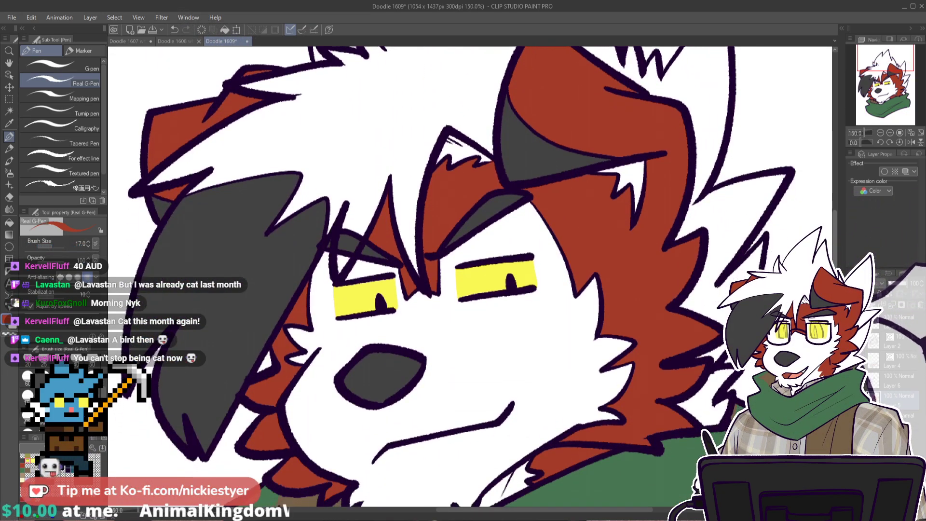
{"action": "scroll", "coordinate": [793, 326], "scroll_direction": "up", "scroll_amount": 2}
{"action": "scroll", "coordinate": [793, 325], "scroll_direction": "down", "scroll_amount": 4}
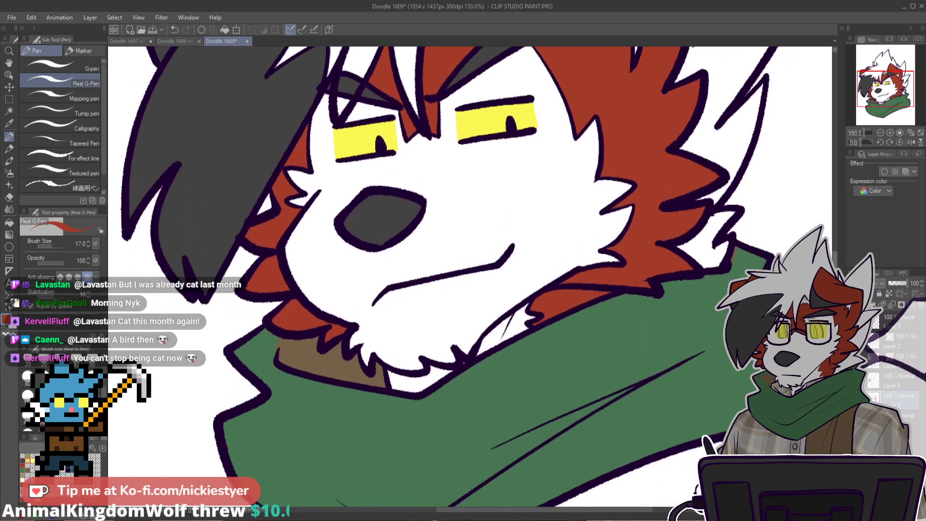
{"action": "scroll", "coordinate": [794, 325], "scroll_direction": "down", "scroll_amount": 6}
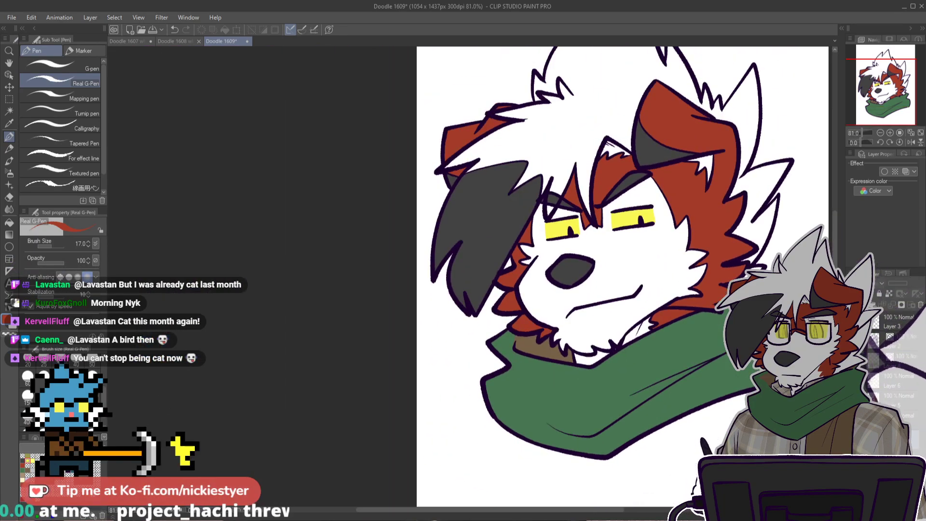
Step: Show the hand and T.O.S. sign layers and hide the head's line art, flat colours and sketch
{"action": "left_click", "coordinate": [851, 321]}
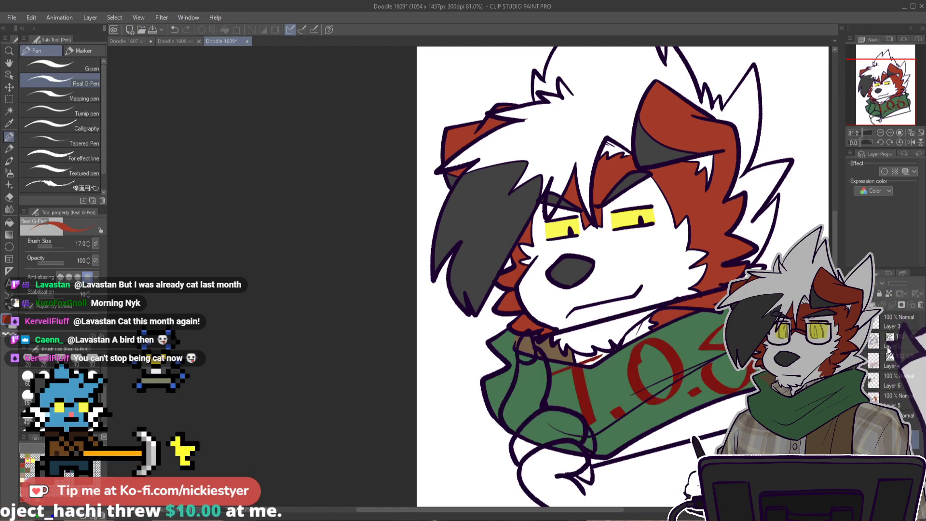
{"action": "key", "text": "ctrl+z"}
{"action": "key", "text": "ctrl+z"}
{"action": "key", "text": "ctrl+z"}
{"action": "key", "text": "ctrl+z"}
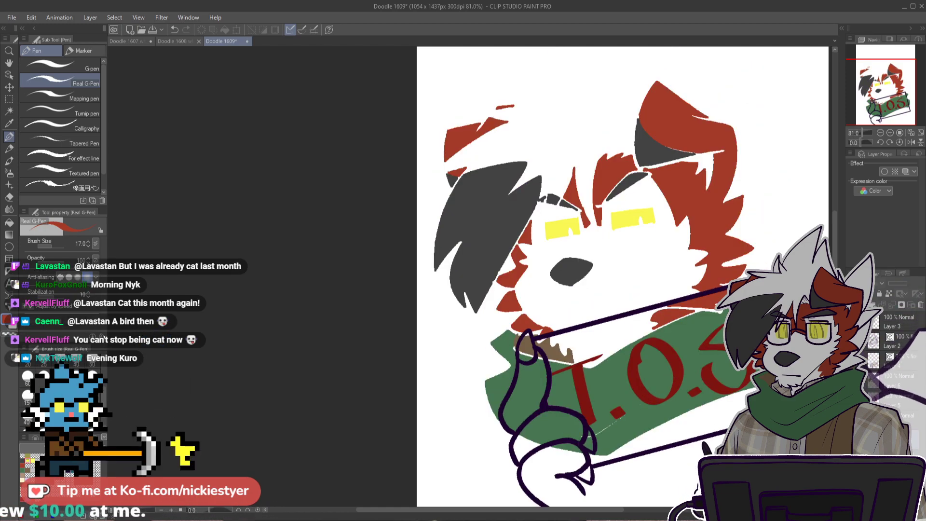
{"action": "key", "text": "ctrl+z"}
{"action": "key", "text": "ctrl+z"}
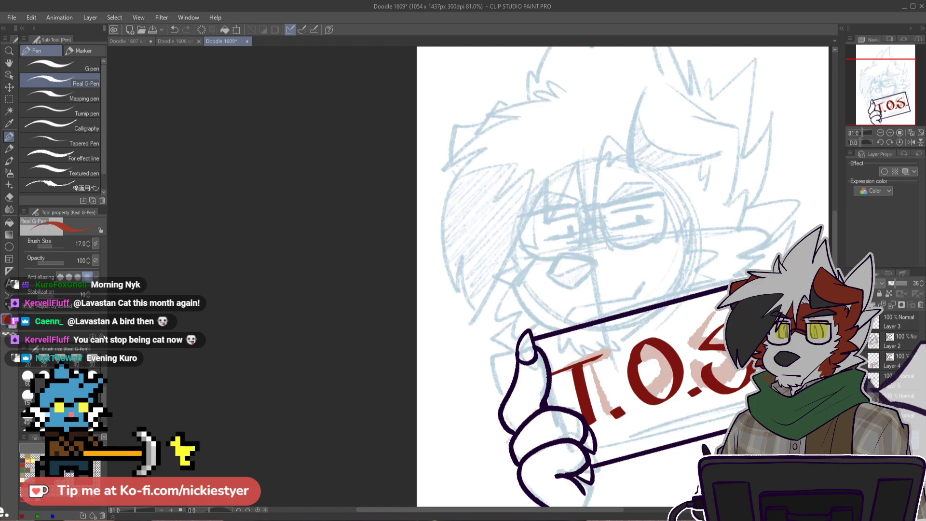
{"action": "key", "text": "ctrl+z"}
{"action": "key", "text": "ctrl+z"}
{"action": "key", "text": "ctrl+y"}
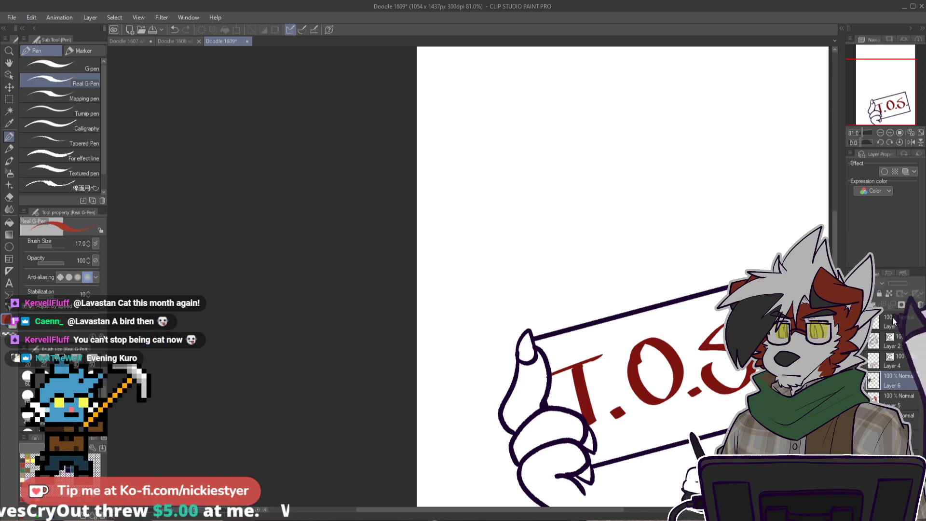
Step: Add a new layer above Layer 6 and flood the background behind the sign with light grey, using the Refer only to editing layer fill
{"action": "left_click", "coordinate": [853, 305]}
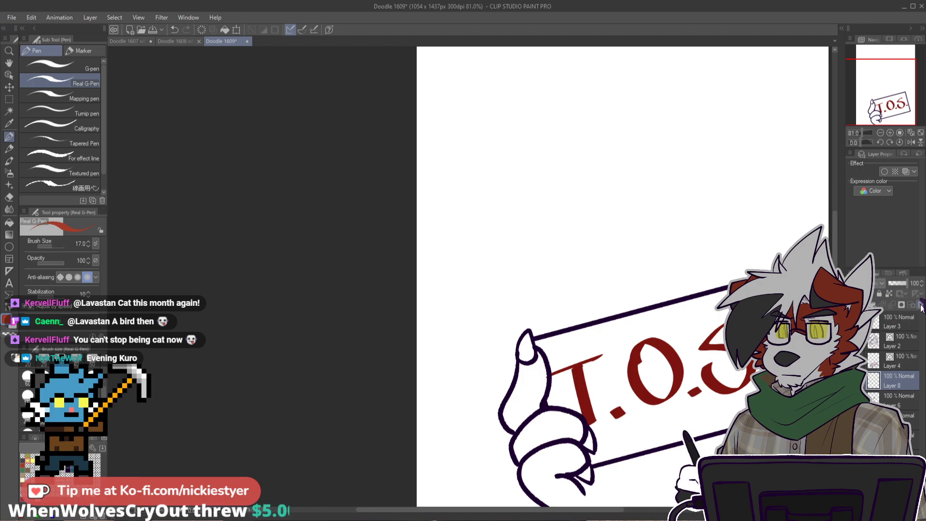
{"action": "key", "text": "g"}
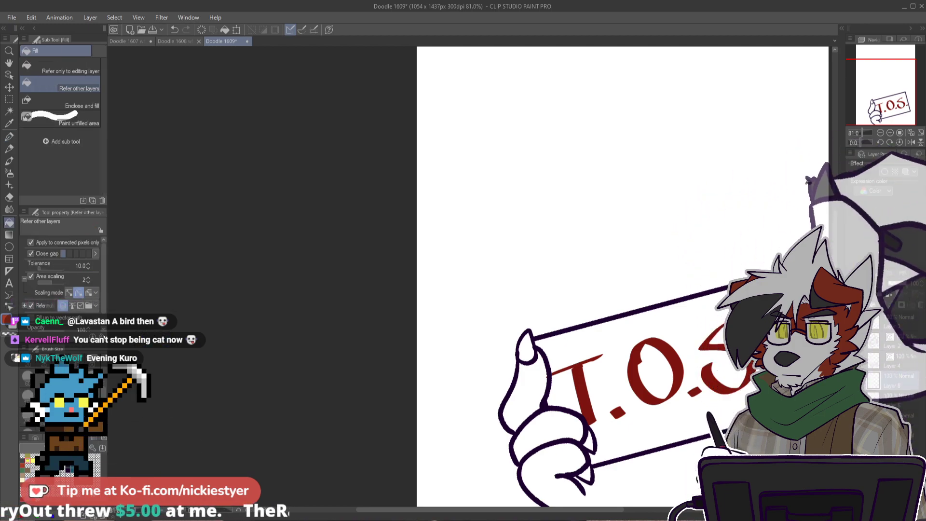
{"action": "left_click_drag", "start_coordinate": [835, 231], "coordinate": [835, 257]}
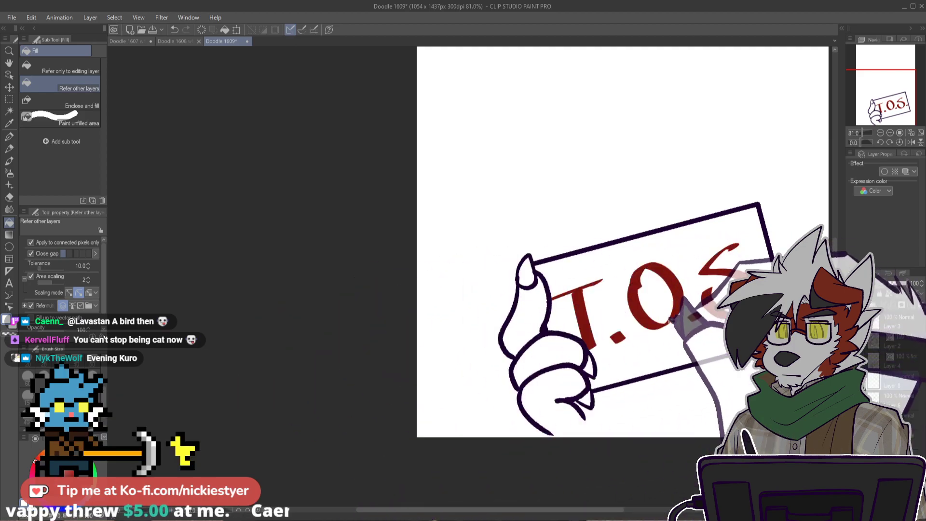
{"action": "scroll", "coordinate": [673, 329], "scroll_direction": "up", "scroll_amount": 3}
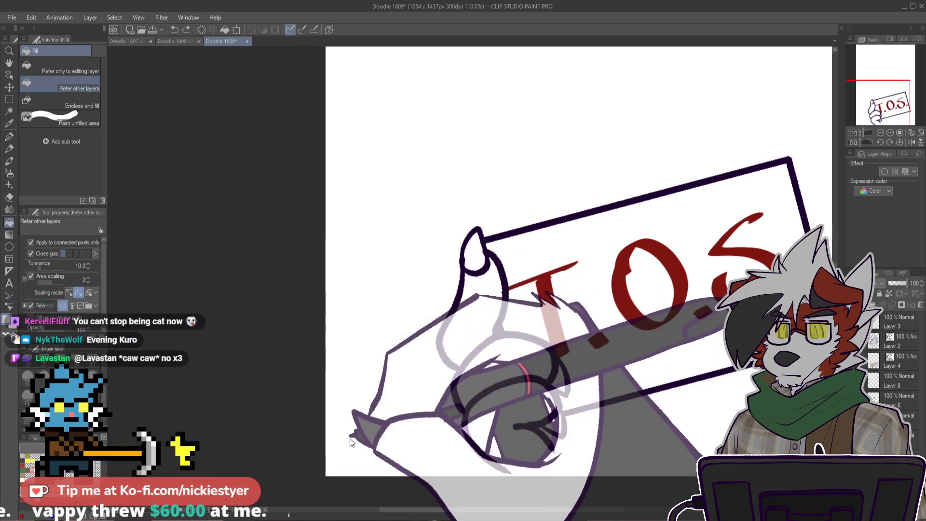
{"action": "left_click", "coordinate": [77, 70]}
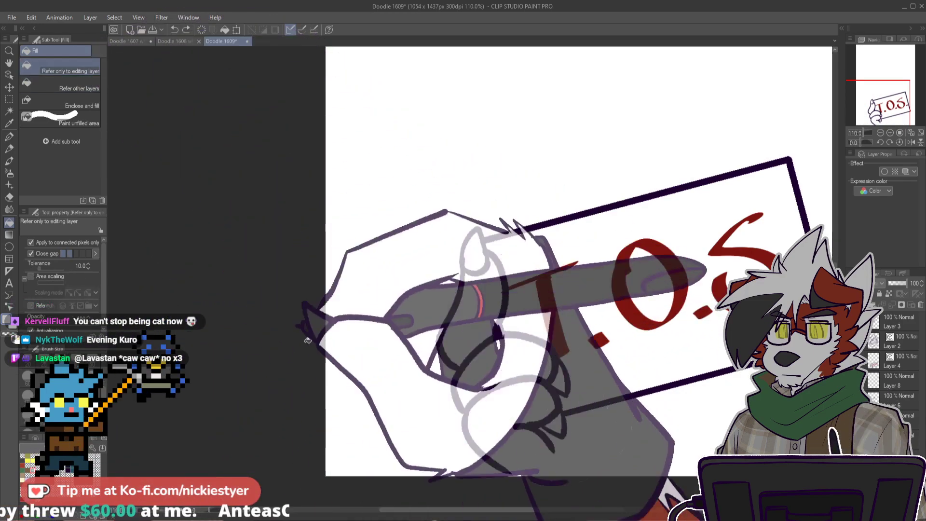
{"action": "left_click", "coordinate": [469, 387]}
Step: Fill the T.O.S. sign's surface with white on Layer 8, including inside the O, using the Refer other layers fill
{"action": "left_click", "coordinate": [906, 382]}
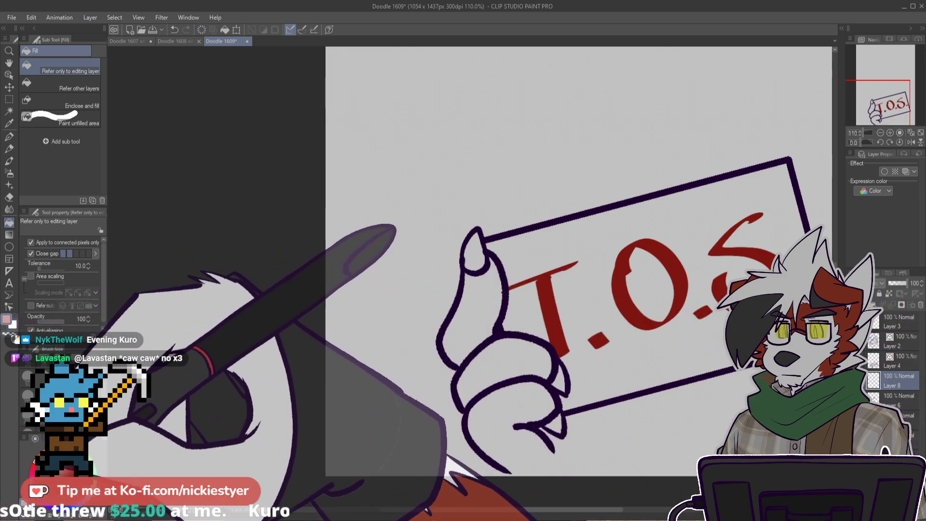
{"action": "left_click", "coordinate": [77, 89]}
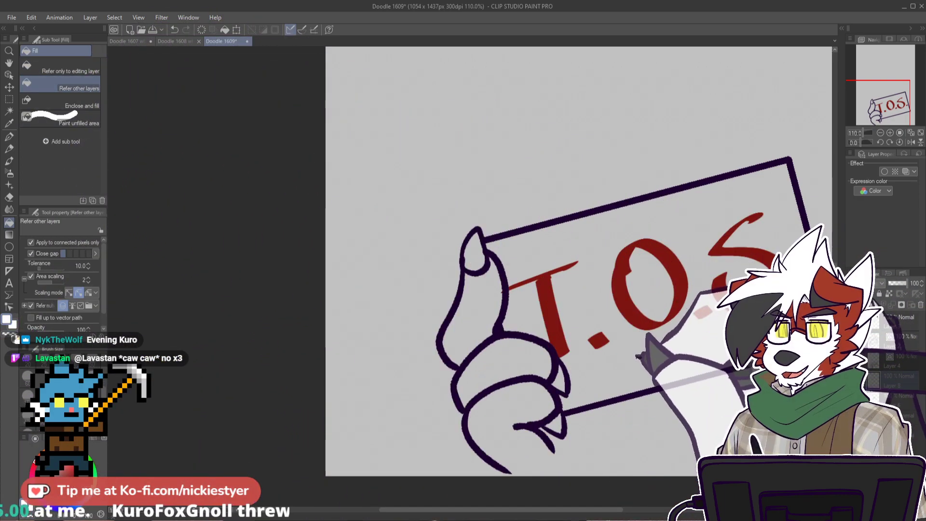
{"action": "left_click", "coordinate": [637, 354]}
{"action": "scroll", "coordinate": [637, 354], "scroll_direction": "up", "scroll_amount": 3}
{"action": "key", "text": "ctrl+z"}
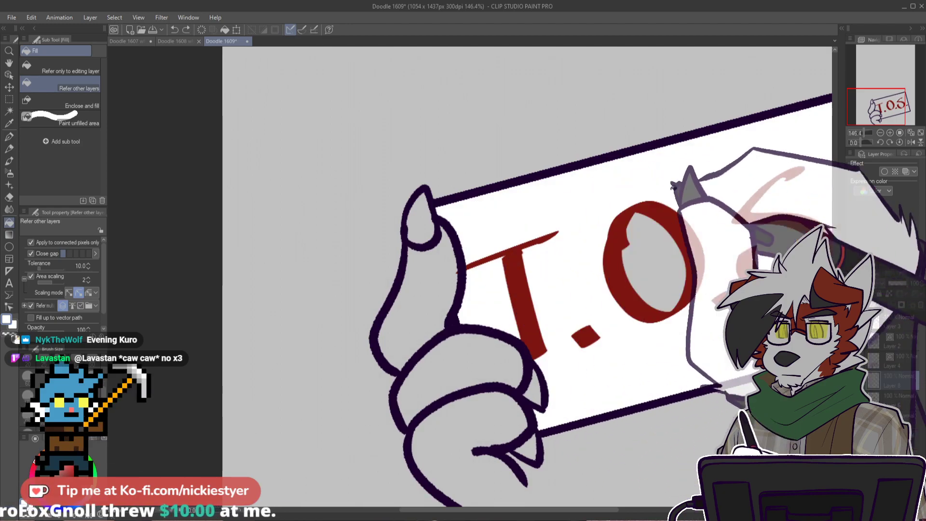
{"action": "scroll", "coordinate": [523, 313], "scroll_direction": "down", "scroll_amount": 3}
{"action": "scroll", "coordinate": [758, 323], "scroll_direction": "up", "scroll_amount": 2}
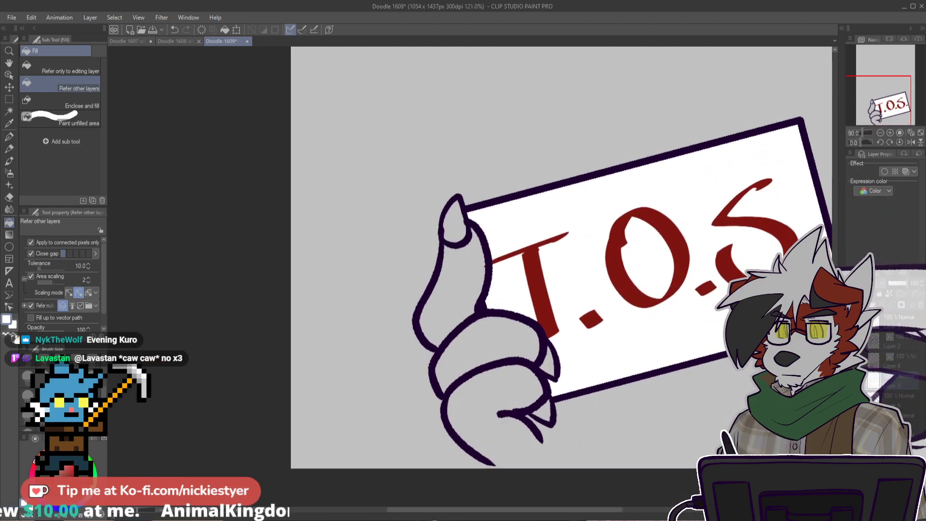
{"action": "scroll", "coordinate": [738, 326], "scroll_direction": "up", "scroll_amount": 1}
Step: Close the open lower edge of the hand with a white Real G-Pen stroke and fill the fingers and palm with white
{"action": "key", "text": "p"}
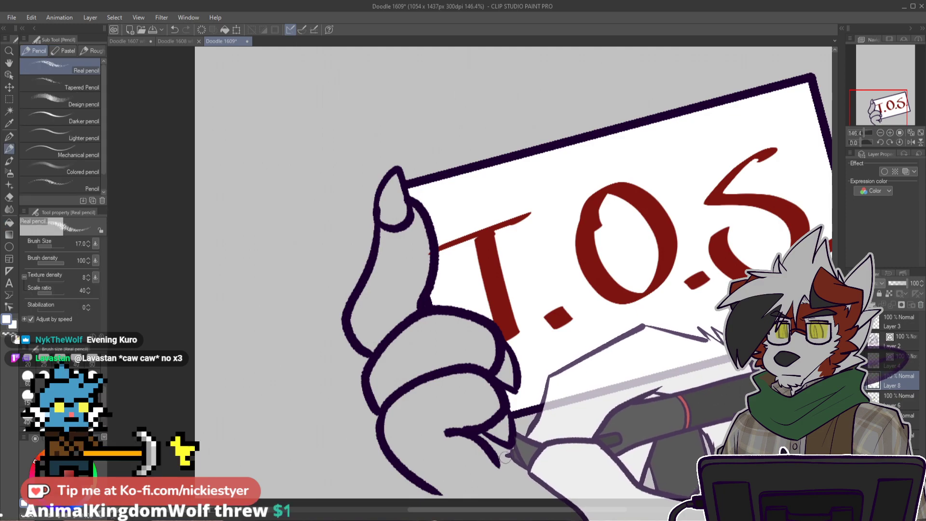
{"action": "mouse_move", "coordinate": [443, 494]}
{"action": "left_mouse_down"}
{"action": "mouse_move", "coordinate": [462, 499]}
{"action": "mouse_move", "coordinate": [523, 468]}
{"action": "mouse_move", "coordinate": [527, 408]}
{"action": "left_mouse_up"}
{"action": "key", "text": "ctrl+z"}
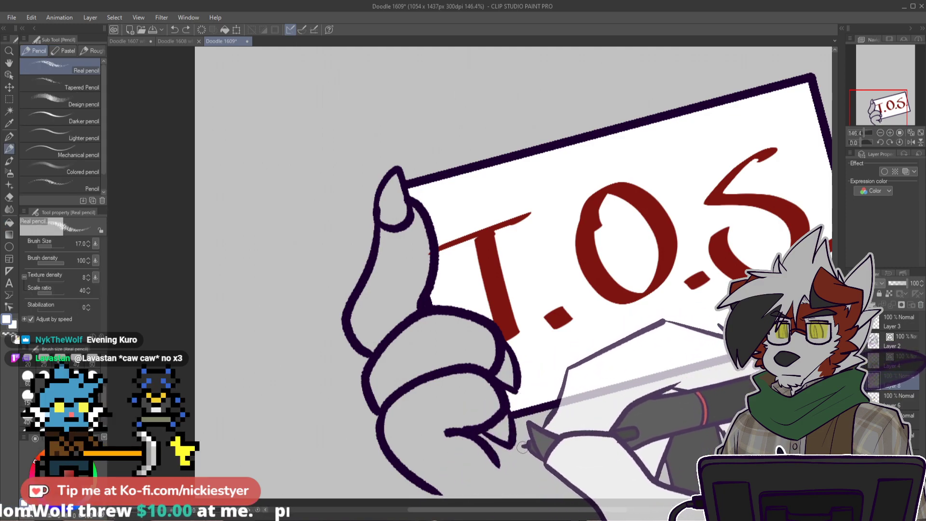
{"action": "key", "text": "p"}
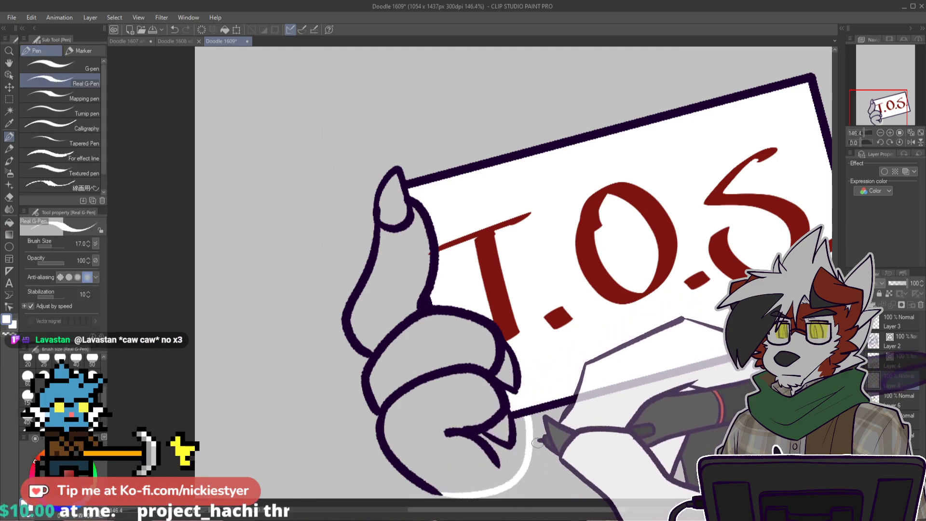
{"action": "key", "text": "g"}
{"action": "left_click", "coordinate": [492, 458]}
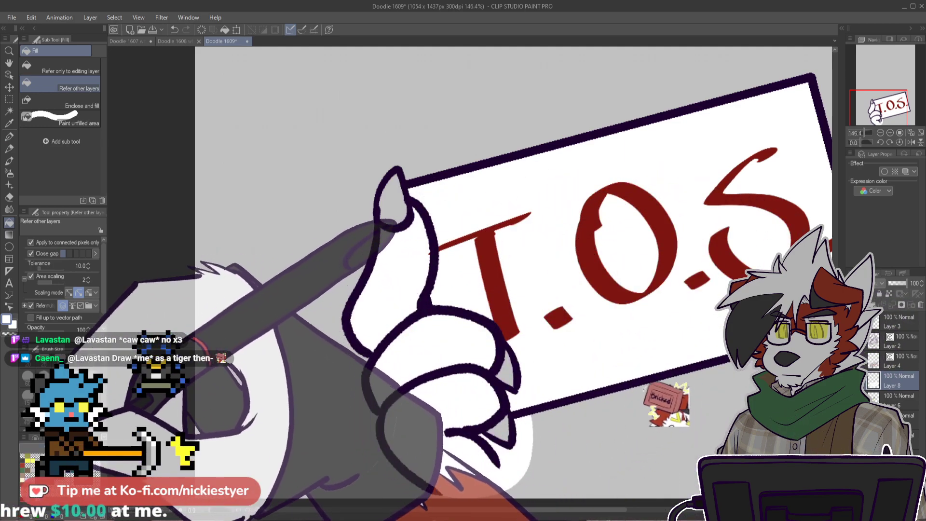
Step: Fill the hand's three claws with dark grey
{"action": "left_click", "coordinate": [22, 460]}
{"action": "left_click", "coordinate": [393, 207]}
{"action": "left_click", "coordinate": [509, 376]}
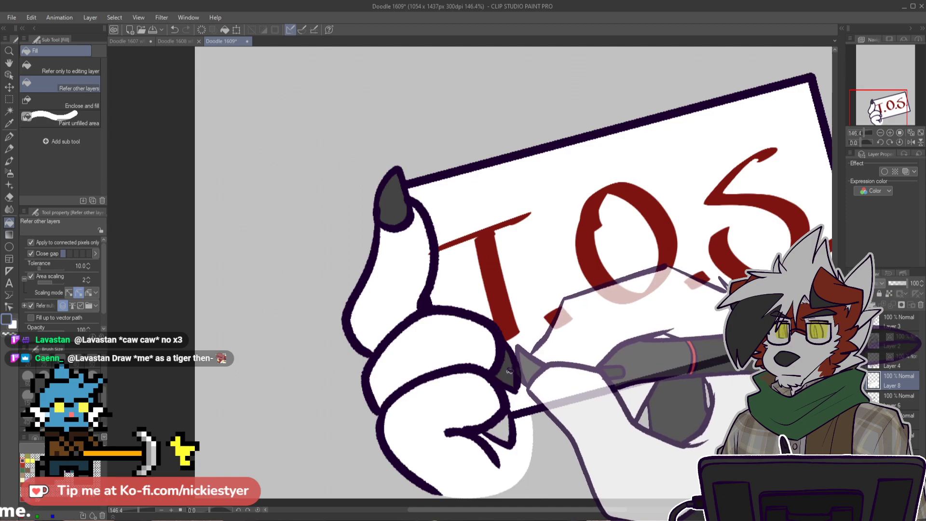
{"action": "left_click", "coordinate": [503, 427]}
{"action": "scroll", "coordinate": [507, 420], "scroll_direction": "down", "scroll_amount": 4}
{"action": "scroll", "coordinate": [625, 357], "scroll_direction": "up", "scroll_amount": 4}
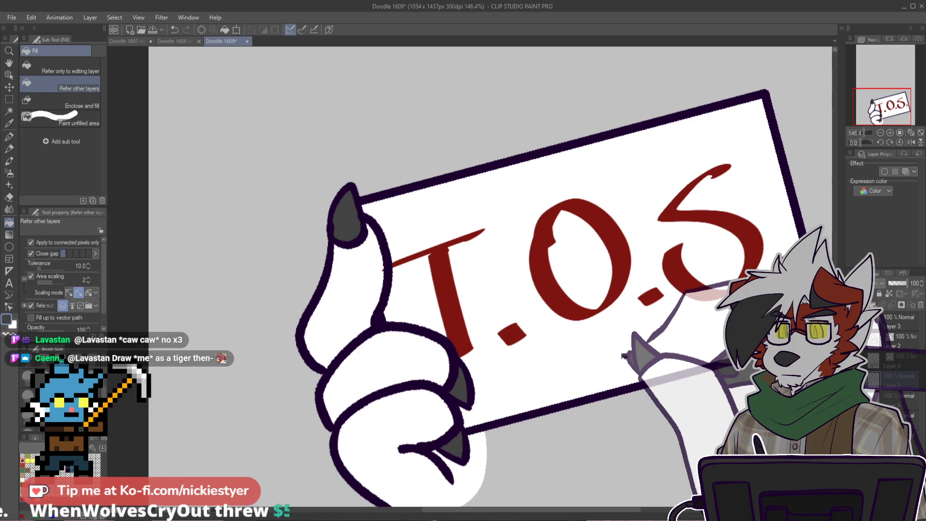
{"action": "scroll", "coordinate": [795, 254], "scroll_direction": "down", "scroll_amount": 4}
{"action": "left_click_drag", "start_coordinate": [618, 510], "coordinate": [649, 516]}
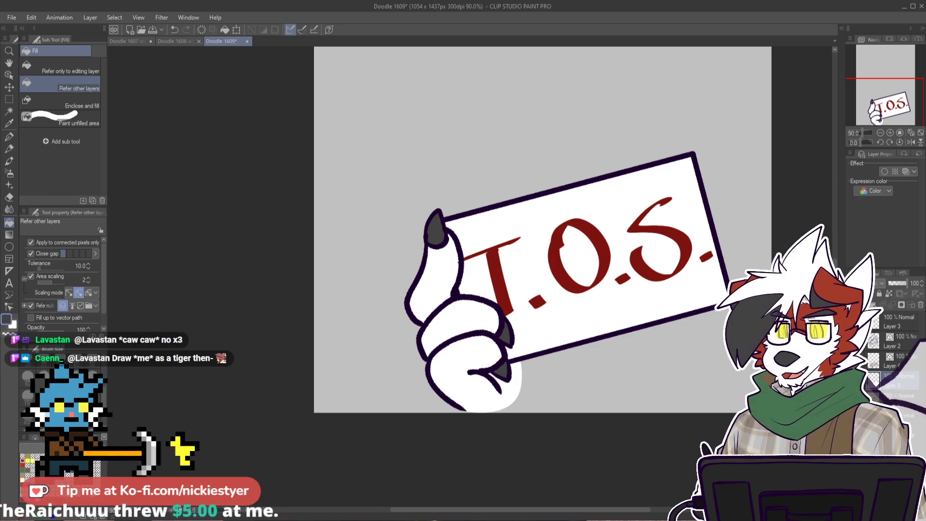
Step: Show the head's line art and its dark grey, yellow, red and scarf colour layers again
{"action": "left_click", "coordinate": [852, 341]}
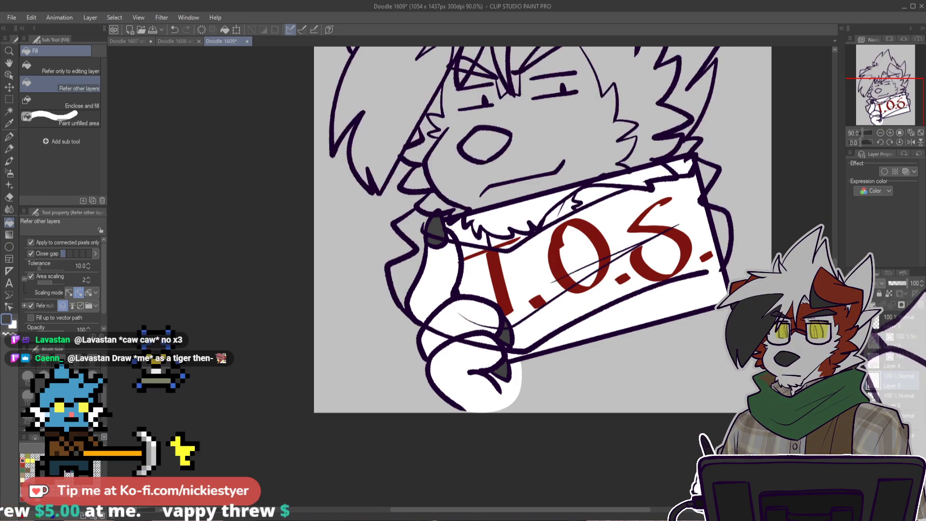
{"action": "left_click", "coordinate": [852, 341]}
{"action": "left_click", "coordinate": [852, 340]}
{"action": "left_click", "coordinate": [852, 401]}
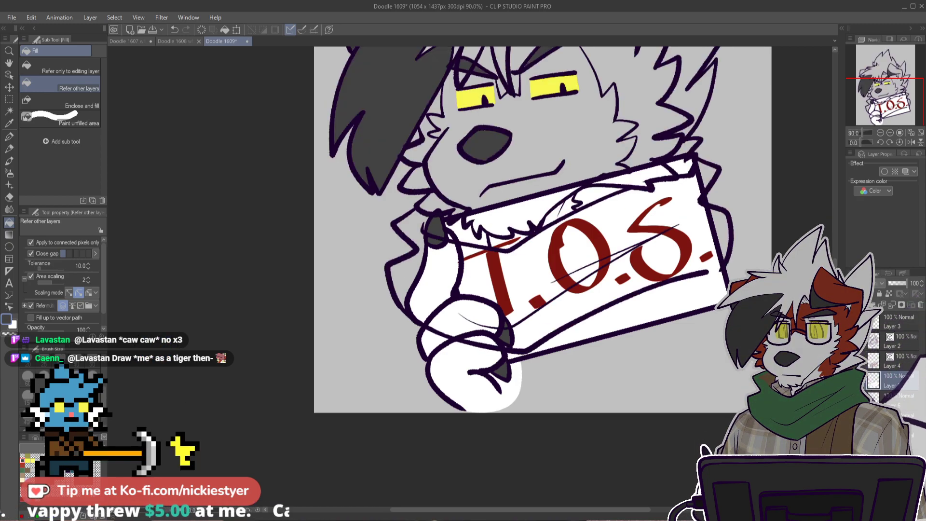
{"action": "left_click", "coordinate": [852, 420]}
{"action": "left_click", "coordinate": [852, 439]}
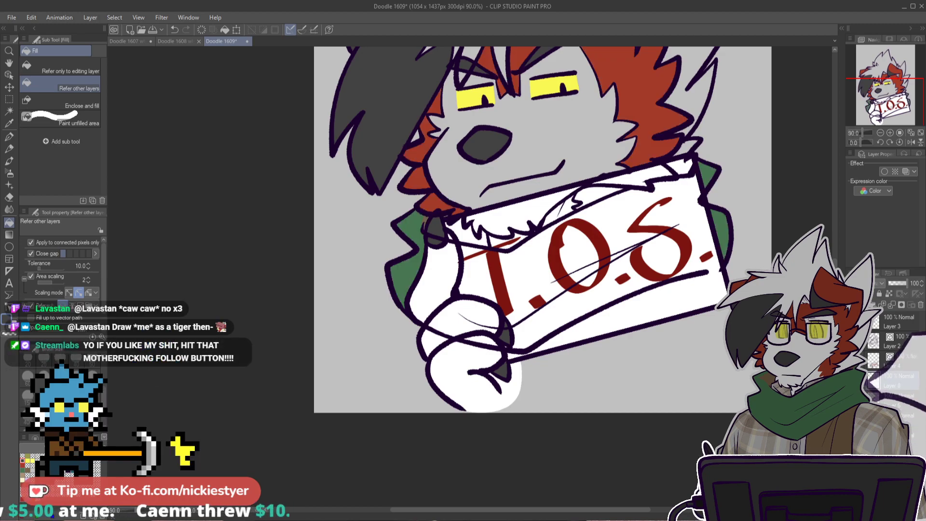
{"action": "scroll", "coordinate": [770, 352], "scroll_direction": "down", "scroll_amount": 2}
{"action": "scroll", "coordinate": [770, 352], "scroll_direction": "up", "scroll_amount": 2}
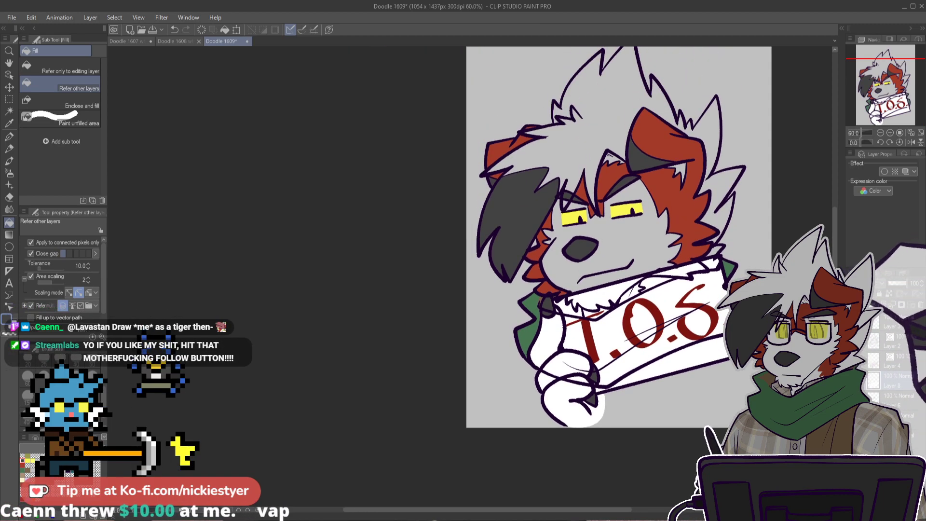
{"action": "key", "text": "ctrl+plus"}
Step: Group the sign and hand line art on Layer 4 with their colours on Layer 8 in a new layer folder
{"action": "left_click", "coordinate": [853, 361]}
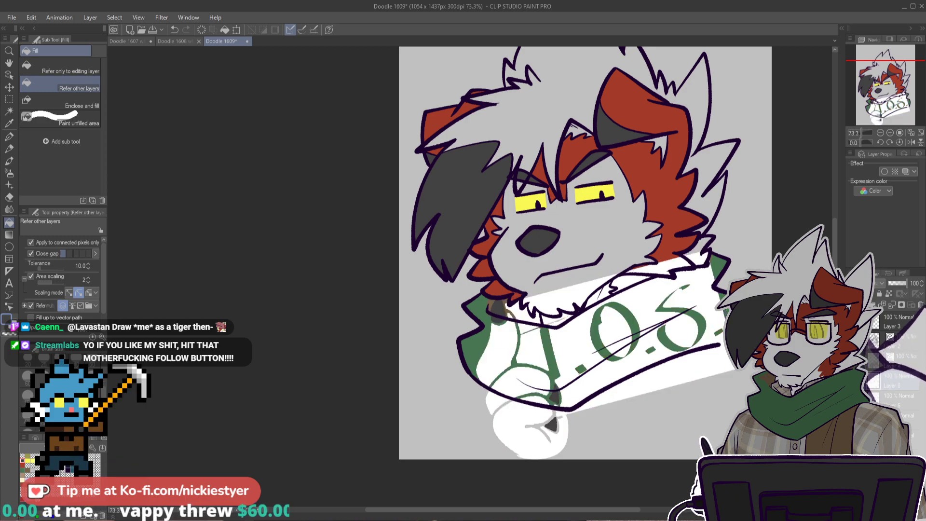
{"action": "left_click", "coordinate": [853, 360]}
{"action": "left_click", "coordinate": [906, 362]}
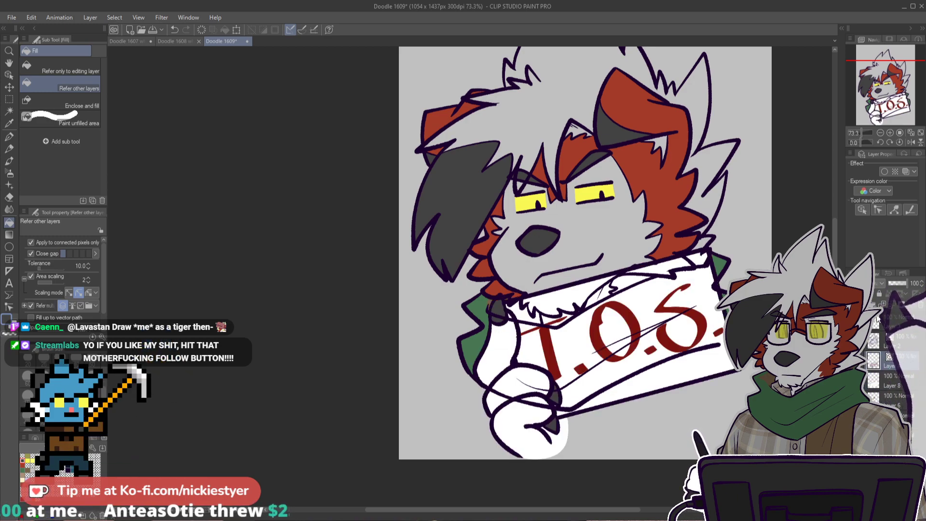
{"action": "key", "text": "ctrl+g"}
{"action": "left_click_drag", "start_coordinate": [898, 372], "coordinate": [897, 360]}
{"action": "left_click_drag", "start_coordinate": [898, 396], "coordinate": [898, 383]}
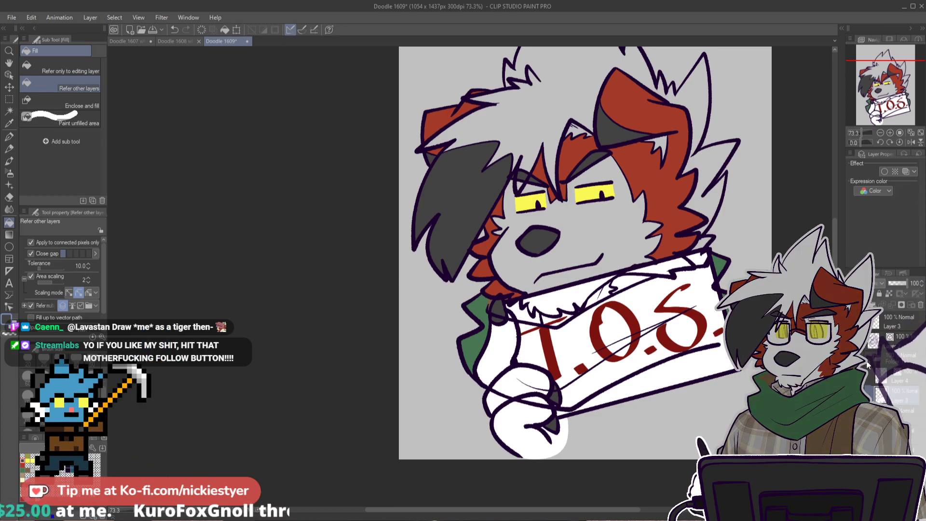
Step: Transform the hand and sign folder, rotating it slightly clockwise and shifting it left over the scarf
{"action": "left_click", "coordinate": [892, 359]}
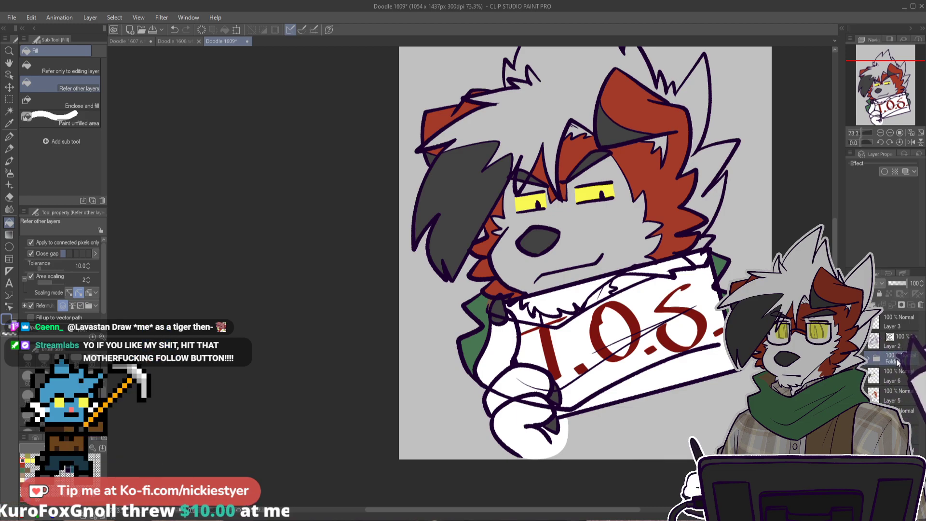
{"action": "key", "text": "ctrl+t"}
{"action": "left_click_drag", "start_coordinate": [702, 408], "coordinate": [695, 410]}
{"action": "left_click_drag", "start_coordinate": [746, 387], "coordinate": [699, 406]}
{"action": "left_click_drag", "start_coordinate": [742, 383], "coordinate": [722, 384]}
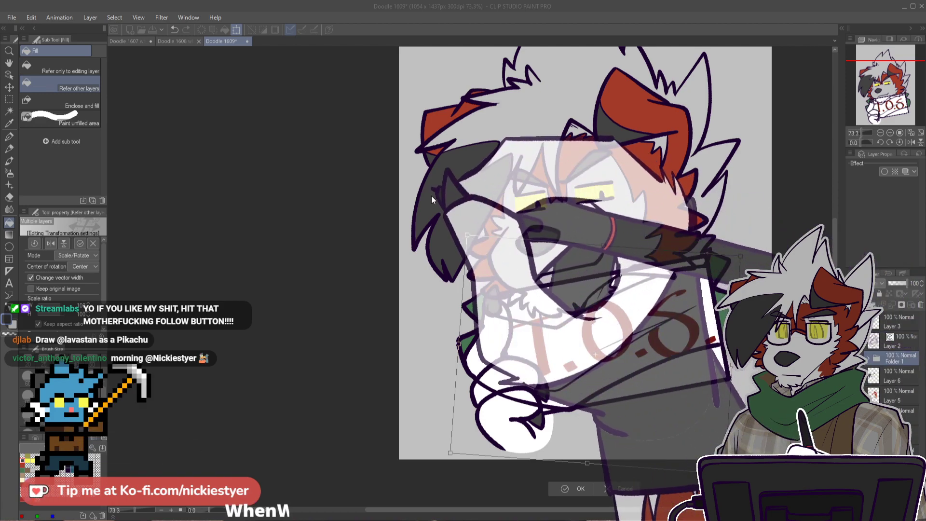
{"action": "key", "text": "Return"}
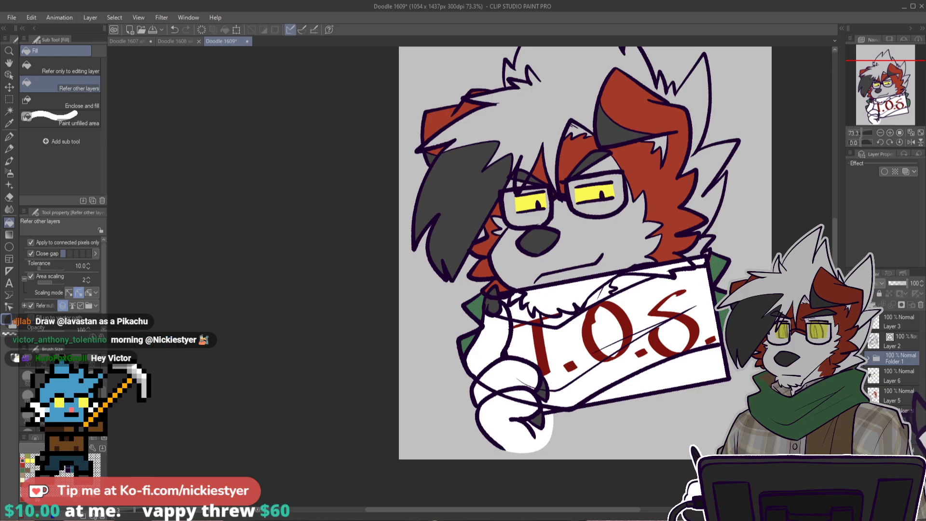
Step: Hide the hand and sign folder and fill the character's face with white on the bottom colour layer
{"action": "left_click", "coordinate": [852, 358]}
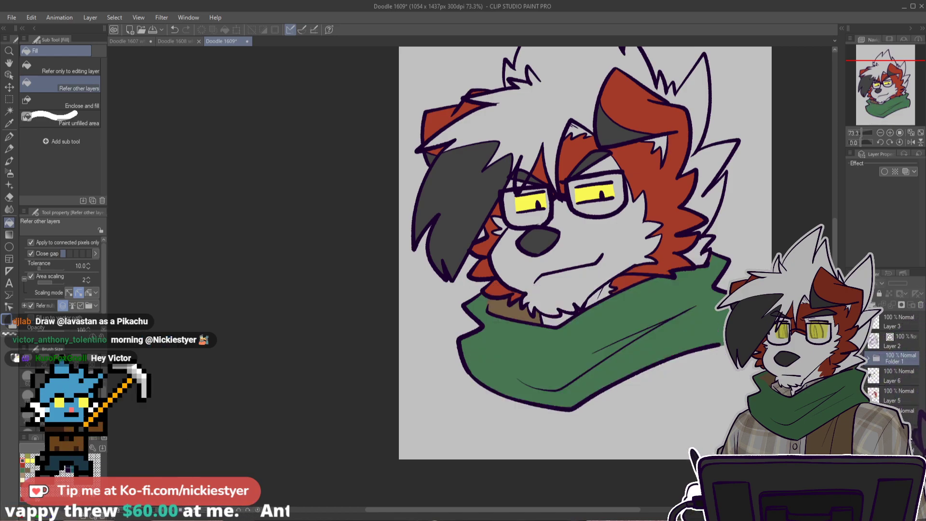
{"action": "left_click", "coordinate": [906, 434]}
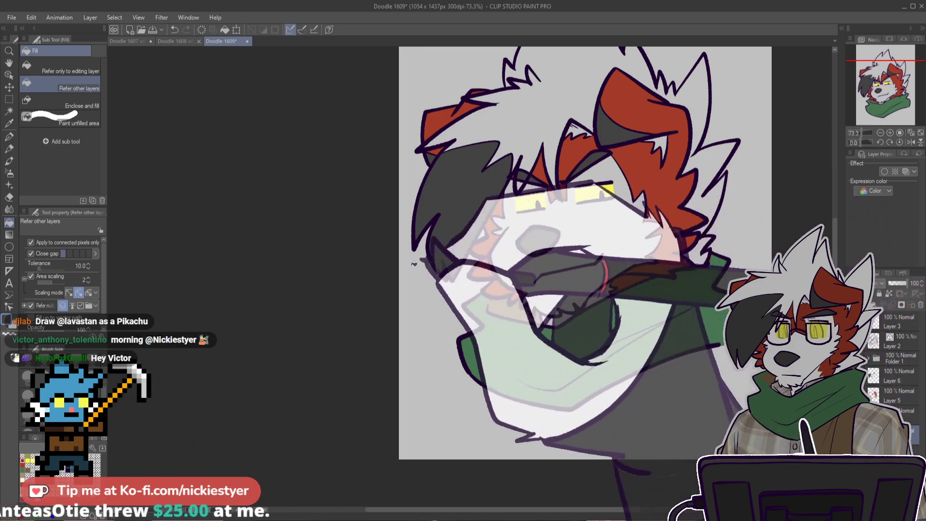
{"action": "scroll", "coordinate": [616, 277], "scroll_direction": "up", "scroll_amount": 3}
{"action": "key", "text": "ctrl+z"}
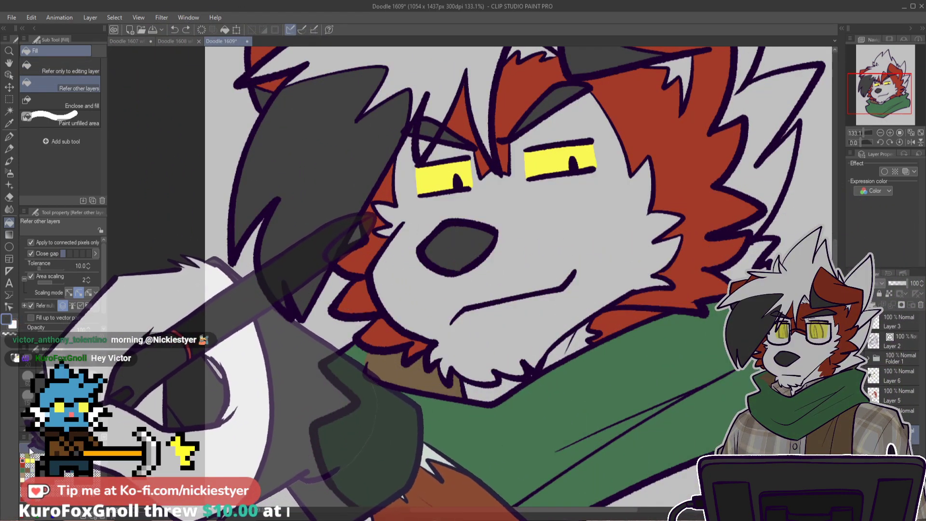
{"action": "left_click", "coordinate": [35, 438]}
{"action": "left_click", "coordinate": [44, 456]}
{"action": "left_click", "coordinate": [535, 237]}
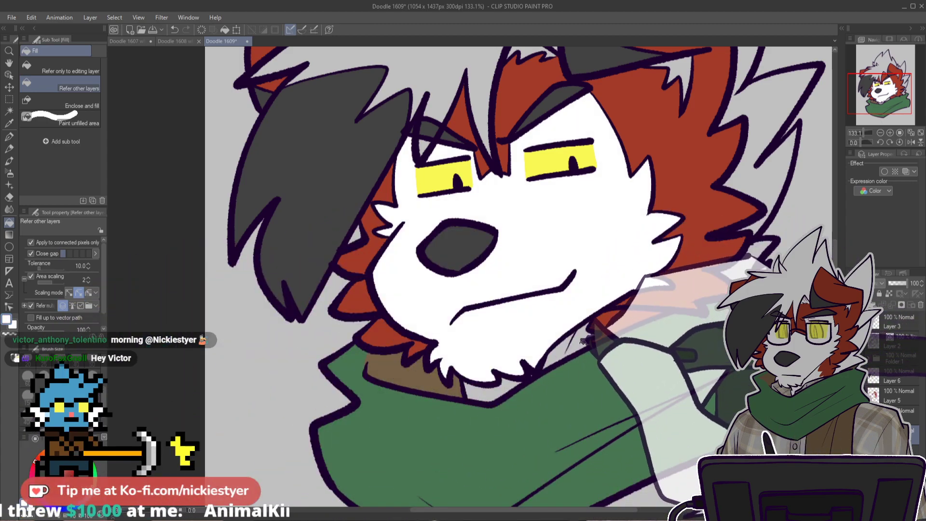
Step: Colour the fur at the neck opening and the large hair and back fur areas white
{"action": "key", "text": "p"}
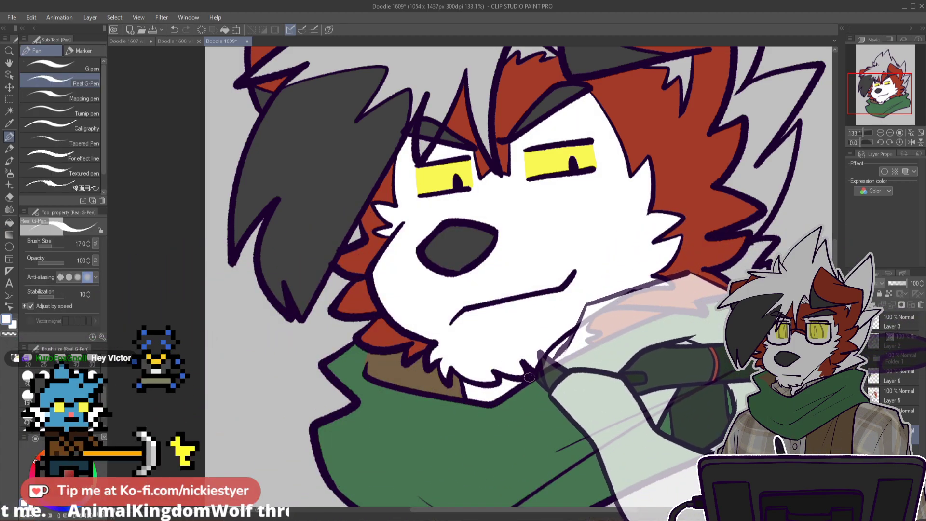
{"action": "scroll", "coordinate": [606, 248], "scroll_direction": "up", "scroll_amount": 4}
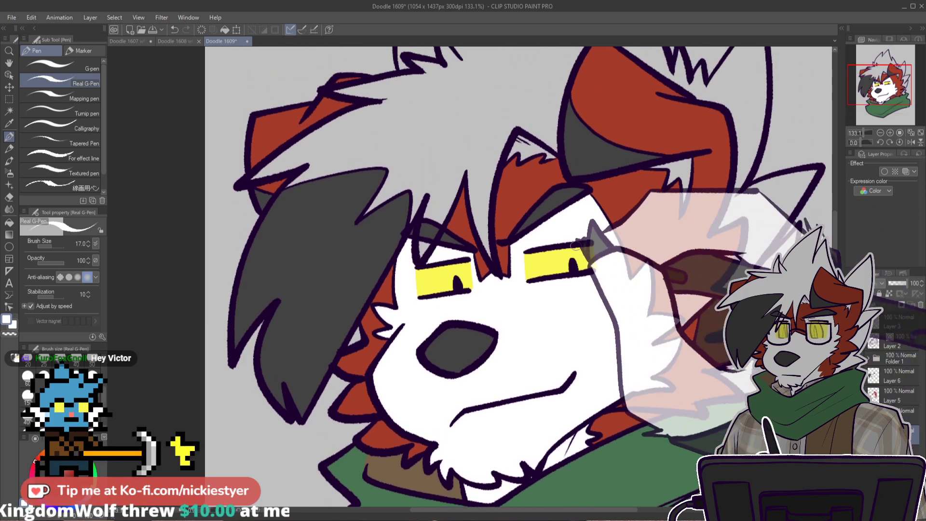
{"action": "key", "text": "g"}
{"action": "left_click", "coordinate": [501, 106]}
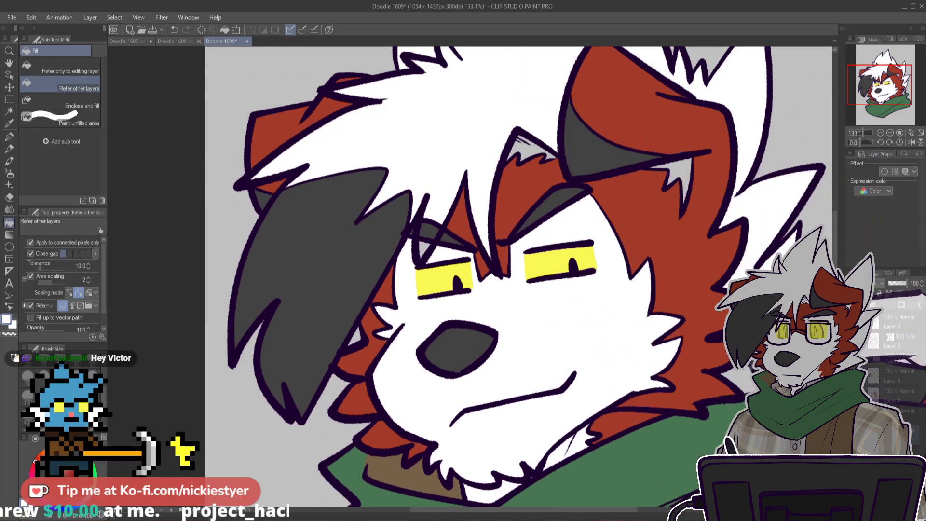
Step: Fill the remaining grey gaps in the forehead tuft, ear fur and beside the eyebrow with white
{"action": "scroll", "coordinate": [457, 262], "scroll_direction": "up", "scroll_amount": 5}
{"action": "scroll", "coordinate": [458, 262], "scroll_direction": "down", "scroll_amount": 3}
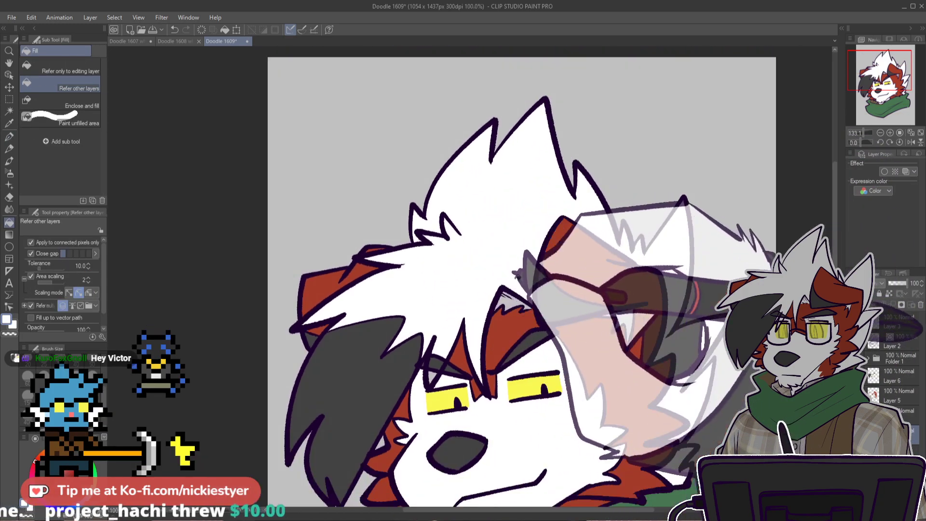
{"action": "scroll", "coordinate": [514, 276], "scroll_direction": "up", "scroll_amount": 3}
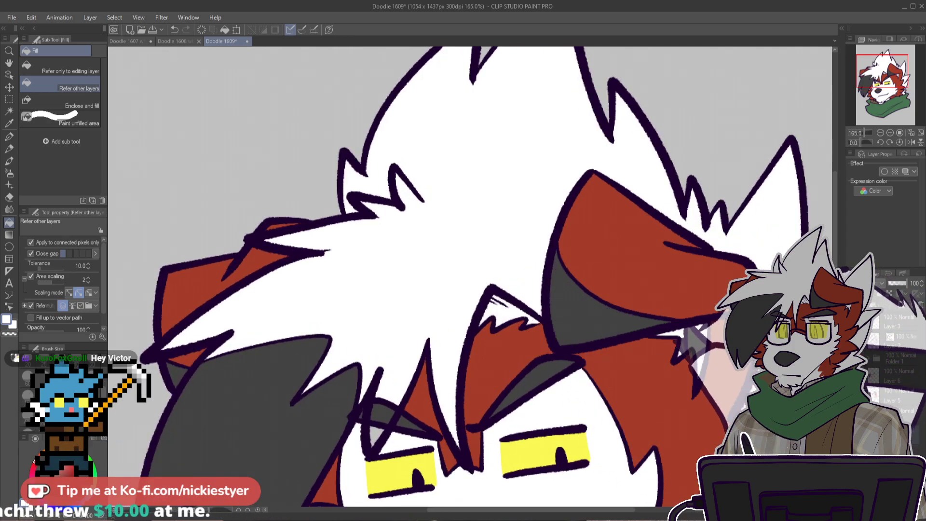
{"action": "key", "text": "p"}
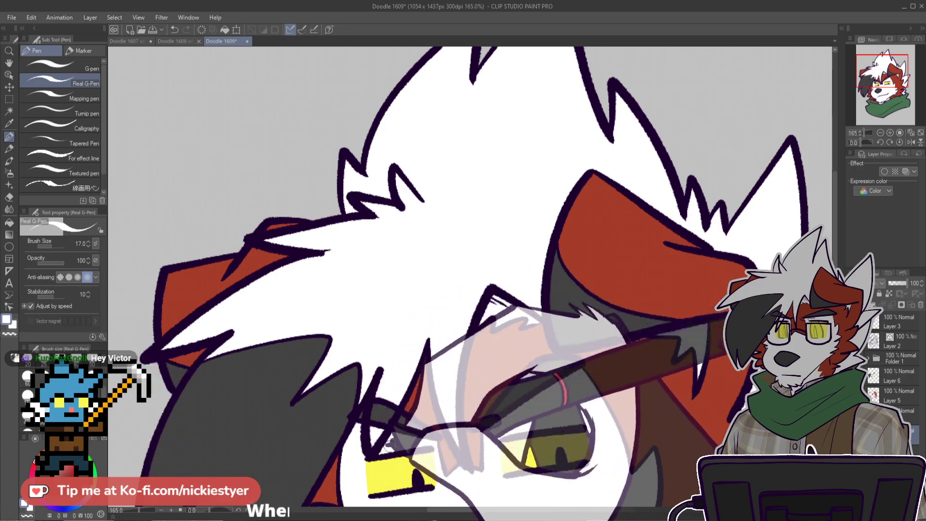
{"action": "scroll", "coordinate": [503, 368], "scroll_direction": "down", "scroll_amount": 4}
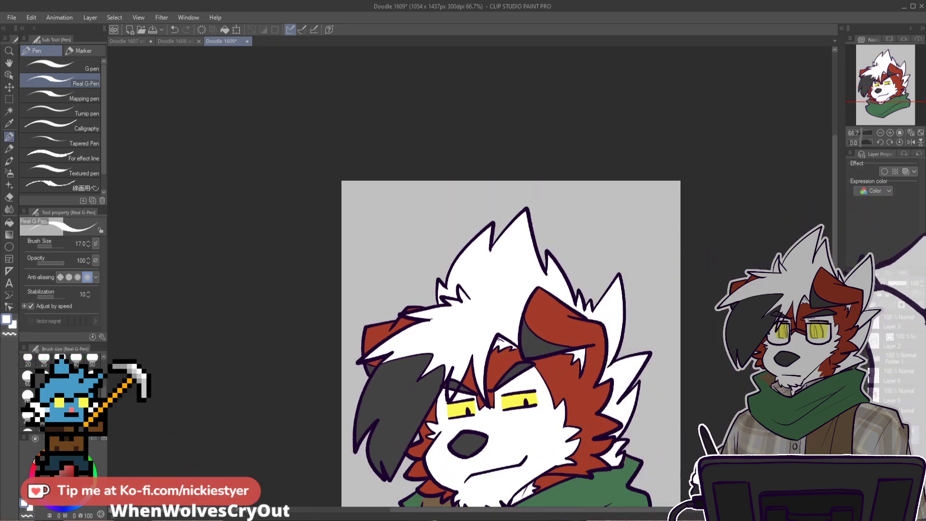
{"action": "scroll", "coordinate": [503, 368], "scroll_direction": "down", "scroll_amount": 4}
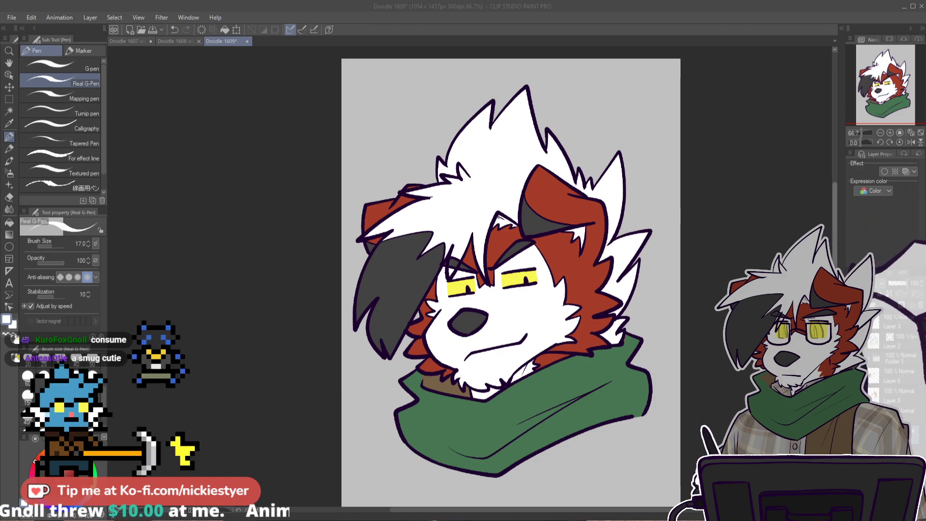
Step: Show the hand and sign folder again over the coloured head and scarf
{"action": "scroll", "coordinate": [510, 275], "scroll_direction": "down", "scroll_amount": 3}
{"action": "left_click", "coordinate": [852, 358]}
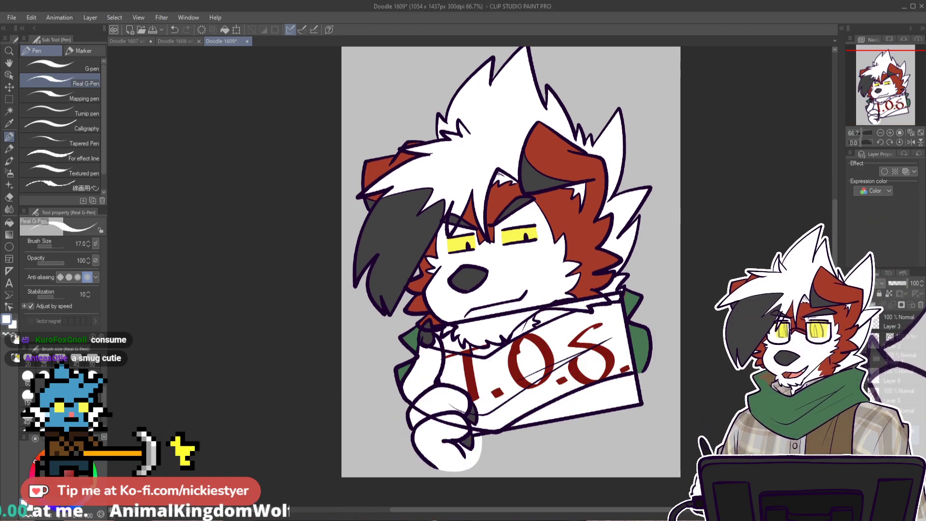
{"action": "left_click", "coordinate": [851, 358]}
{"action": "left_click", "coordinate": [852, 358]}
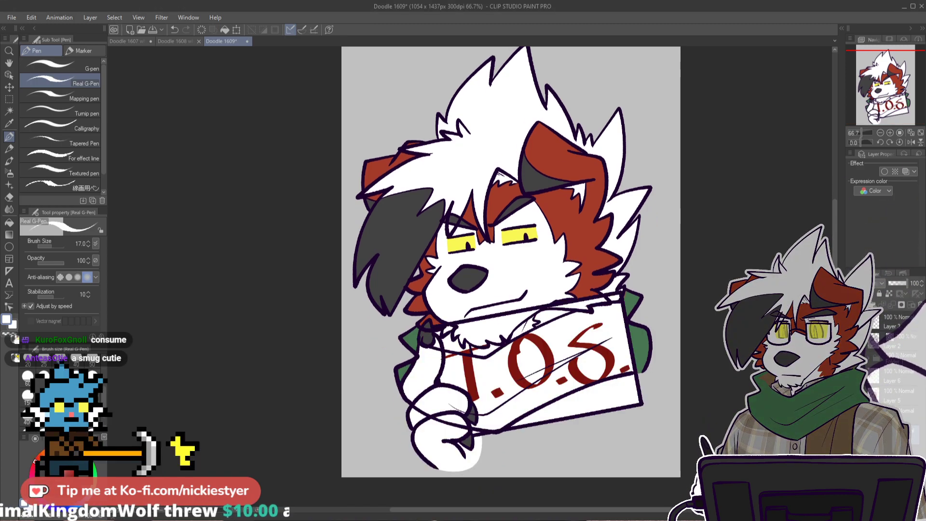
Step: Move the hand and sign folder above the head's line art layer and show the glasses layer again
{"action": "left_click", "coordinate": [852, 358]}
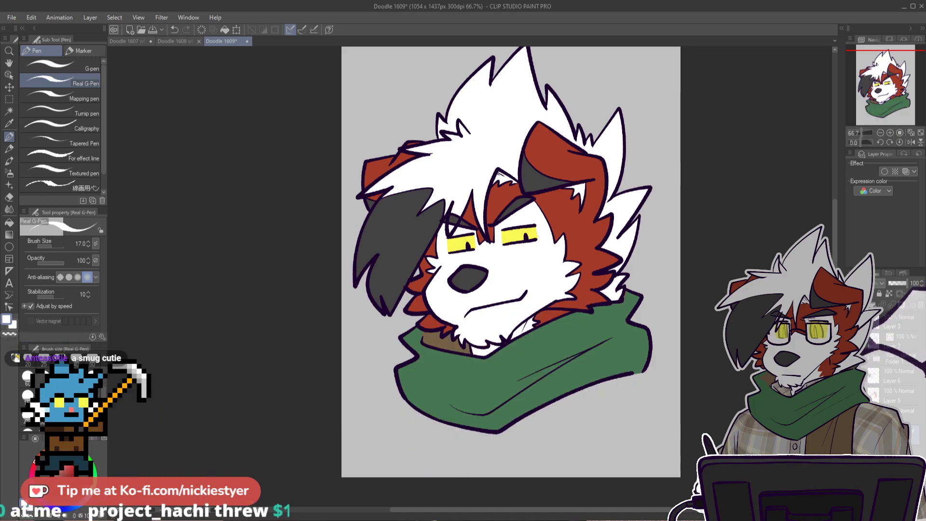
{"action": "scroll", "coordinate": [511, 262], "scroll_direction": "up", "scroll_amount": 1}
{"action": "scroll", "coordinate": [511, 262], "scroll_direction": "up", "scroll_amount": 1}
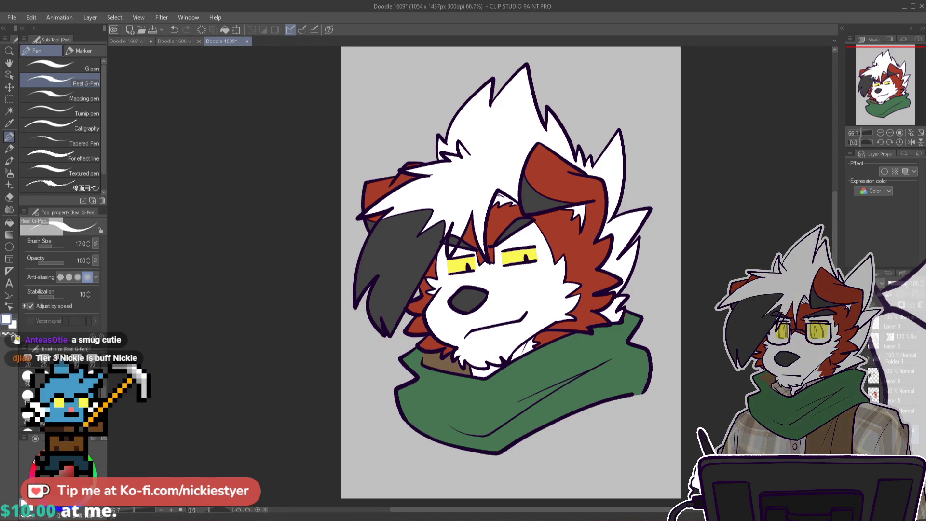
{"action": "left_click", "coordinate": [852, 341]}
{"action": "left_click", "coordinate": [851, 341]}
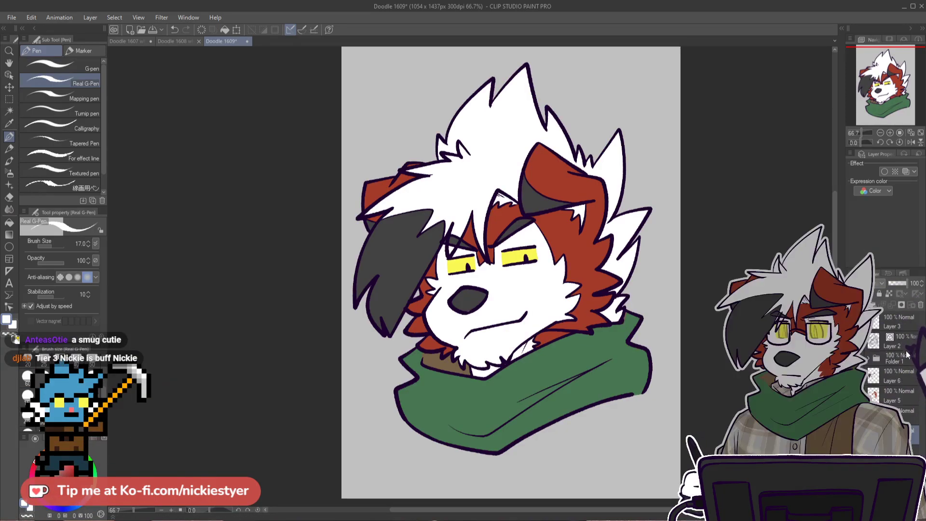
{"action": "left_click", "coordinate": [851, 359]}
{"action": "left_click_drag", "start_coordinate": [905, 361], "coordinate": [906, 340]}
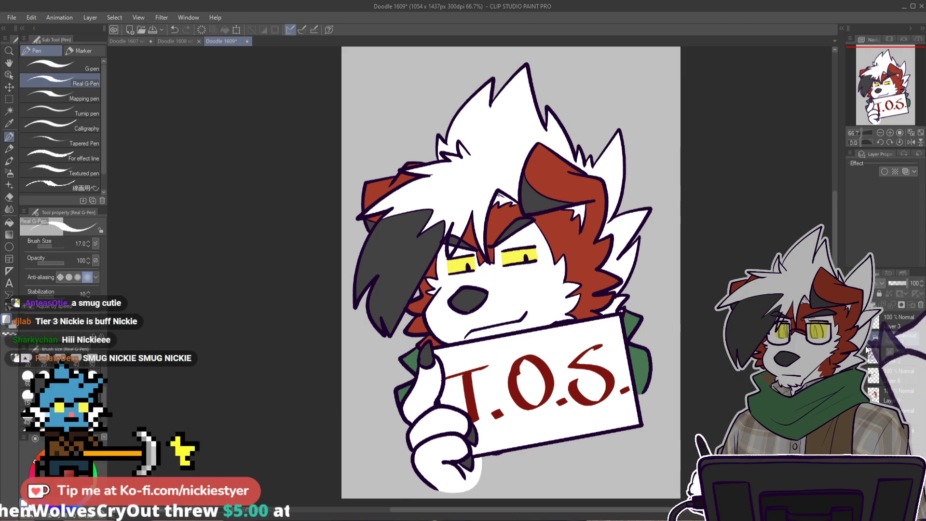
{"action": "left_click", "coordinate": [908, 362]}
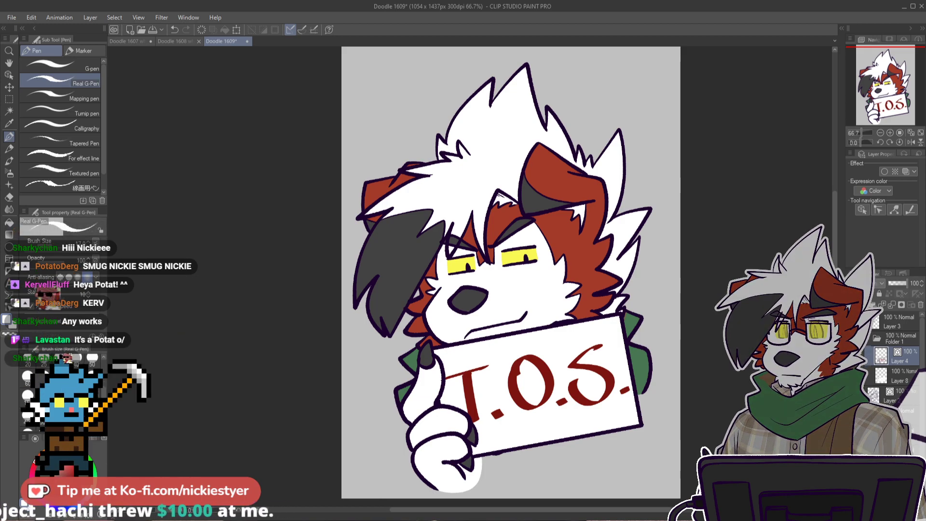
{"action": "left_click", "coordinate": [851, 322]}
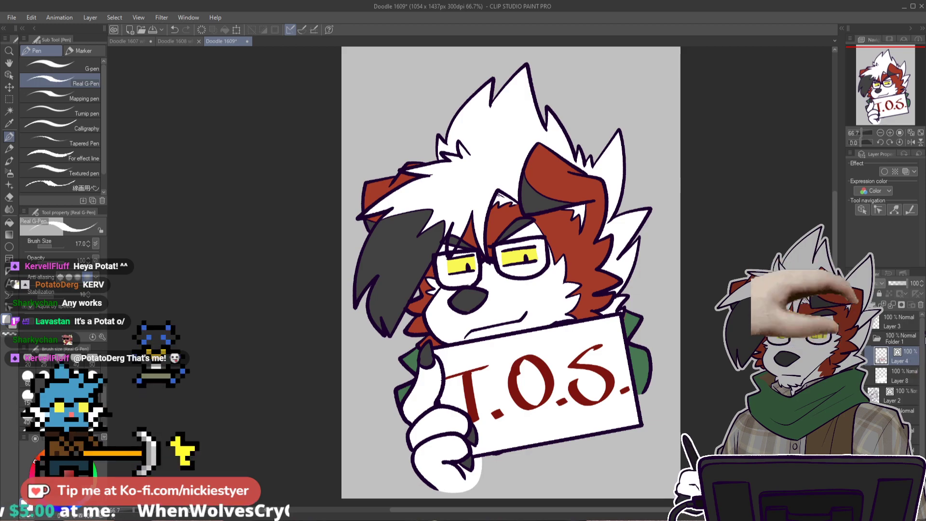
Step: Select the shape of the head line art and outline it in white on the bottom layer
{"action": "left_click", "coordinate": [909, 395]}
{"action": "left_click", "coordinate": [873, 395], "text": "ctrl"}
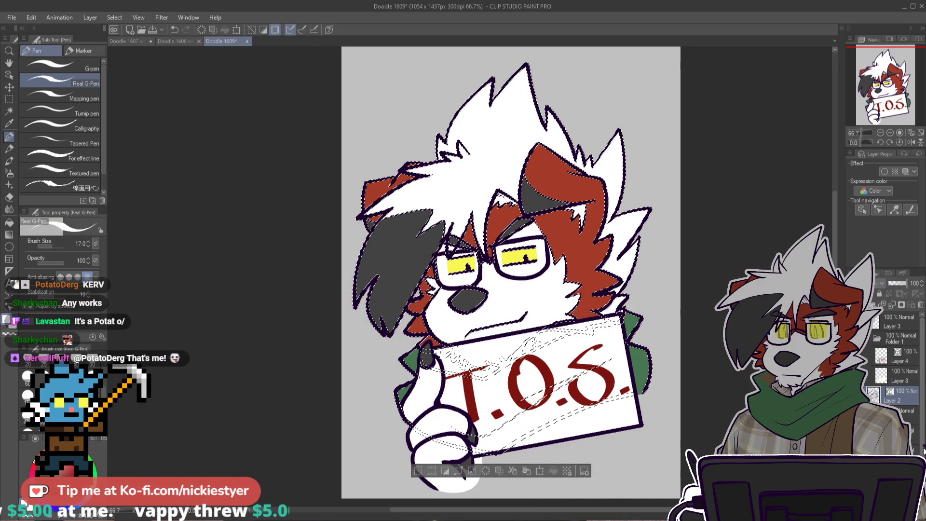
{"action": "left_click_drag", "start_coordinate": [924, 451], "coordinate": [923, 456]}
{"action": "left_click", "coordinate": [910, 444]}
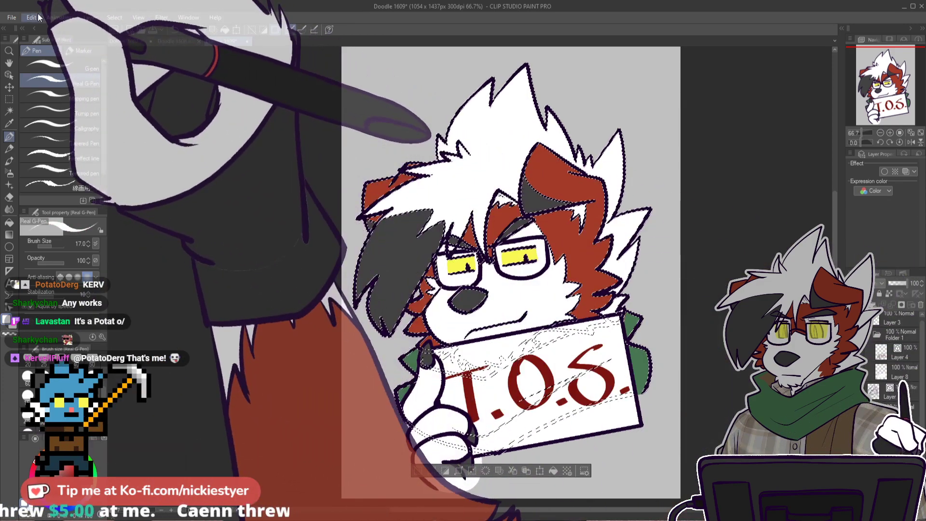
{"action": "left_click", "coordinate": [32, 18]}
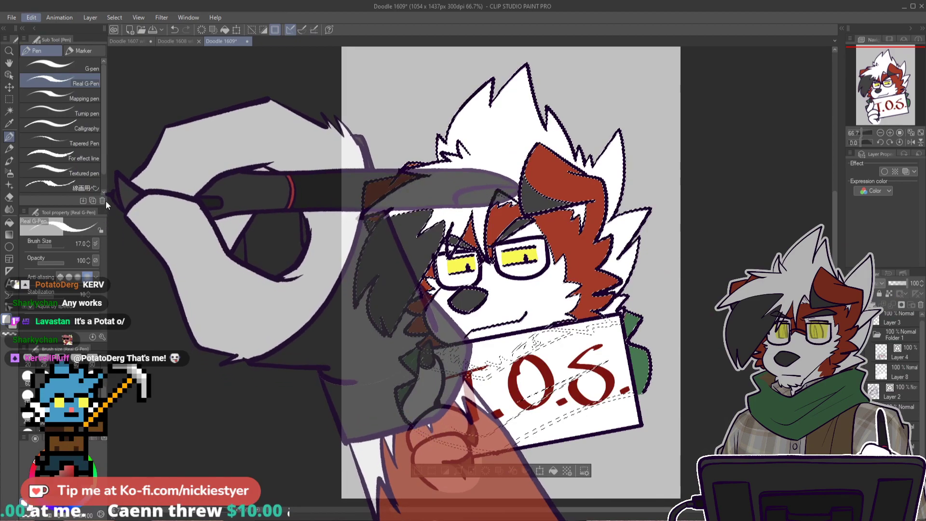
{"action": "left_click", "coordinate": [105, 201]}
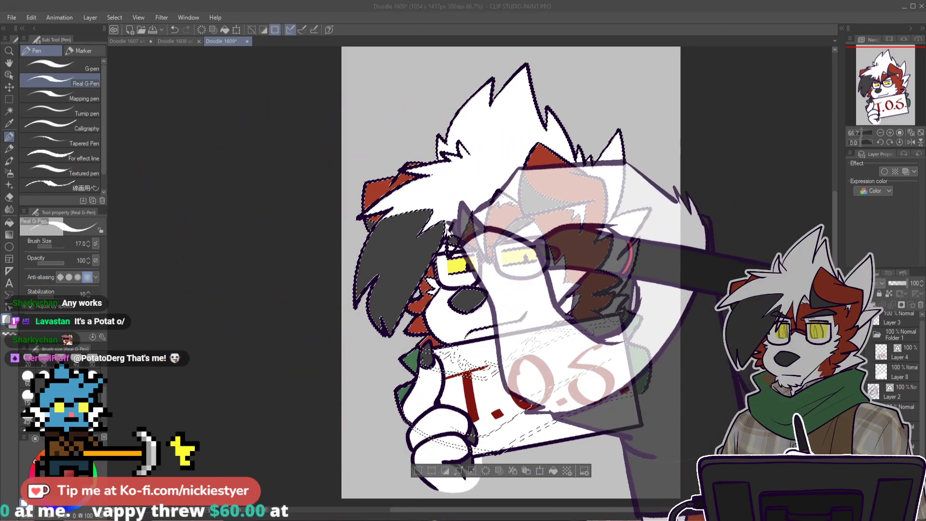
{"action": "left_click", "coordinate": [475, 221]}
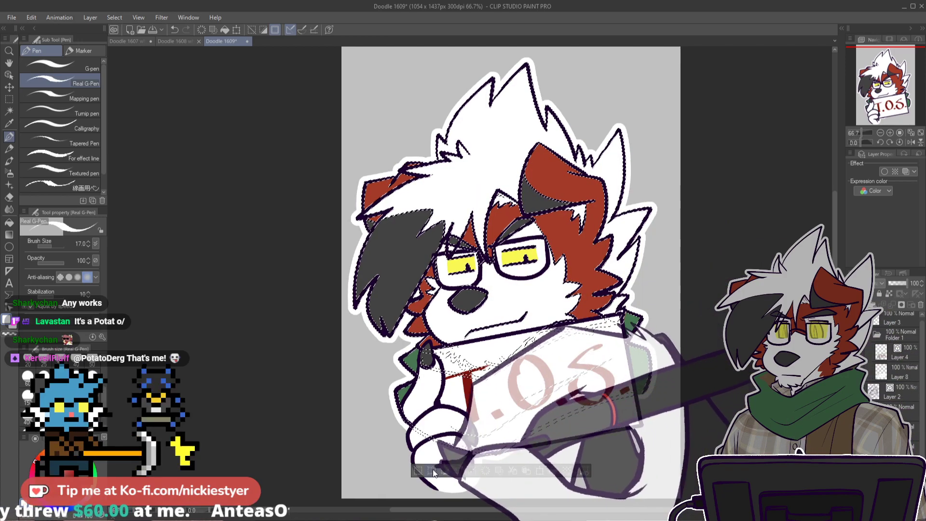
{"action": "left_click", "coordinate": [420, 470]}
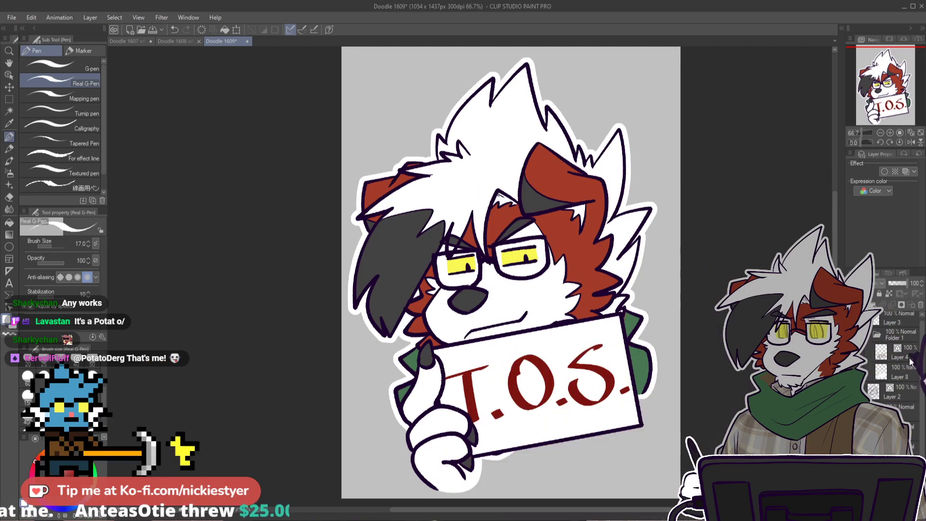
Step: Outline the hand and sign line art in white as well and clear the selection
{"action": "left_click", "coordinate": [908, 357]}
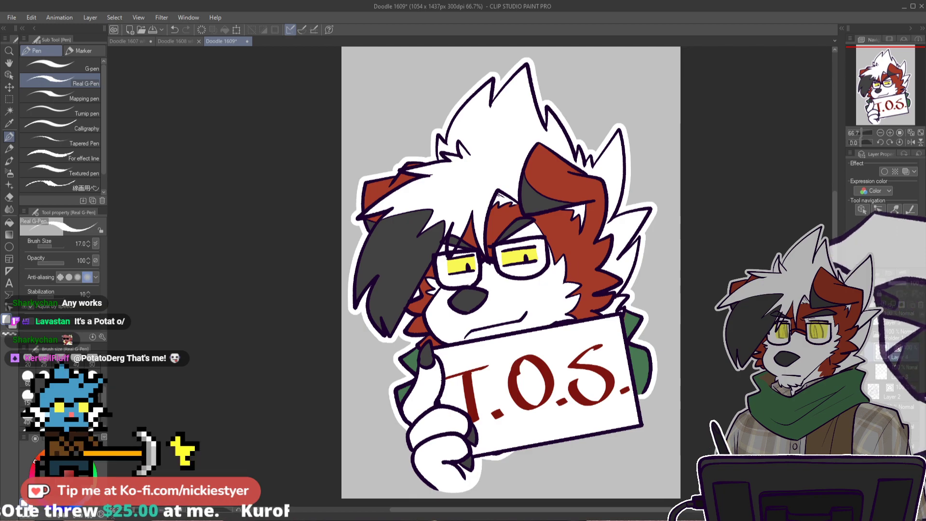
{"action": "left_click", "coordinate": [881, 353], "text": "ctrl"}
{"action": "left_click", "coordinate": [913, 431]}
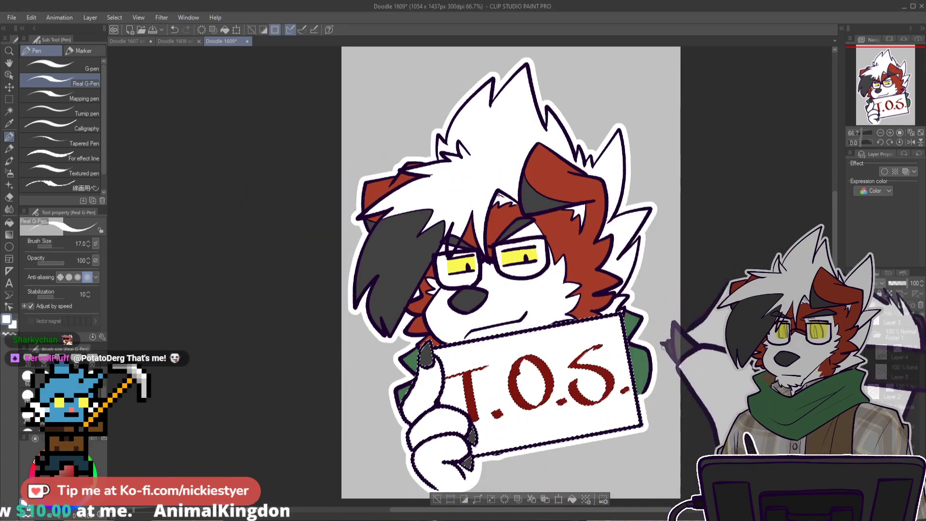
{"action": "key", "text": "ctrl+d"}
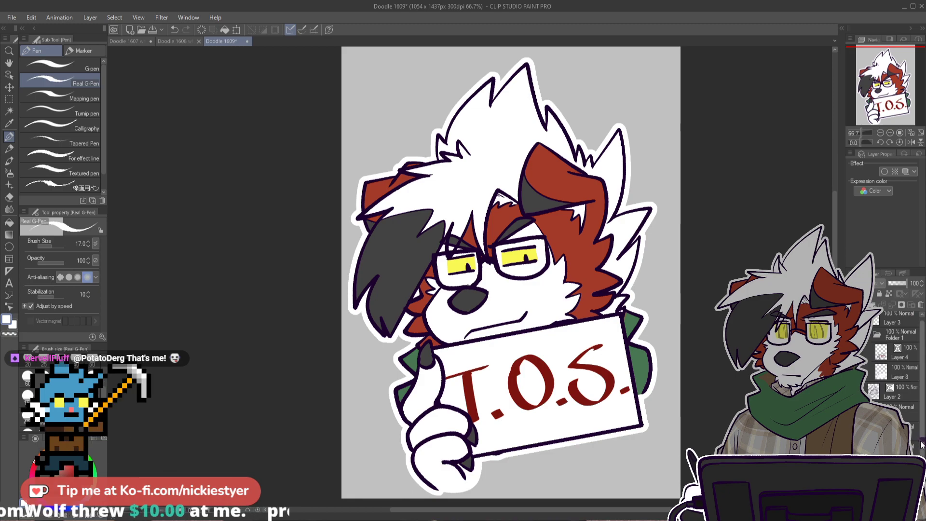
Step: Hide the grey background and crop the canvas around the character to about 991 × 1381 px
{"action": "left_click_drag", "start_coordinate": [922, 346], "coordinate": [921, 356]}
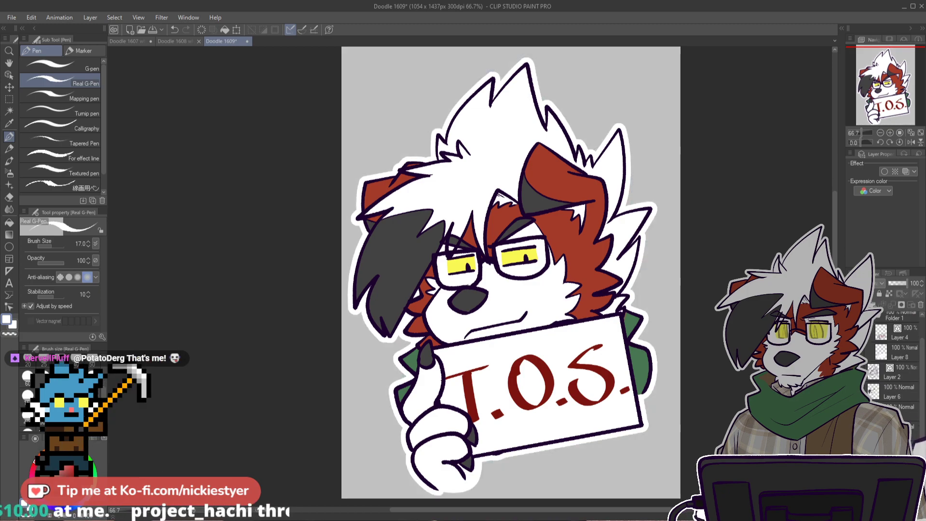
{"action": "left_click", "coordinate": [852, 450]}
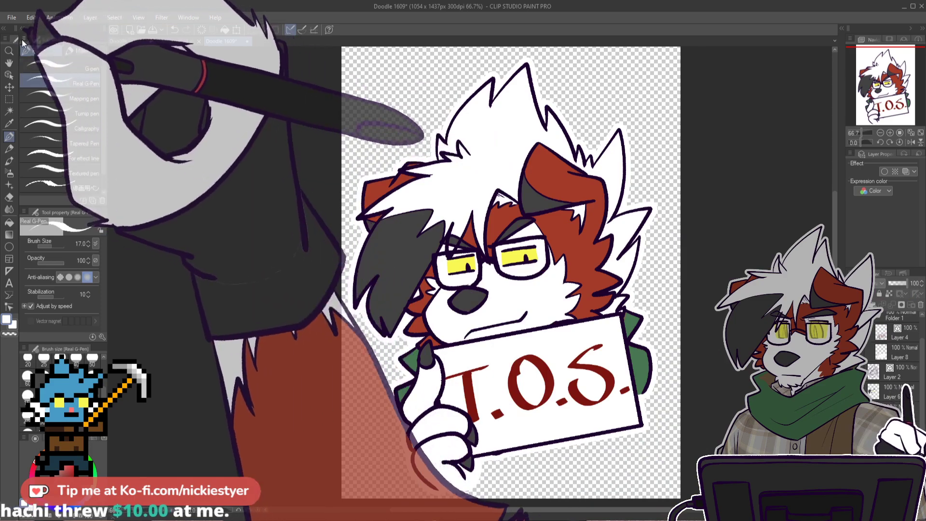
{"action": "left_click_drag", "start_coordinate": [60, 81], "coordinate": [60, 70]}
{"action": "scroll", "coordinate": [497, 268], "scroll_direction": "up", "scroll_amount": 2}
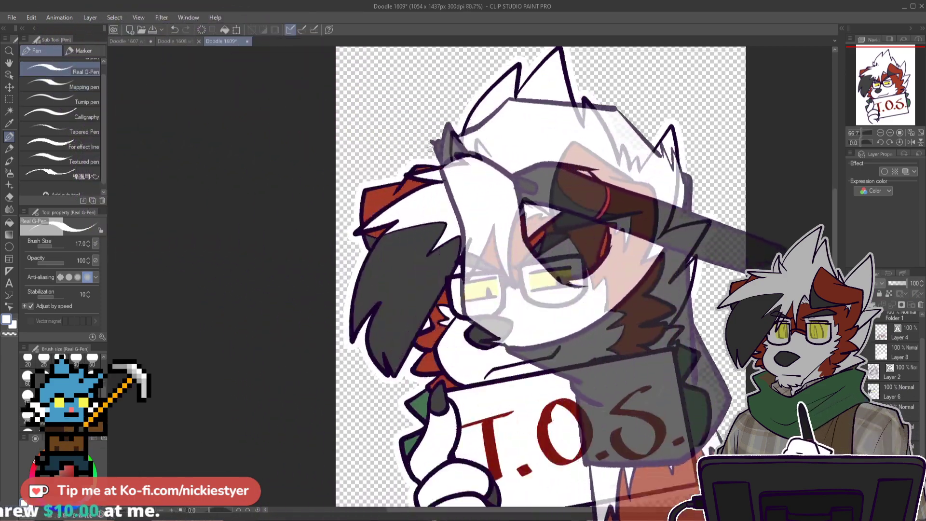
{"action": "scroll", "coordinate": [573, 191], "scroll_direction": "down", "scroll_amount": 3}
{"action": "key", "text": "m"}
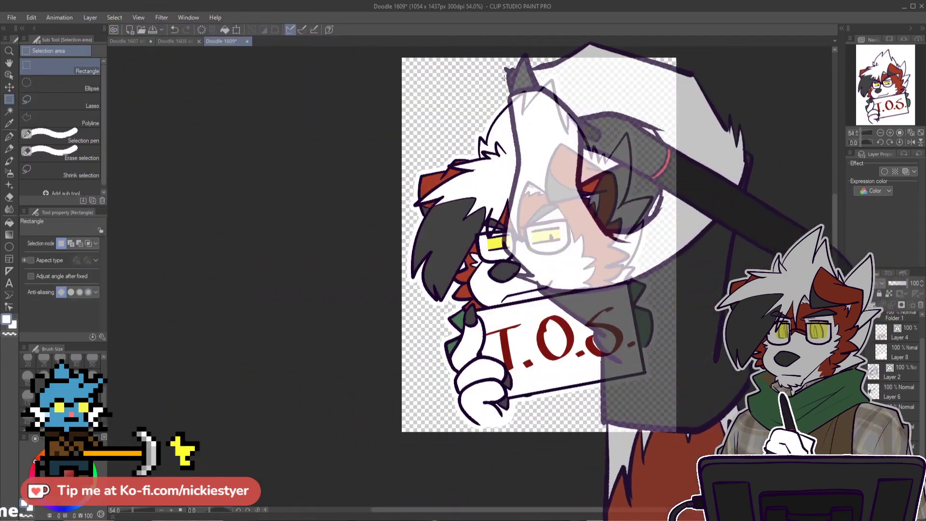
{"action": "left_click_drag", "start_coordinate": [394, 71], "coordinate": [659, 431]}
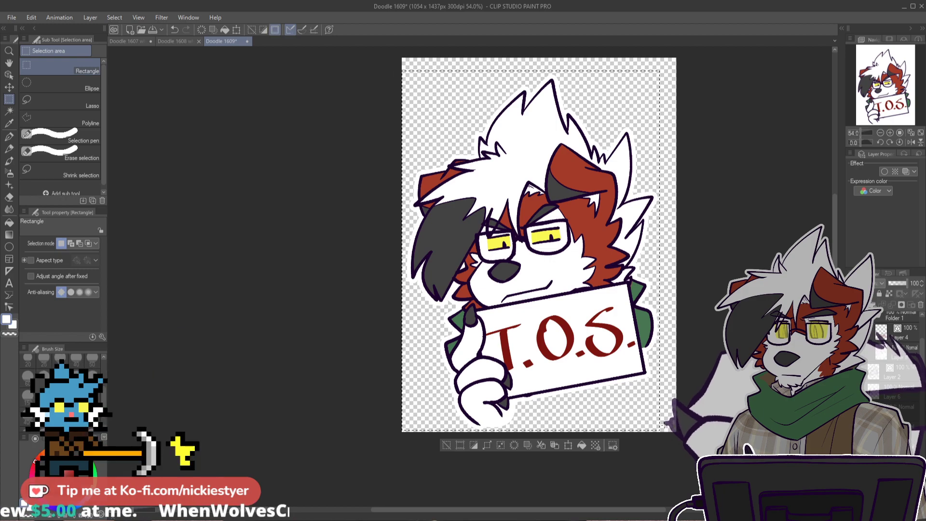
{"action": "left_click", "coordinate": [461, 446]}
{"action": "left_click", "coordinate": [313, 410]}
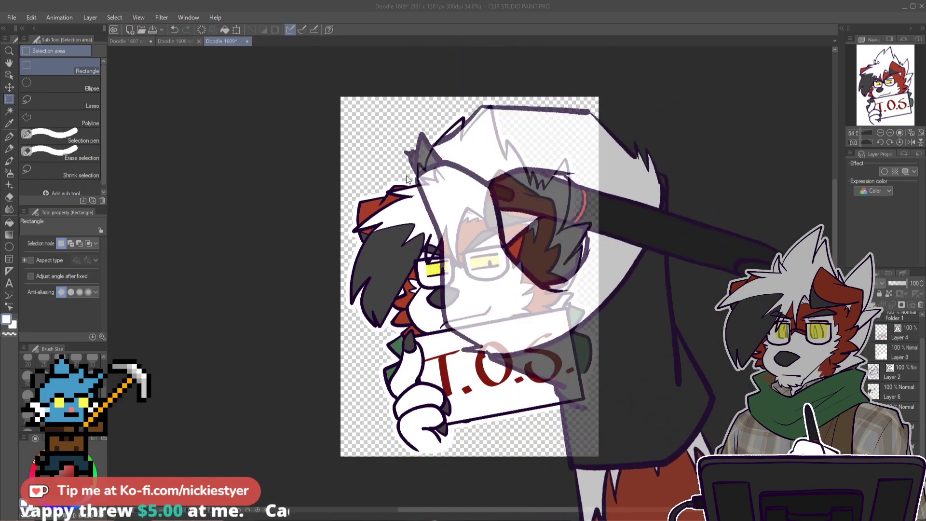
Step: Save the drawing and also save it as Doodle 1609.png
{"action": "key", "text": "ctrl+s"}
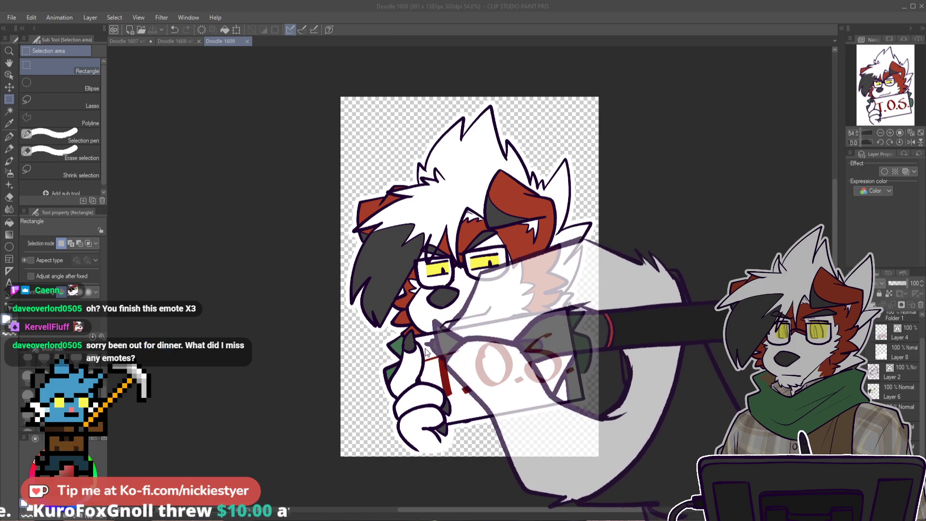
{"action": "key", "text": "Return"}
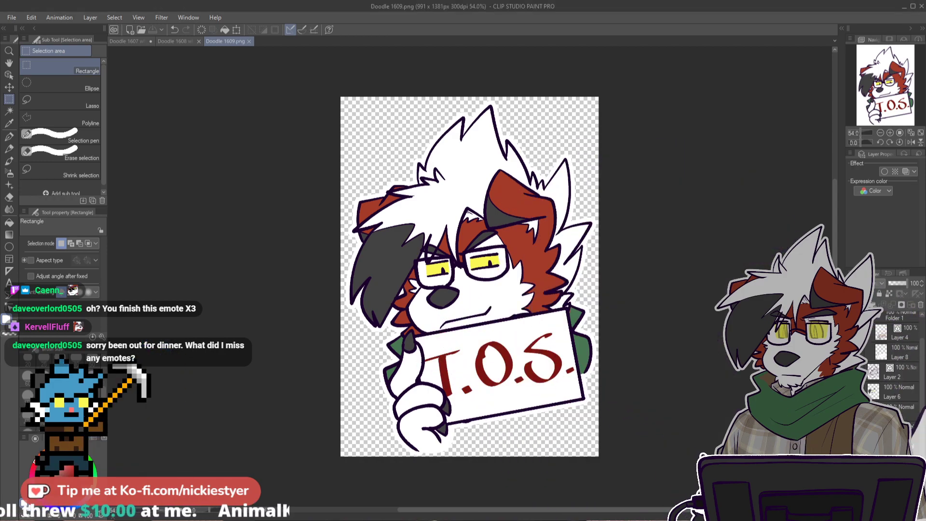
Step: Undo the canvas crop to return to the full canvas
{"action": "key", "text": "ctrl+a"}
{"action": "key", "text": "ctrl+z"}
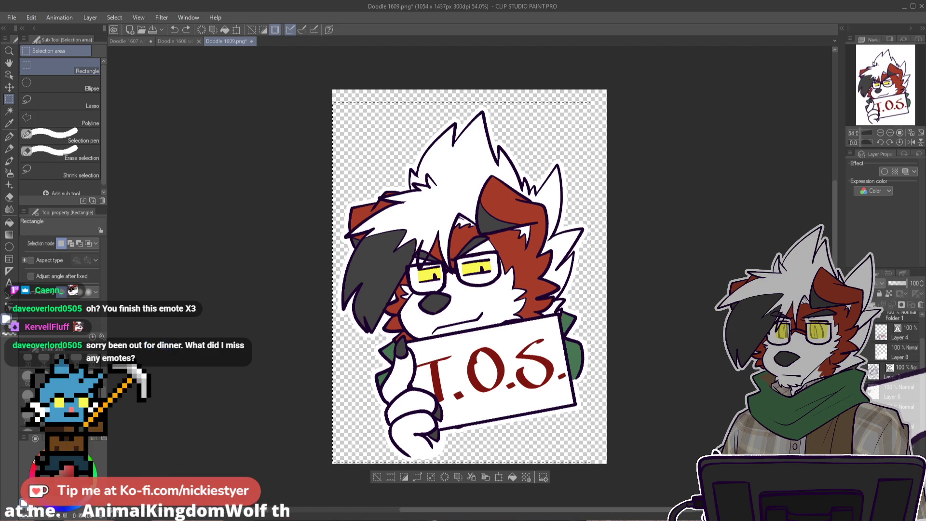
{"action": "key", "text": "ctrl+y"}
{"action": "key", "text": "ctrl+y"}
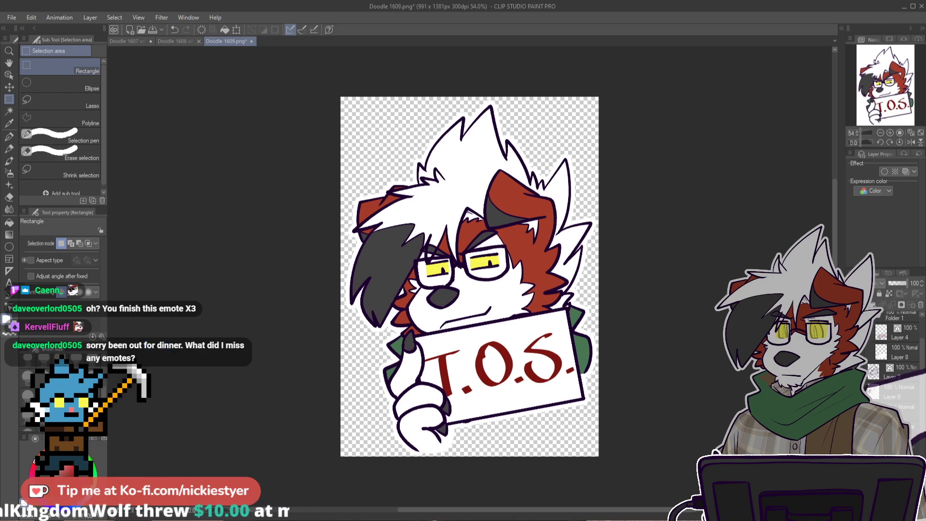
{"action": "key", "text": "ctrl+z"}
{"action": "key", "text": "ctrl+z"}
{"action": "key", "text": "ctrl+z"}
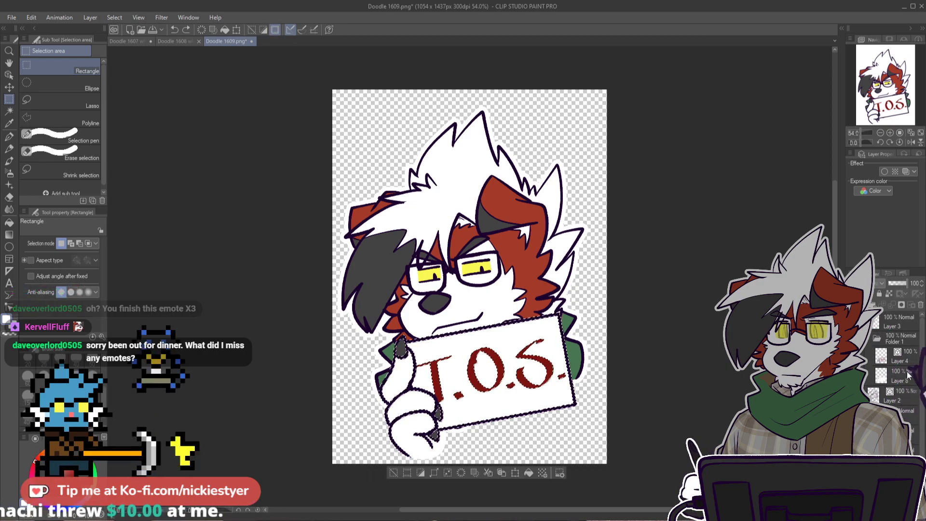
Step: Hide the hand and sign folder and save the version with the full scarf as Doodle 1609 smug.png
{"action": "left_click", "coordinate": [852, 338]}
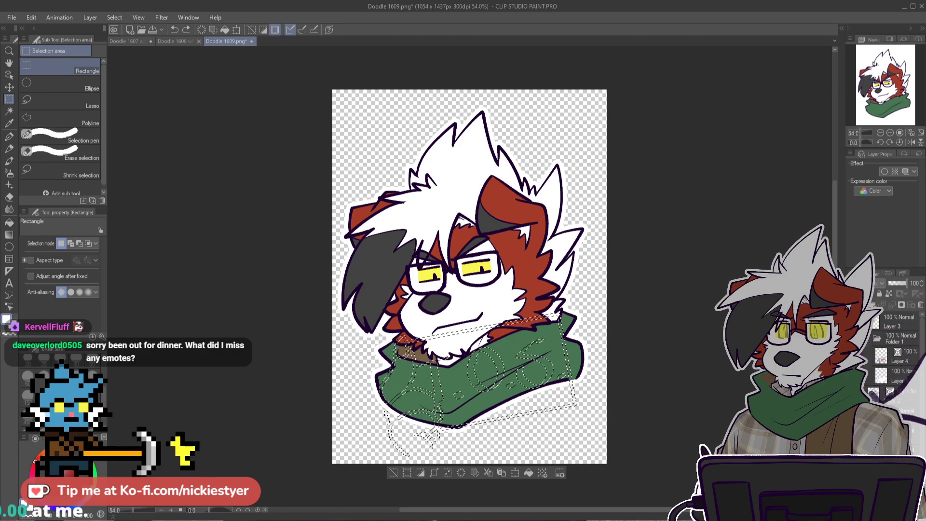
{"action": "key", "text": "ctrl+d"}
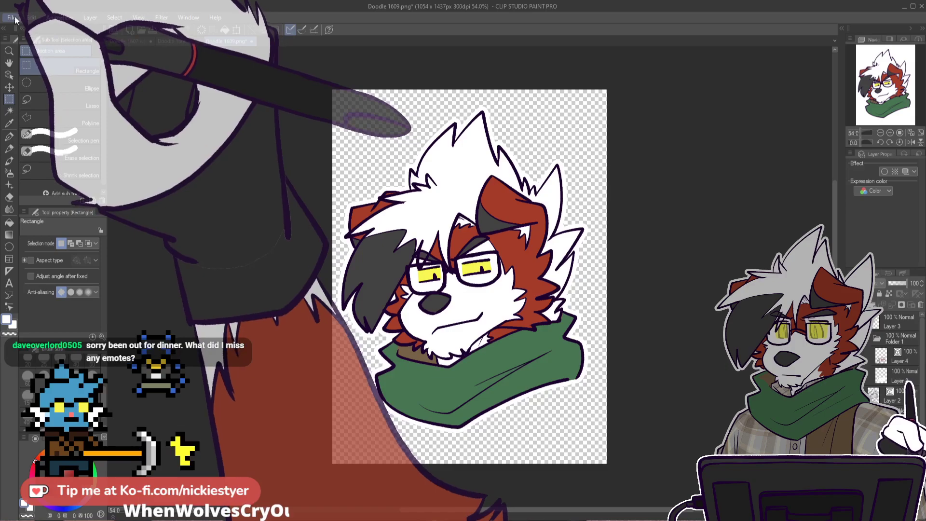
{"action": "left_click", "coordinate": [12, 18]}
{"action": "left_click", "coordinate": [77, 92]}
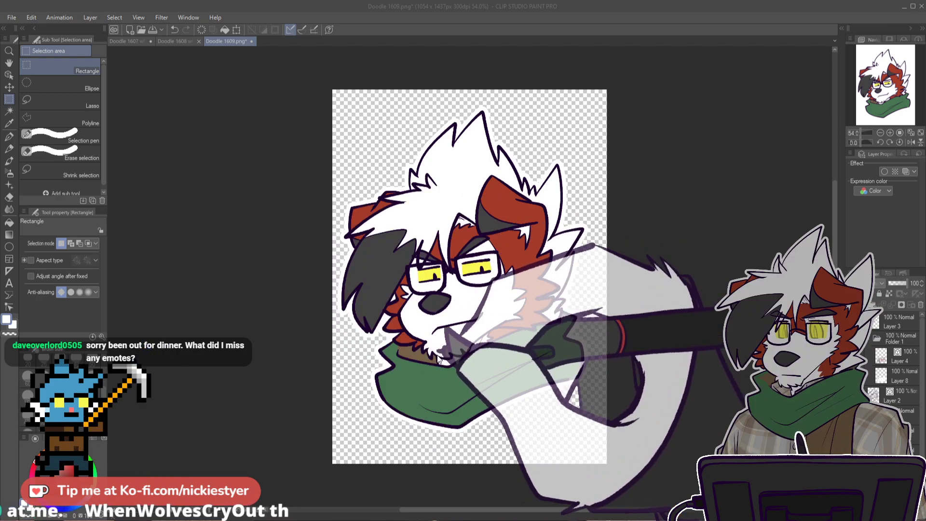
{"action": "left_click", "coordinate": [500, 198]}
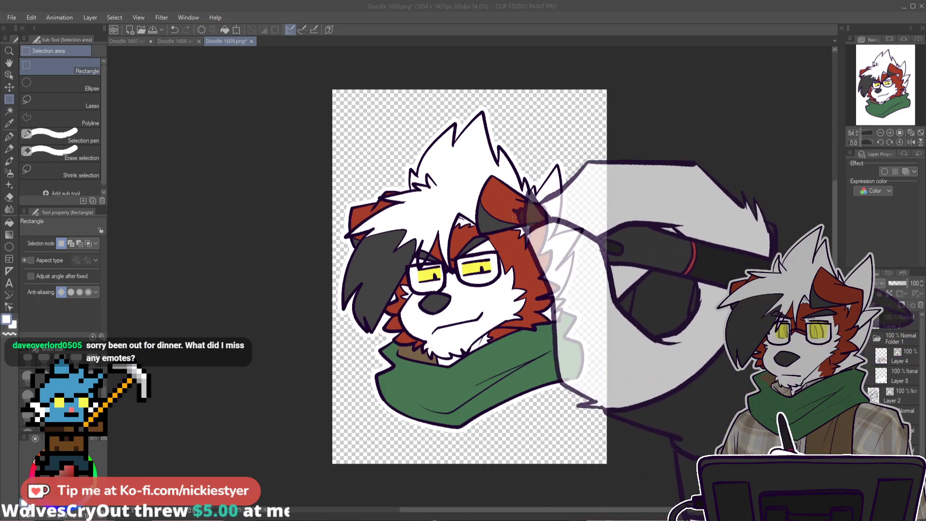
Step: Show the hand and sign folder again and switch to the Doodle 1608 what.png document
{"action": "key", "text": "ctrl+z"}
{"action": "key", "text": "ctrl+z"}
{"action": "key", "text": "ctrl+z"}
{"action": "key", "text": "ctrl+z"}
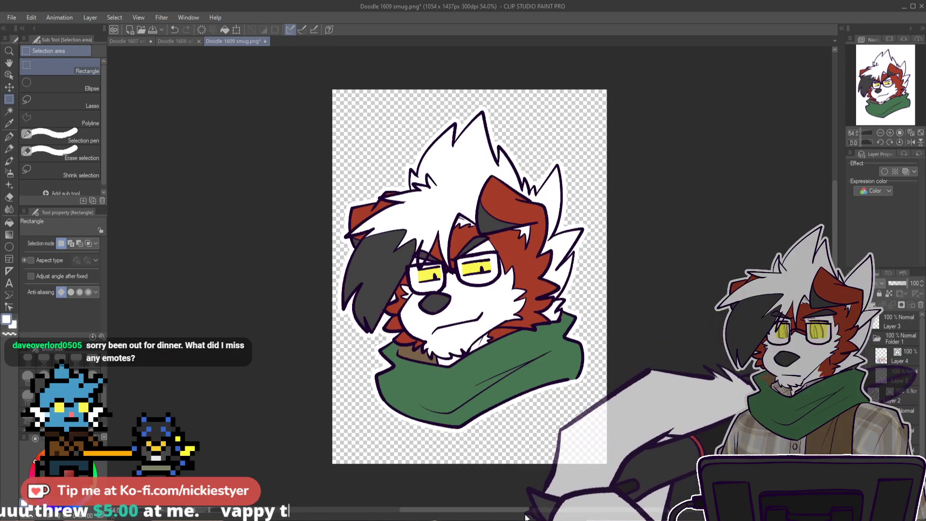
{"action": "key", "text": "ctrl+z"}
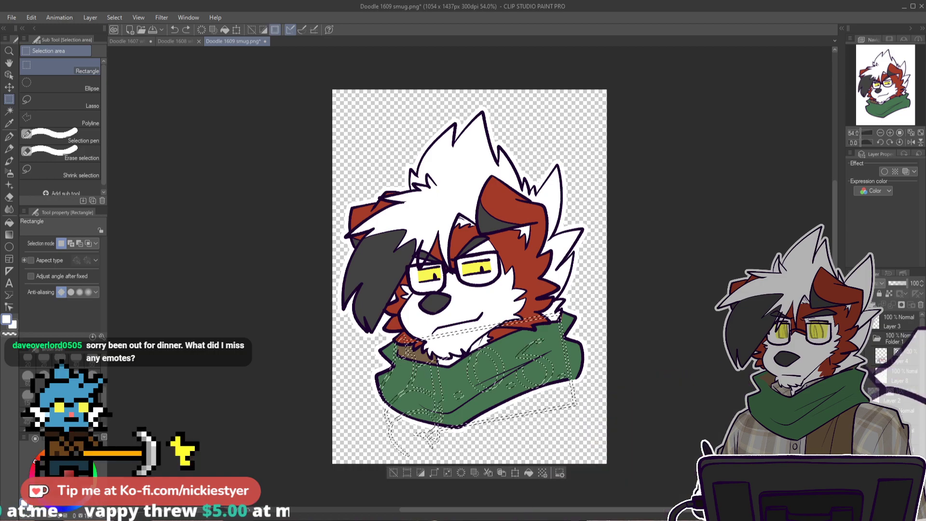
{"action": "left_click", "coordinate": [852, 339]}
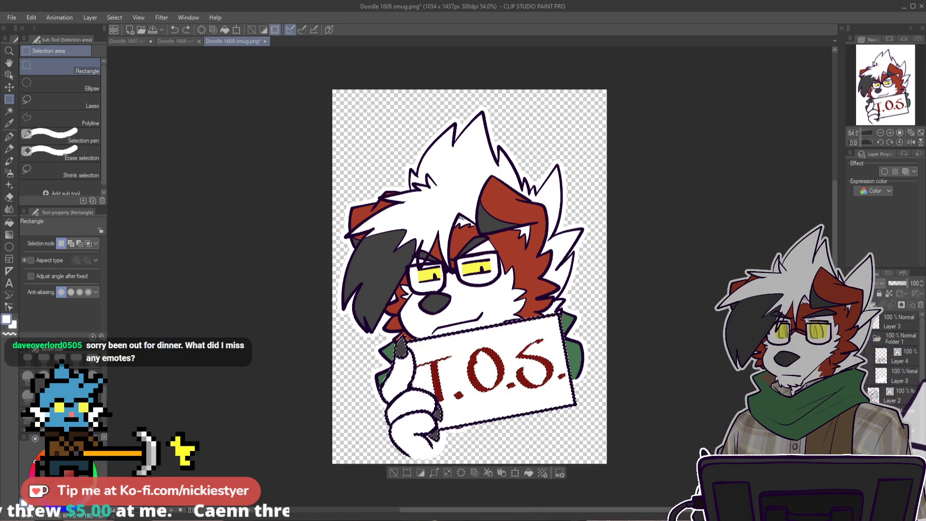
{"action": "key", "text": "ctrl+d"}
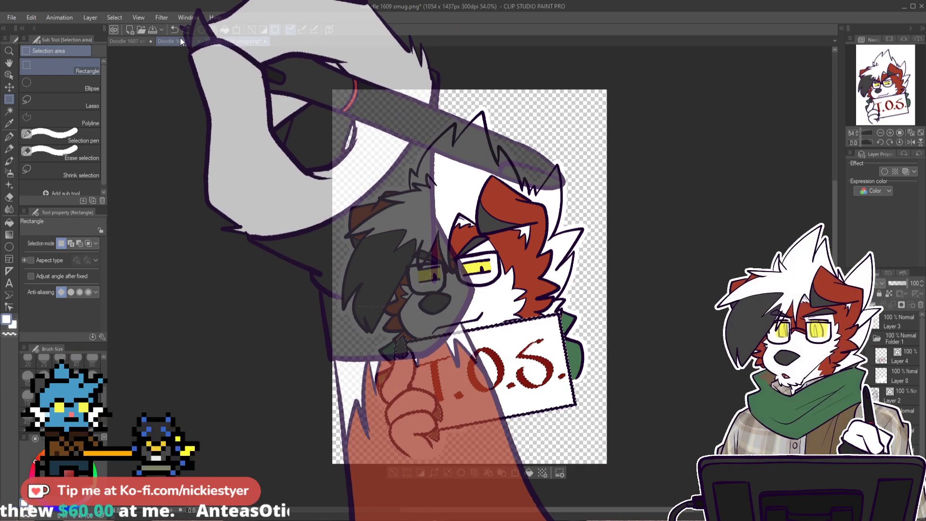
{"action": "left_click", "coordinate": [180, 39]}
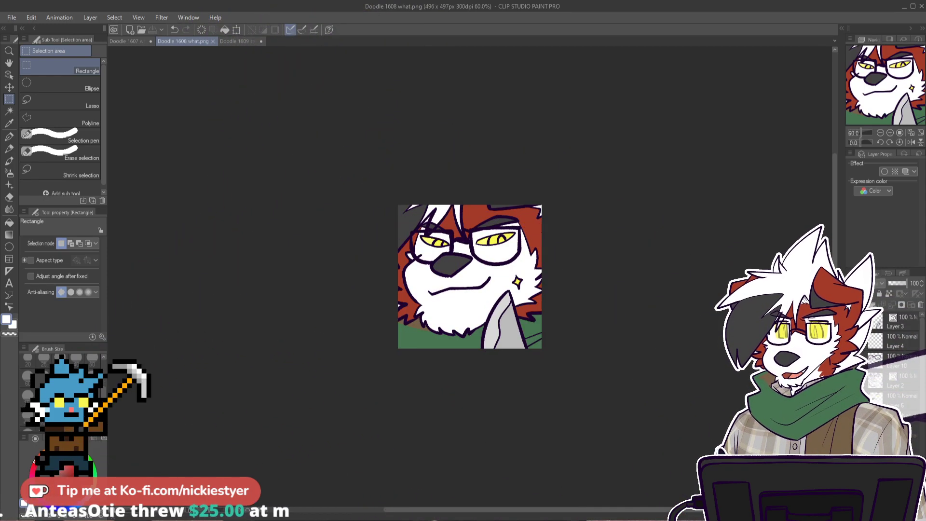
Step: Check the Doodle 1607 and Doodle 1608 documents, return to Doodle 1609 smug.png and clear the selection around the sign
{"action": "left_click", "coordinate": [126, 43]}
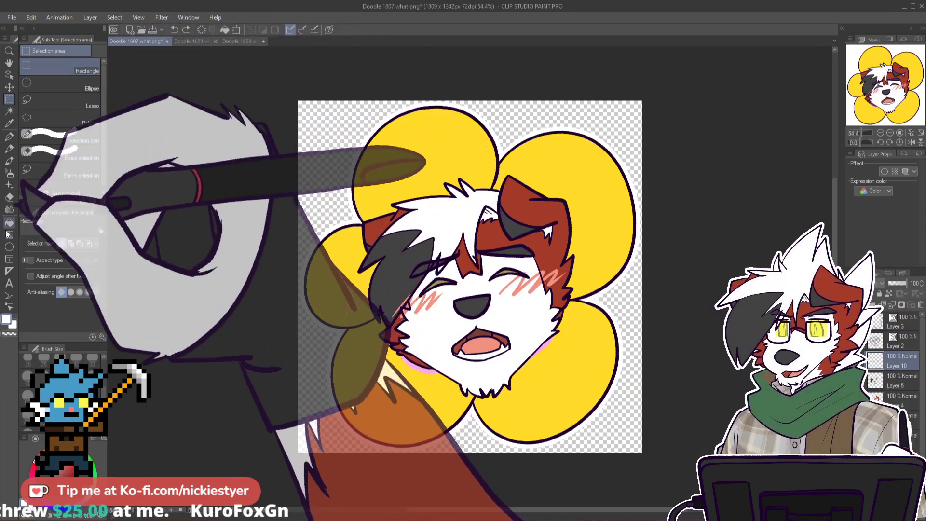
{"action": "left_click", "coordinate": [186, 43]}
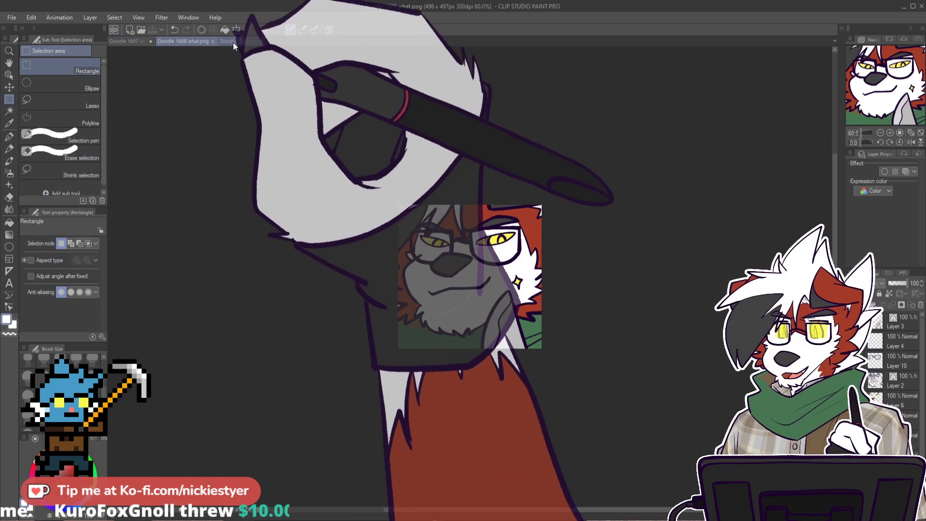
{"action": "left_click", "coordinate": [233, 43]}
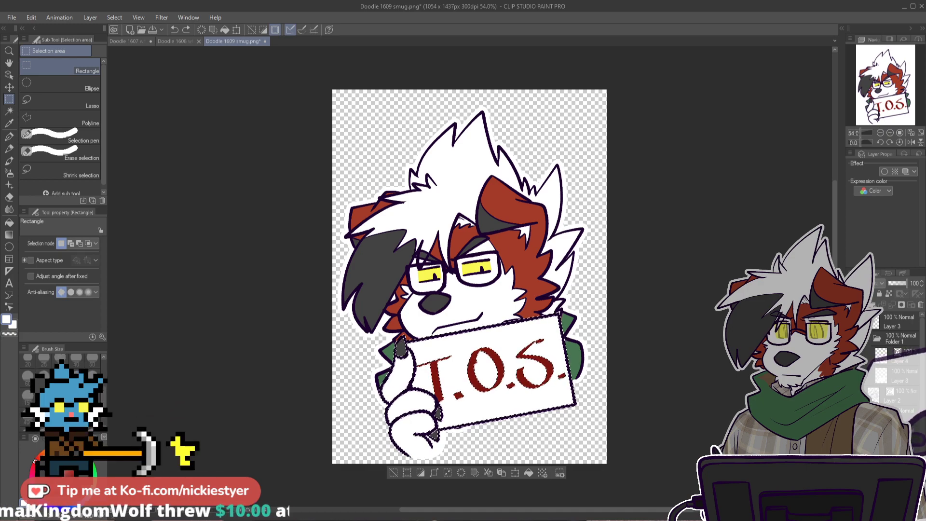
{"action": "key", "text": "ctrl+d"}
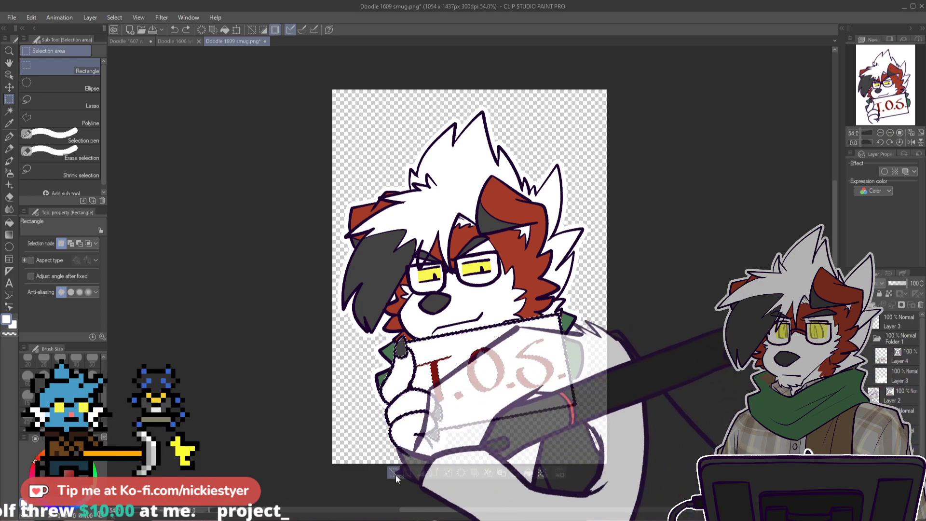
{"action": "scroll", "coordinate": [534, 310], "scroll_direction": "up", "scroll_amount": 2}
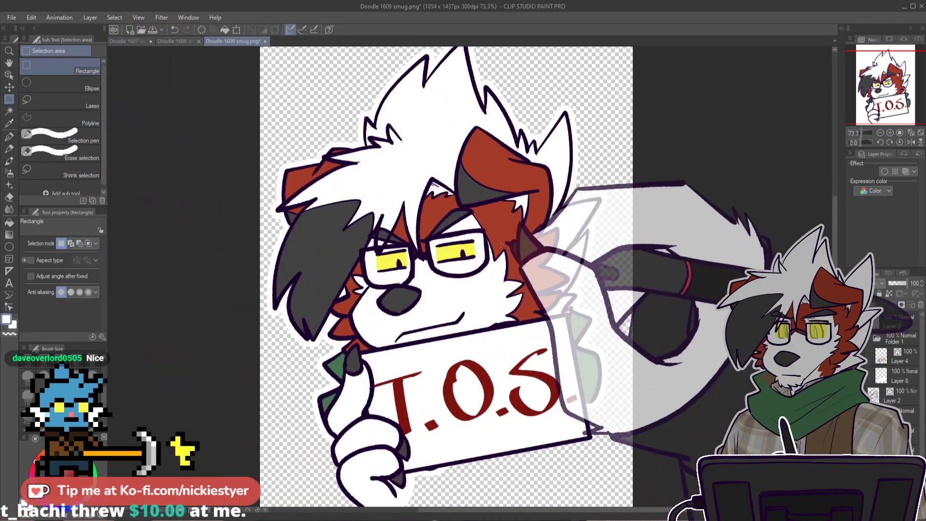
{"action": "left_click_drag", "start_coordinate": [298, 196], "coordinate": [375, 270]}
{"action": "left_click_drag", "start_coordinate": [336, 232], "coordinate": [557, 458]}
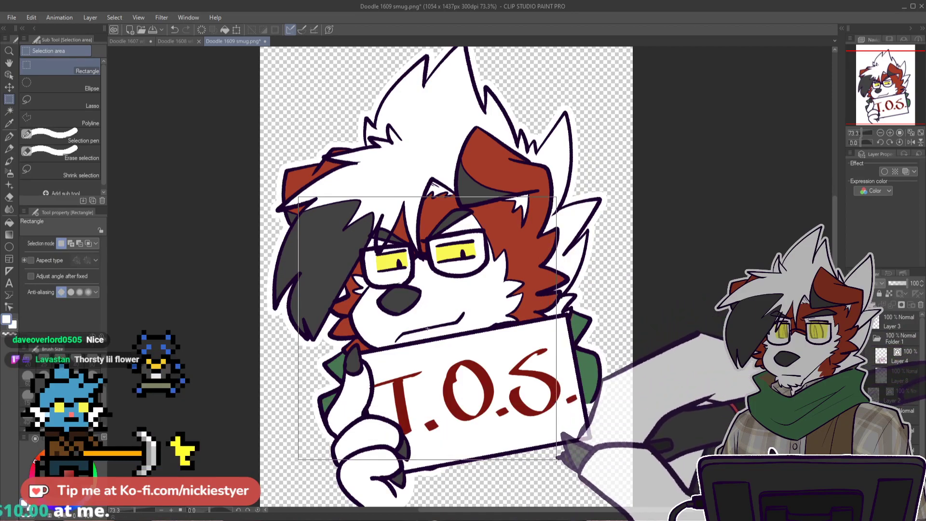
{"action": "left_click", "coordinate": [343, 474]}
{"action": "left_click_drag", "start_coordinate": [319, 191], "coordinate": [589, 477]}
{"action": "left_click_drag", "start_coordinate": [549, 427], "coordinate": [561, 428]}
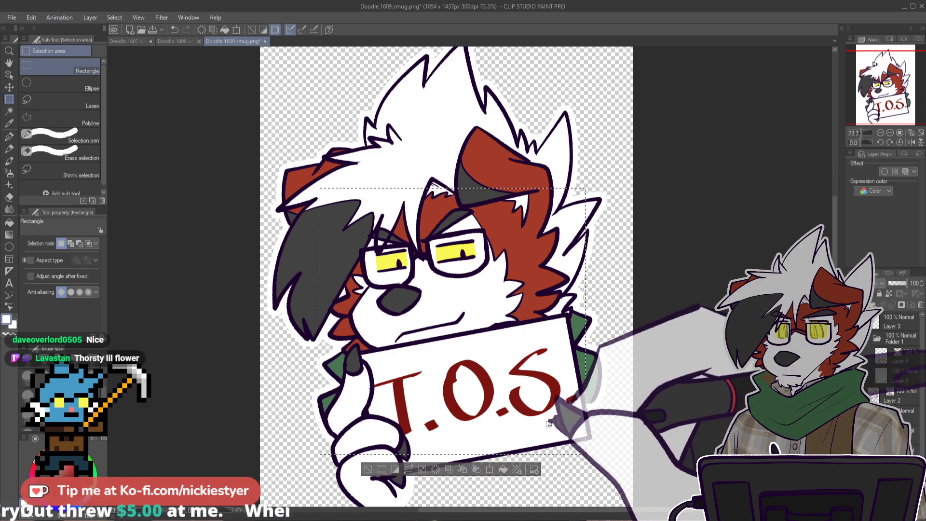
{"action": "left_click_drag", "start_coordinate": [549, 423], "coordinate": [549, 416]}
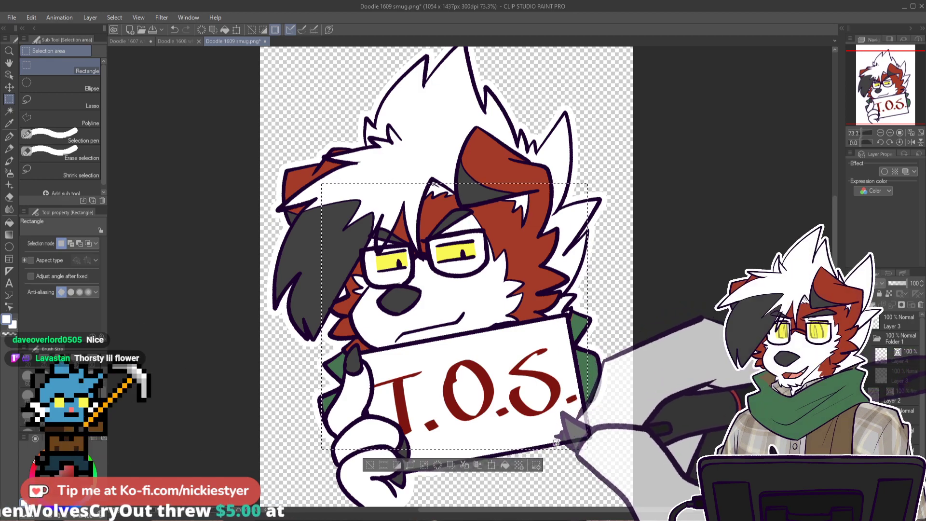
{"action": "left_click", "coordinate": [370, 465]}
Step: Crop the canvas to a square of about 663 px framing the glasses, muzzle and T.O.S. sign
{"action": "left_click_drag", "start_coordinate": [336, 214], "coordinate": [578, 445]}
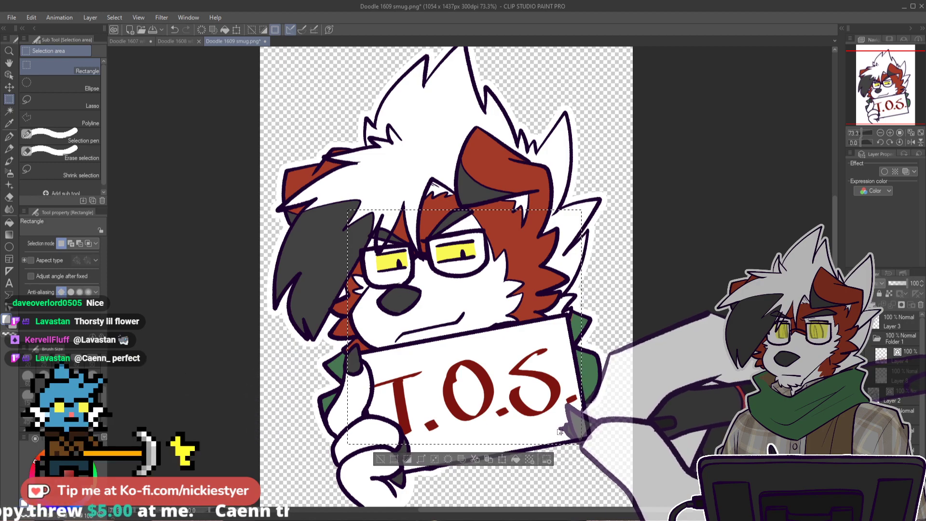
{"action": "left_click", "coordinate": [395, 460]}
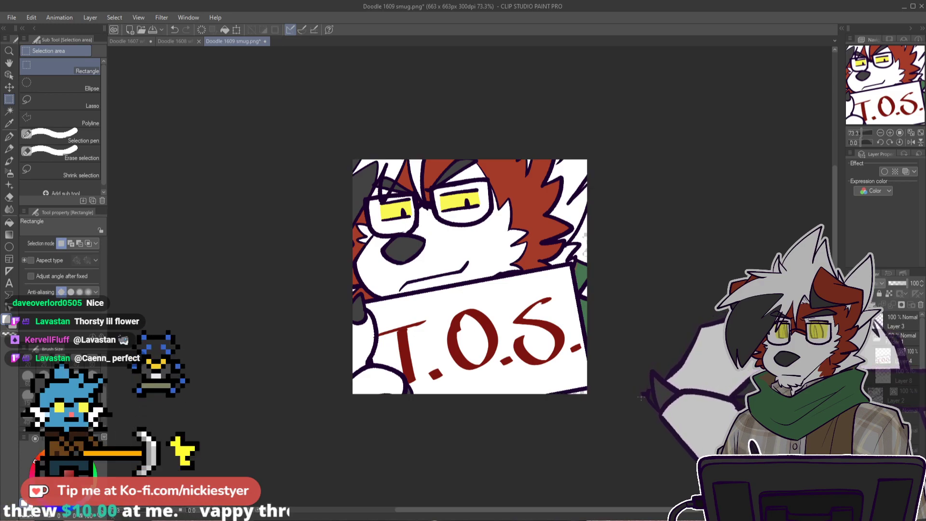
{"action": "scroll", "coordinate": [639, 401], "scroll_direction": "down", "scroll_amount": 5}
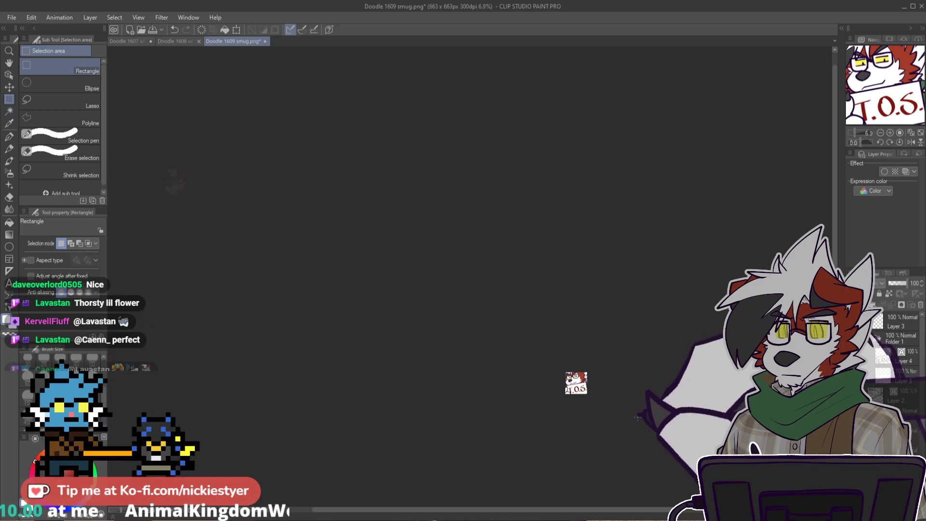
{"action": "scroll", "coordinate": [637, 418], "scroll_direction": "up", "scroll_amount": 3}
{"action": "scroll", "coordinate": [637, 418], "scroll_direction": "down", "scroll_amount": 3}
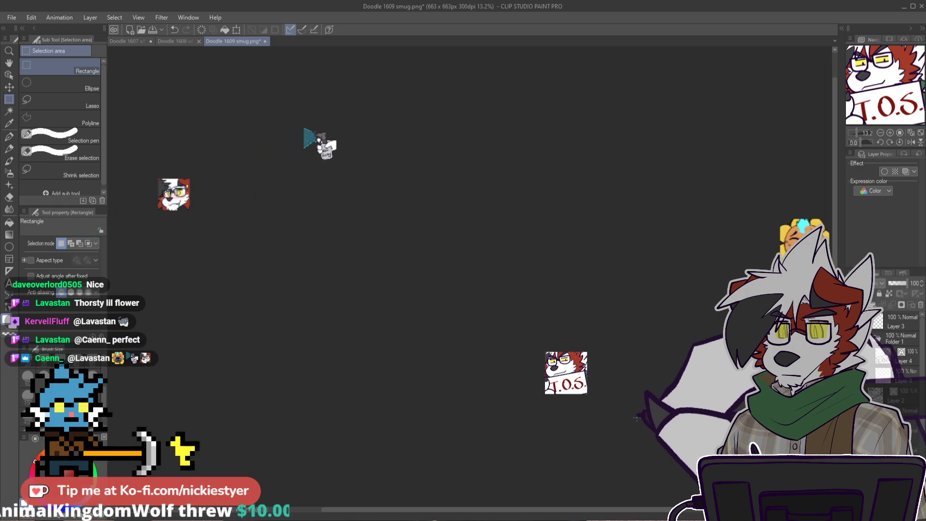
{"action": "scroll", "coordinate": [636, 418], "scroll_direction": "up", "scroll_amount": 8}
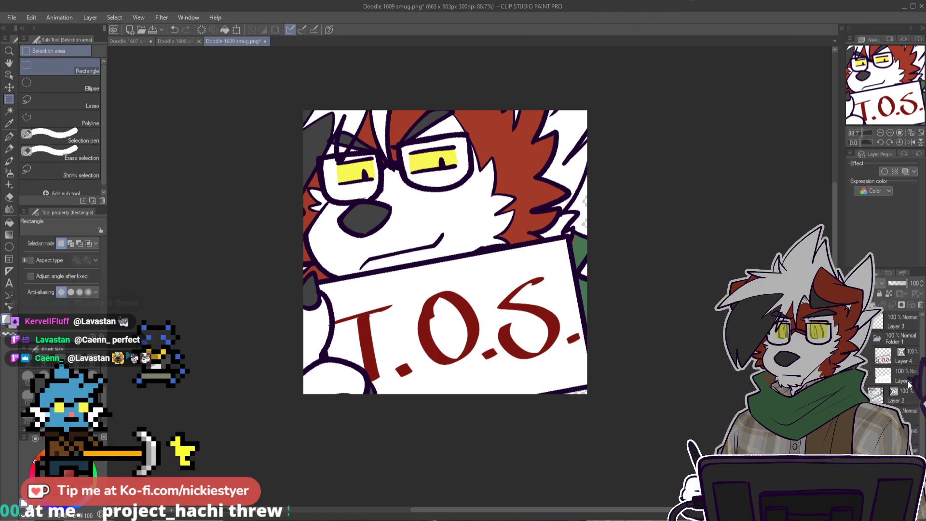
Step: Thicken the crossbar of the sign's T with dark red Real G-Pen strokes on Layer 4
{"action": "left_click", "coordinate": [903, 358]}
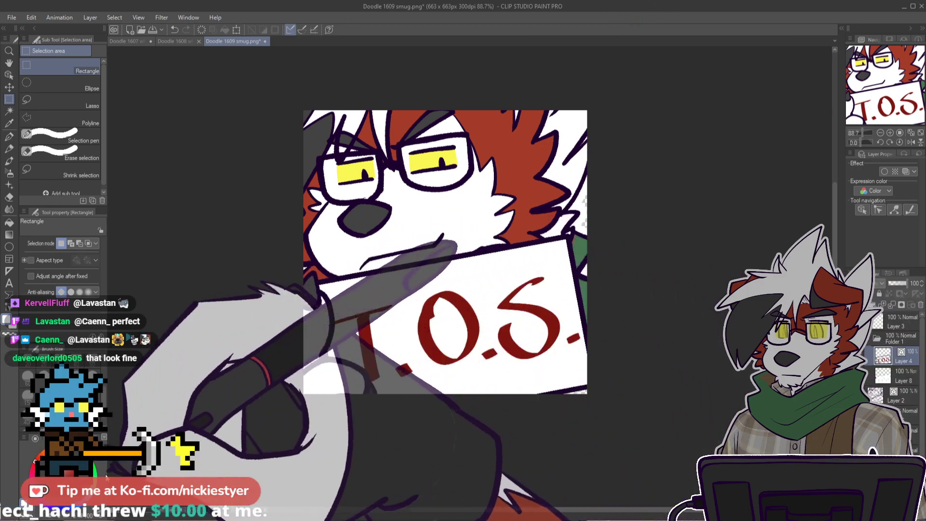
{"action": "key", "text": "p"}
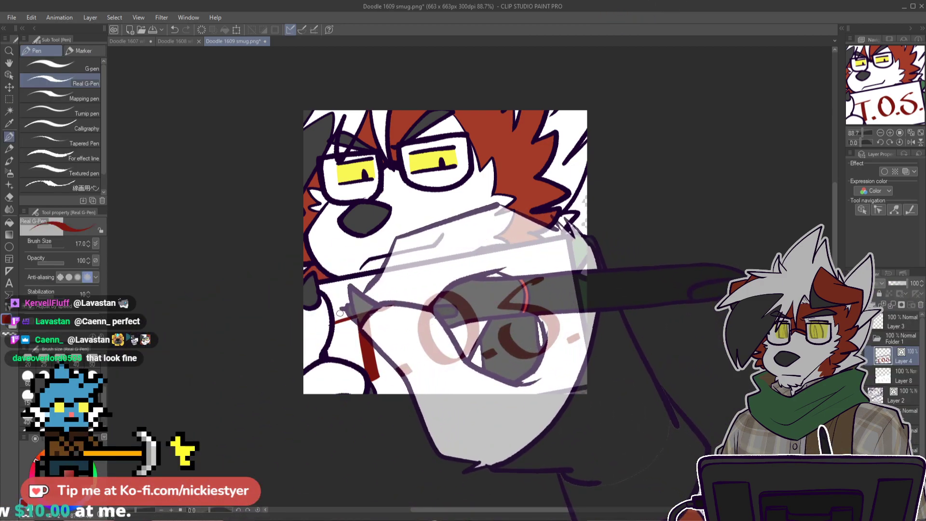
{"action": "scroll", "coordinate": [342, 312], "scroll_direction": "up", "scroll_amount": 5}
{"action": "left_click_drag", "start_coordinate": [316, 324], "coordinate": [451, 291]}
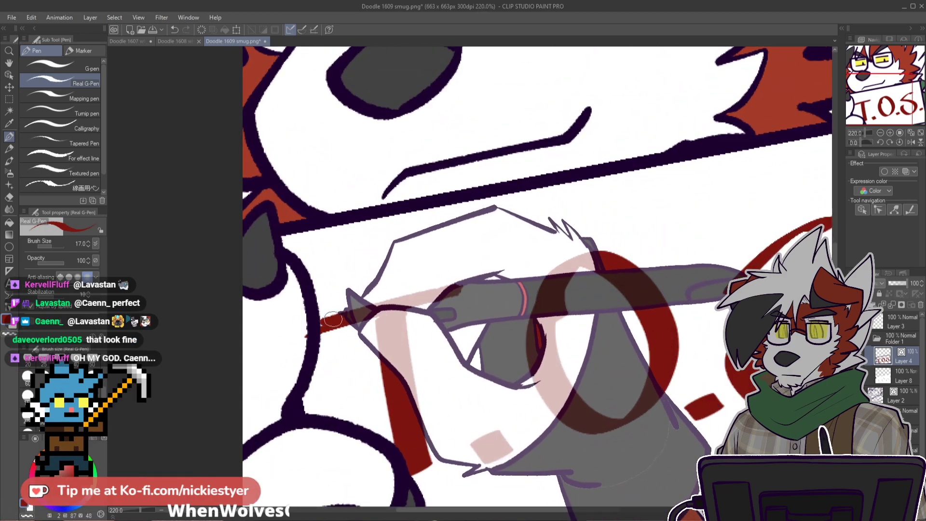
{"action": "left_click_drag", "start_coordinate": [329, 321], "coordinate": [454, 285]}
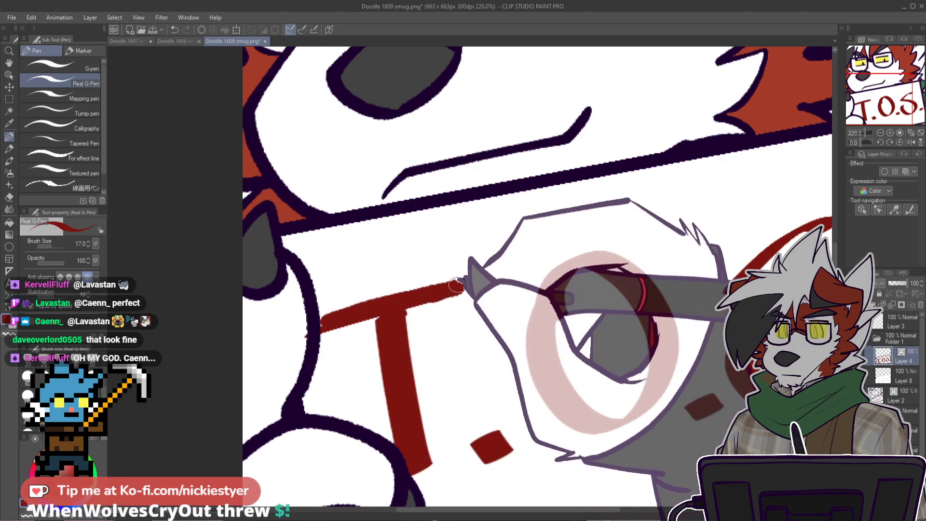
{"action": "left_click_drag", "start_coordinate": [327, 319], "coordinate": [454, 285]}
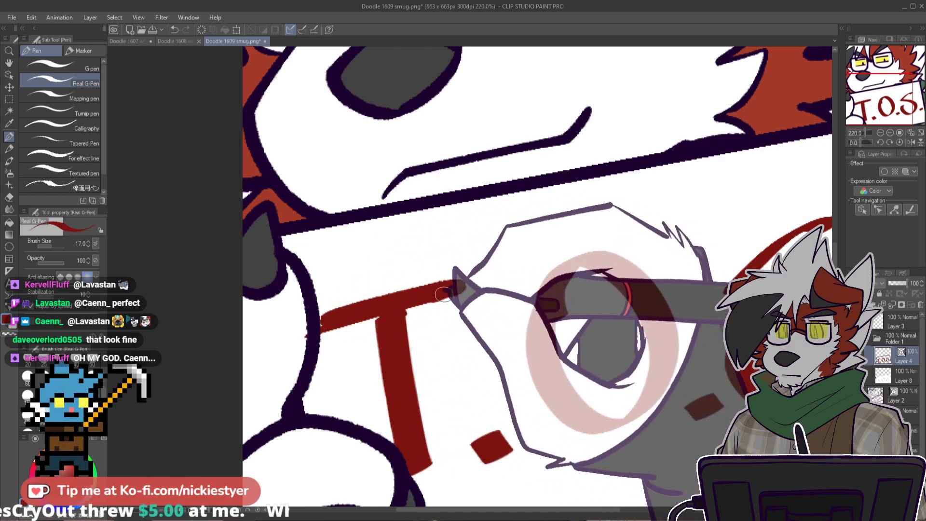
{"action": "mouse_move", "coordinate": [323, 324]}
{"action": "left_mouse_down"}
{"action": "mouse_move", "coordinate": [412, 306]}
{"action": "mouse_move", "coordinate": [363, 322]}
{"action": "mouse_move", "coordinate": [335, 326]}
{"action": "mouse_move", "coordinate": [451, 292]}
{"action": "left_mouse_up"}
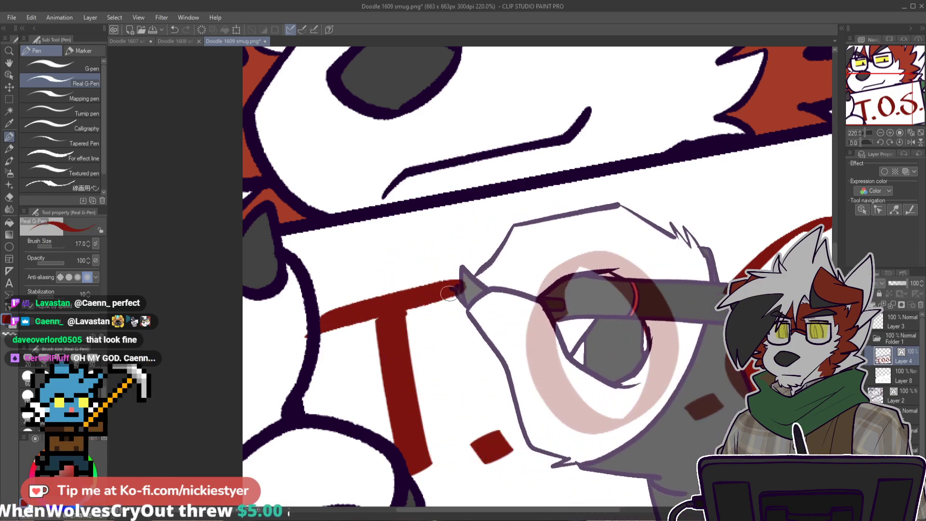
{"action": "scroll", "coordinate": [389, 354], "scroll_direction": "down", "scroll_amount": 10}
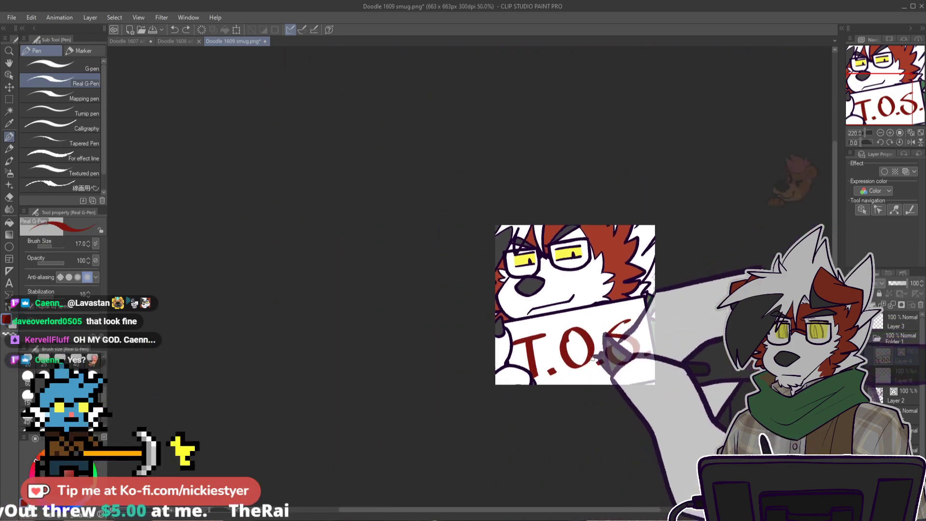
{"action": "scroll", "coordinate": [638, 410], "scroll_direction": "down", "scroll_amount": 4}
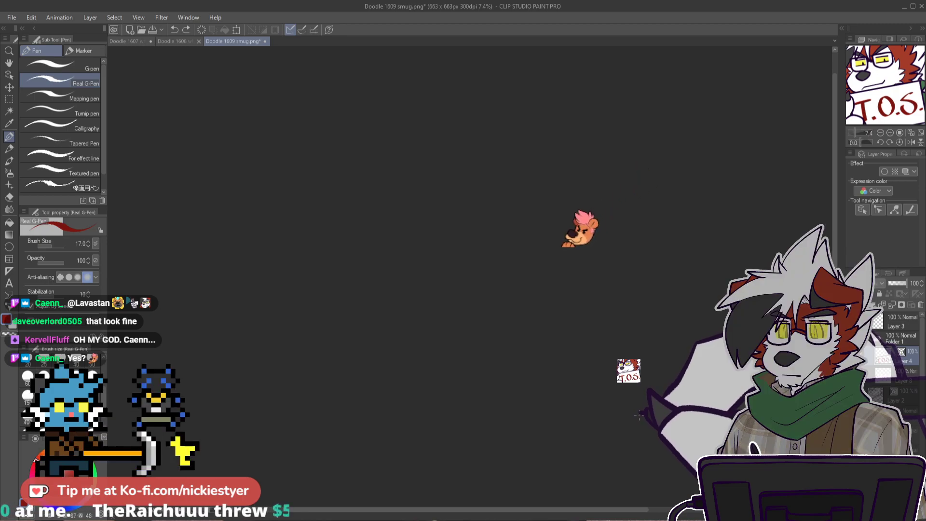
{"action": "scroll", "coordinate": [638, 415], "scroll_direction": "up", "scroll_amount": 5}
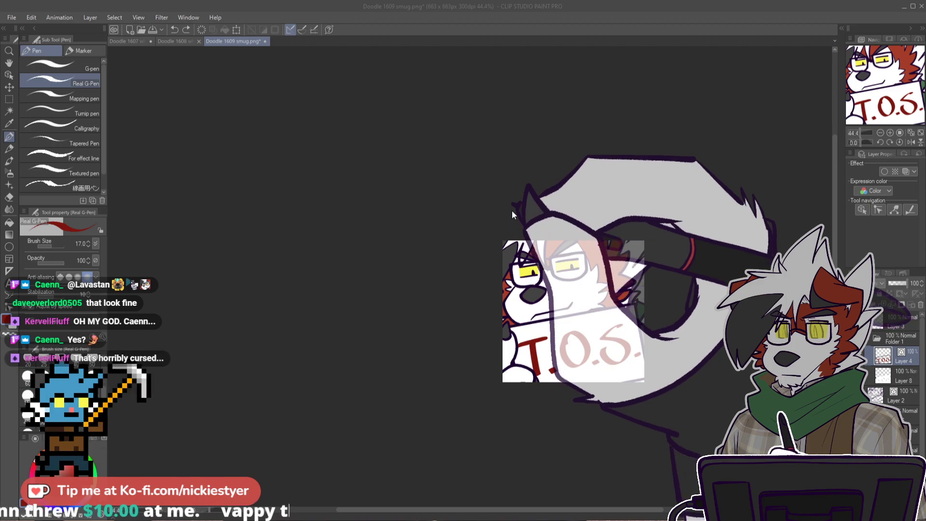
Step: Save the cropped close-up as Doodle 1609 what.png
{"action": "left_click", "coordinate": [502, 198]}
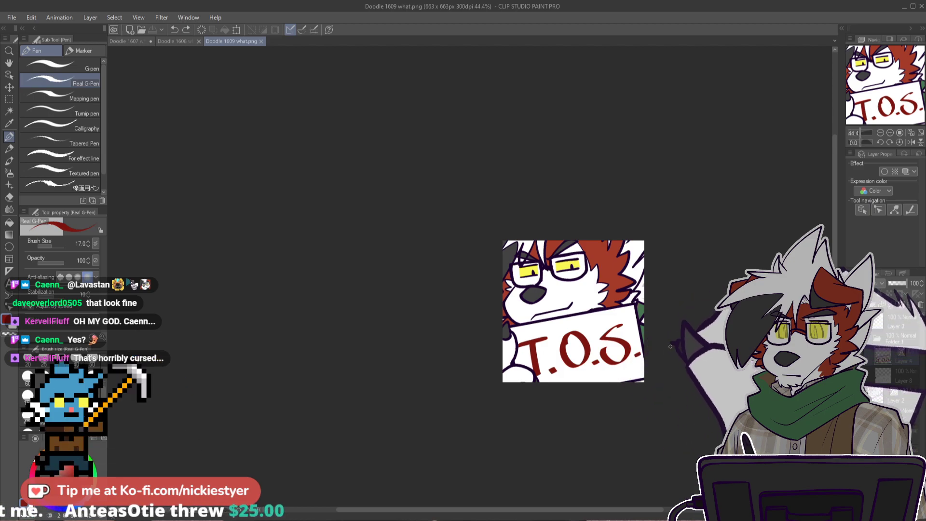
{"action": "scroll", "coordinate": [648, 318], "scroll_direction": "down", "scroll_amount": 6}
{"action": "scroll", "coordinate": [688, 327], "scroll_direction": "up", "scroll_amount": 3}
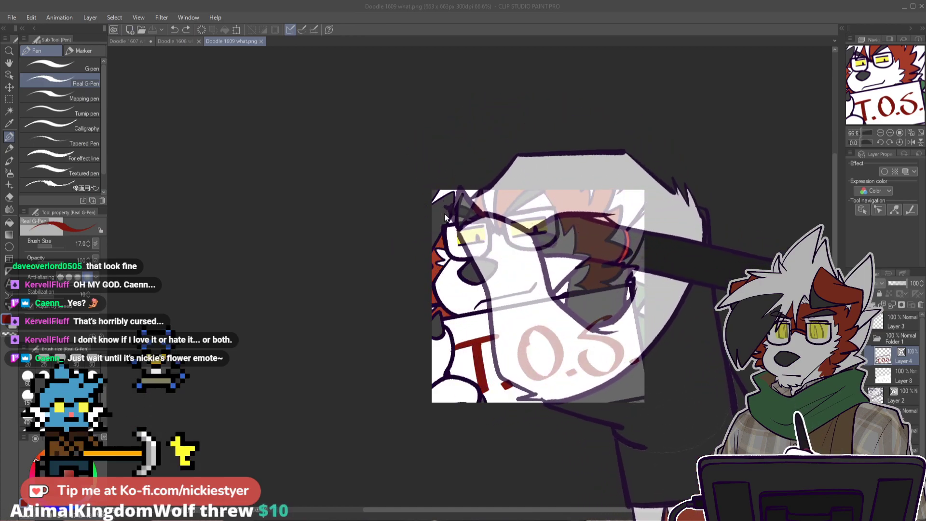
Step: Open the sketch sheet IMG_0058.PNG and examine the emote sketches, especially Eyes desu and WHY
{"action": "double_click", "coordinate": [419, 361]}
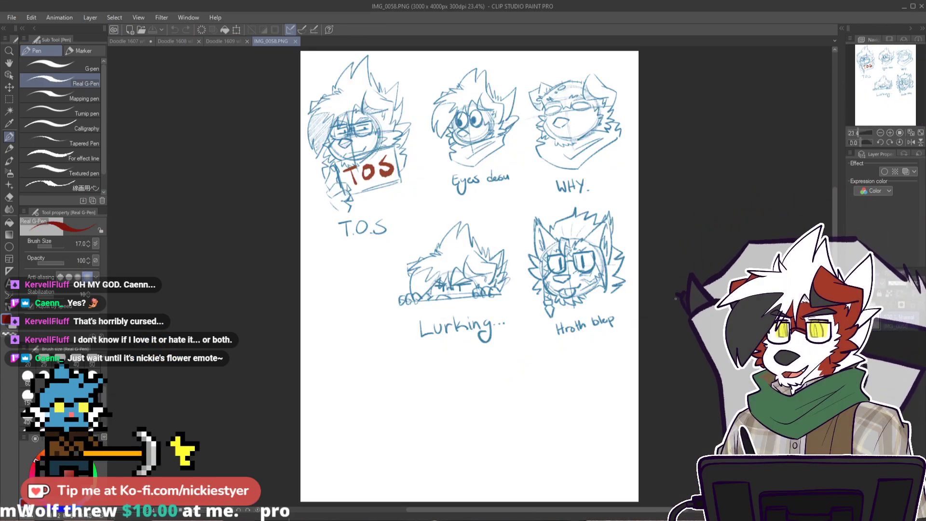
{"action": "mouse_move", "coordinate": [485, 300]}
{"action": "left_mouse_down"}
{"action": "mouse_move", "coordinate": [628, 270]}
{"action": "mouse_move", "coordinate": [687, 281]}
{"action": "left_mouse_up"}
{"action": "scroll", "coordinate": [687, 281], "scroll_direction": "down", "scroll_amount": 3}
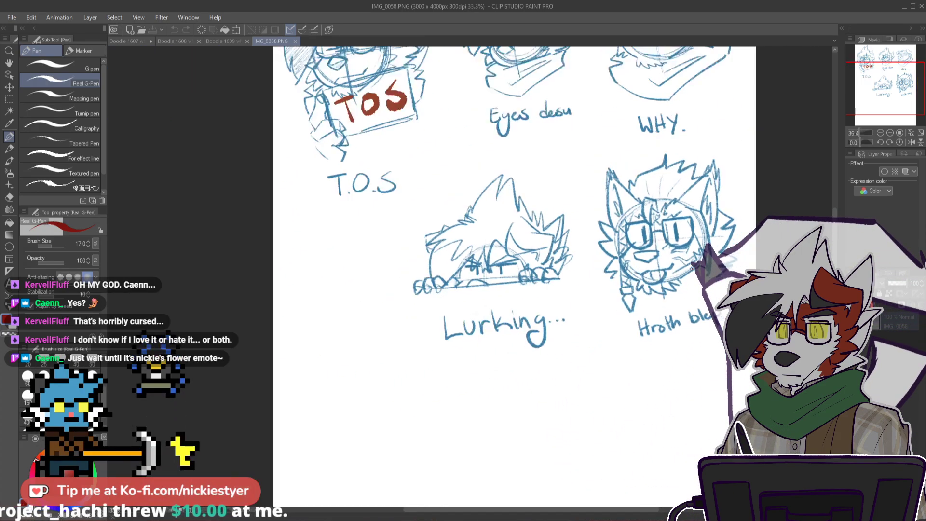
{"action": "scroll", "coordinate": [499, 270], "scroll_direction": "up", "scroll_amount": 2}
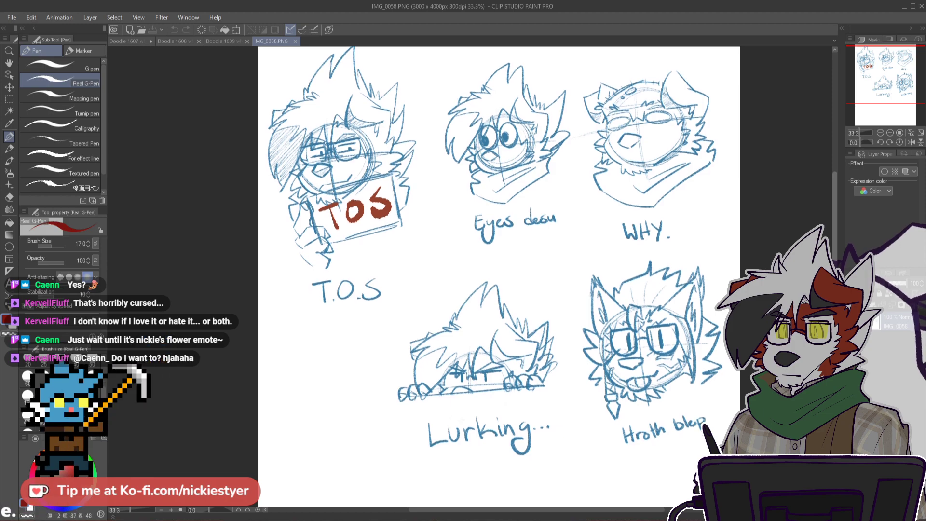
{"action": "scroll", "coordinate": [500, 270], "scroll_direction": "up", "scroll_amount": 1}
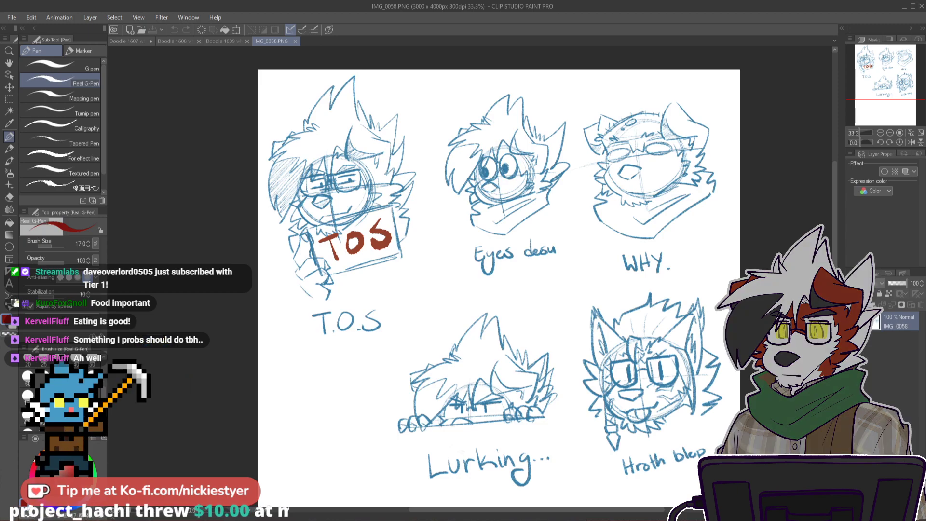
{"action": "scroll", "coordinate": [740, 142], "scroll_direction": "up", "scroll_amount": 2}
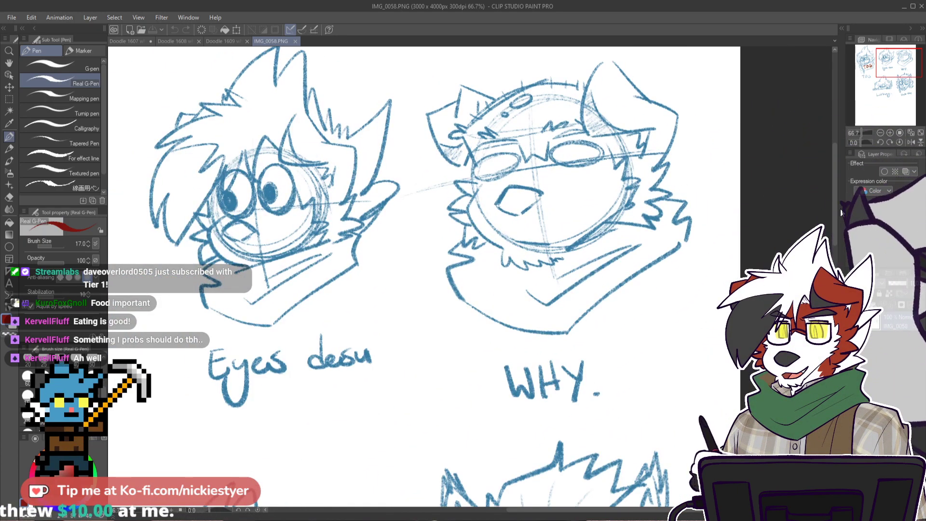
{"action": "left_click_drag", "start_coordinate": [733, 143], "coordinate": [733, 196]}
{"action": "scroll", "coordinate": [729, 195], "scroll_direction": "up", "scroll_amount": 1}
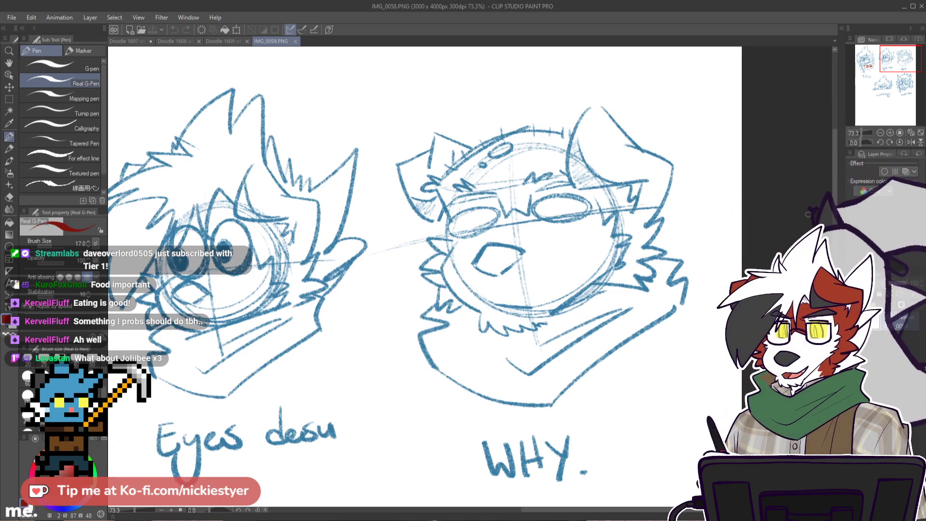